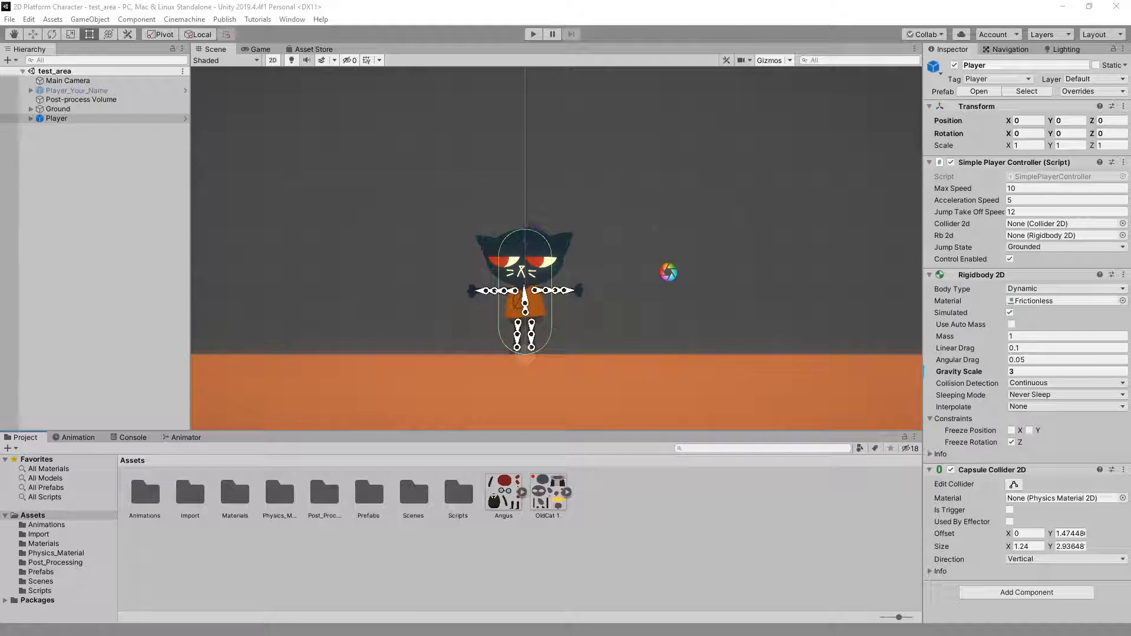
Delete the Player and Player_Your_Name objects from the test_area scene
click(62, 119)
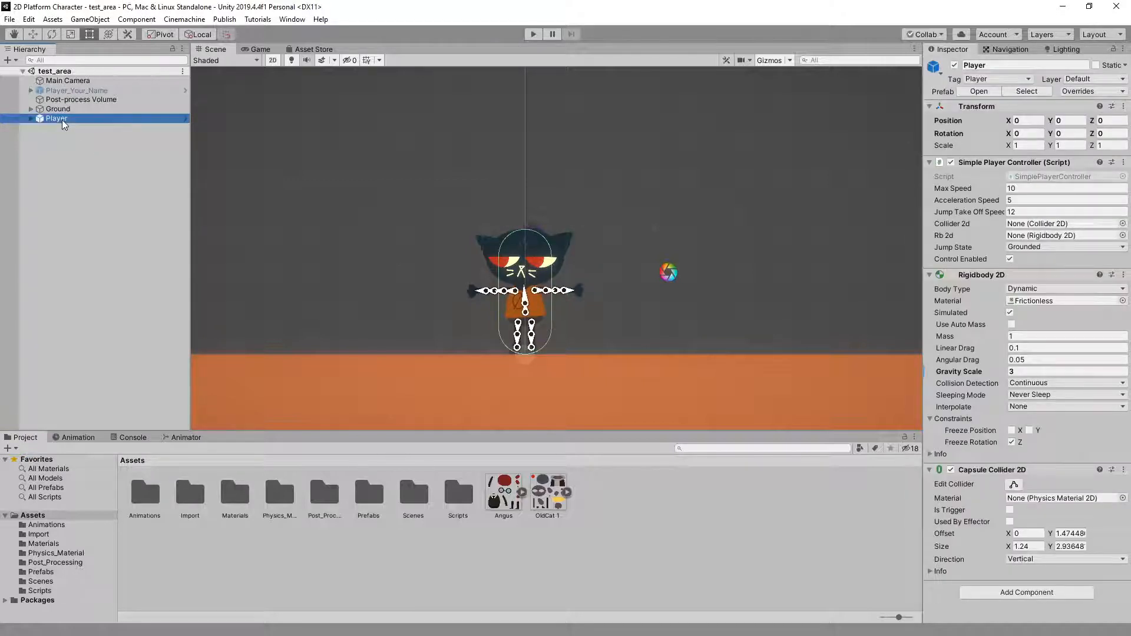
key(Delete)
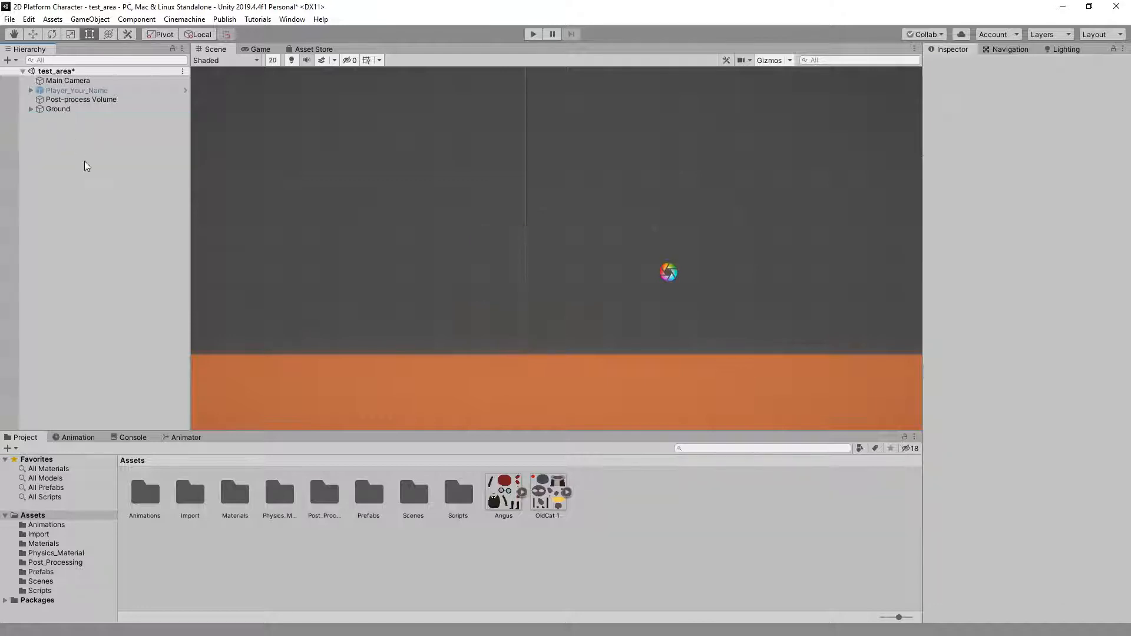
click(72, 91)
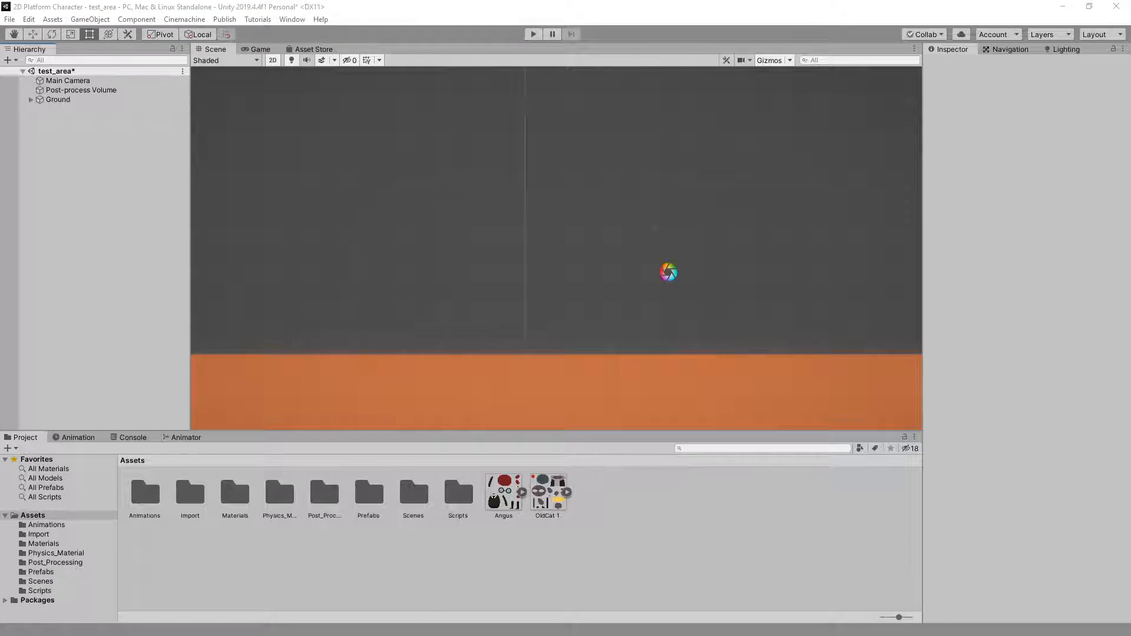
Import the student's HW07 package with its preselected animation, controller and prefab assets, and open the project's Prefabs folder
drag(145, 502, 483, 518)
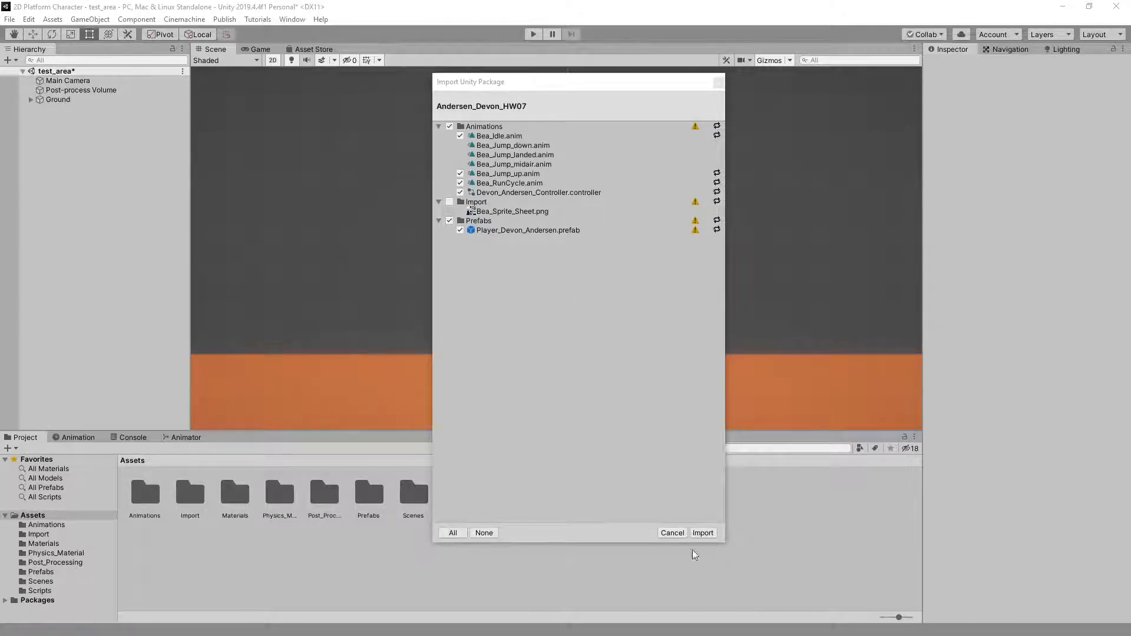
click(704, 533)
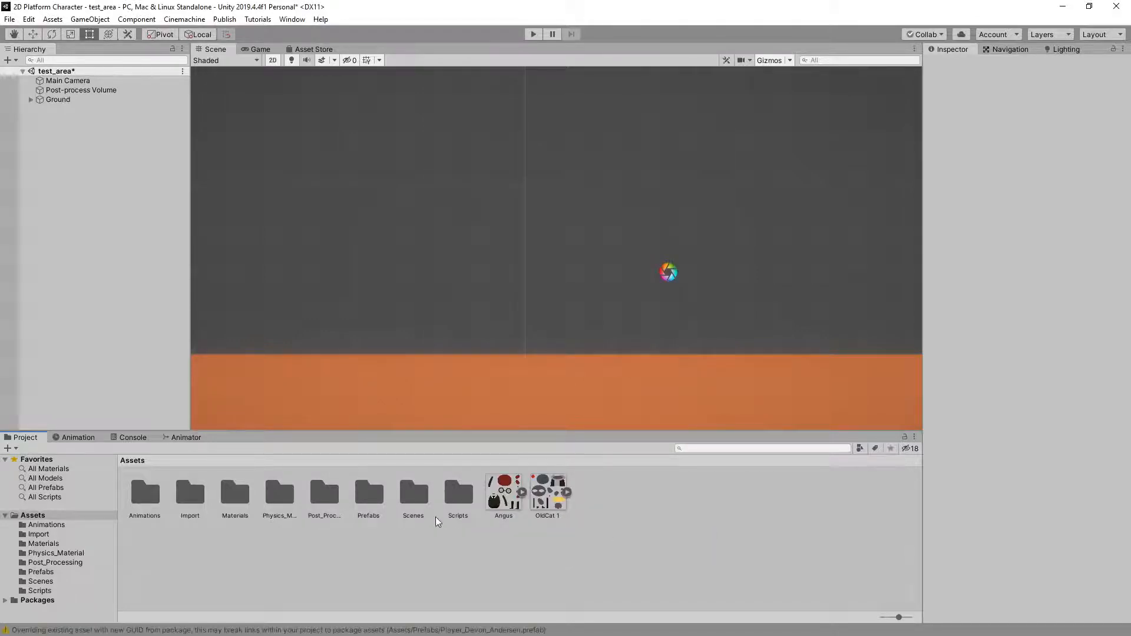
double_click(377, 497)
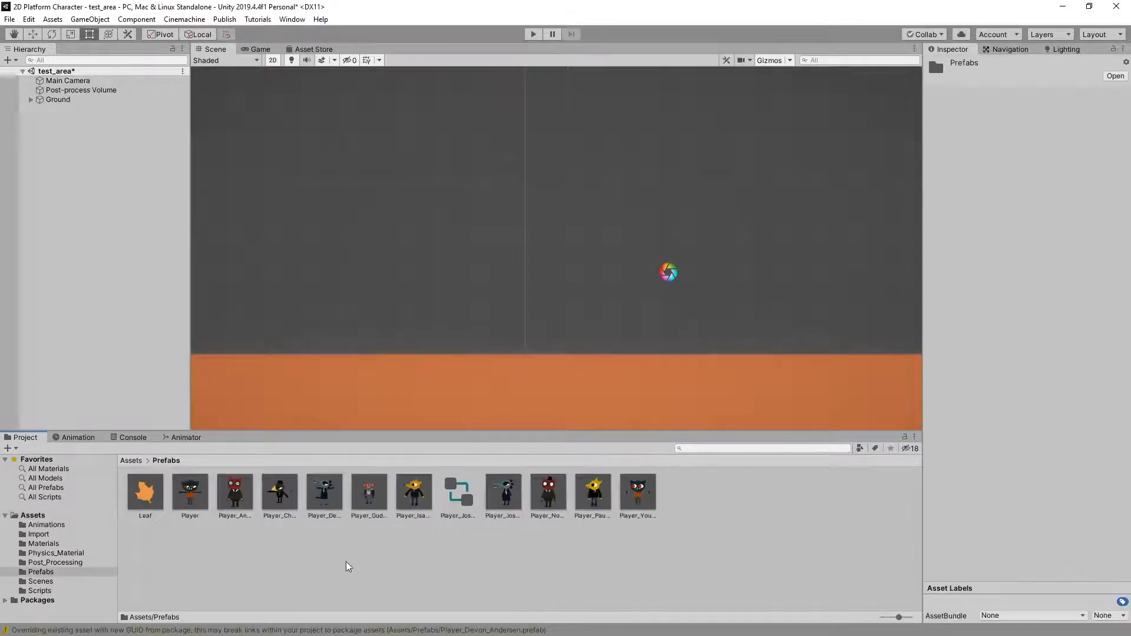
Delete the Player_Anim prefab and the black-clad bird character's prefab from the Prefabs folder
click(194, 489)
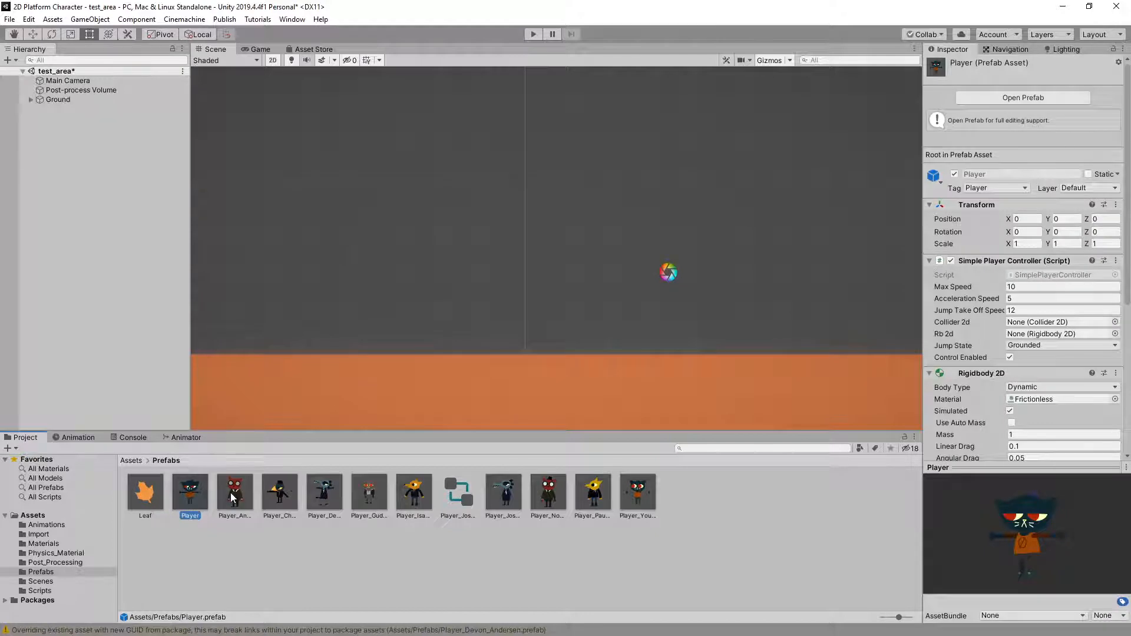
click(232, 498)
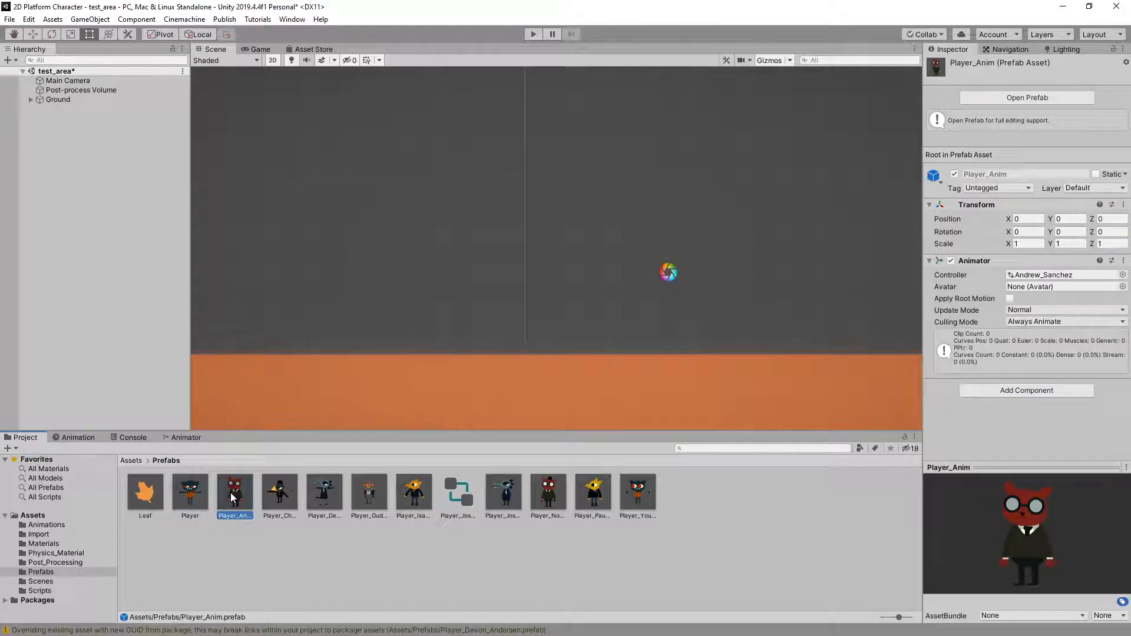
key(Delete)
click(609, 349)
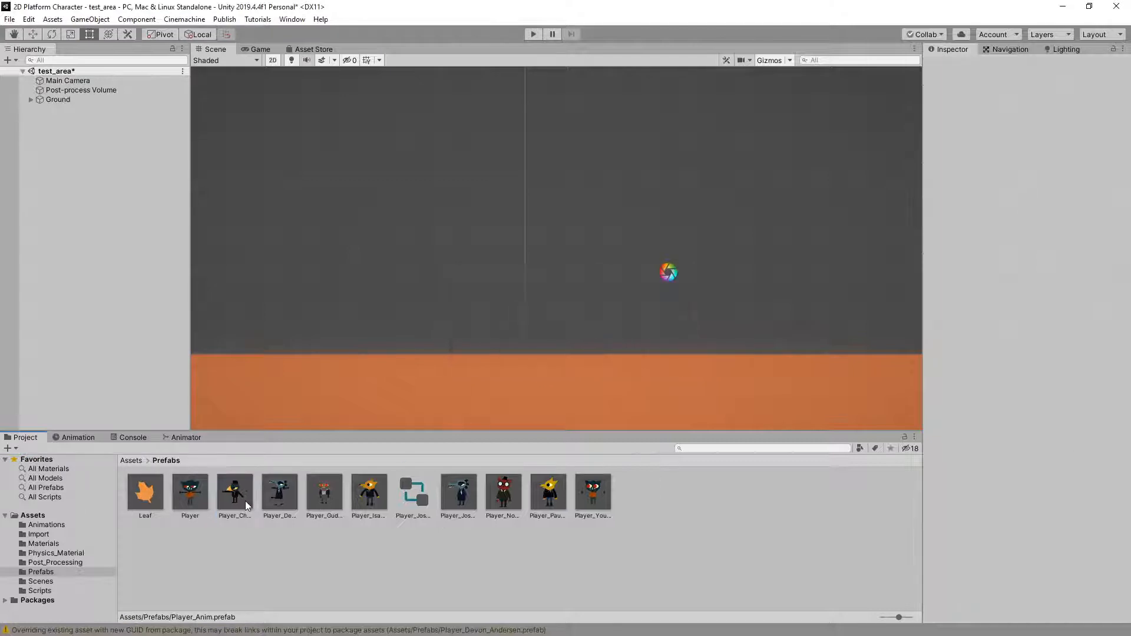
click(241, 497)
key(Delete)
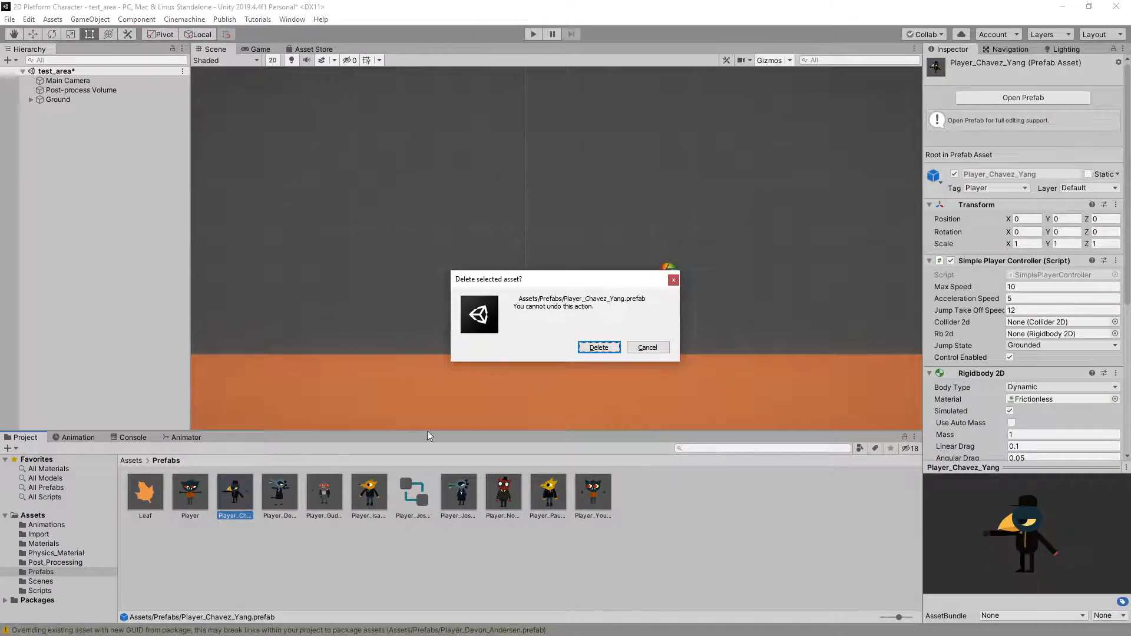
click(593, 351)
Delete the student prefabs of the small red-eyed cat and the orange fox, keeping the imported crocodile prefab
click(239, 500)
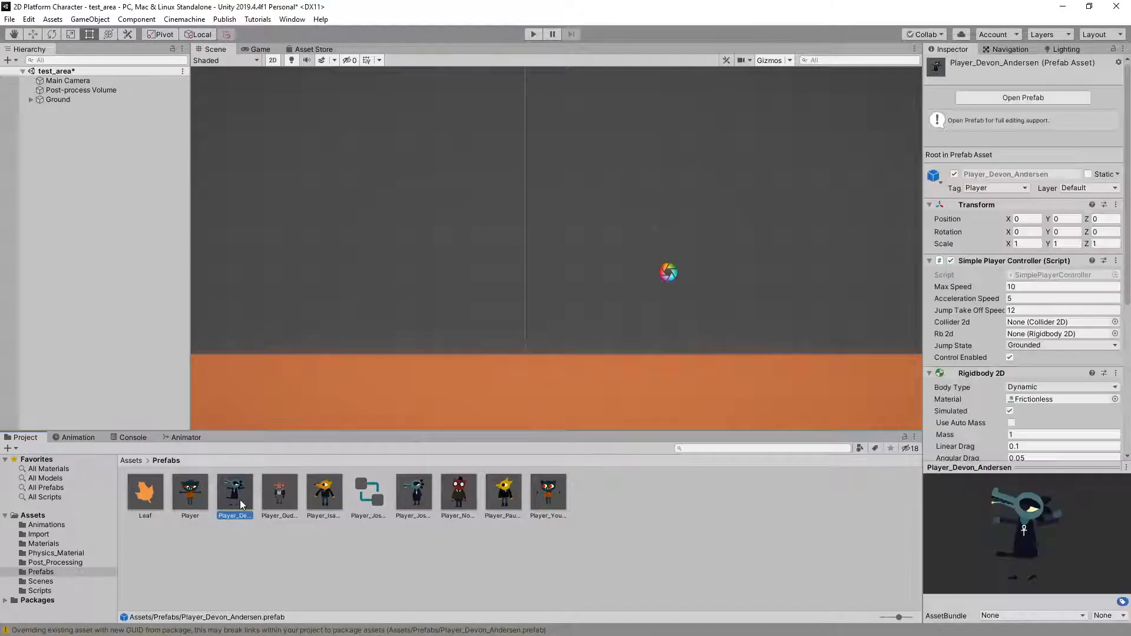
click(278, 493)
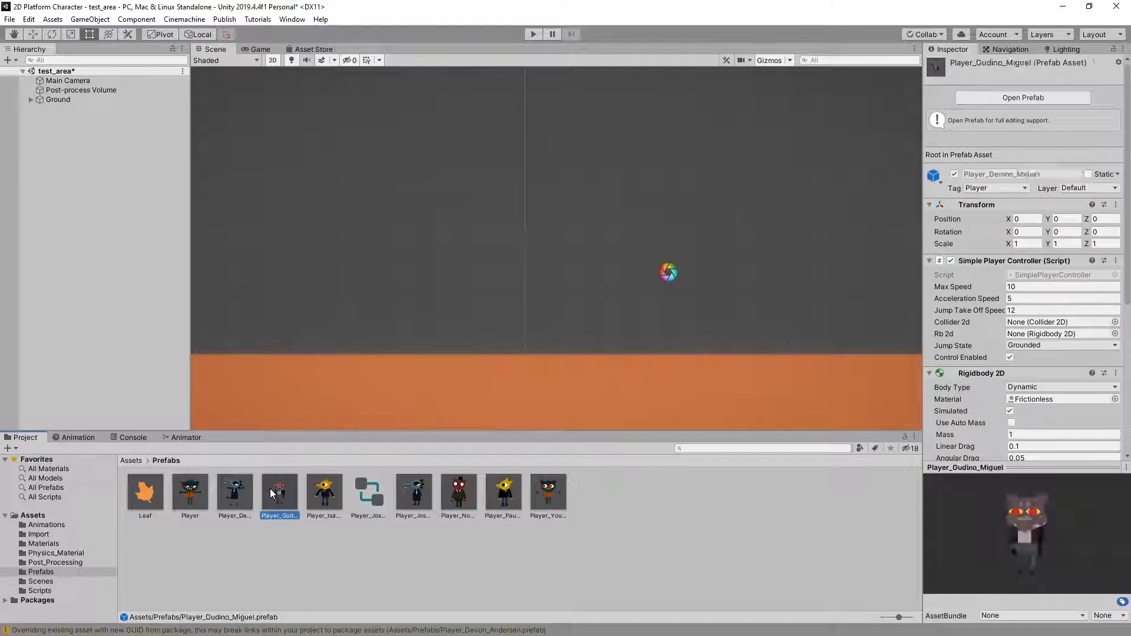
key(Delete)
click(599, 347)
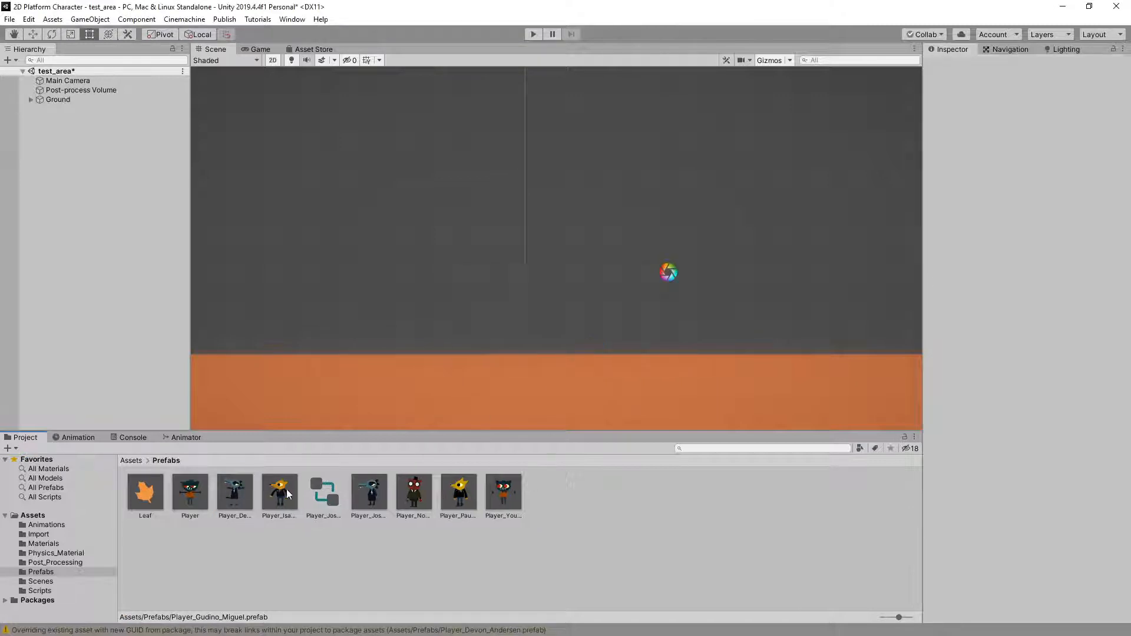
click(286, 498)
key(Delete)
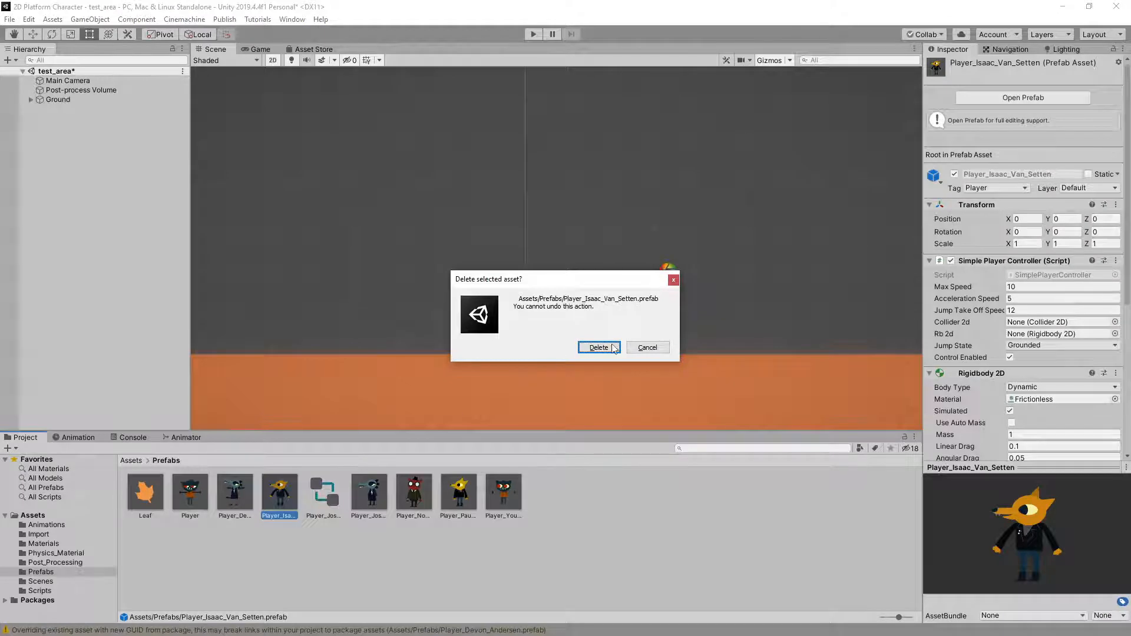
click(599, 347)
Delete the stray animator controller and the other student's crocodile player prefab of the same name from the Prefabs folder
click(291, 497)
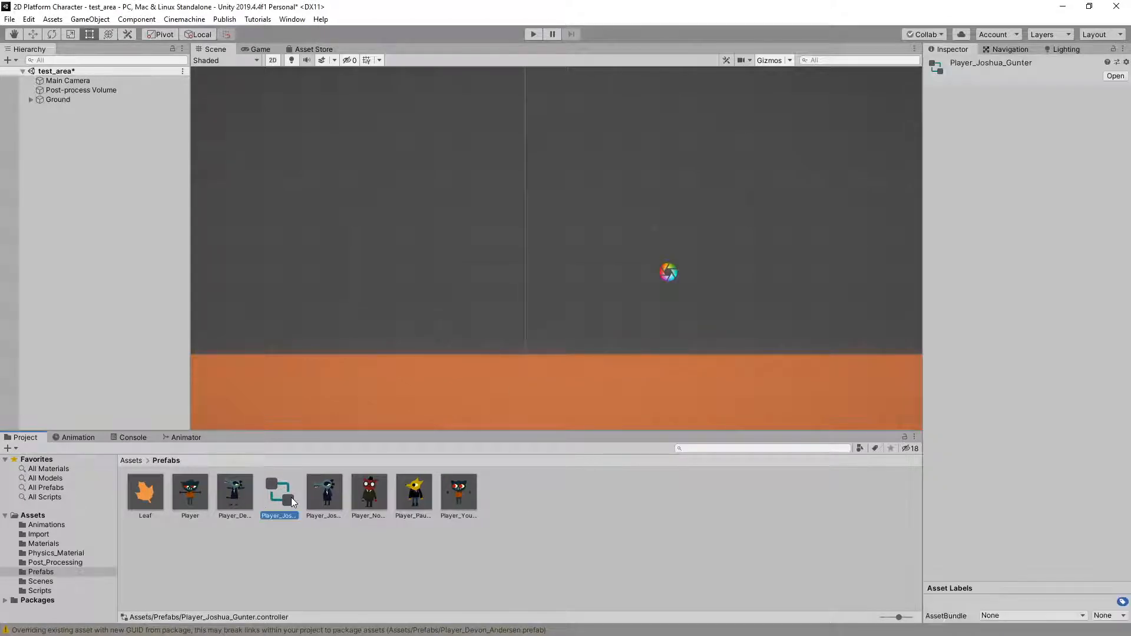
key(Delete)
click(597, 347)
click(277, 497)
key(Delete)
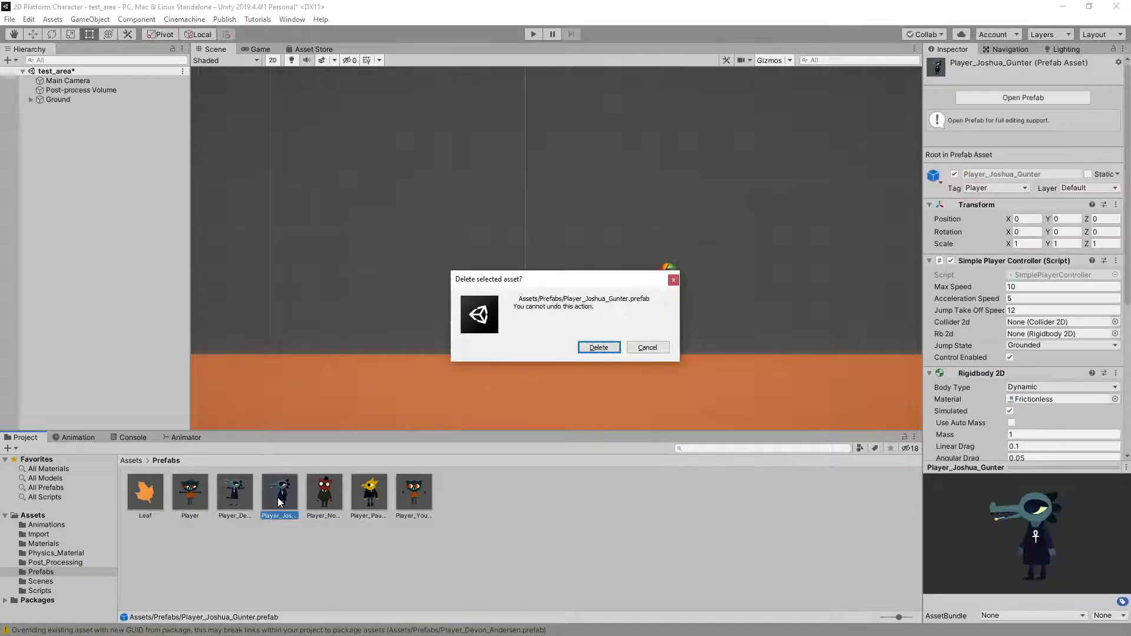
click(599, 347)
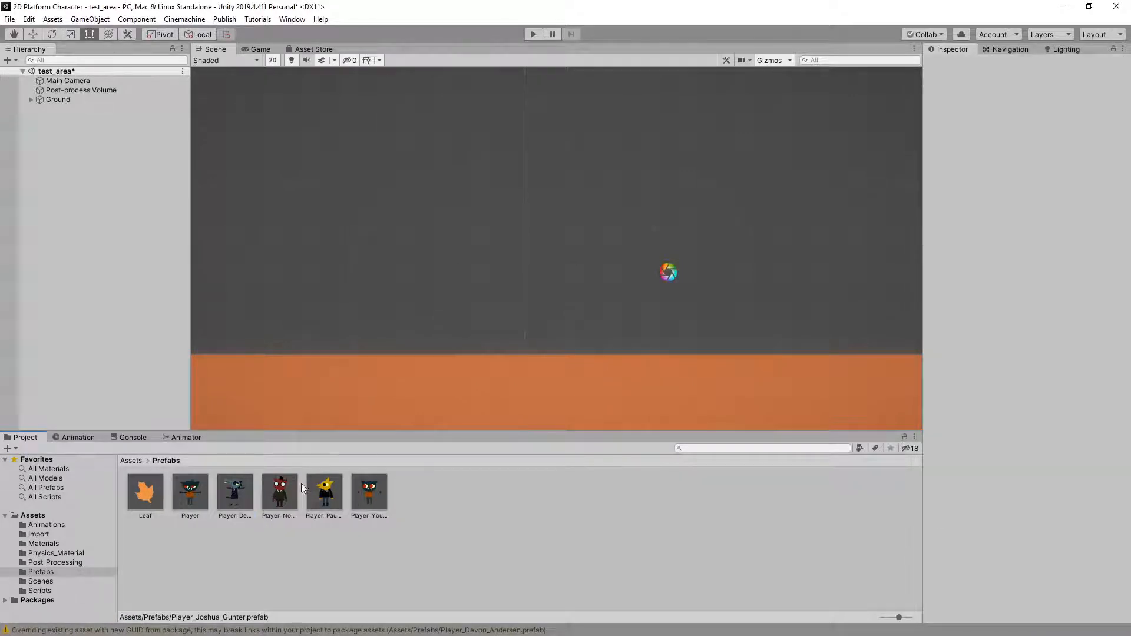
Delete the remaining student prefabs of the red-faced character and the yellow fox from the Prefabs folder
click(288, 493)
key(Delete)
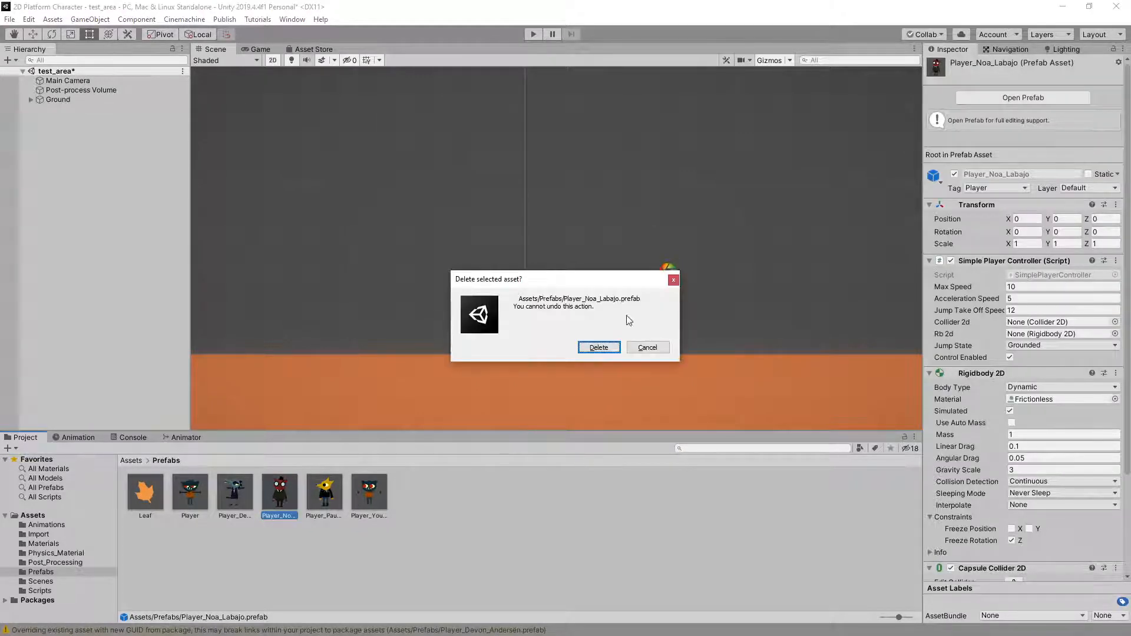
click(609, 348)
click(283, 498)
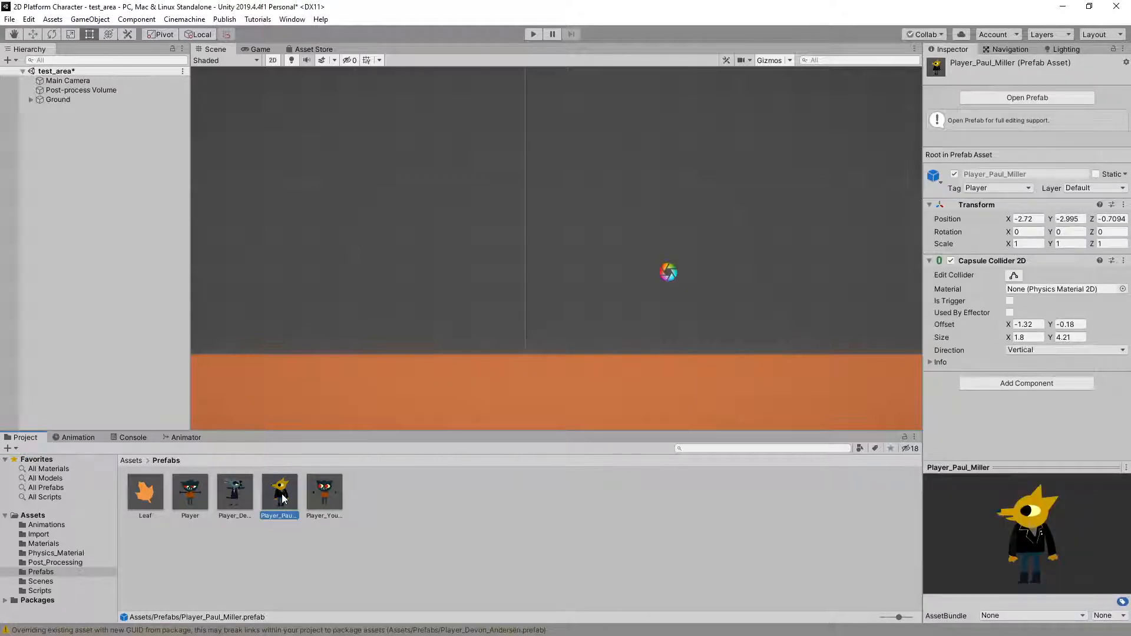
key(Delete)
click(609, 348)
Delete the Player_Your_Name prefab from the Prefabs folder
click(289, 496)
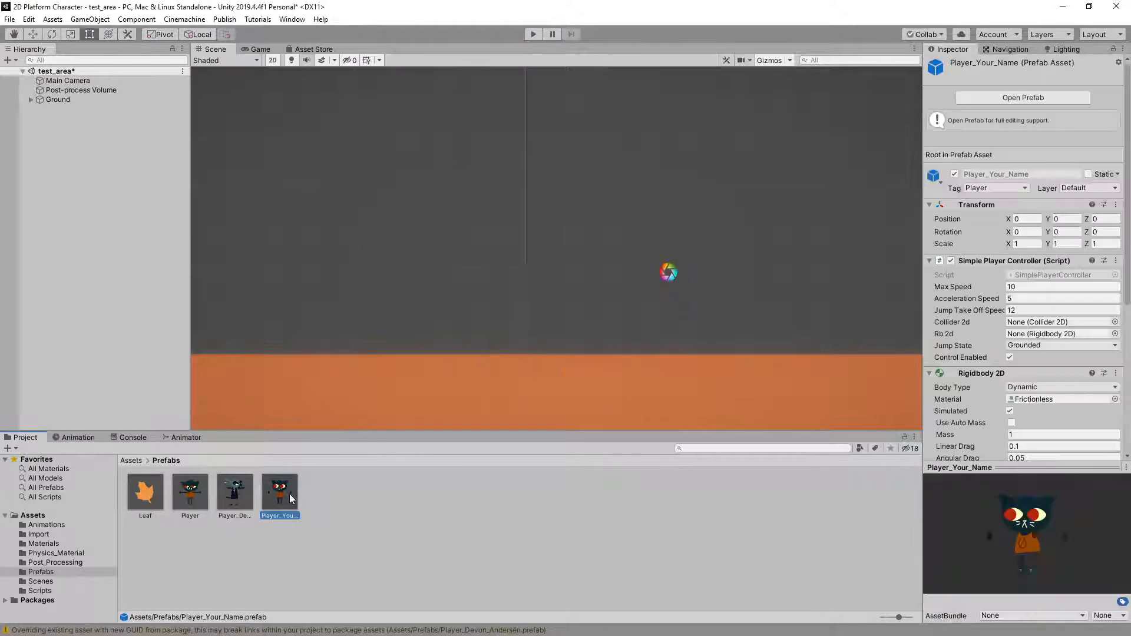
key(Delete)
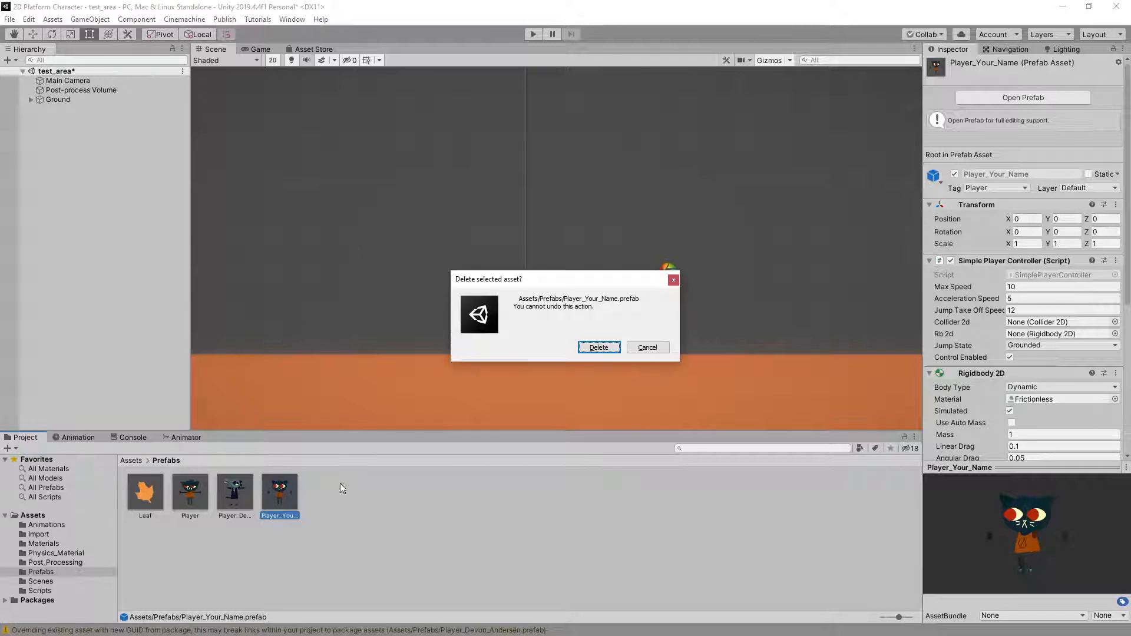
click(611, 351)
Add the imported crocodile player prefab to the test_area scene
click(190, 513)
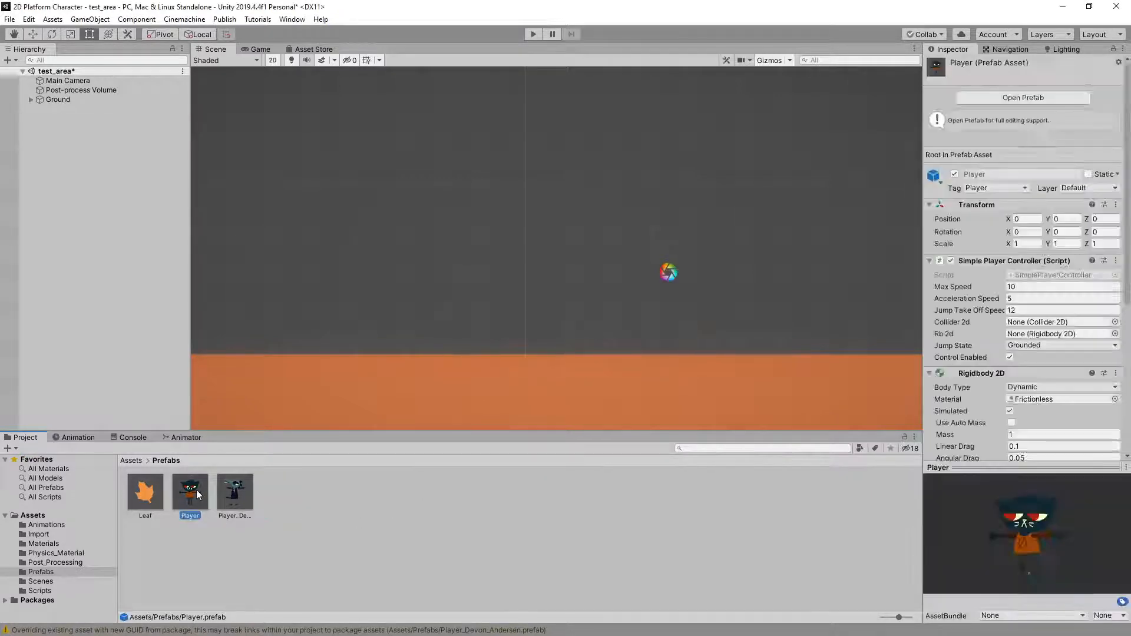
click(239, 498)
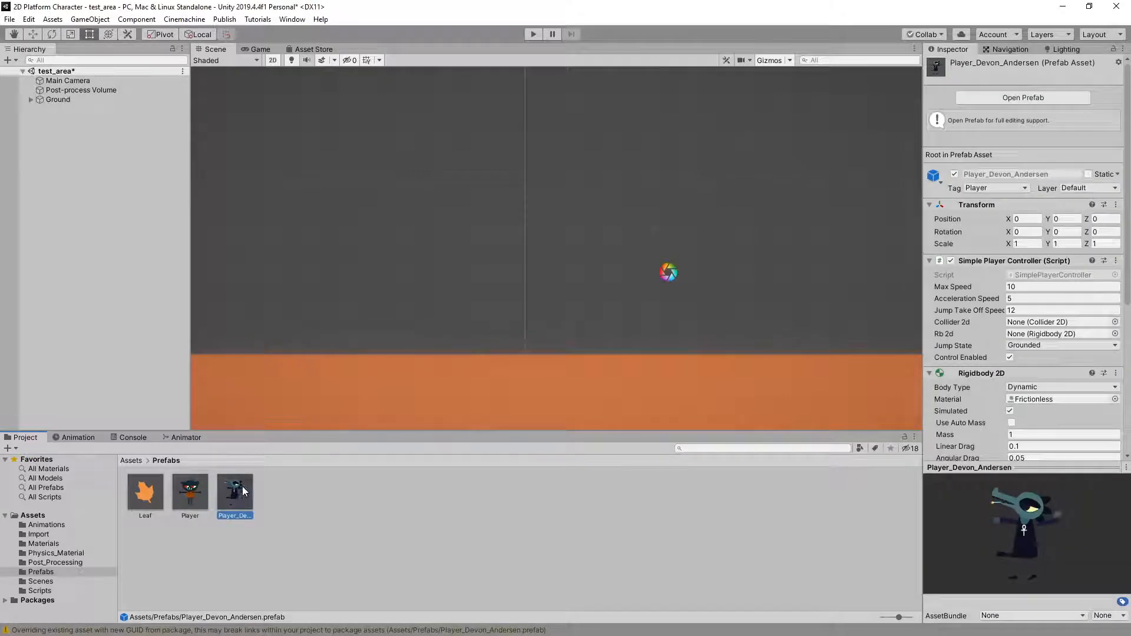
drag(241, 504, 94, 204)
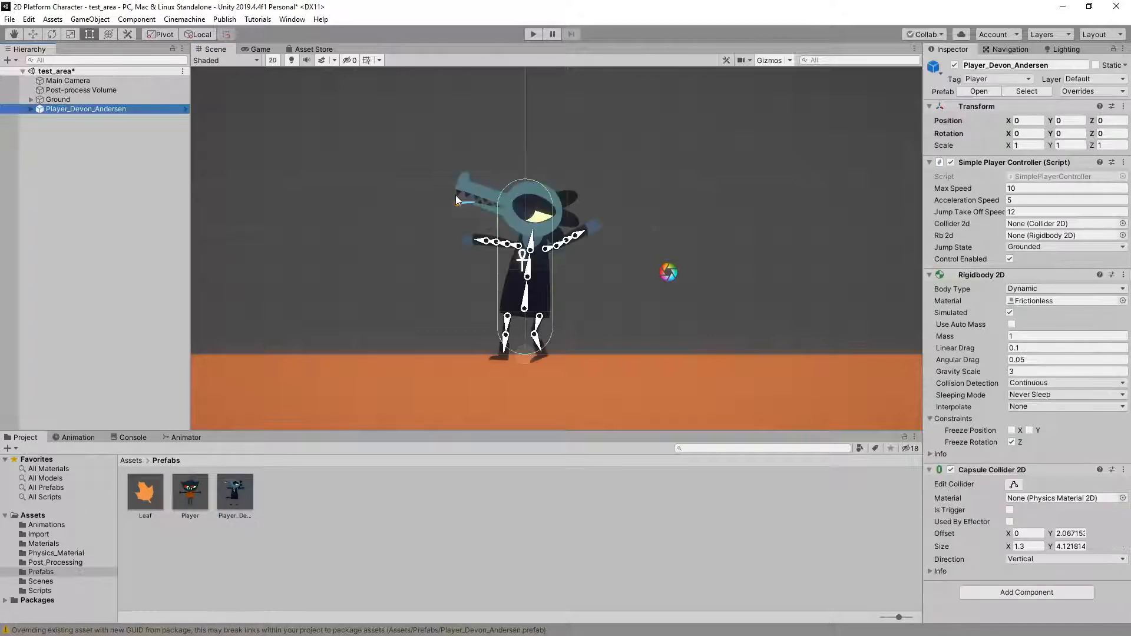
Play-test the crocodile character by running it both ways and jumping to check its animations, and stop play mode
click(535, 35)
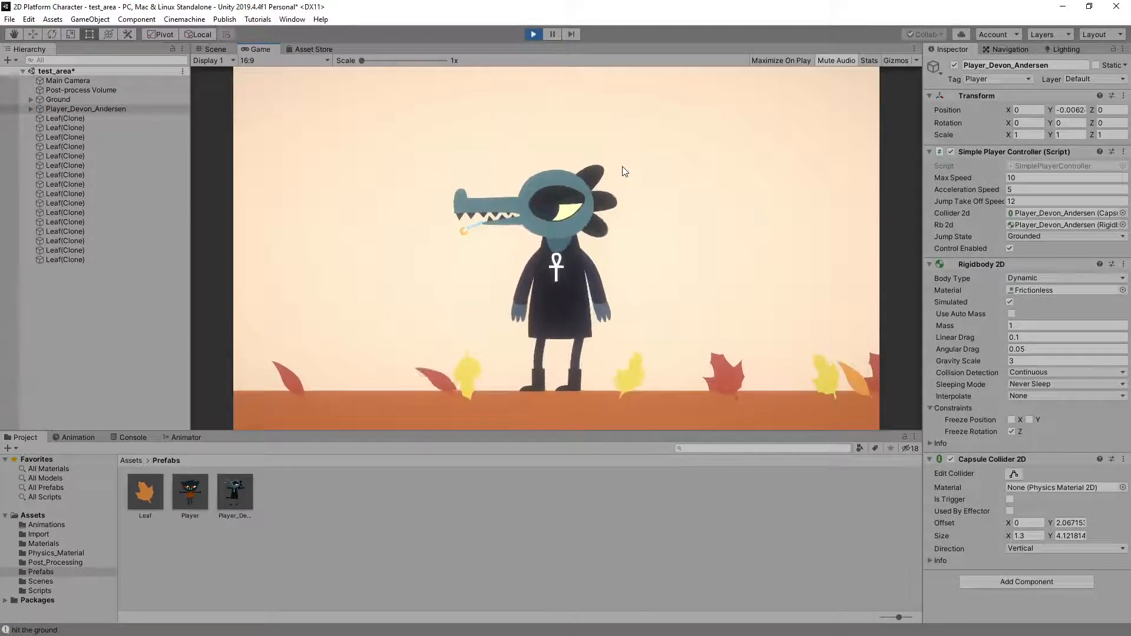
key(Left)
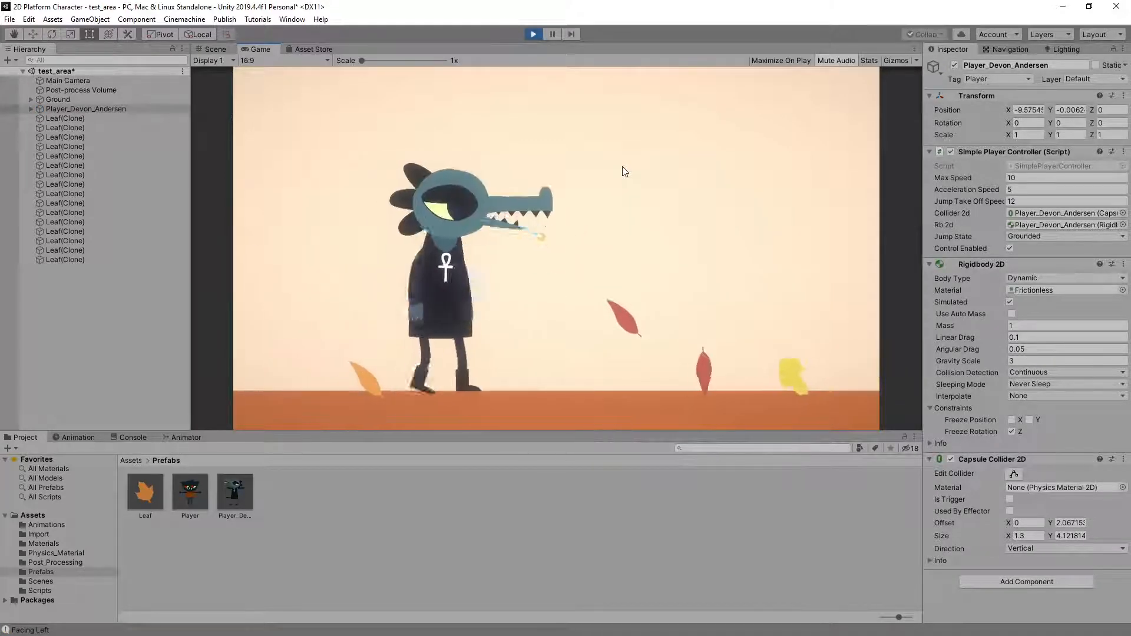
key(Right)
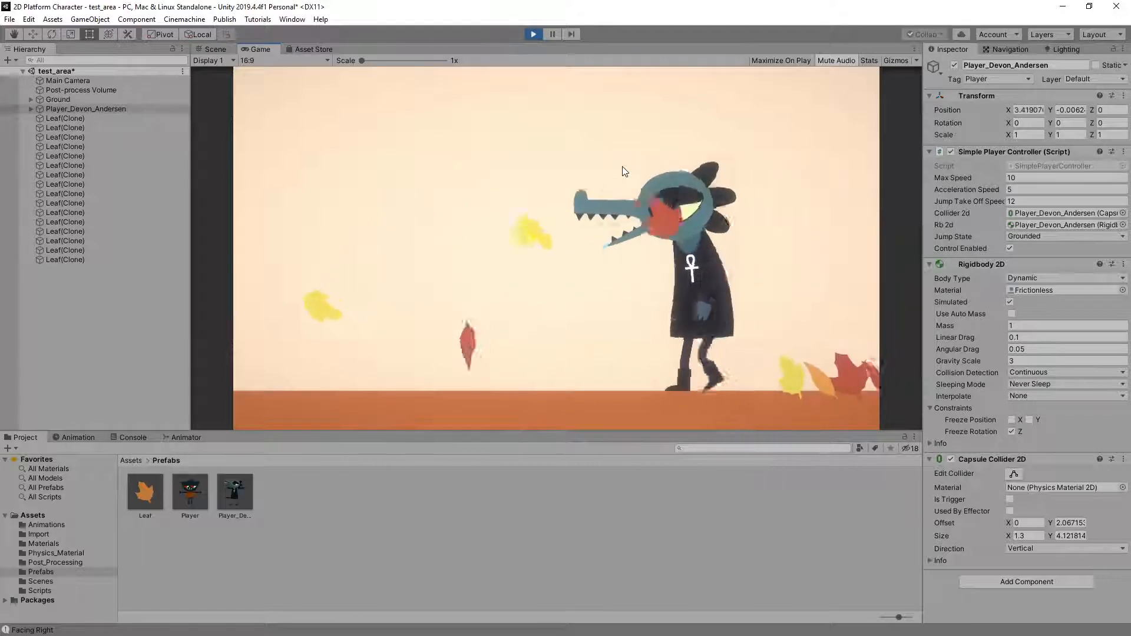
key(Left)
key(Right)
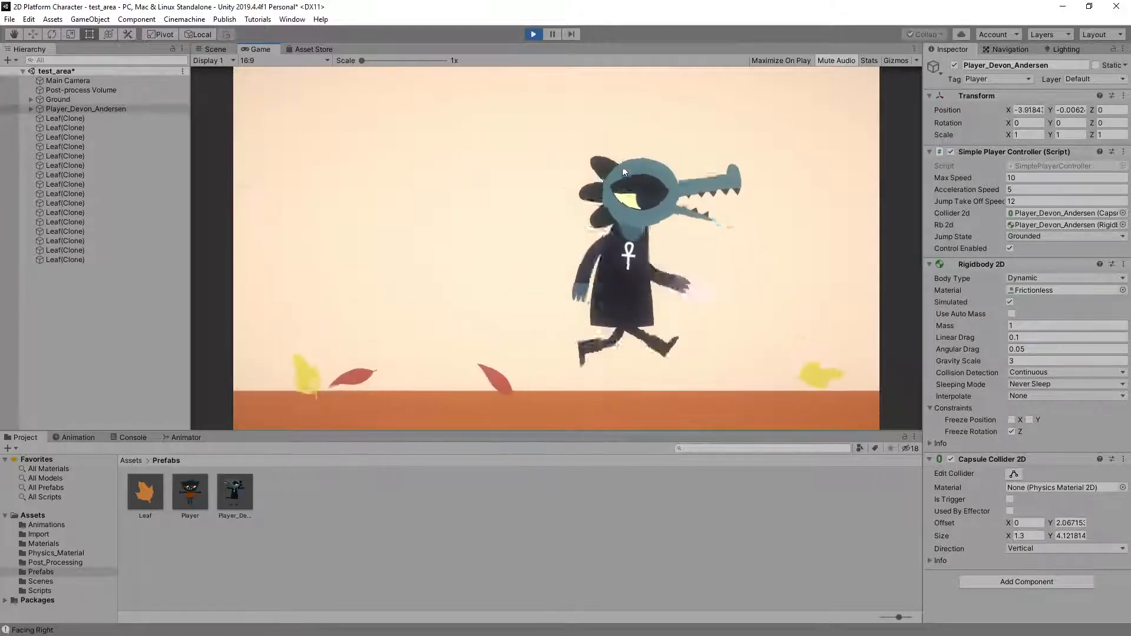
key(space)
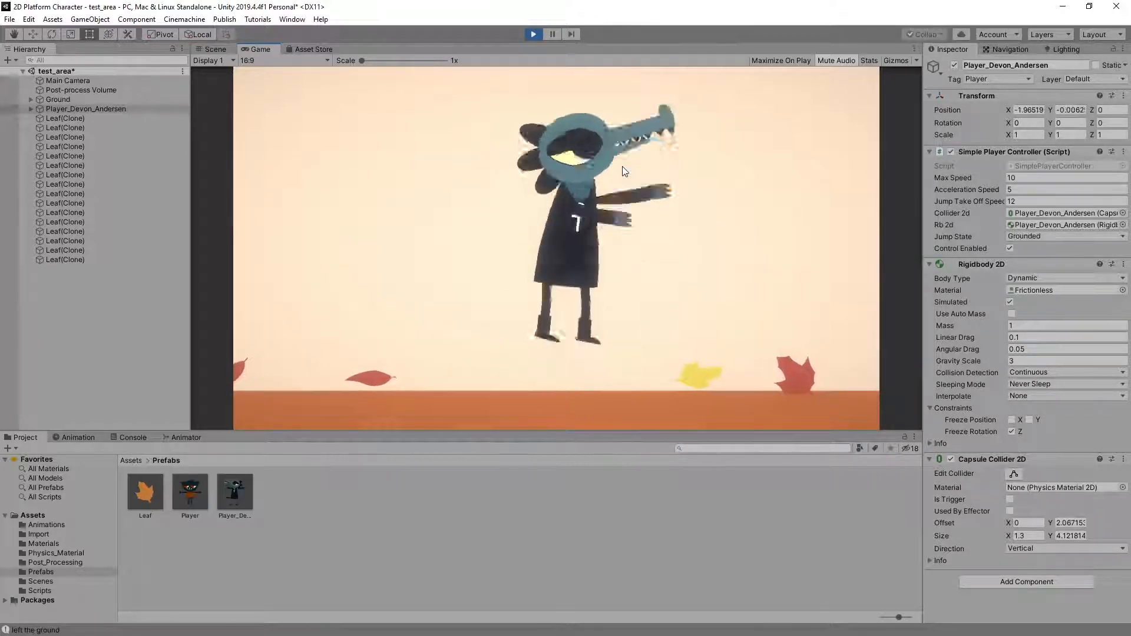
key(Right)
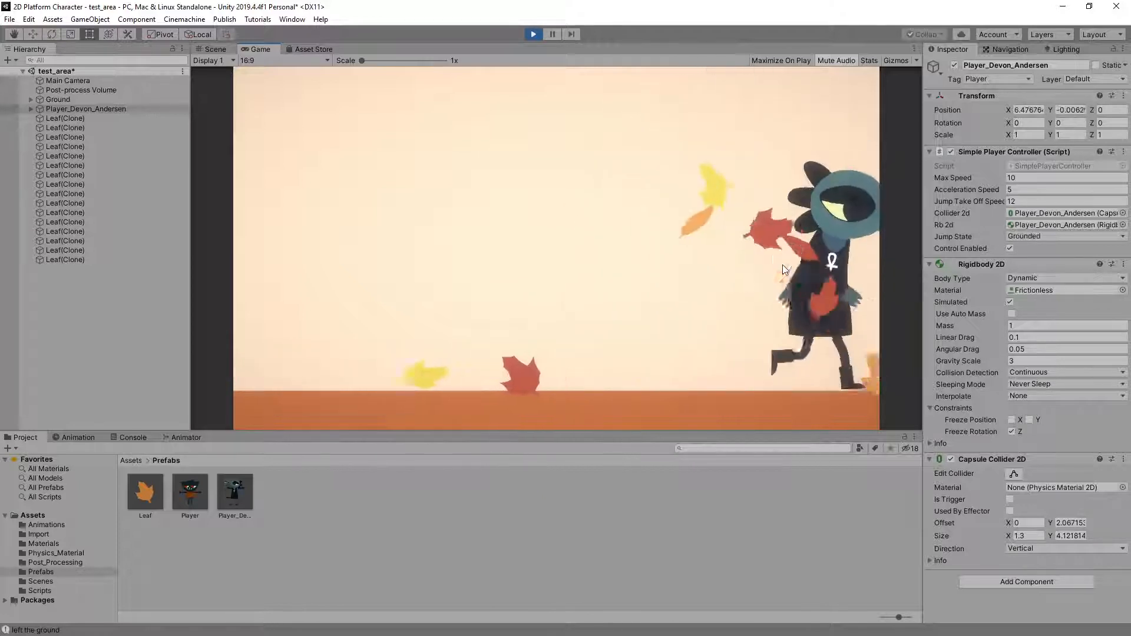
key(Left)
key(space)
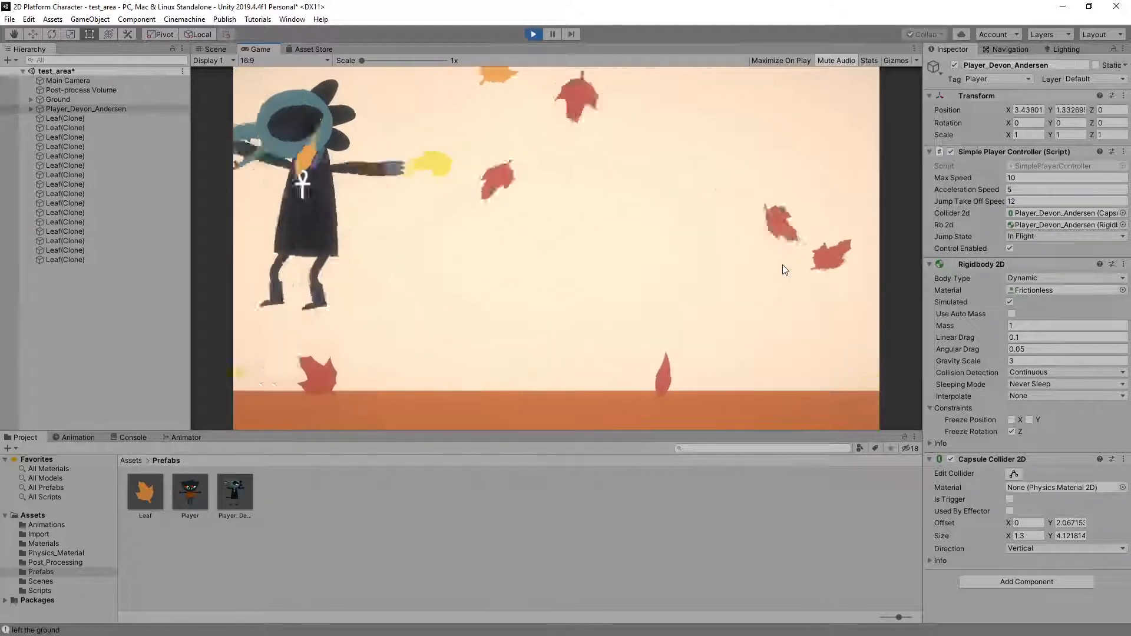
key(Right)
key(space)
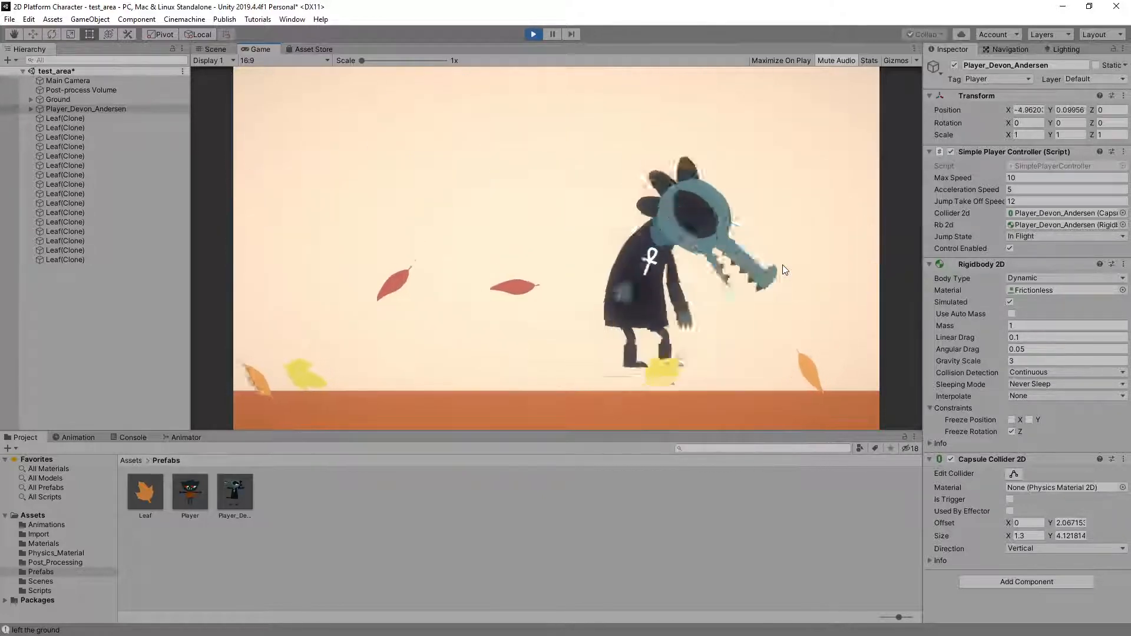
key(Left)
key(Right)
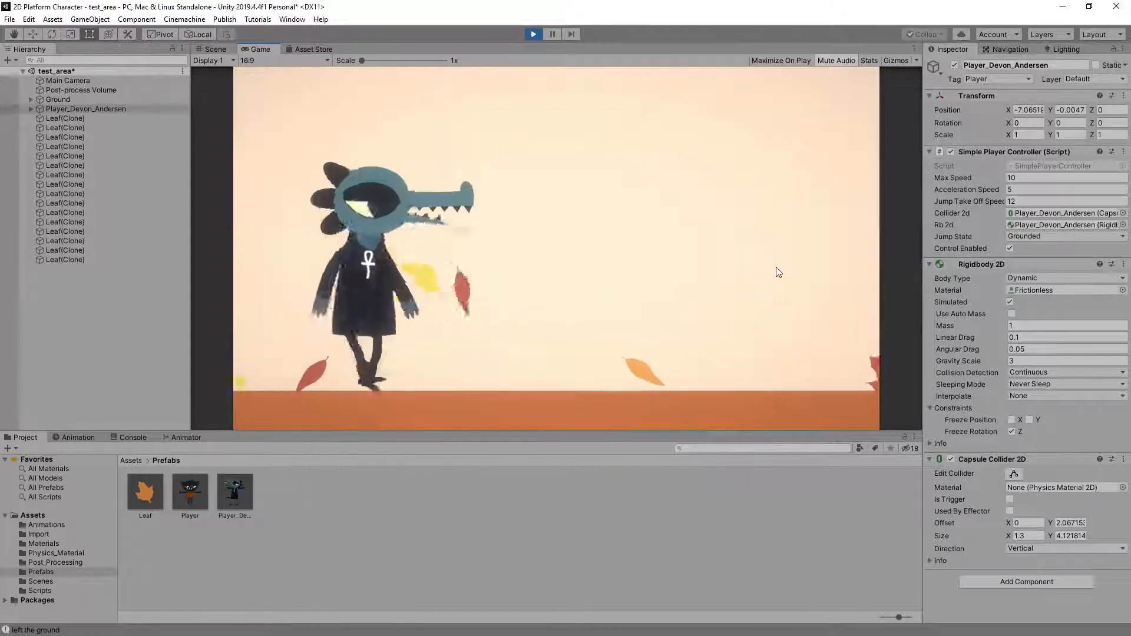
key(Left)
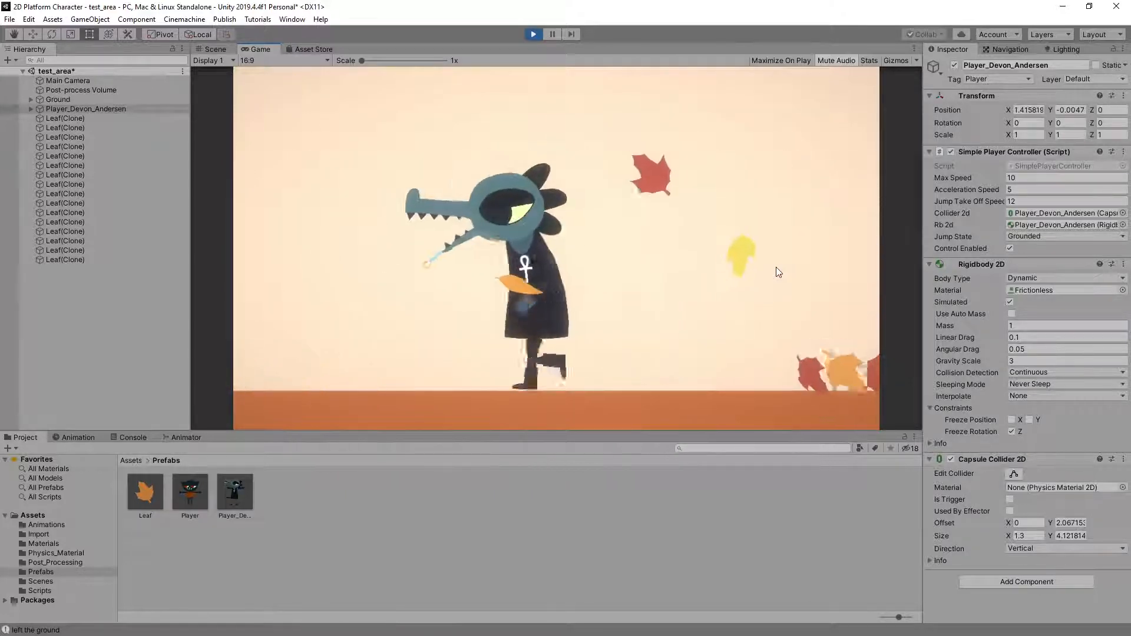
click(533, 34)
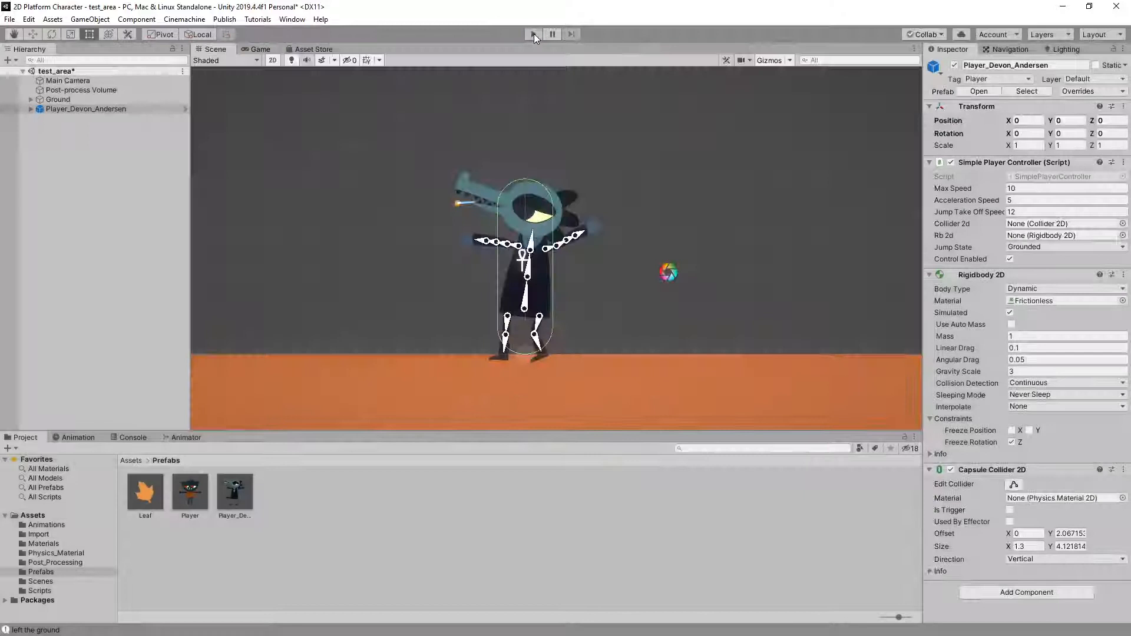
Open the crocodile's Player_Anim controller in the Animator and examine the Motion Tree's idle and run blend driven by velocityX
click(30, 109)
click(66, 120)
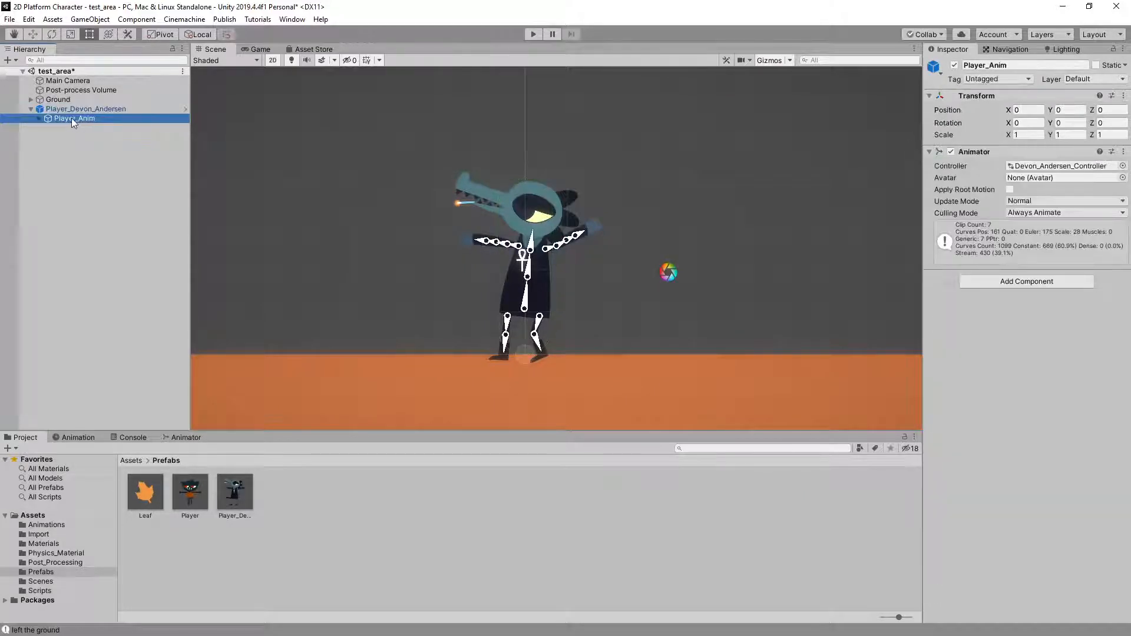
click(174, 438)
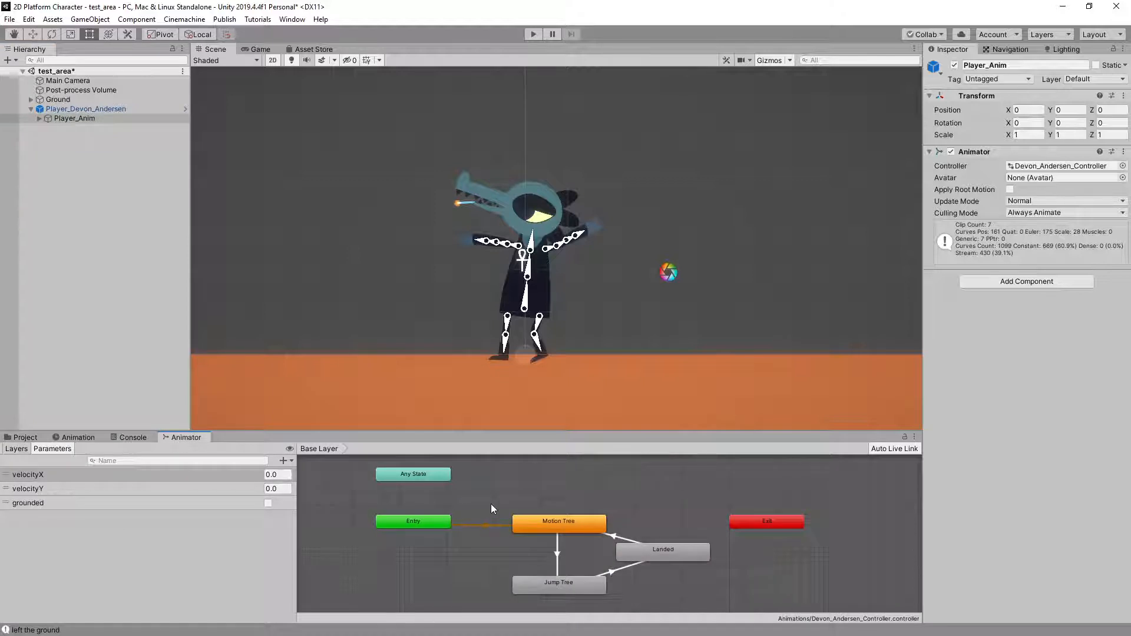
click(560, 526)
double_click(569, 526)
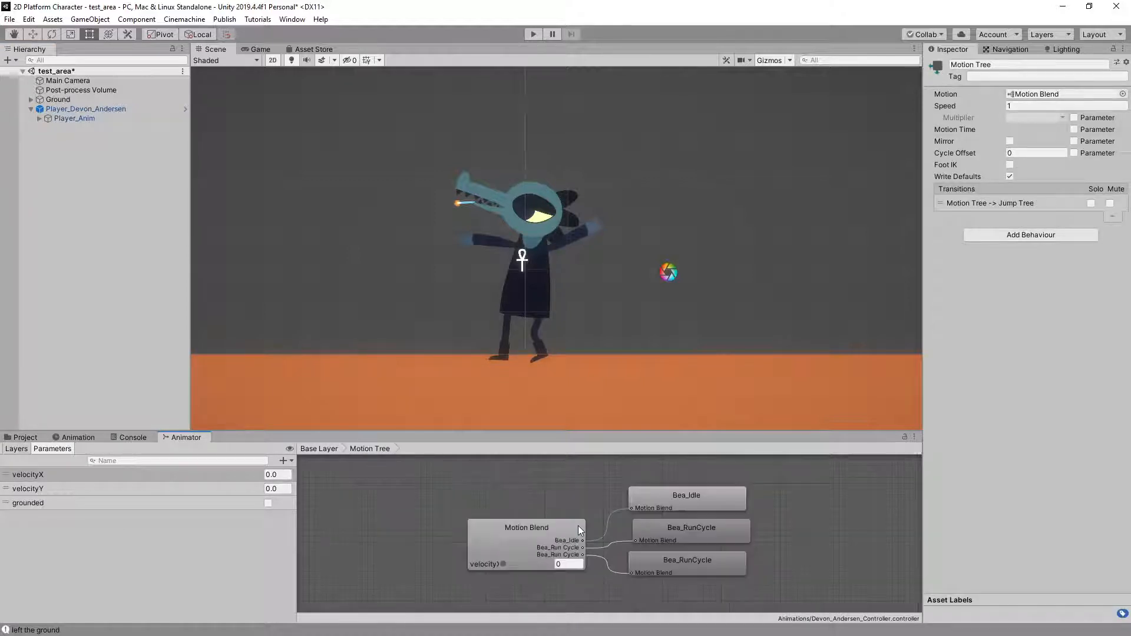
click(532, 536)
drag(503, 564, 406, 502)
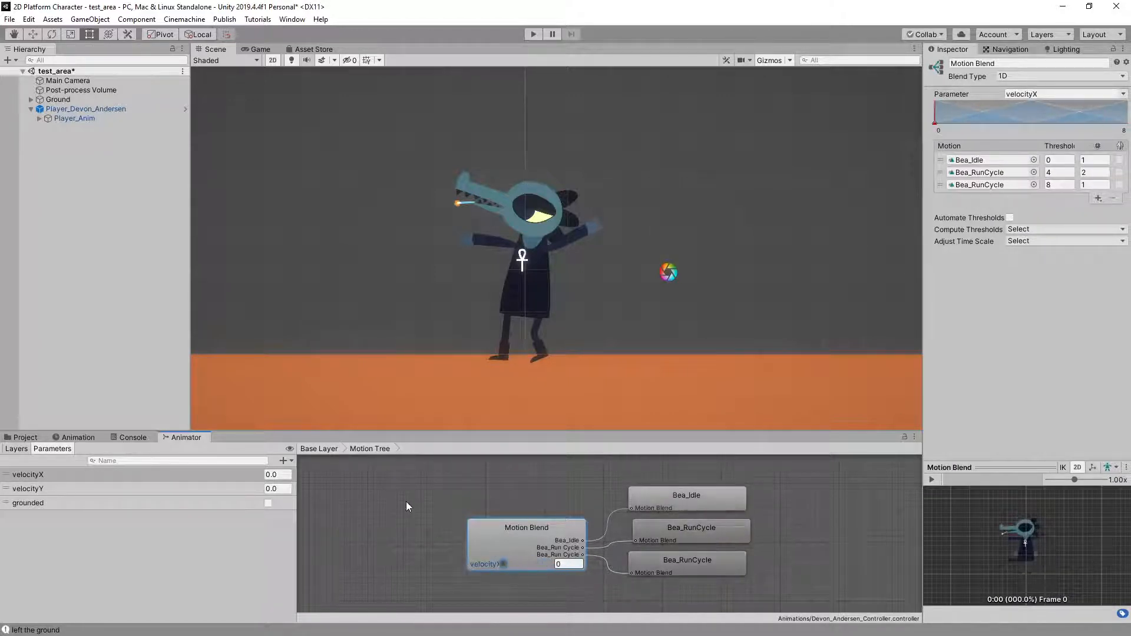
double_click(406, 502)
Examine the clips in the Jump Tree blend and the clip assigned to the Landed state of the crocodile's controller
double_click(556, 587)
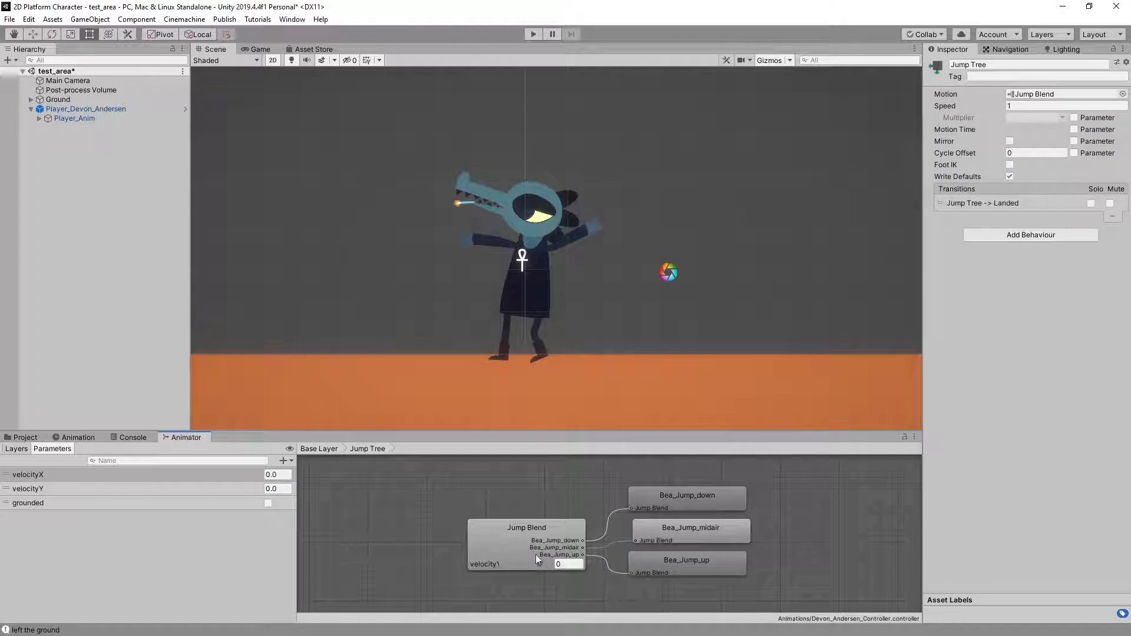
mouse_move(531, 563)
mouse_down()
mouse_move(503, 561)
mouse_move(544, 559)
mouse_up()
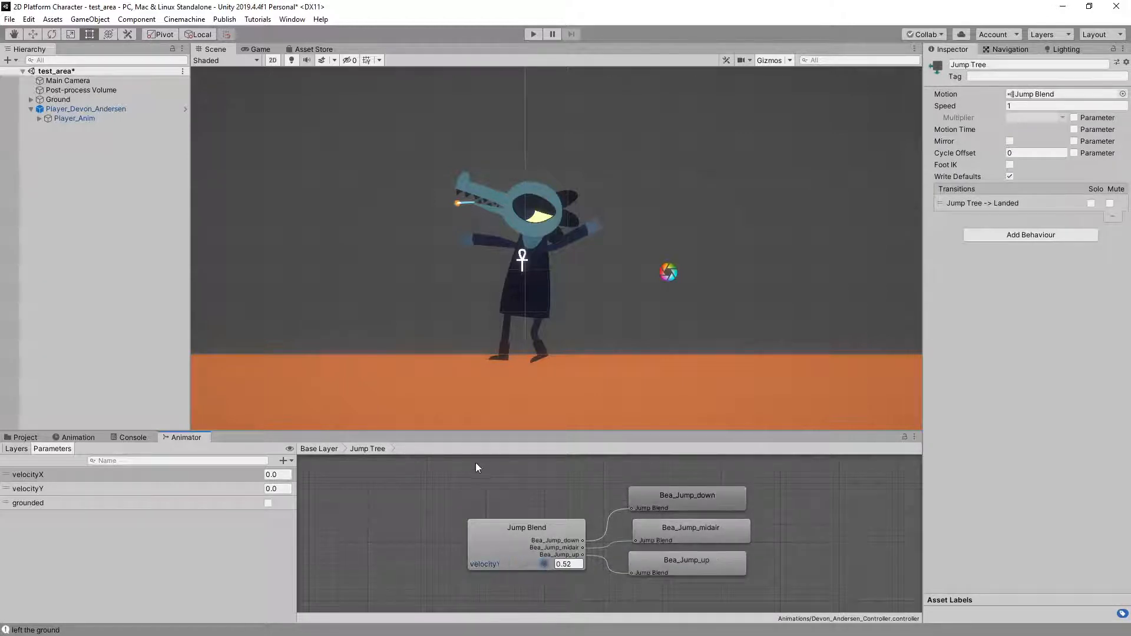
double_click(479, 485)
click(668, 553)
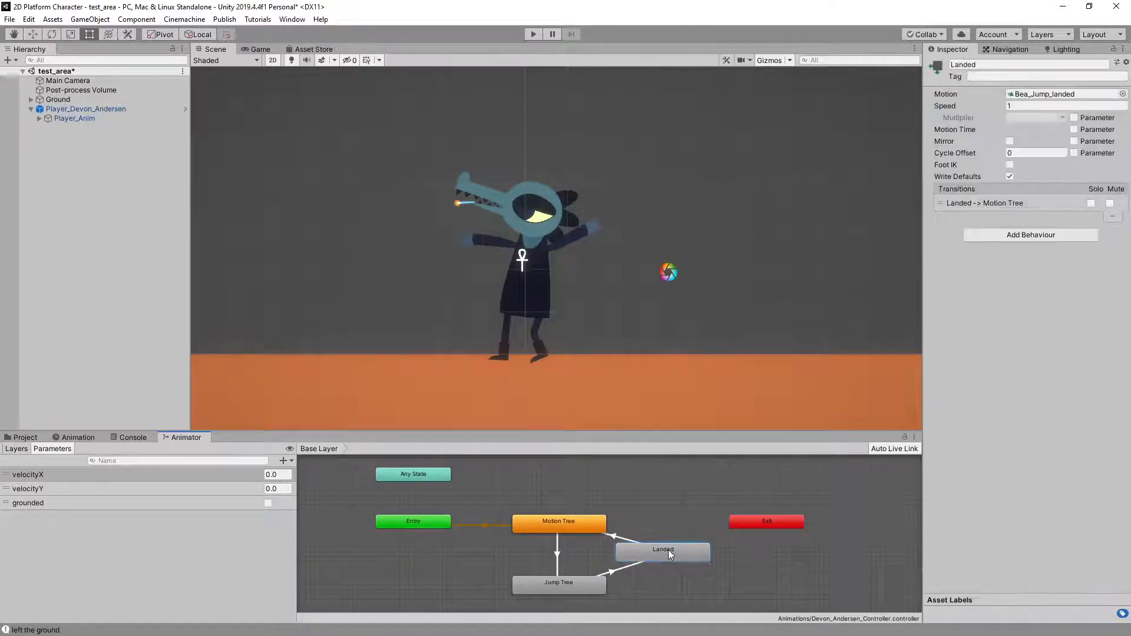
double_click(668, 550)
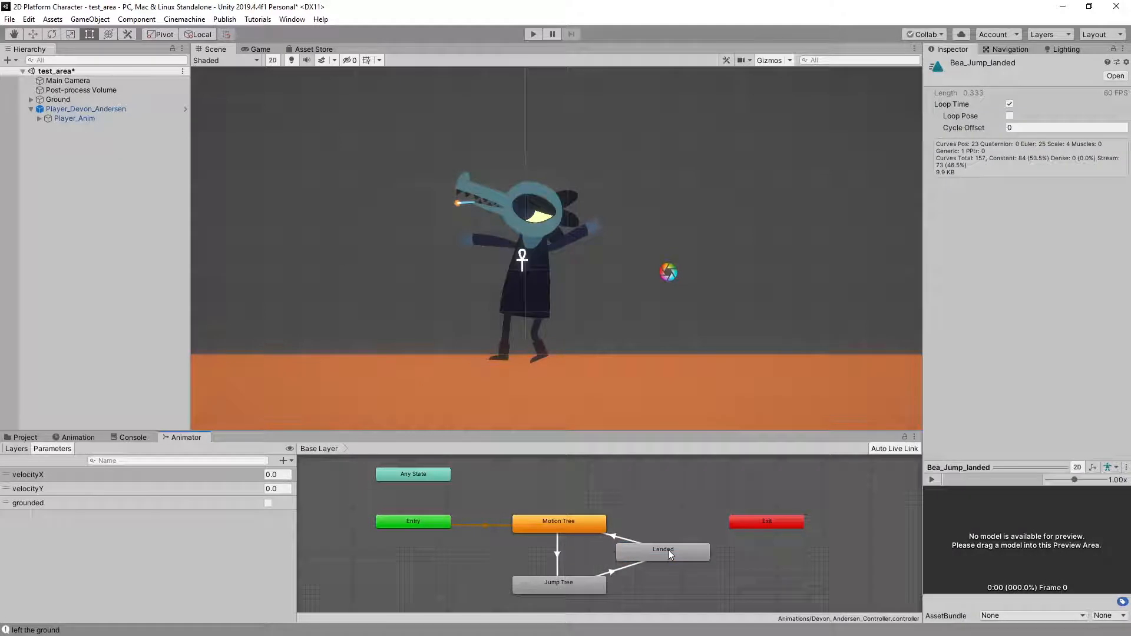
click(652, 501)
Play-test the crocodile by repeatedly running both ways and jumping while watching the Animator state transitions, and stop play mode
click(529, 36)
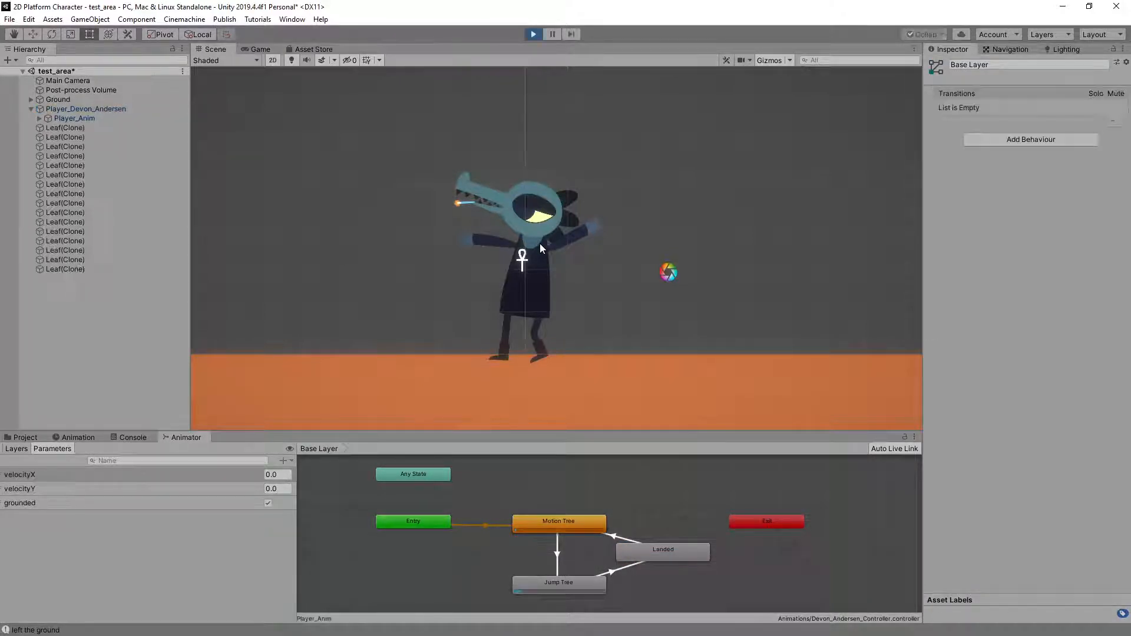
key(space)
key(space)
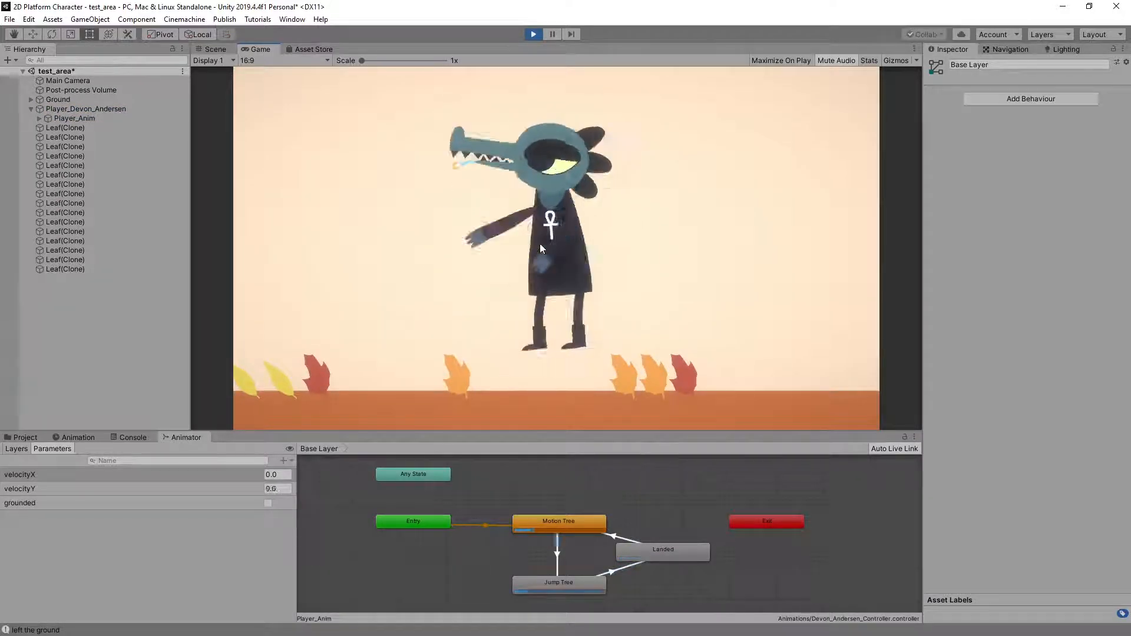
key(Left)
key(space)
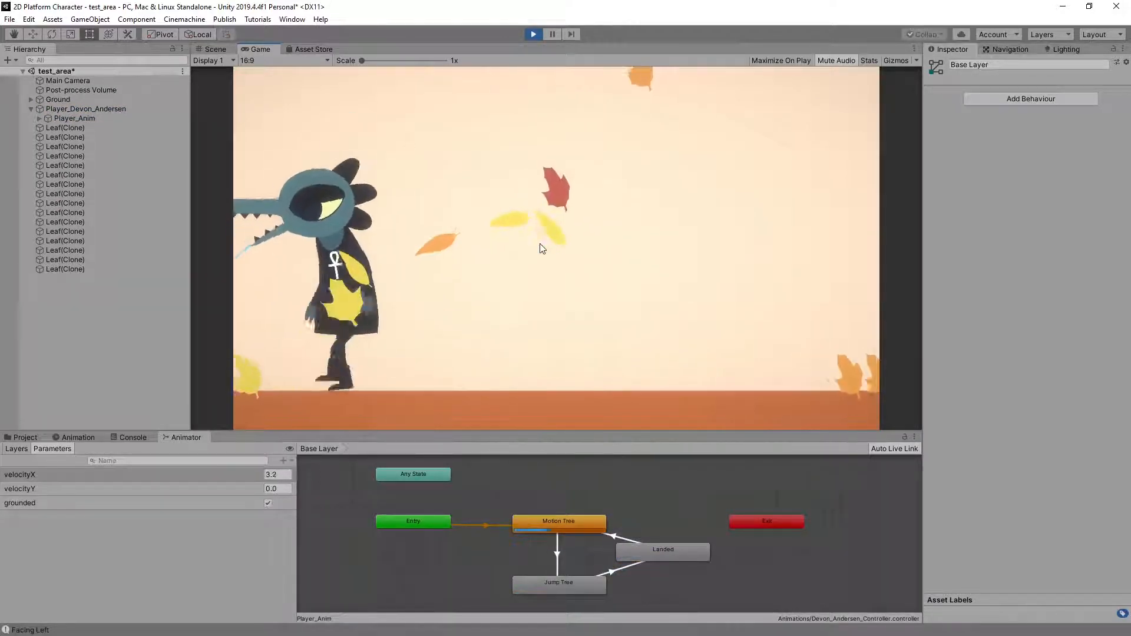
key(Right)
key(space)
key(space)
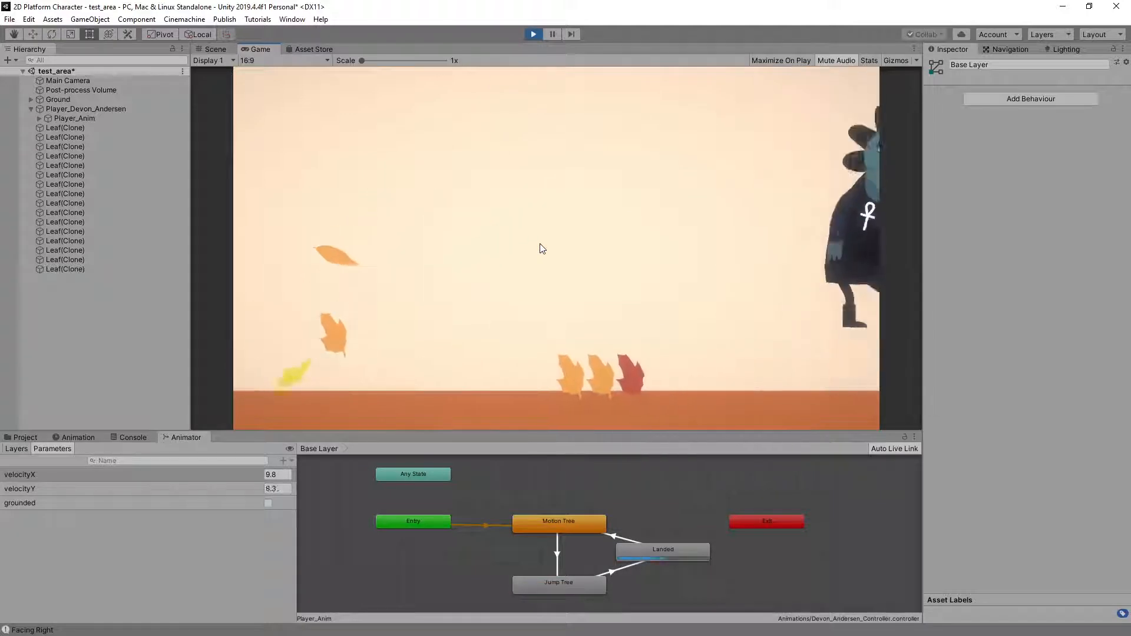
key(Left)
key(space)
key(space)
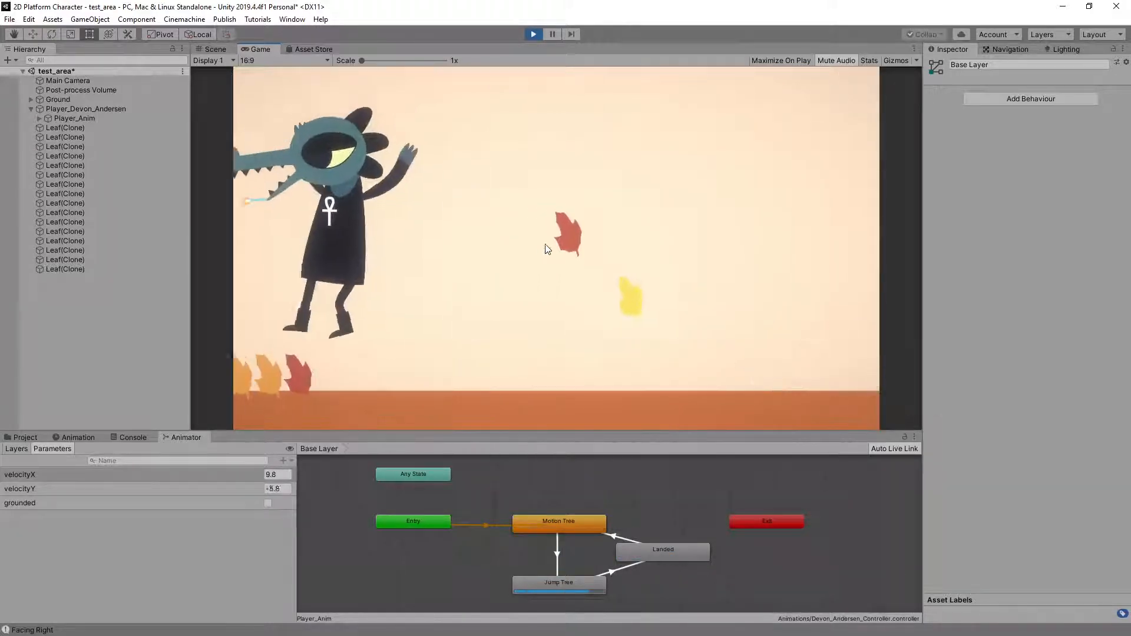
key(Right)
key(space)
key(space)
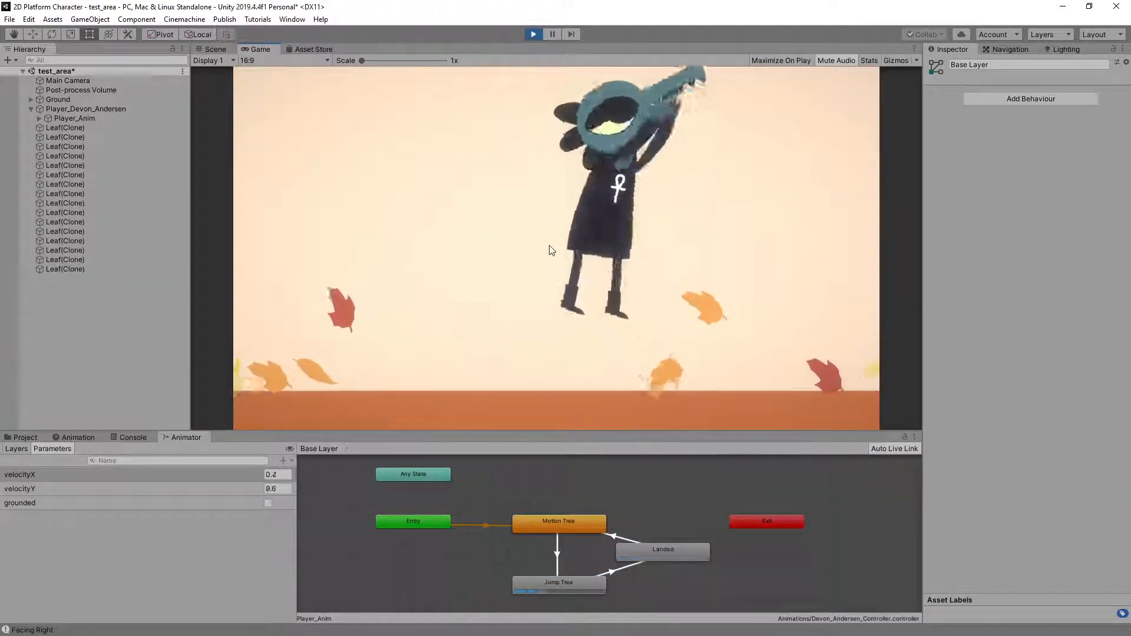
key(space)
key(Left)
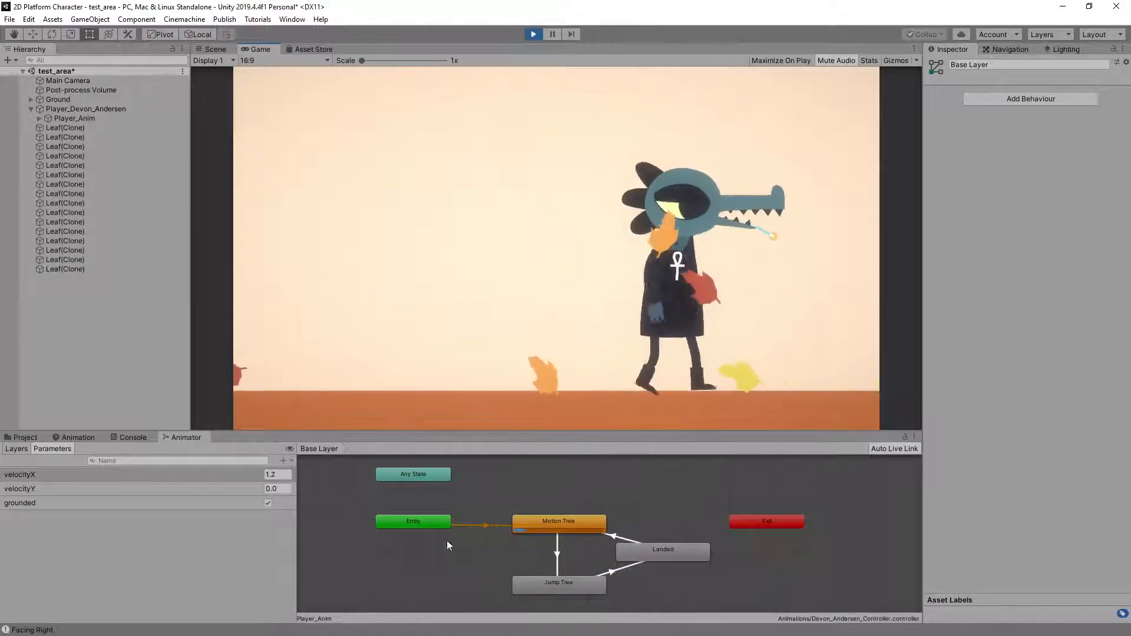
key(space)
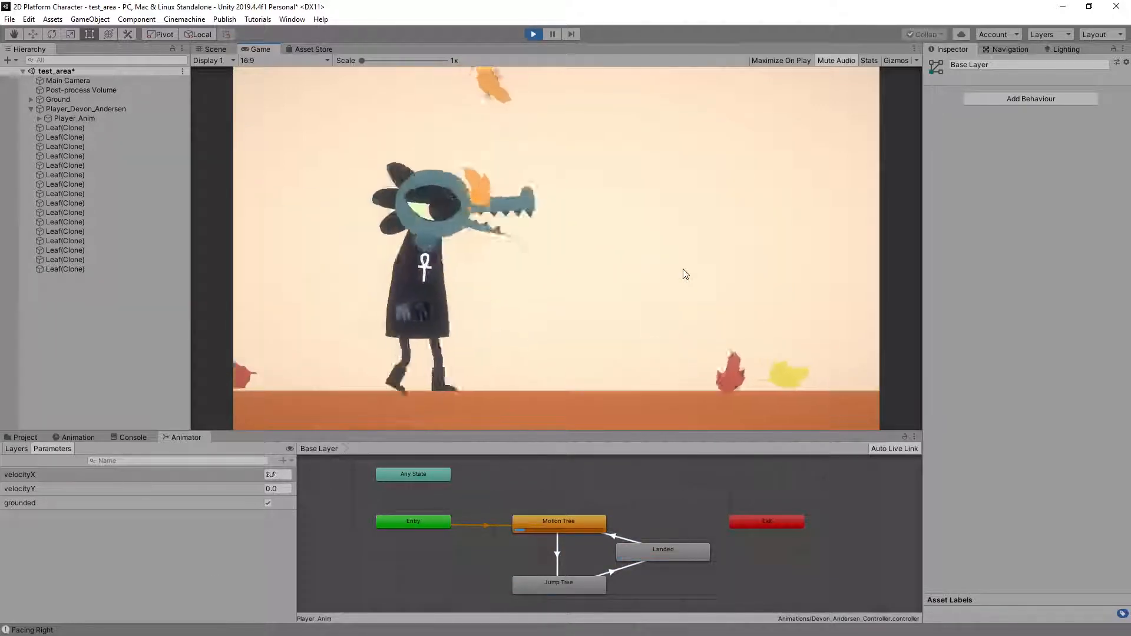
key(Right)
key(space)
key(space)
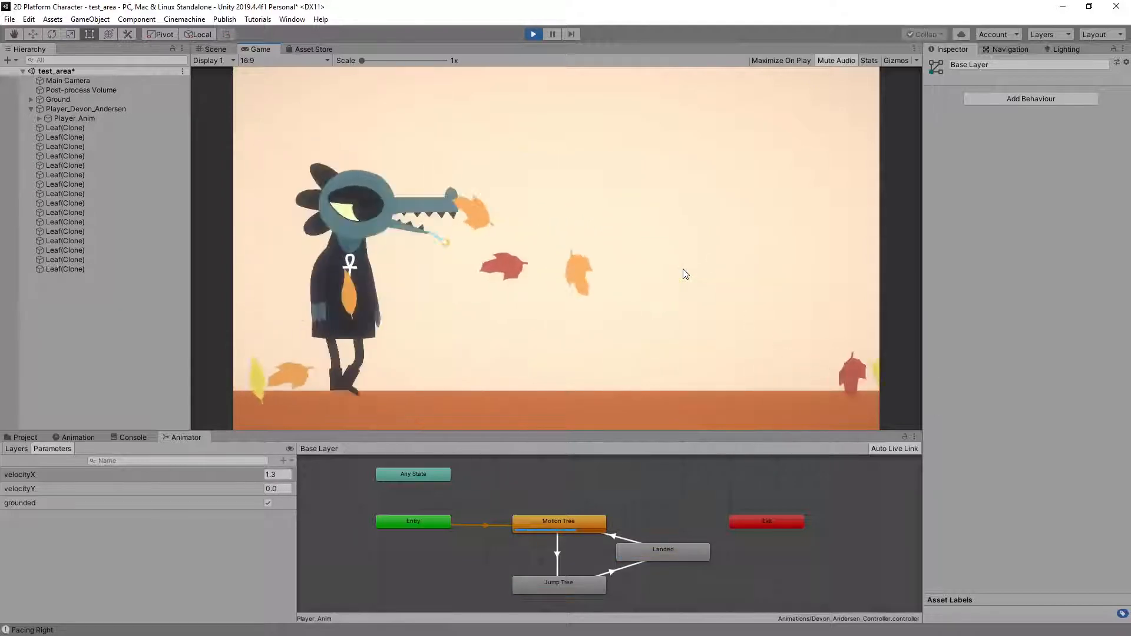
key(Right)
key(space)
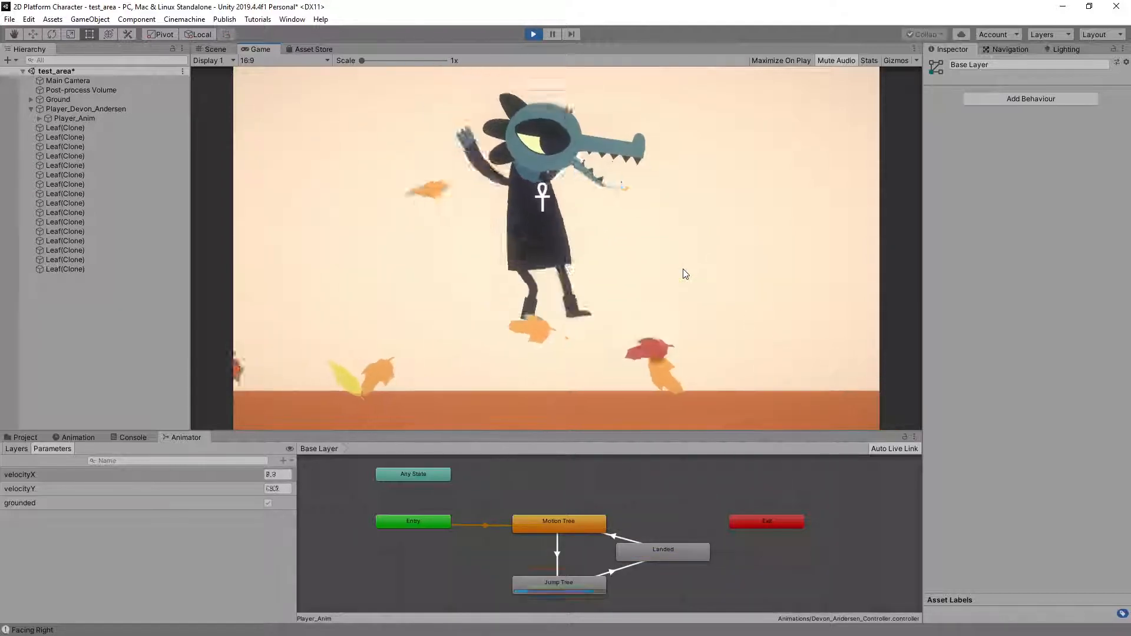
key(Left)
key(space)
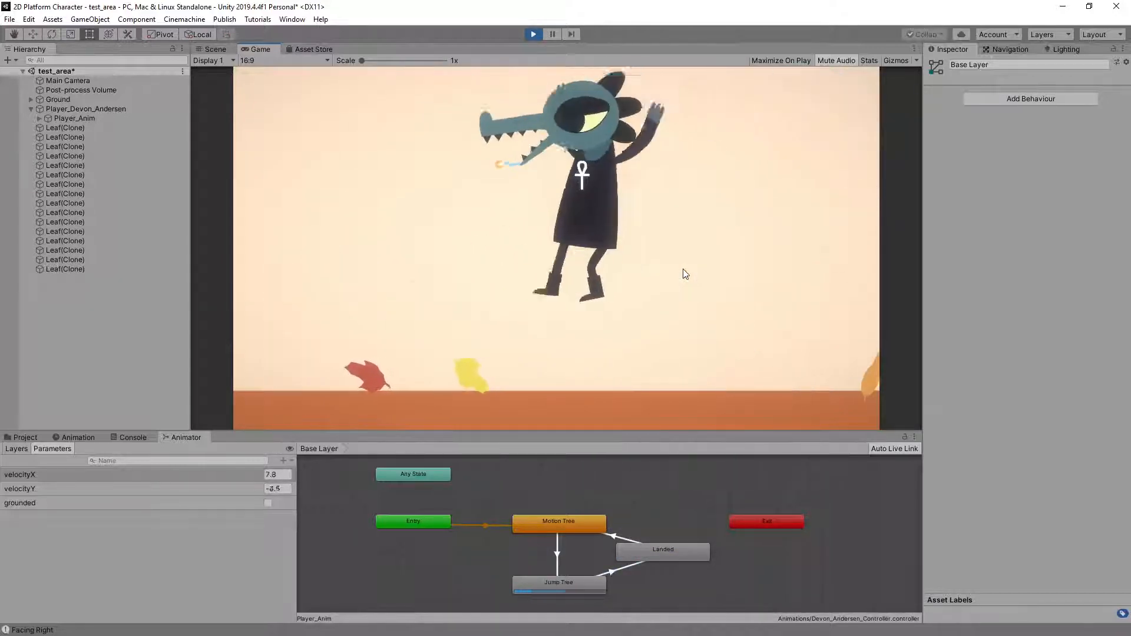
key(space)
key(Right)
key(Right)
key(space)
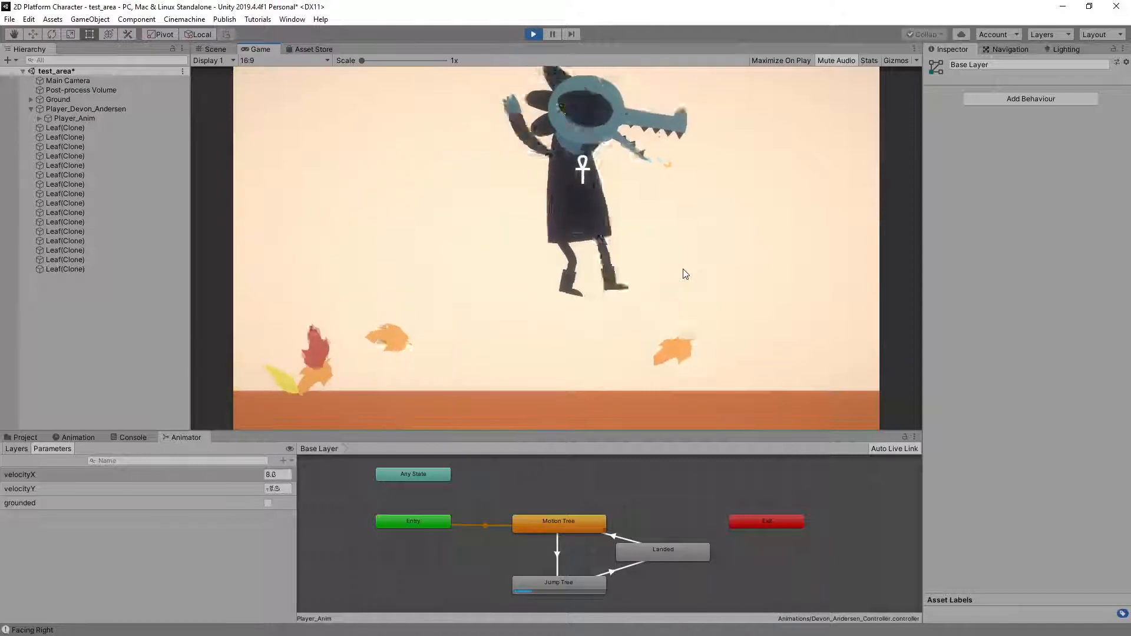
key(Left)
key(space)
key(Right)
key(space)
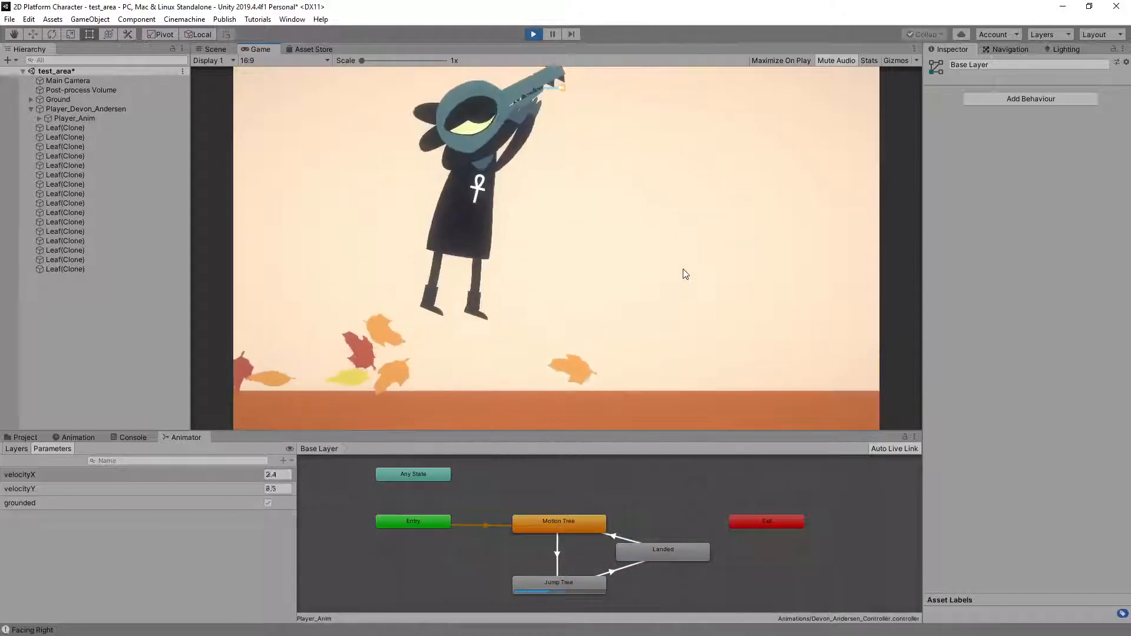
key(Left)
key(space)
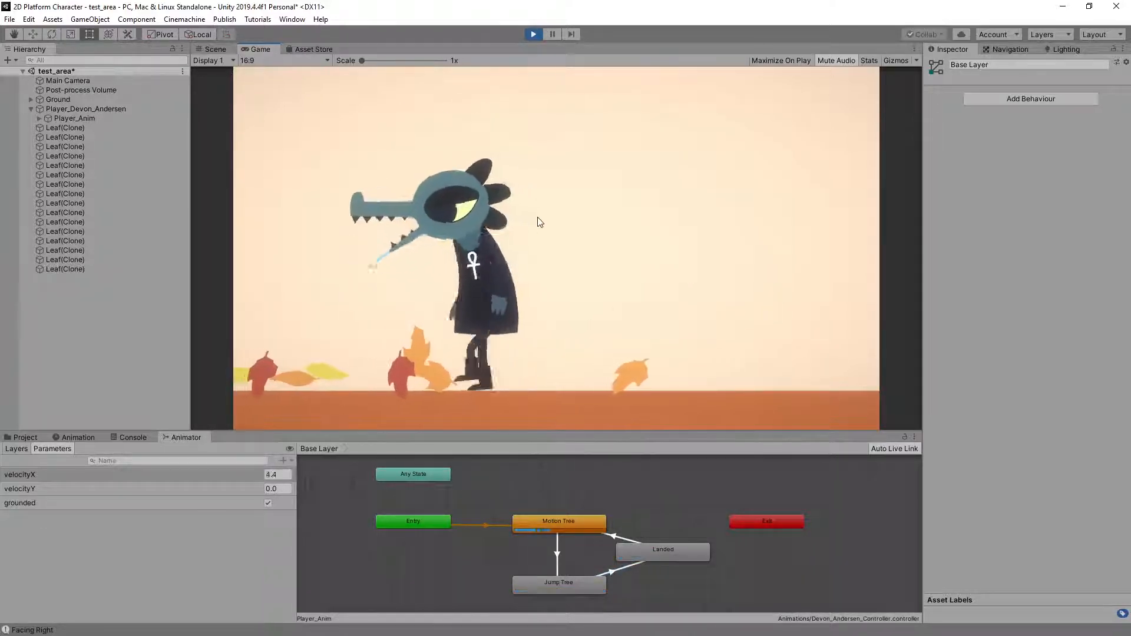
key(space)
key(Right)
key(space)
key(space)
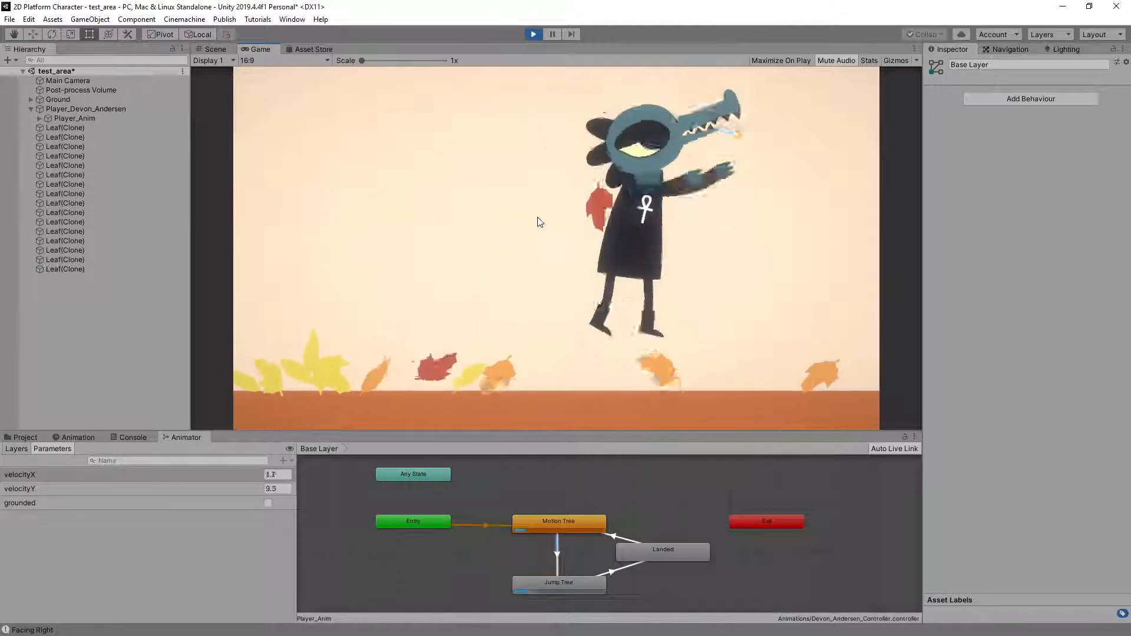
key(Left)
key(space)
key(space)
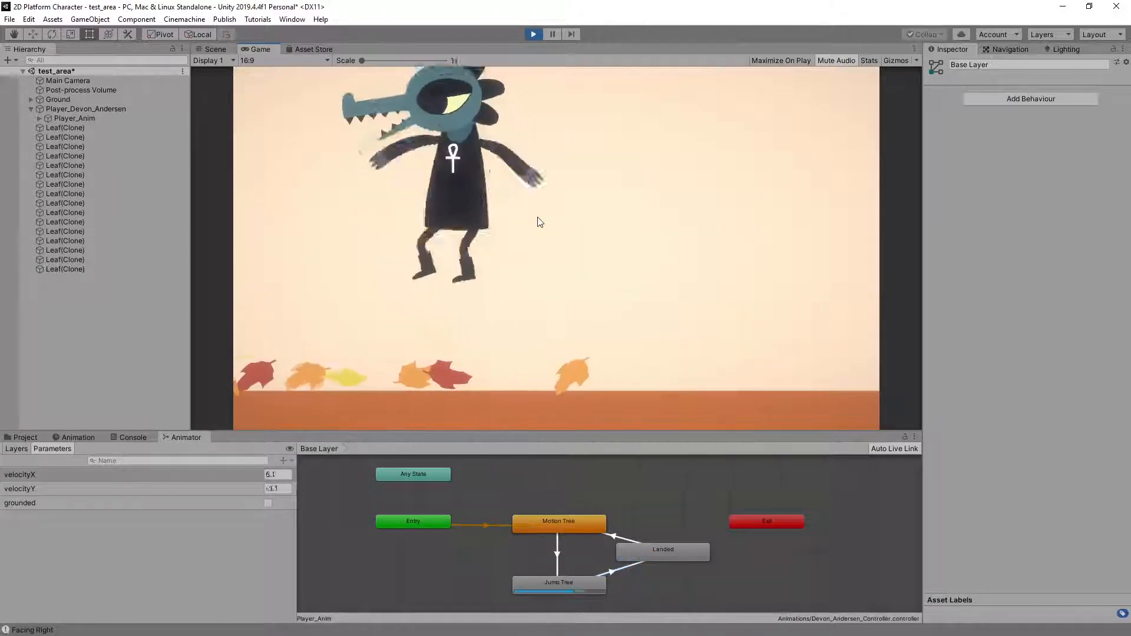
key(Right)
key(space)
key(Left)
key(space)
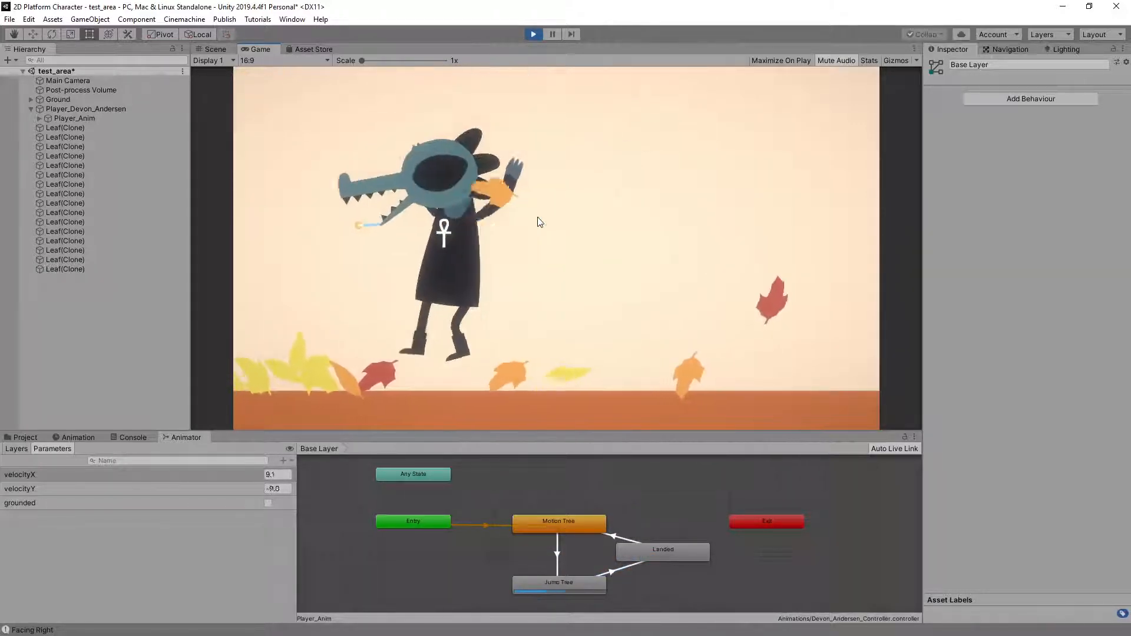
key(Right)
key(space)
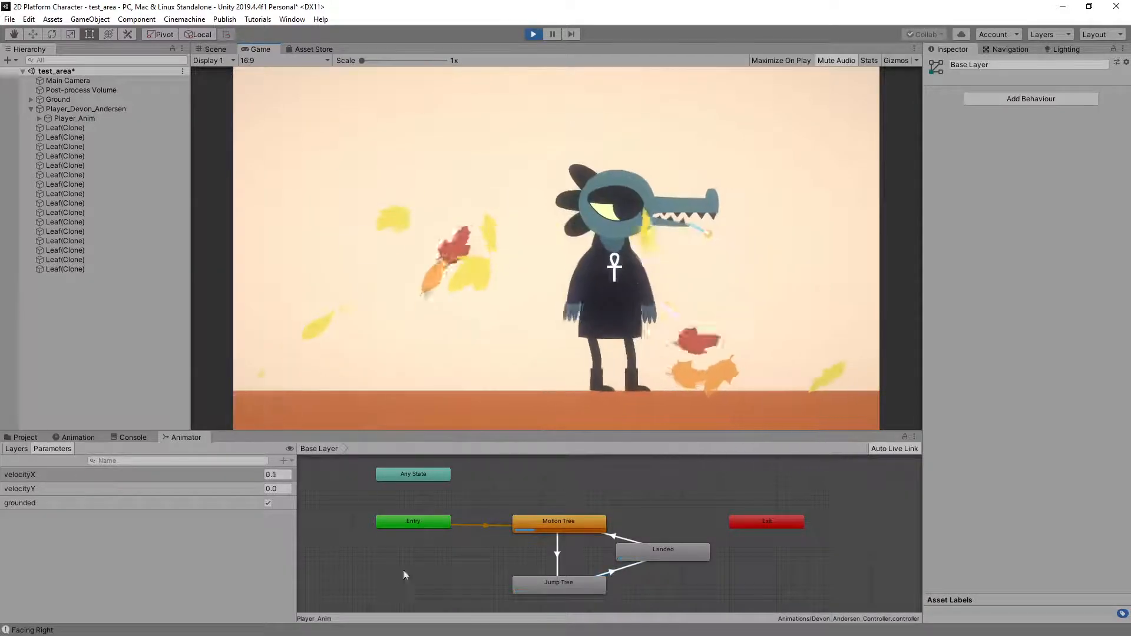
key(Left)
key(space)
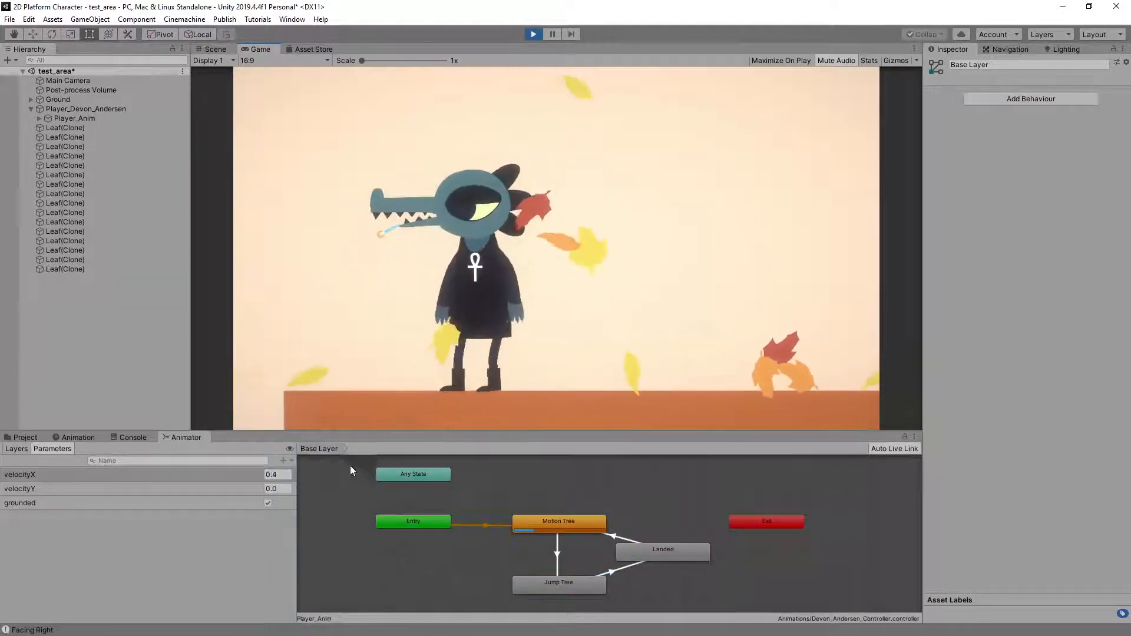
key(Right)
key(Left)
key(space)
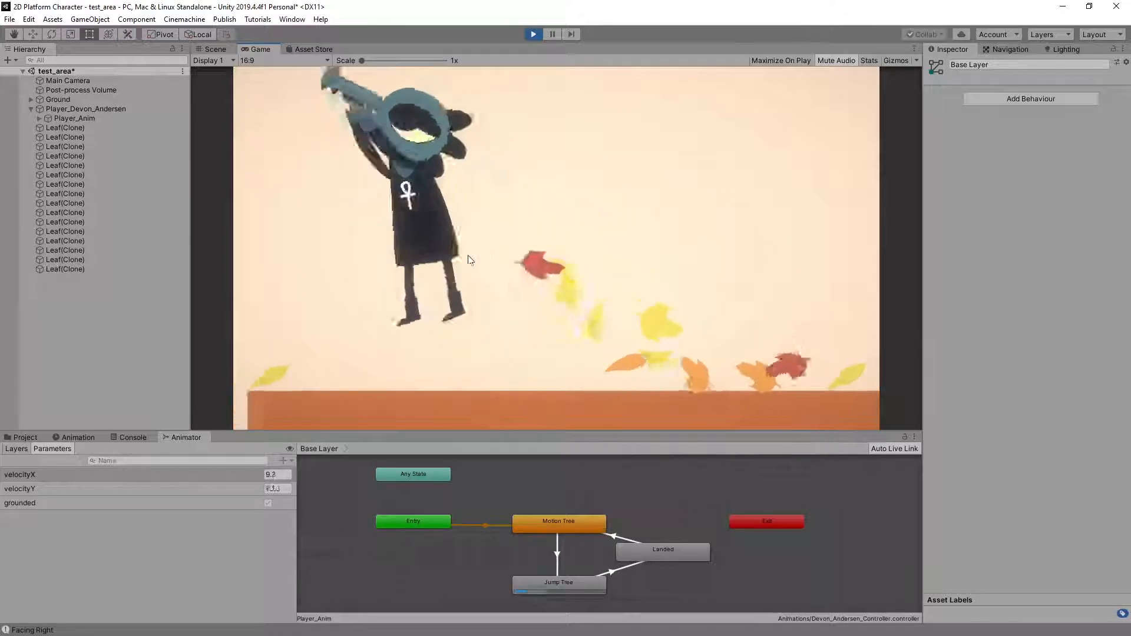
key(Right)
click(533, 34)
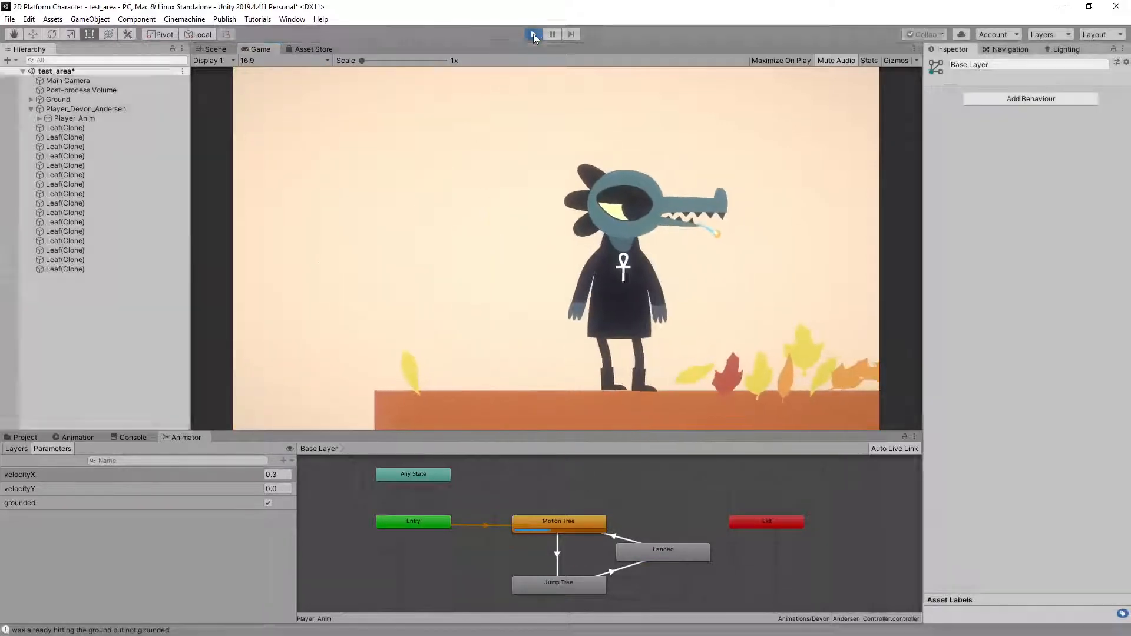
Import the next student's HW7 character package, including its animations, controller and player prefab, into the project
click(26, 437)
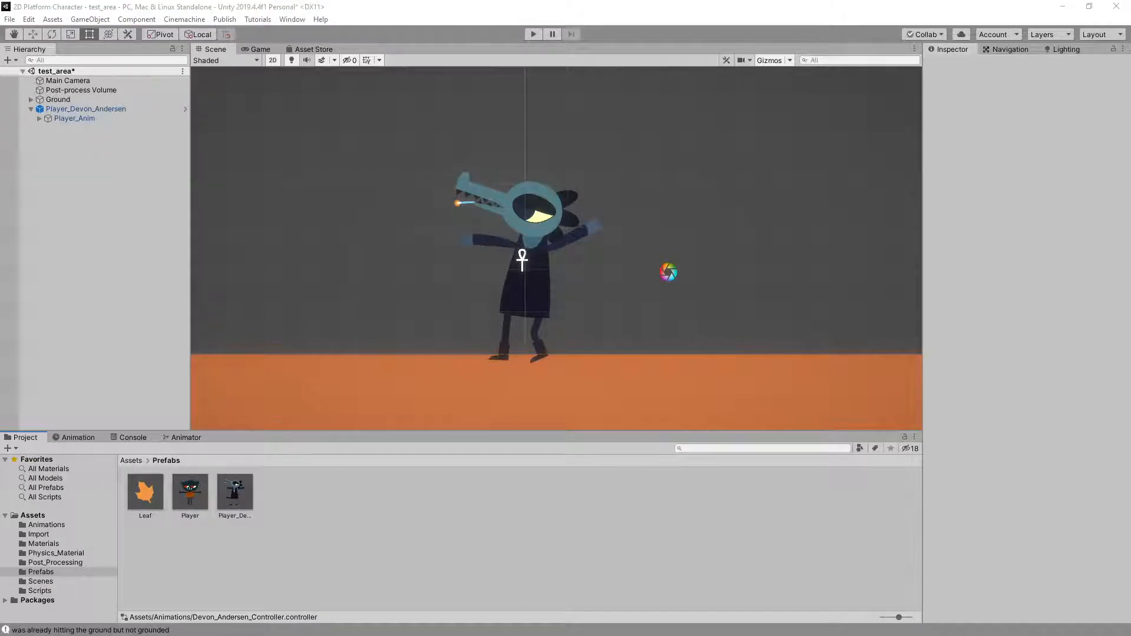
drag(484, 493, 482, 507)
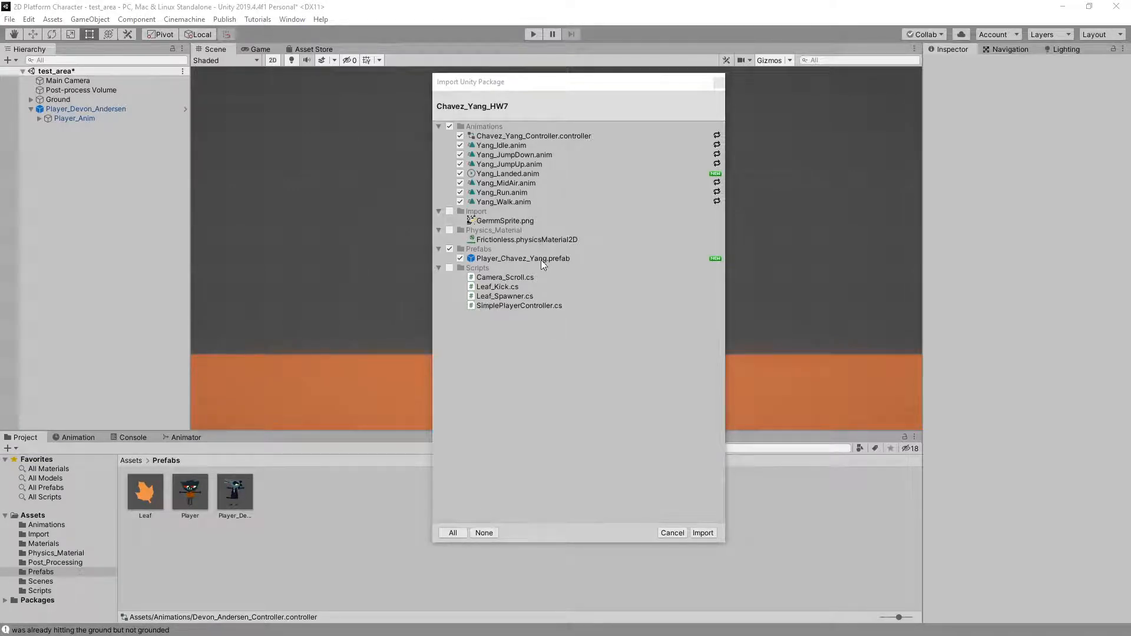
click(702, 533)
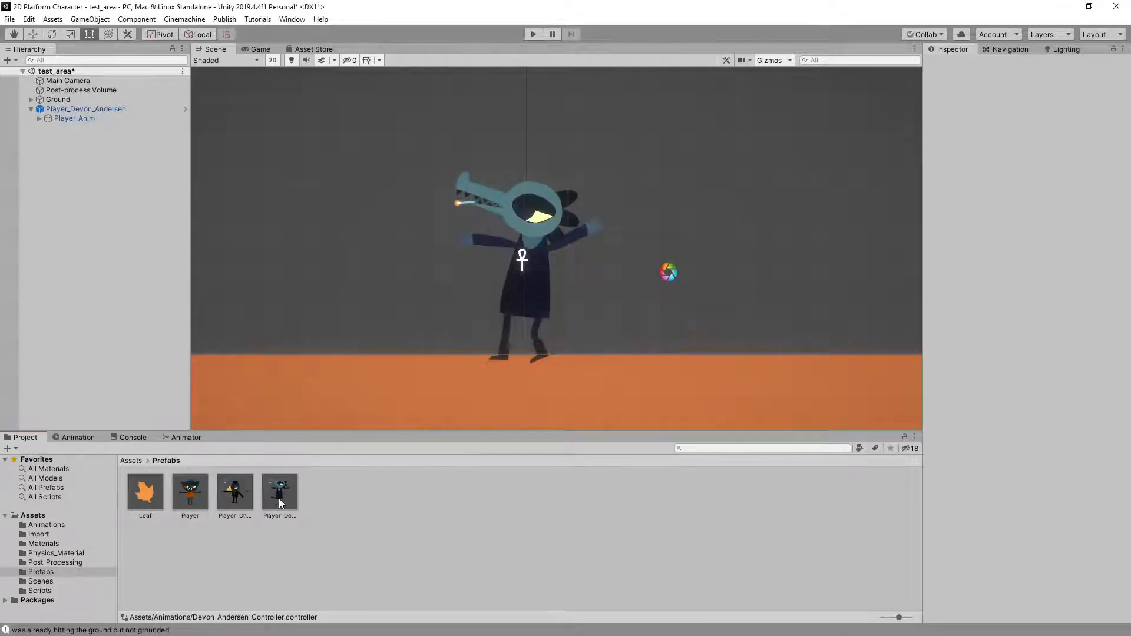
Replace the crocodile player in the test_area scene with the newly imported top-hatted bird prefab and start play mode
click(77, 107)
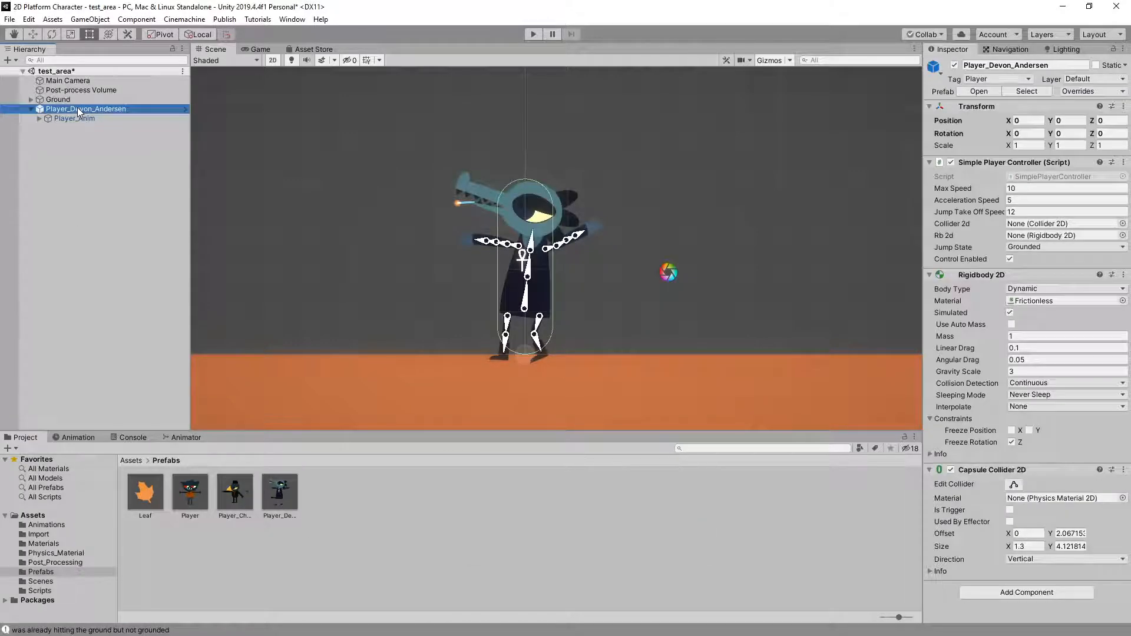
key(Delete)
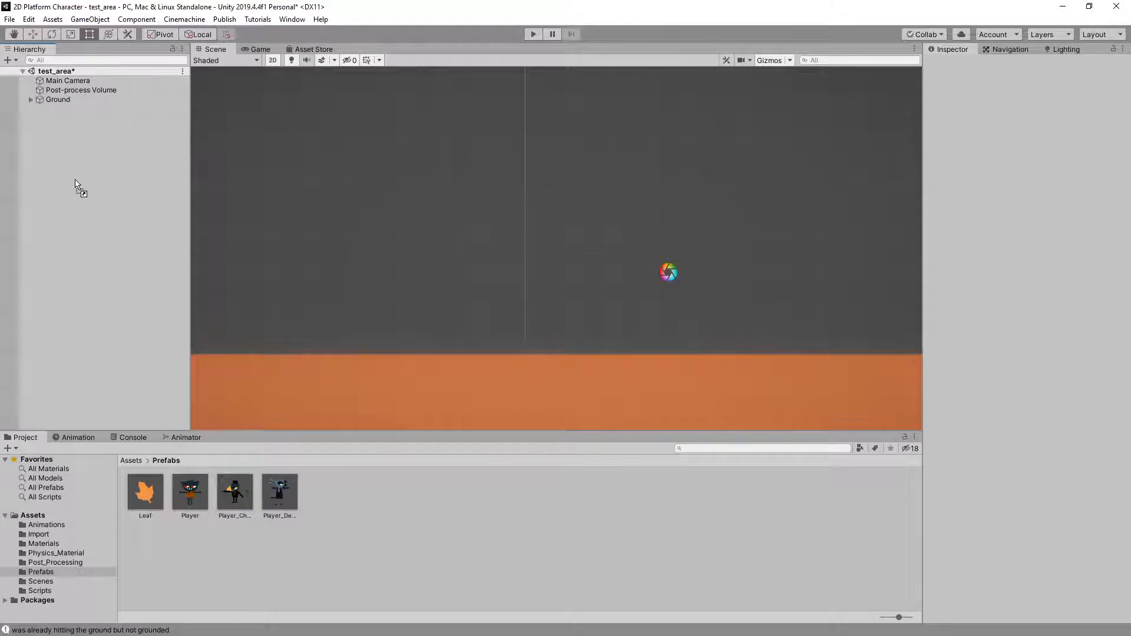
drag(77, 185, 77, 188)
click(532, 34)
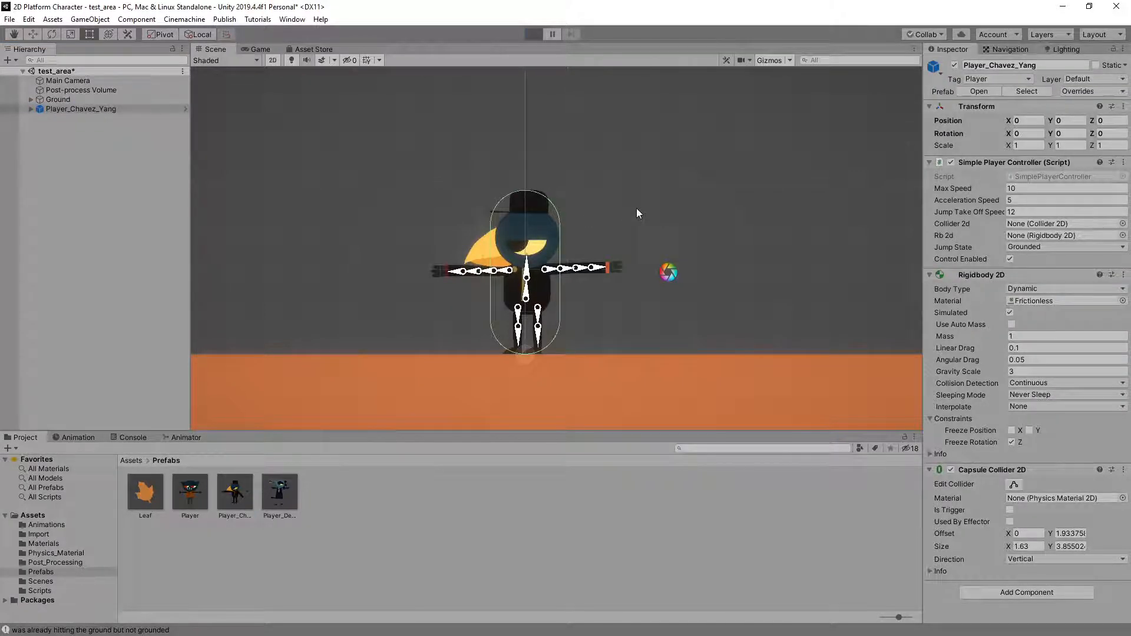
Play-test the top-hatted bird's run and idle animations by running it back and forth in both directions
key(Left)
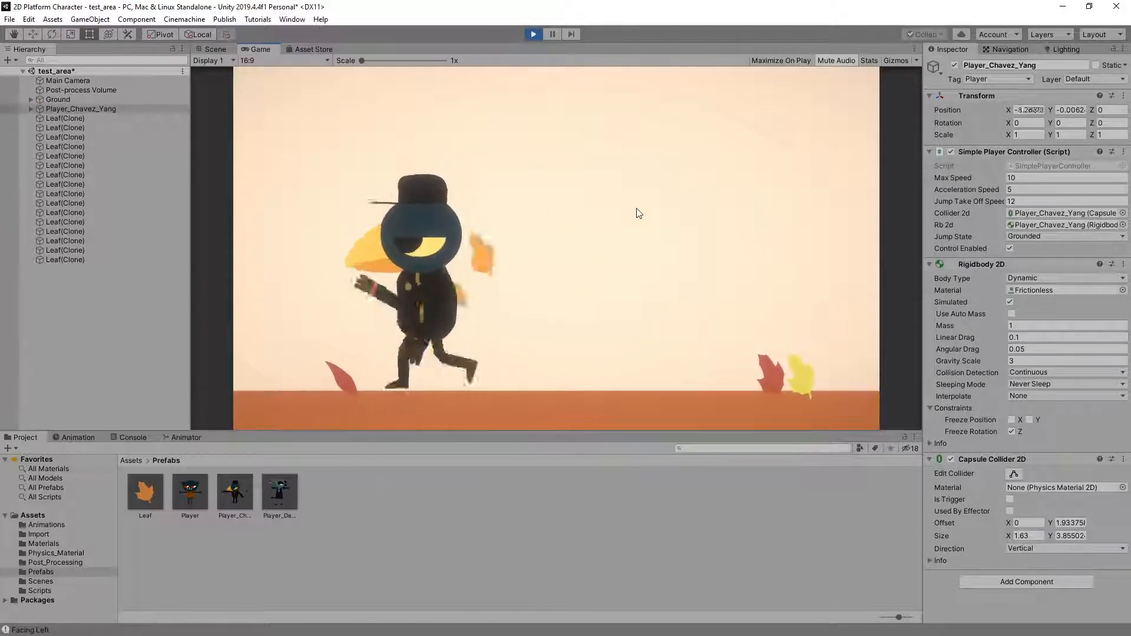
key(Right)
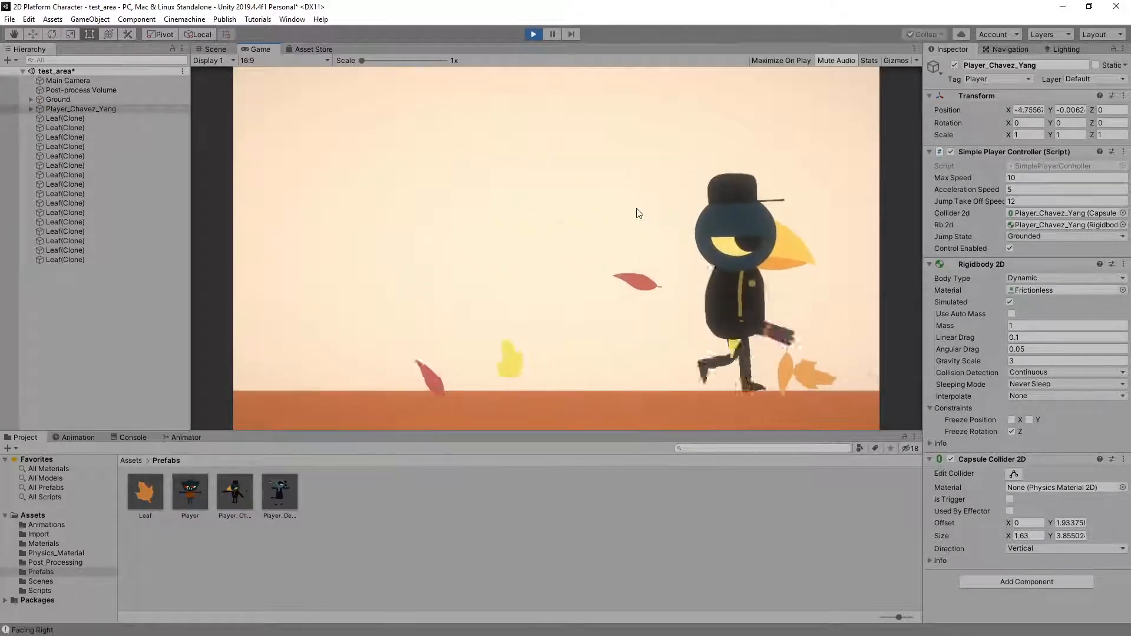
key(Left)
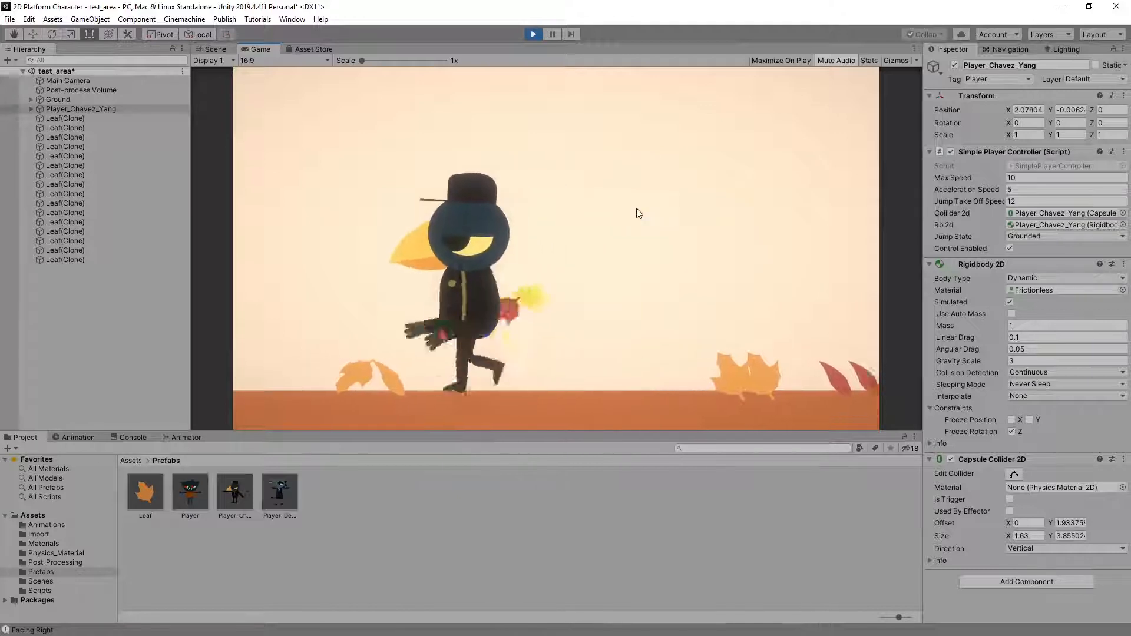
key(Right)
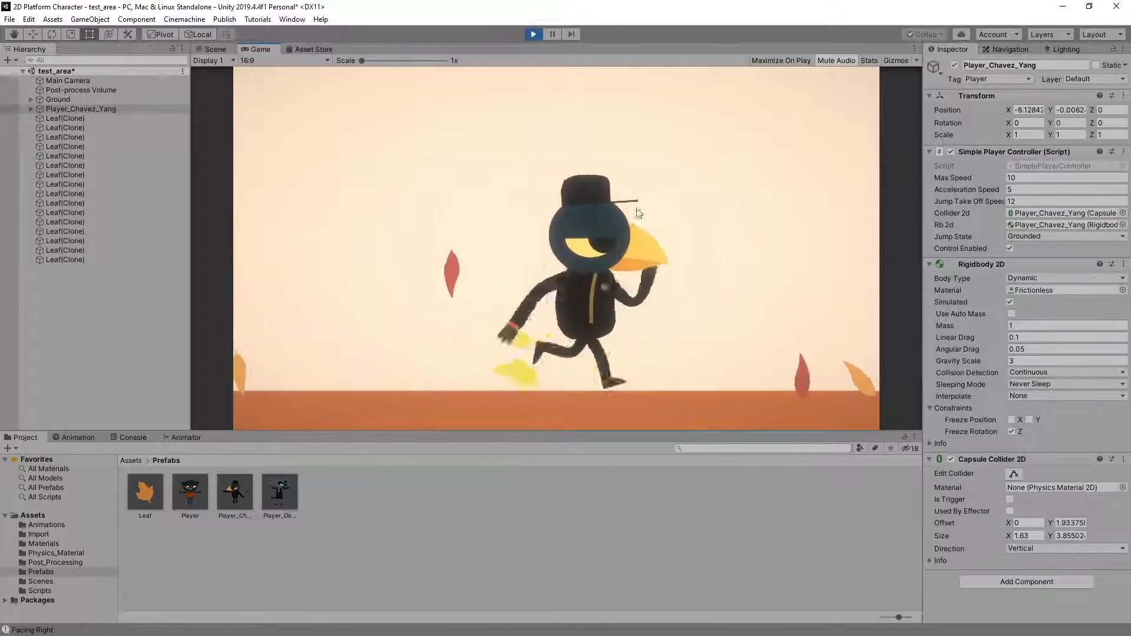
key(Left)
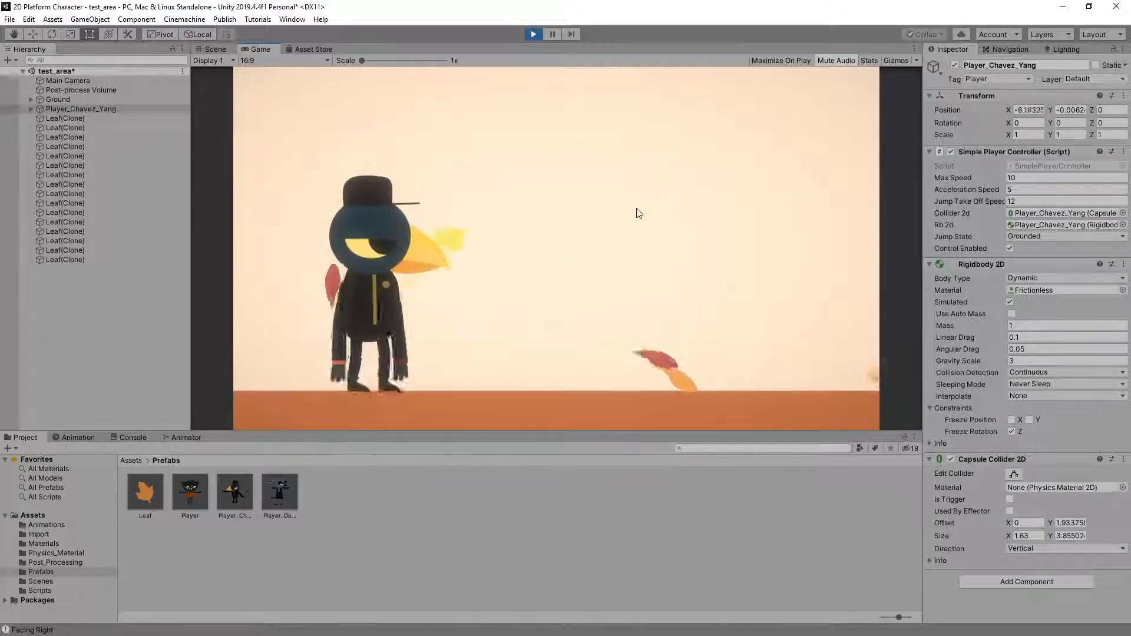
Play-test the bird's jump and landing animations with repeated standing and running jumps both ways, and stop play mode
key(space)
key(Right)
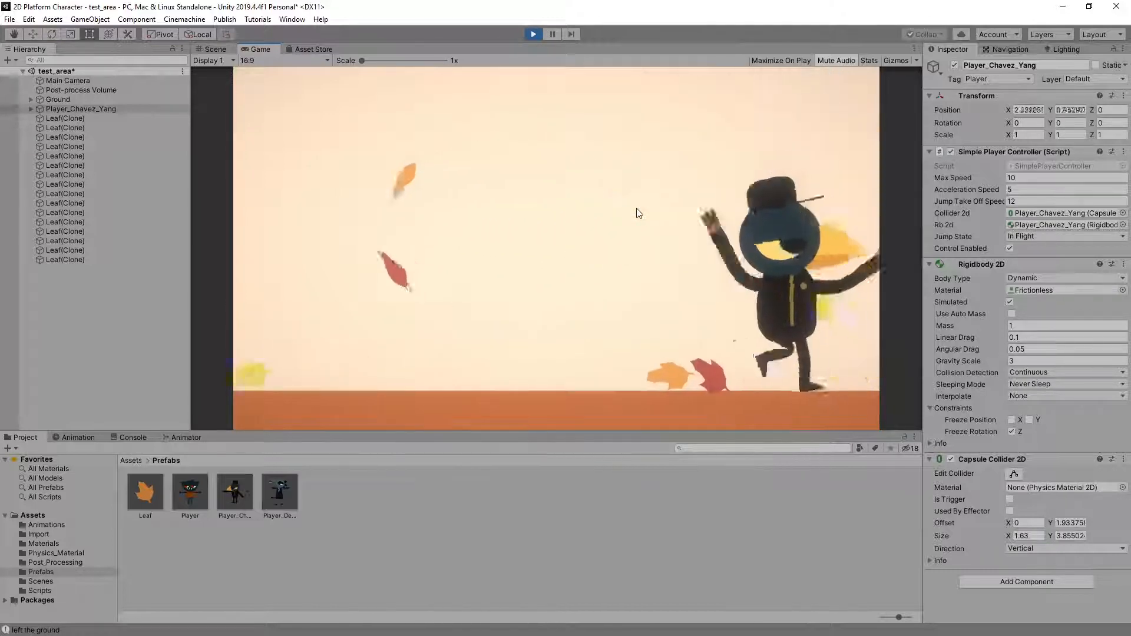
key(Left)
key(space)
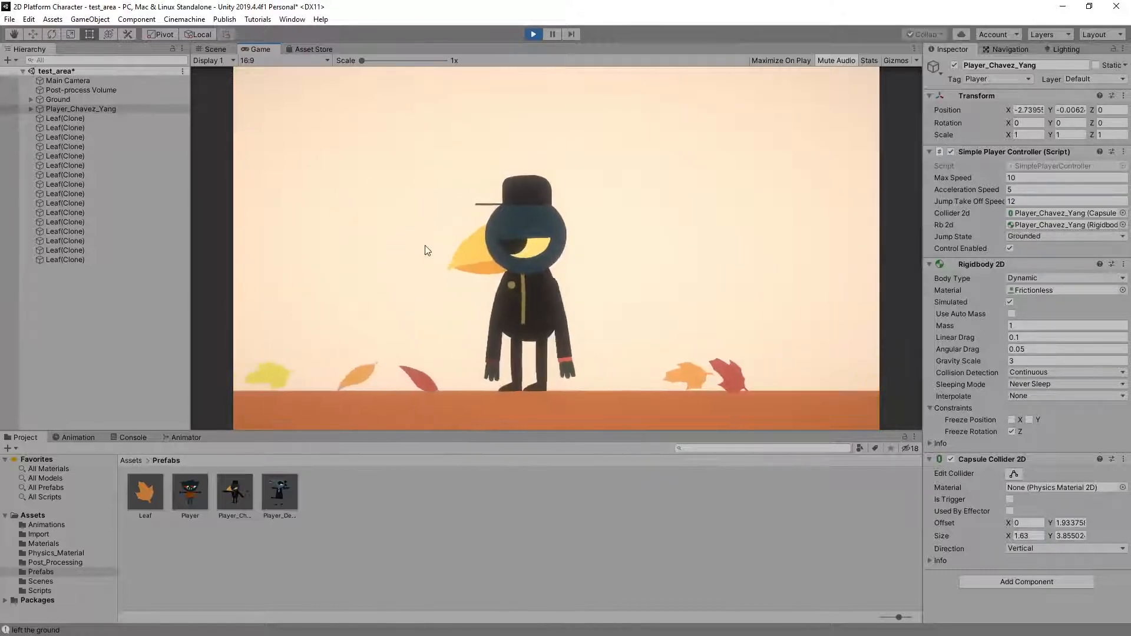
key(space)
key(Left)
key(space)
key(Right)
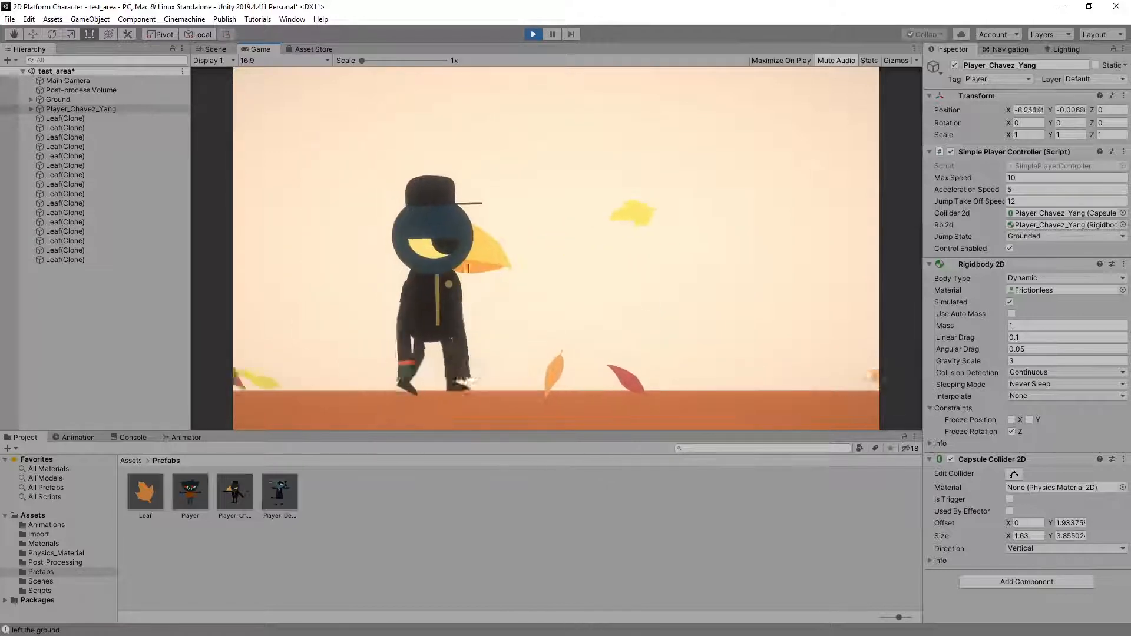
key(space)
key(space)
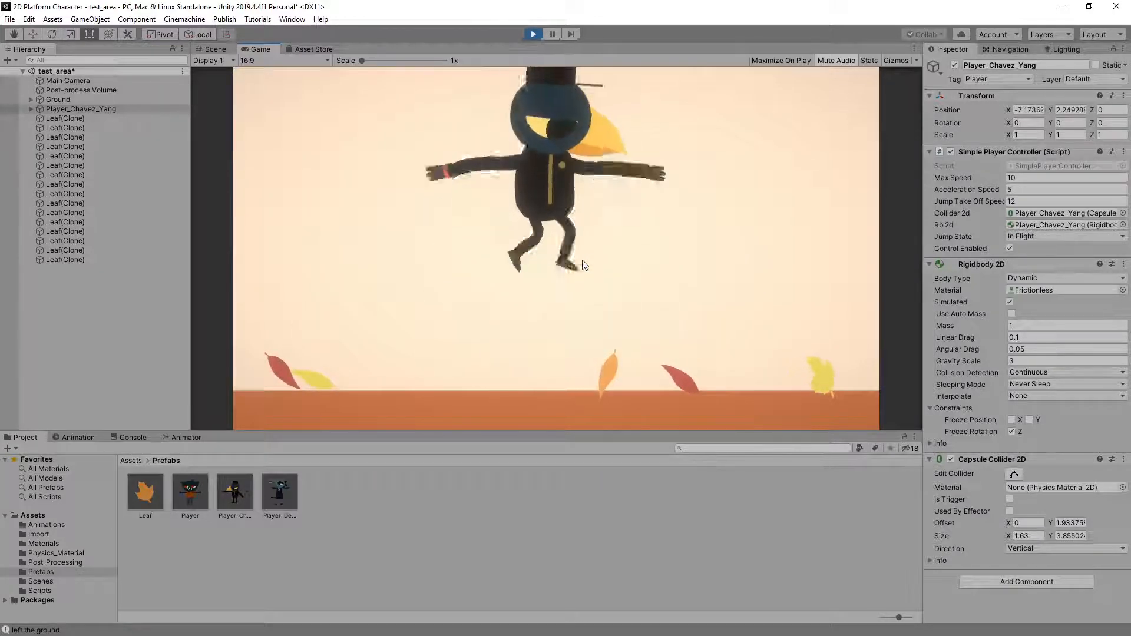
key(space)
key(Right)
key(space)
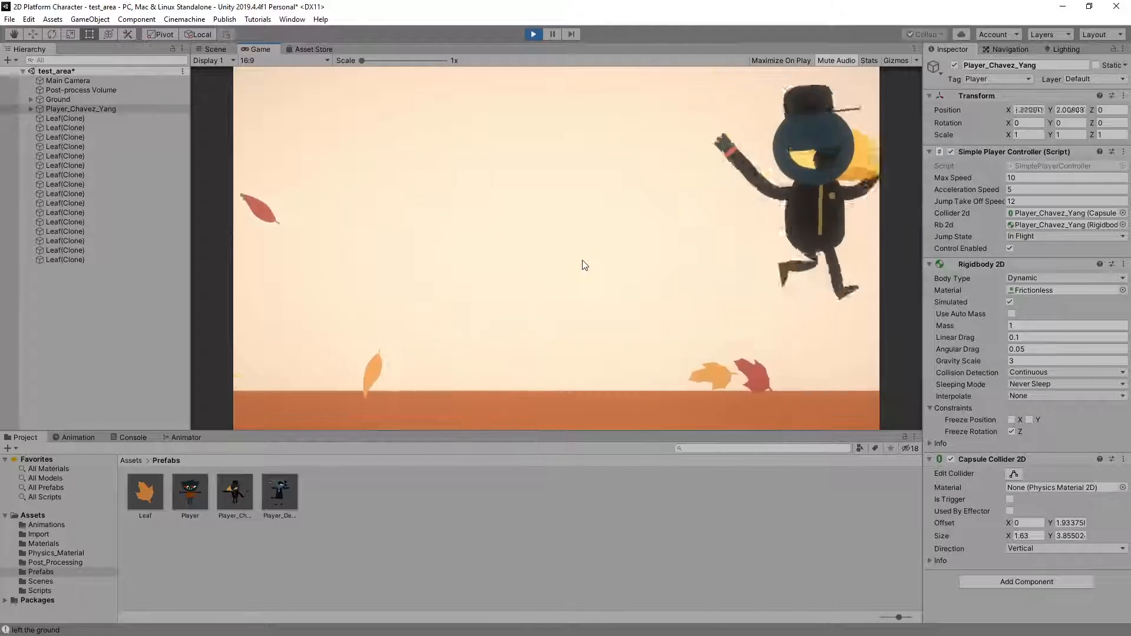
key(Left)
key(space)
key(space)
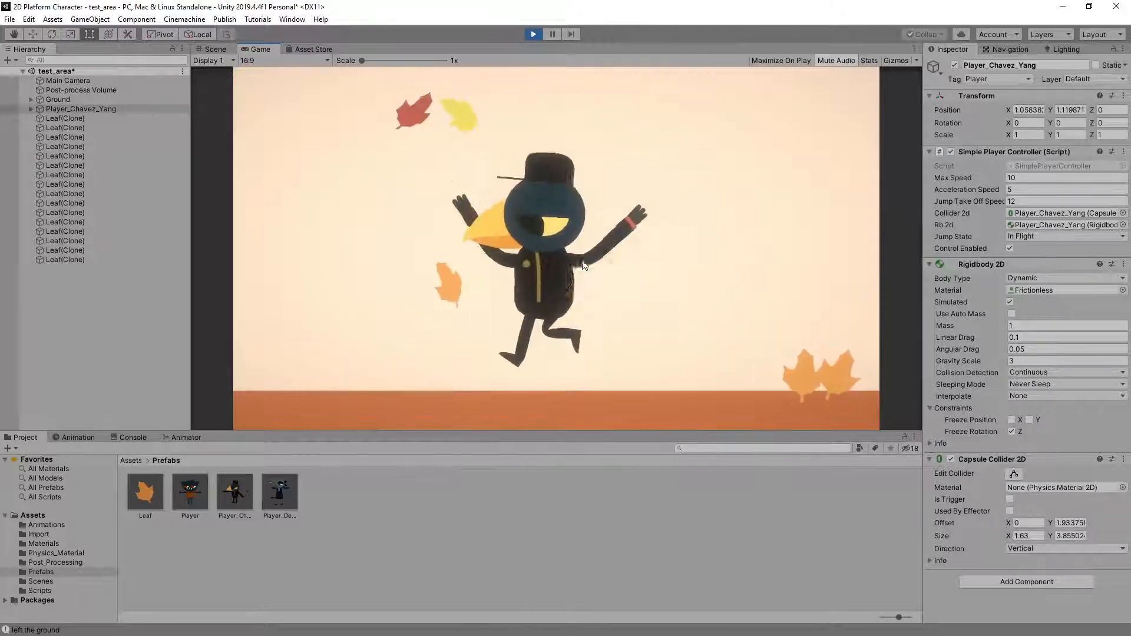
key(space)
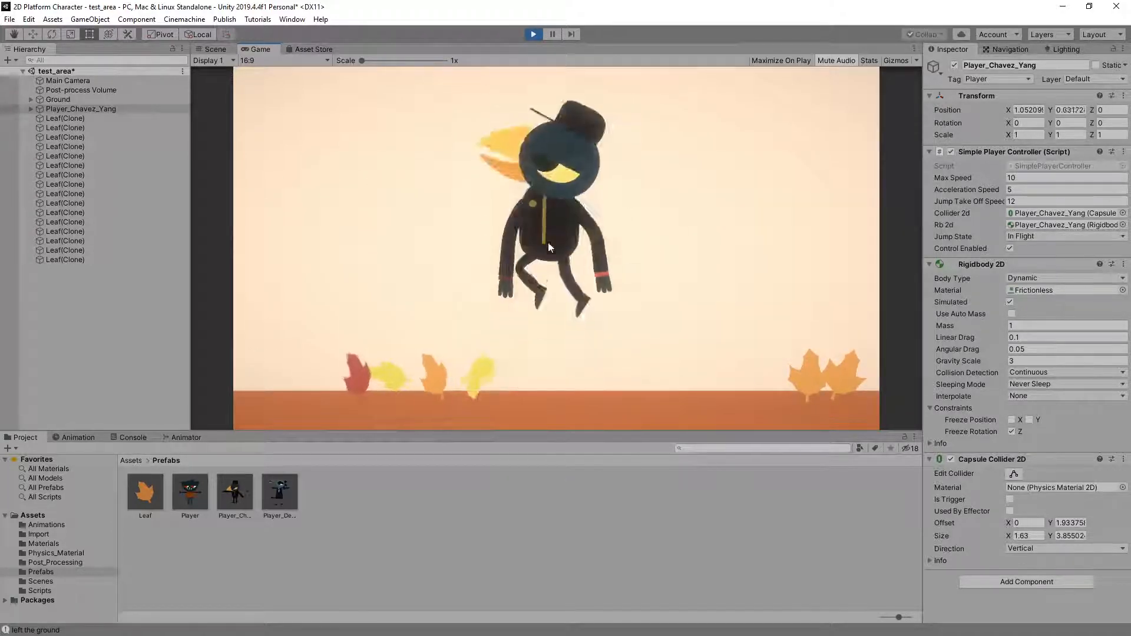
key(space)
key(space)
key(Left)
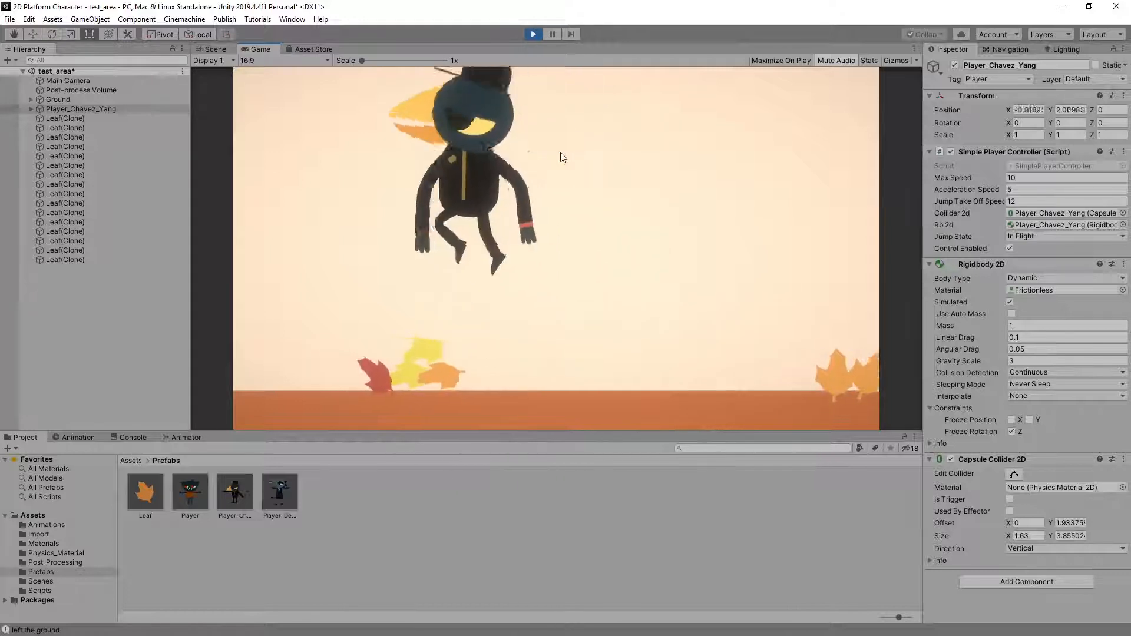
key(space)
key(space)
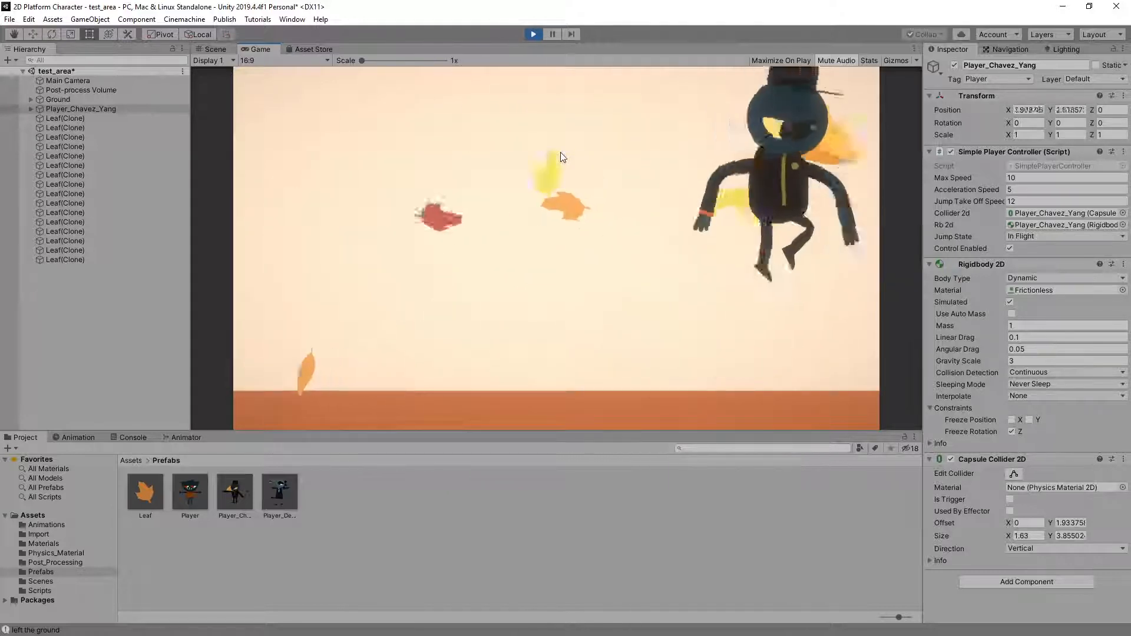
key(a)
key(space)
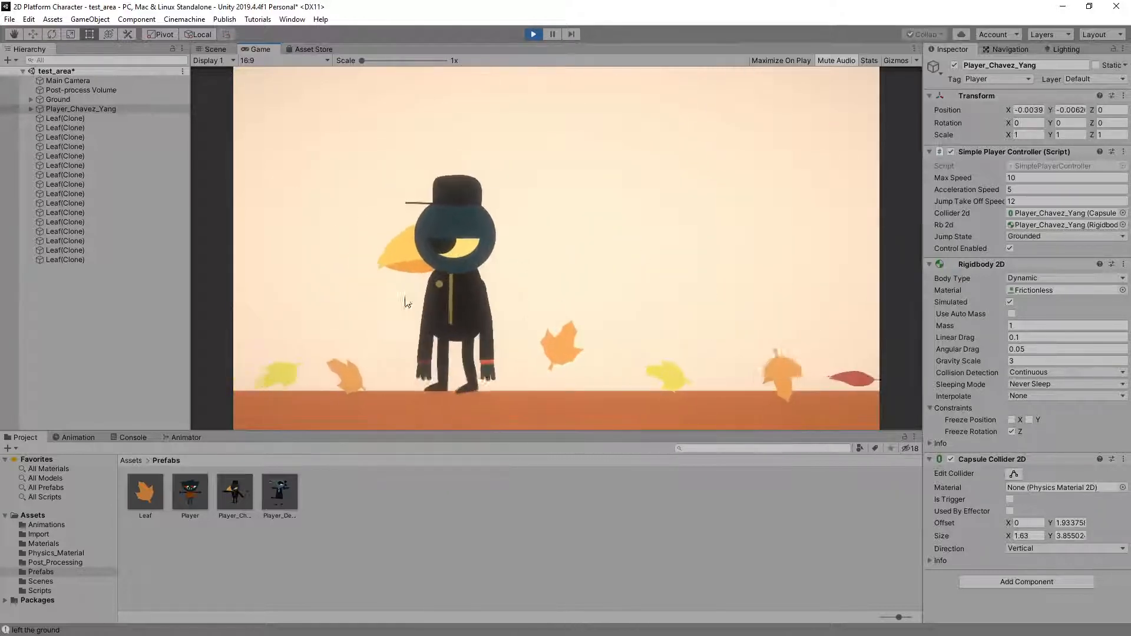
key(space)
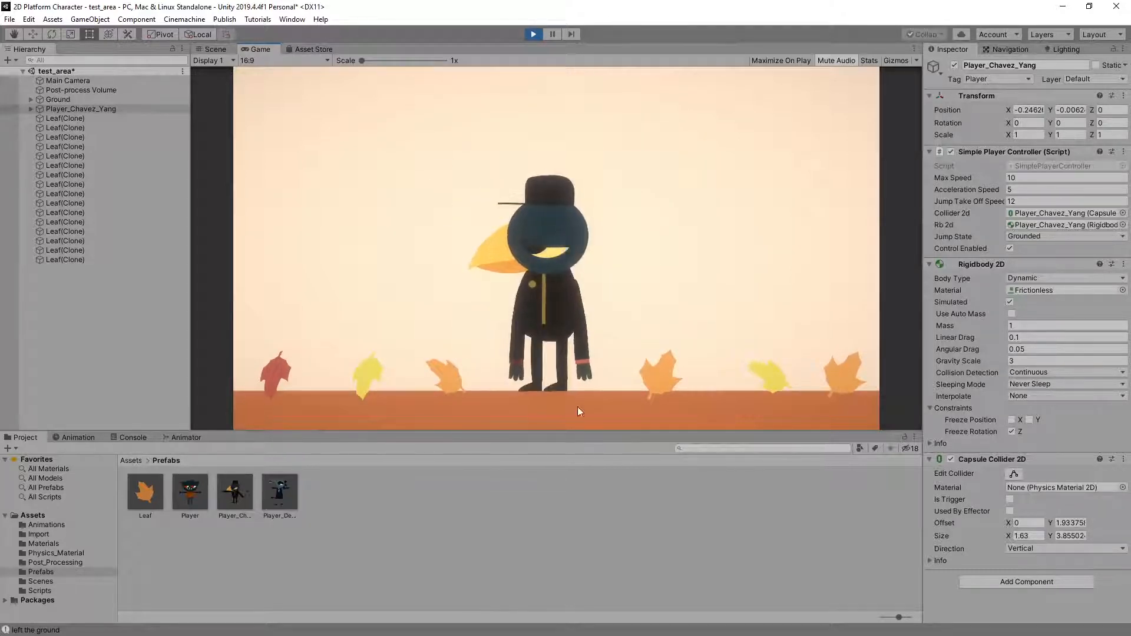
click(534, 33)
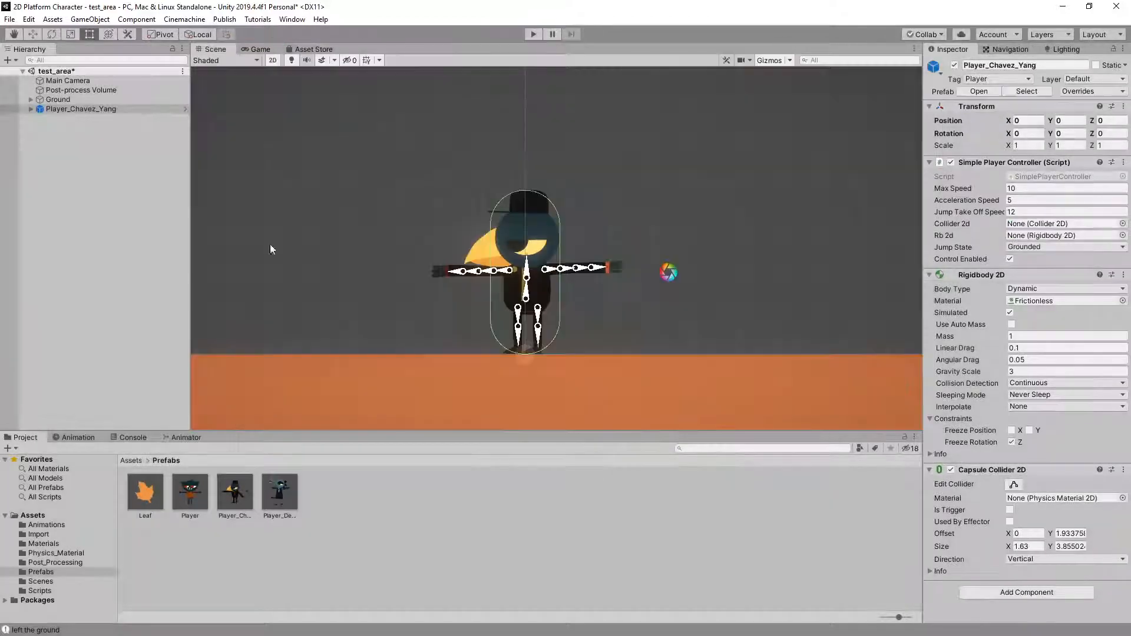
Open the Jump Tree blend in the animator controller of the bird's Player_Anim object and inspect its Blend Tree settings
click(31, 109)
click(109, 119)
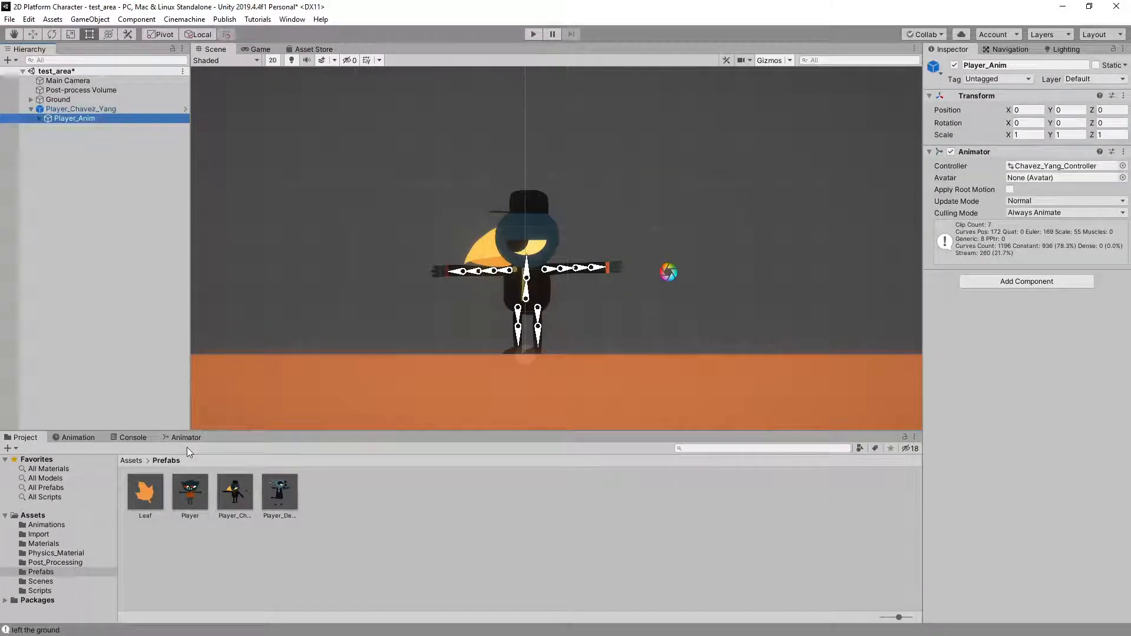
click(186, 438)
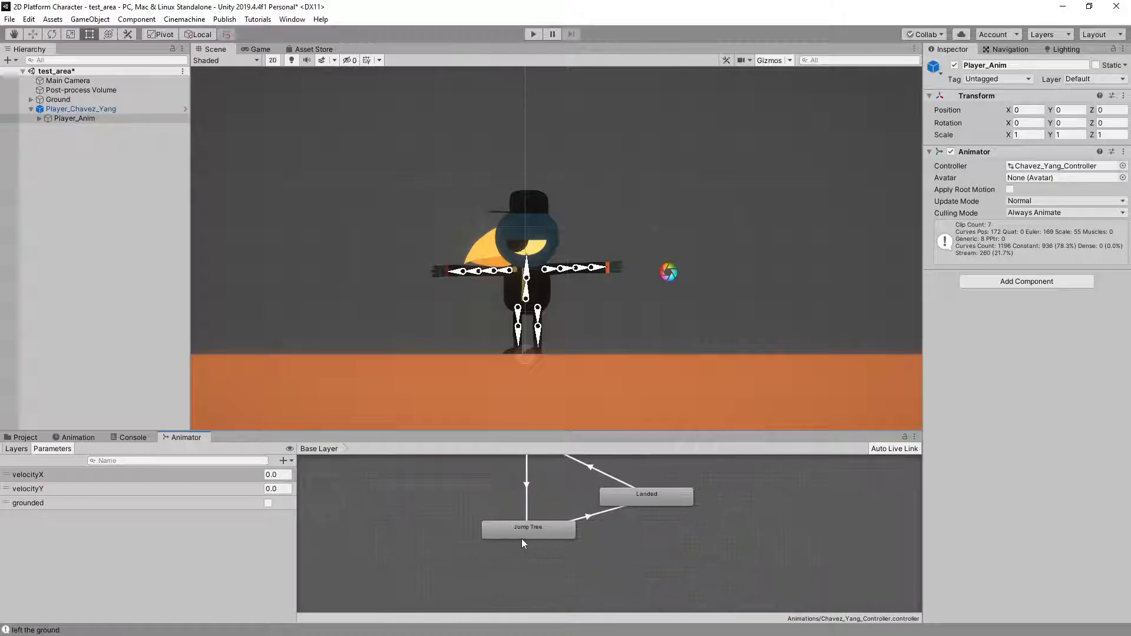
double_click(522, 532)
click(511, 536)
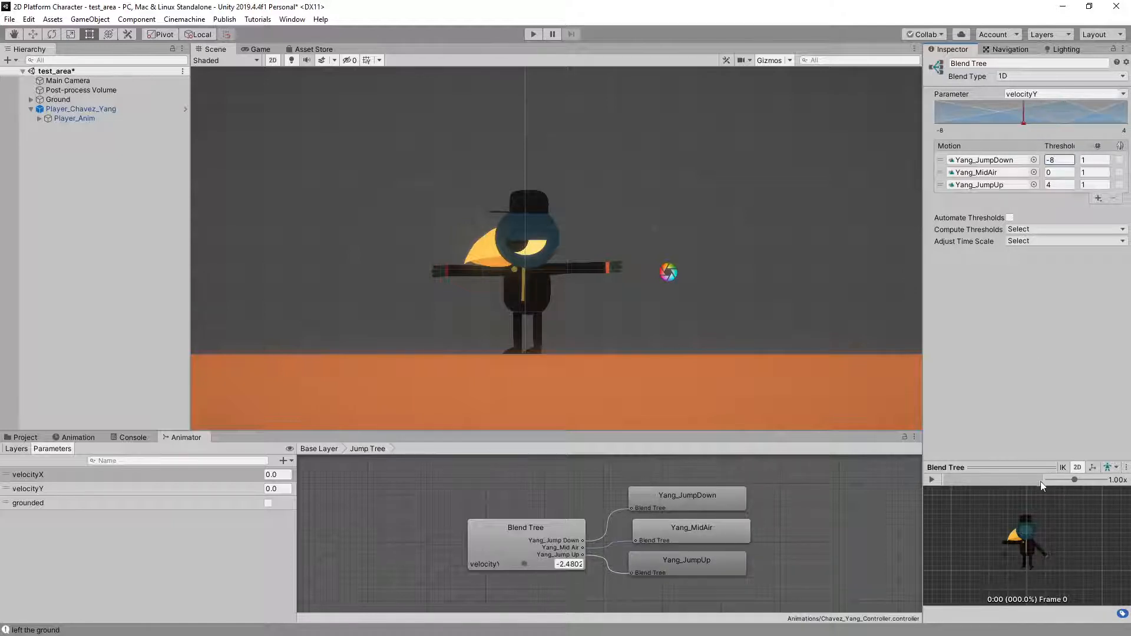
Enlarge the Blend Tree preview and scrub velocityY across its range down to -8 to examine the blended jump poses
drag(1036, 467, 1046, 312)
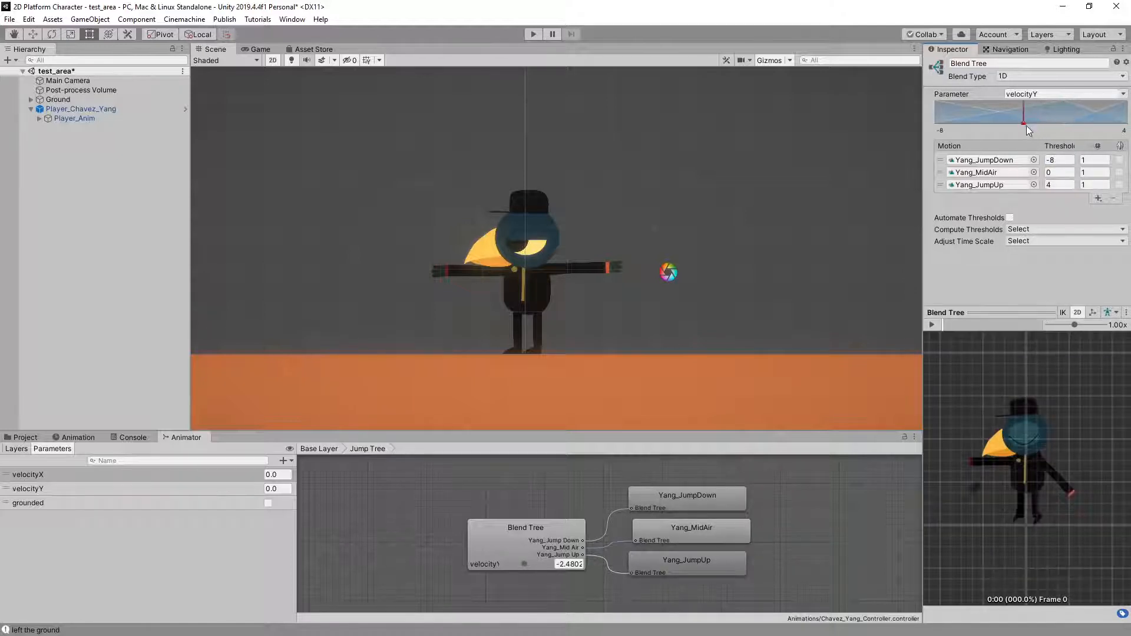
mouse_move(947, 125)
mouse_down()
mouse_move(927, 125)
mouse_move(1022, 127)
mouse_up()
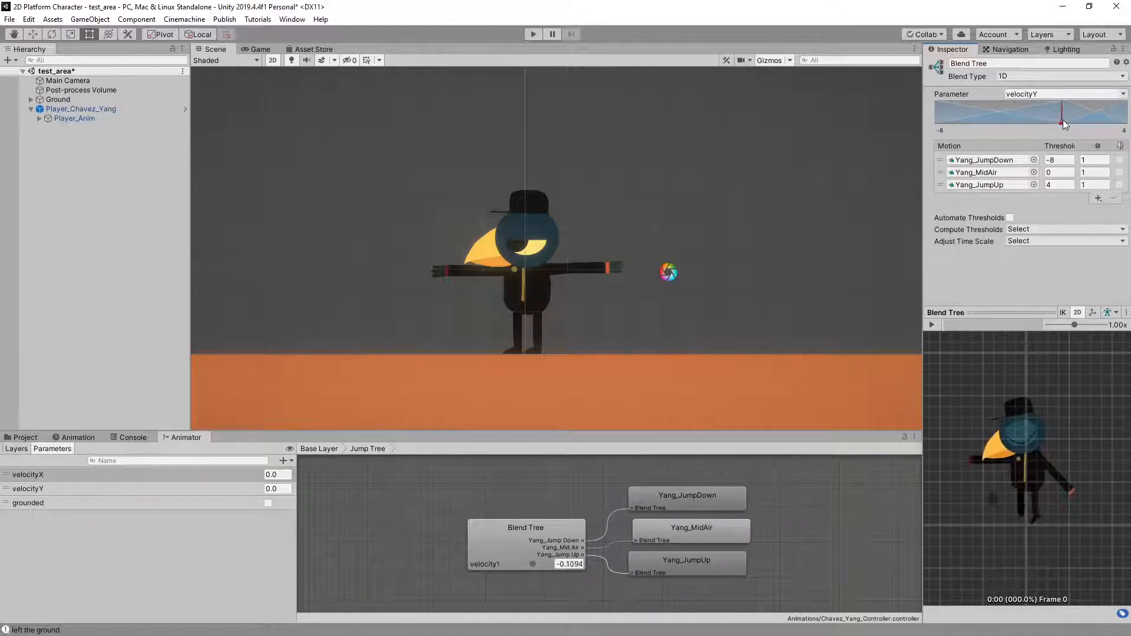
drag(1064, 120, 917, 120)
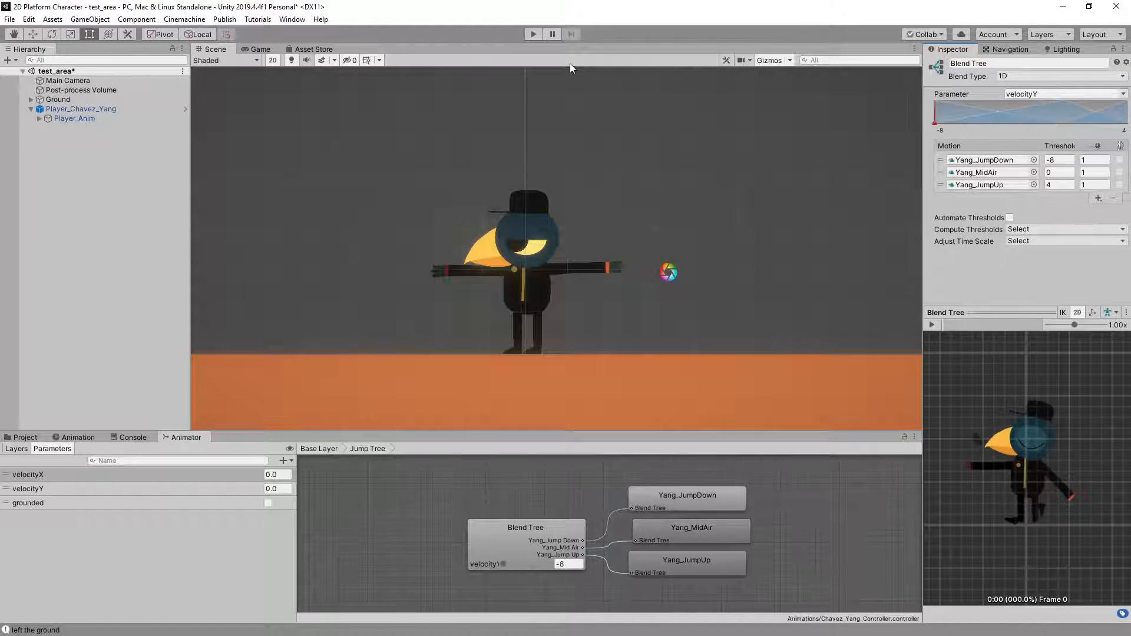
Play-test the bird again with repeated standing and running jumps both ways while watching the Jump Tree blend respond to velocityY
click(531, 34)
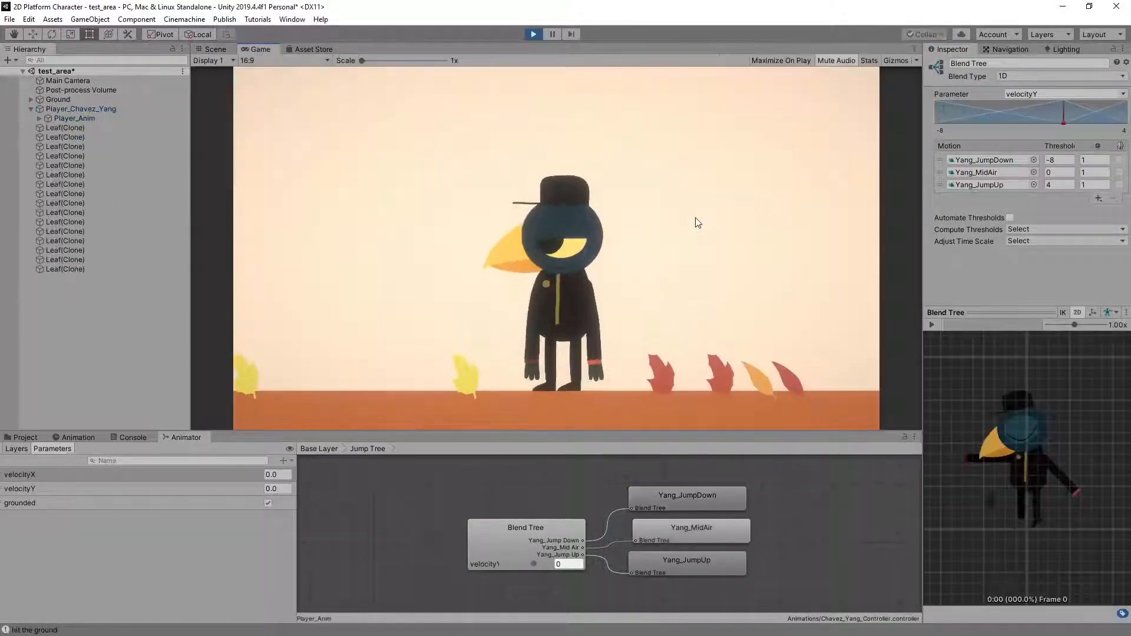
key(a)
key(d)
key(space)
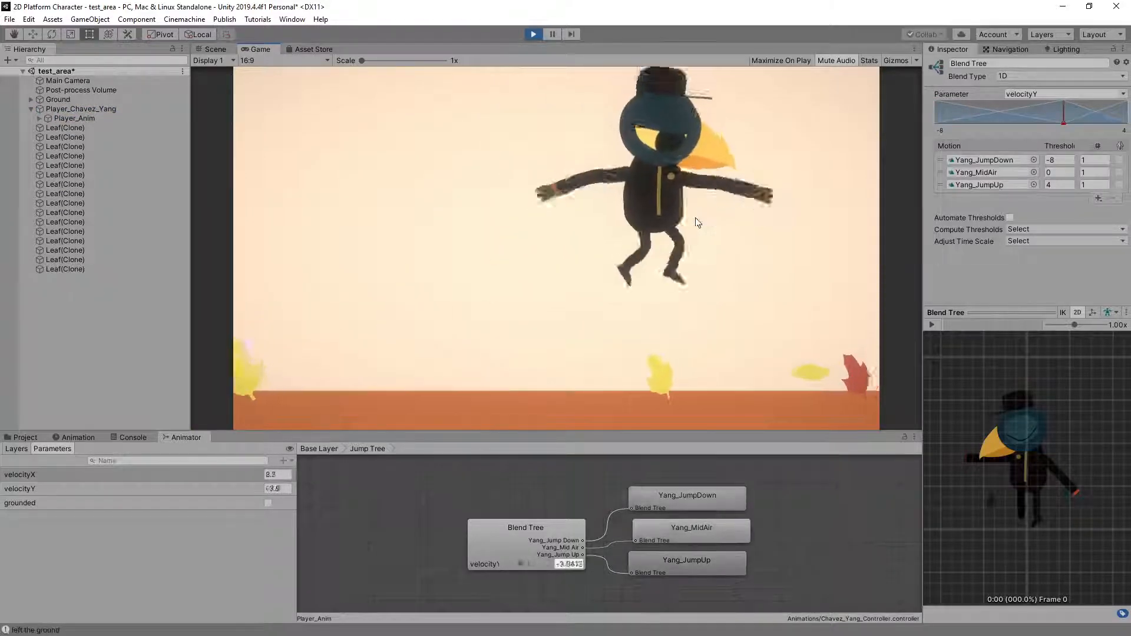
key(space)
key(space)
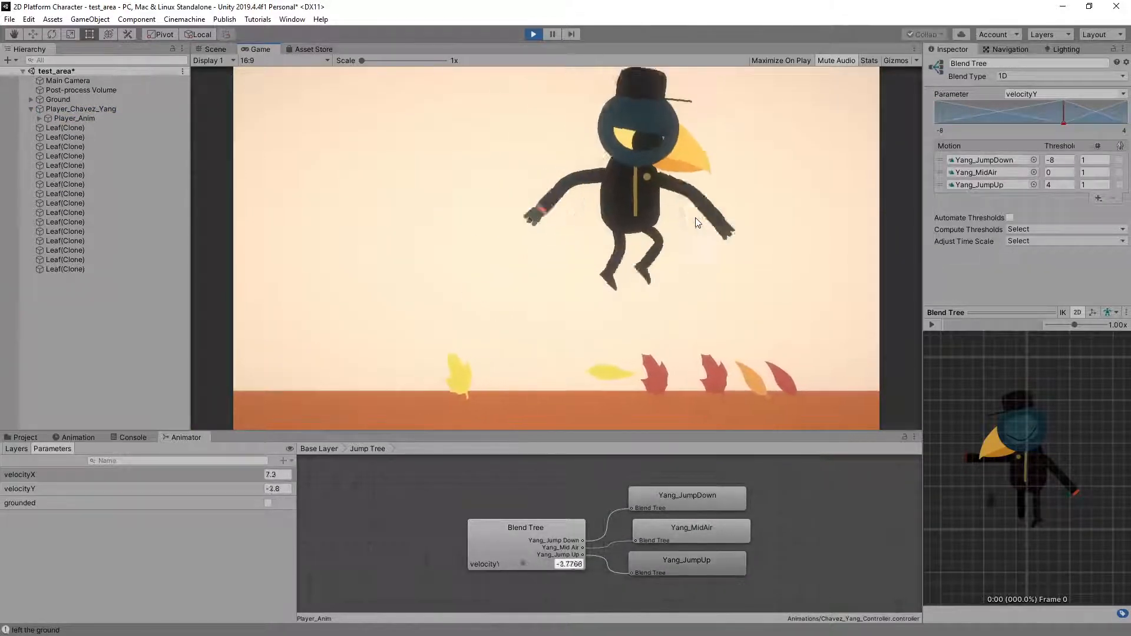
key(space)
key(space)
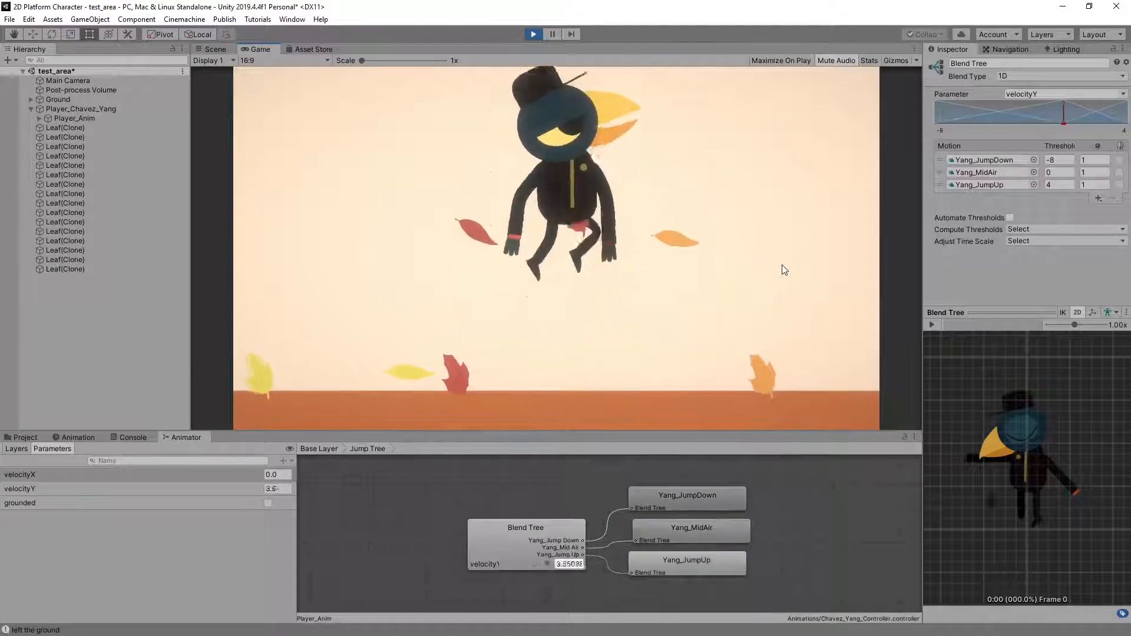
key(space)
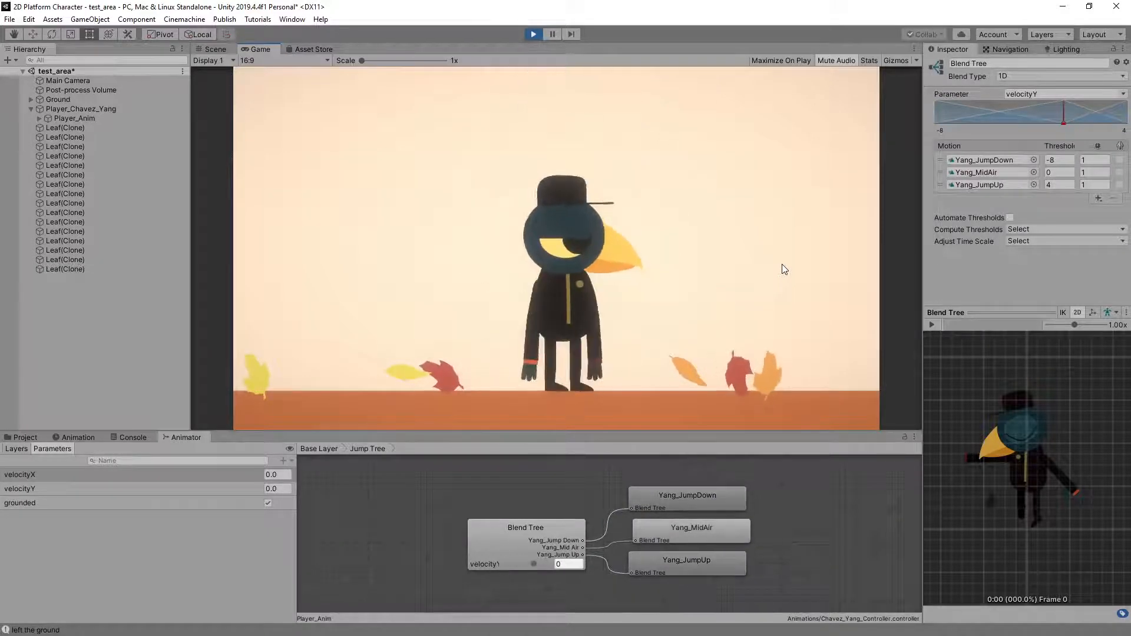
key(a)
key(space)
key(space)
key(space)
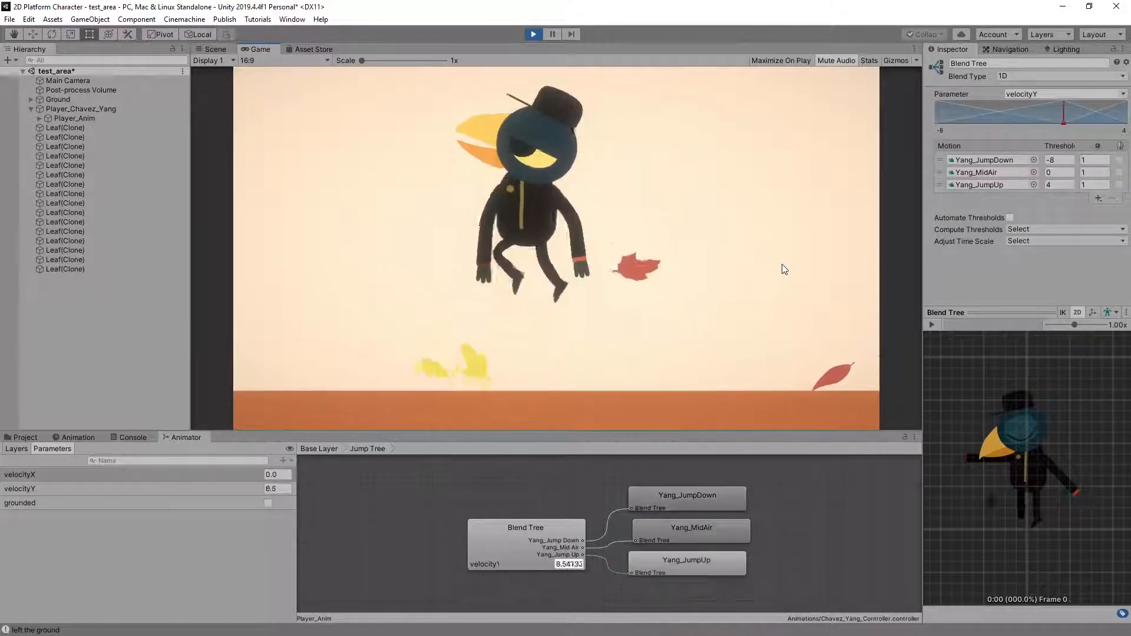
key(d)
key(space)
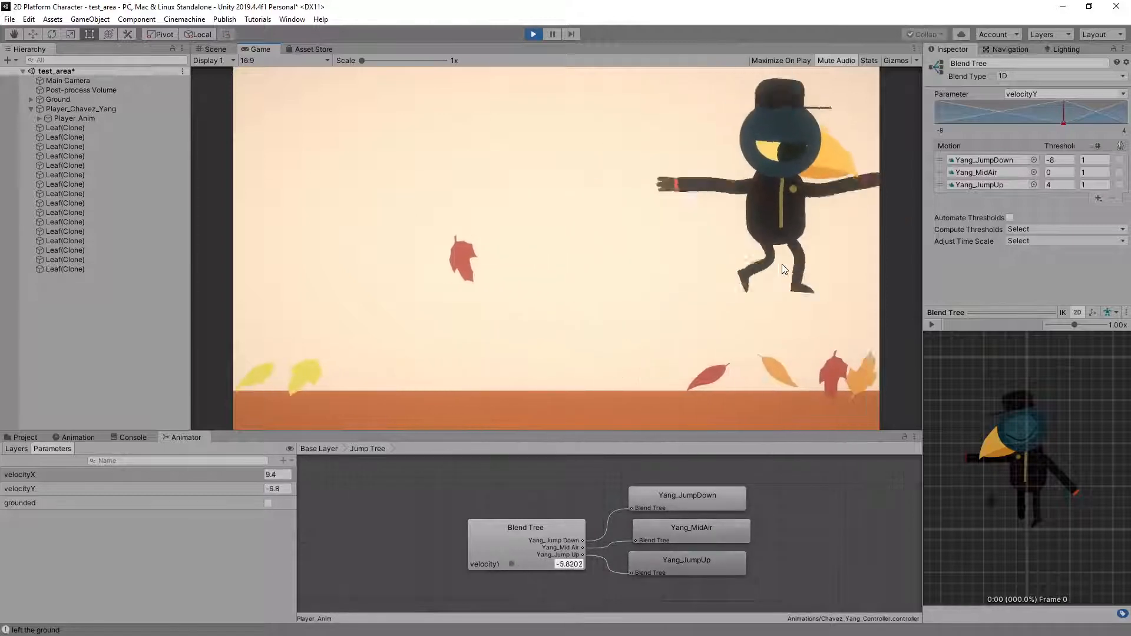
key(a)
key(space)
key(d)
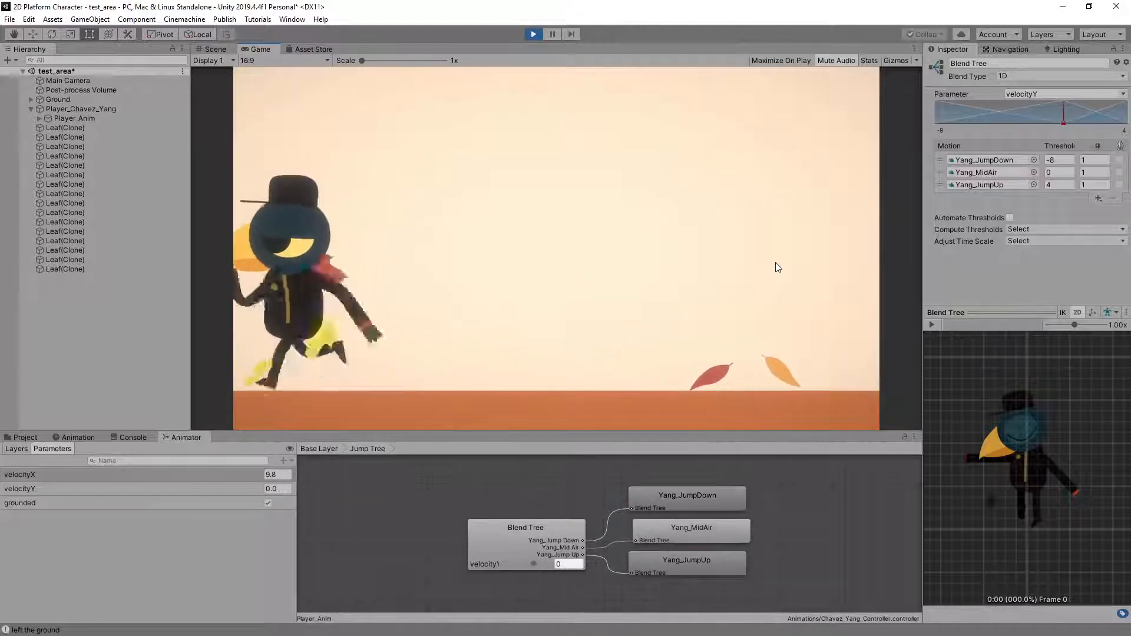
key(space)
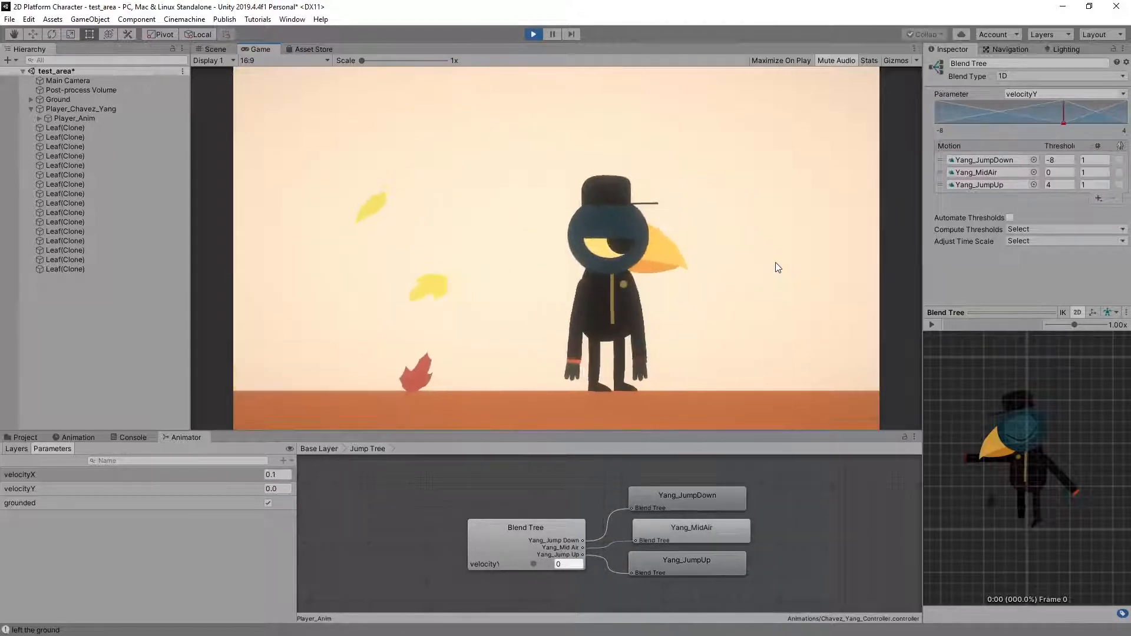
key(space)
key(space)
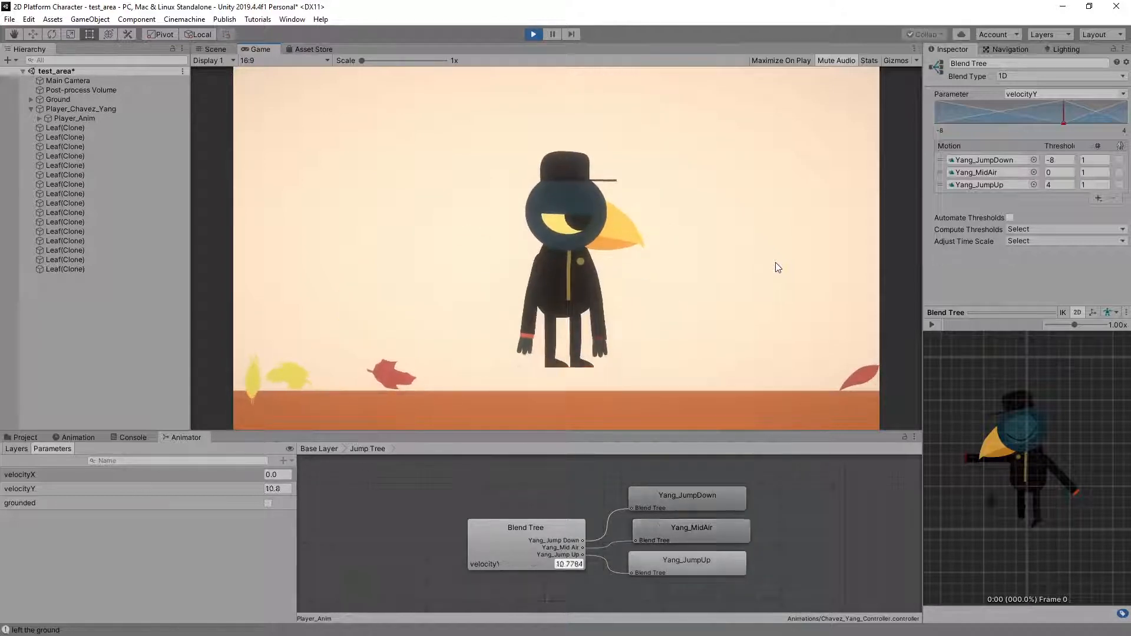
key(space)
key(a)
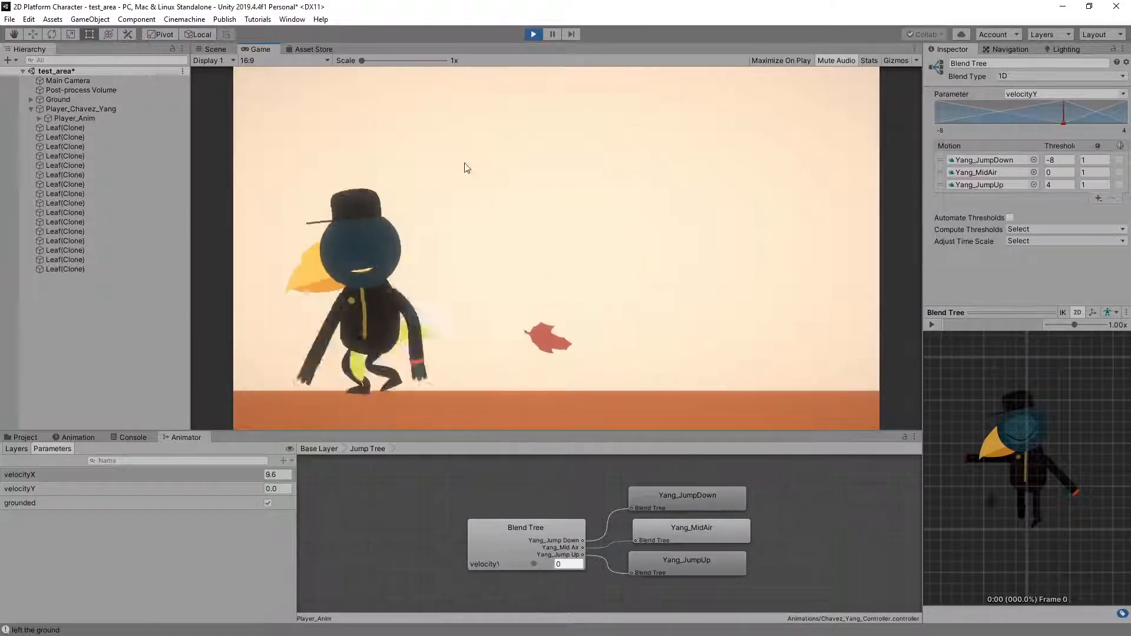
key(d)
key(space)
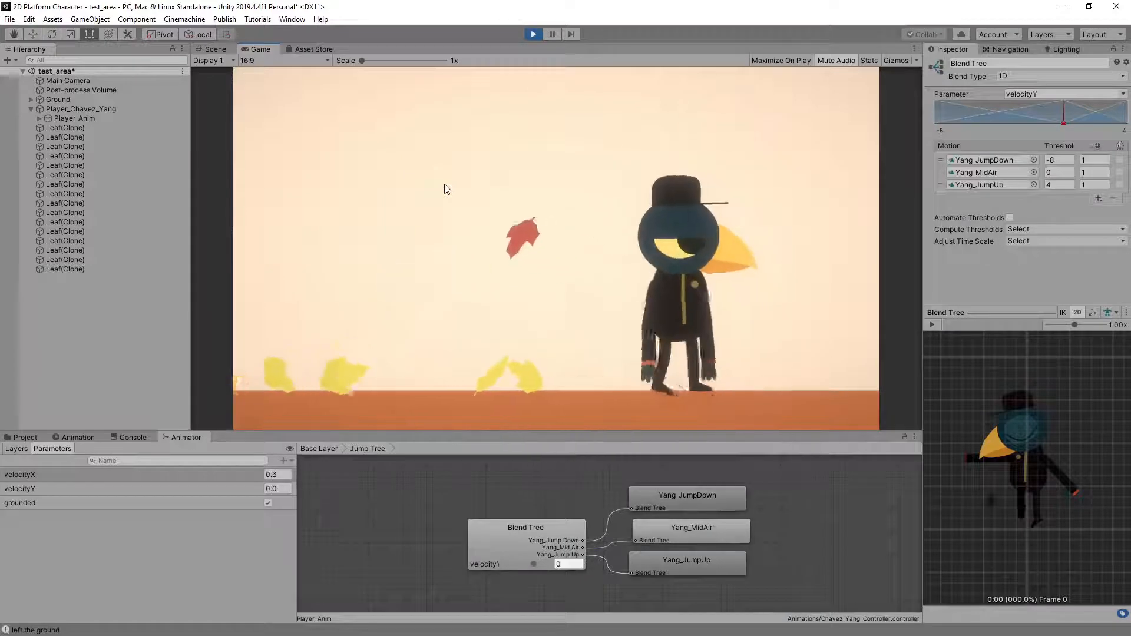
Play-test the bird running to the left and jumping, ending with standing jumps, to examine the Jump Tree blend
key(a)
key(space)
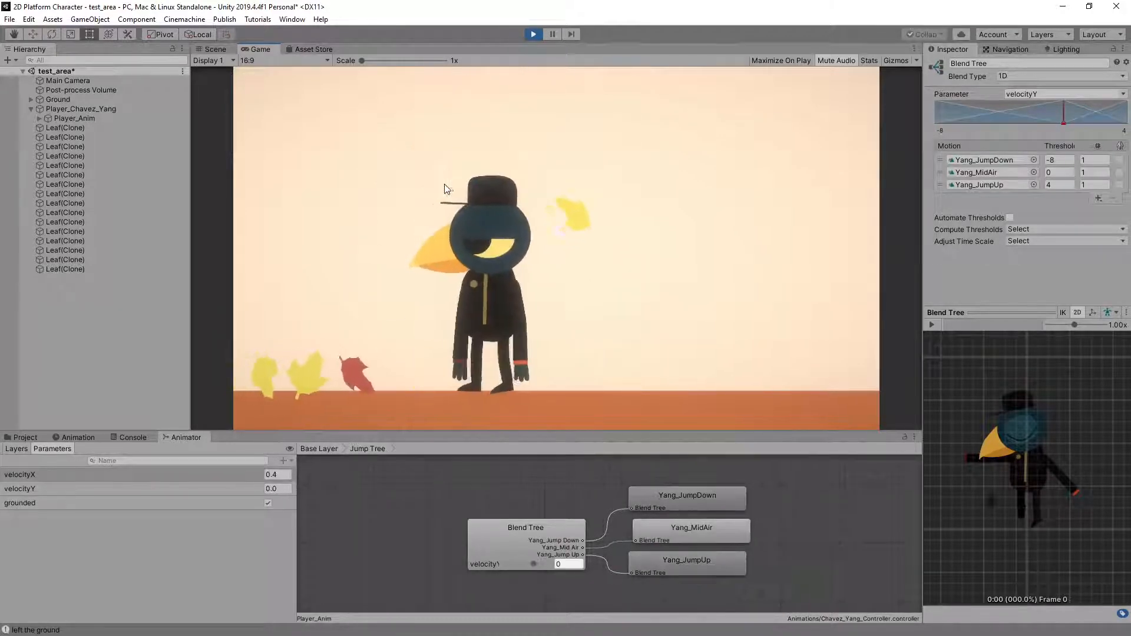
key(space)
key(space)
key(a)
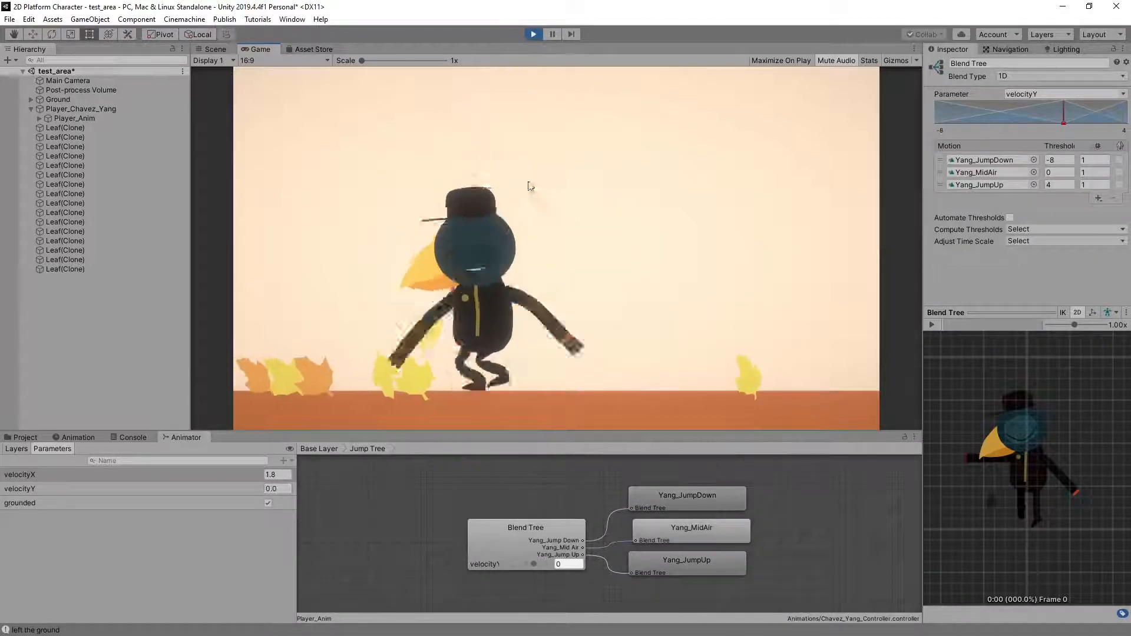
key(space)
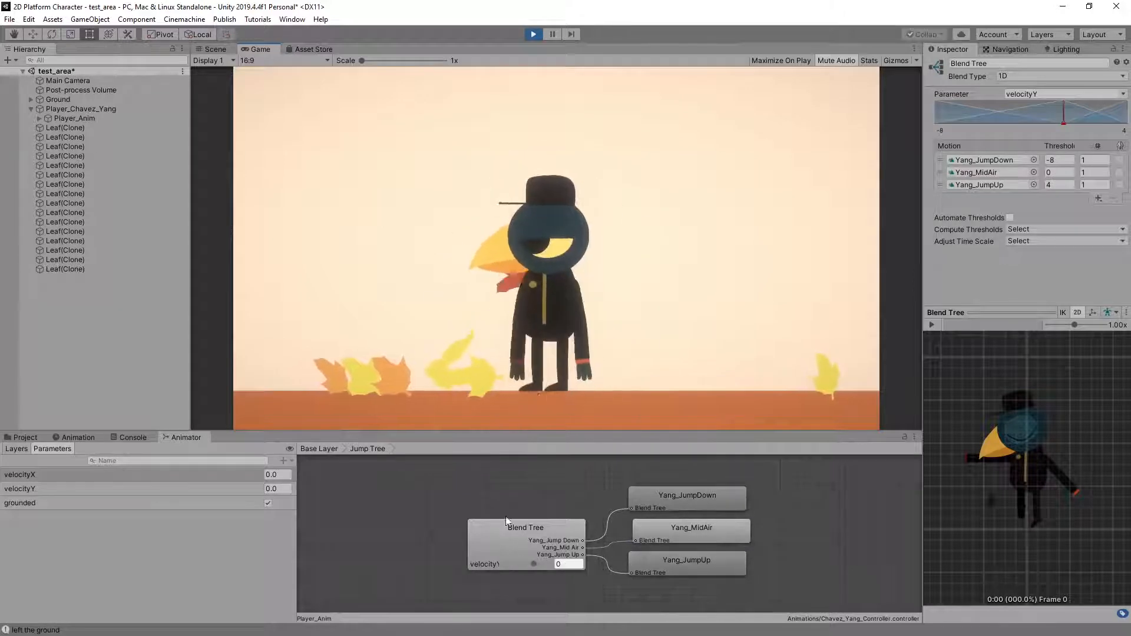
key(space)
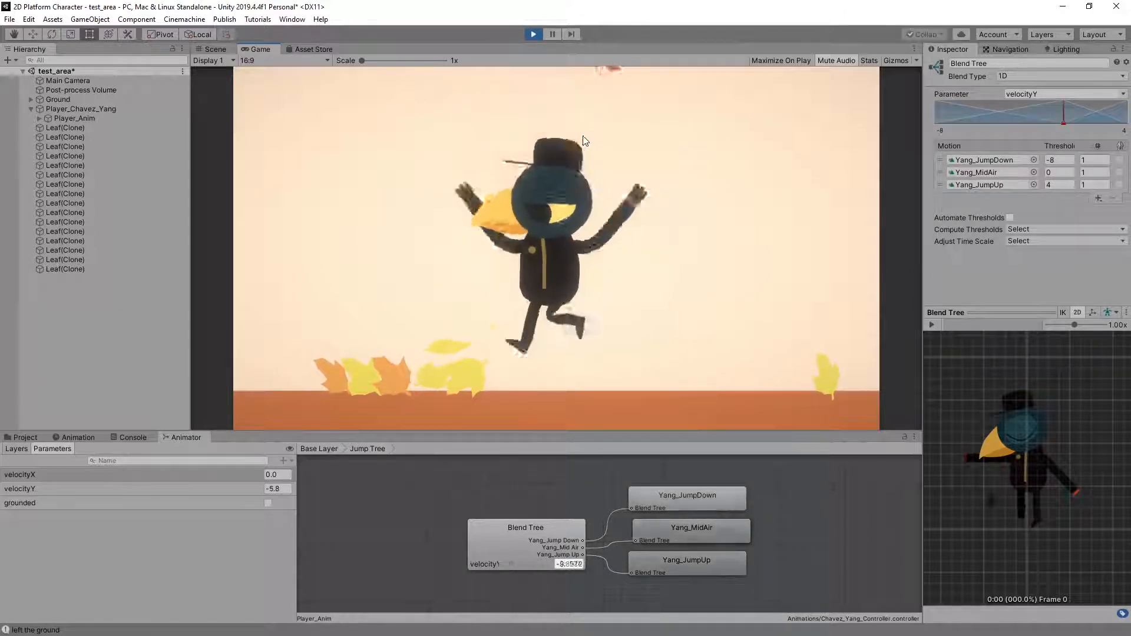
key(space)
Set the threshold of the JumpUp motion in the bird's Jump Tree blend to 8 after a couple of test jumps
click(493, 526)
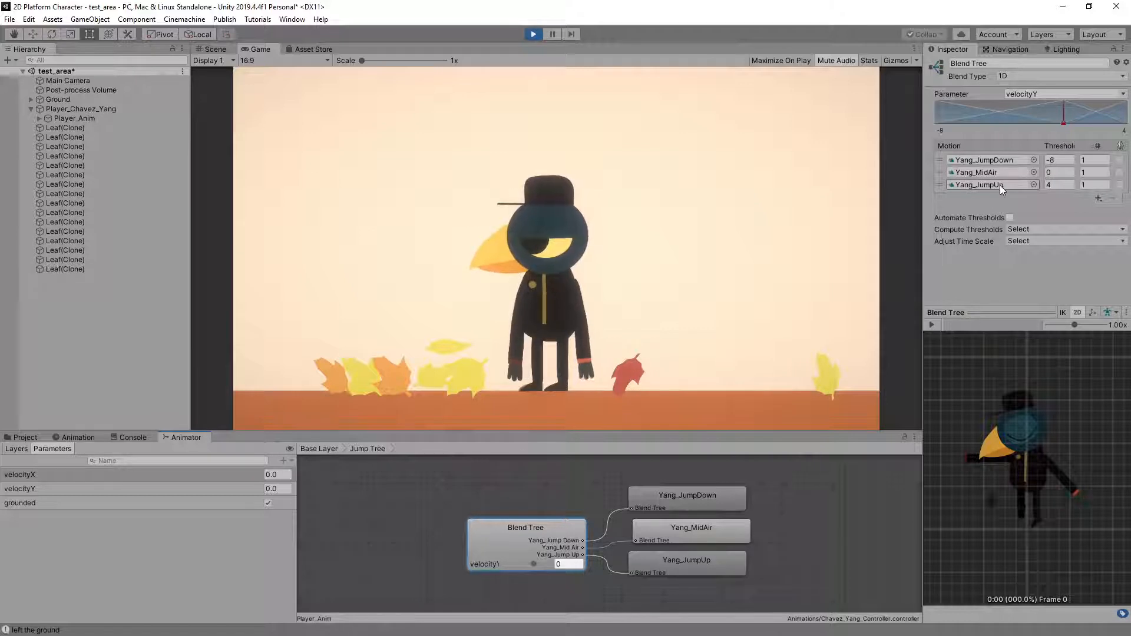
click(1050, 185)
key(space)
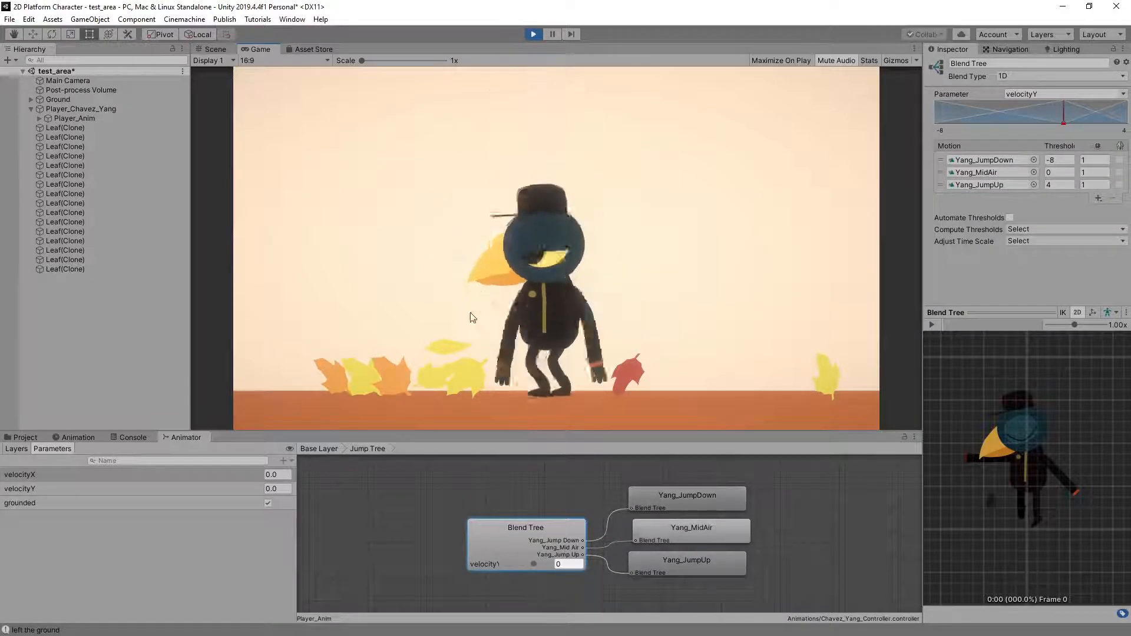
key(space)
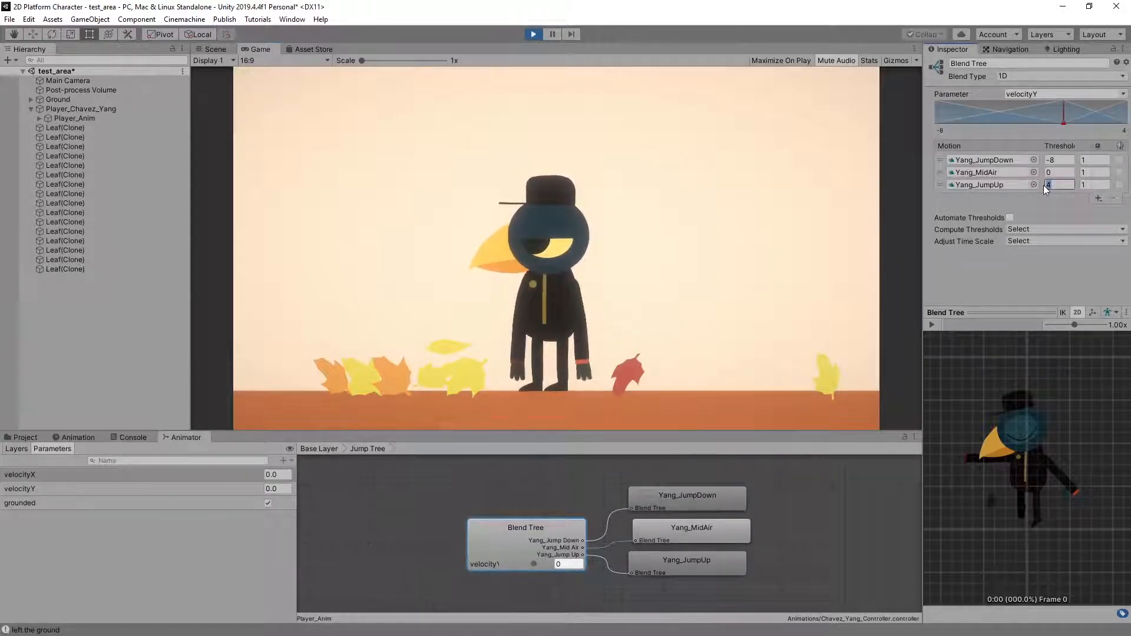
key(Return)
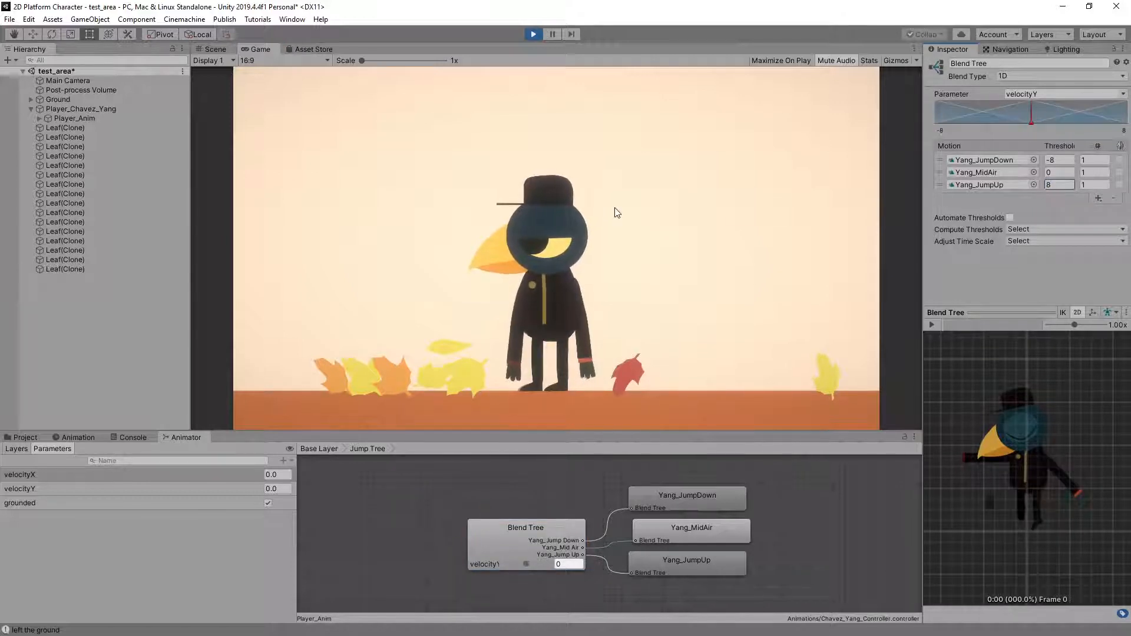
Play-test the bird with the threshold of 8, combining standing jumps with running jumps to the right and left
click(745, 255)
key(space)
key(space)
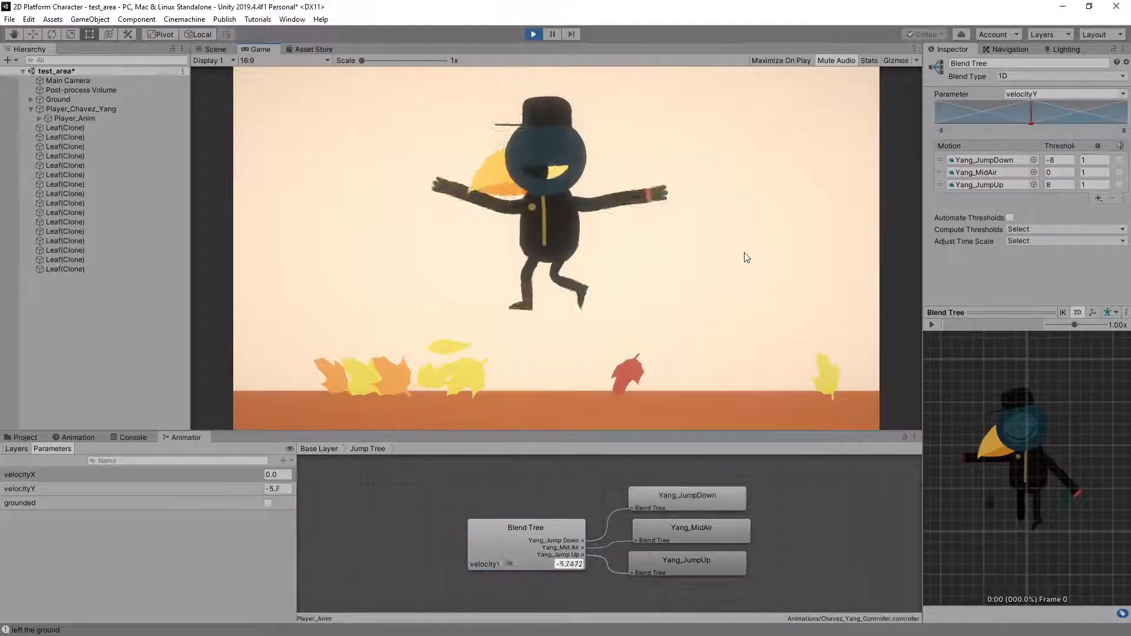
key(space)
key(Right)
key(space)
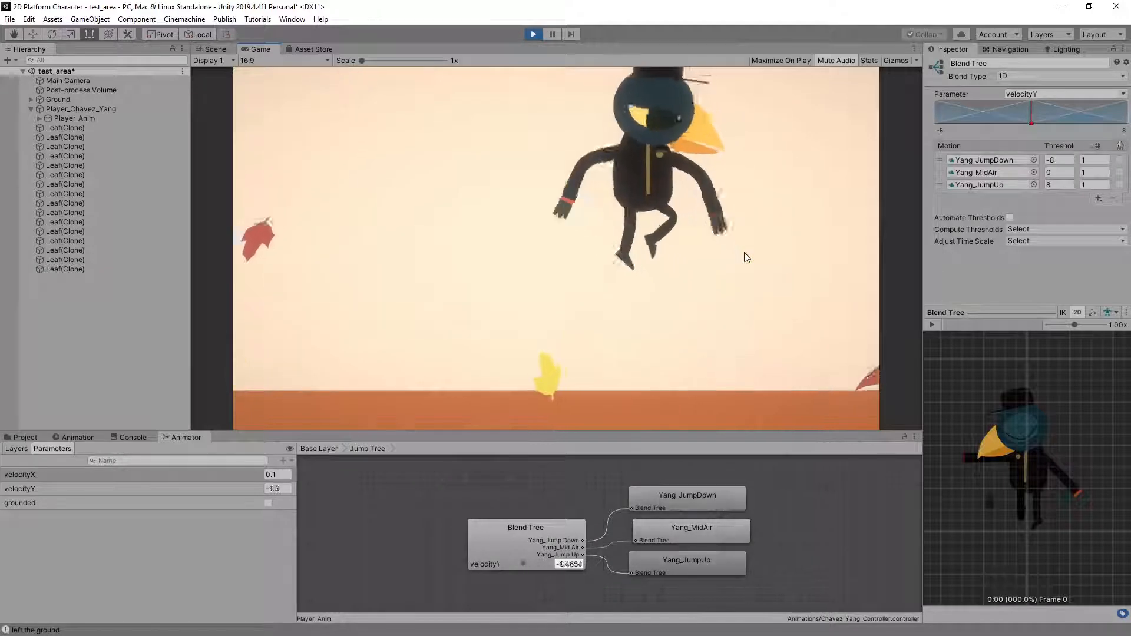
key(Left)
key(space)
Repeat standing jumps with the bird to examine its rising, mid-air and landing poses against velocityY
key(space)
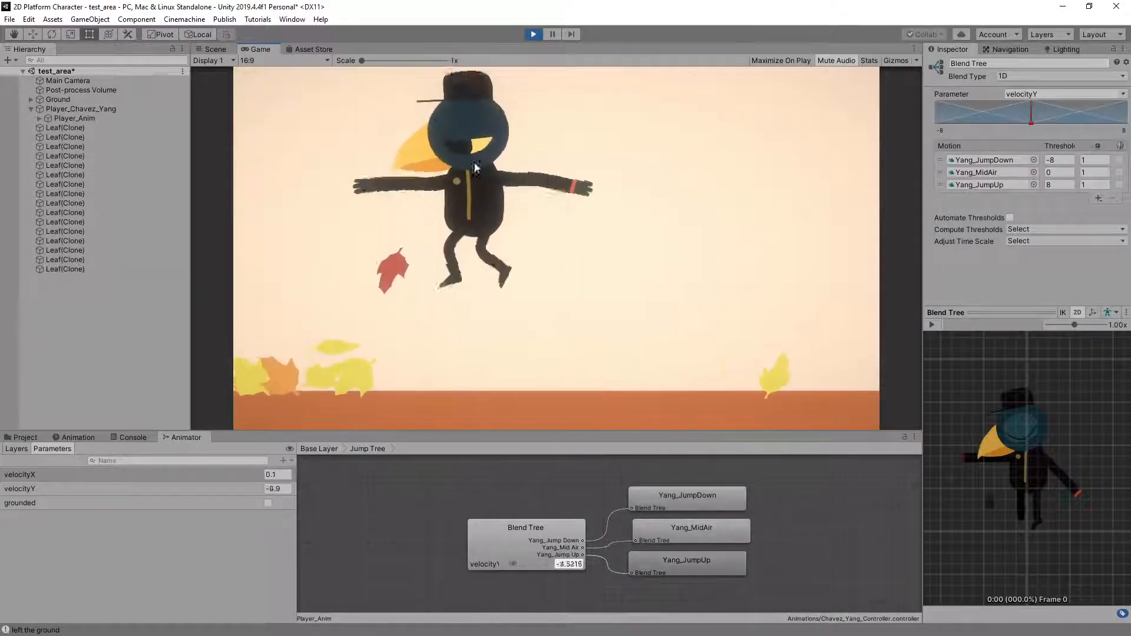
key(space)
key(space)
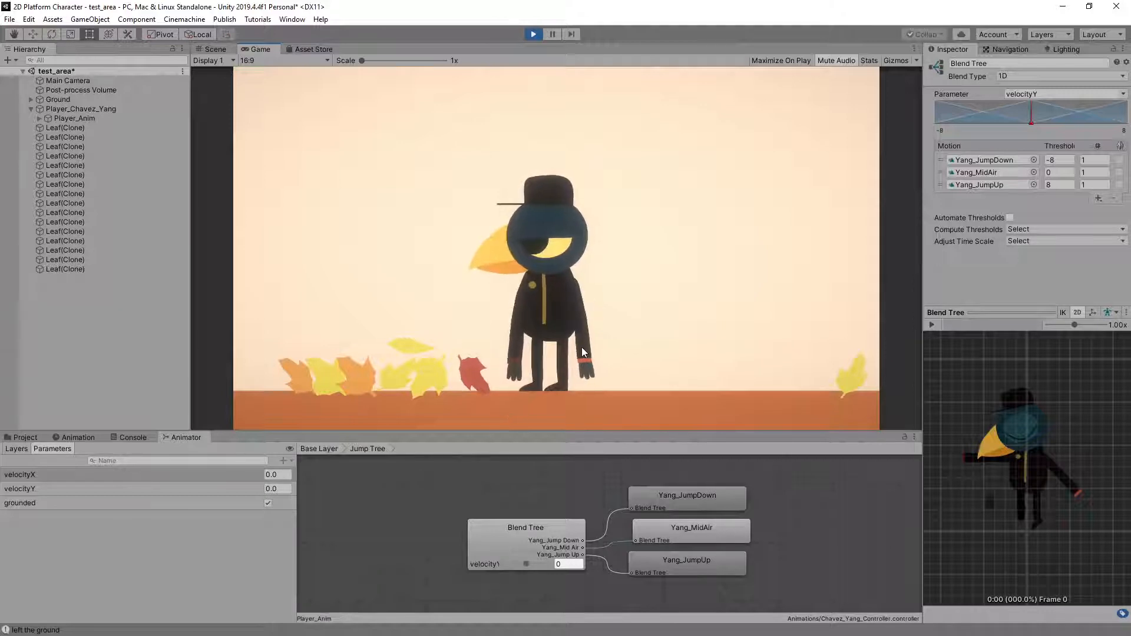
key(space)
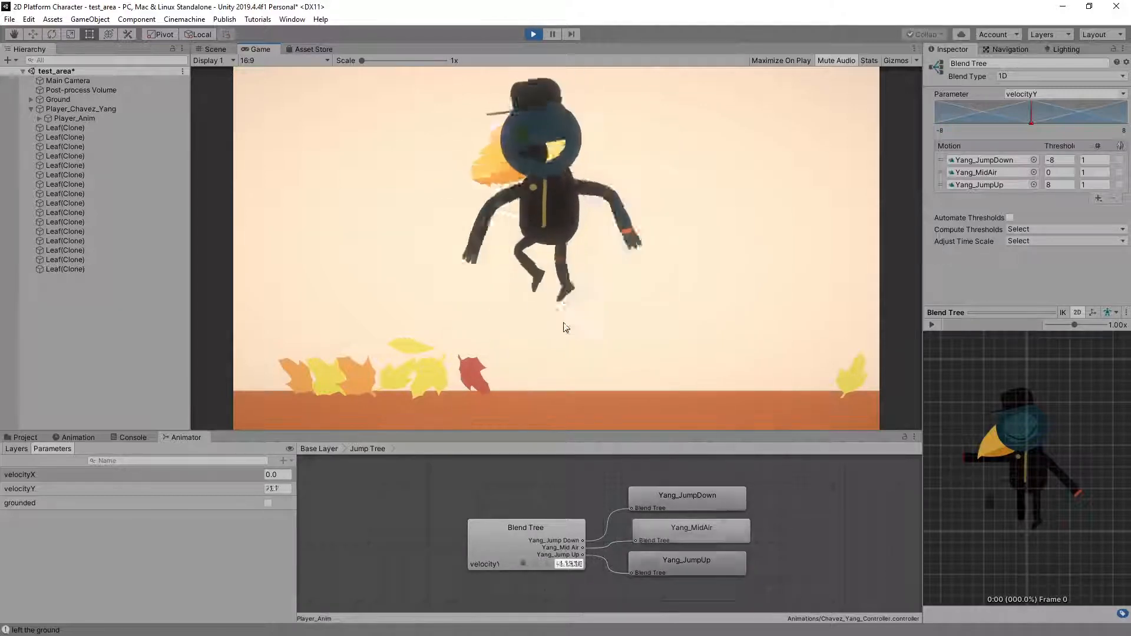
key(space)
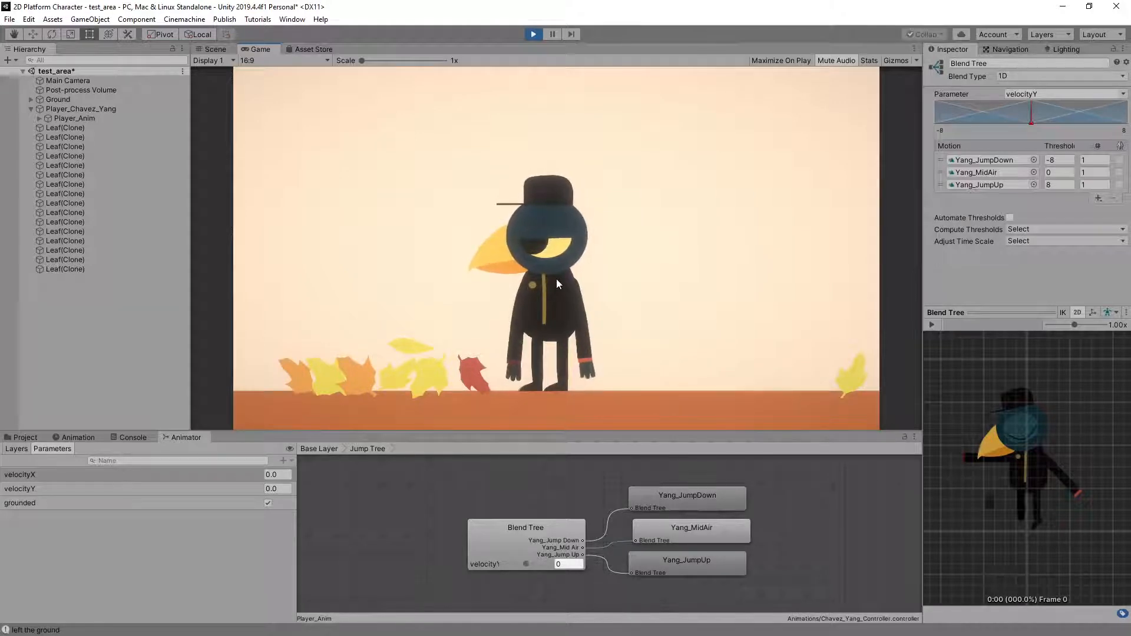
key(space)
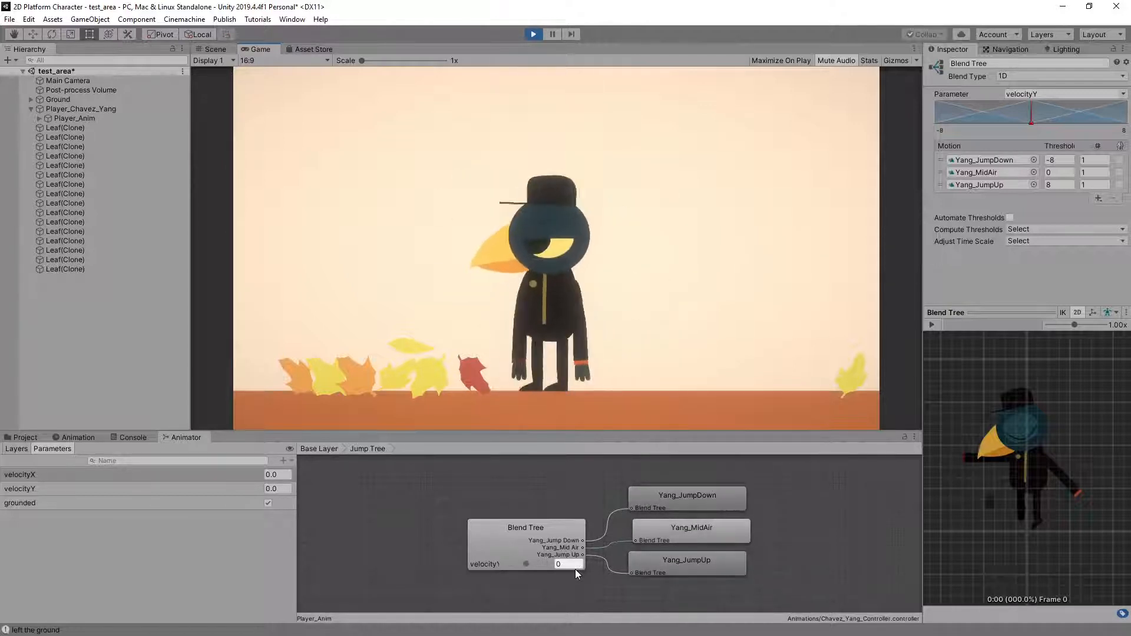
key(space)
key(space)
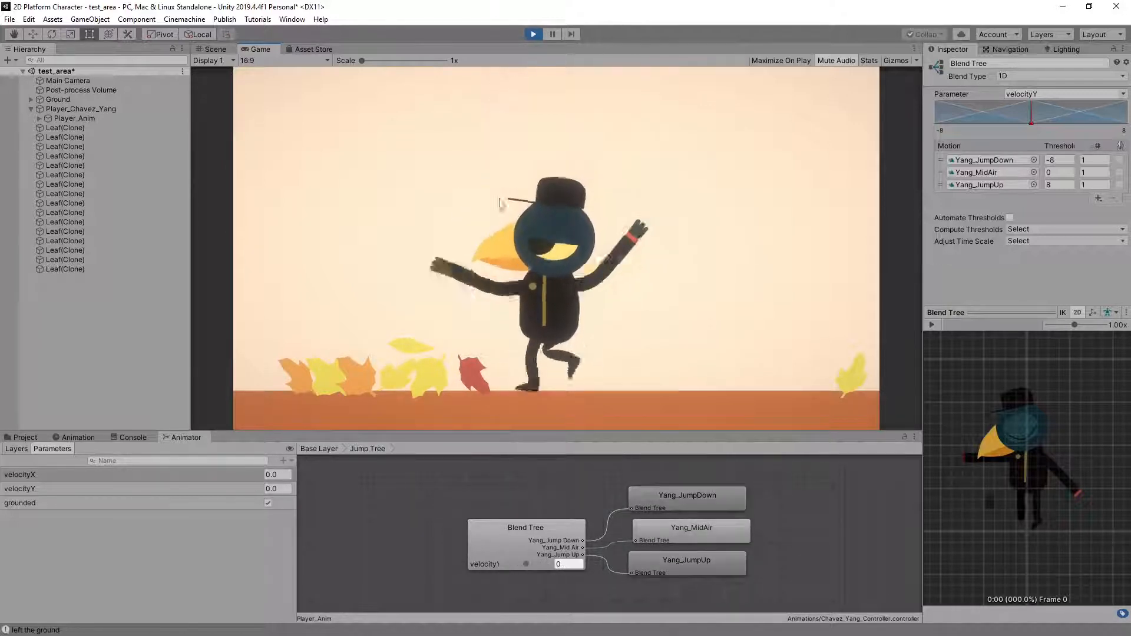
key(space)
key(space)
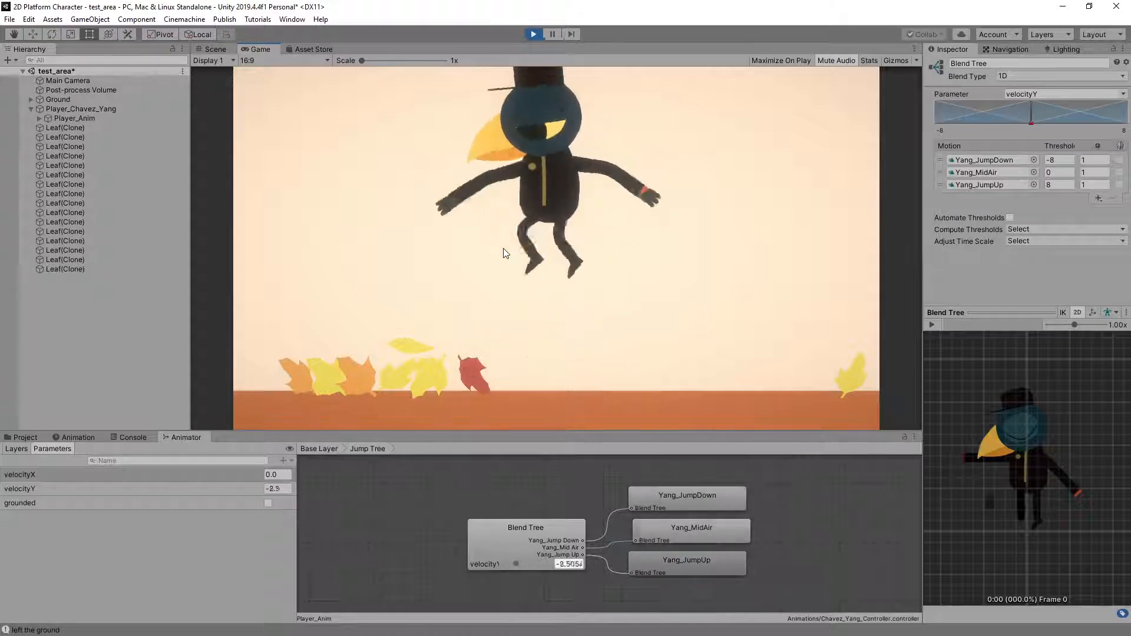
key(space)
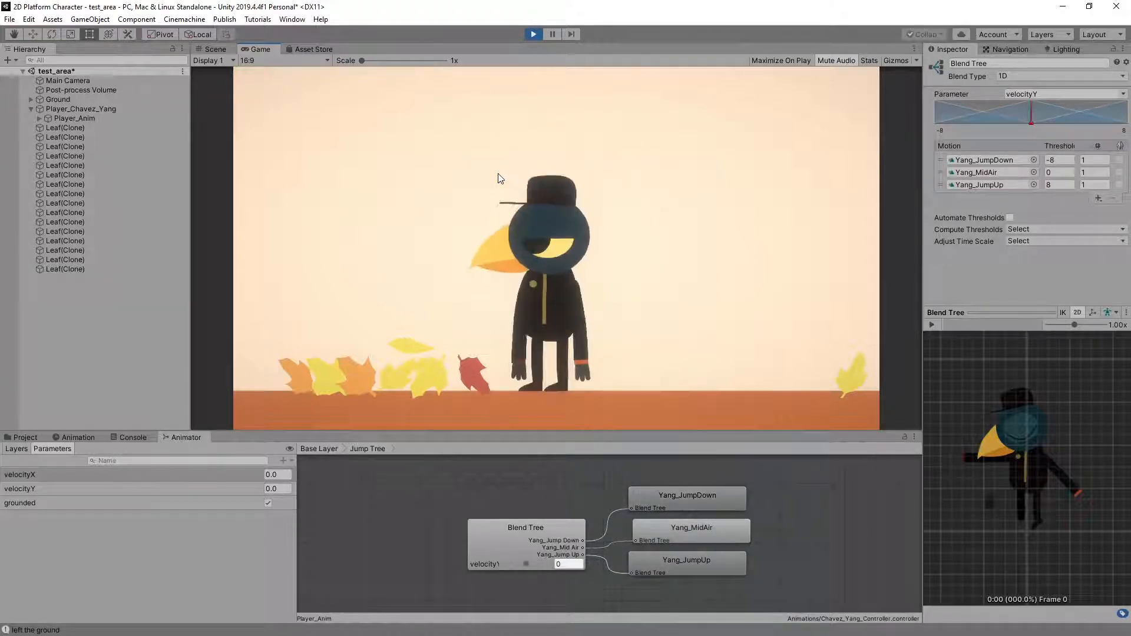
Play-test long series of running jumps with the bird in both directions to check the blended poses in motion
key(space)
key(d)
key(space)
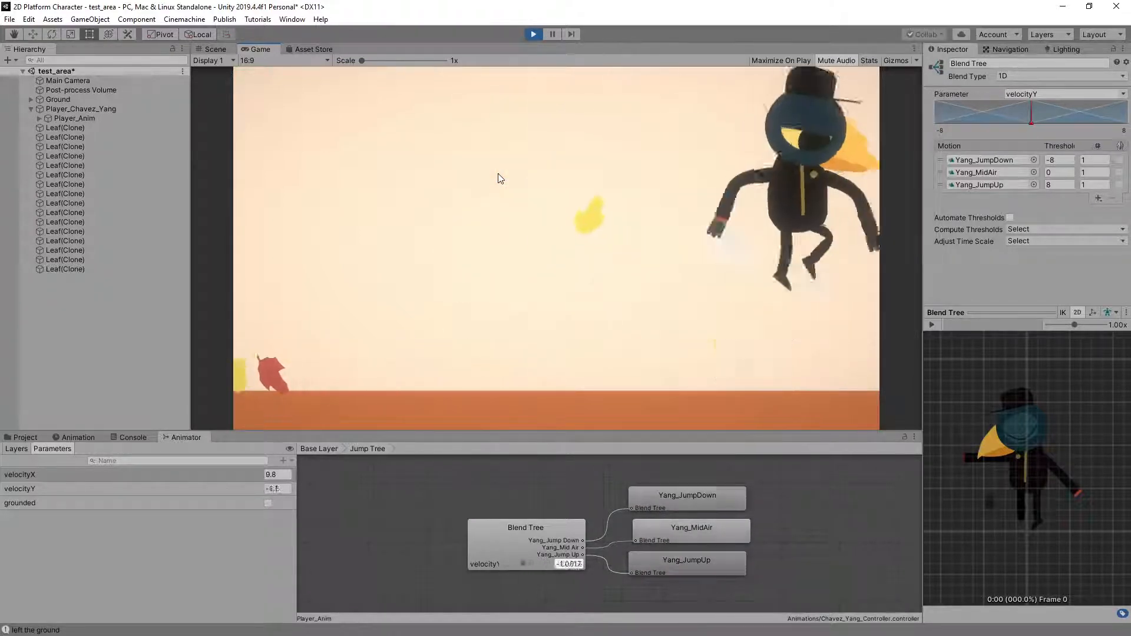
key(a)
key(space)
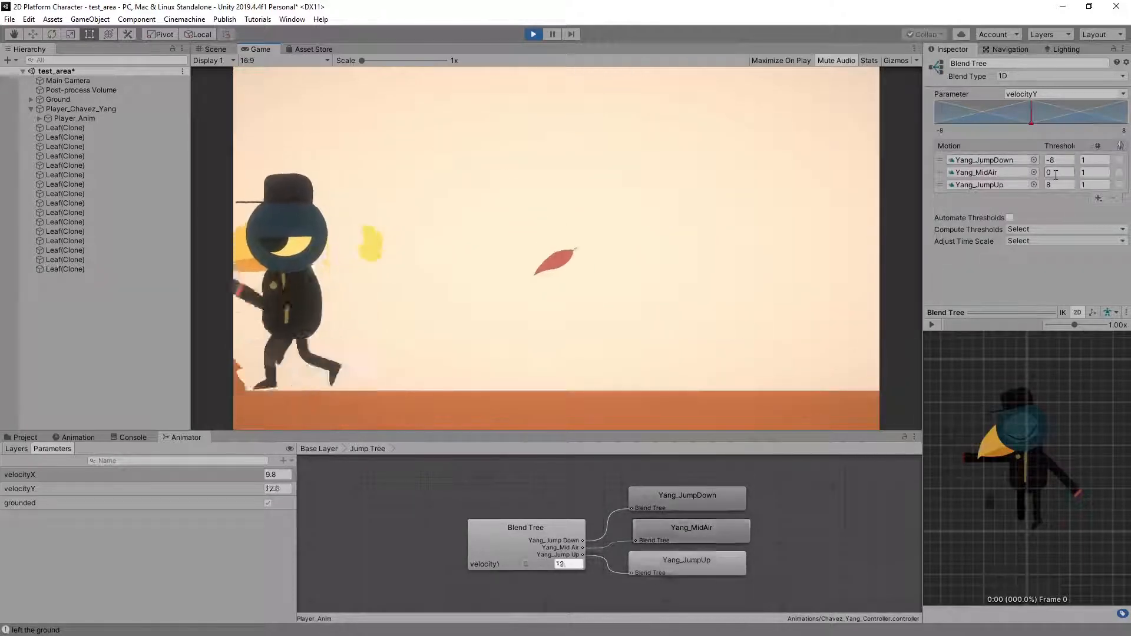
key(space)
key(d)
key(space)
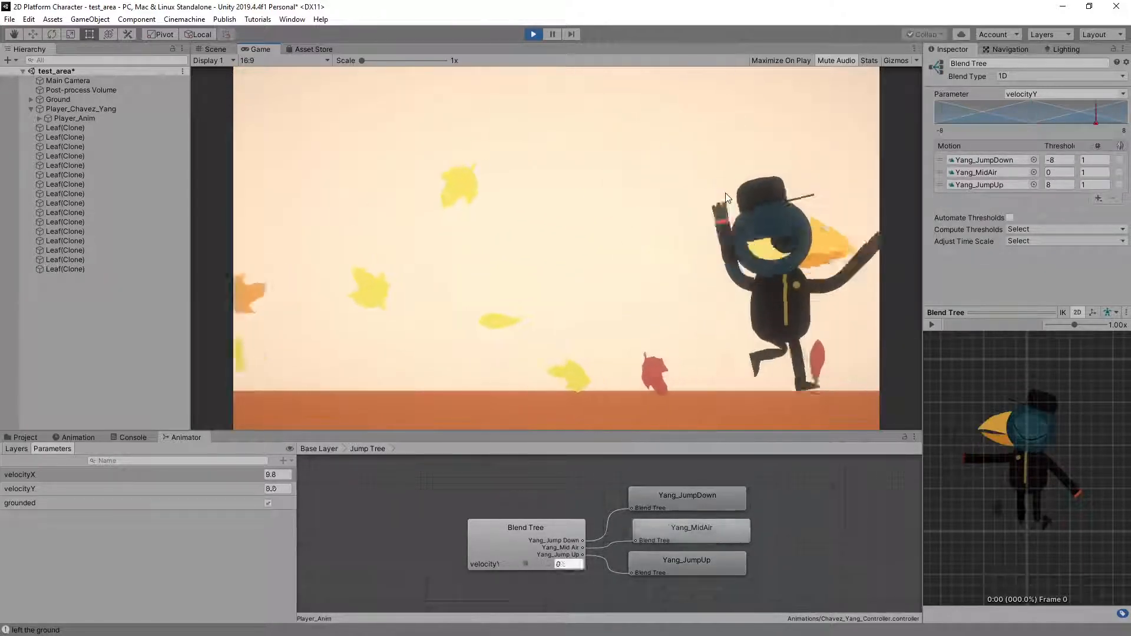
key(space)
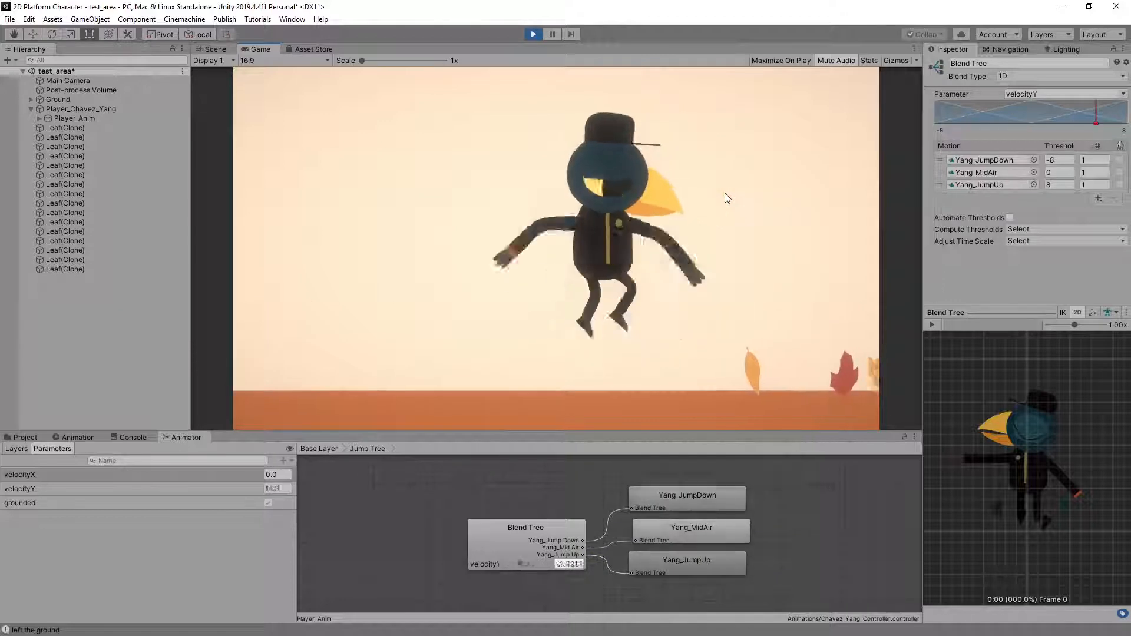
key(d)
key(space)
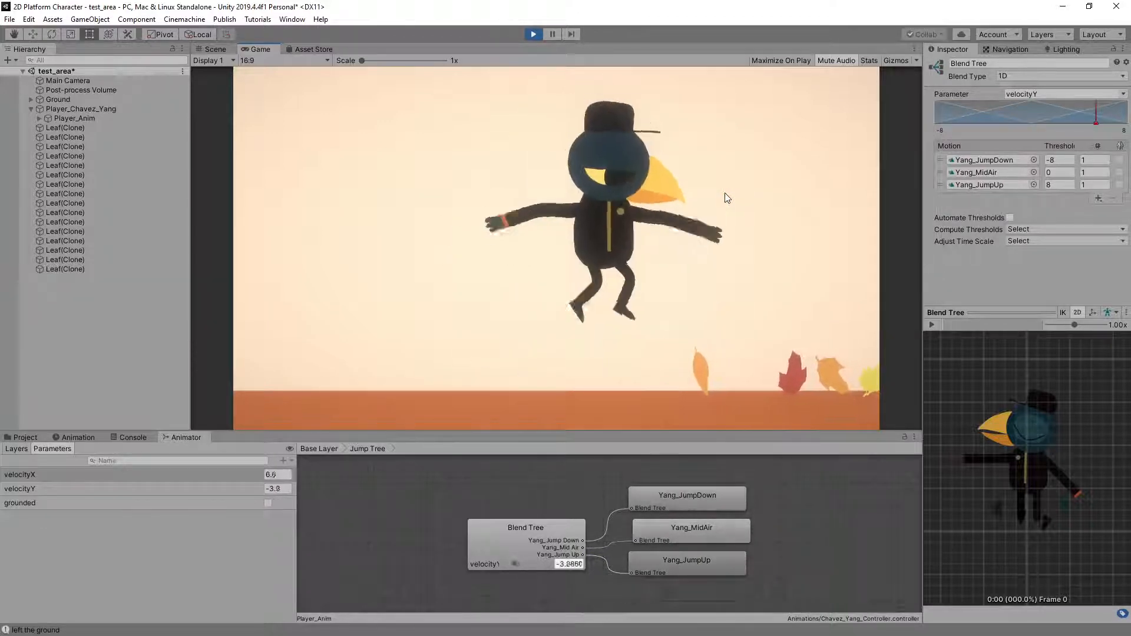
key(space)
key(space)
key(a)
key(space)
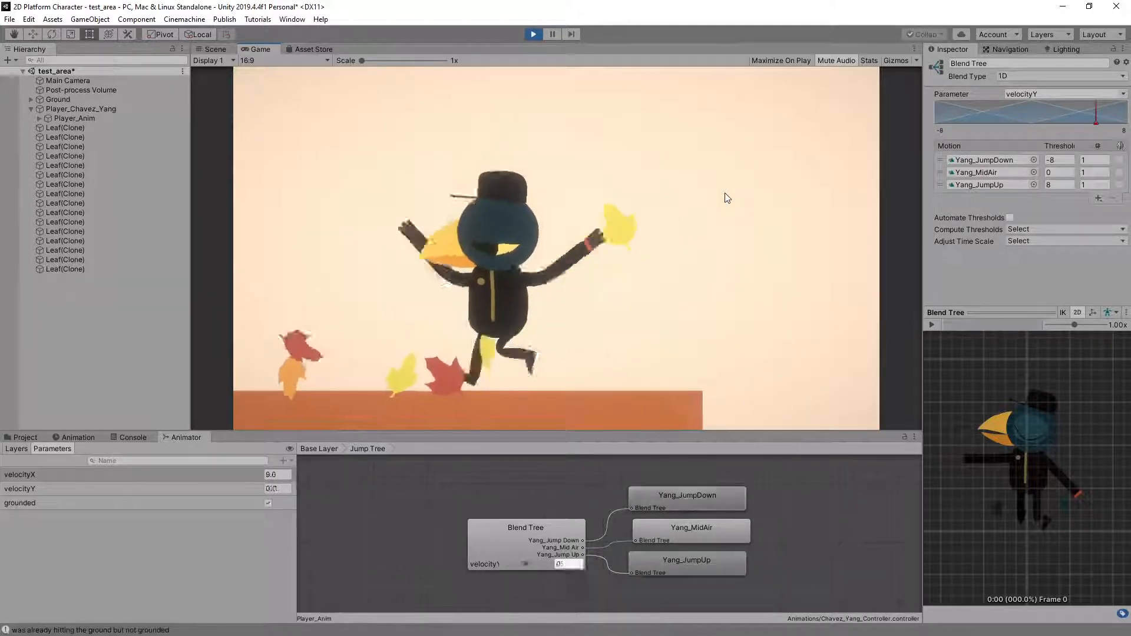
key(d)
key(space)
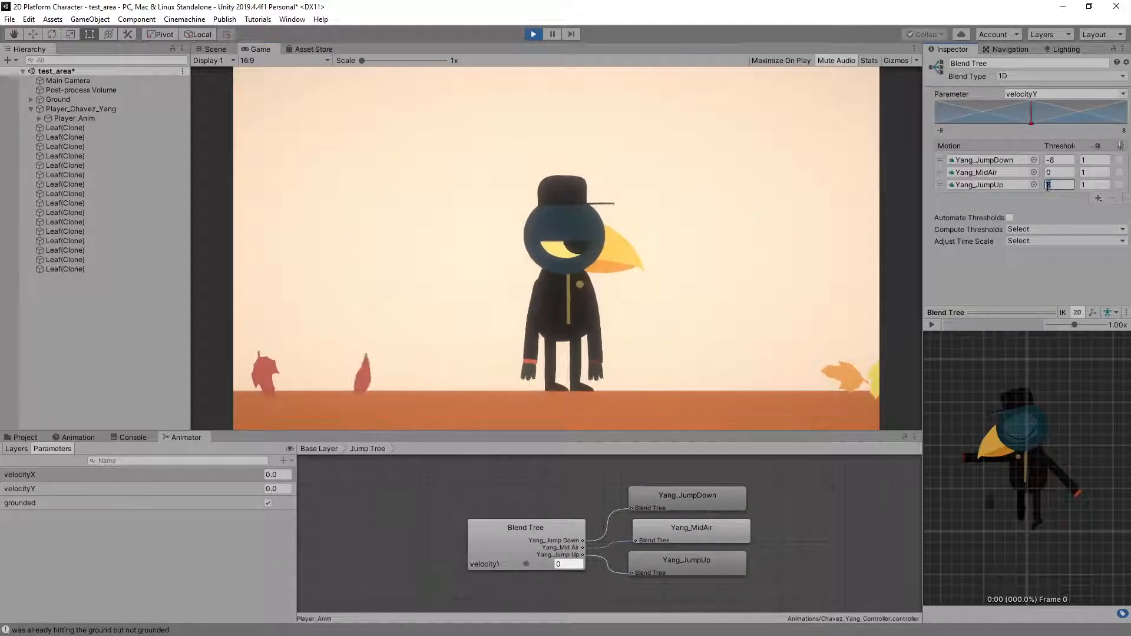
Set the JumpUp motion's threshold to 2 and try the change with standing and leftward jumps in play mode
click(715, 214)
key(space)
key(space)
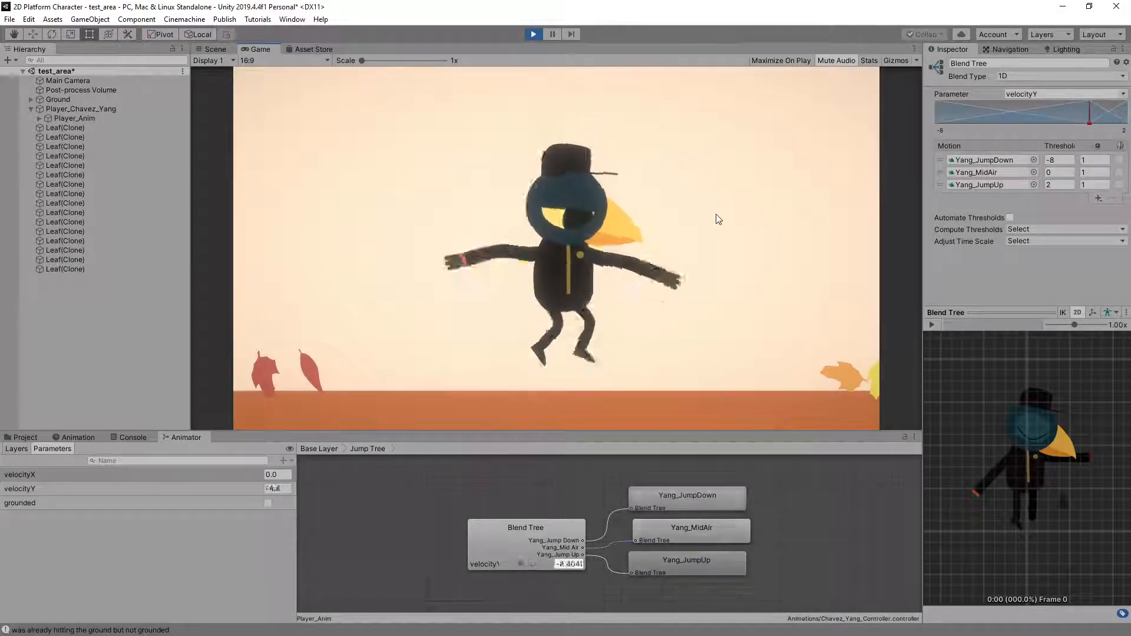
key(space)
key(Left)
Play-test further standing jumps with the JumpUp threshold of 2 to examine the jump-up pose and landing
key(space)
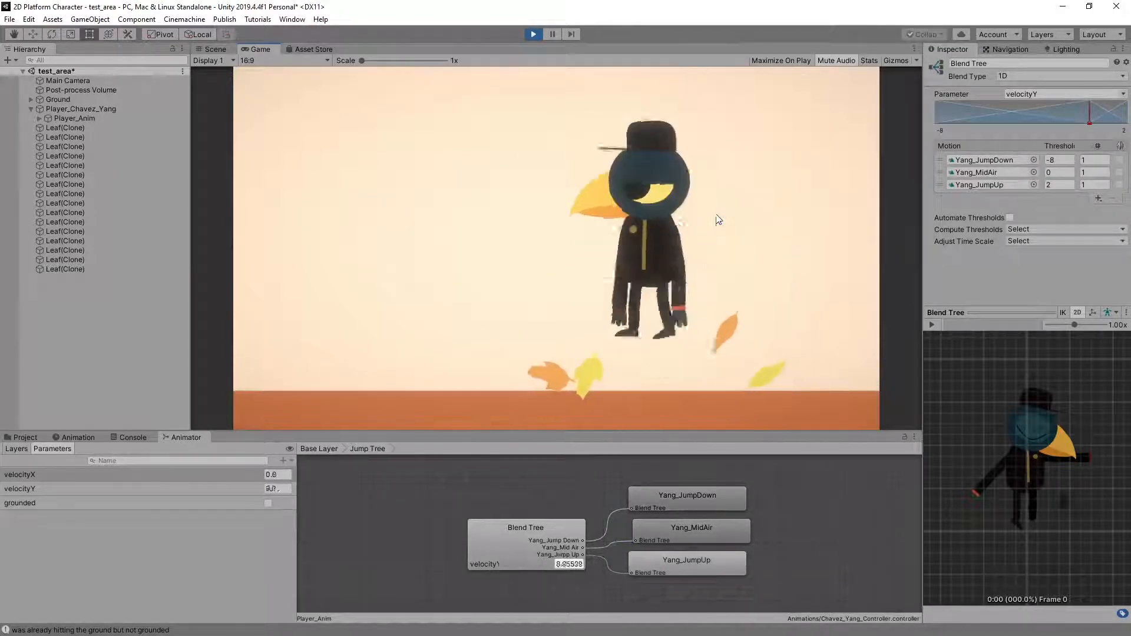
key(space)
key(space)
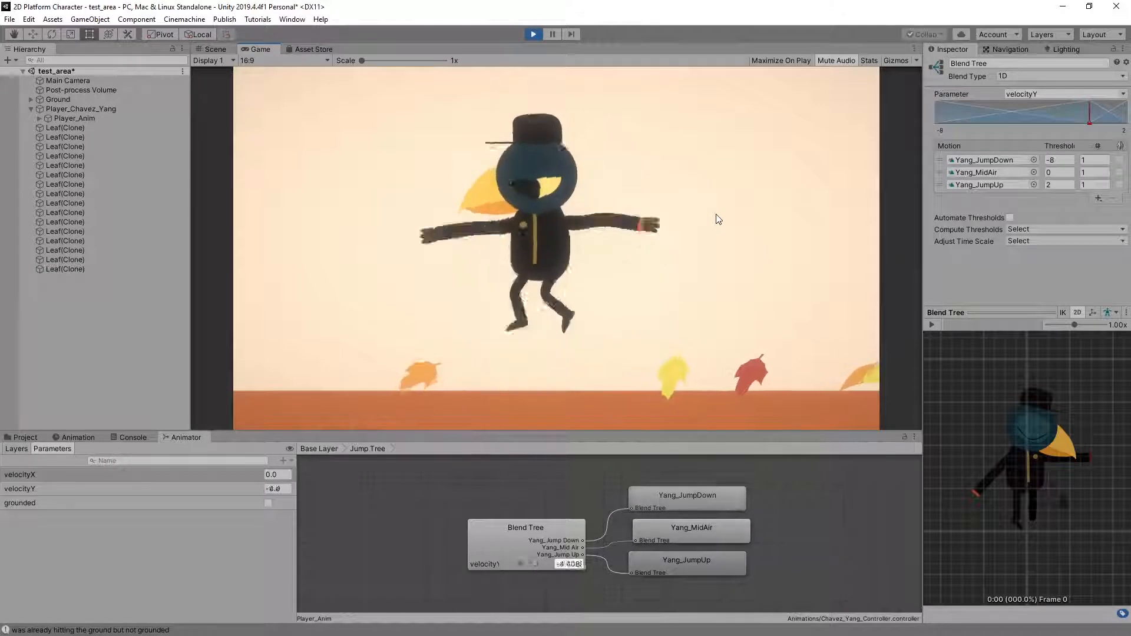
key(space)
key(space)
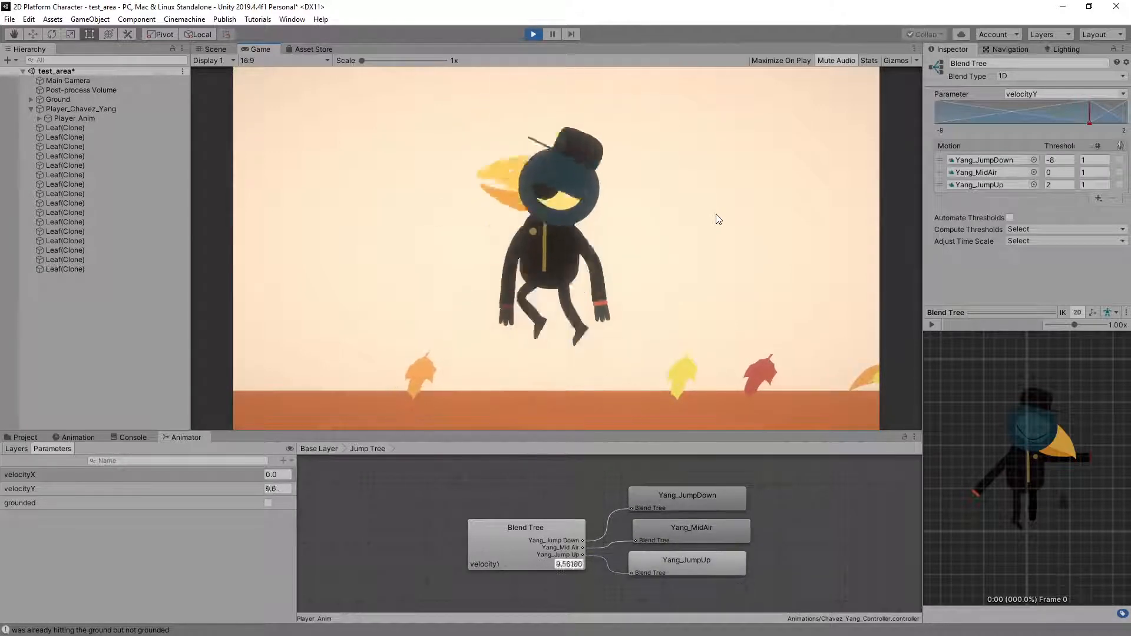
key(space)
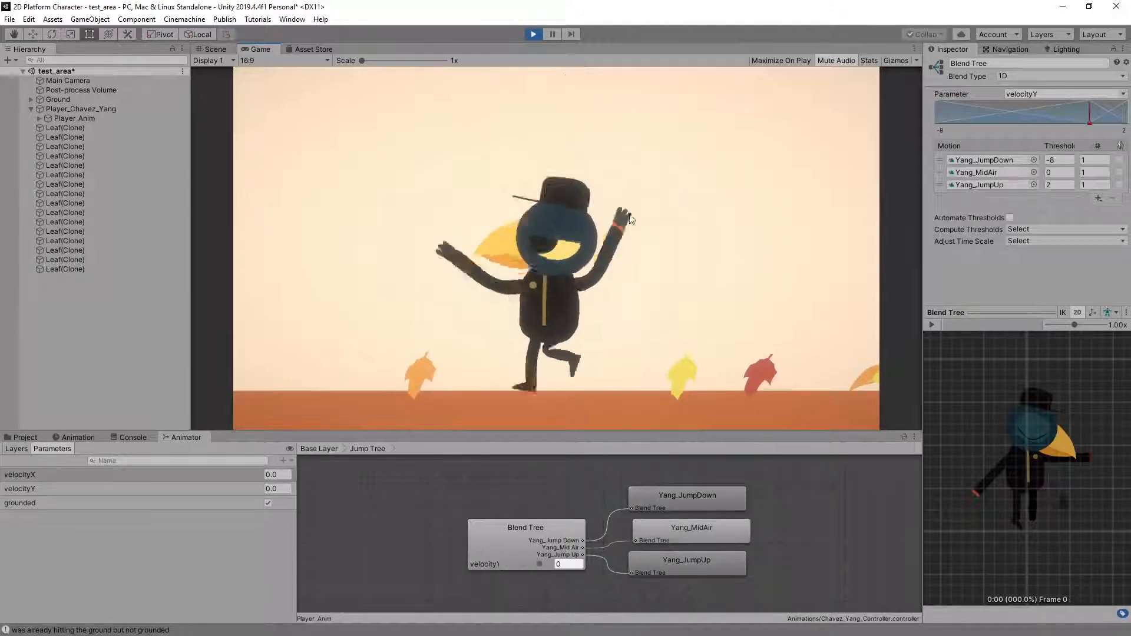
key(space)
key(space)
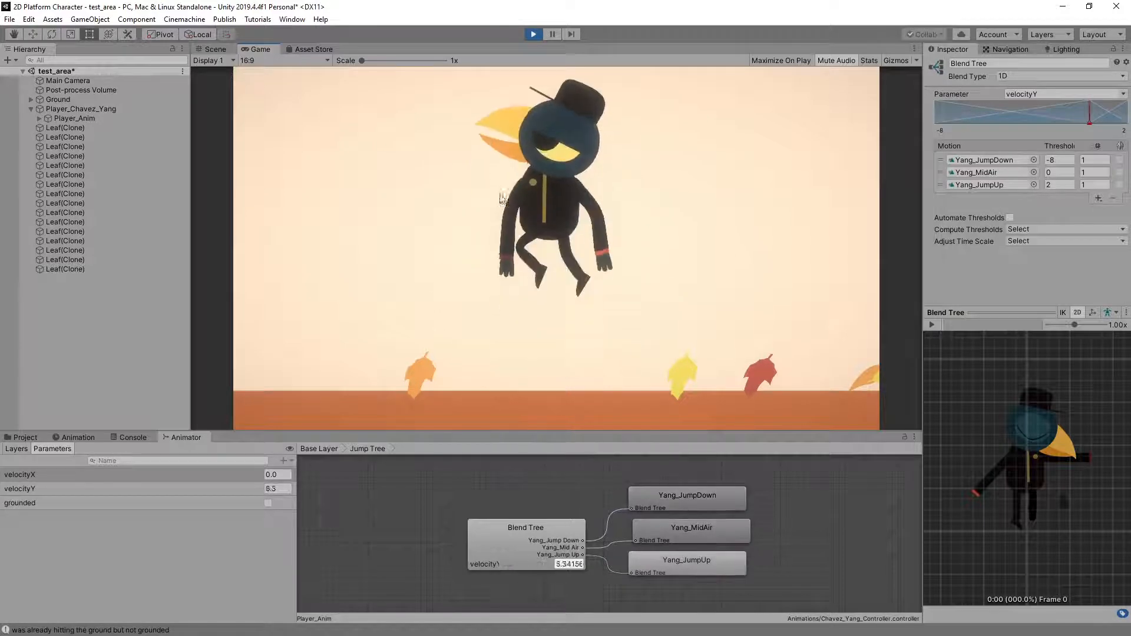
key(space)
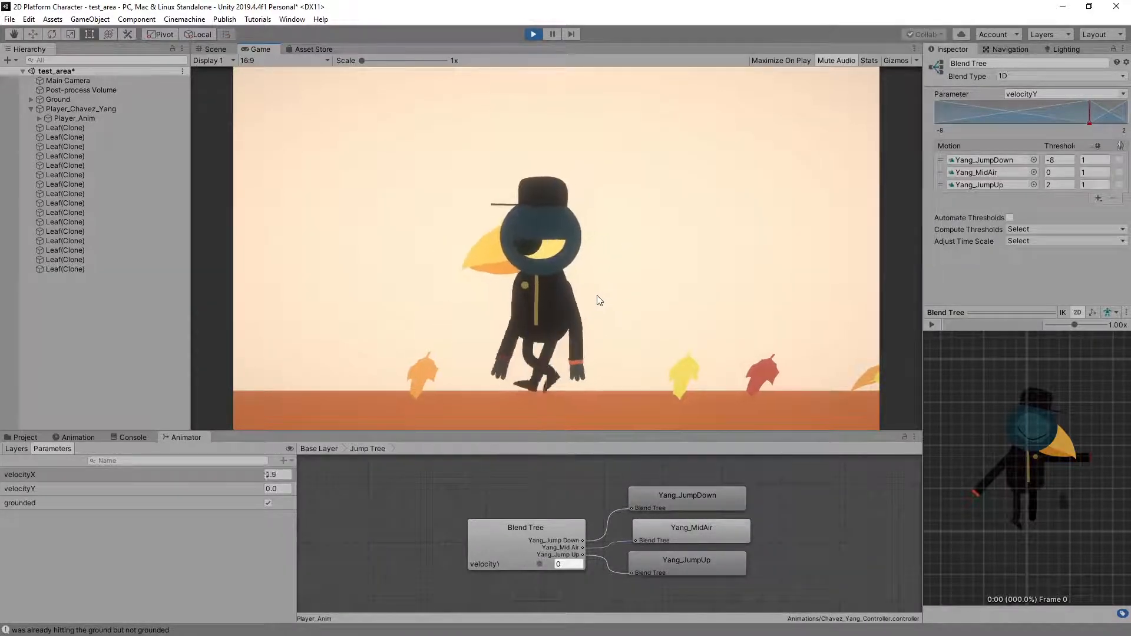
Stop play mode and return to the Prefabs assets with the bird's hierarchy entry collapsed and nothing selected
click(393, 523)
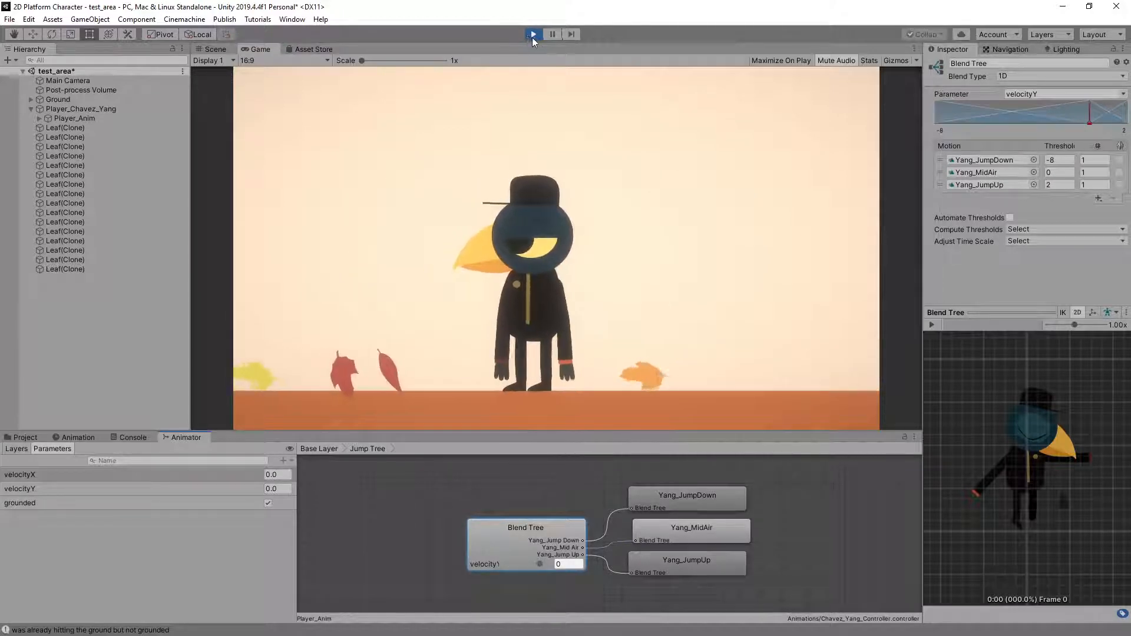
click(533, 36)
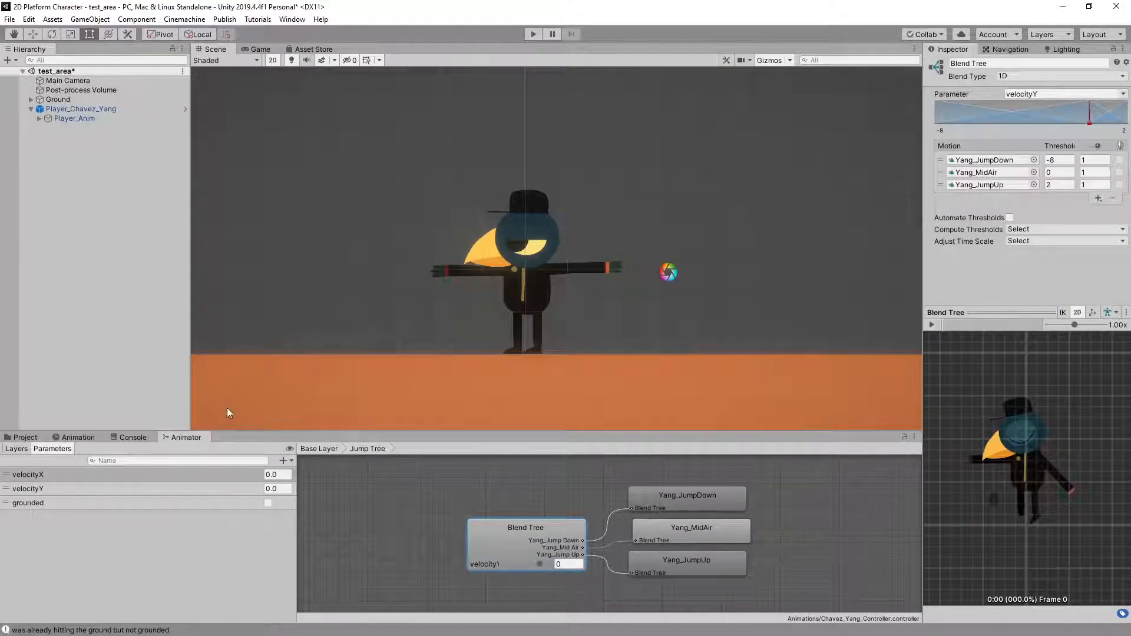
click(30, 110)
click(25, 437)
click(74, 181)
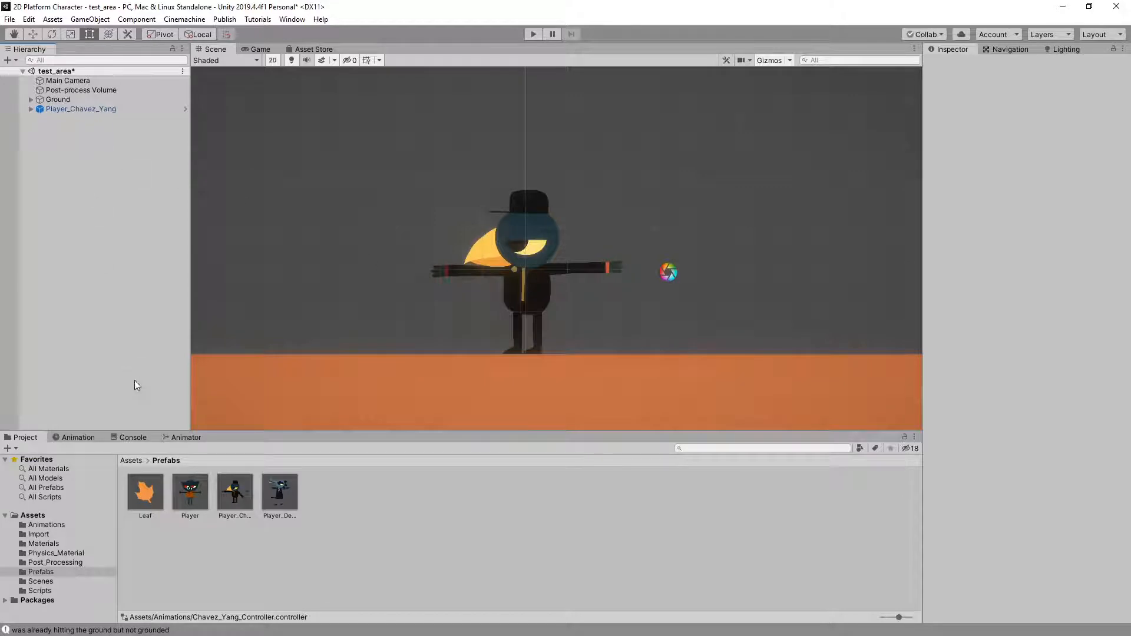
Return the bird's animator graph to the base layer and reposition the Landed state slightly higher, between Motion Tree and Jump Tree
click(185, 438)
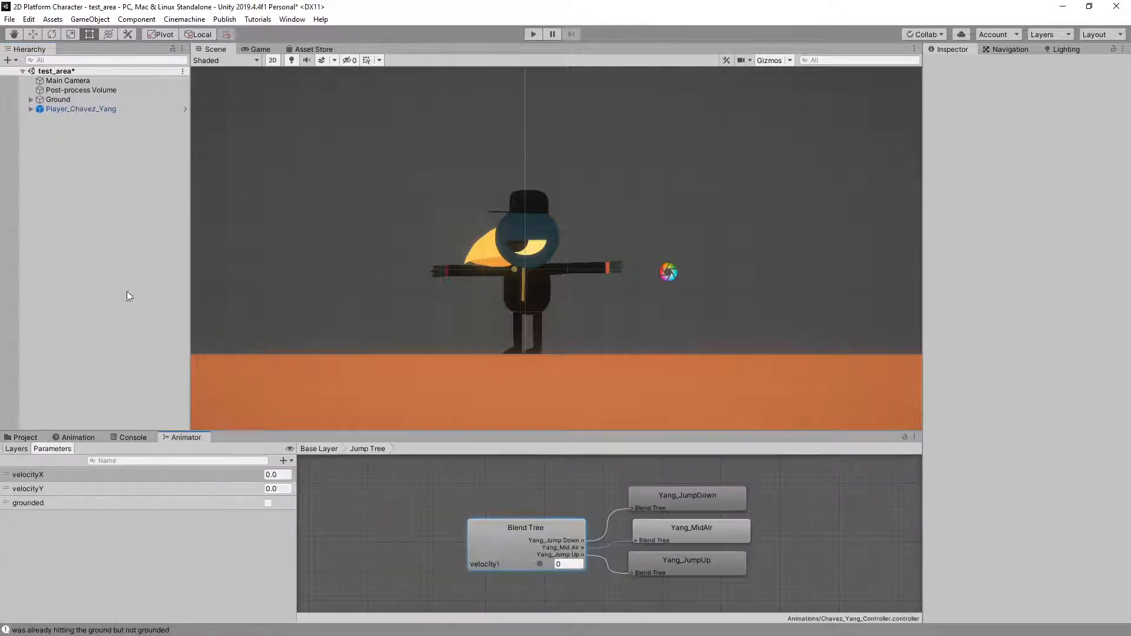
click(31, 108)
click(72, 119)
double_click(398, 486)
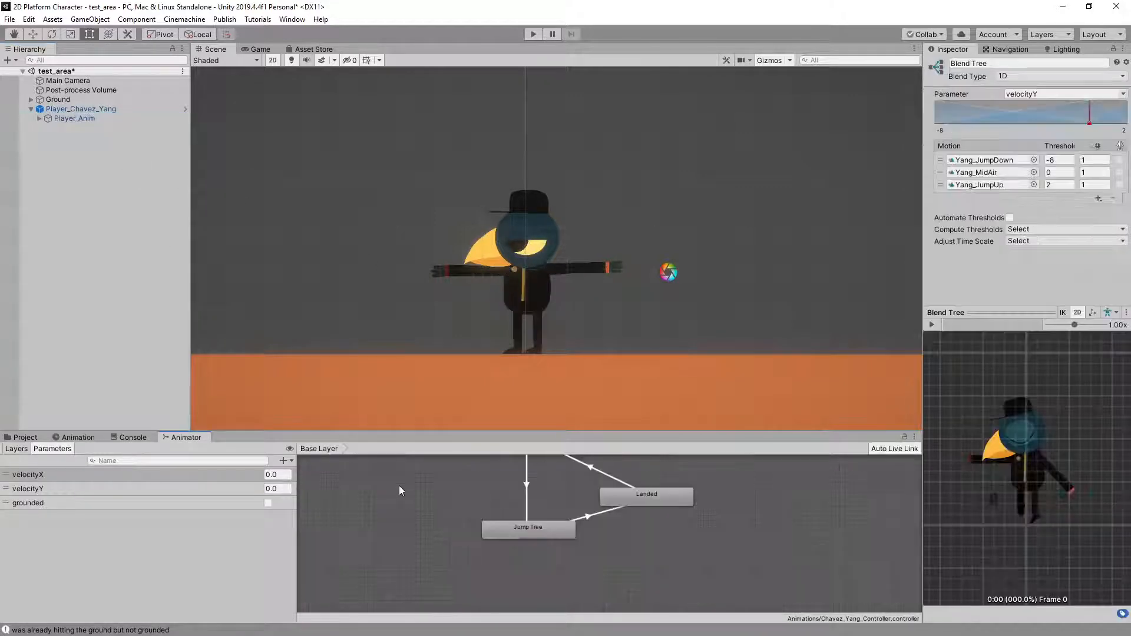
middle_drag(454, 494, 437, 532)
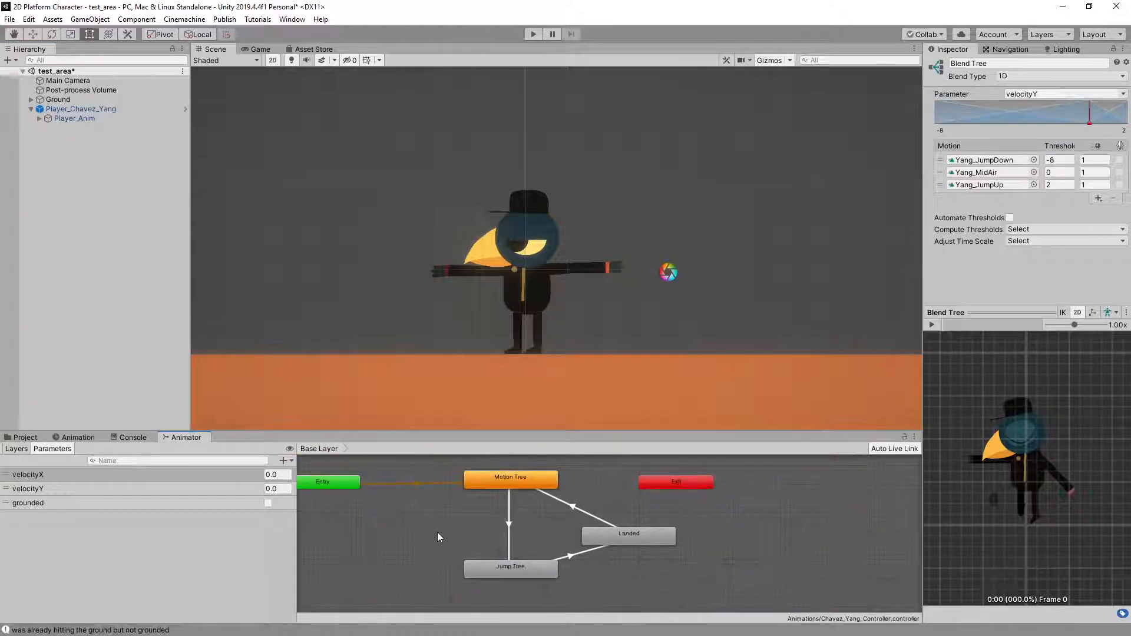
drag(654, 532, 649, 518)
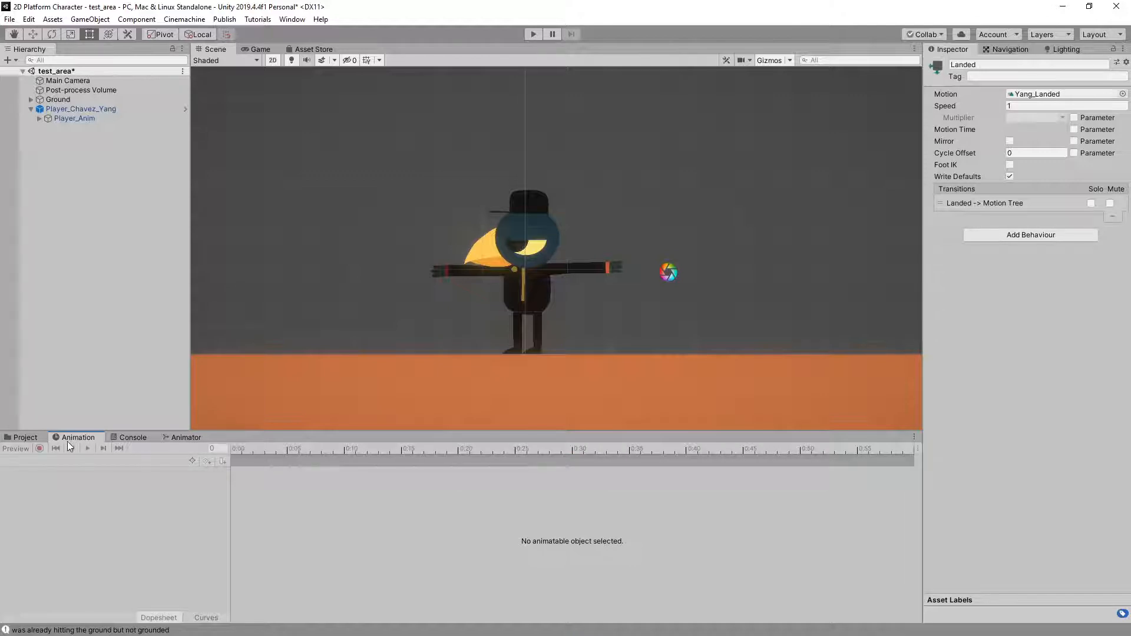
Load the Landed clip on Player_Anim and play it back to review the bird's landing motion
click(76, 118)
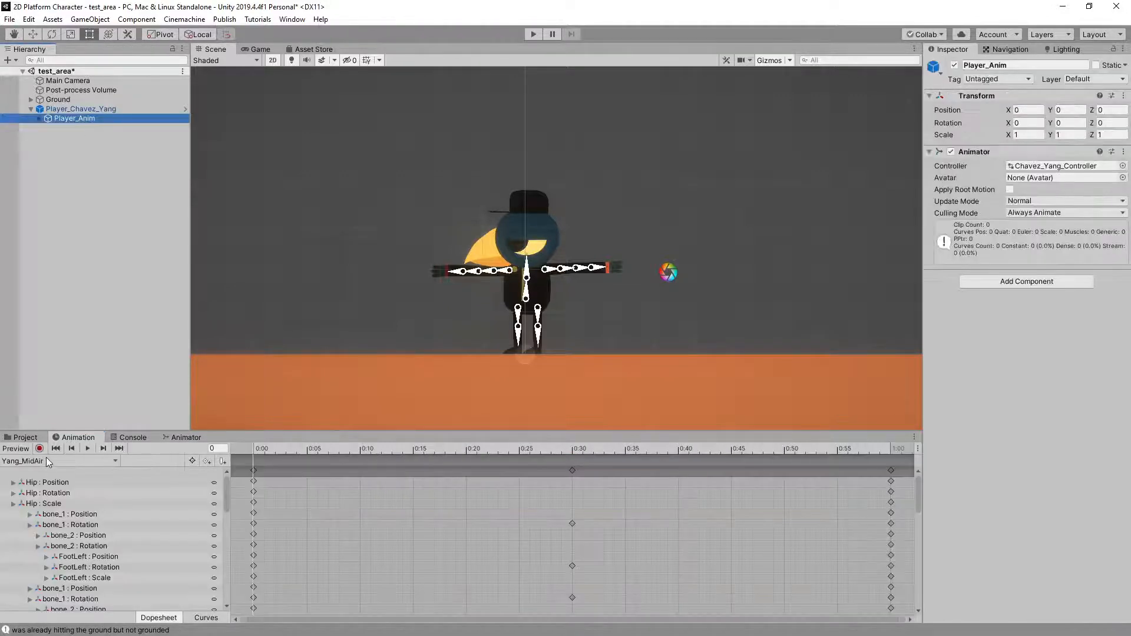
click(46, 460)
click(65, 514)
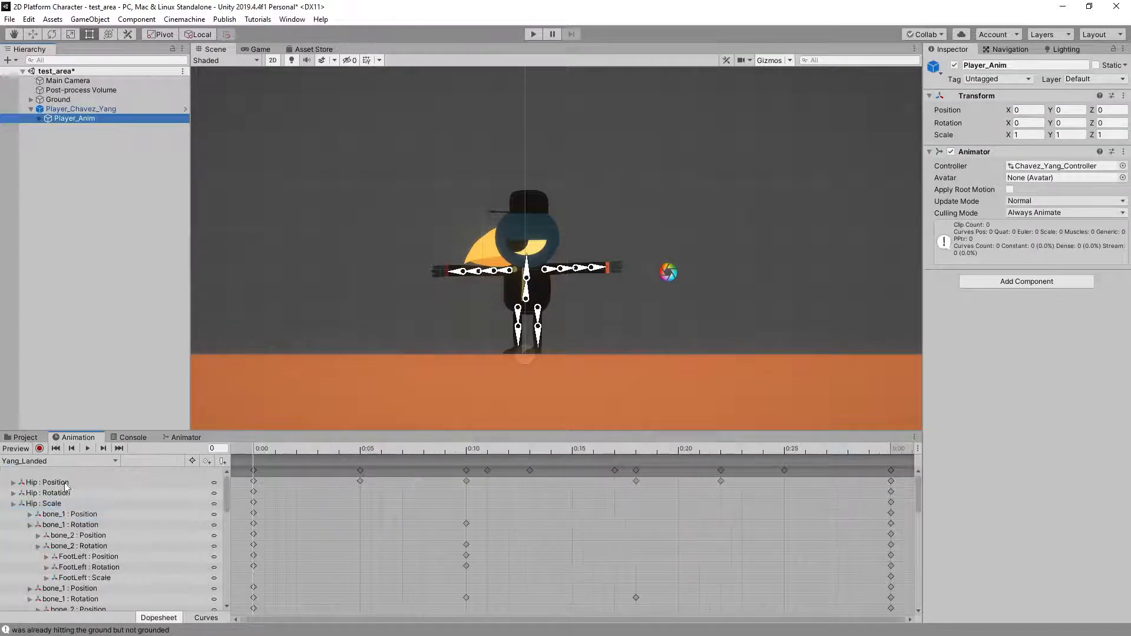
click(87, 447)
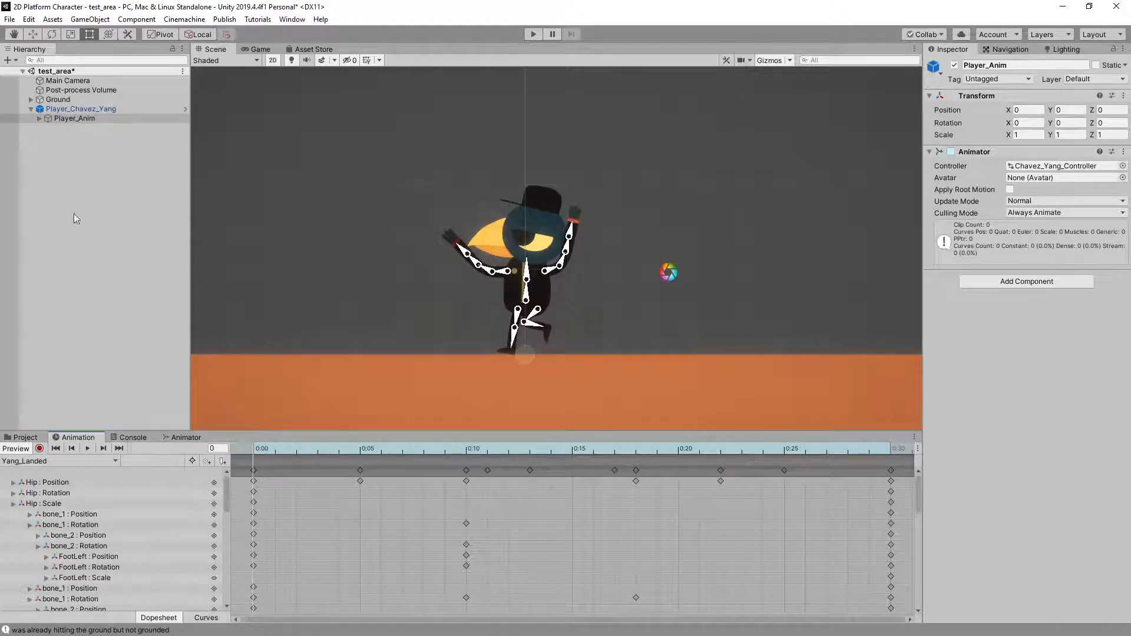
Play-test standing jumps and jumps in both directions with the base layer's state graph displayed
click(196, 437)
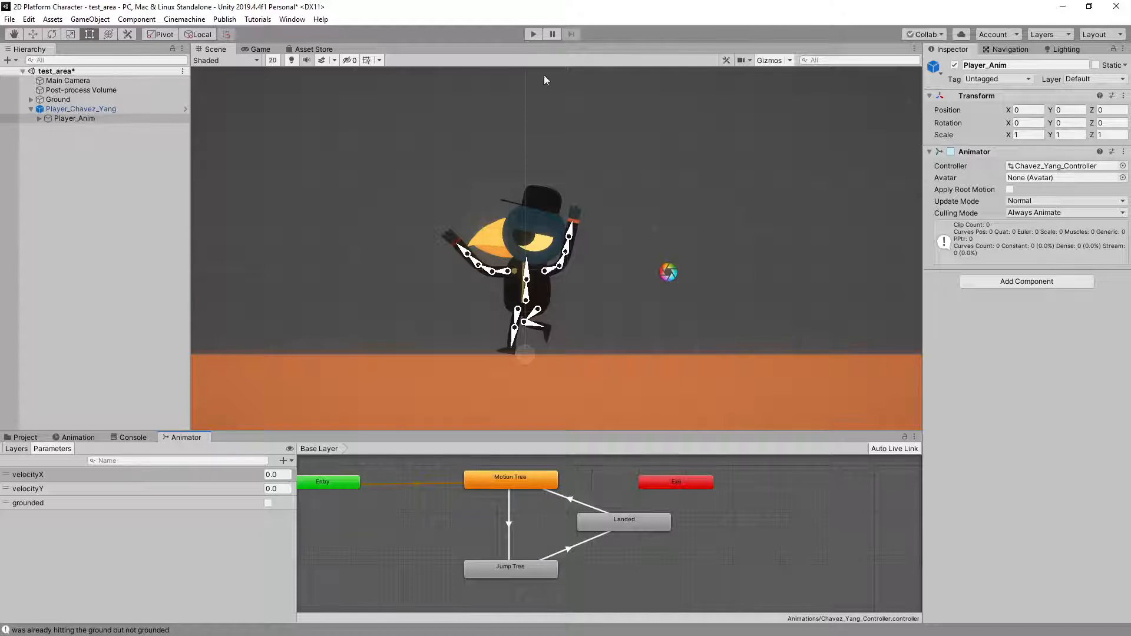
click(536, 34)
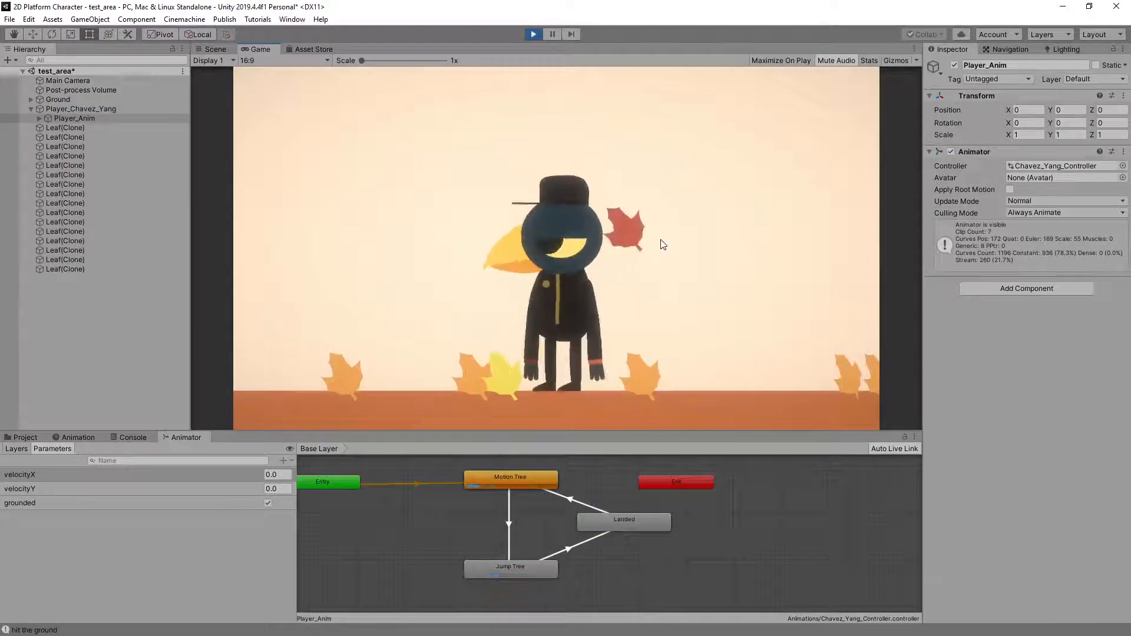
key(space)
key(space)
key(Left)
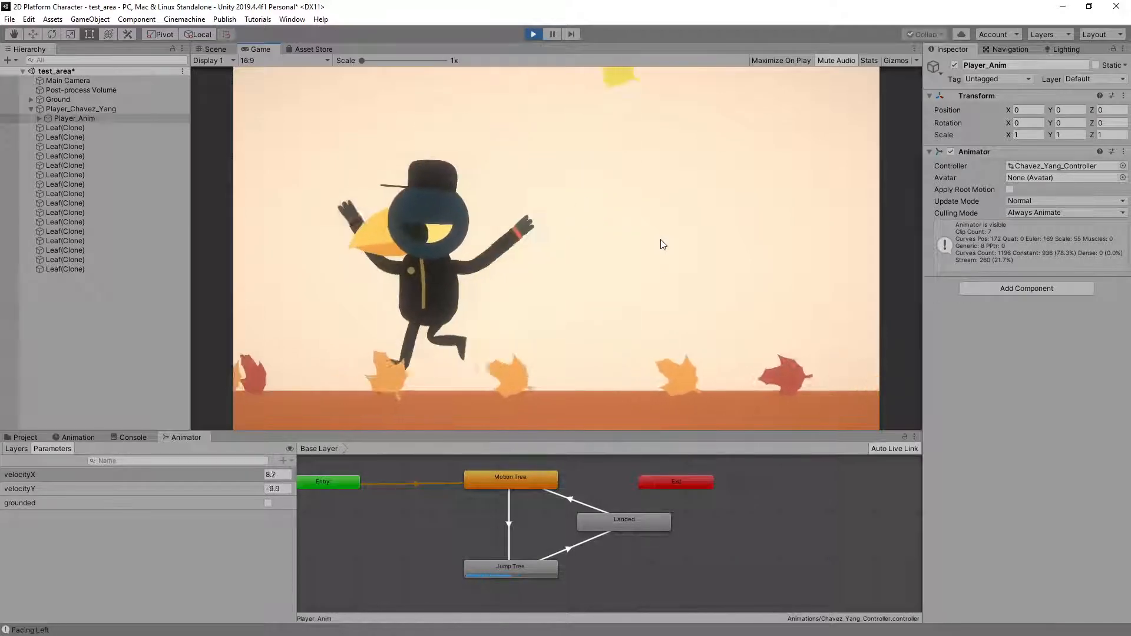
key(Right)
key(Right)
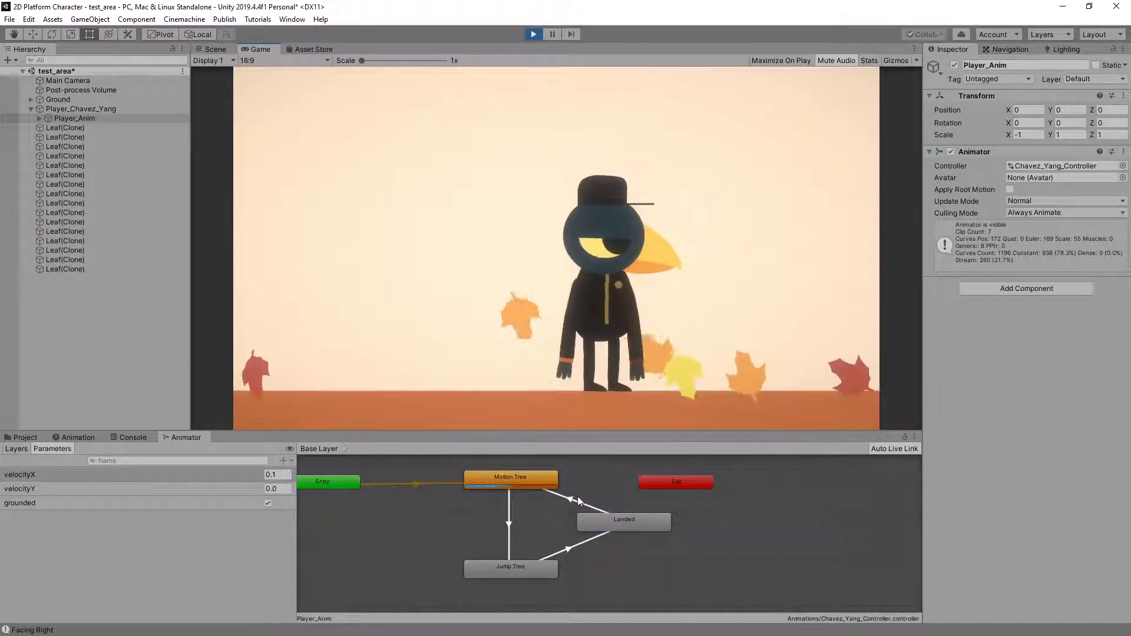
Expand the settings of the Landed to Motion Tree transition and enter a Transition Duration of 0.1
click(571, 500)
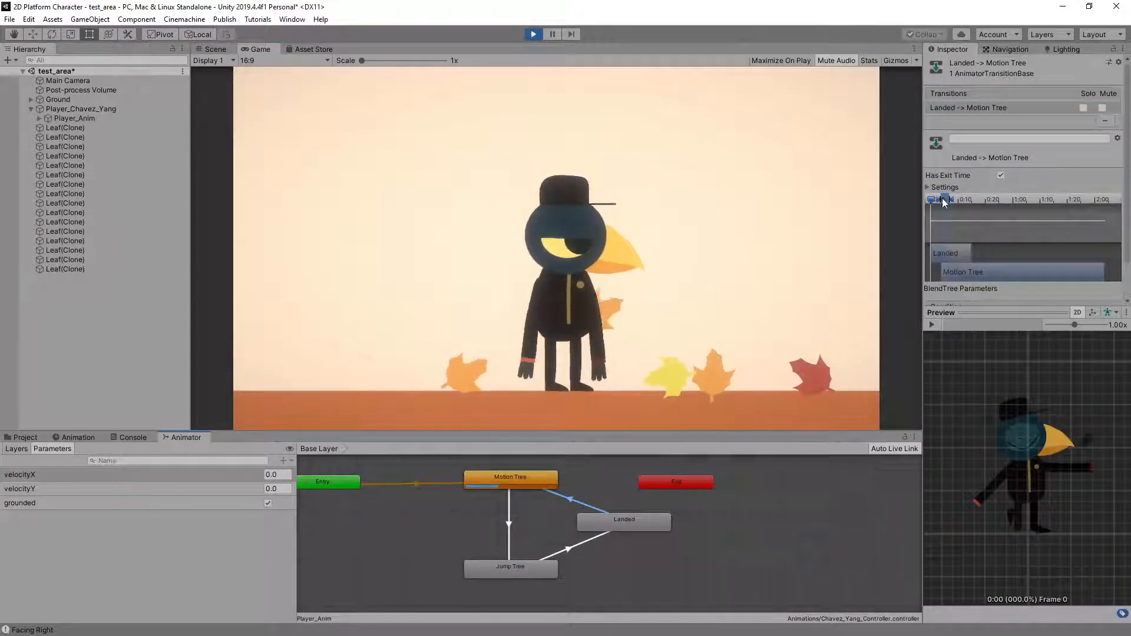
click(928, 188)
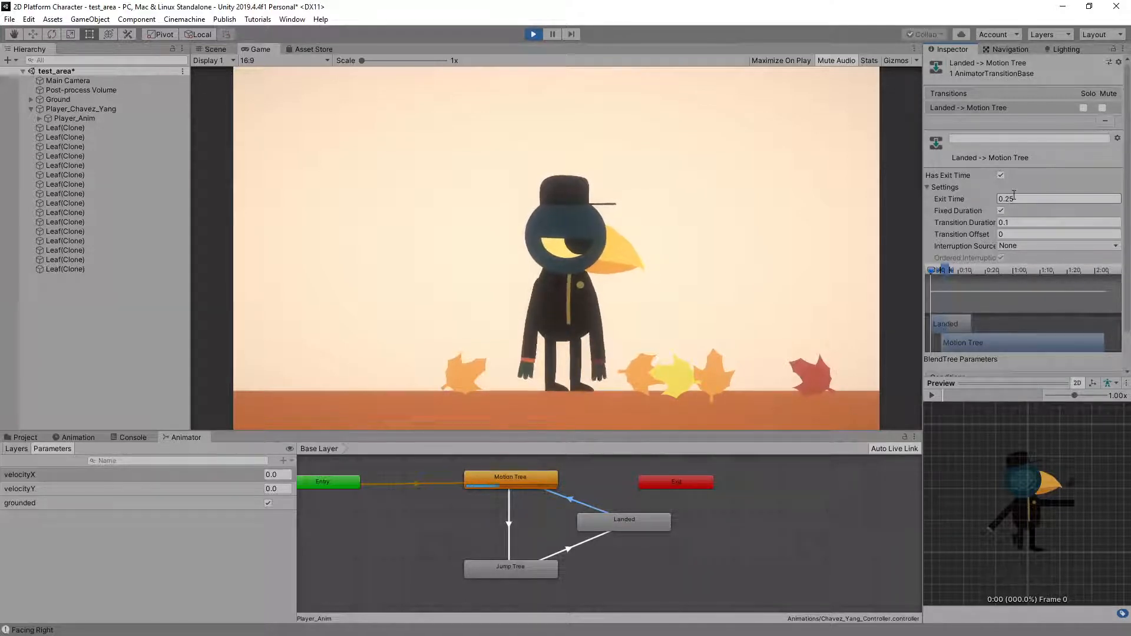
click(1002, 223)
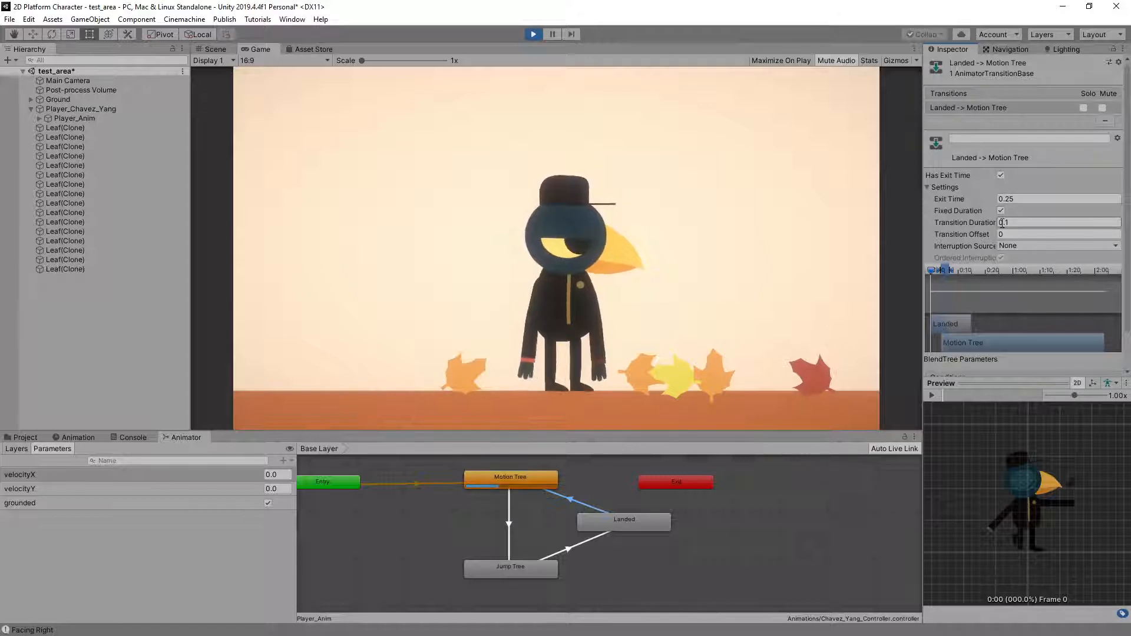
text(.1)
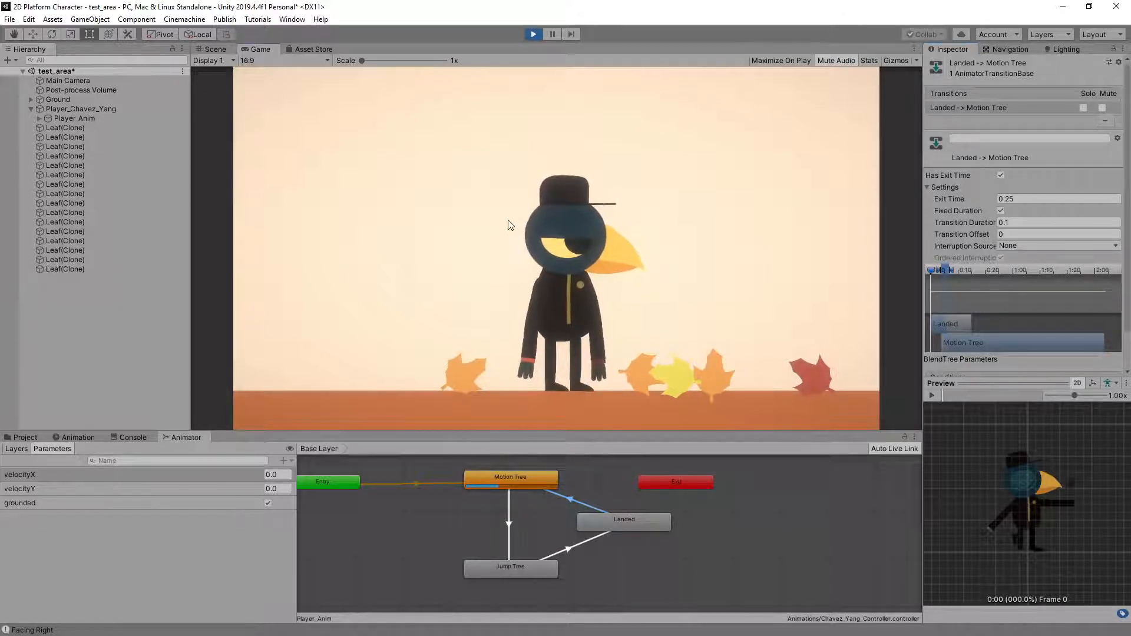
Play-test repeated jumps in both directions to examine the landing transition, ending with play mode stopped
key(space)
key(space)
key(a)
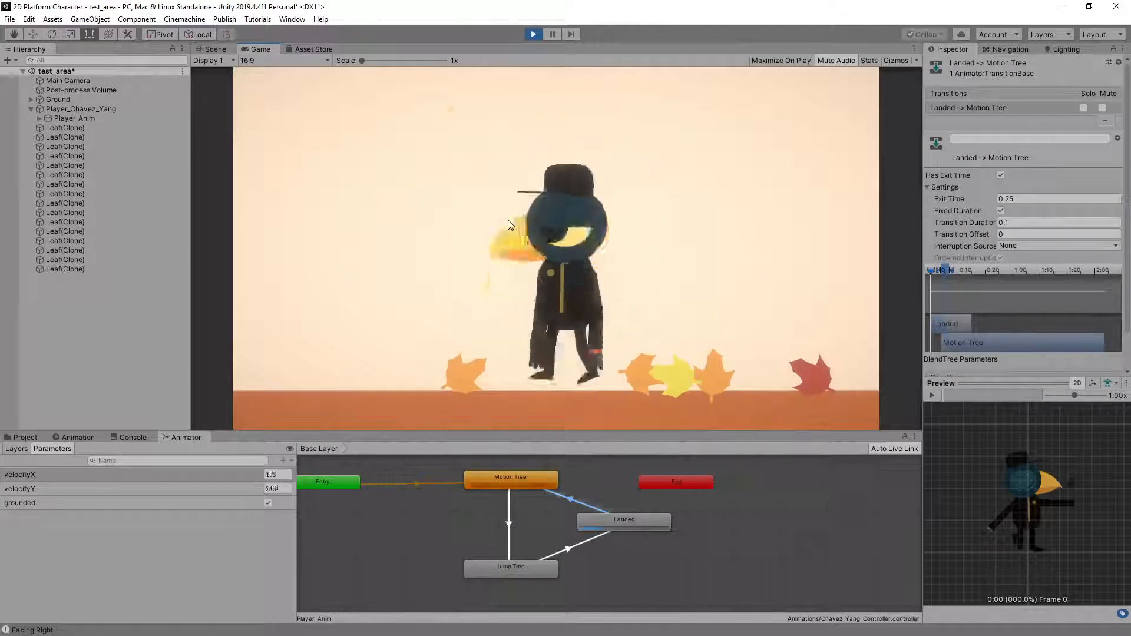
key(space)
key(d)
key(space)
key(space)
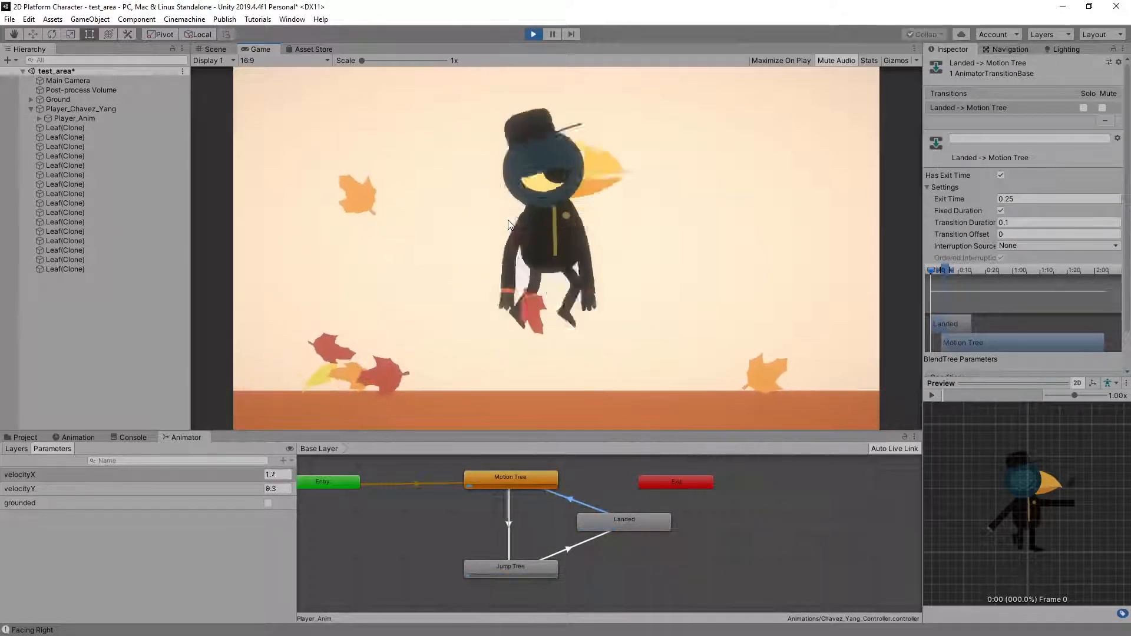
key(space)
key(a)
key(space)
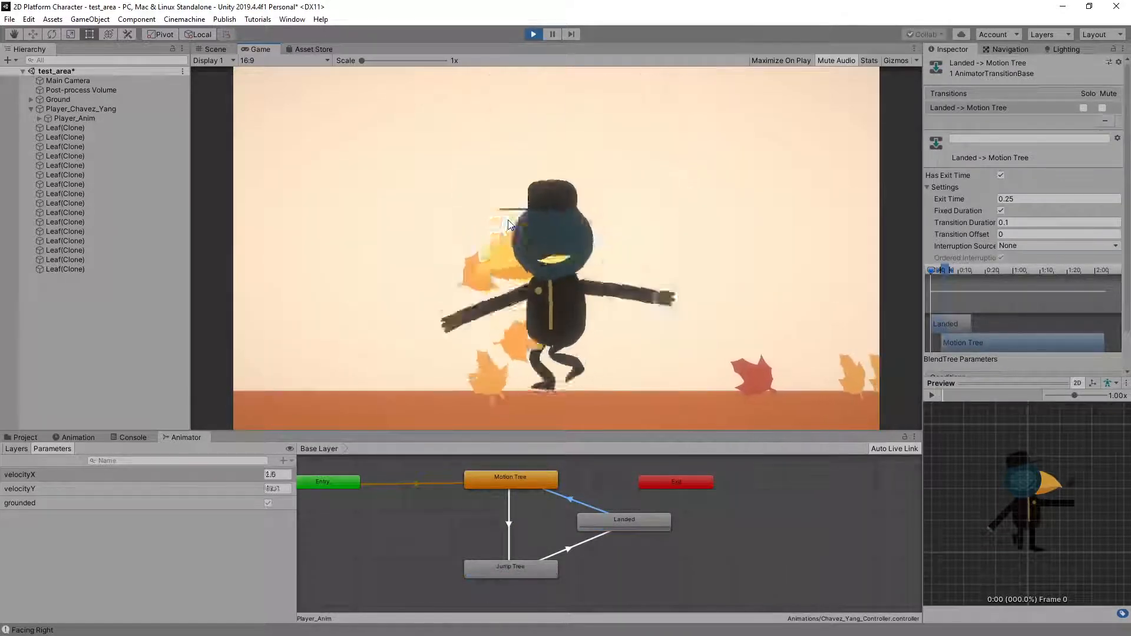
click(533, 33)
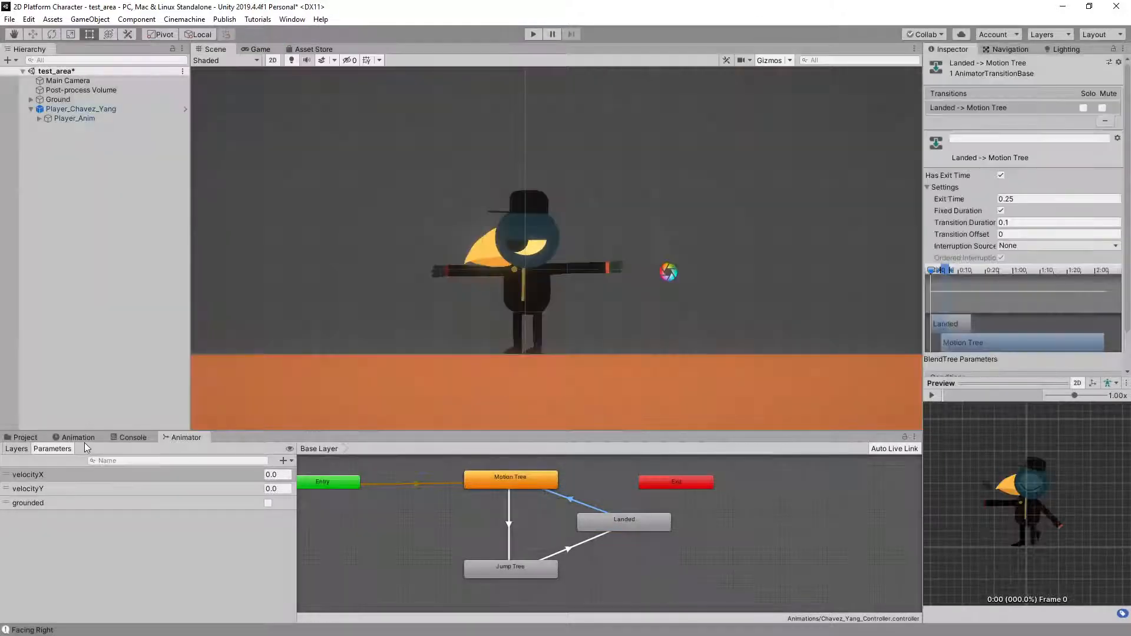
Scrub through the Landed clip of Player_Anim to examine the landing poses and their keyframe timing
click(83, 438)
click(92, 118)
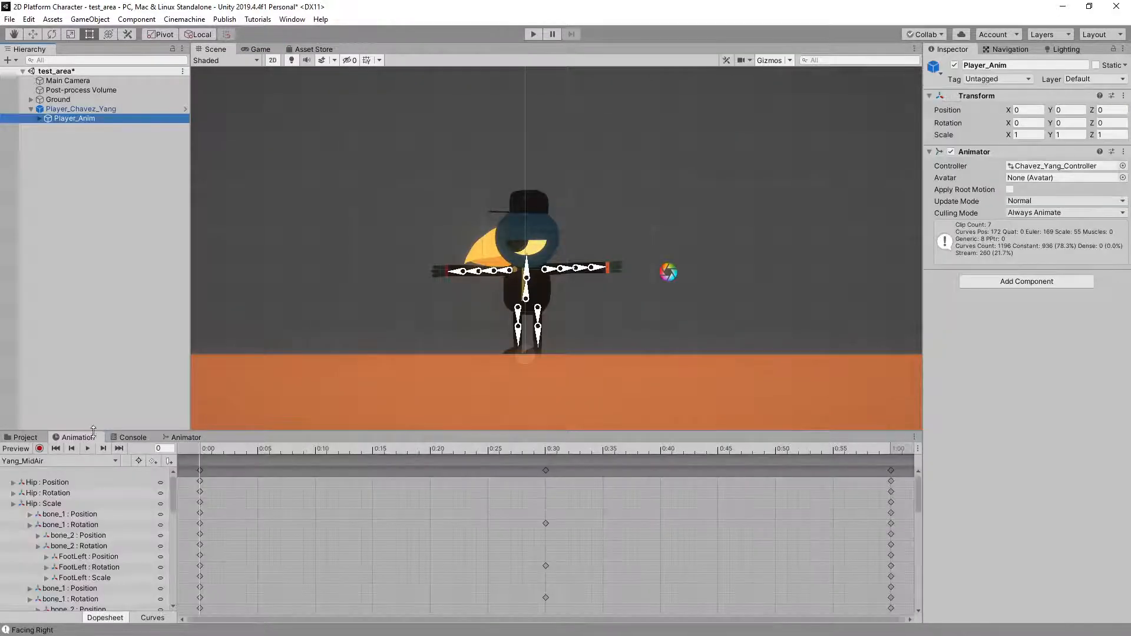
click(55, 461)
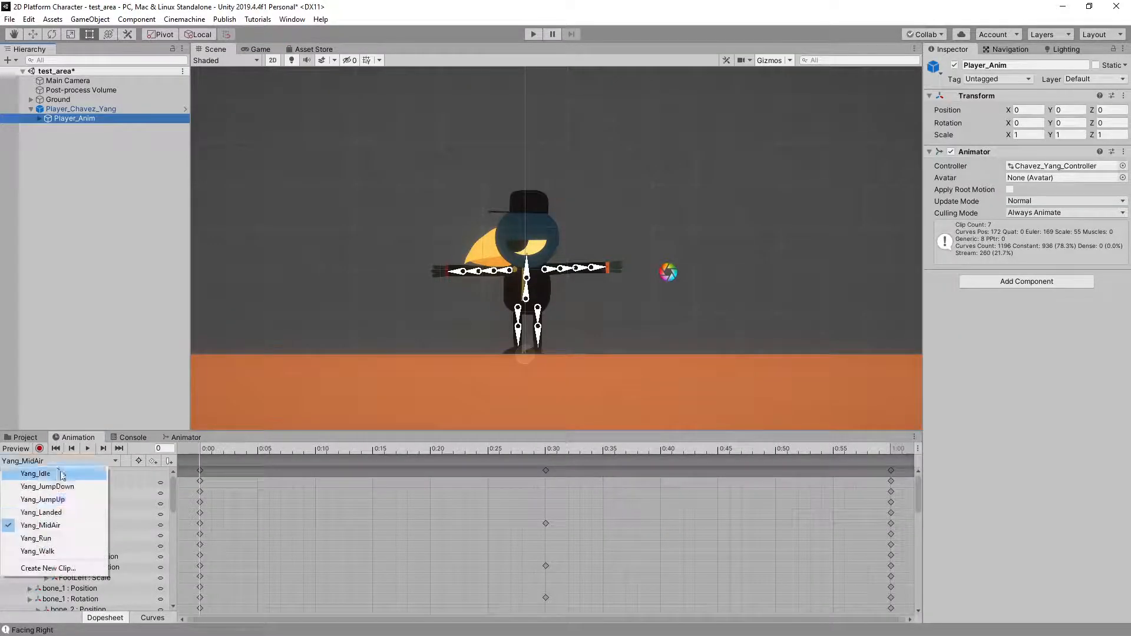
click(62, 514)
drag(210, 448, 287, 452)
scroll(413, 515, down, 3)
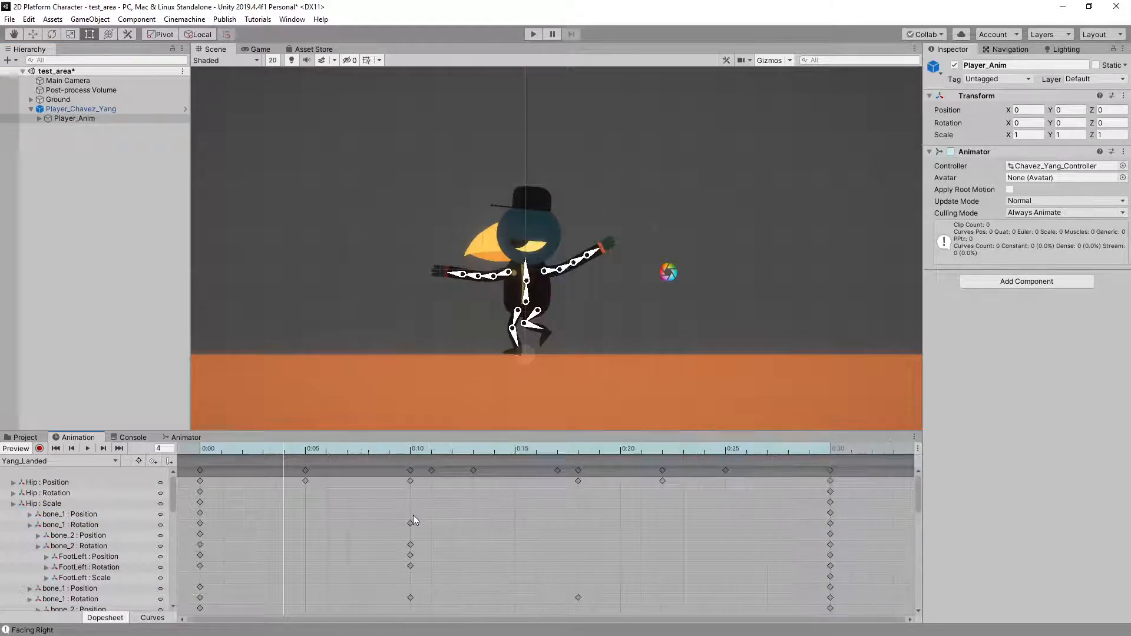
drag(446, 453, 411, 464)
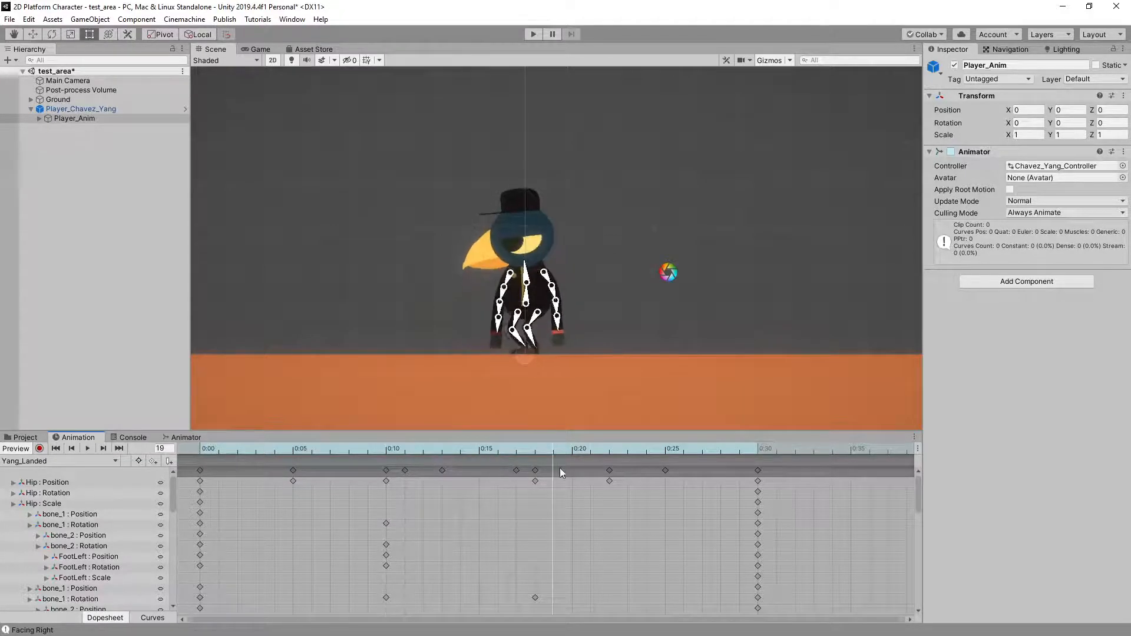
drag(559, 471, 150, 471)
drag(477, 486, 170, 455)
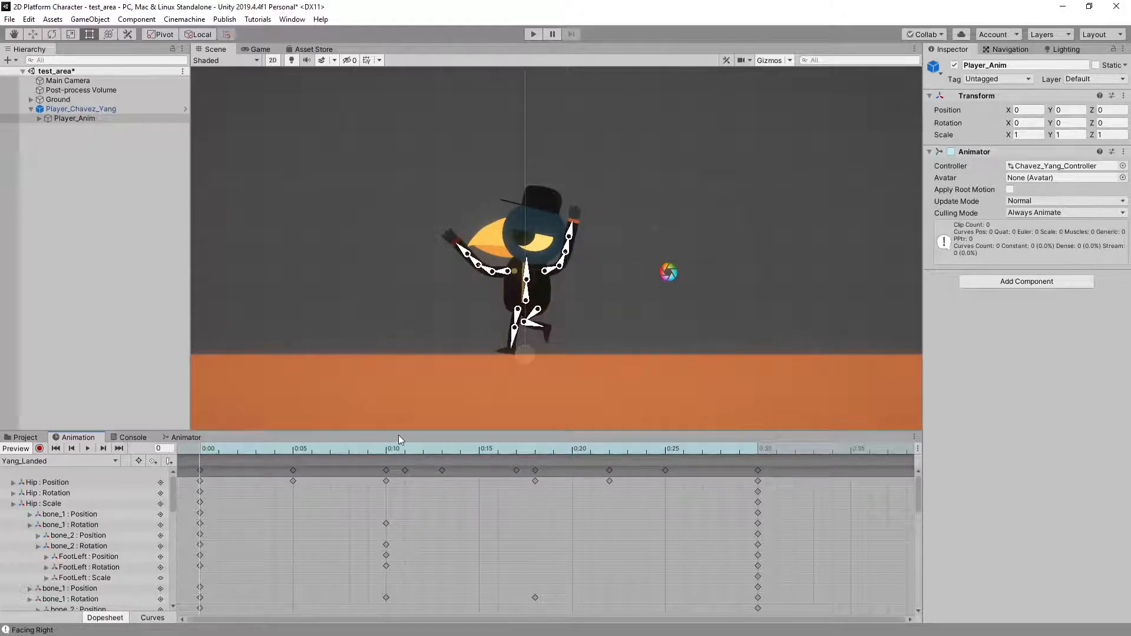
Key the full crouched pose at frame 9 of the Landed clip and delete the keyframes at frames 0 and 5
drag(385, 445, 372, 448)
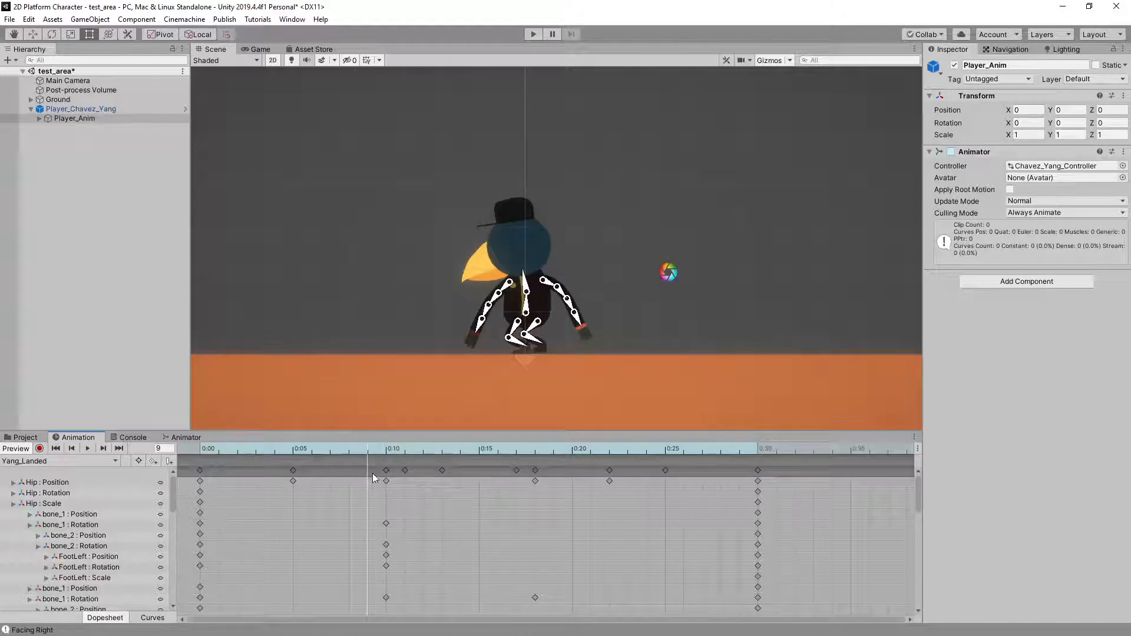
right_click(365, 470)
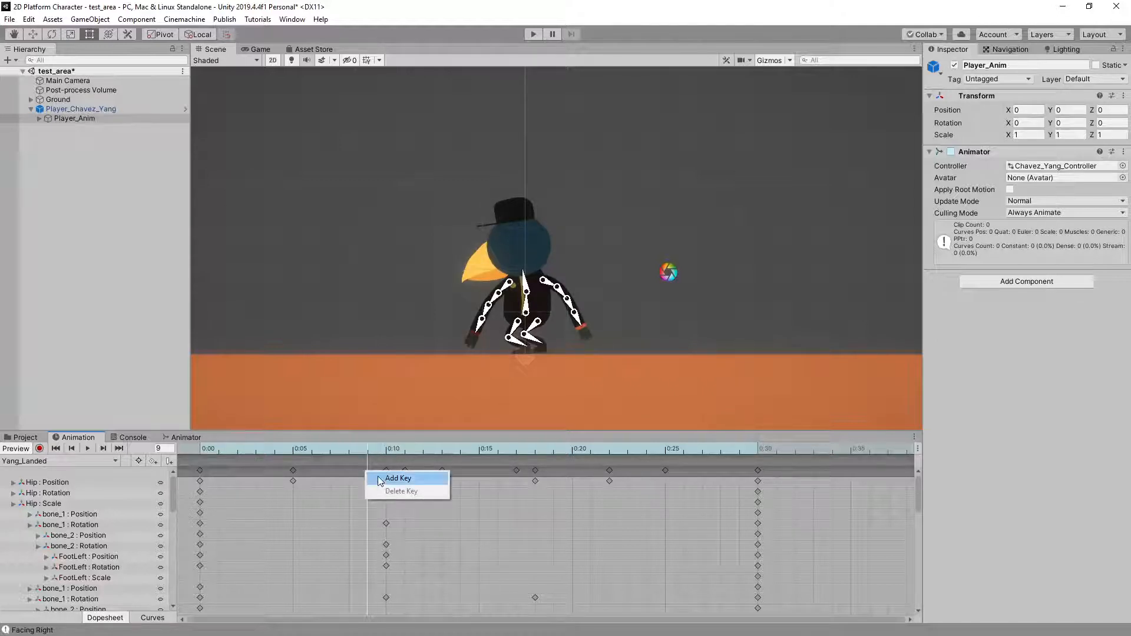
click(413, 475)
click(292, 470)
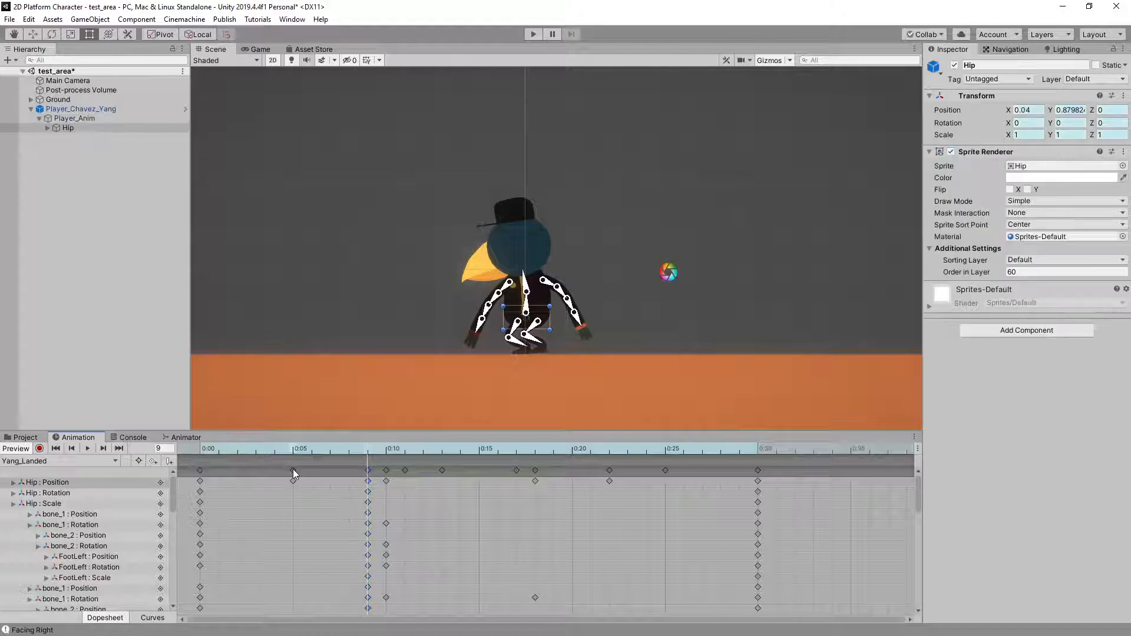
key(Delete)
click(200, 471)
key(Delete)
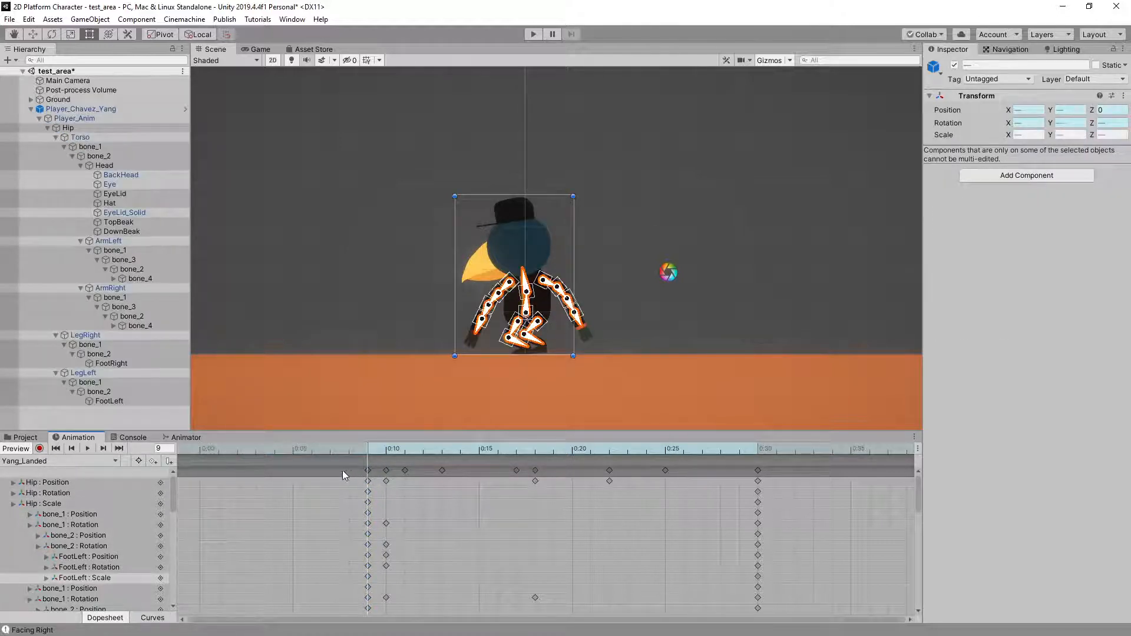
Shift all remaining keyframes of the Landed clip earlier so the crouched pose starts at frame 0
drag(343, 471, 780, 468)
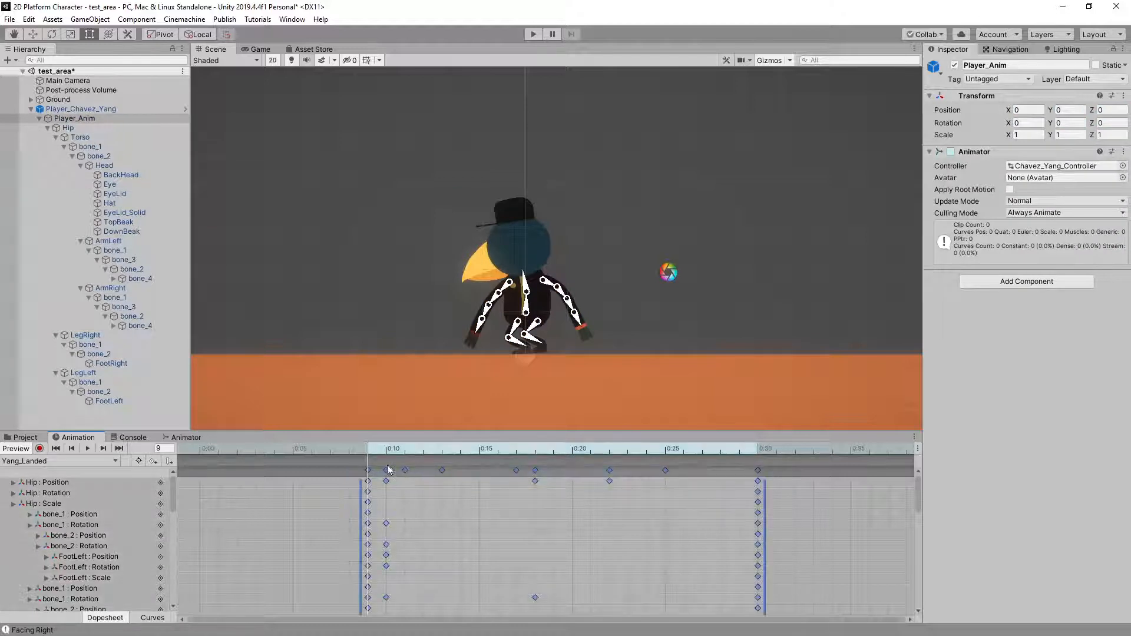
drag(367, 470, 196, 452)
click(677, 470)
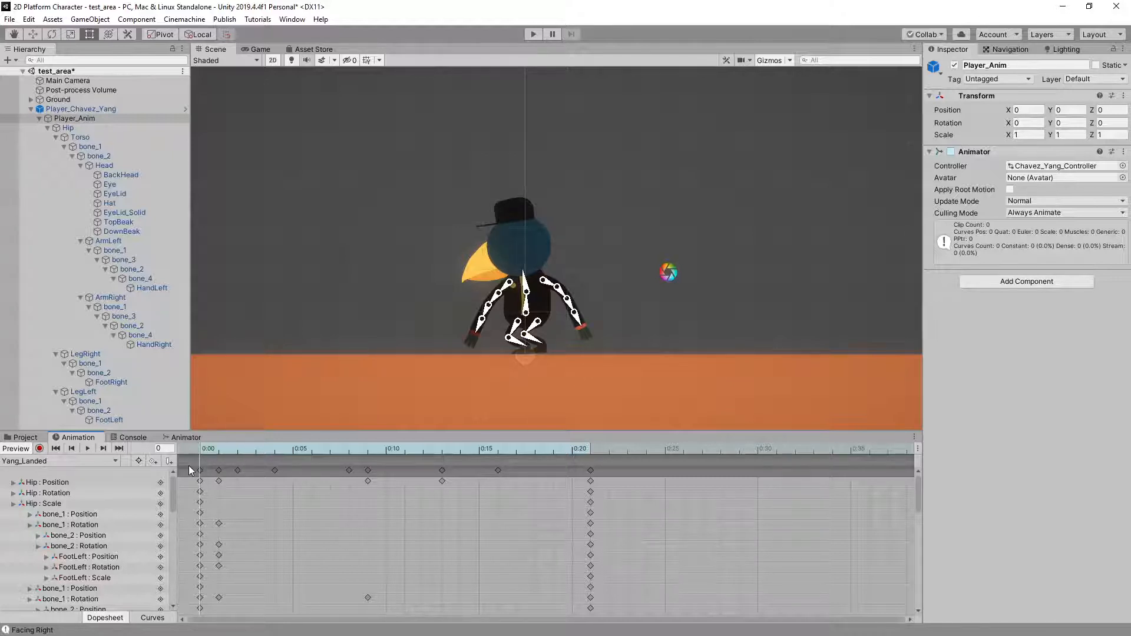
Turn off the clip preview and play-test several jumps on the spot to examine the revised landing
click(18, 449)
click(533, 34)
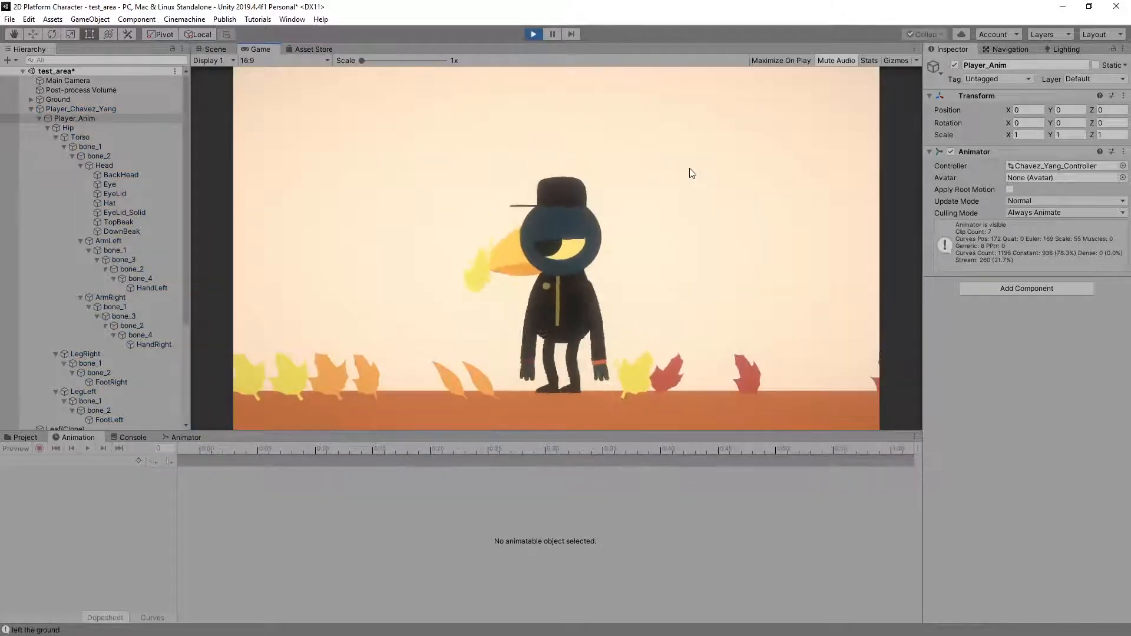
key(space)
key(space)
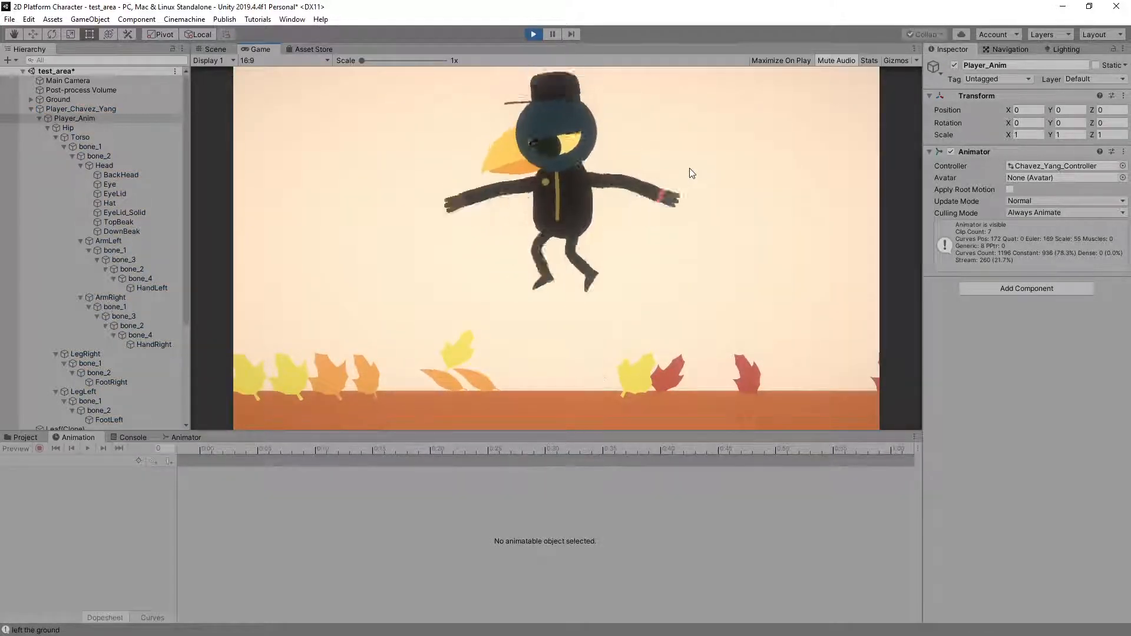
key(space)
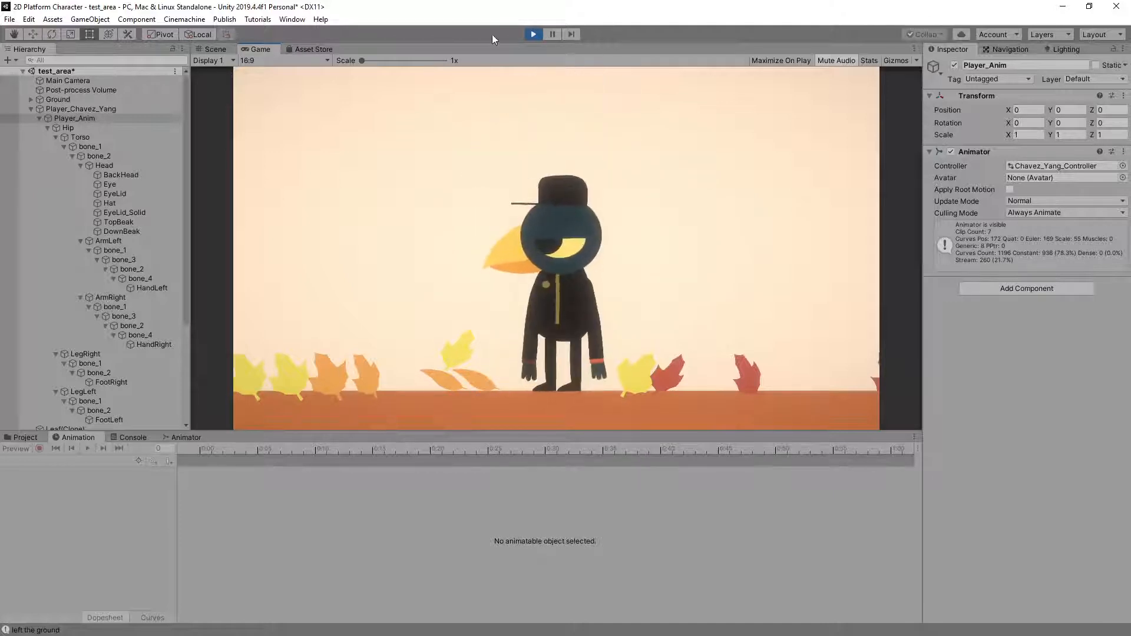
Try a transition duration of 0.1 on the Jump Tree -> Landed transition in Player_Anim's animator
click(98, 119)
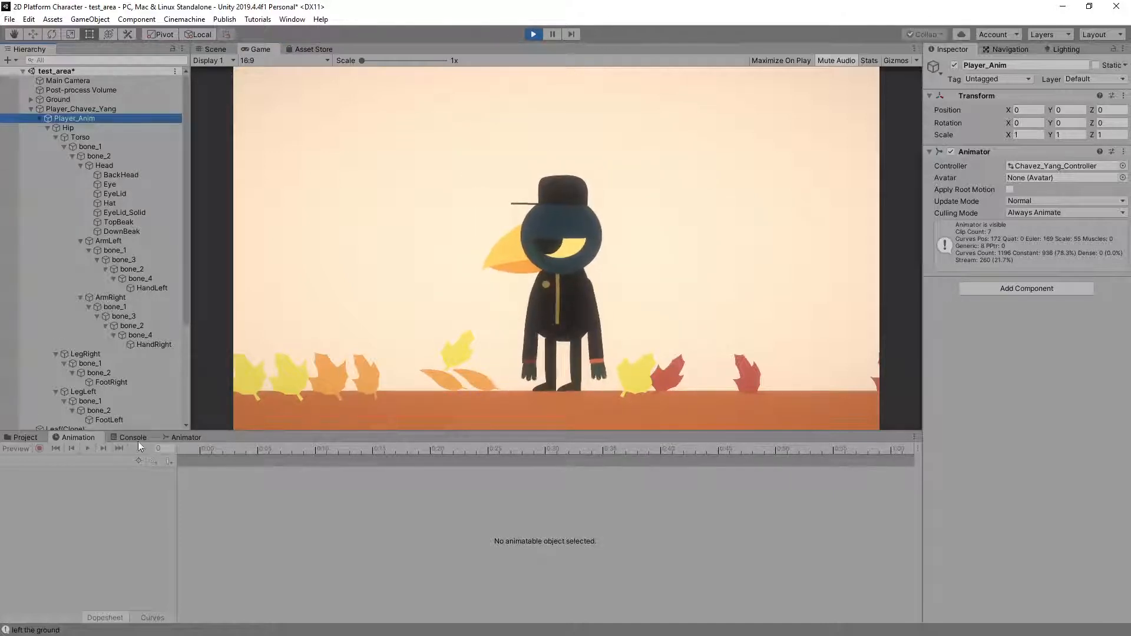
click(187, 437)
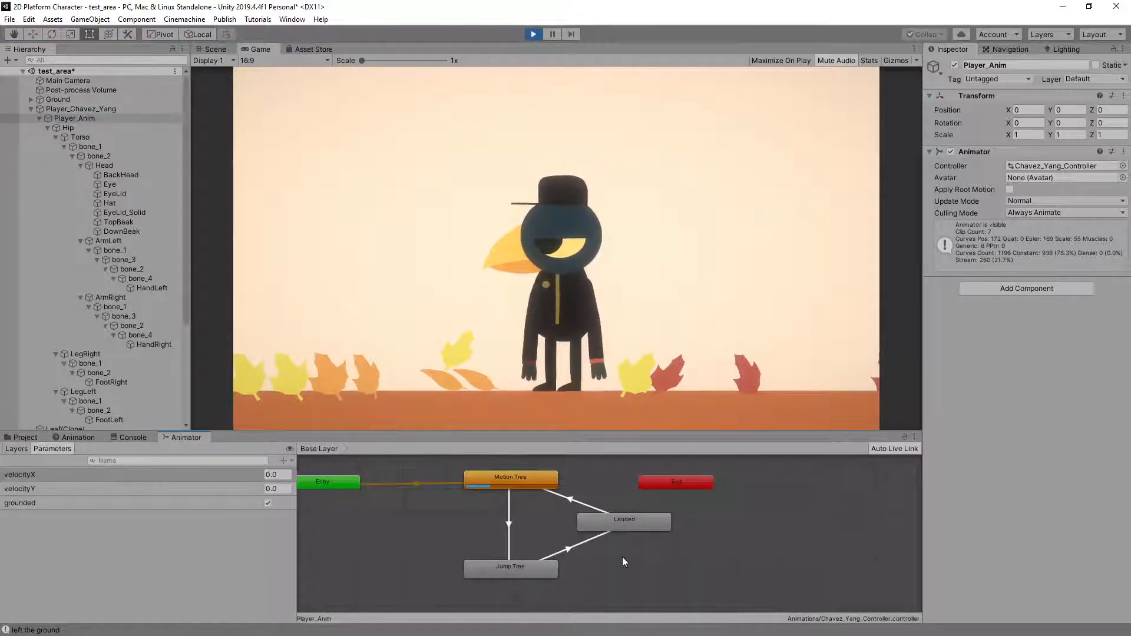
click(569, 549)
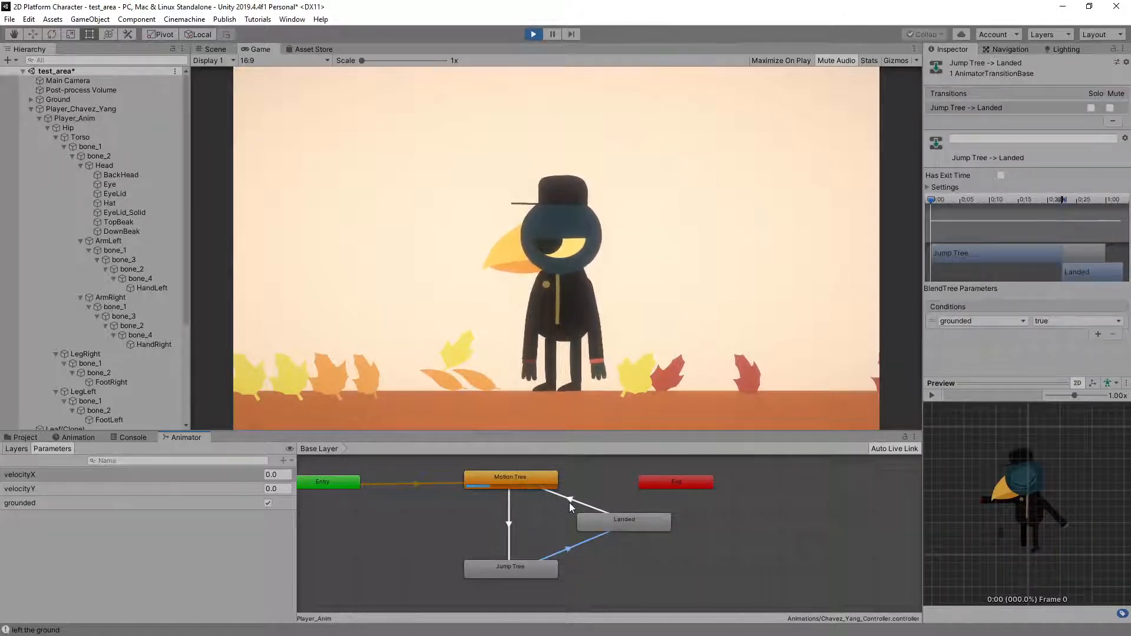
click(569, 500)
click(571, 547)
click(928, 188)
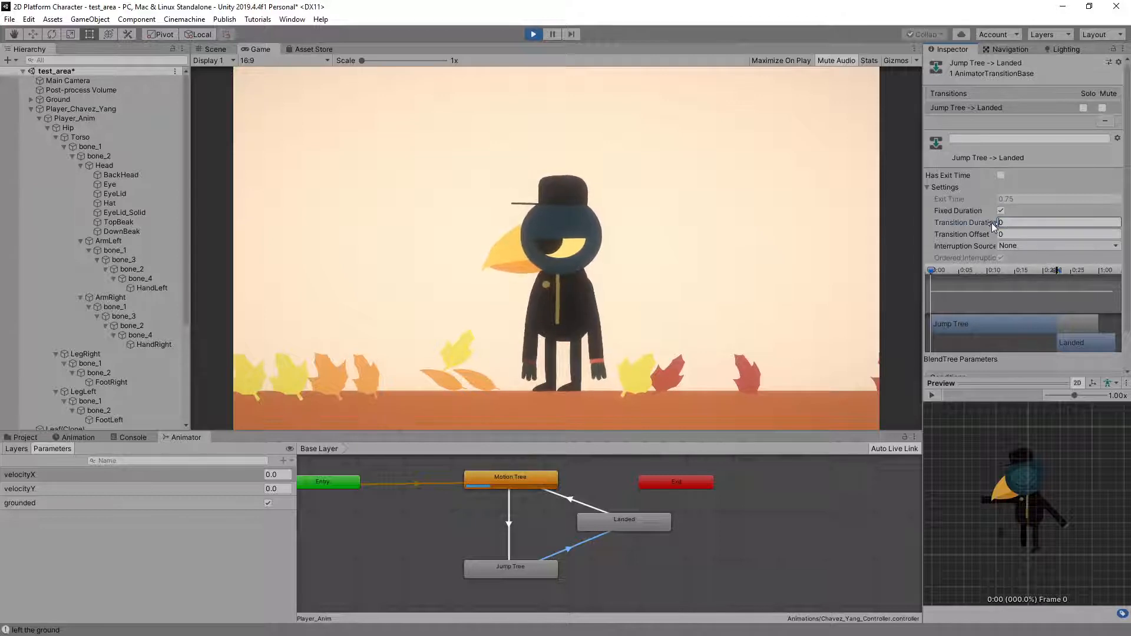
text(1)
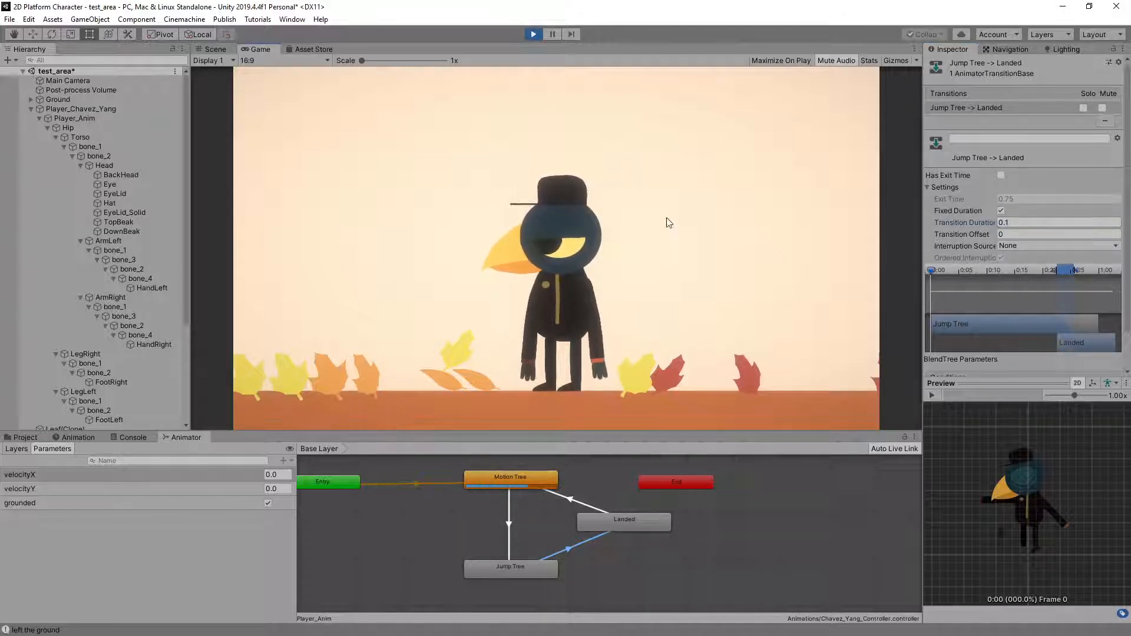
Play-test jumps on the spot and in both directions to examine the landing blend with the 0.1 duration
key(space)
key(space)
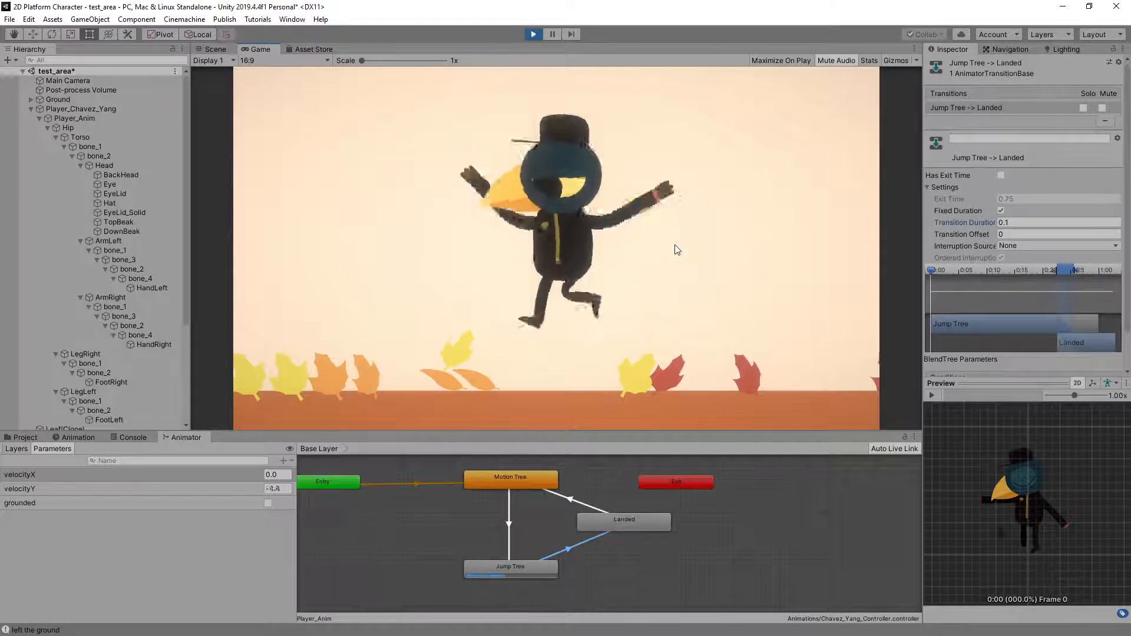
key(a)
key(space)
key(space)
key(d)
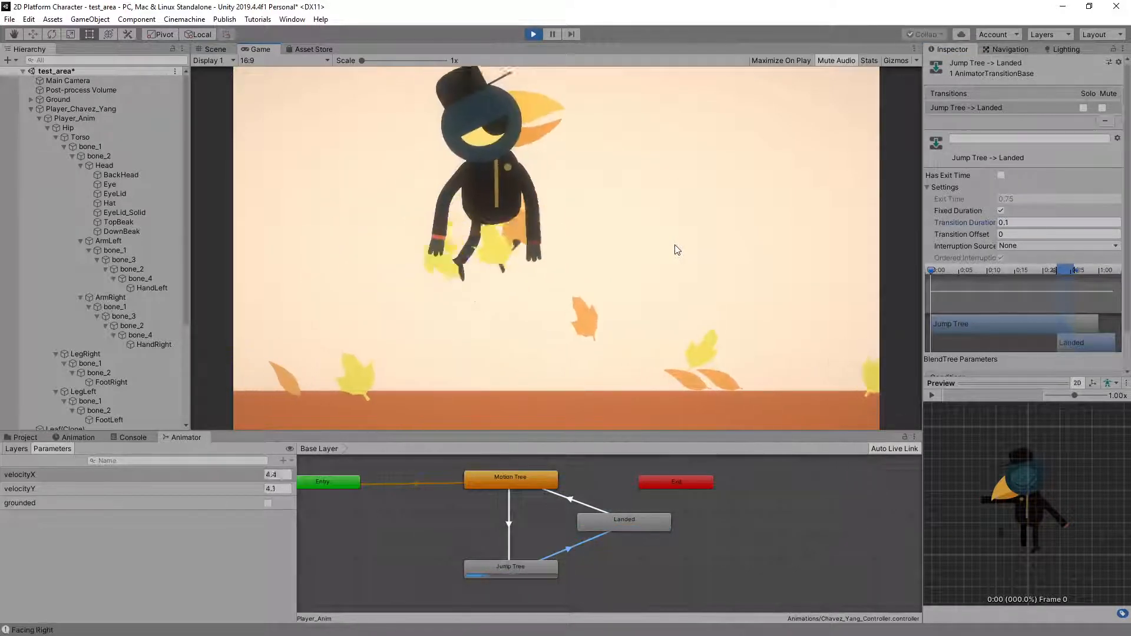
key(space)
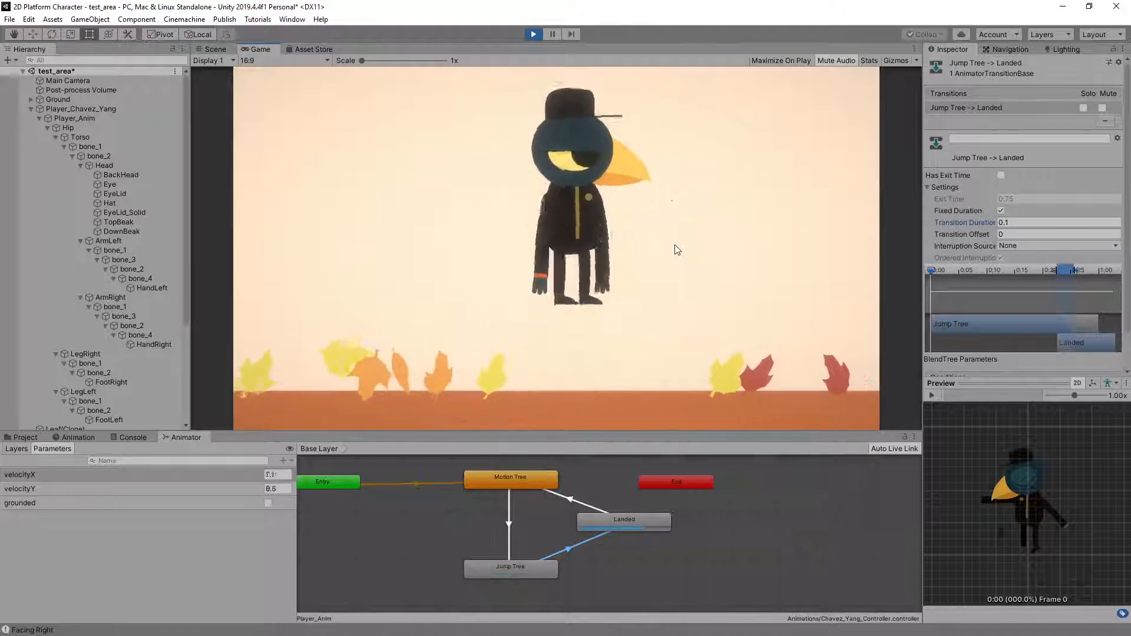
key(d)
key(a)
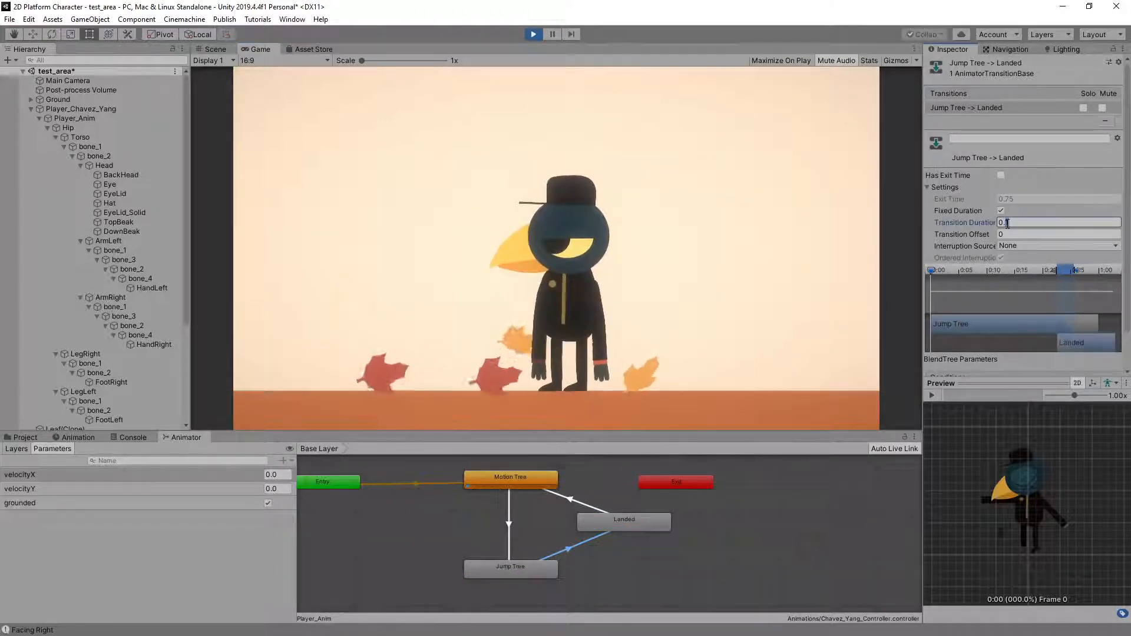
Try a transition duration of 0.2 on Jump Tree -> Landed and play-test standing and running jumps in both directions
click(708, 234)
key(space)
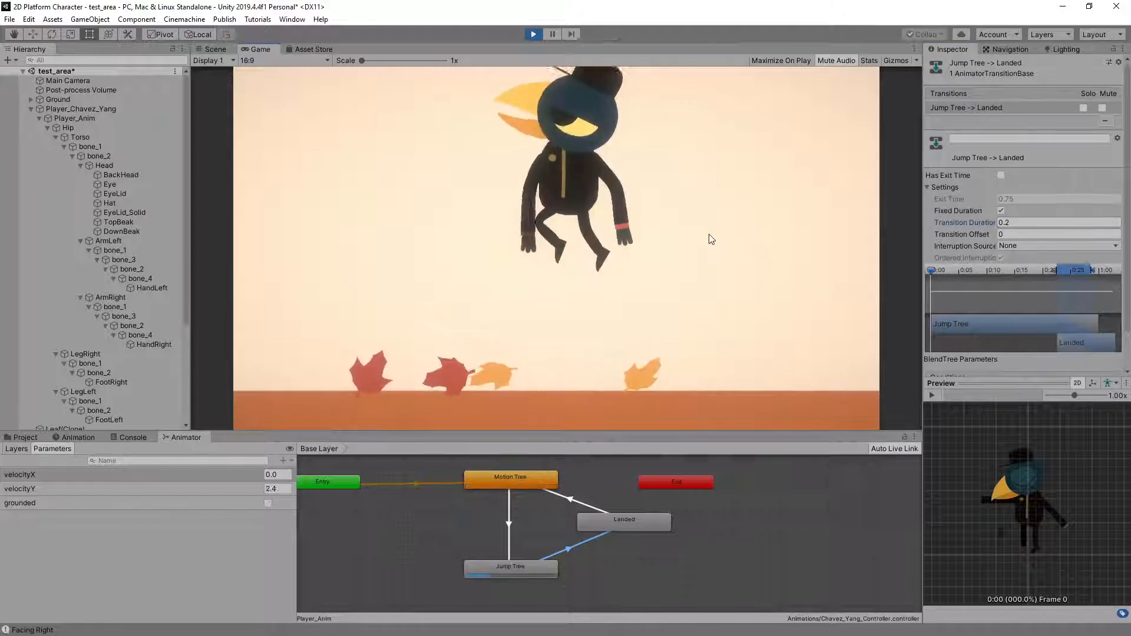
key(a)
key(space)
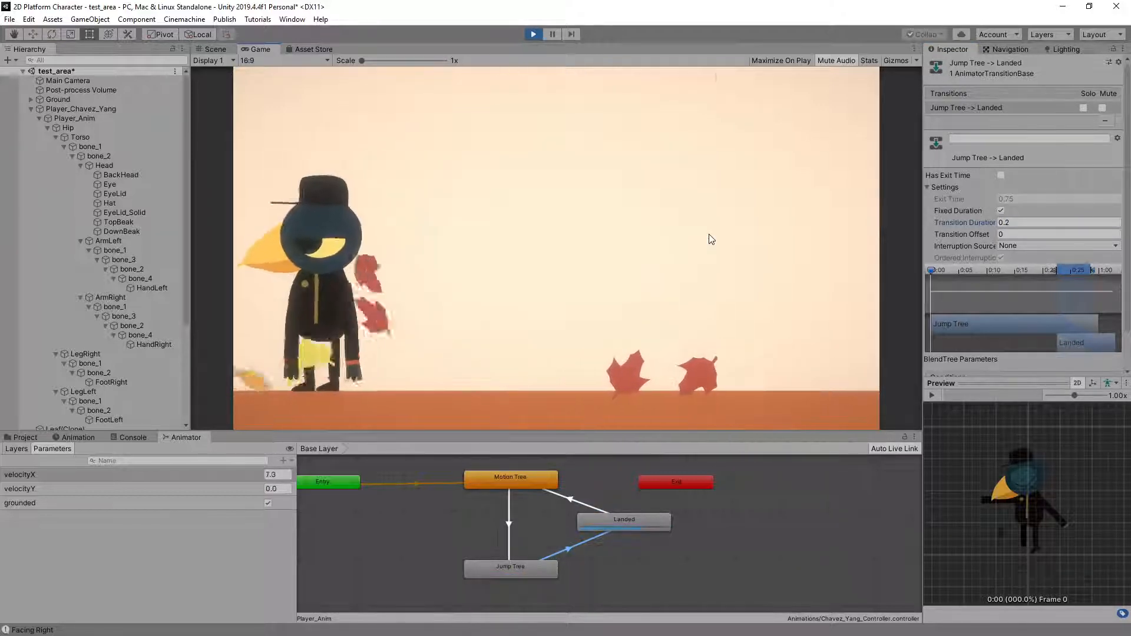
key(d)
key(space)
key(space)
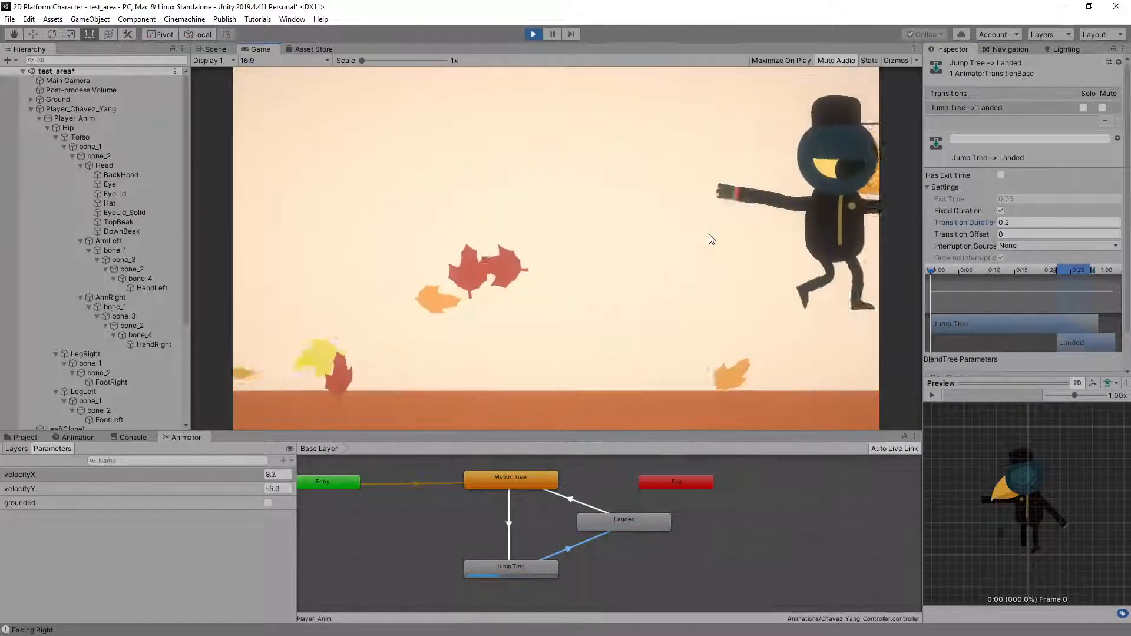
key(a)
key(space)
key(space)
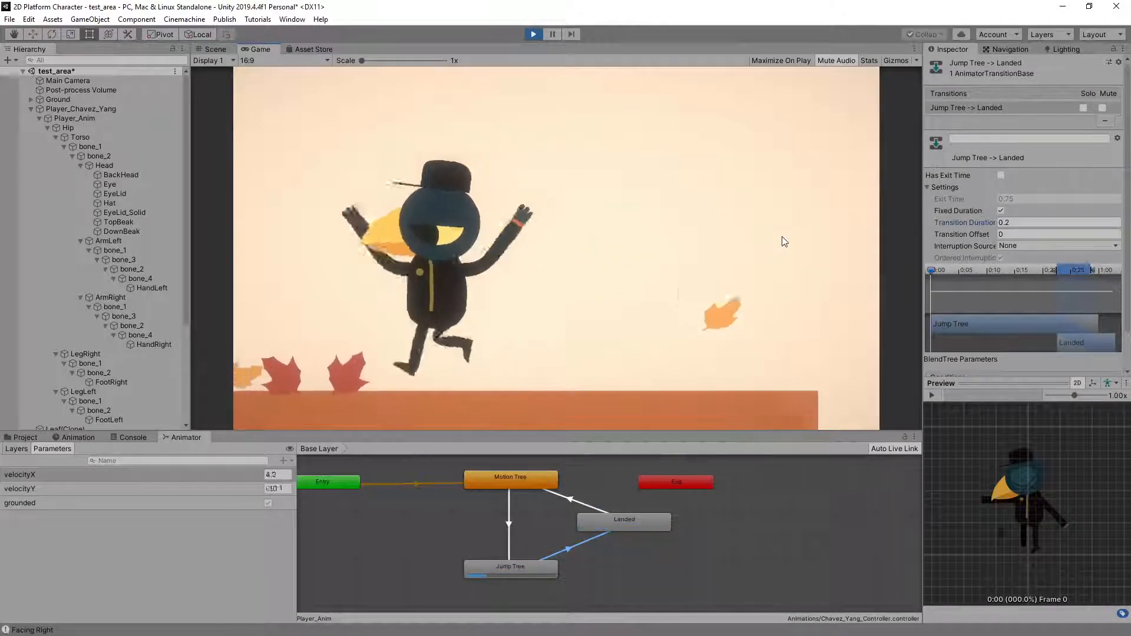
key(space)
key(space)
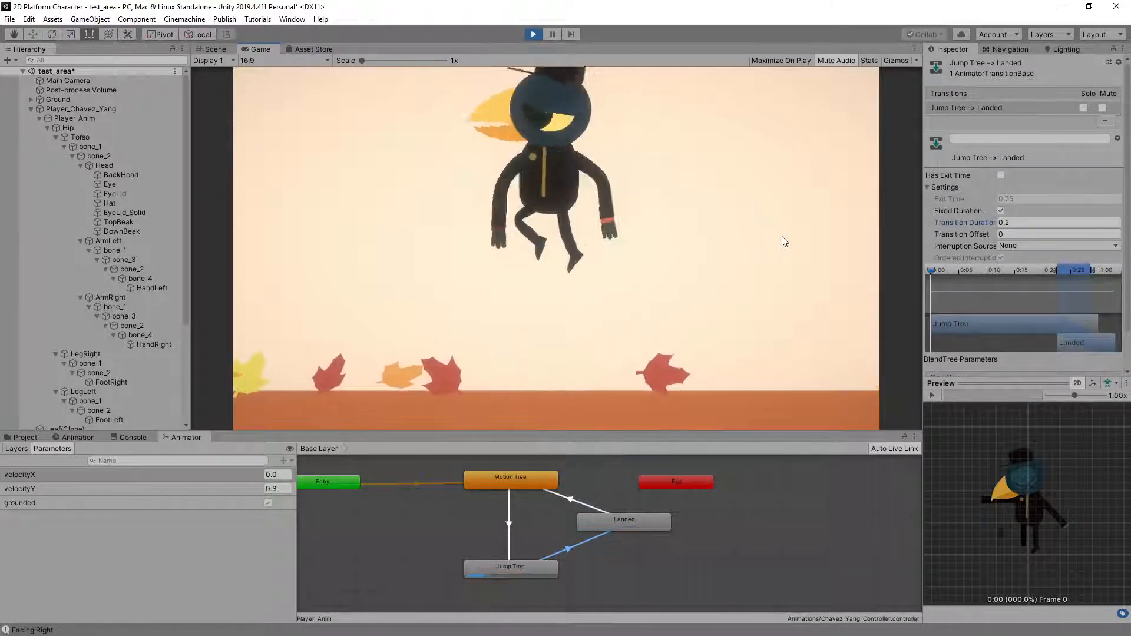
key(space)
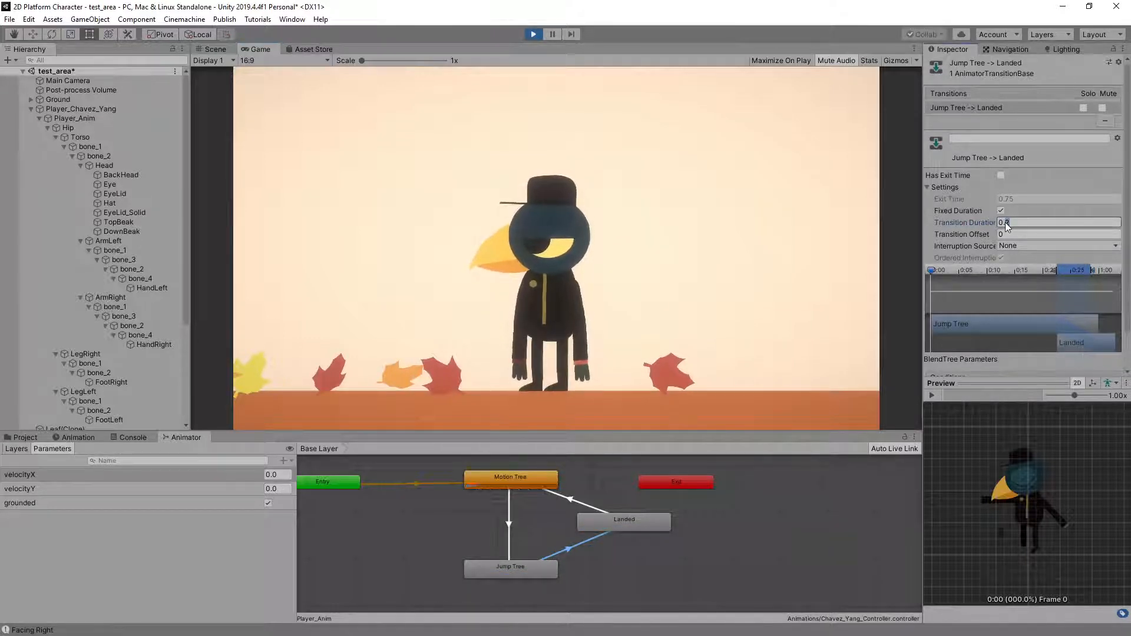
Set the transition duration of Jump Tree -> Landed to 0
click(987, 225)
text(0)
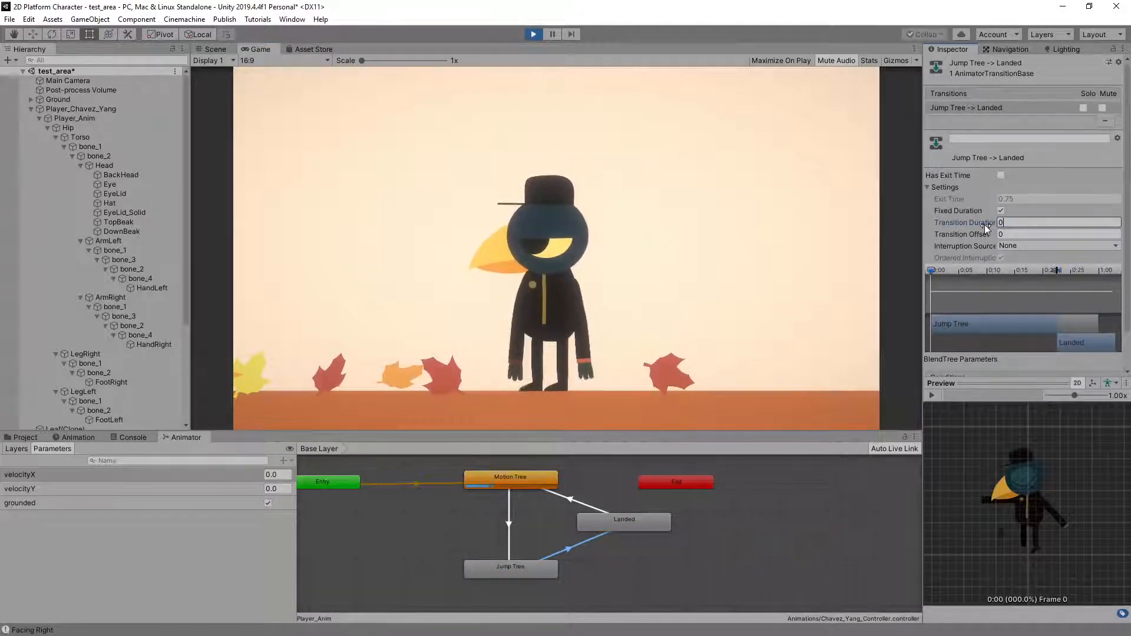
click(677, 236)
Play-test repeated jumps on the spot and in both directions to examine the landing with no transition blend
key(space)
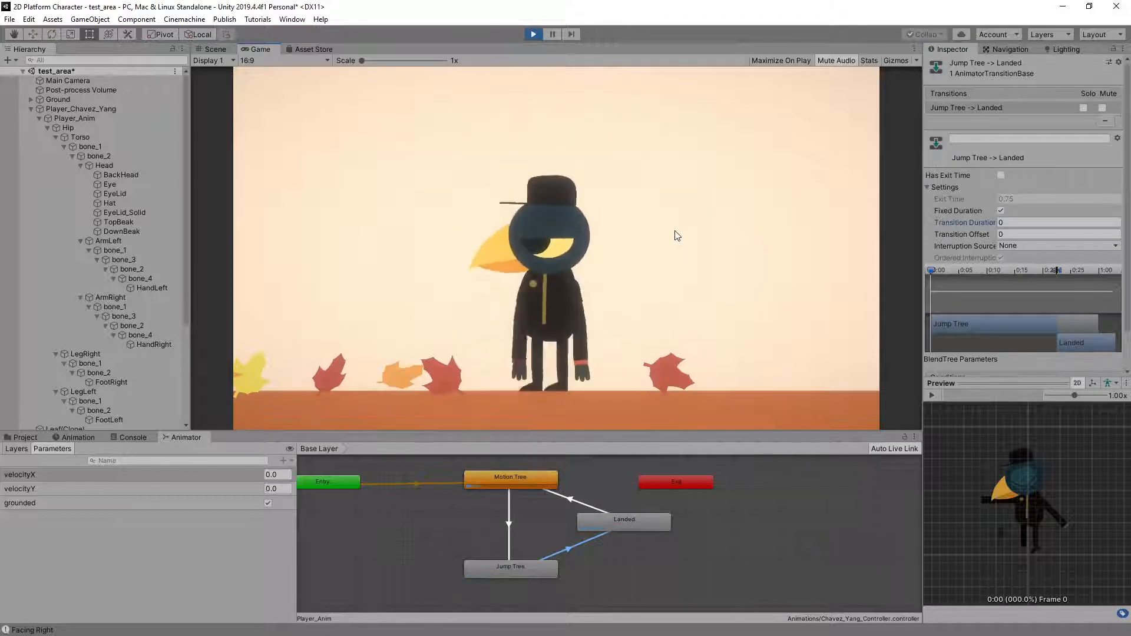
key(space)
key(space)
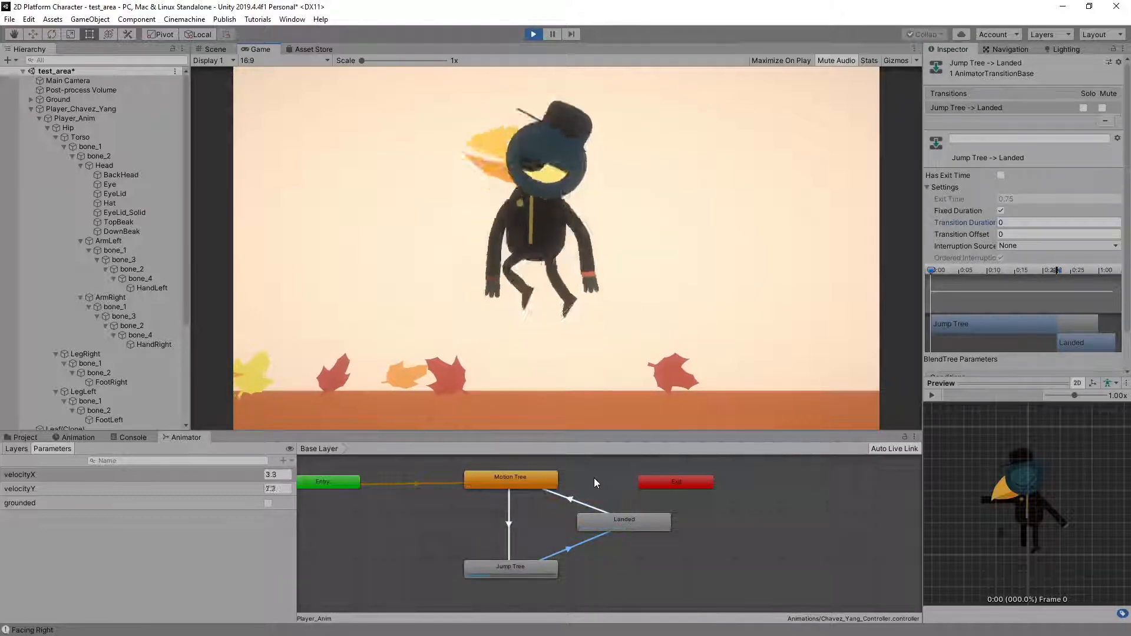
key(a)
key(d)
key(space)
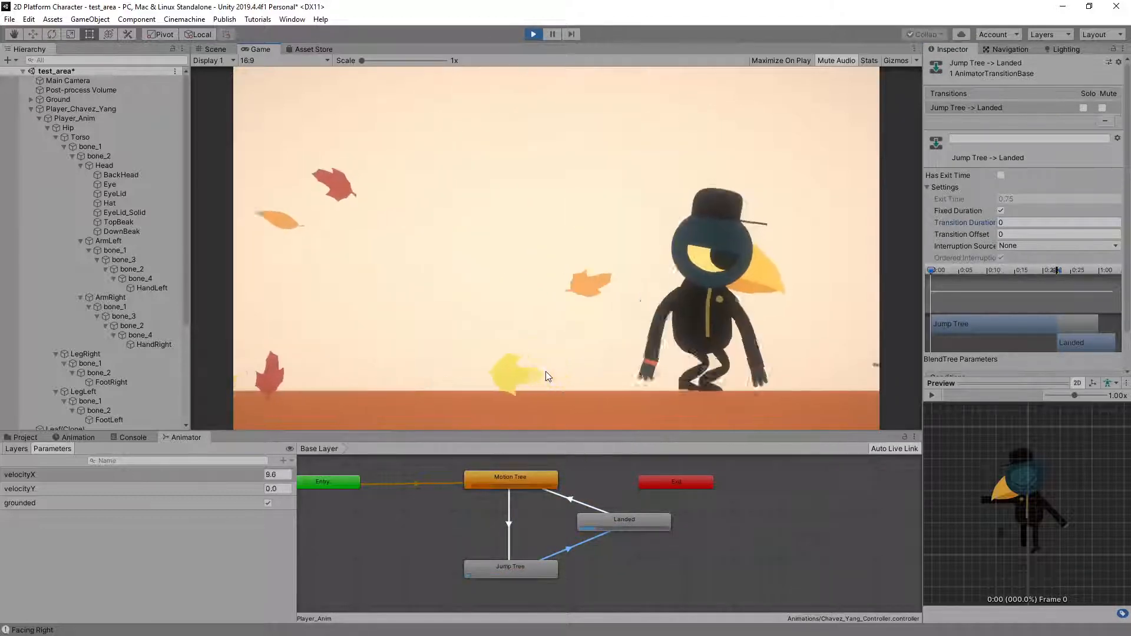
key(space)
key(a)
key(space)
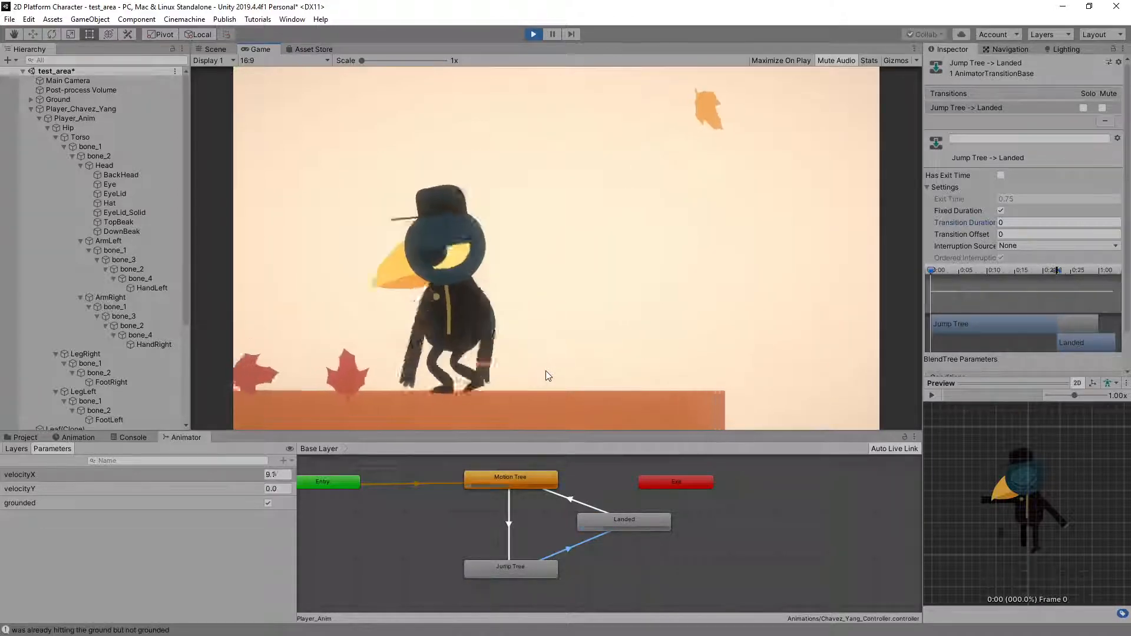
key(space)
key(d)
key(space)
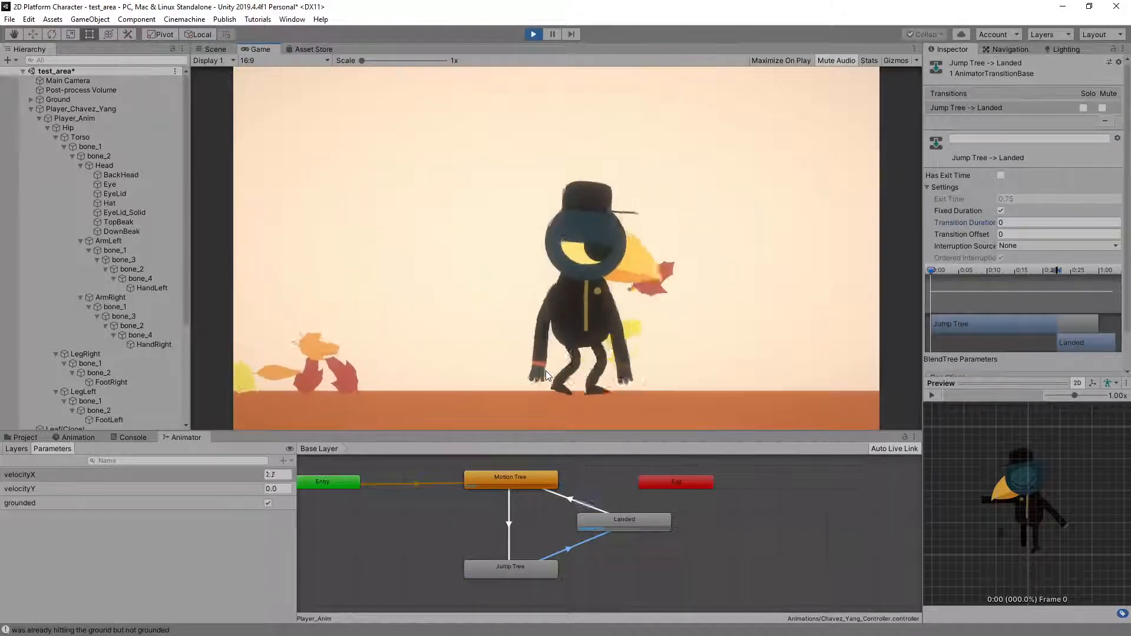
Inspect the Landed -> Motion Tree transition settings and play-test running jumps in both directions to examine the recovery after landing
click(571, 500)
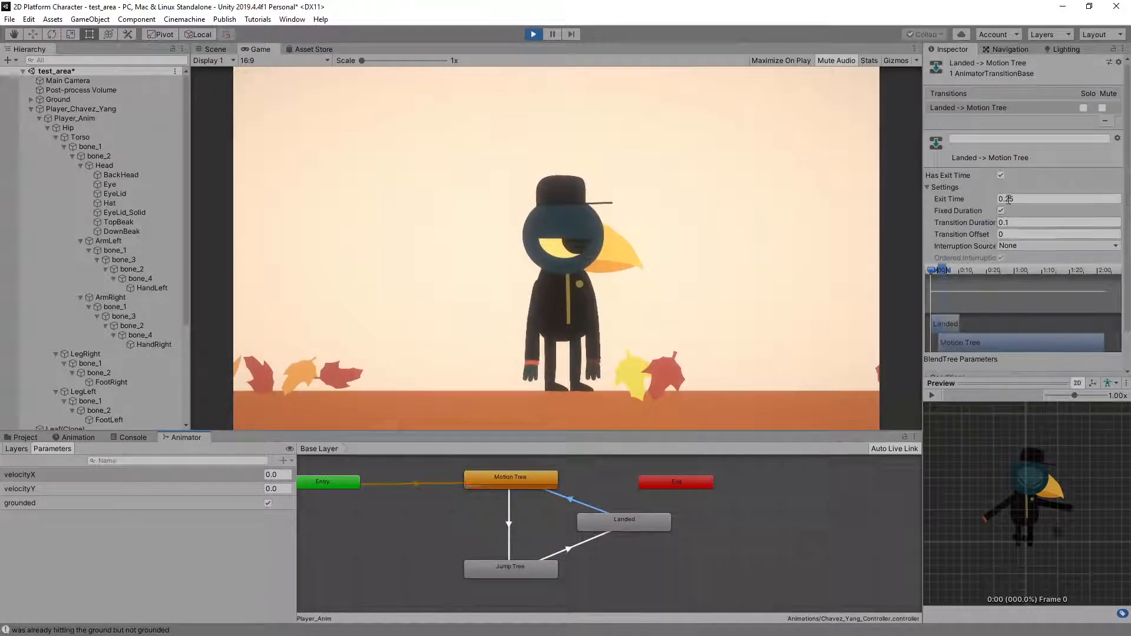
click(725, 216)
key(space)
key(d)
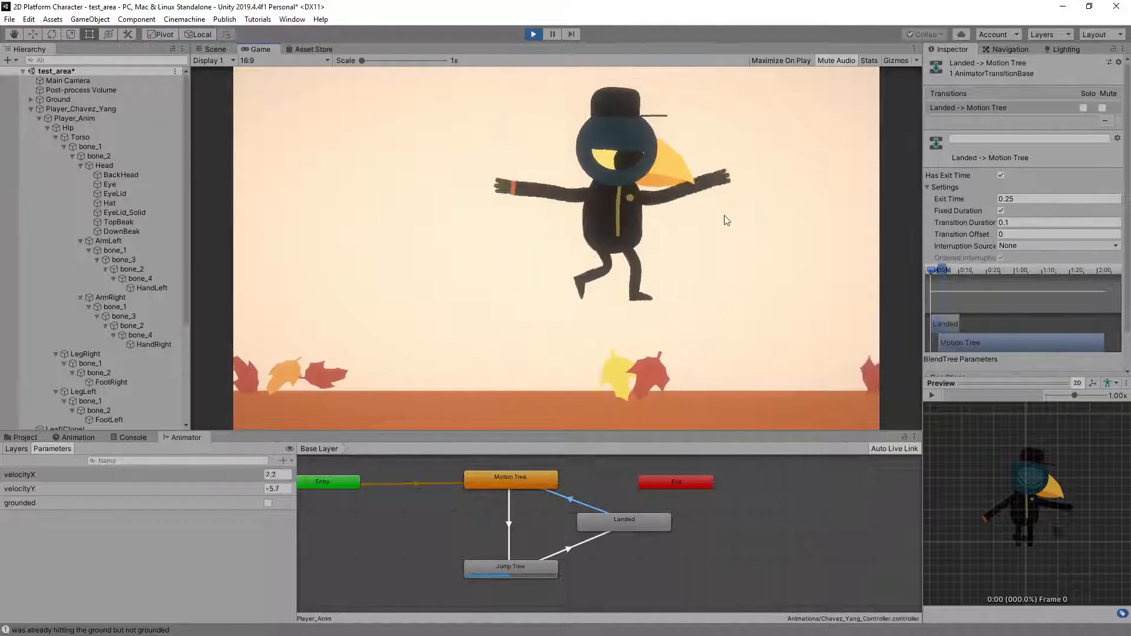
key(space)
key(space)
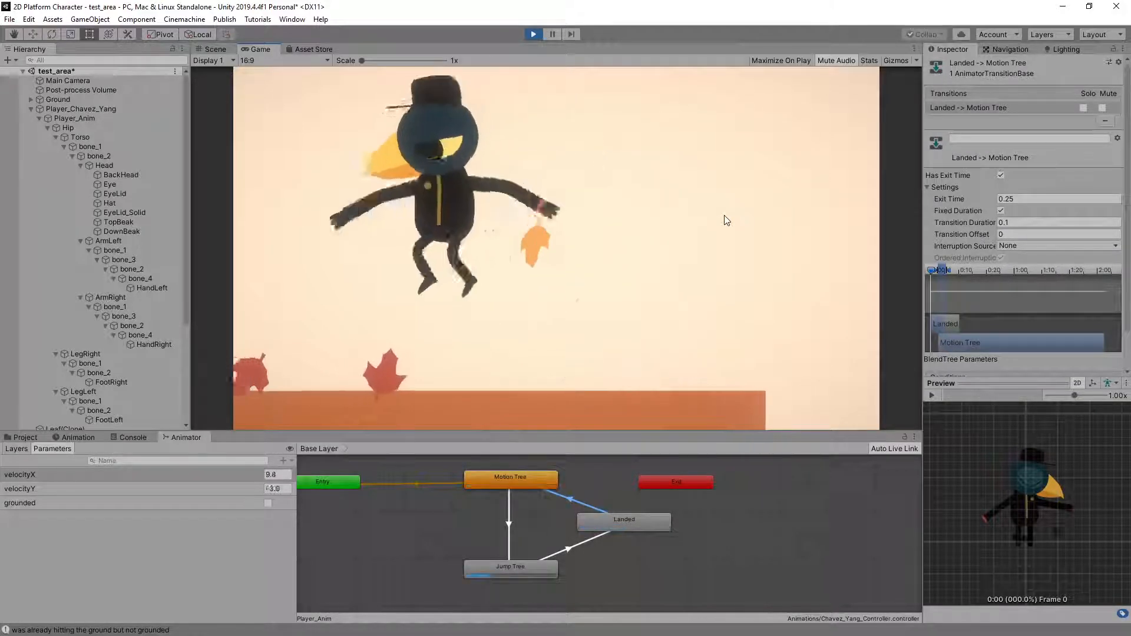
key(space)
key(Right)
key(space)
key(space)
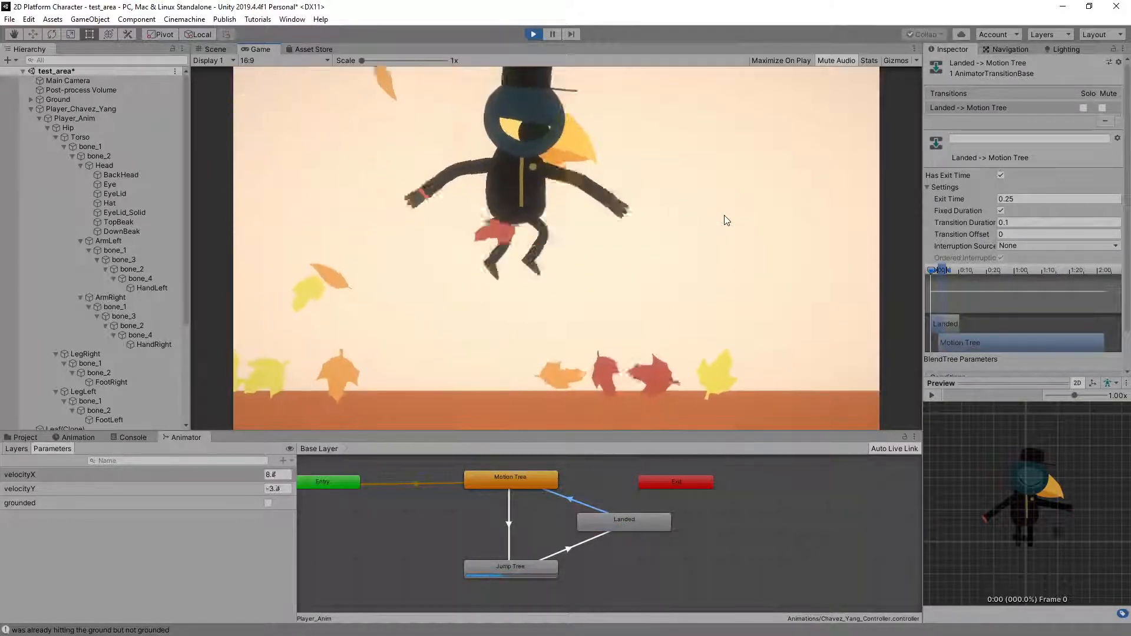
key(space)
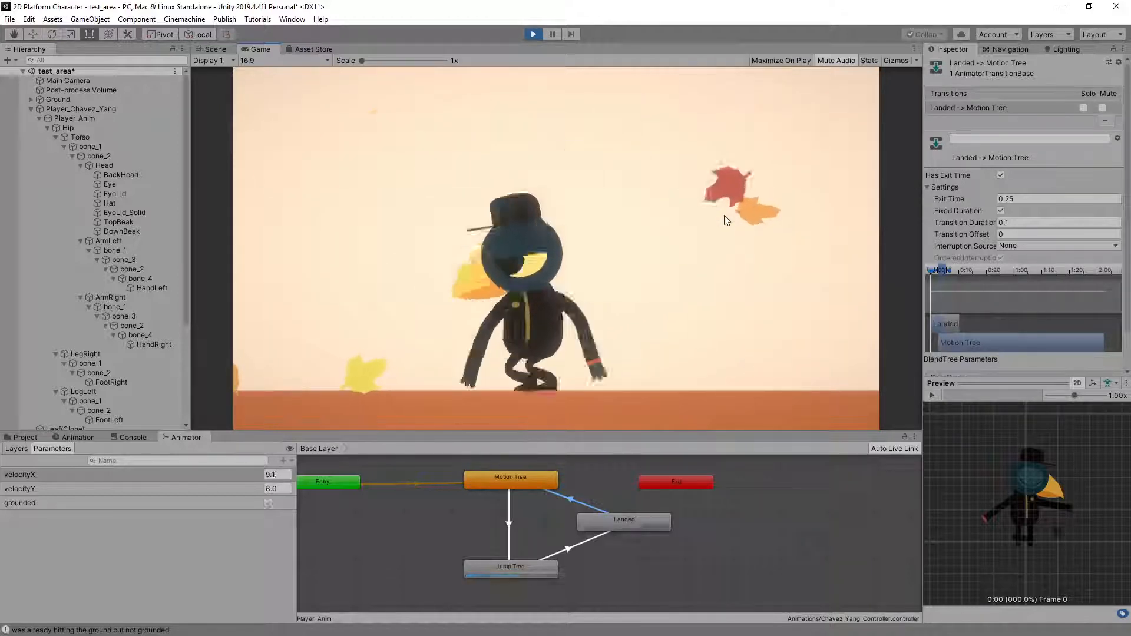
key(space)
key(Right)
key(space)
key(space)
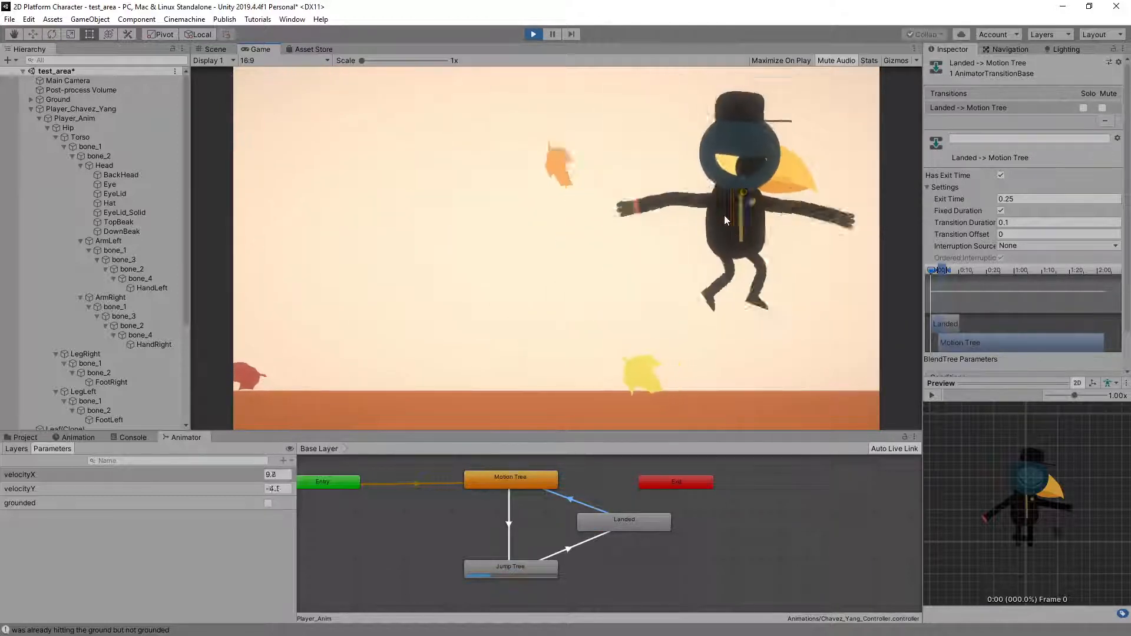
key(Left)
key(space)
key(space)
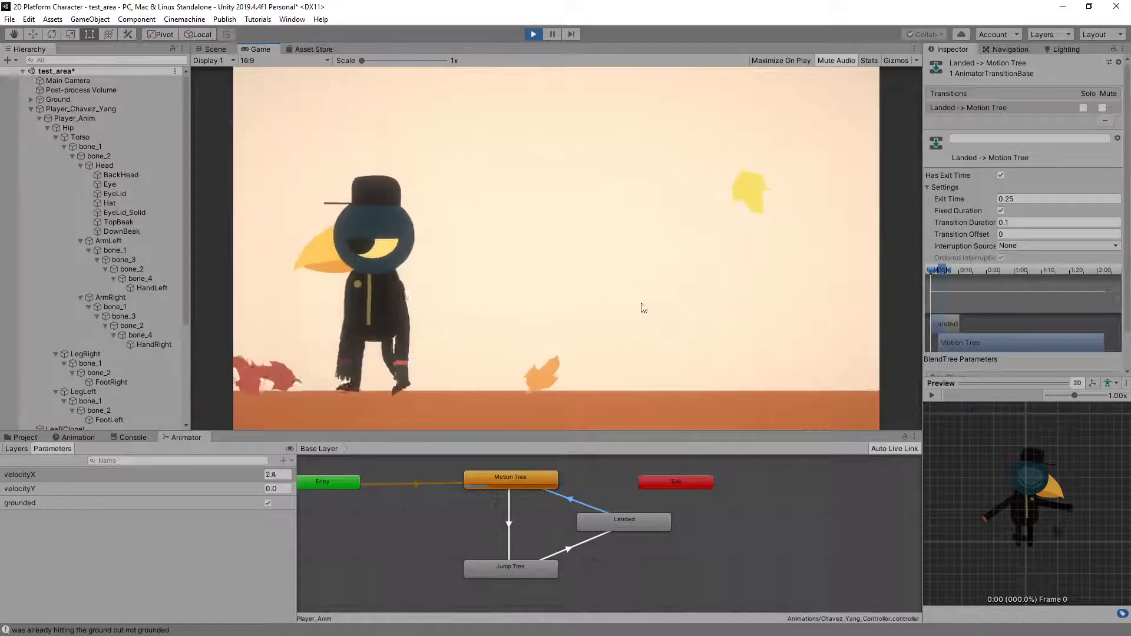
key(Right)
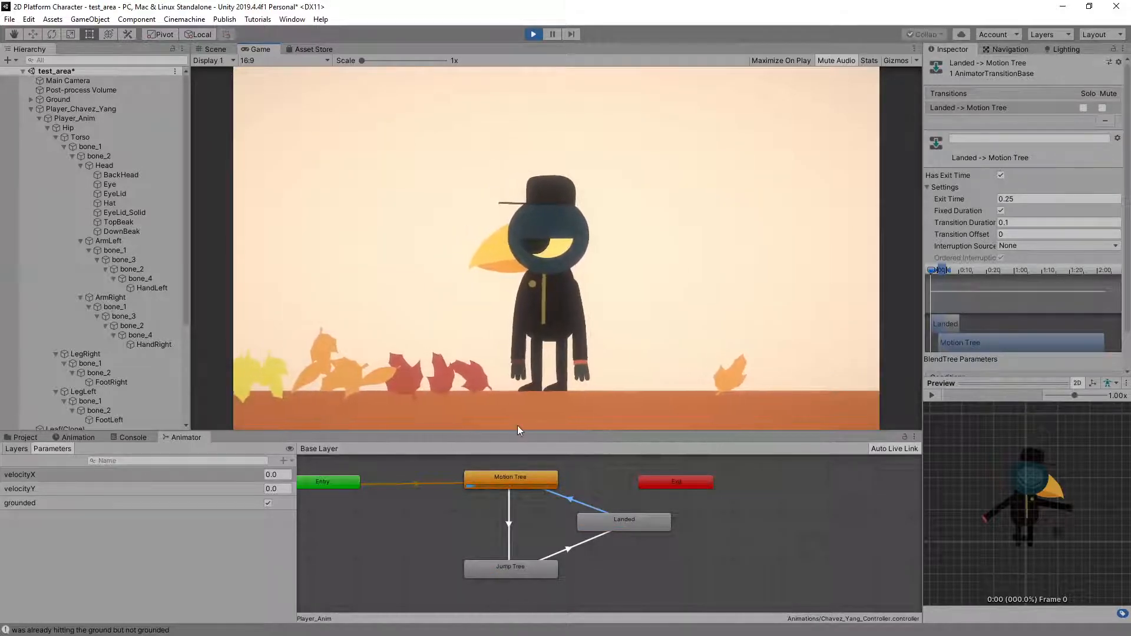
key(space)
key(Left)
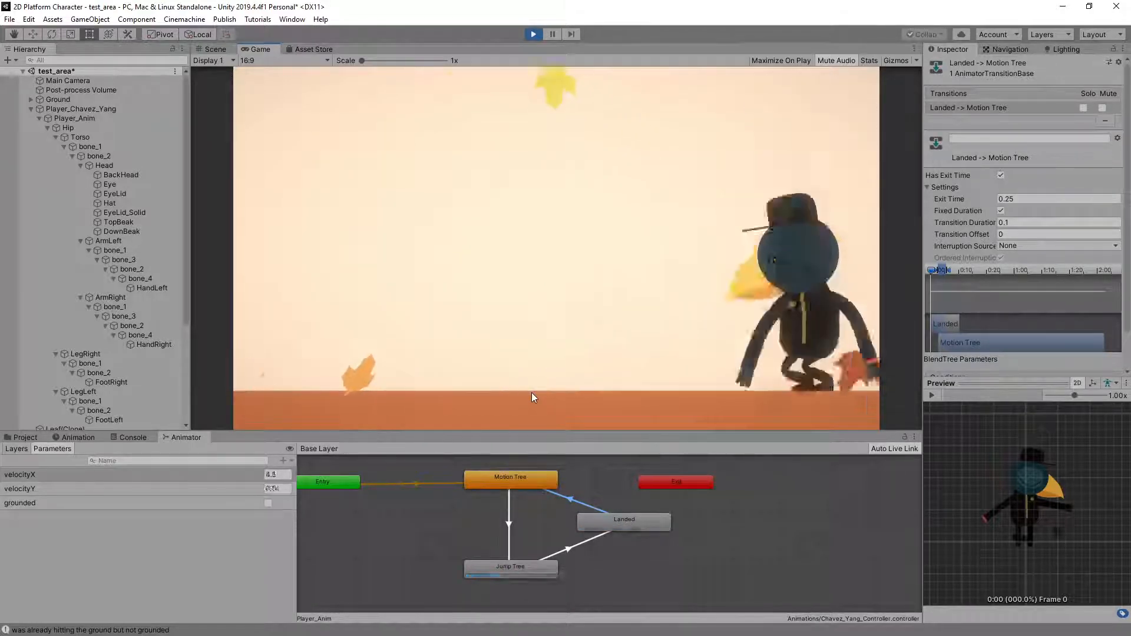
key(space)
key(Right)
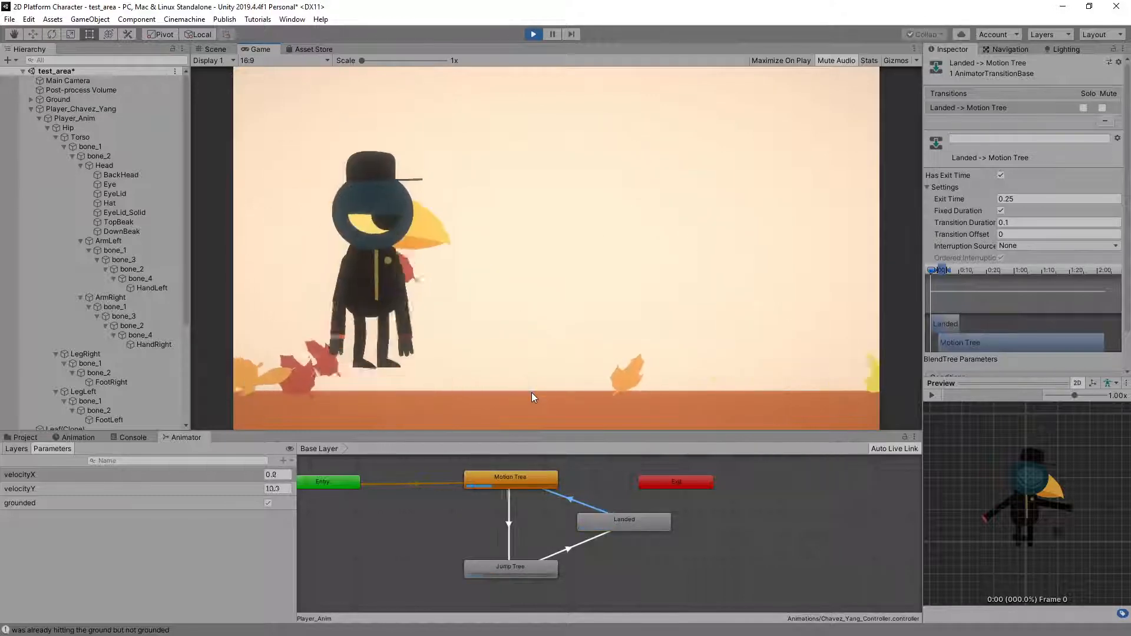
key(space)
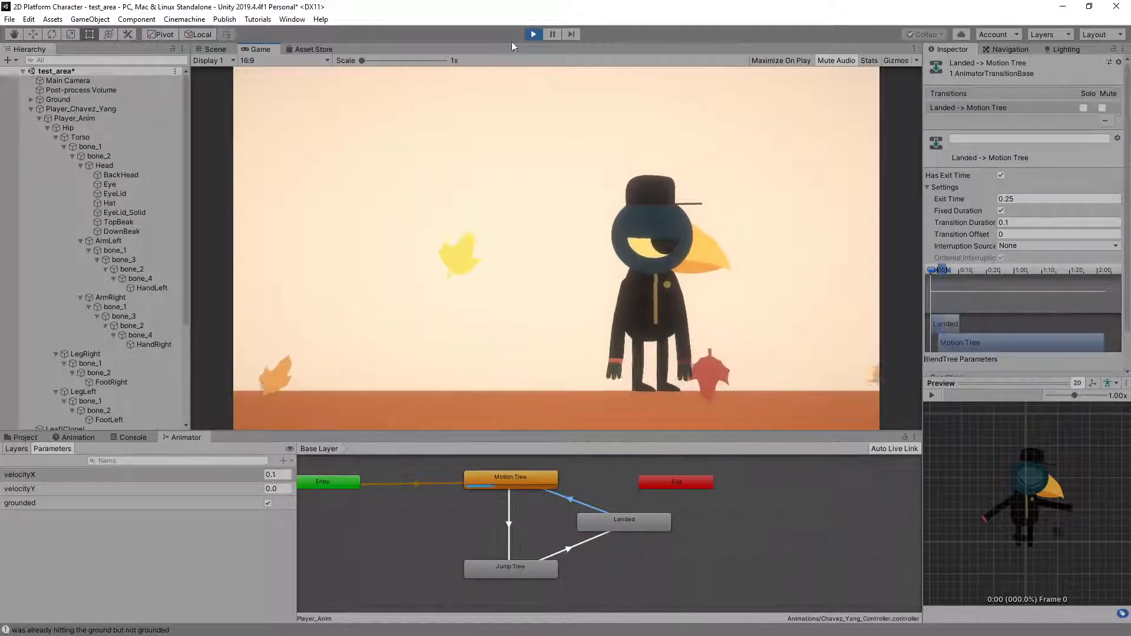
Stop play mode and delete the bird-headed player character from the test_area scene
click(532, 33)
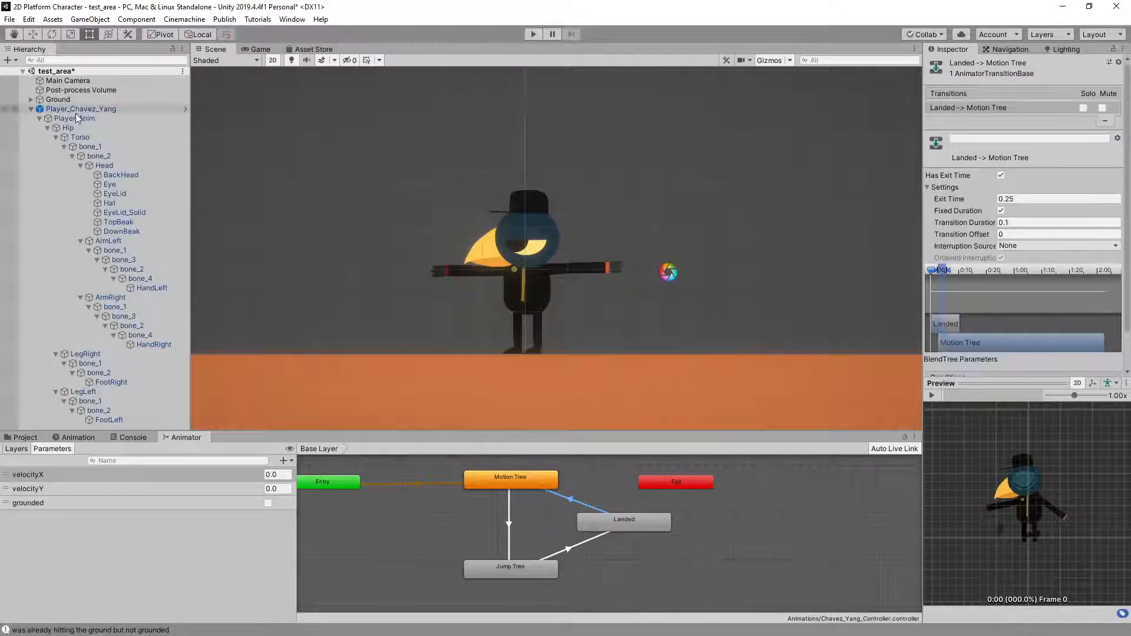
click(39, 118)
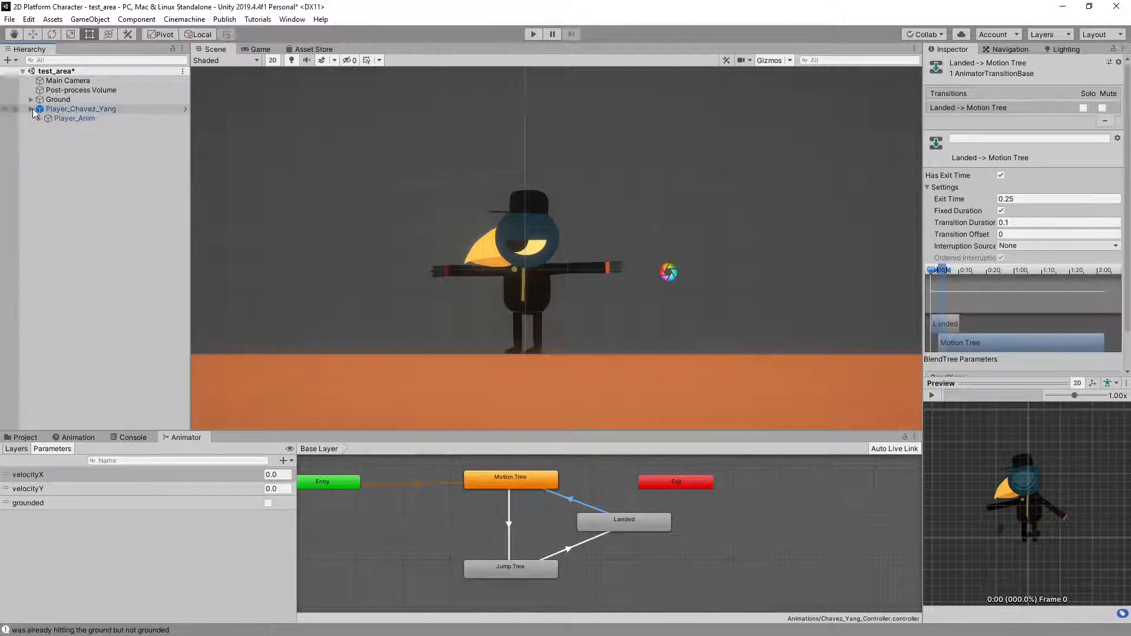
click(24, 437)
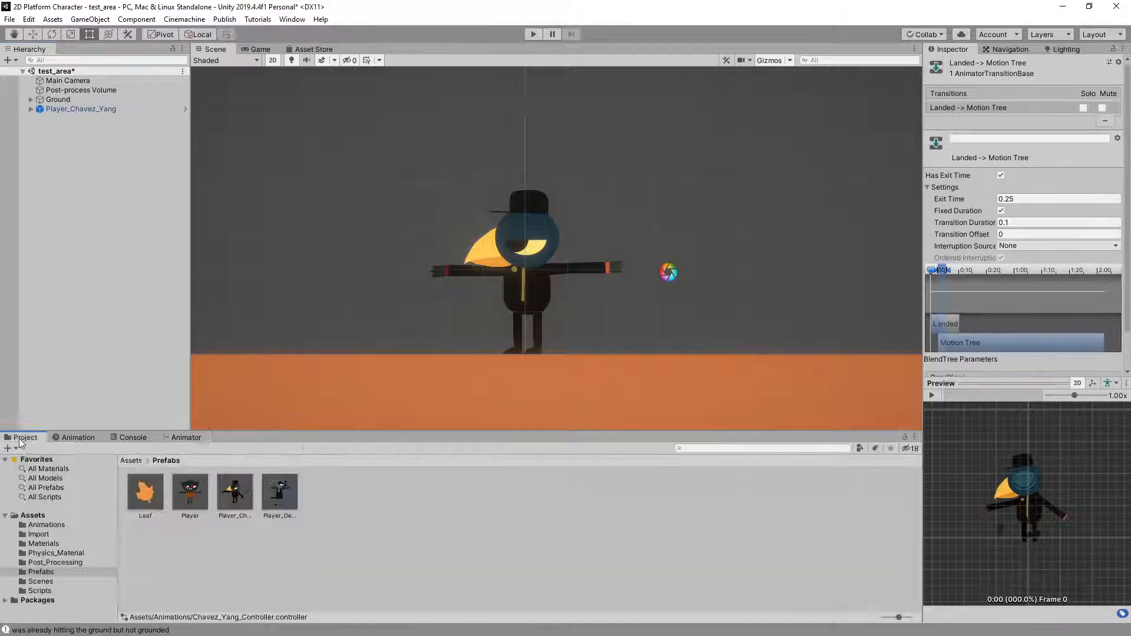
click(428, 500)
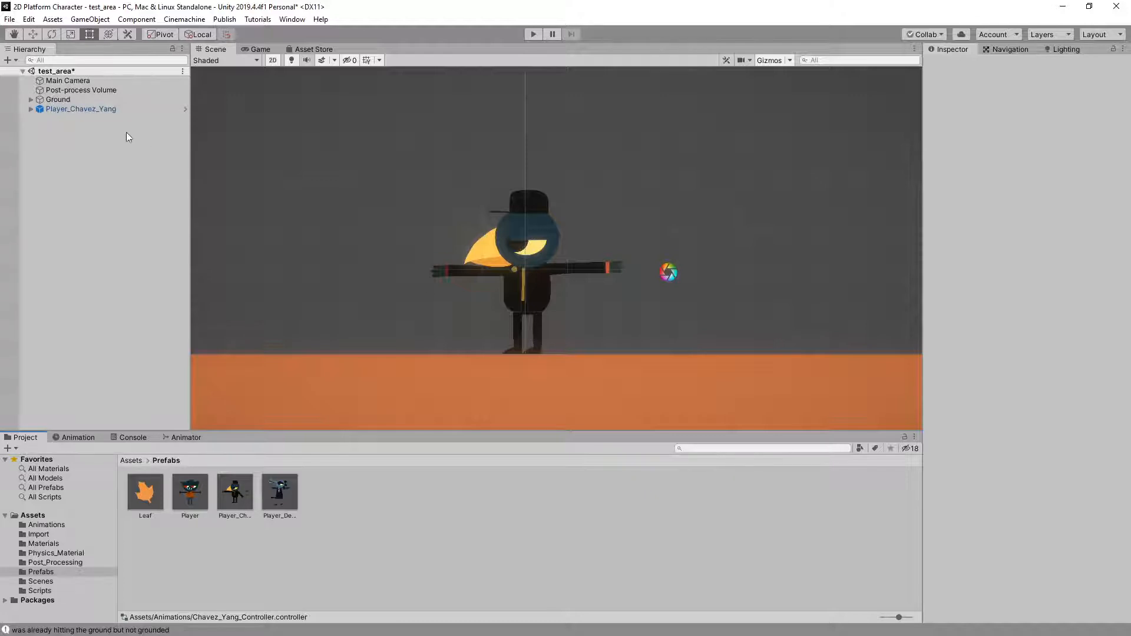
click(97, 110)
key(Delete)
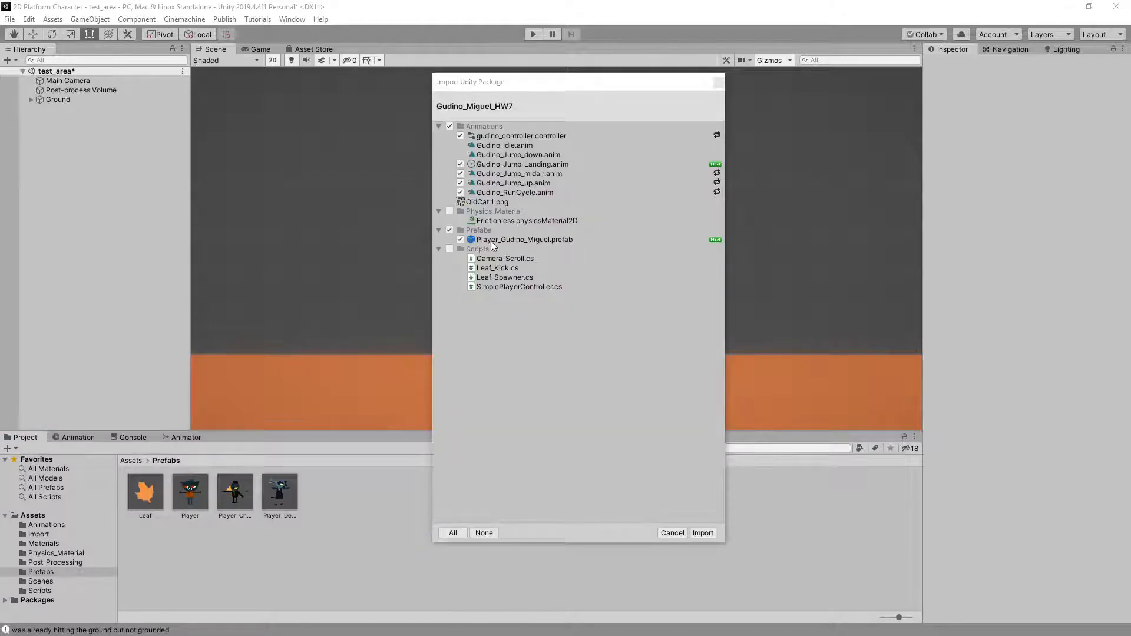
Import the next student's HW7 package with its preselected assets and add the newly imported cat player prefab to the scene
click(703, 533)
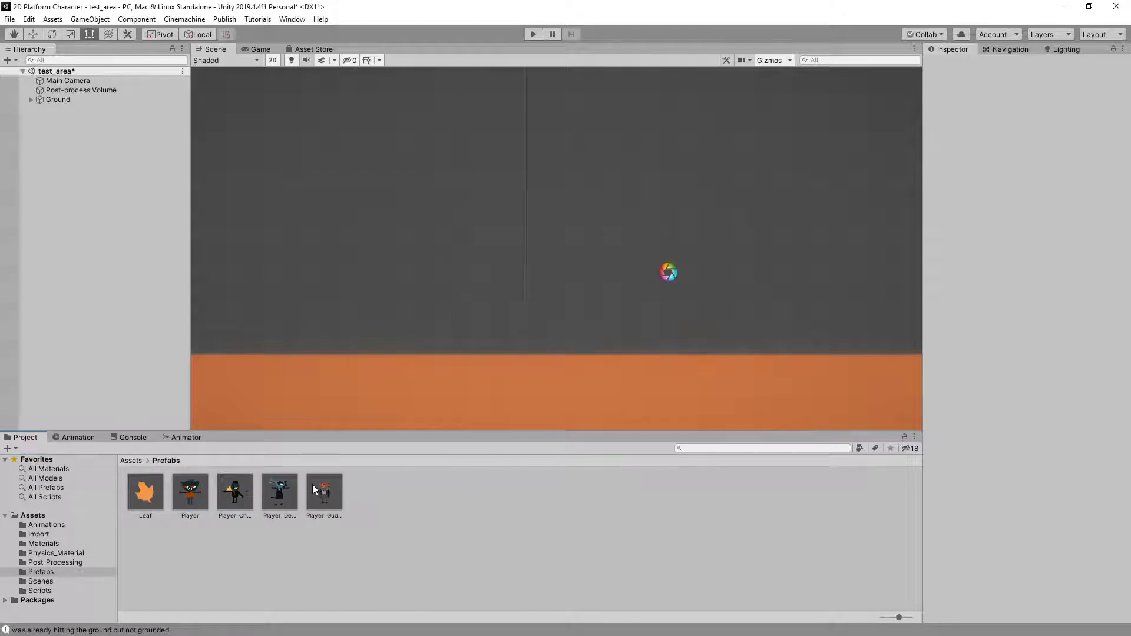
click(326, 497)
drag(327, 493, 67, 220)
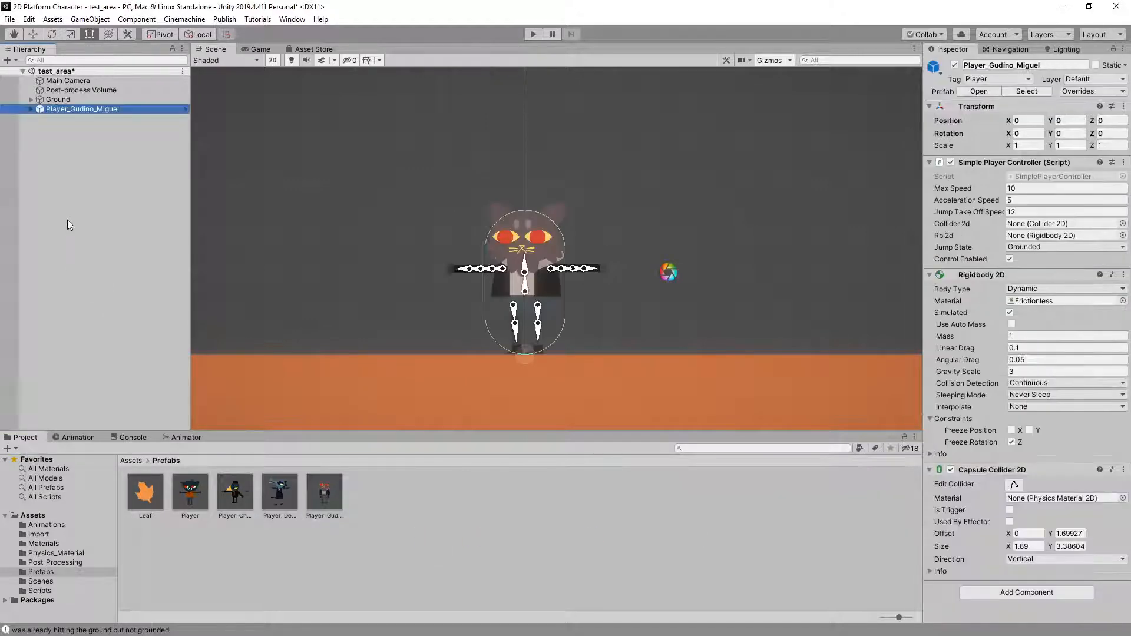
Start play mode and play-test the cat character's standing jumps to examine the idle, take-off and landing animations
click(531, 36)
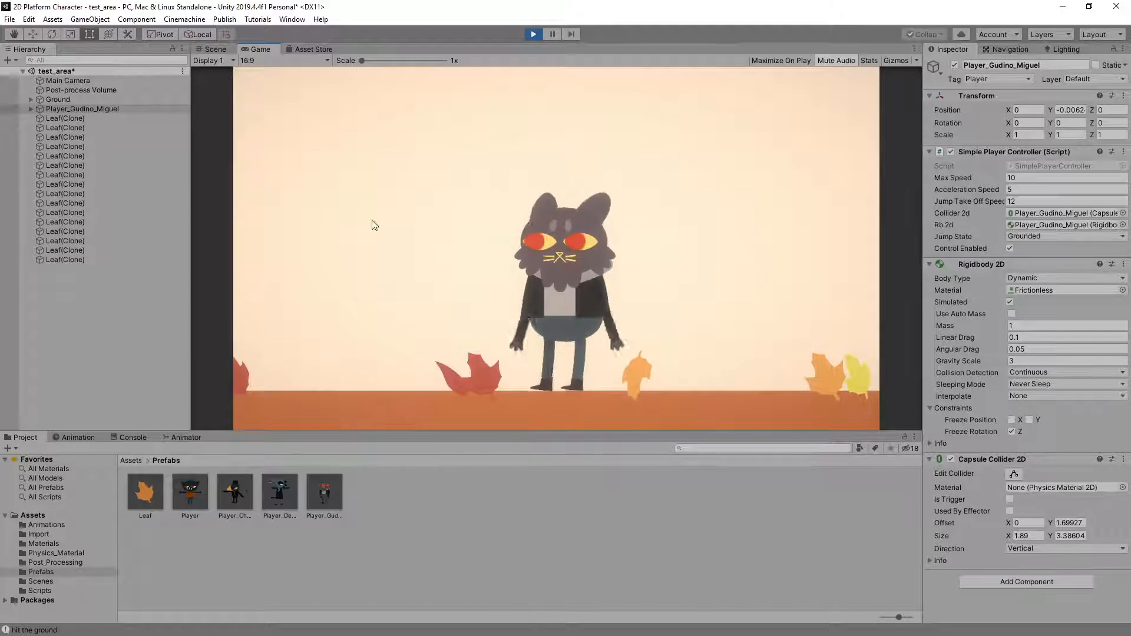
key(space)
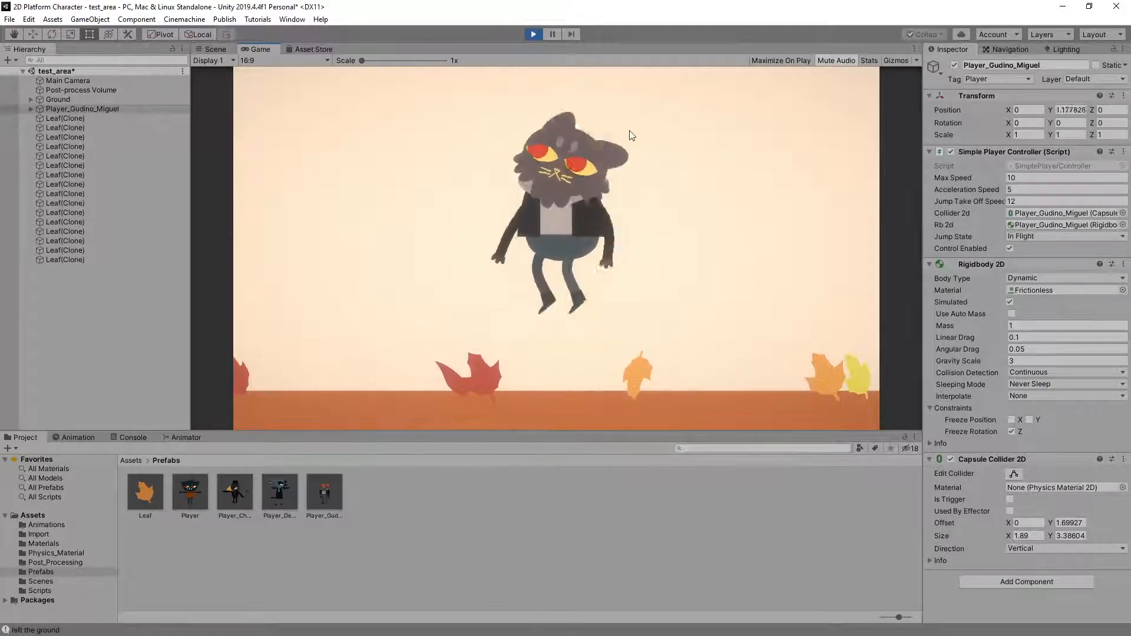
key(space)
key(space)
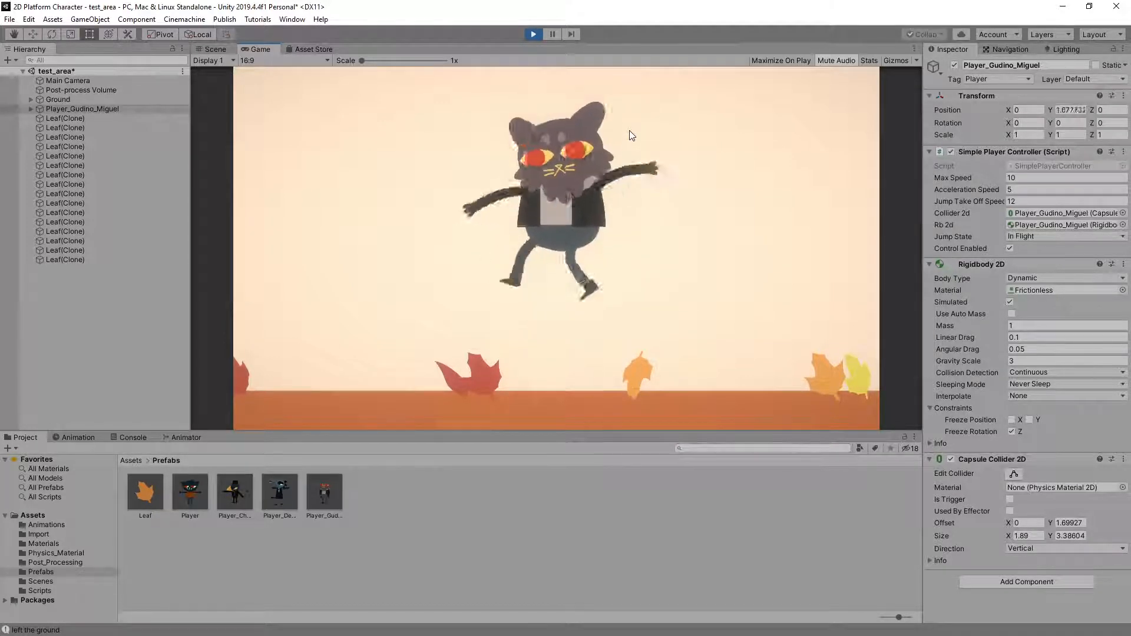
Play-test the cat character's running jumps in both directions to examine the run, mid-air and landing animations
key(Right)
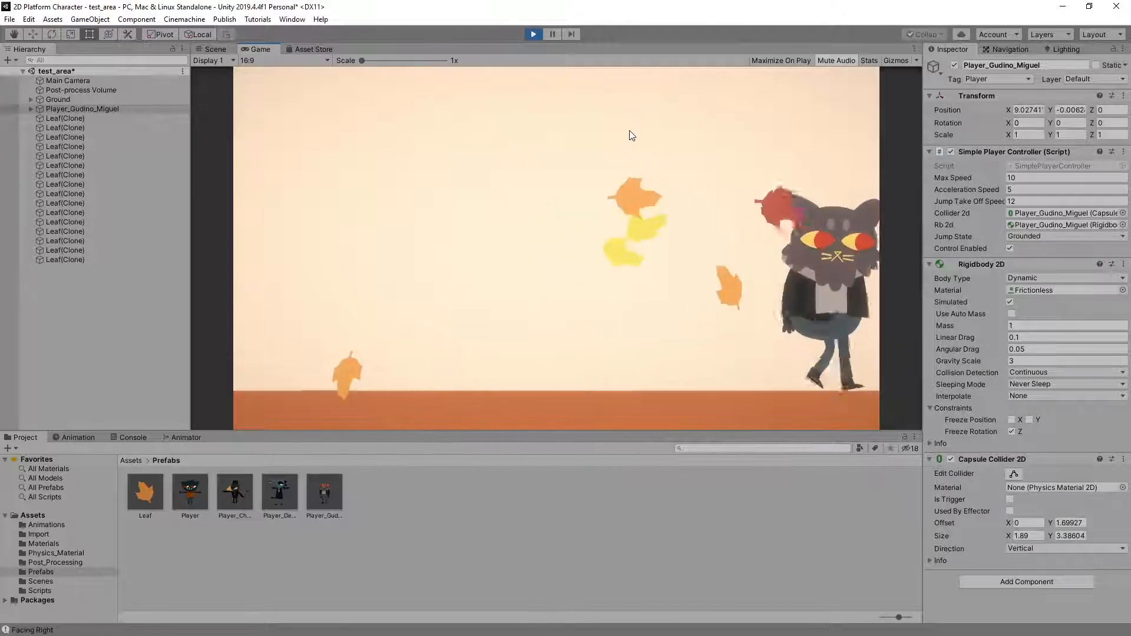
key(space)
key(Left)
key(space)
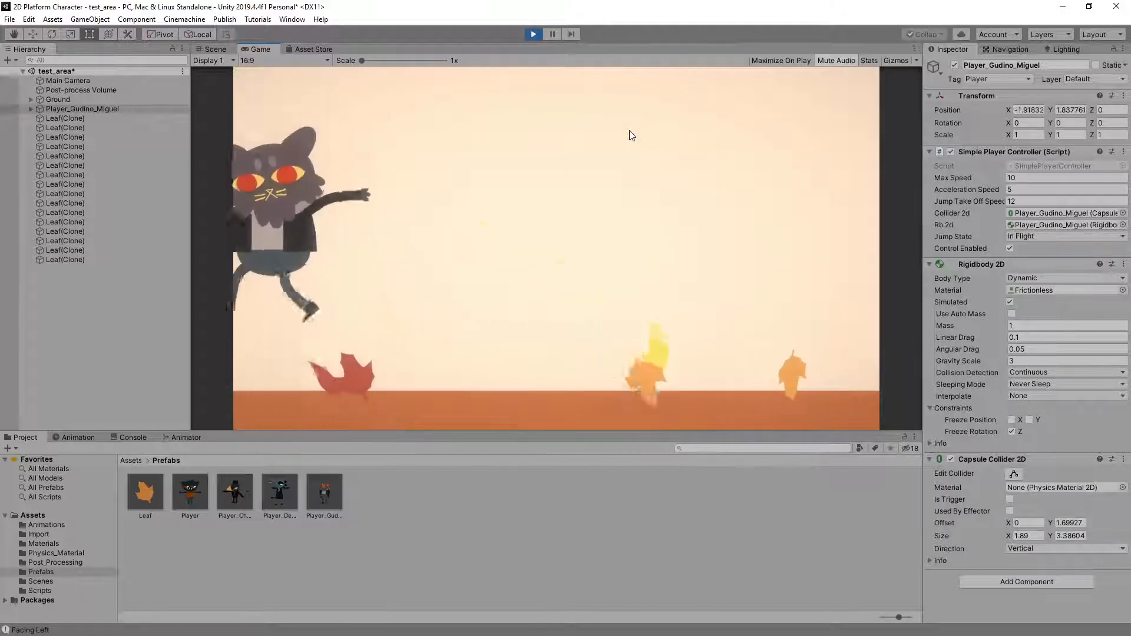
key(space)
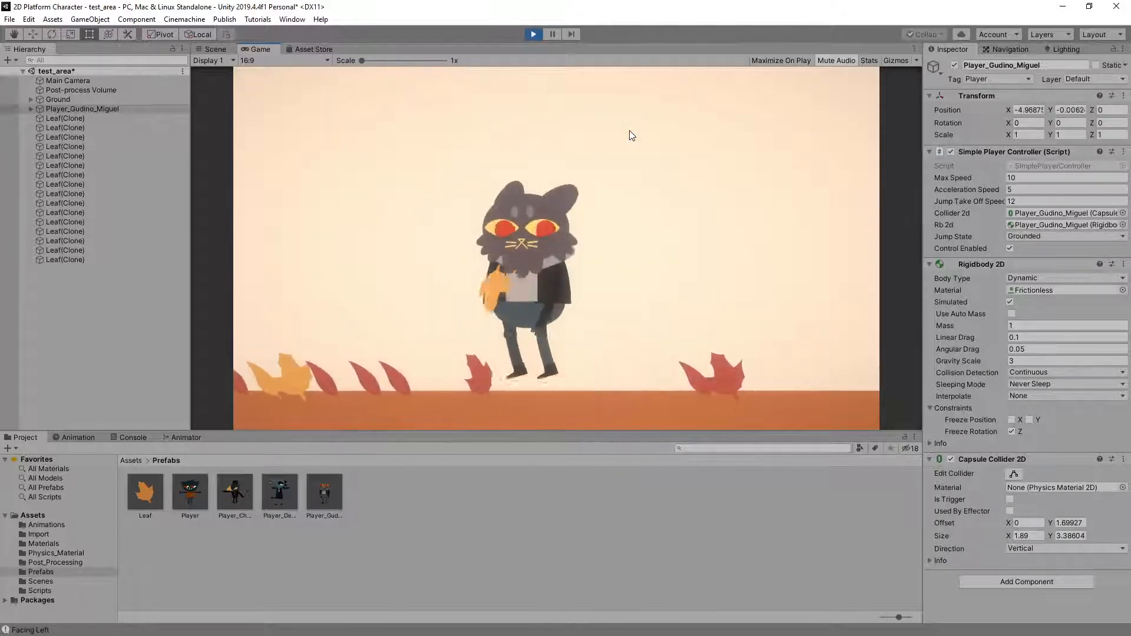
key(space)
key(space)
key(Right)
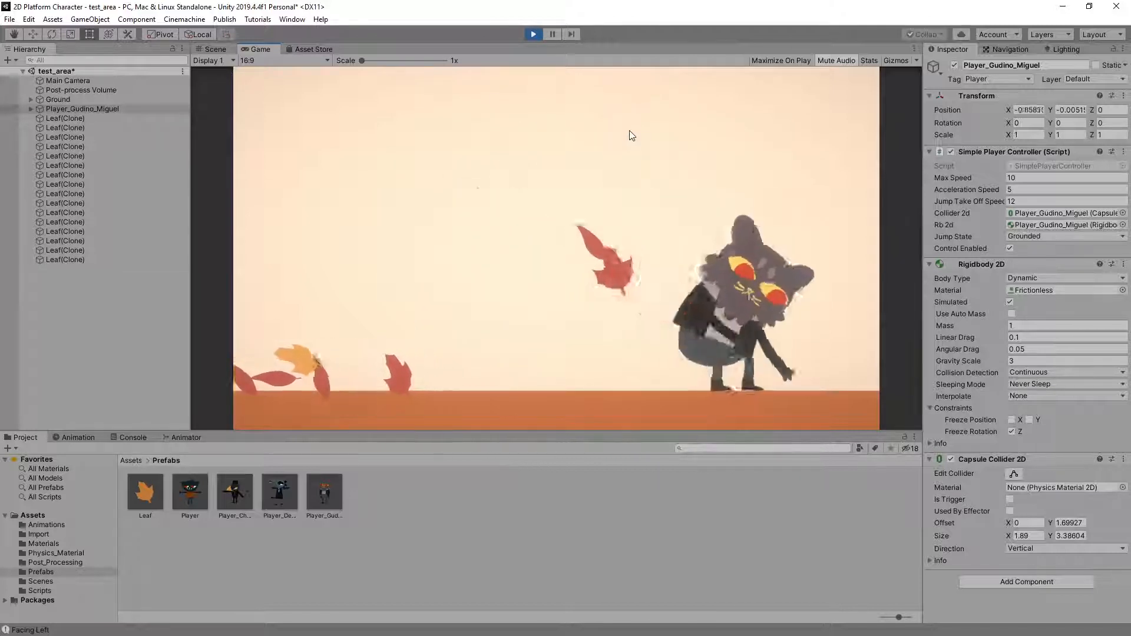
key(Left)
key(space)
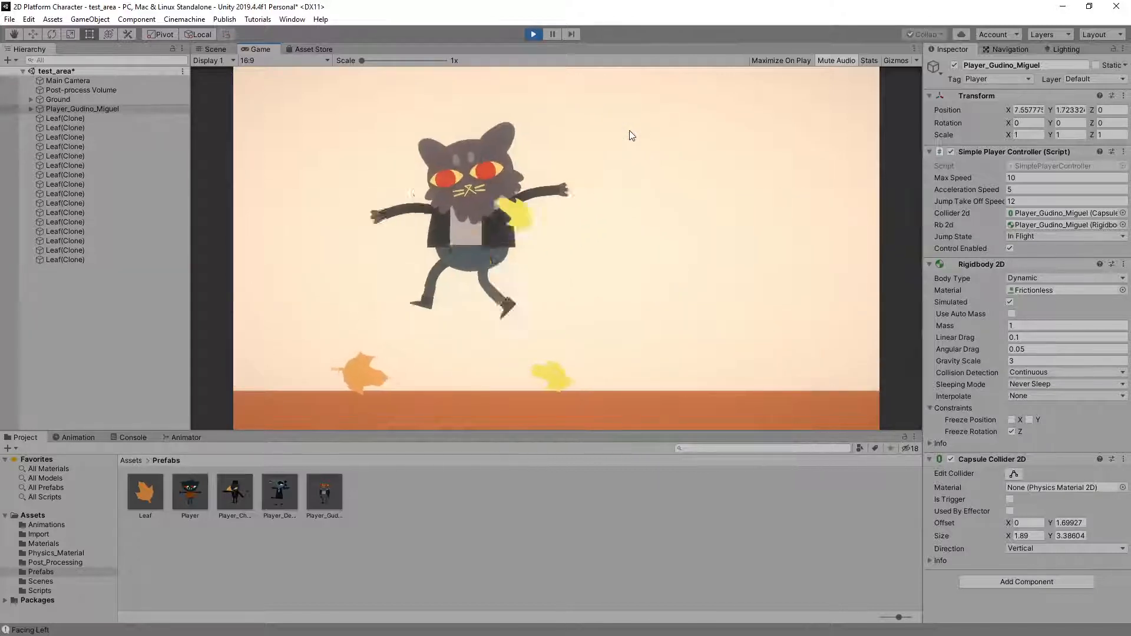
key(space)
key(Right)
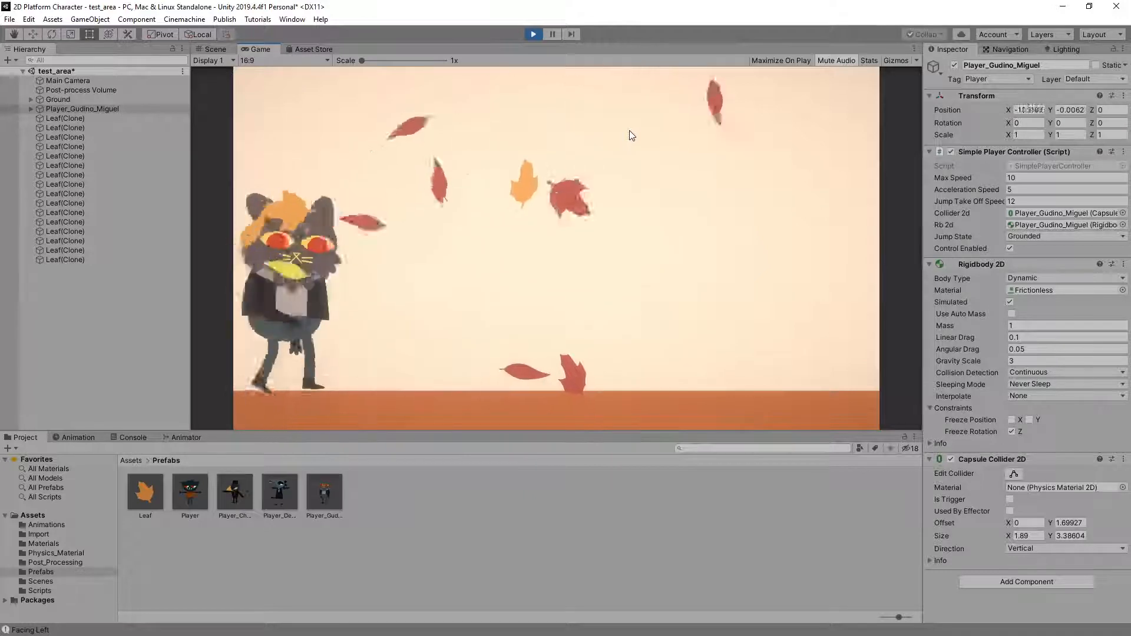
key(space)
key(space)
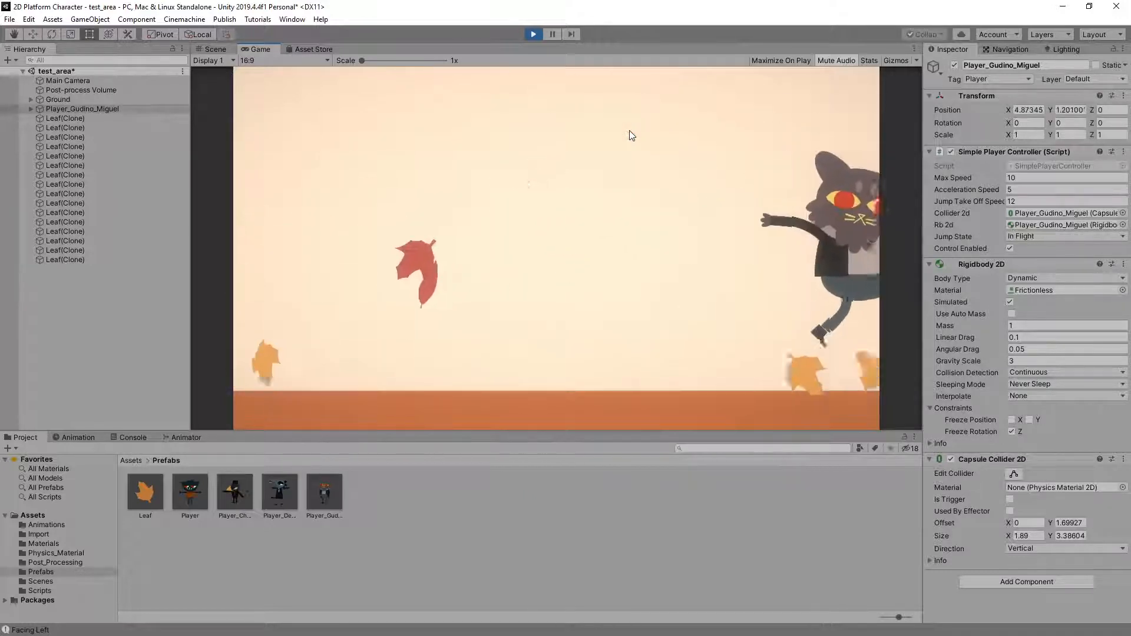
key(Left)
key(space)
key(space)
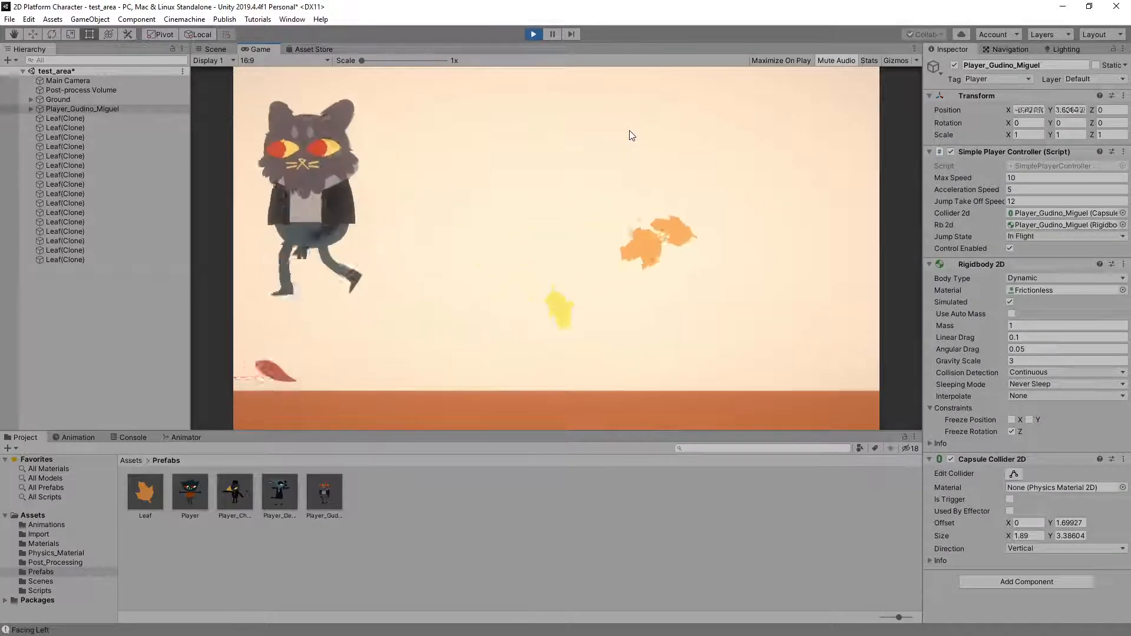
key(Right)
key(space)
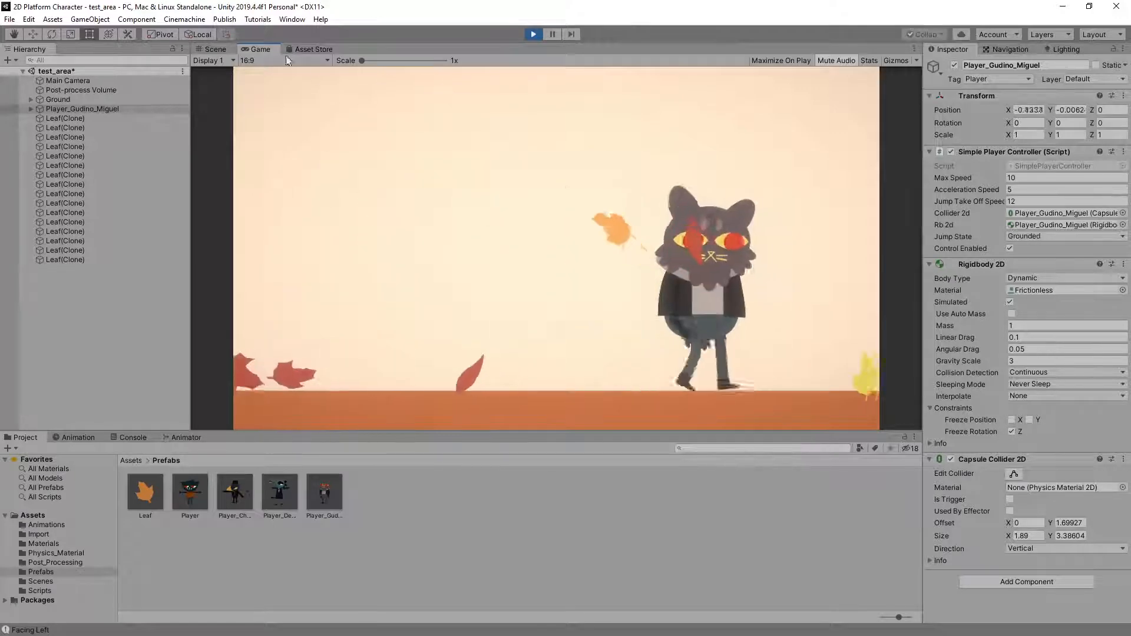
Bring up the Animator graph with the cat character selected, and play-test running jumps both ways and jumps on the spot
click(186, 437)
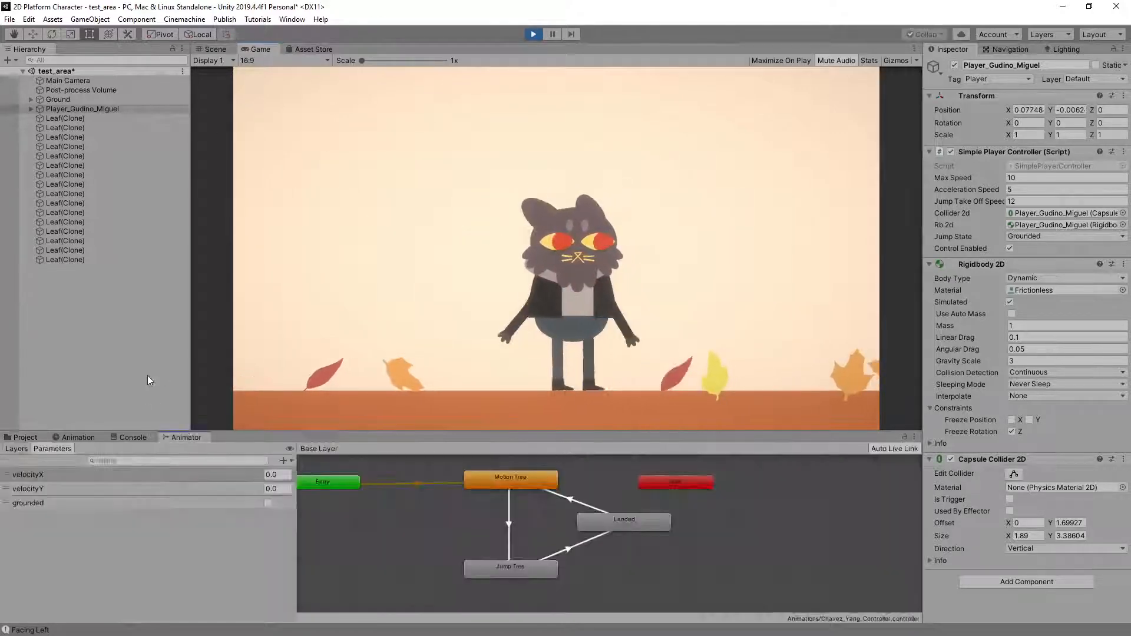
click(80, 110)
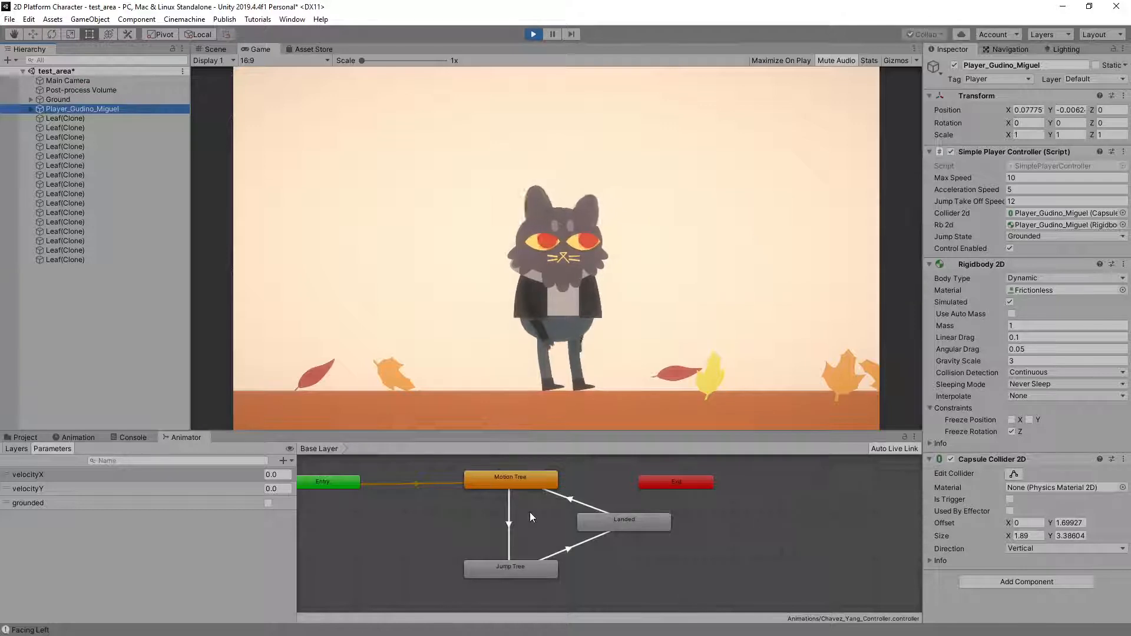
key(Left)
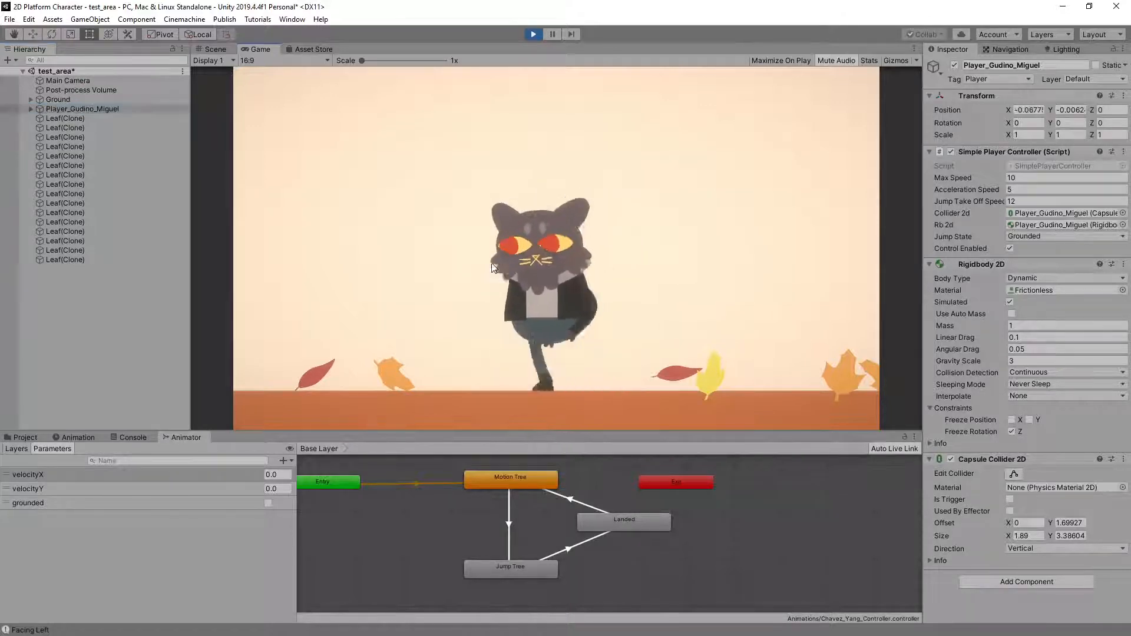
key(space)
key(Right)
key(space)
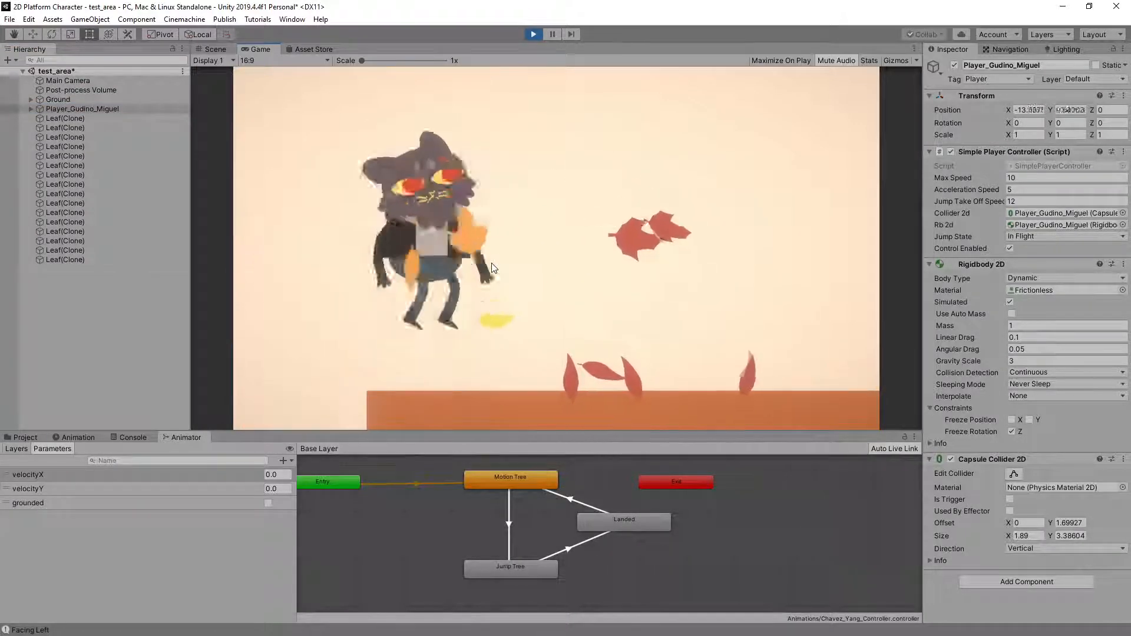
key(space)
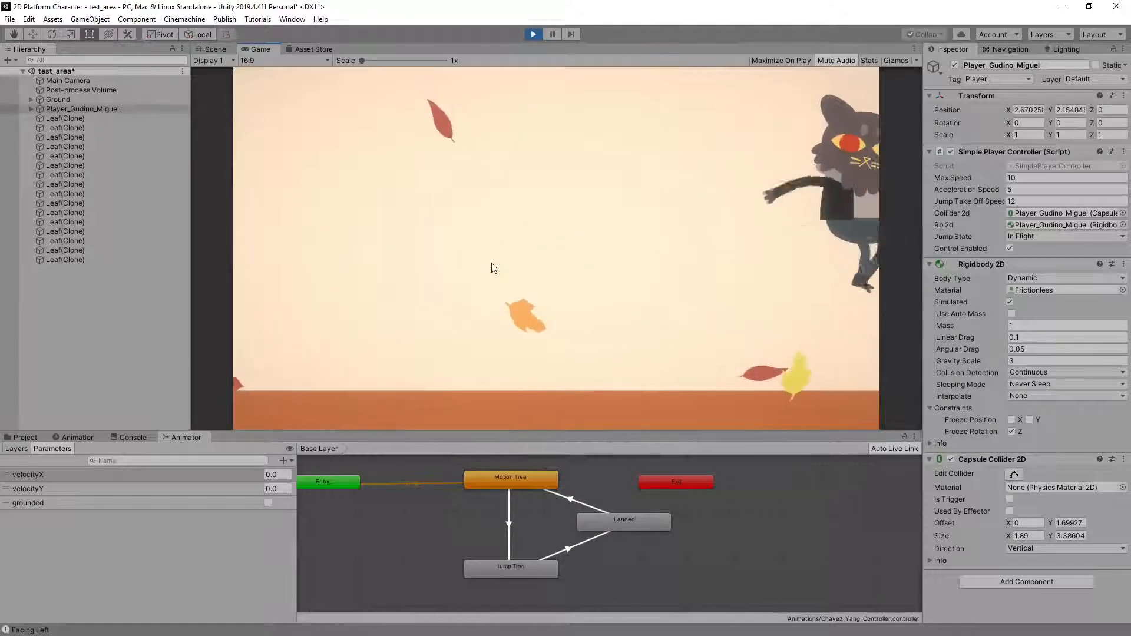
key(Left)
key(space)
key(space)
key(space)
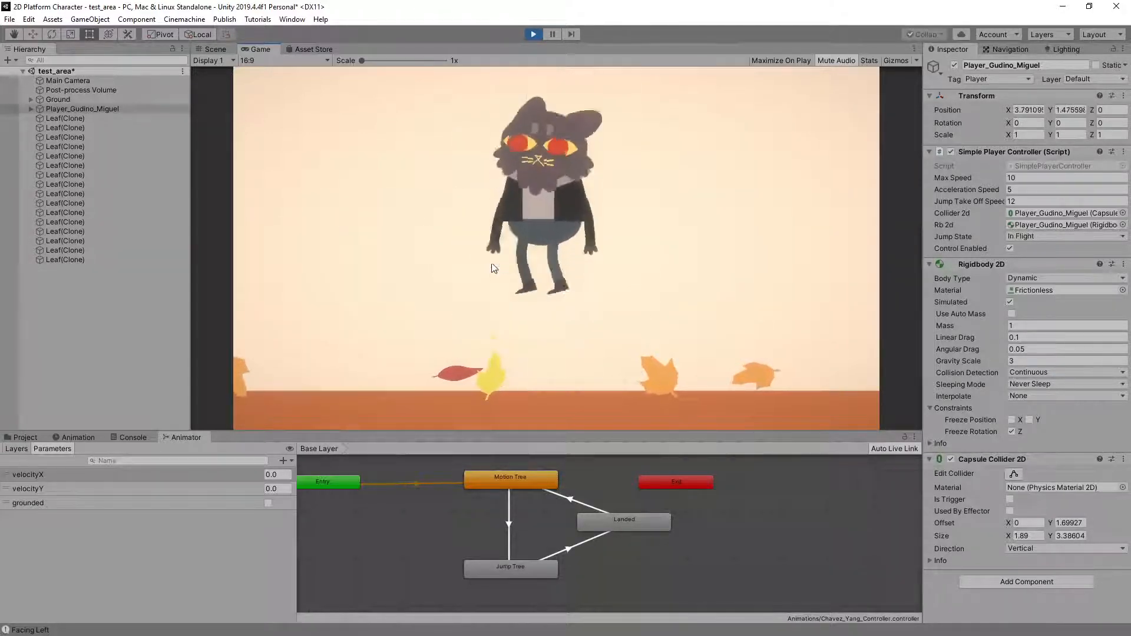
Run the cat character left and right without jumping to examine its run cycle
key(Left)
key(Left)
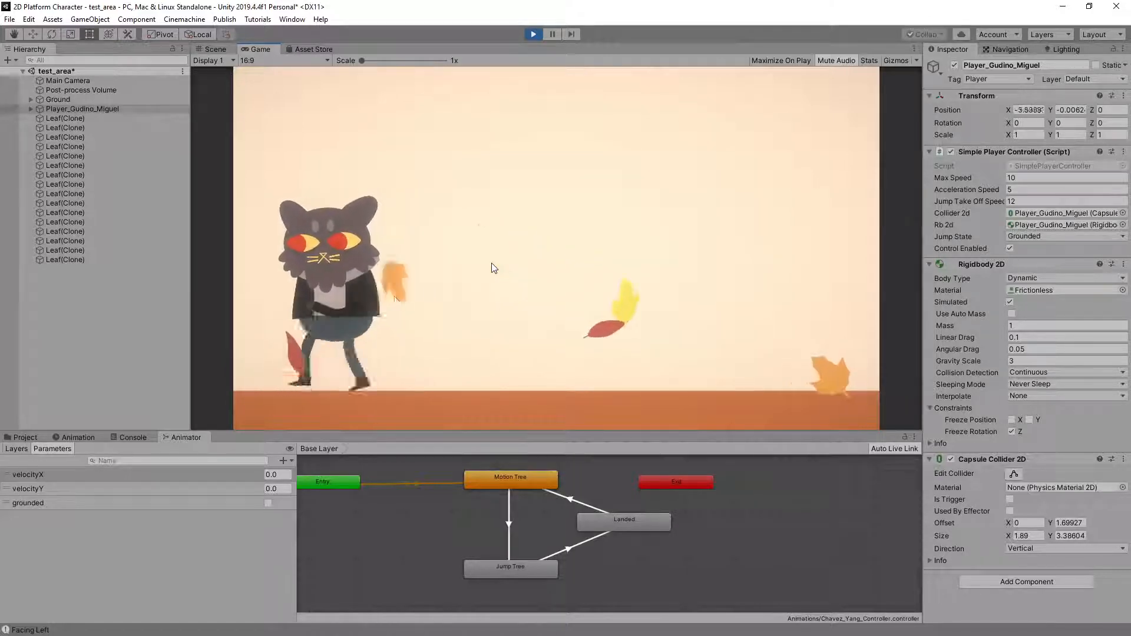
key(Right)
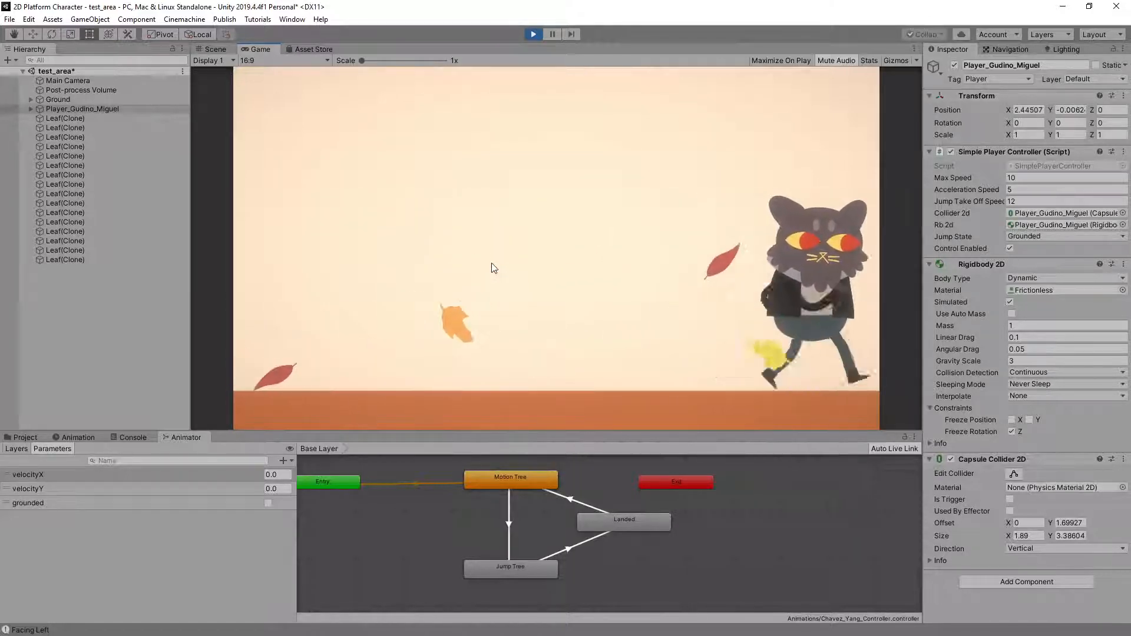
Play-test chained running jumps with quick direction changes to examine how the cat character's jump poses blend into landing
key(space)
key(Left)
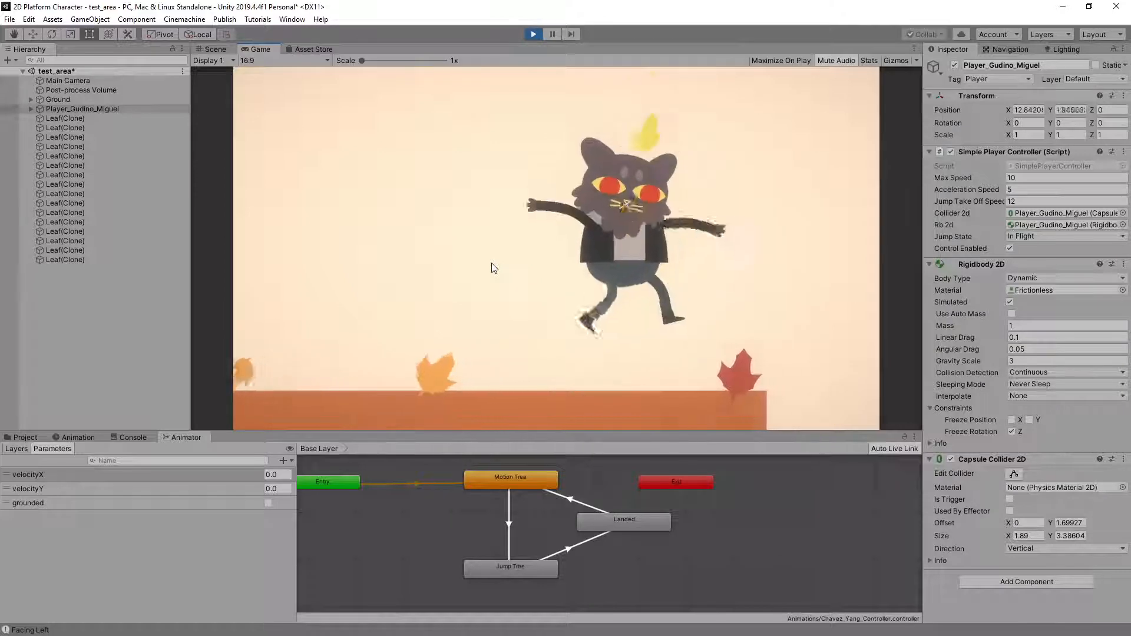
key(space)
key(space)
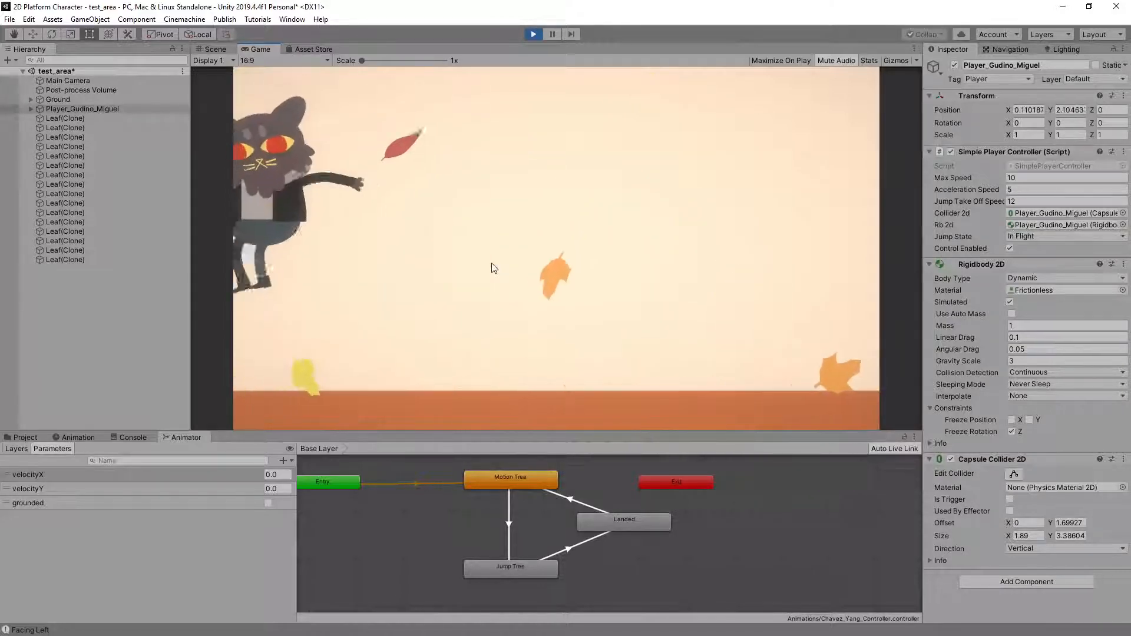
key(Right)
key(space)
key(space)
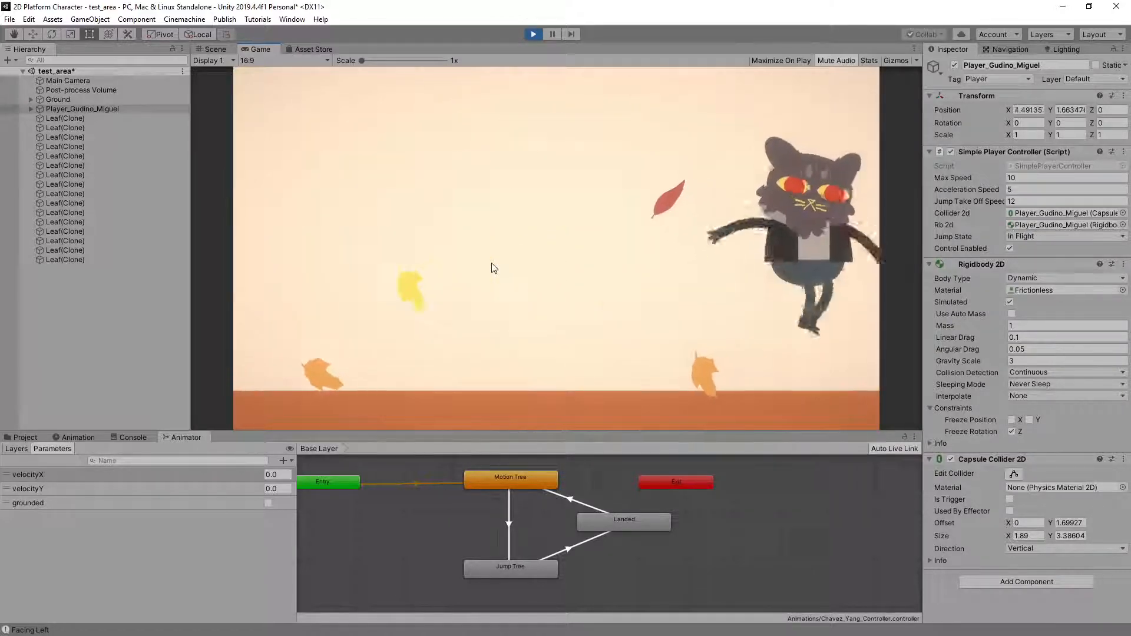
key(Left)
key(space)
key(Left)
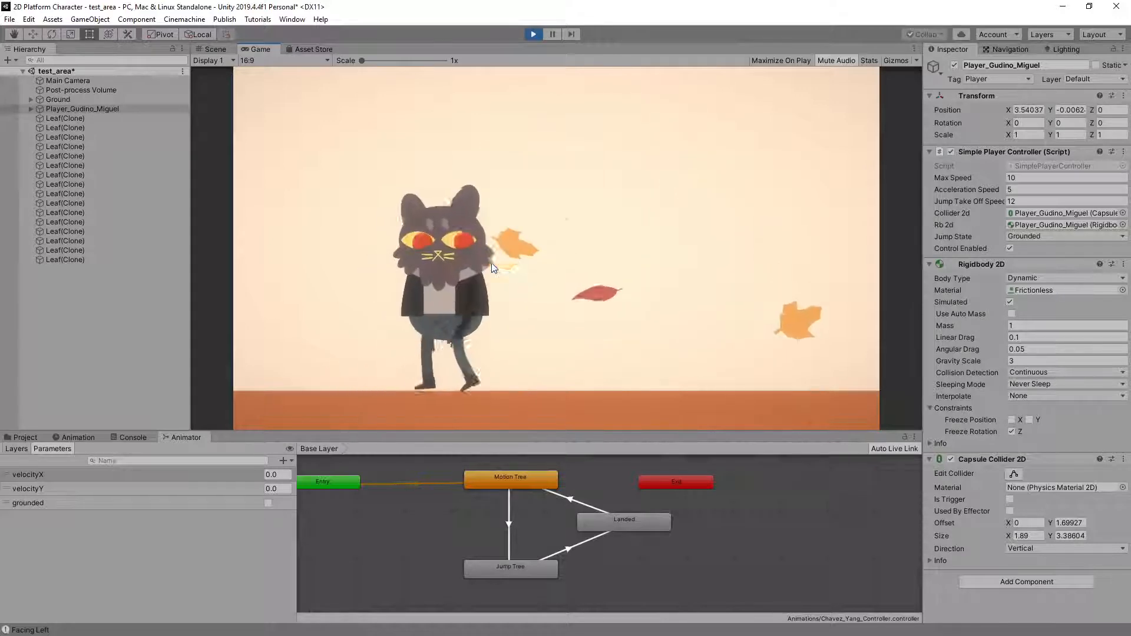
key(space)
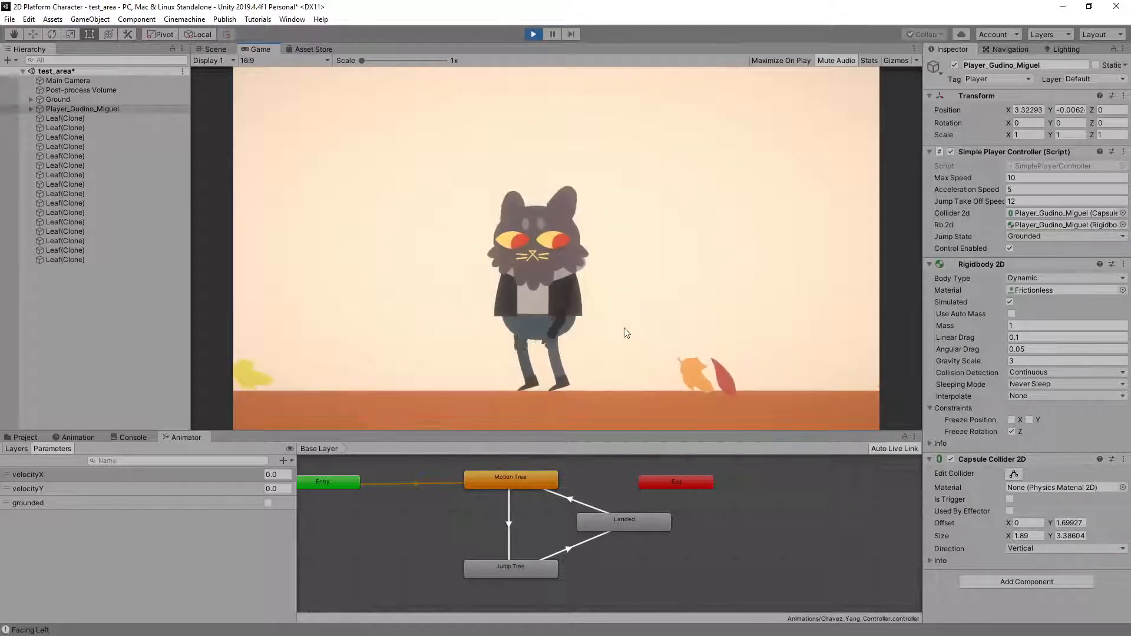
Run the cat character back and forth and stop to examine the blend between the run cycle and the idle
key(Left)
key(Left)
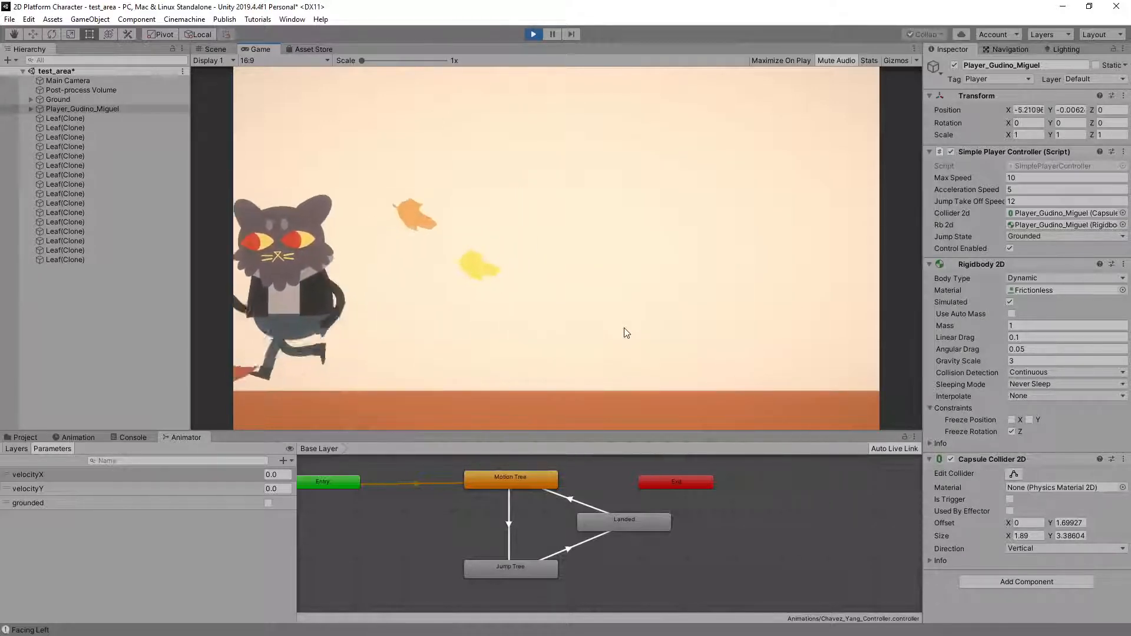
key(Right)
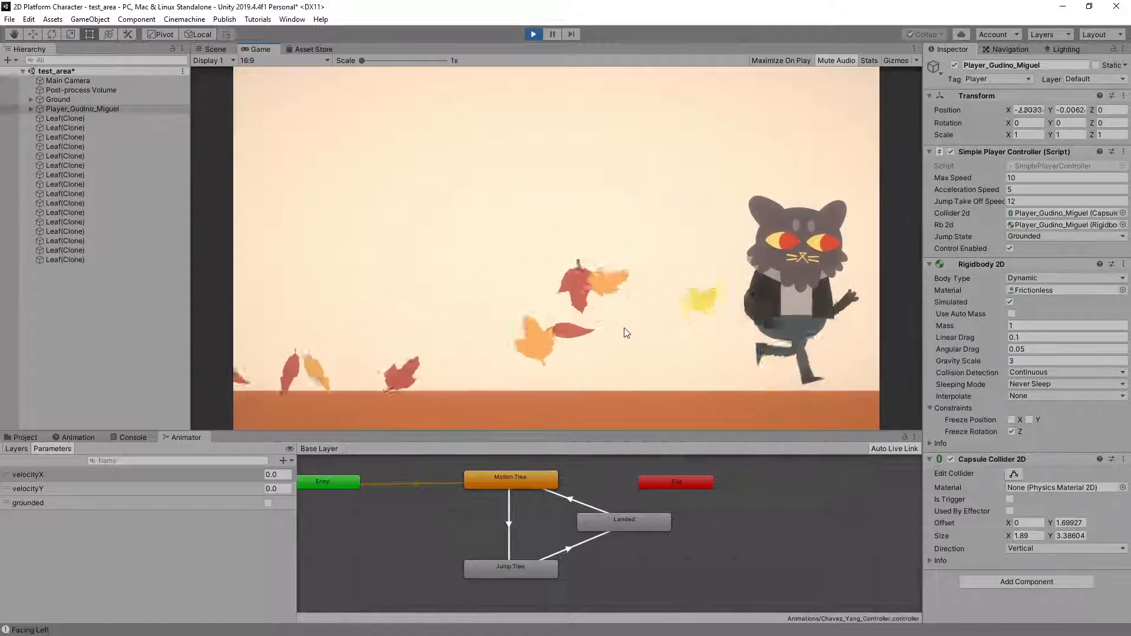
key(Left)
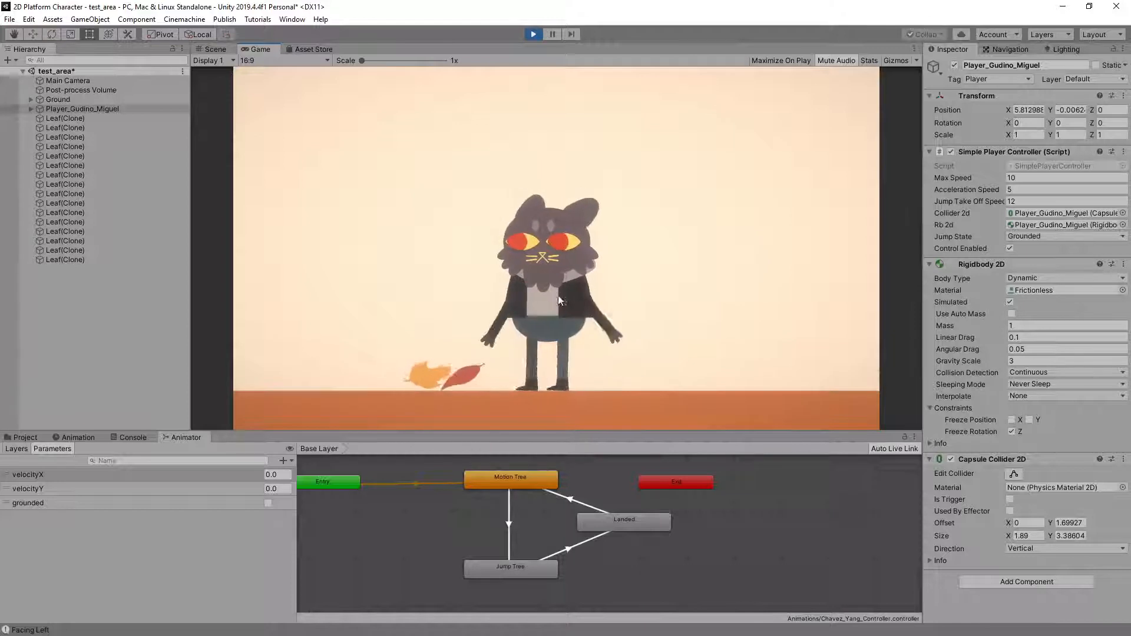
Run the cat character left and right with repeated direction changes to examine the arm and leg motion of its run cycle
key(Left)
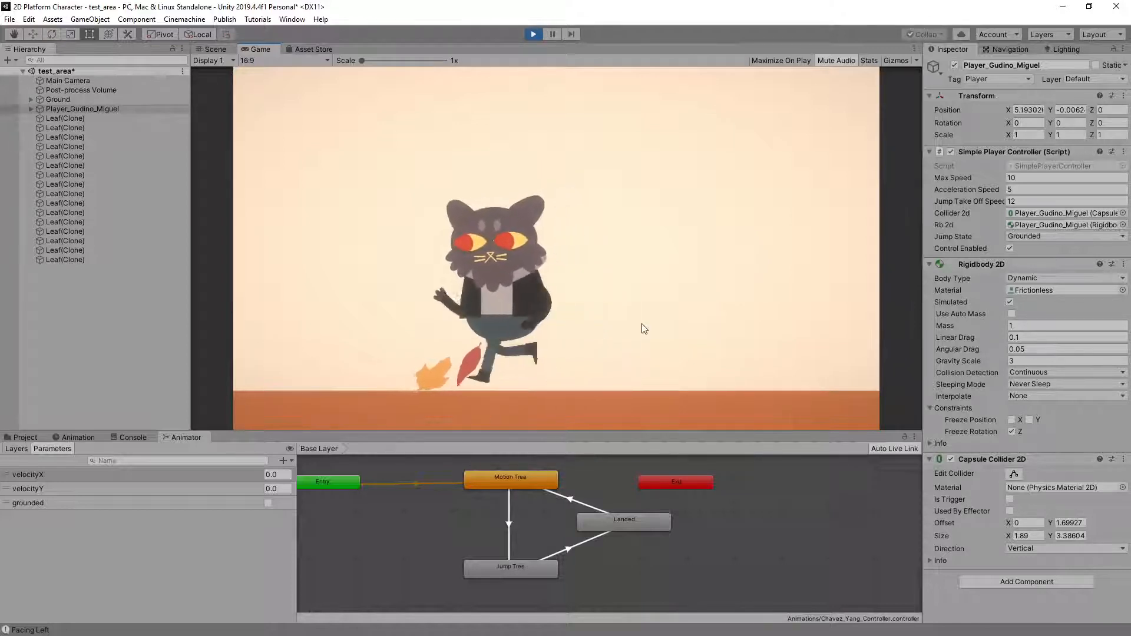
key(Right)
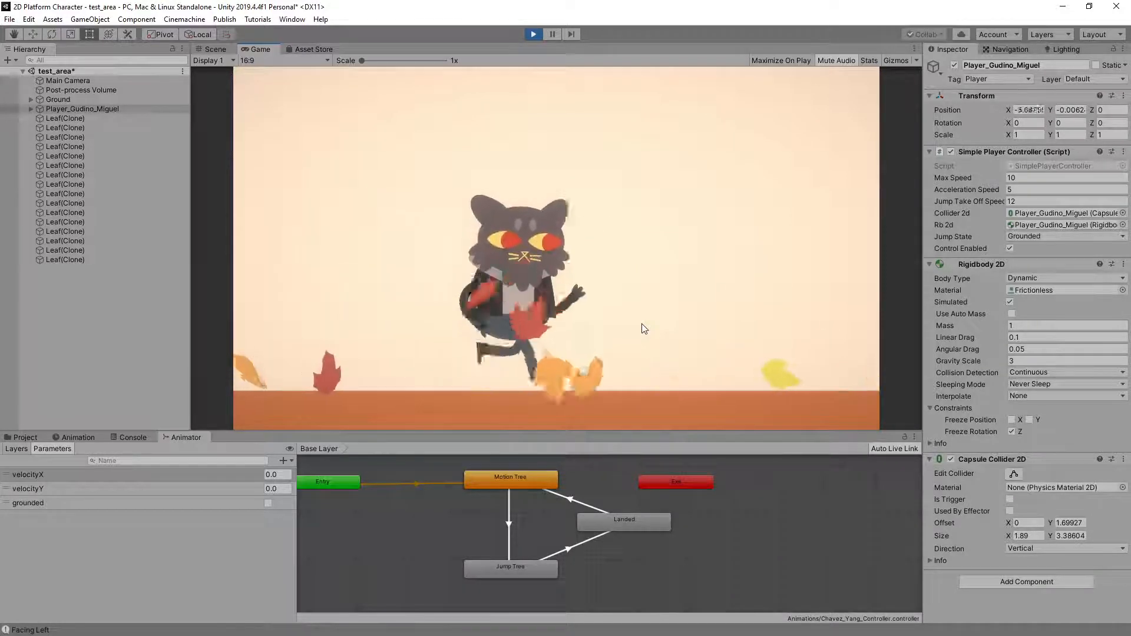
key(Left)
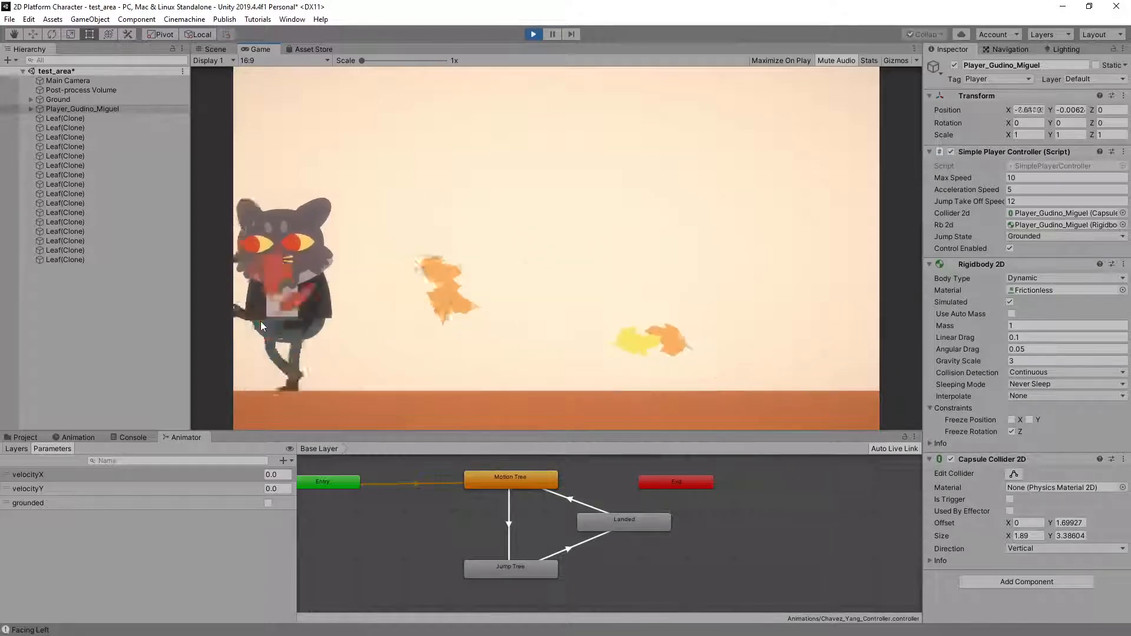
key(Right)
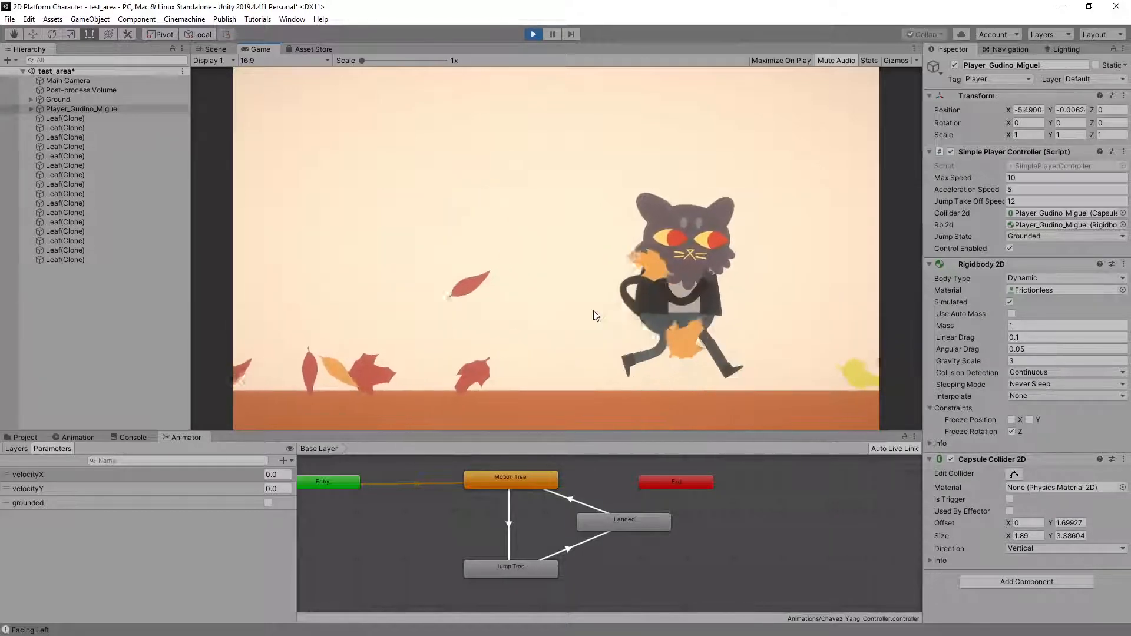
key(Right)
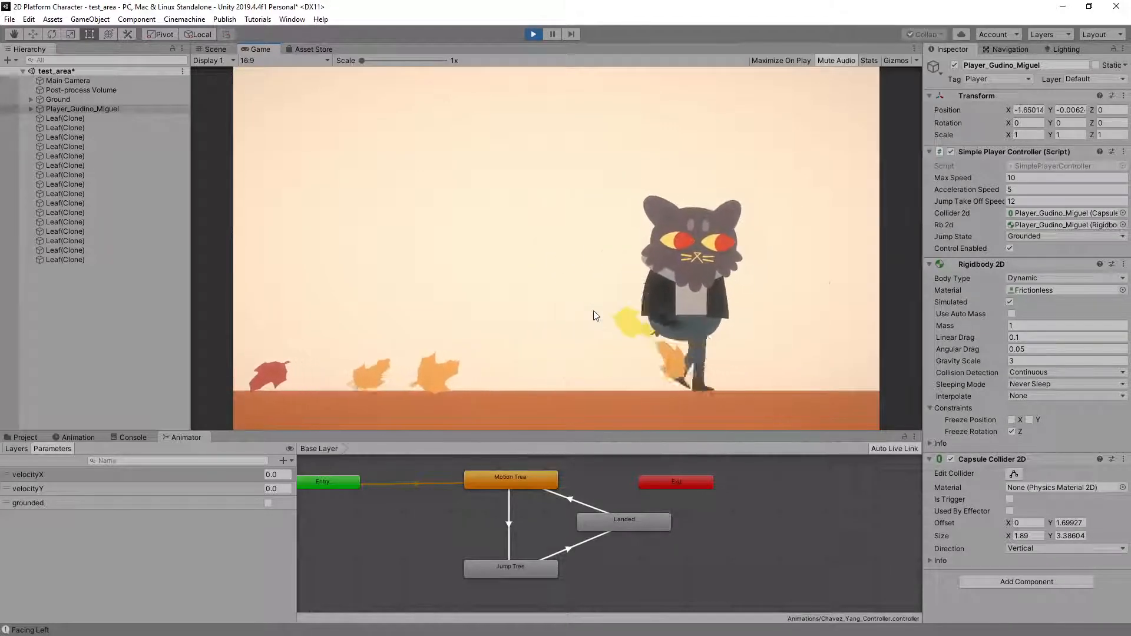
key(Left)
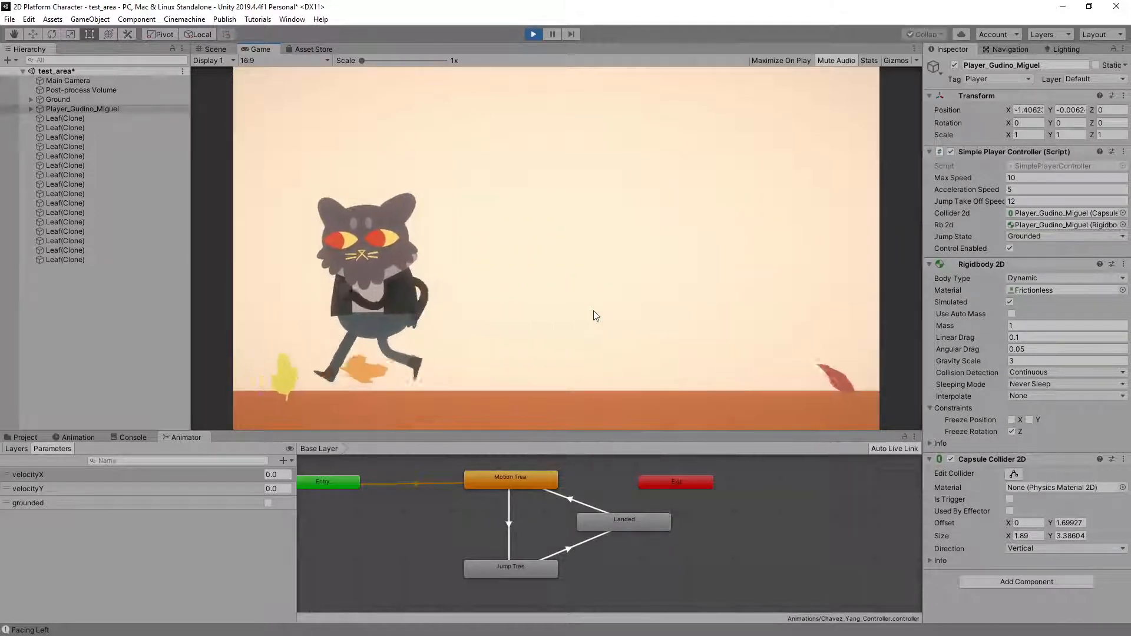
key(Left)
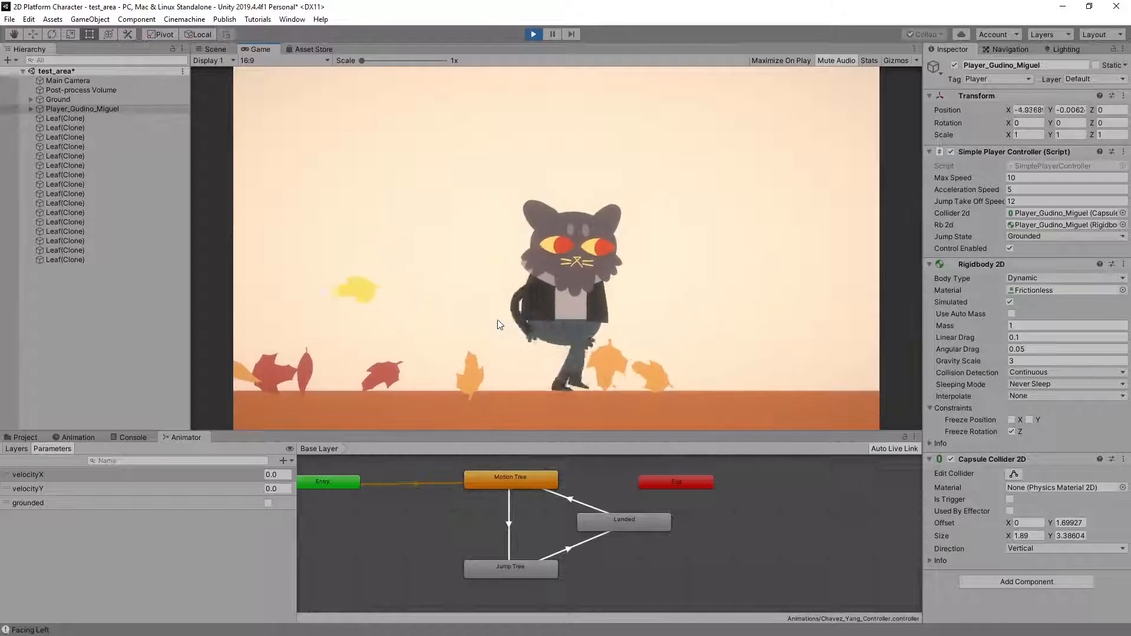
key(Right)
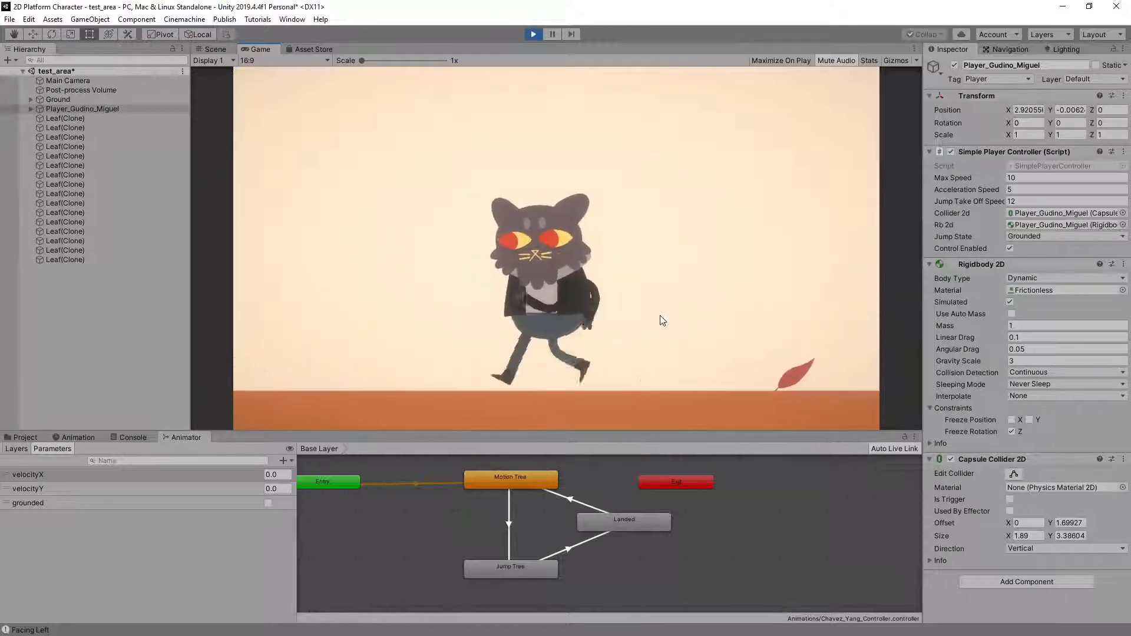
key(Left)
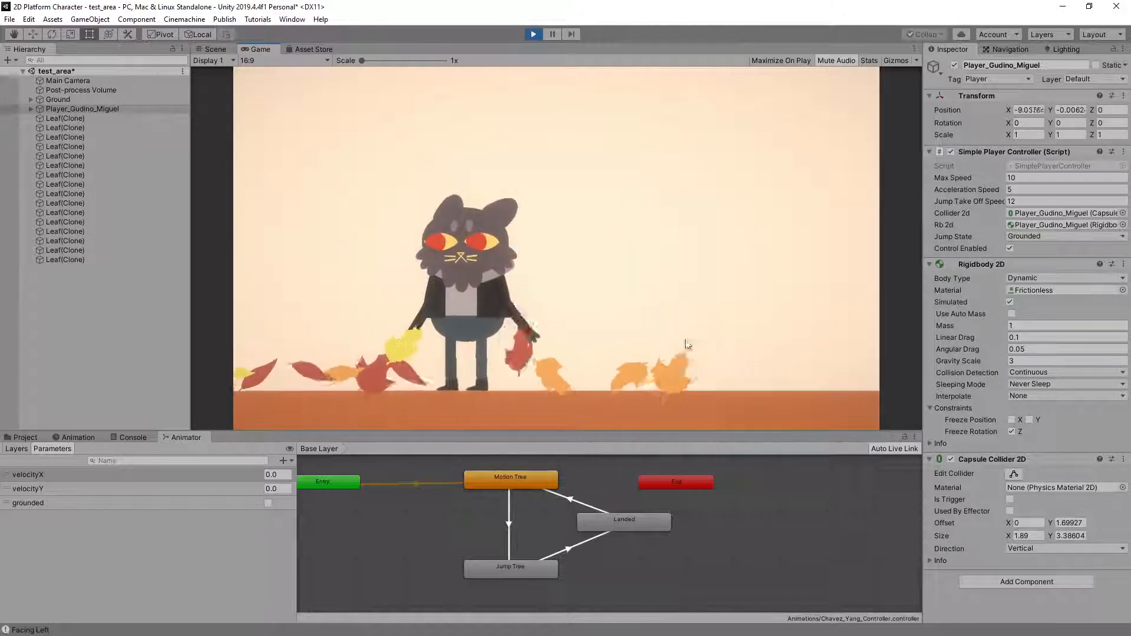
key(Right)
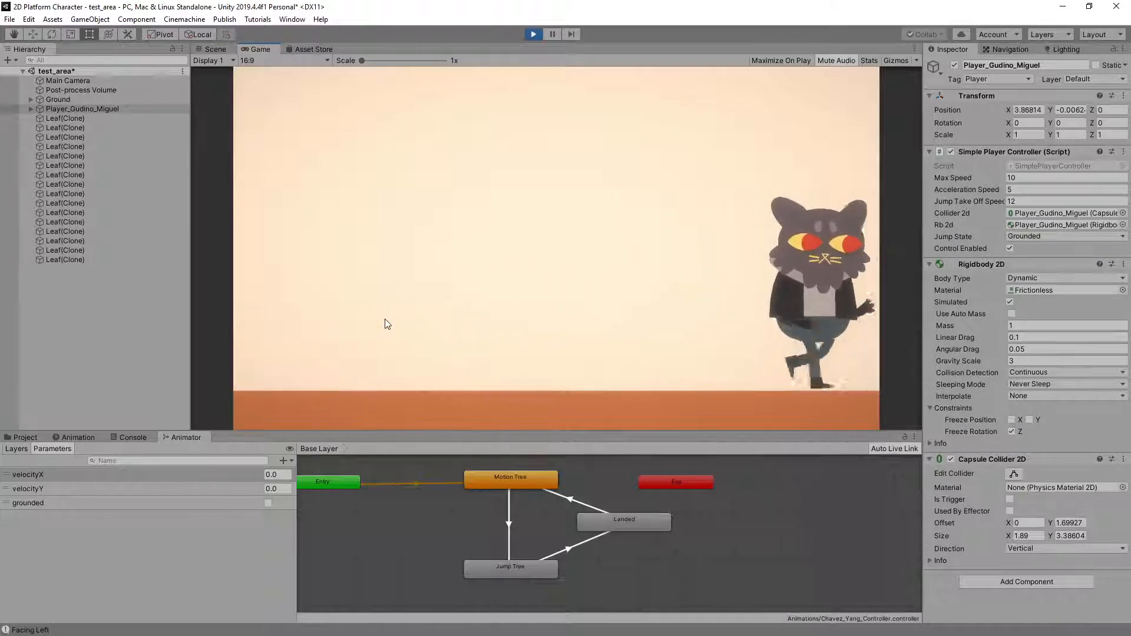
key(Left)
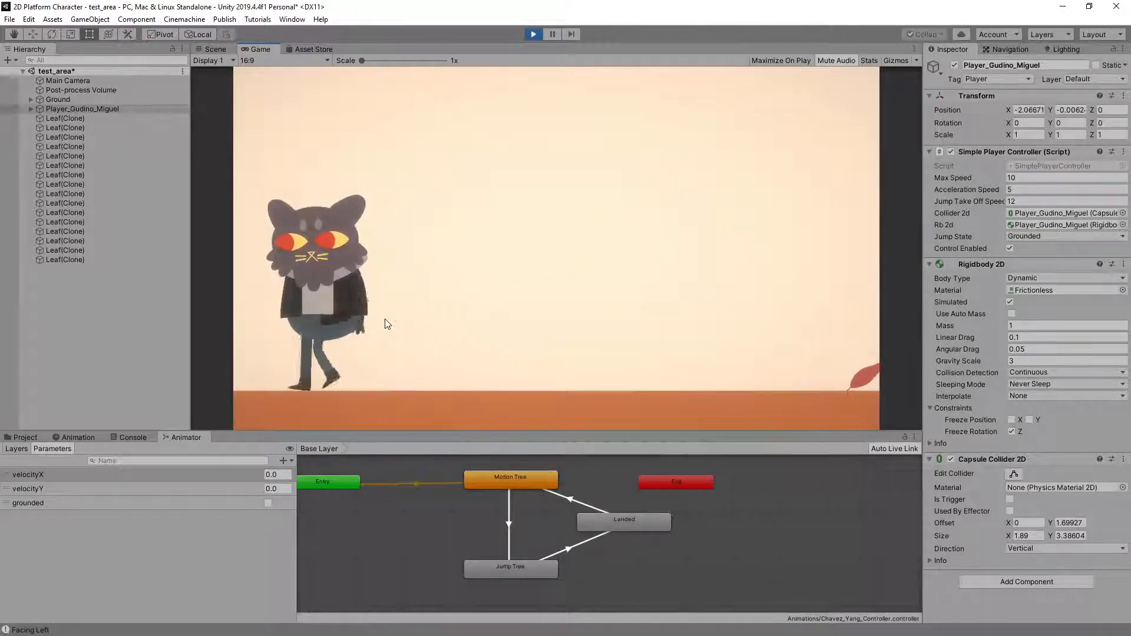
key(Right)
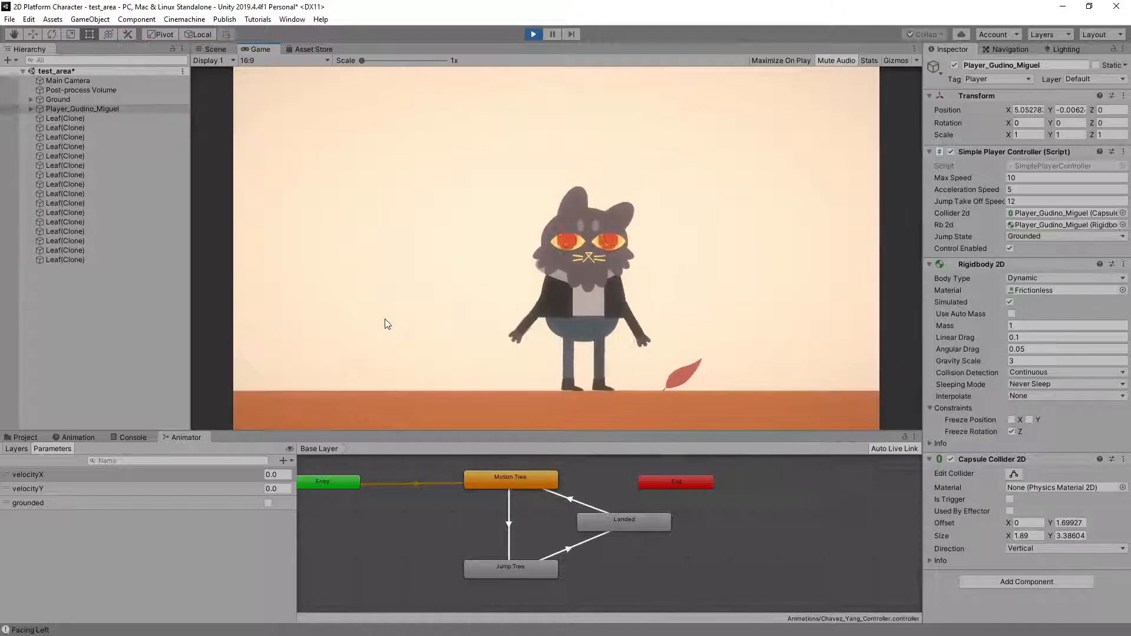
Start the cat character from a standstill, run it both ways and stop it to examine its idle-to-run transitions
key(Left)
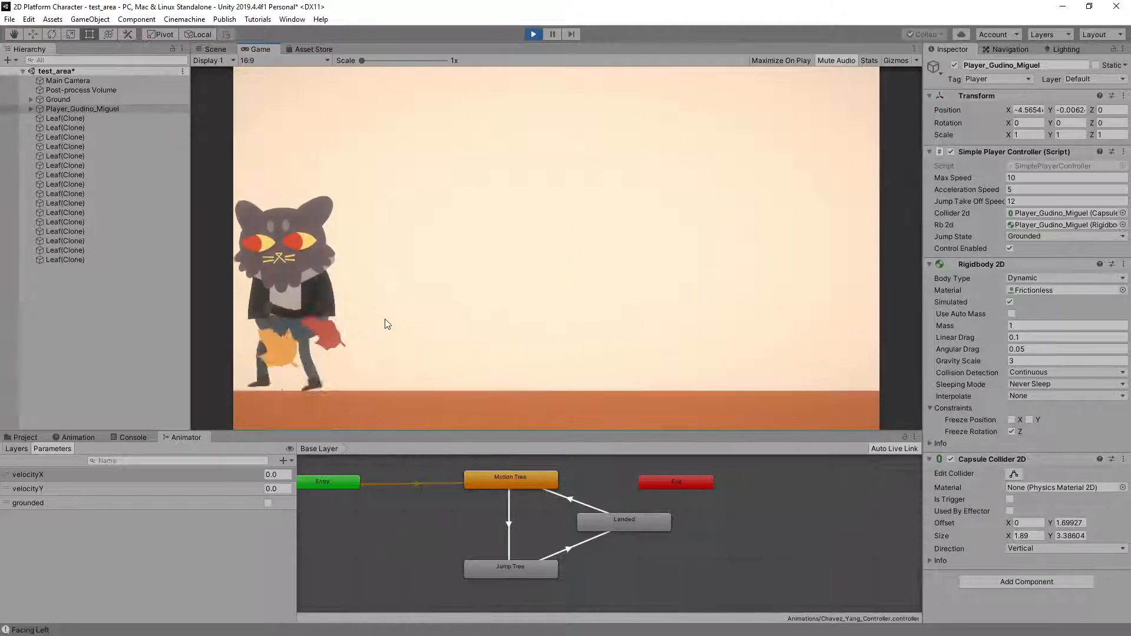
key(Right)
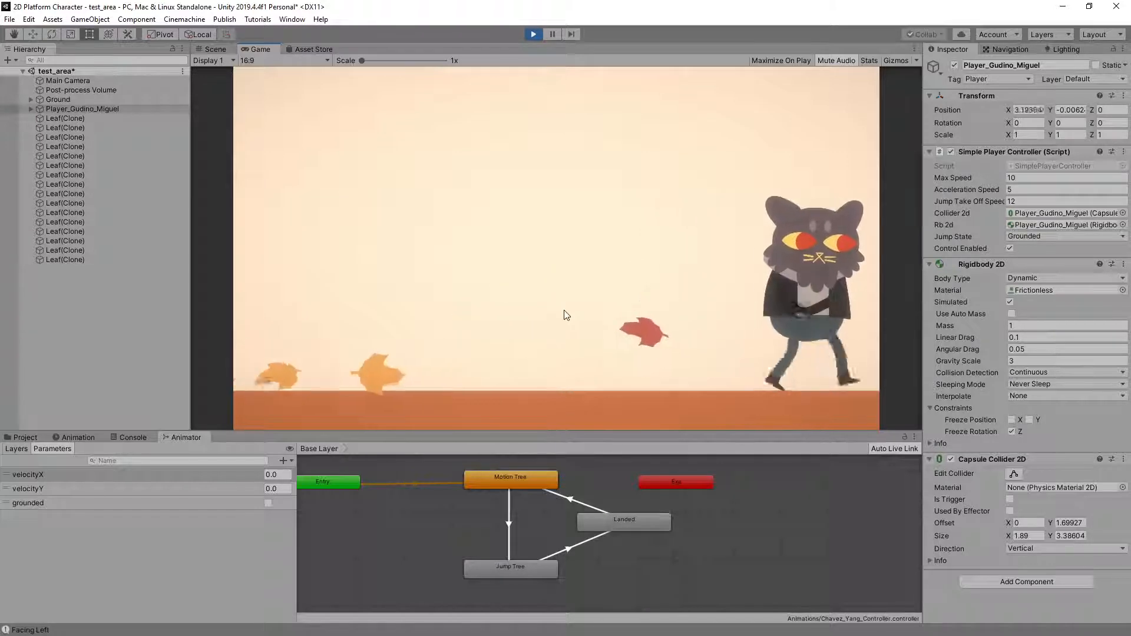
key(Left)
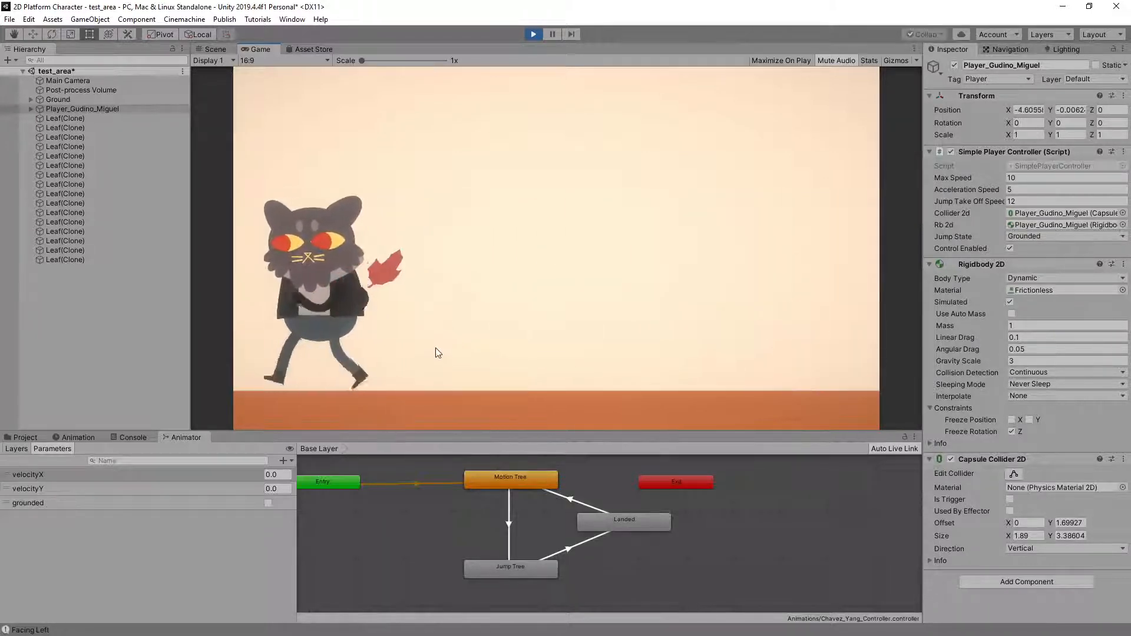
key(Right)
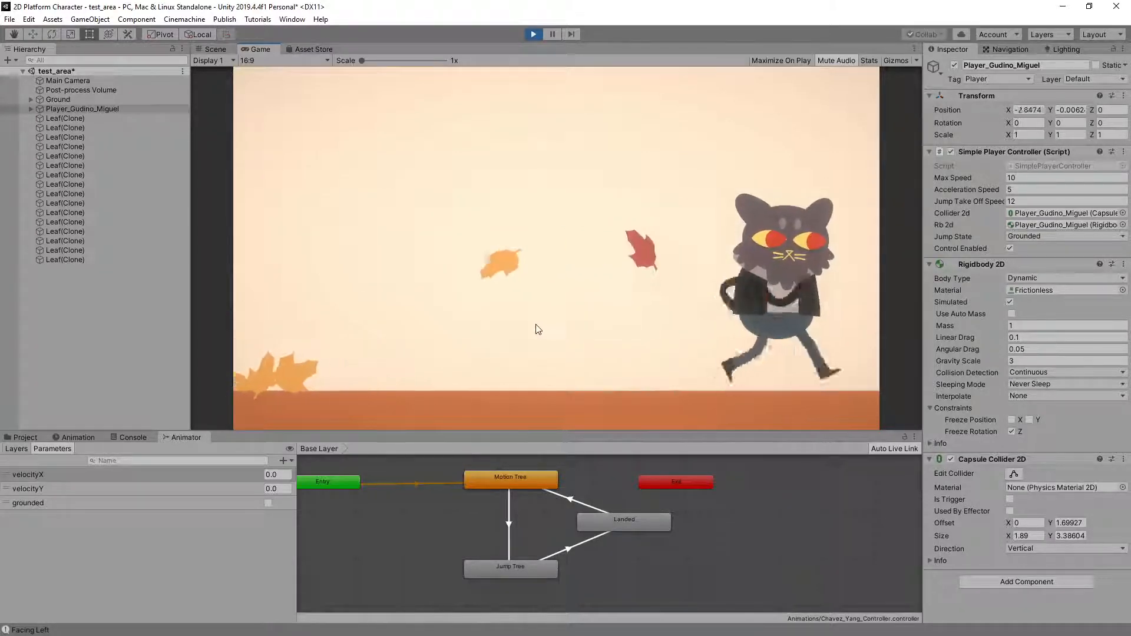
key(Left)
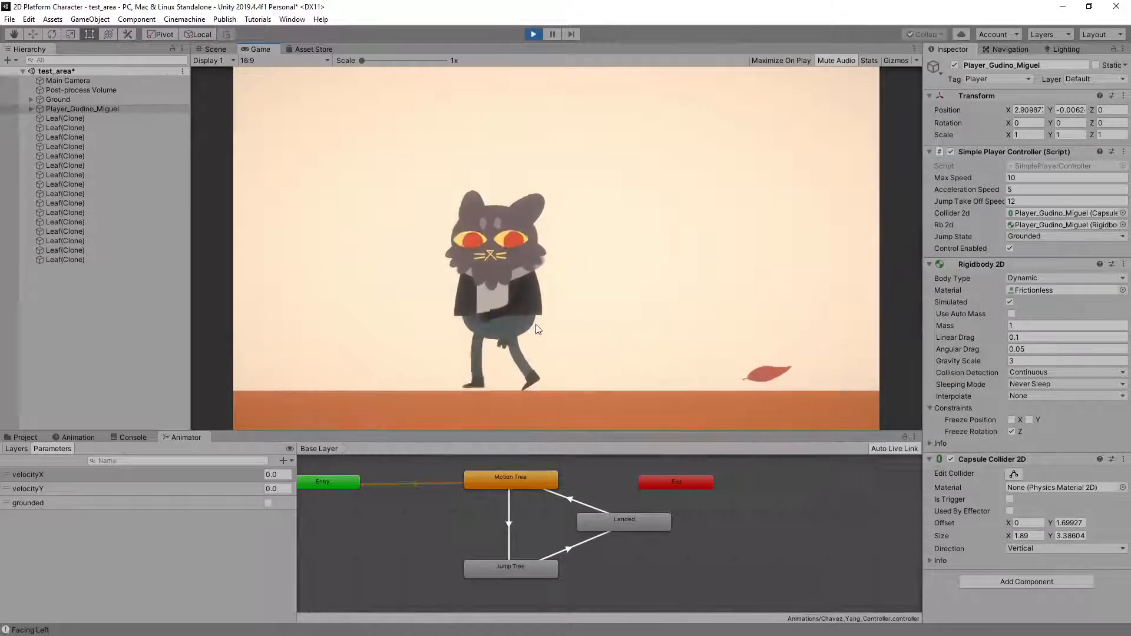
key(Right)
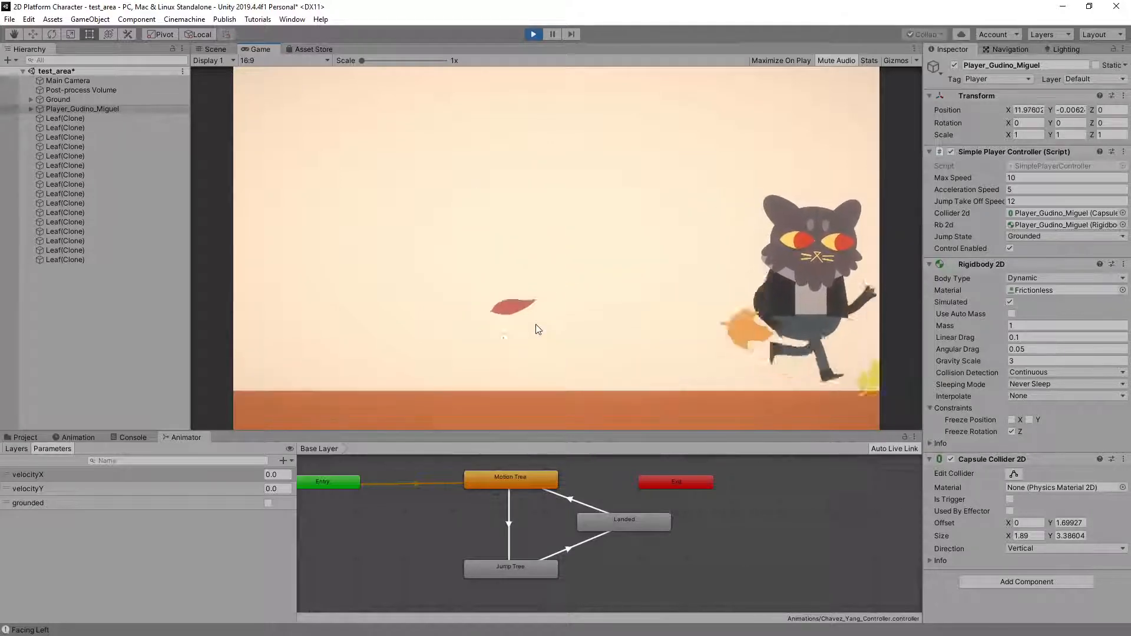
key(Left)
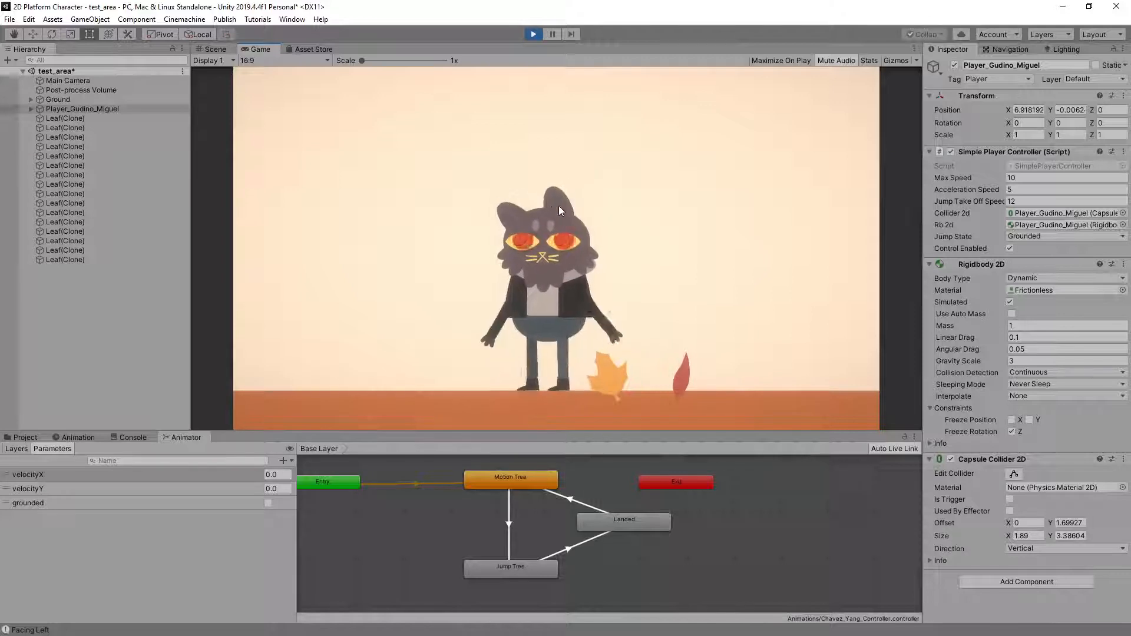
key(Left)
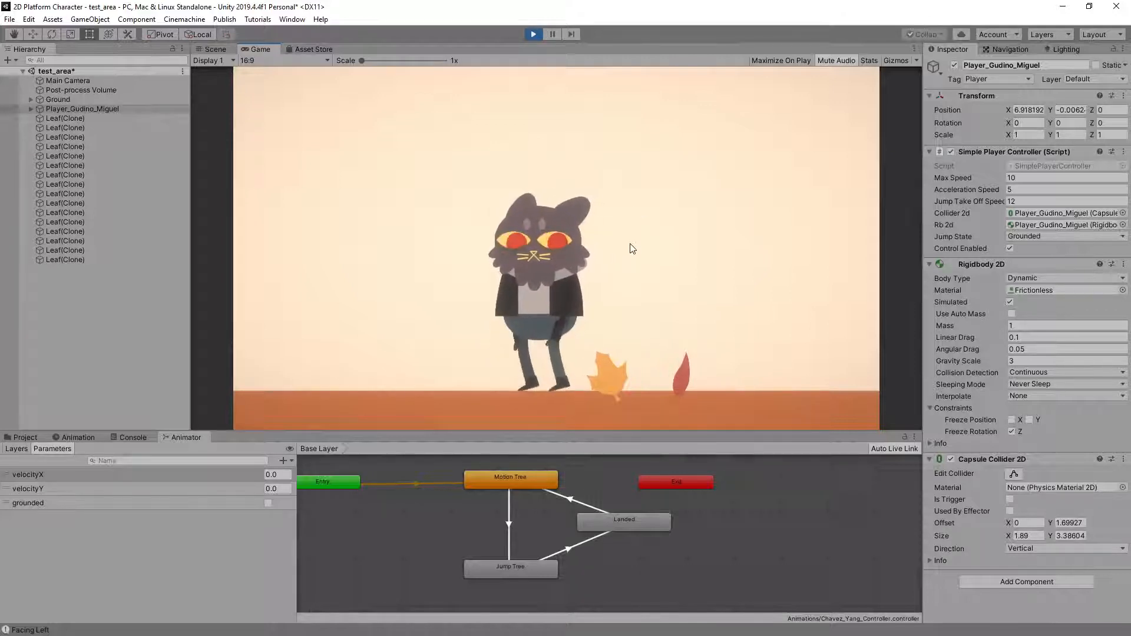
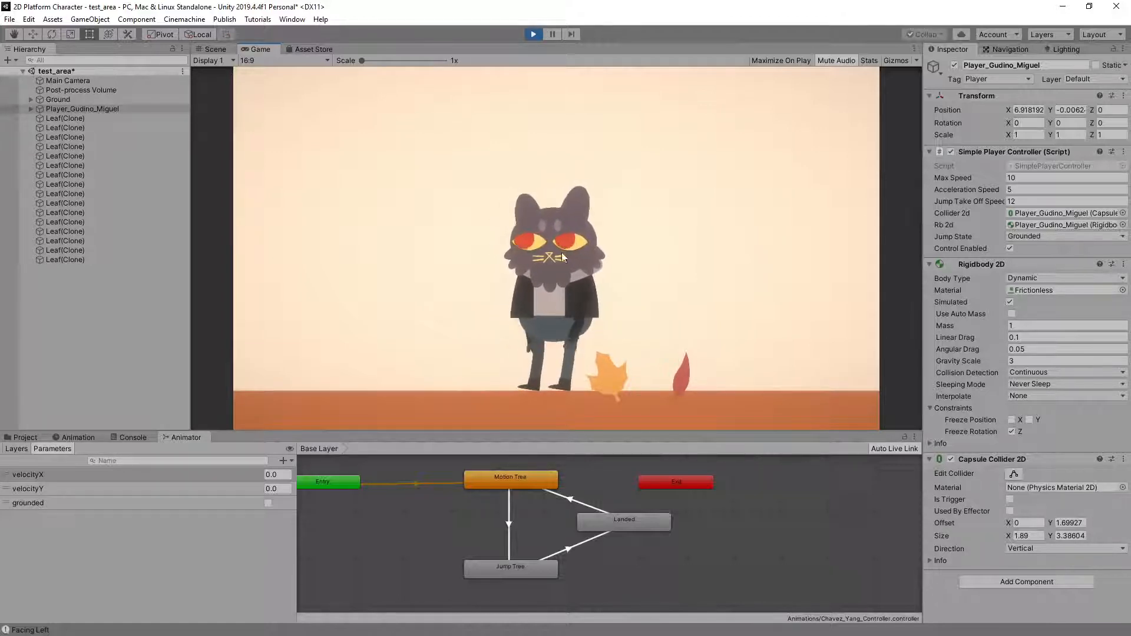
Run the cat character both ways with pauses and one jump to examine how its run cycle starts, turns and stops
key(Left)
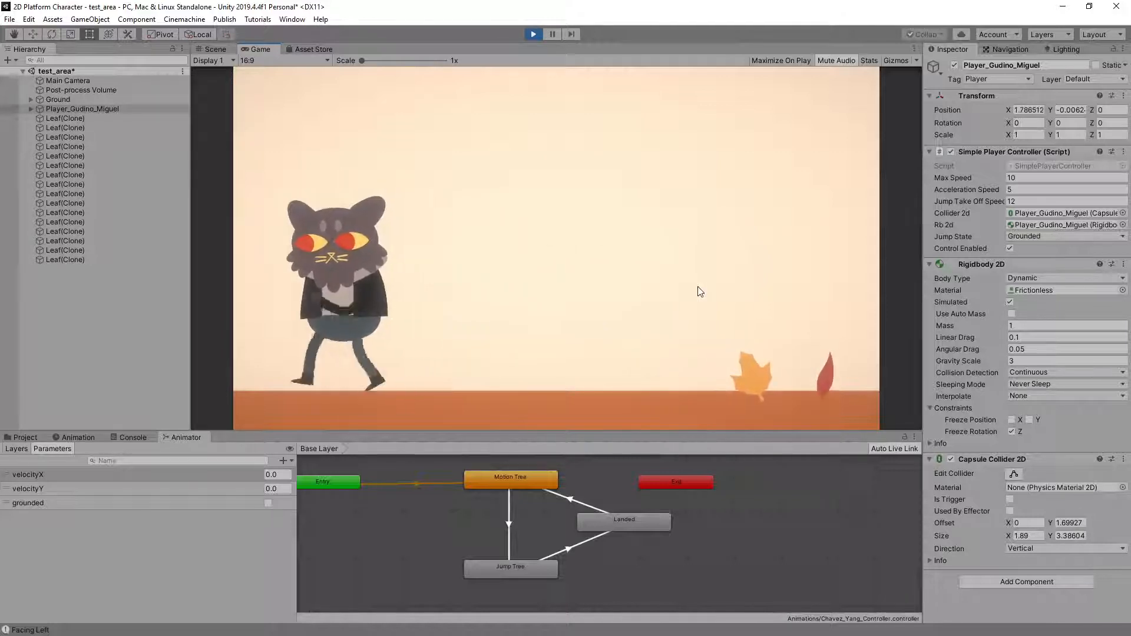
key(Right)
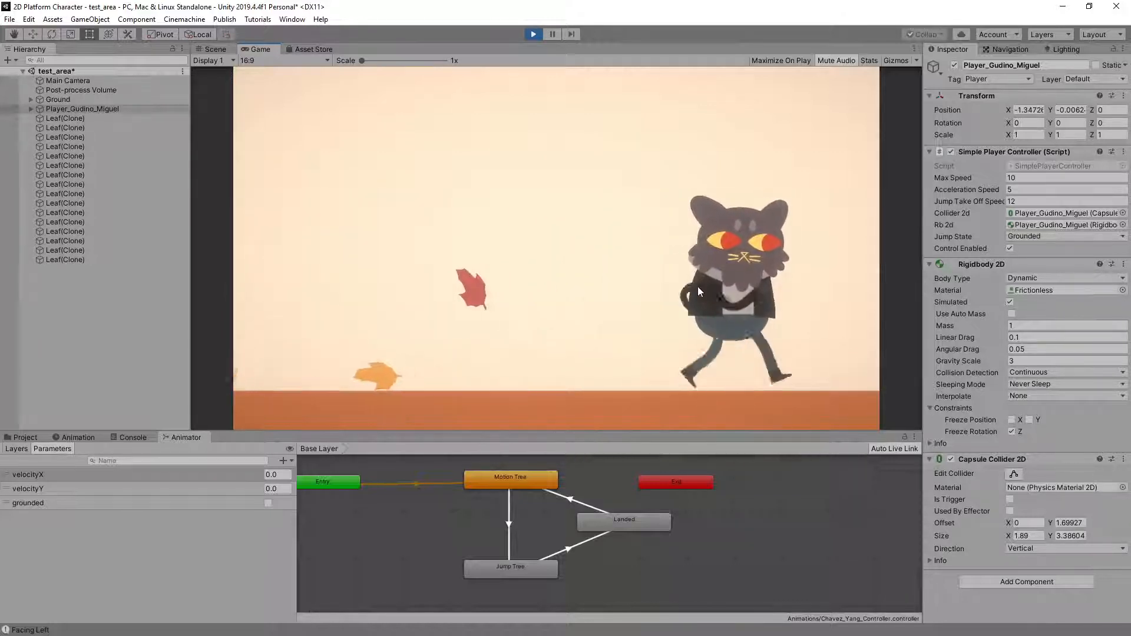
key(Left)
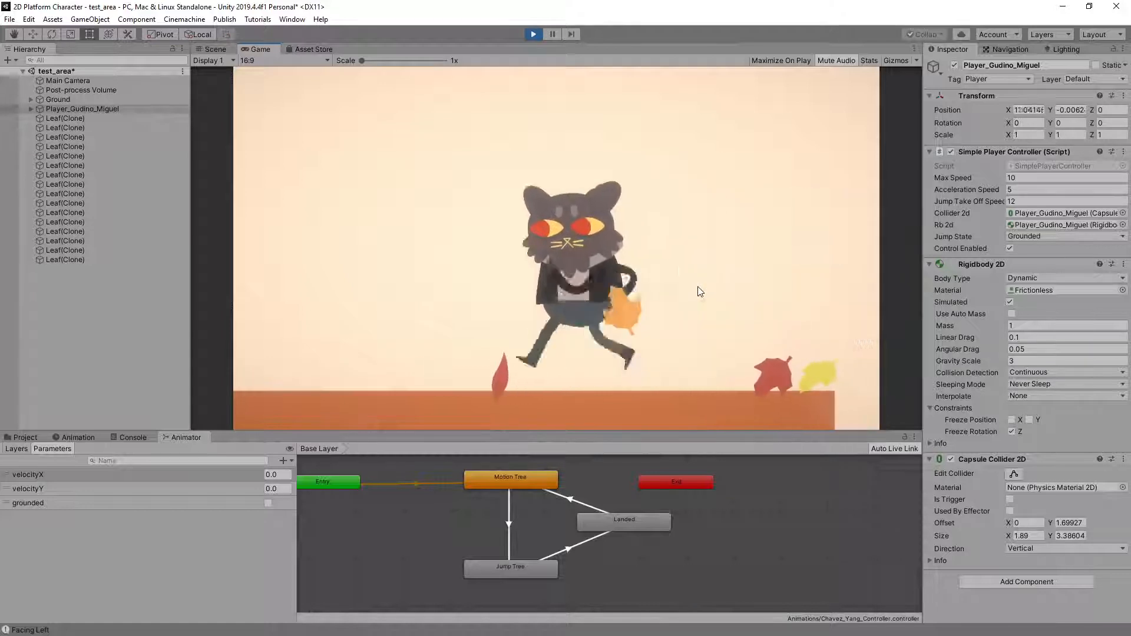
key(space)
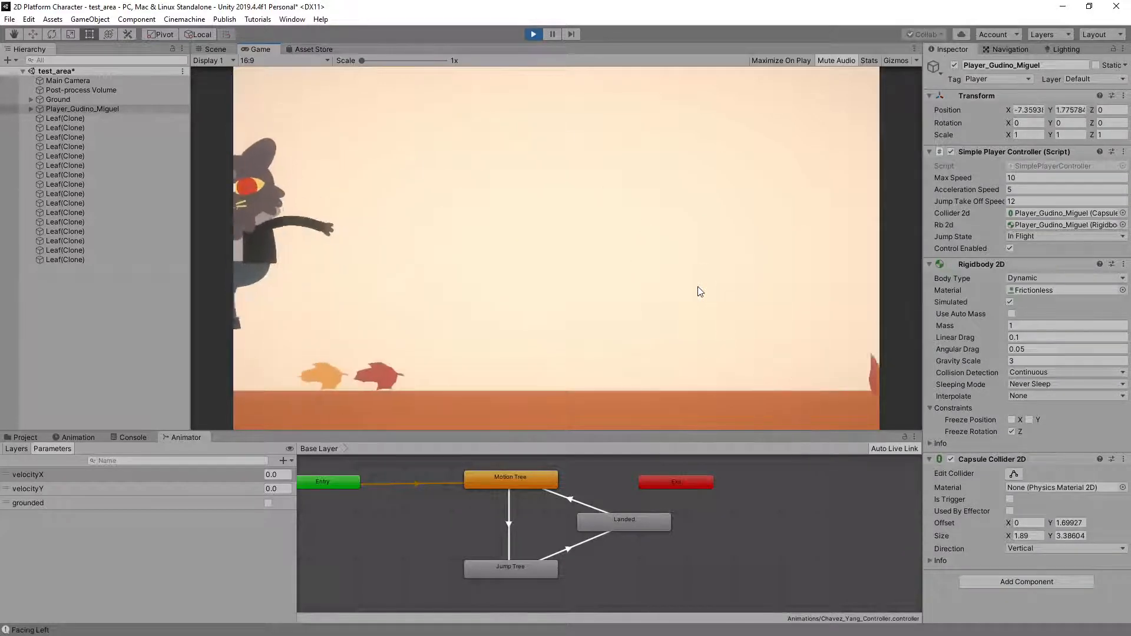
key(Right)
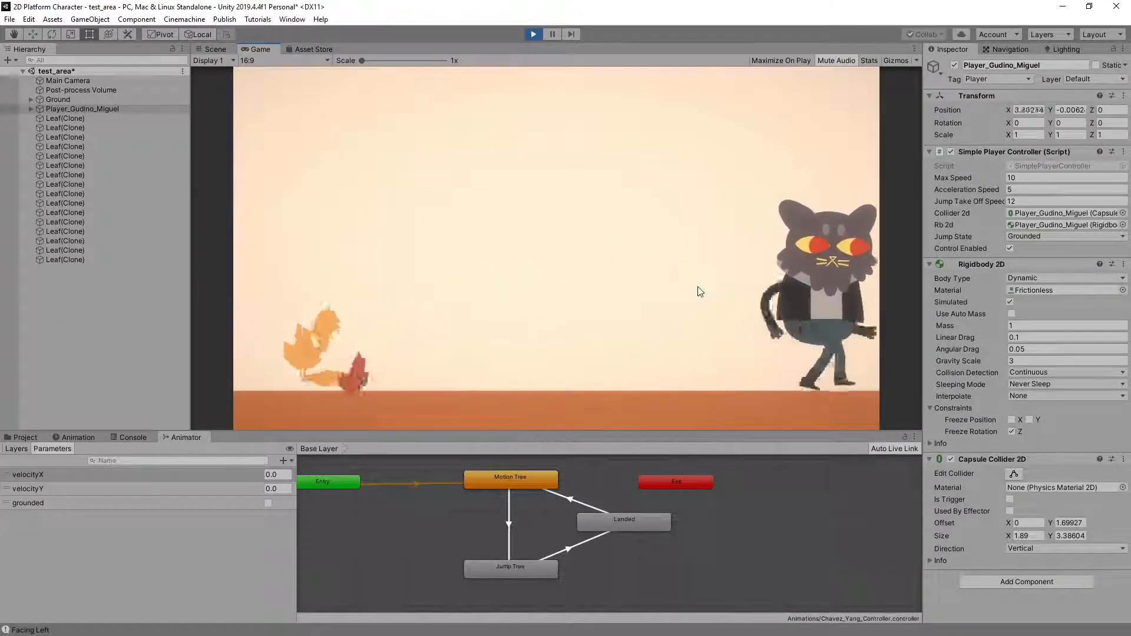
key(Left)
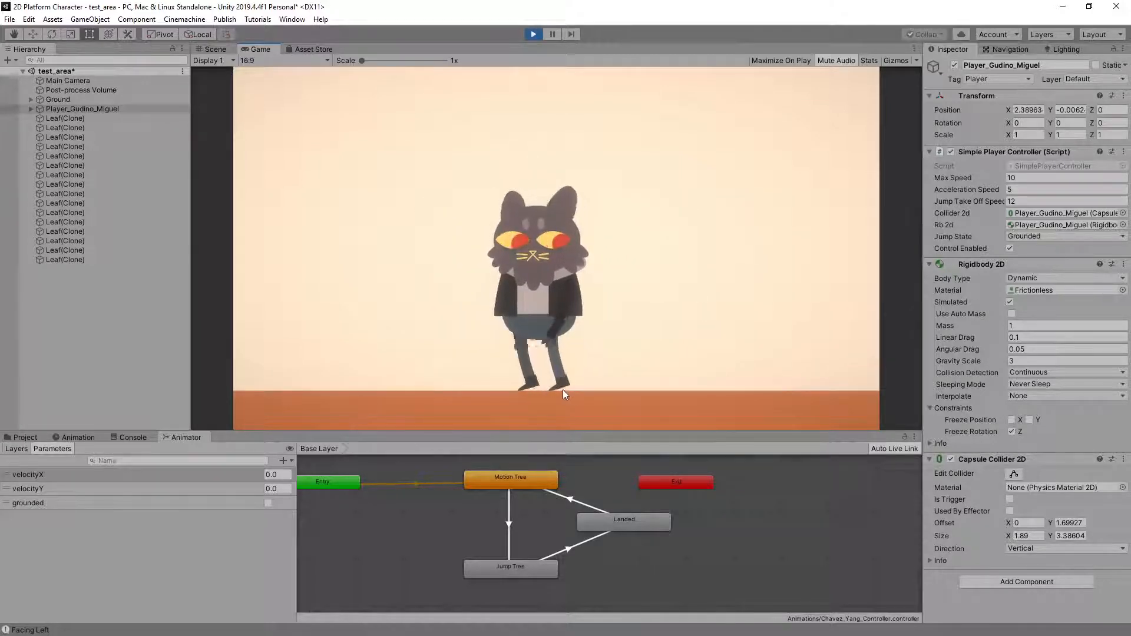
key(Left)
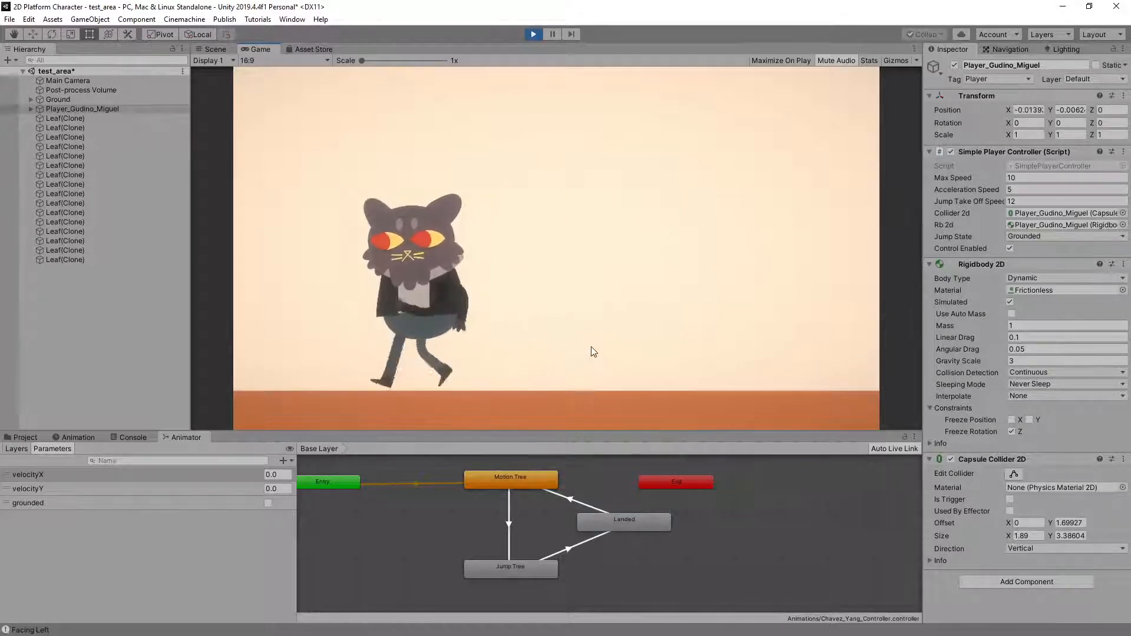
key(Right)
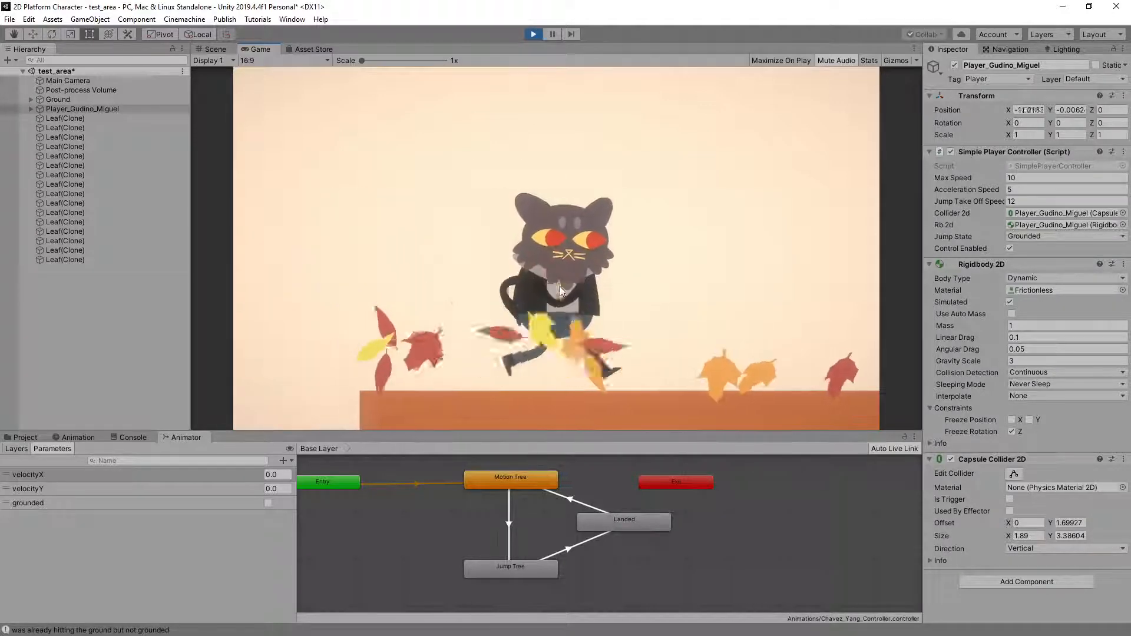
Play-test repeated jumps with the cat character, moving both ways, to examine its mid-air and landing poses
key(Left)
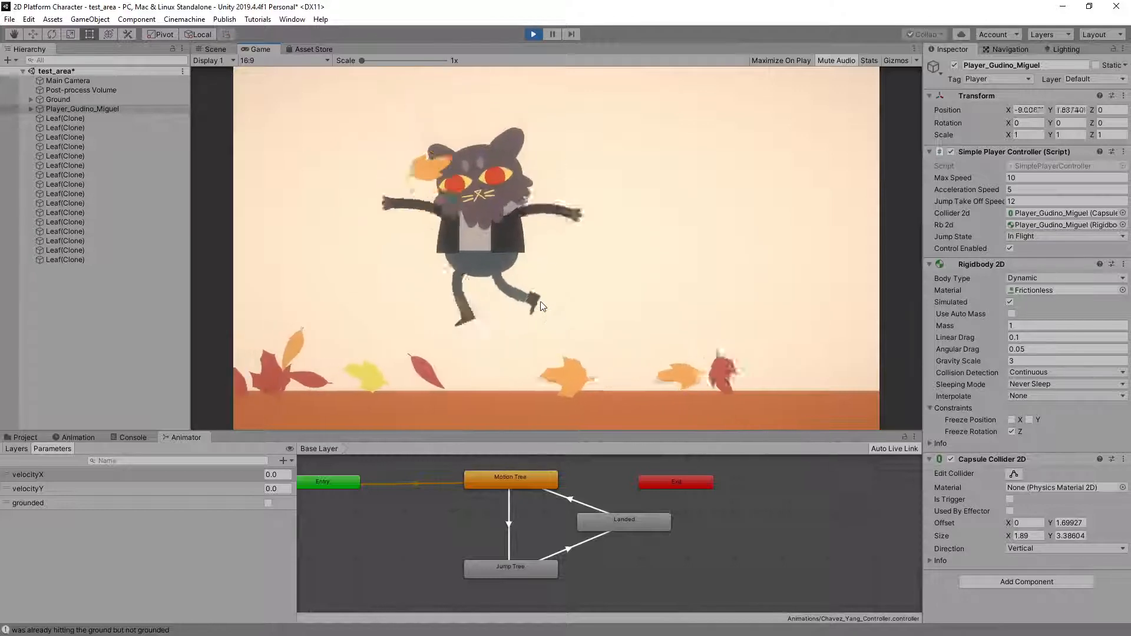
key(space)
key(Right)
key(space)
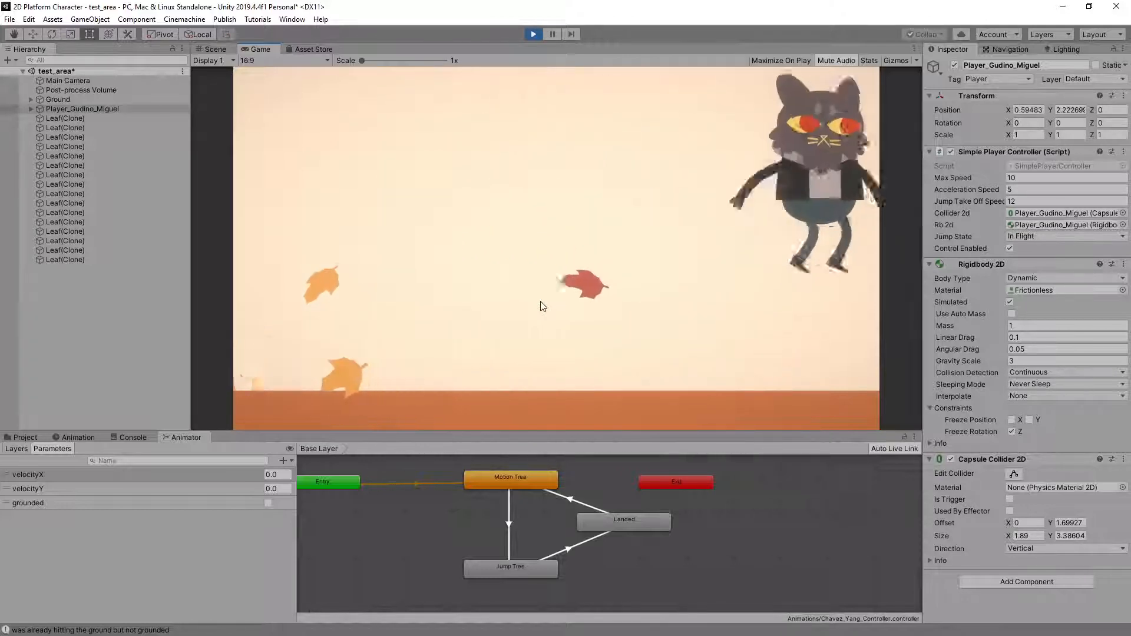
key(space)
key(space)
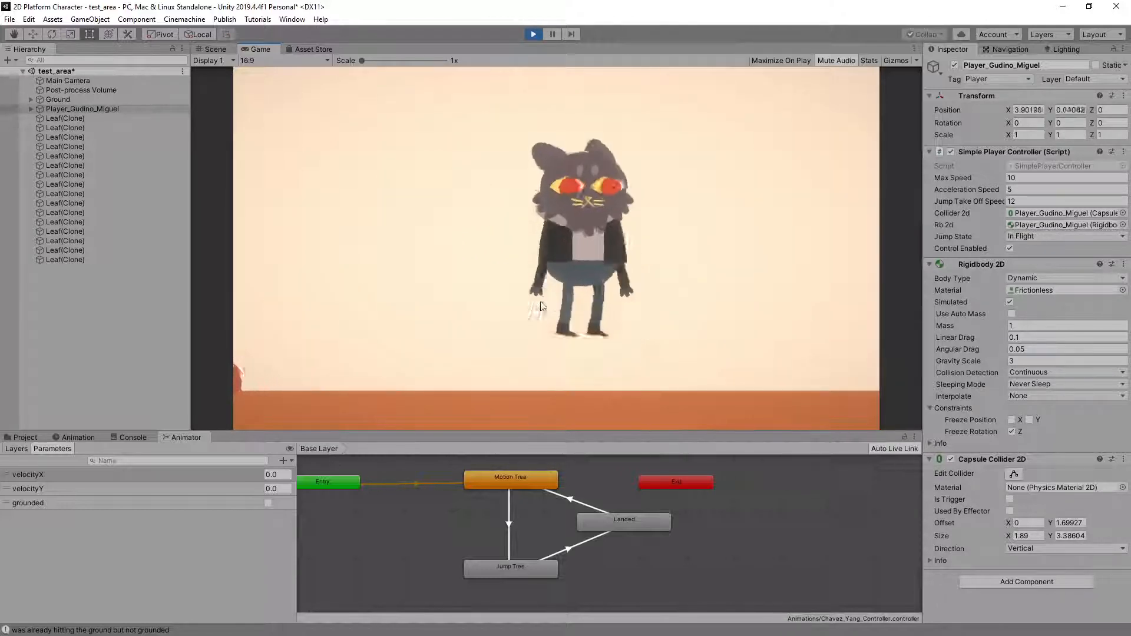
Select the cat character's Player_Anim child and make it jump to examine its live animator states
click(29, 108)
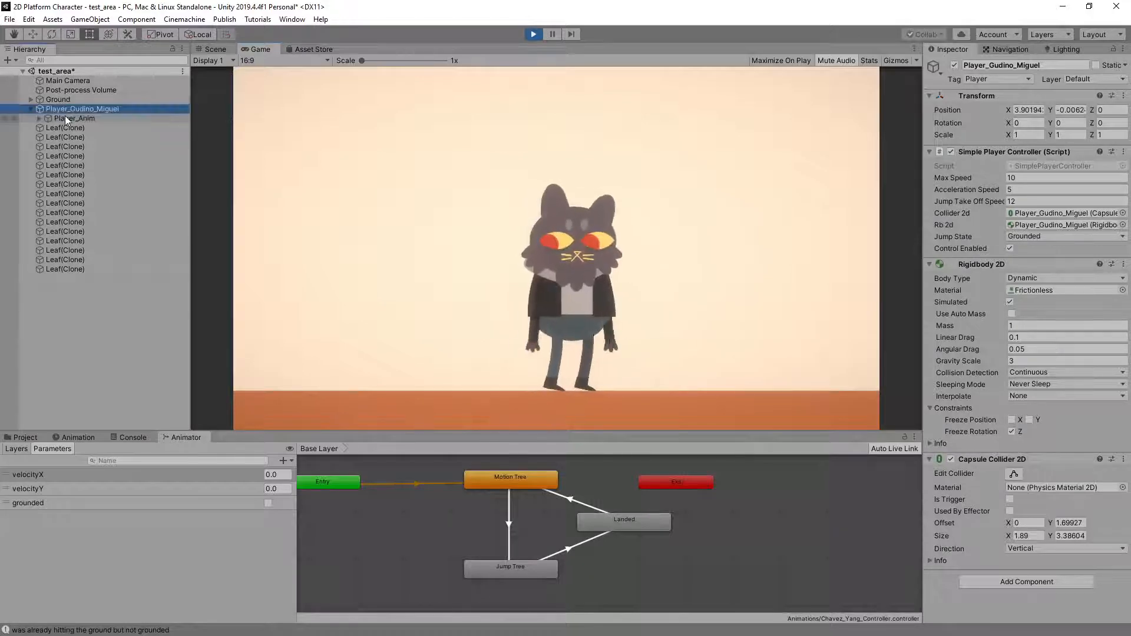
click(67, 118)
click(462, 194)
key(space)
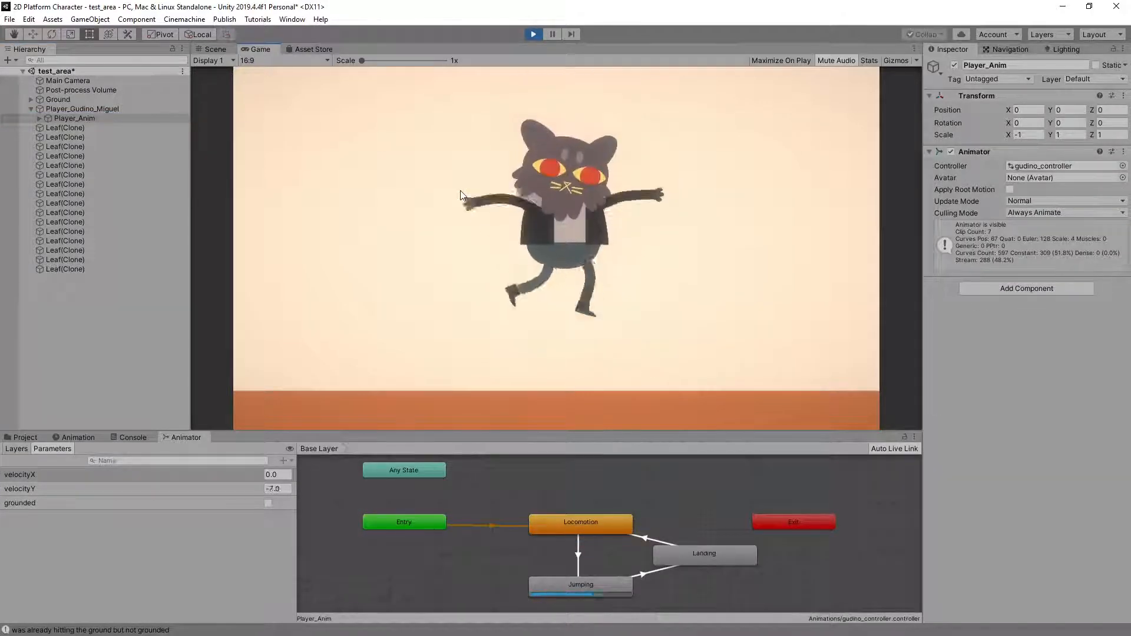
key(a)
Stop the play-test and delete the cat character from the test_area scene
click(534, 34)
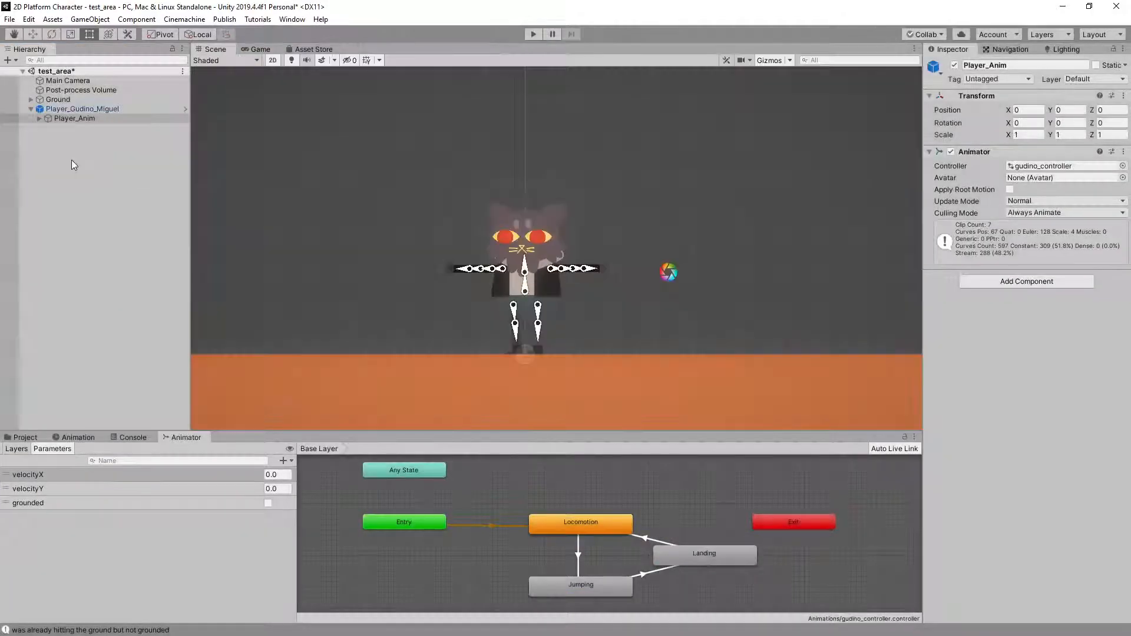
key(Delete)
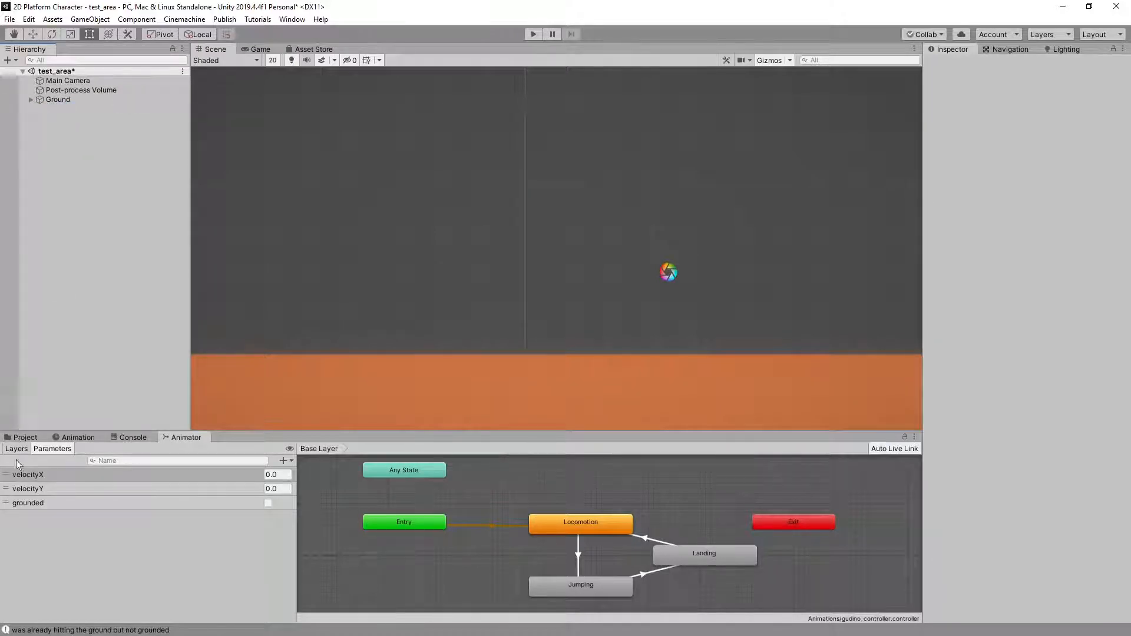
Import the next student's HW07 character package into the project with its preselected animations, controllers and prefab
click(24, 437)
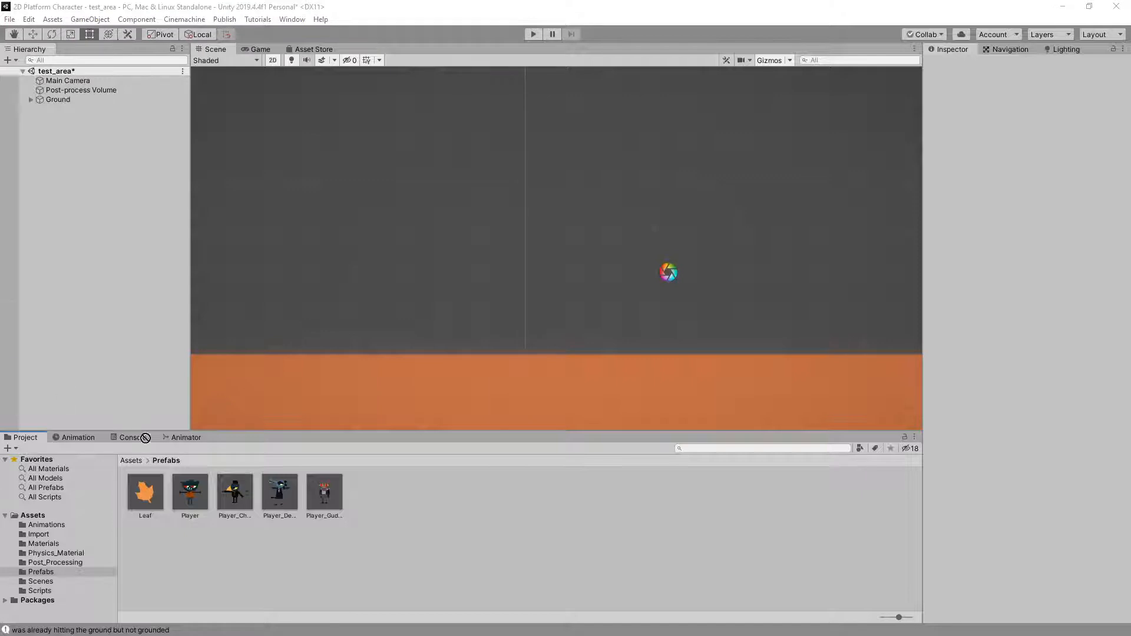
drag(470, 520, 476, 507)
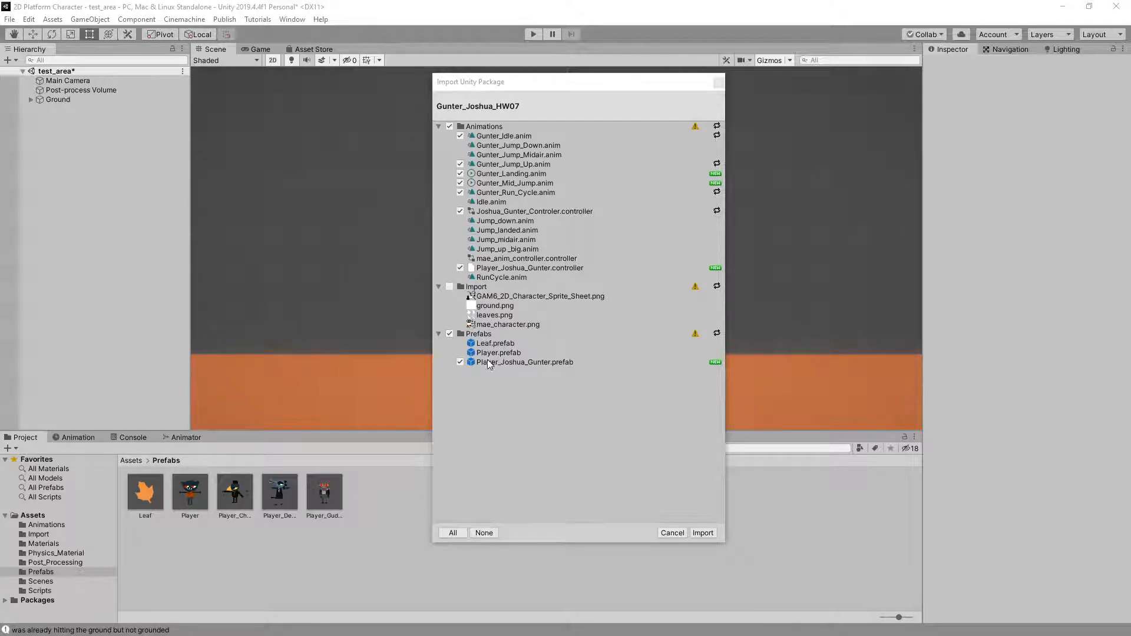
click(711, 534)
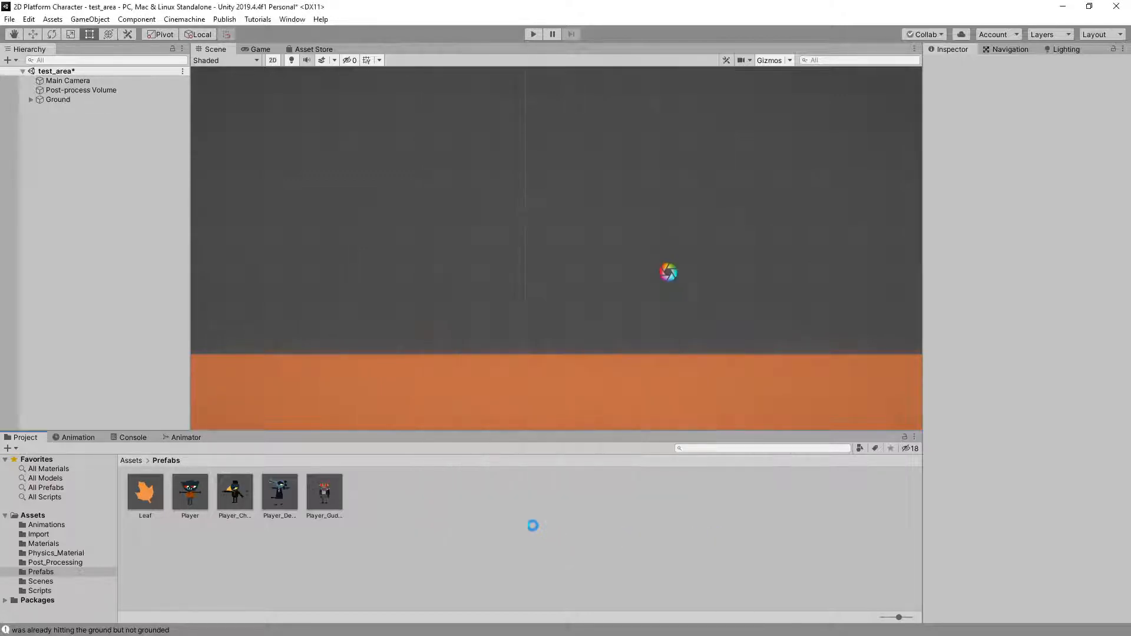
Add the newly imported crocodile character prefab to the test_area scene and start play mode
click(379, 497)
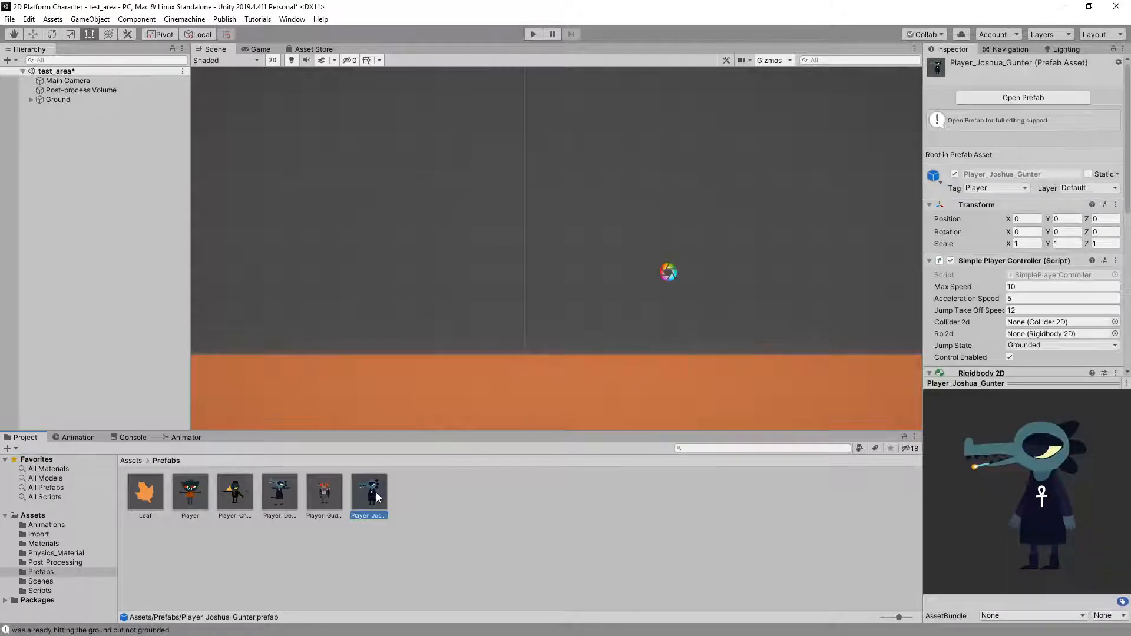
drag(68, 246, 69, 248)
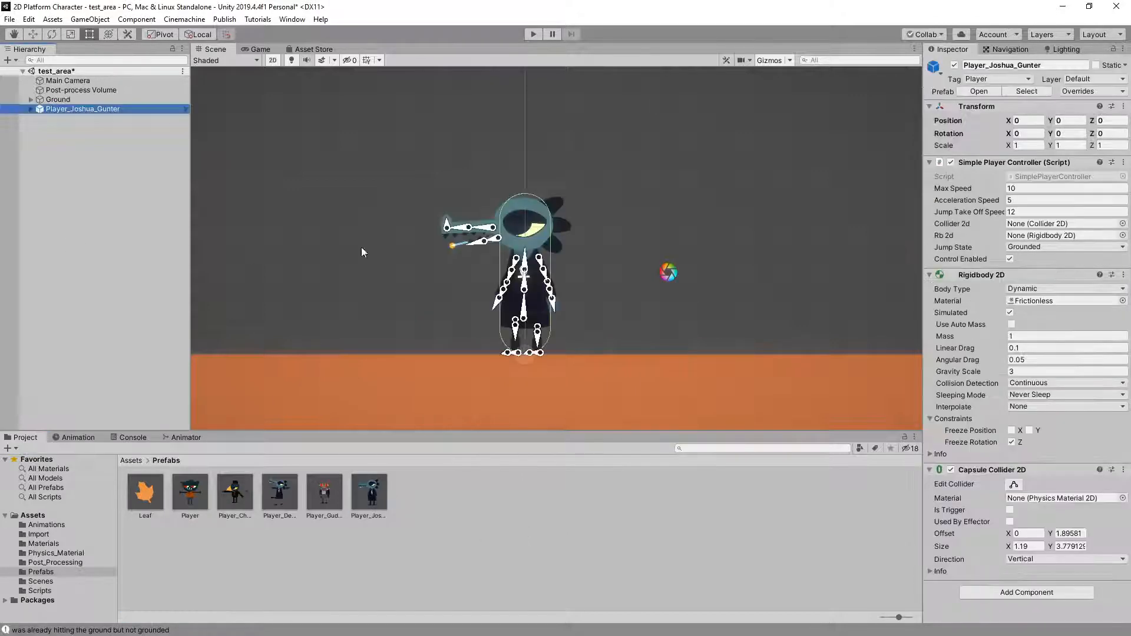
click(533, 34)
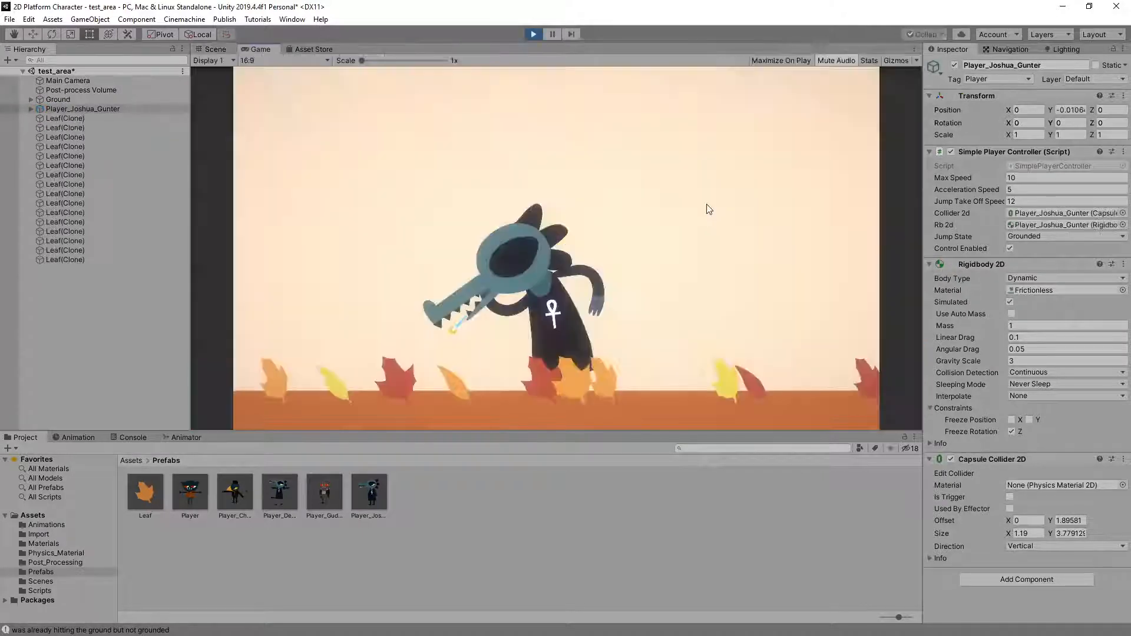
Run the crocodile character back and forth and stop it to examine its run cycle and idle
key(a)
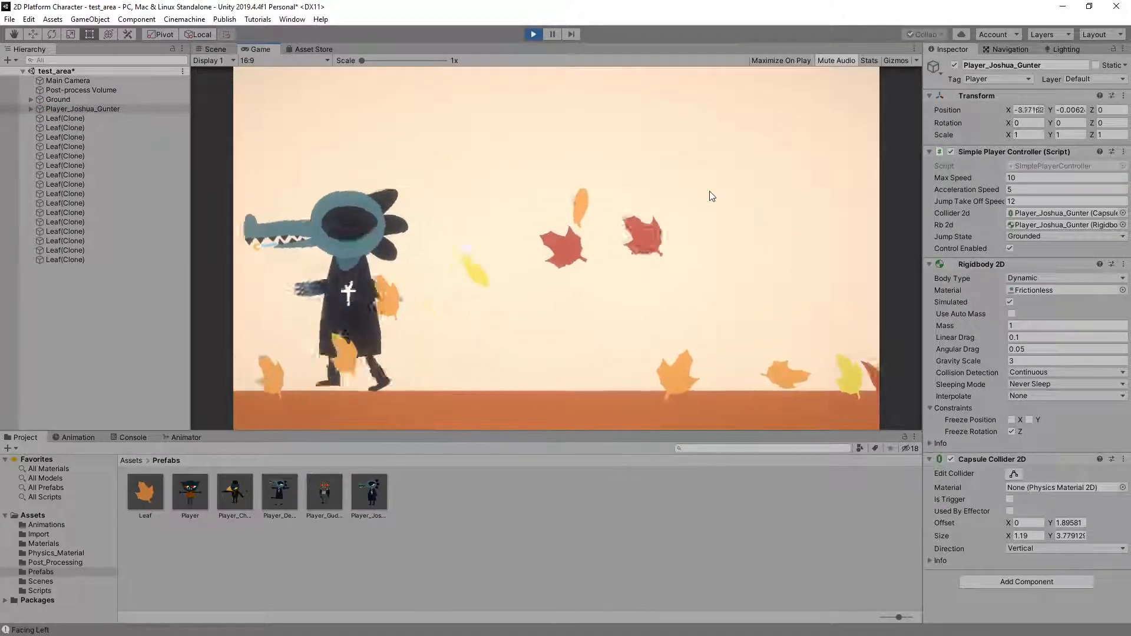
key(d)
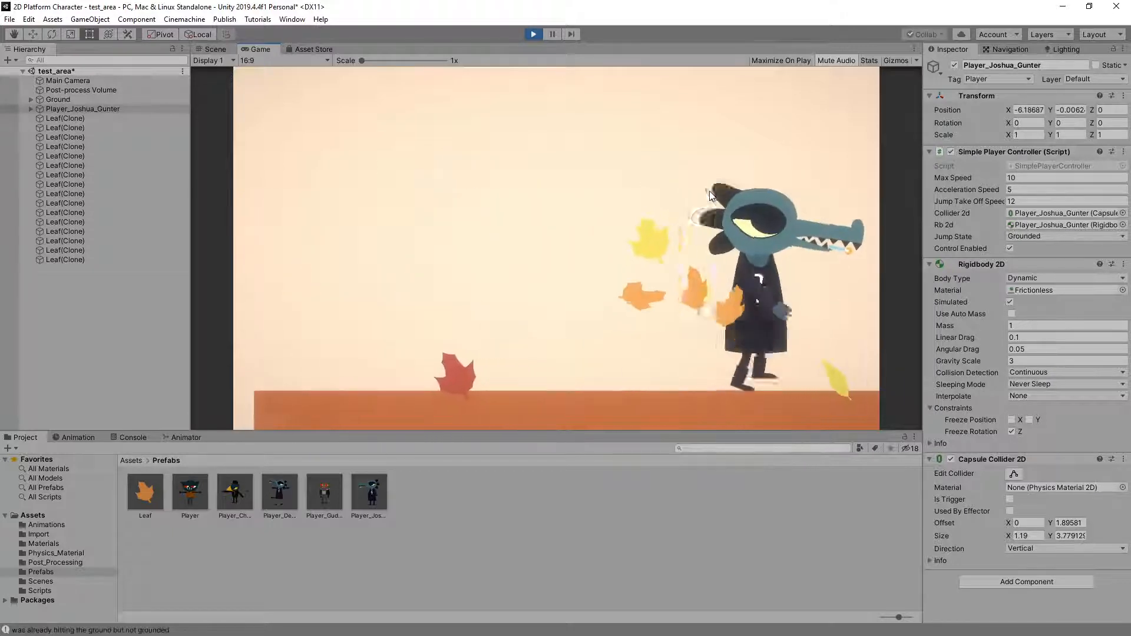
key(a)
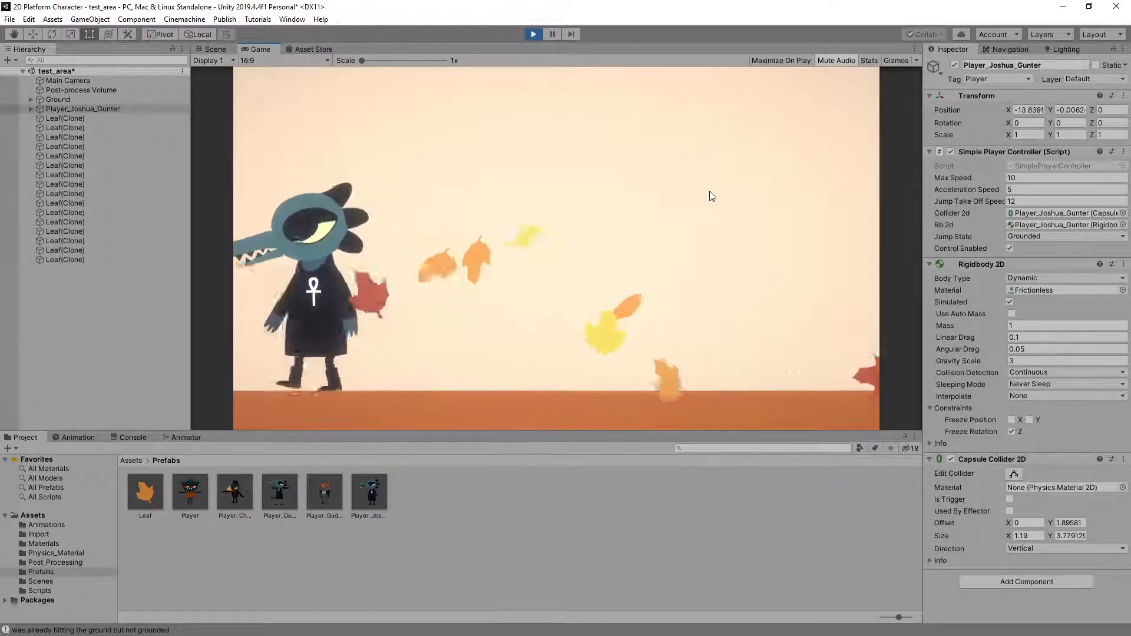
key(d)
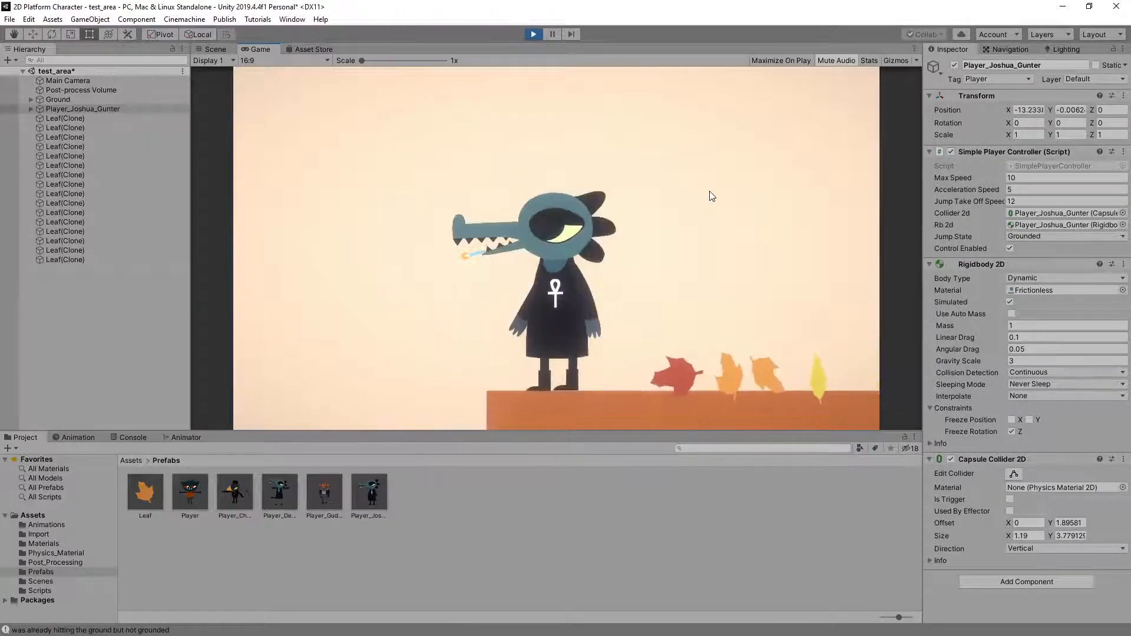
key(d)
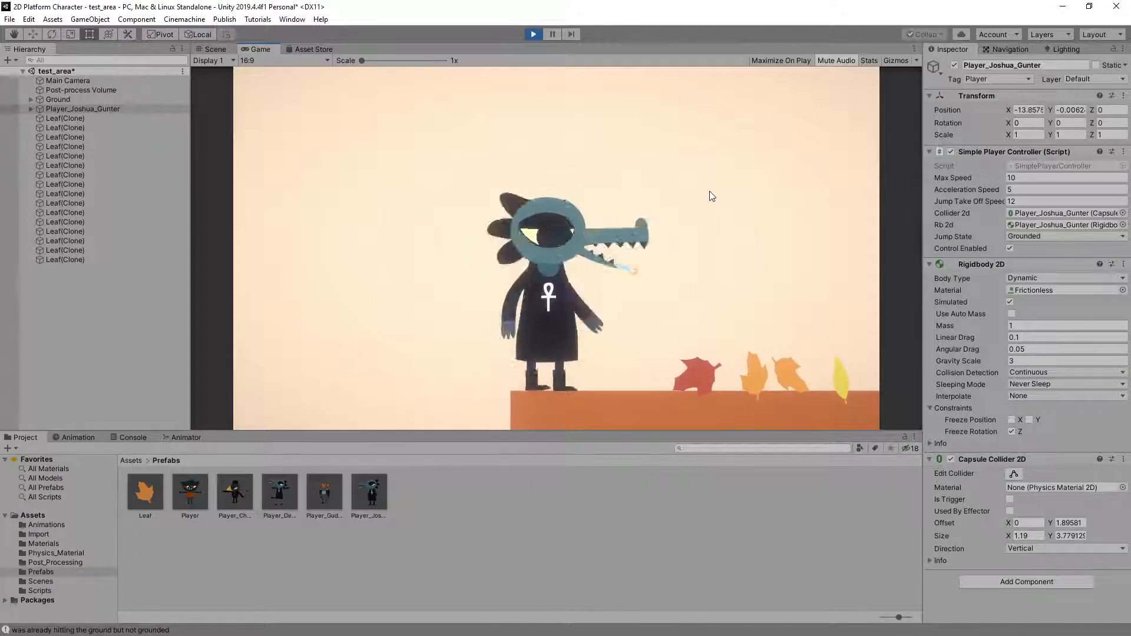
Make short turns and jumps with the crocodile character near the platform's edge to examine its idle, turning and landing transitions
key(space)
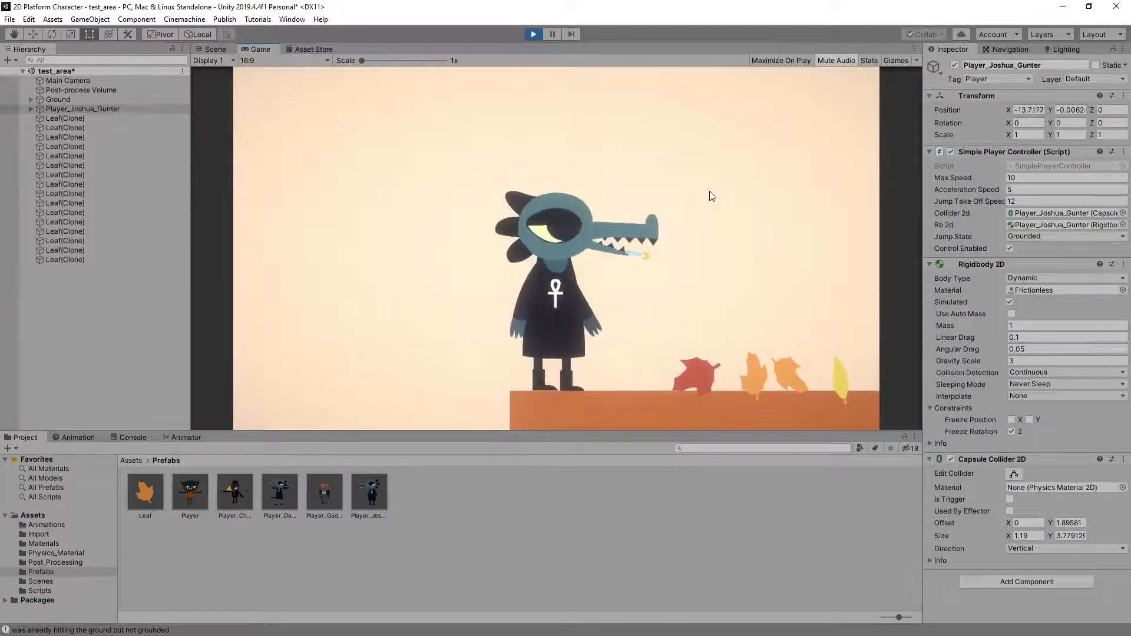
key(d)
key(a)
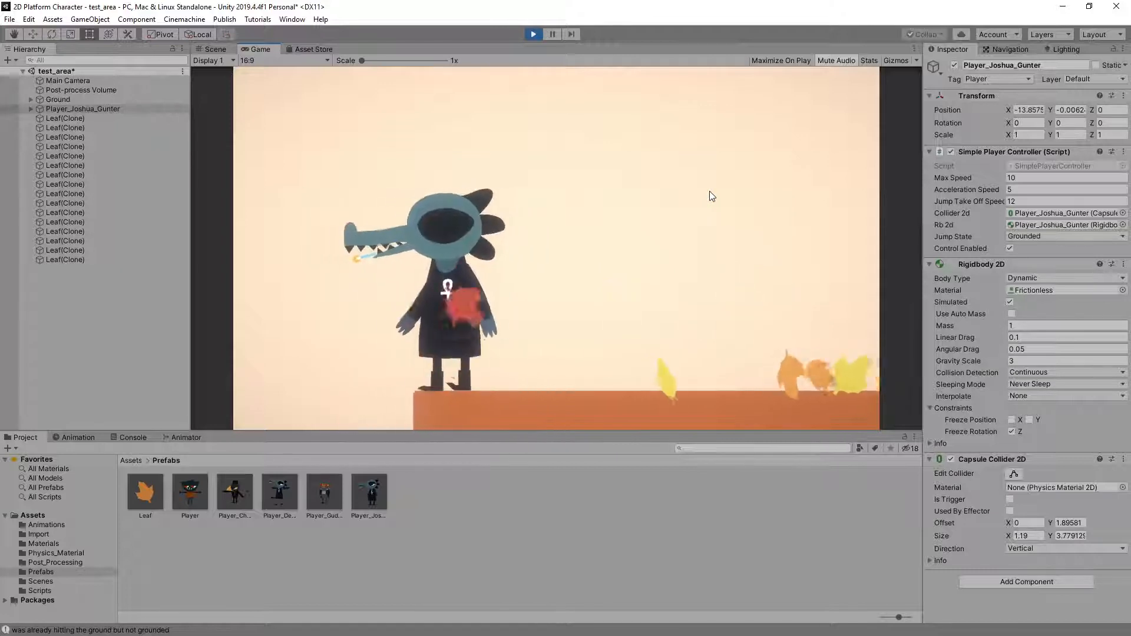
key(d)
key(space)
key(a)
key(d)
key(a)
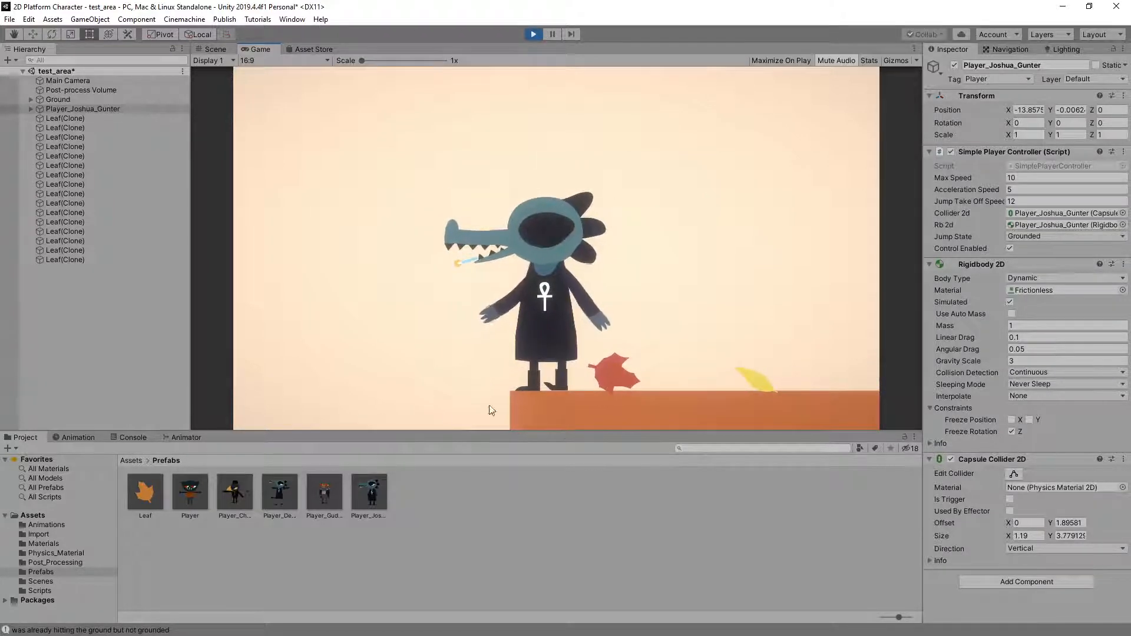
key(d)
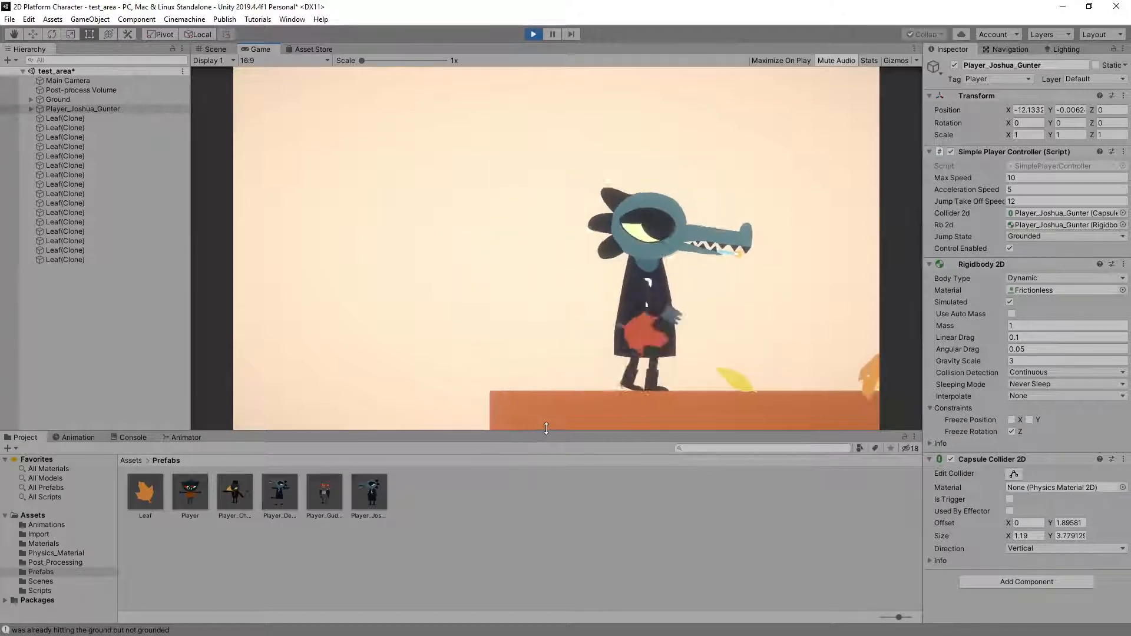
Play-test chained running jumps with direction changes to examine the crocodile character's take-off, mid-air and landing animations
key(a)
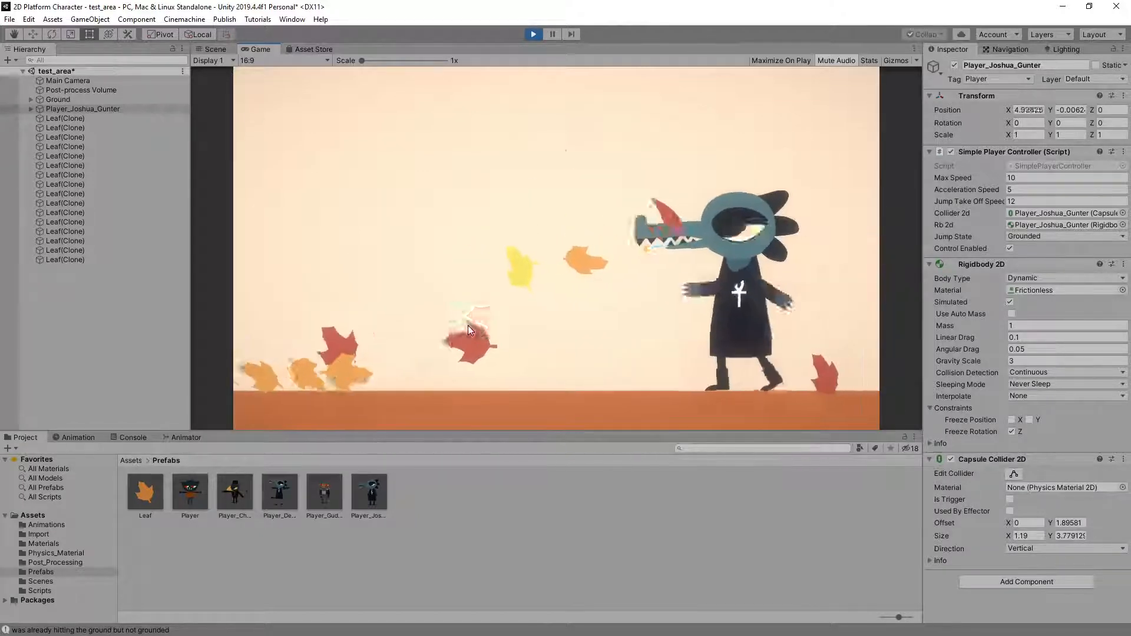
key(space)
key(d)
key(space)
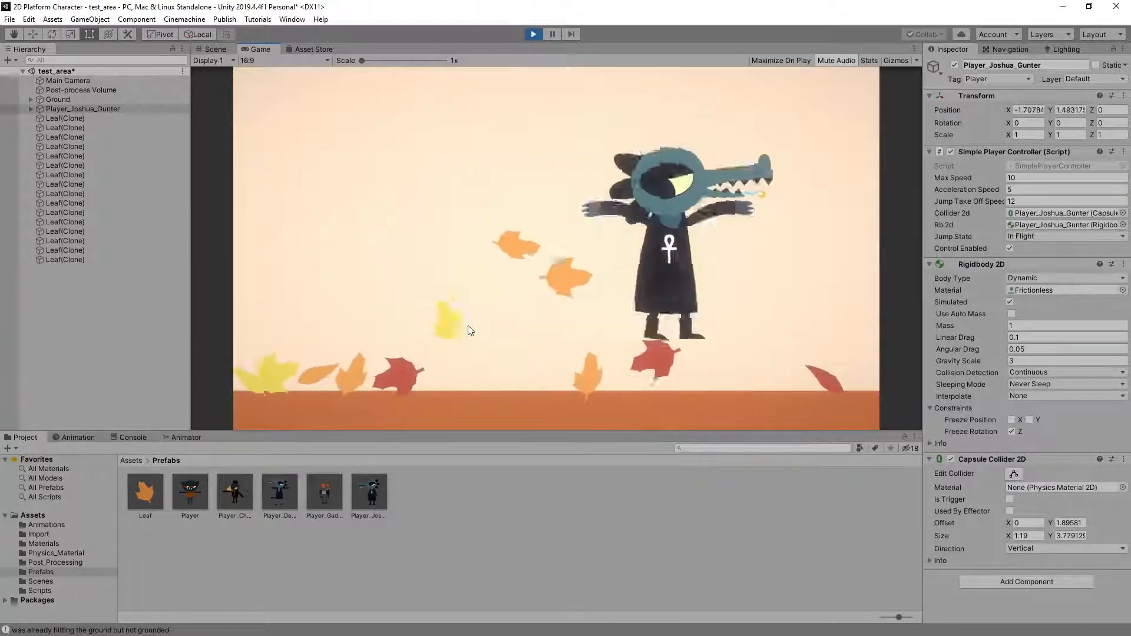
key(space)
key(space)
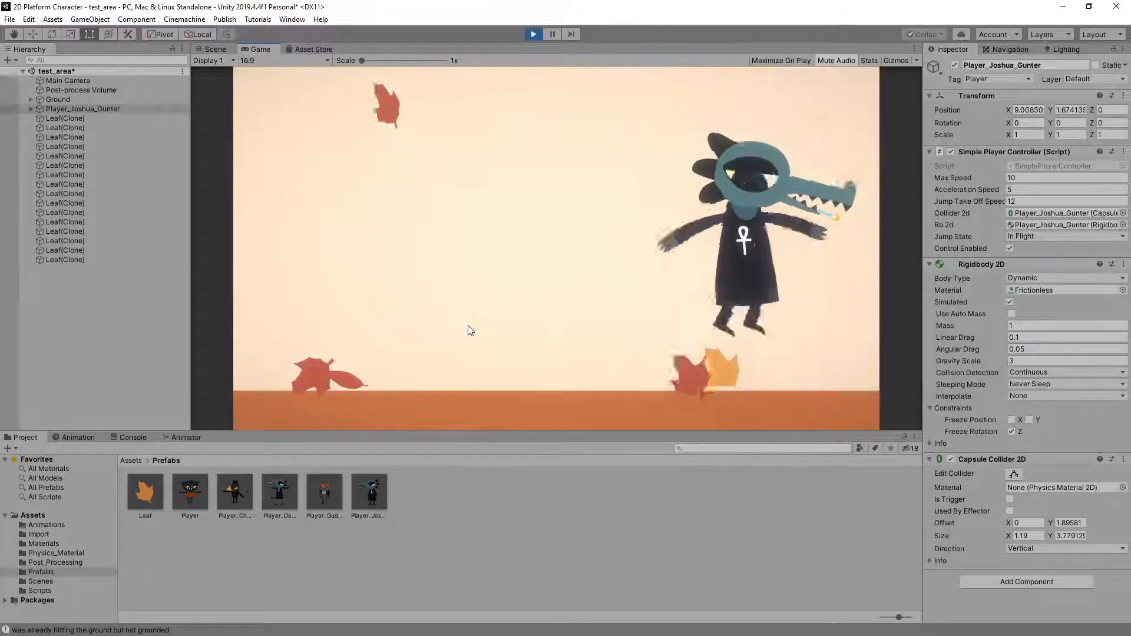
key(space)
key(a)
key(space)
key(d)
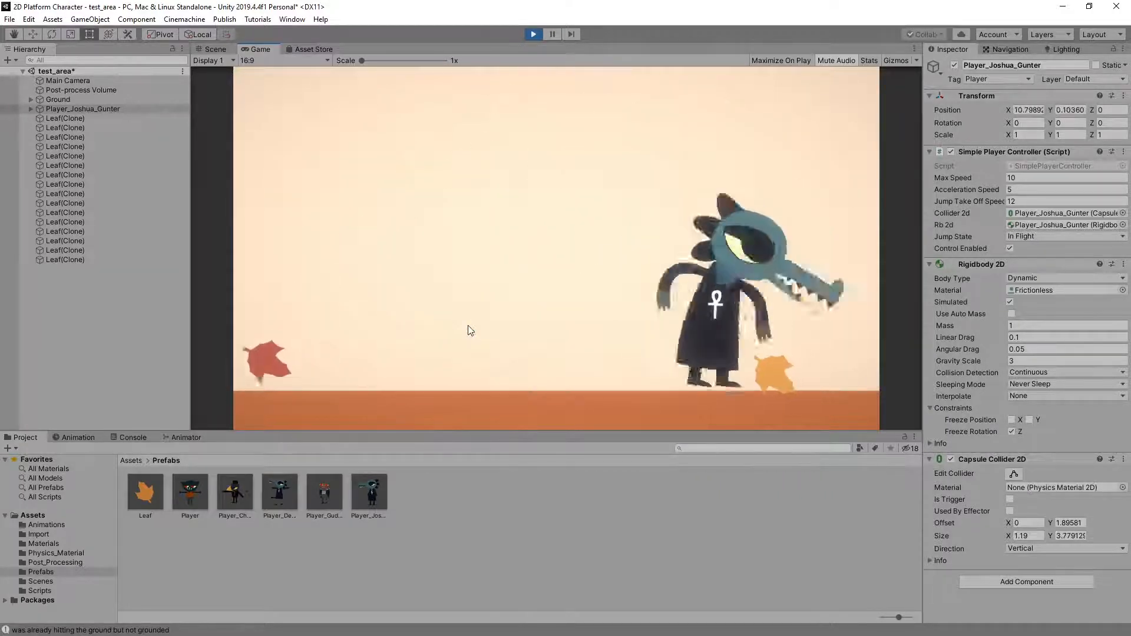
key(space)
key(a)
Keep the crocodile character jumping back and forth across the platform to examine its airborne turns, repeated jumps and landings
key(space)
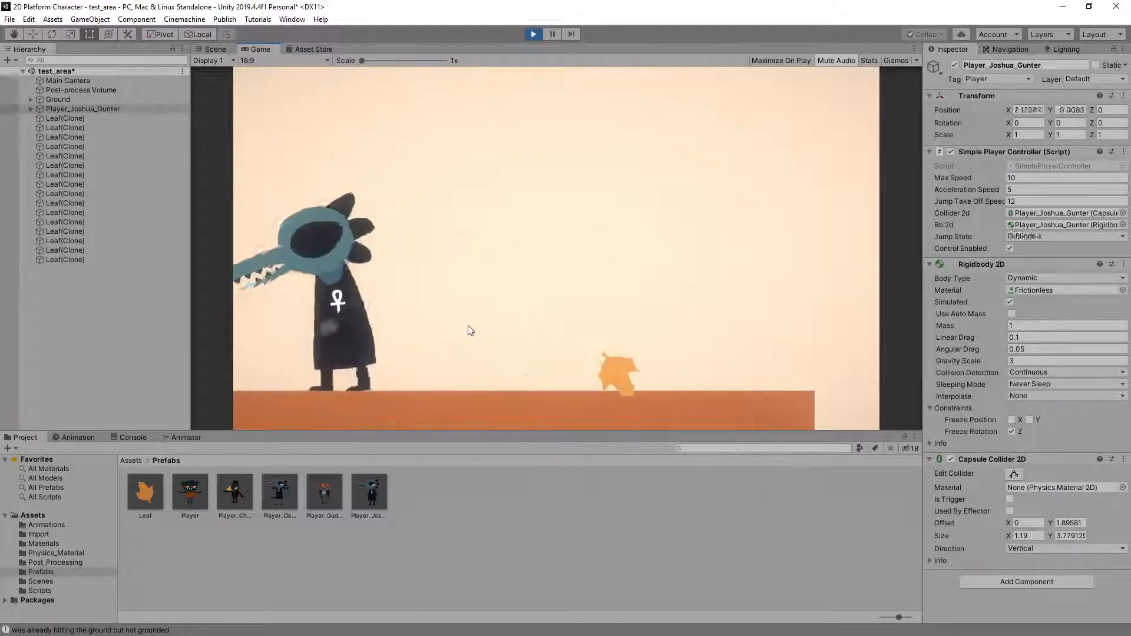
key(space)
key(d)
key(space)
key(a)
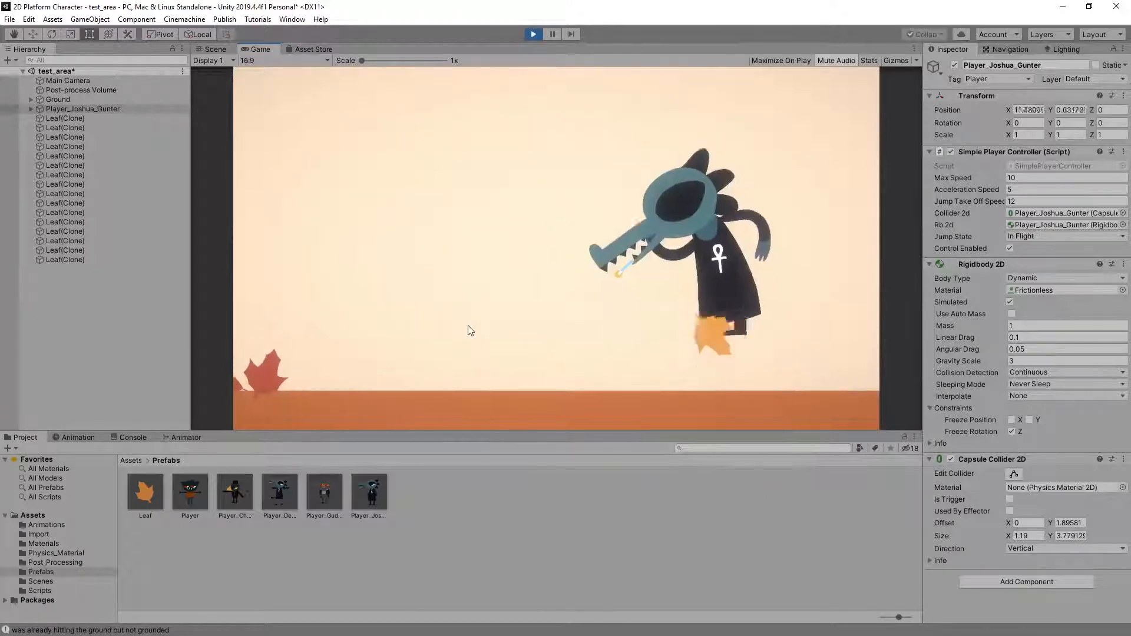
key(space)
key(d)
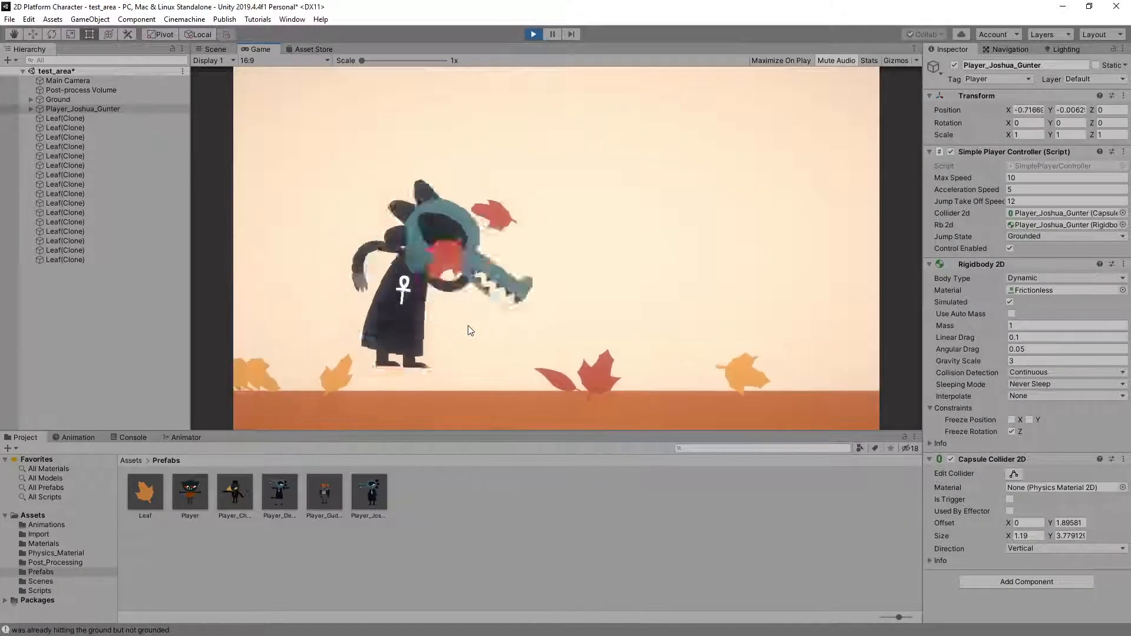
key(space)
key(space)
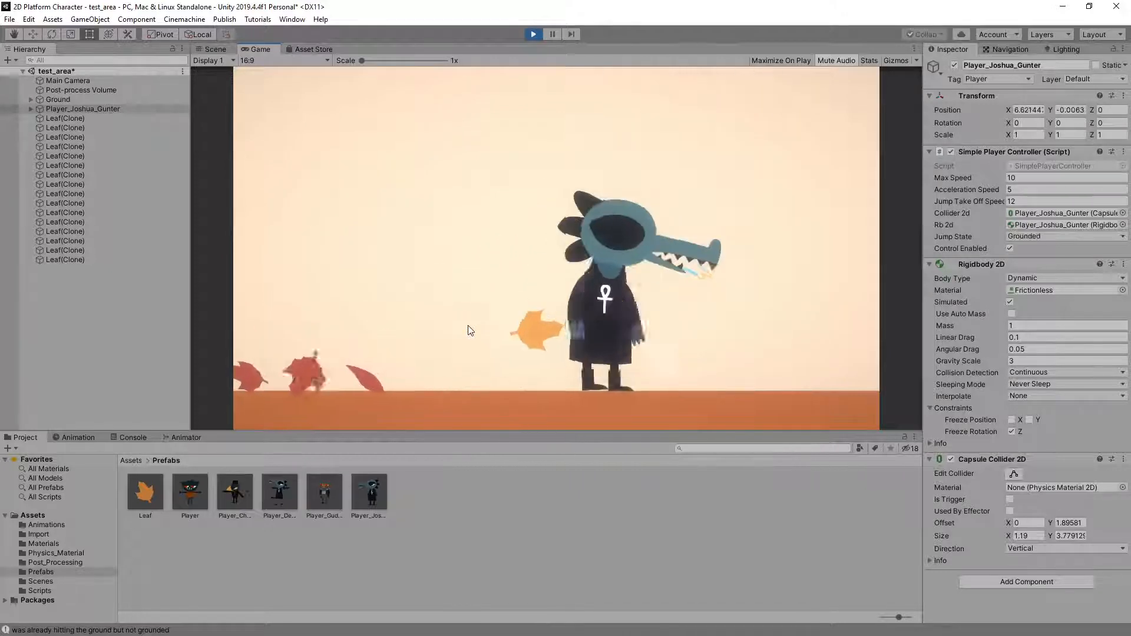
key(a)
key(space)
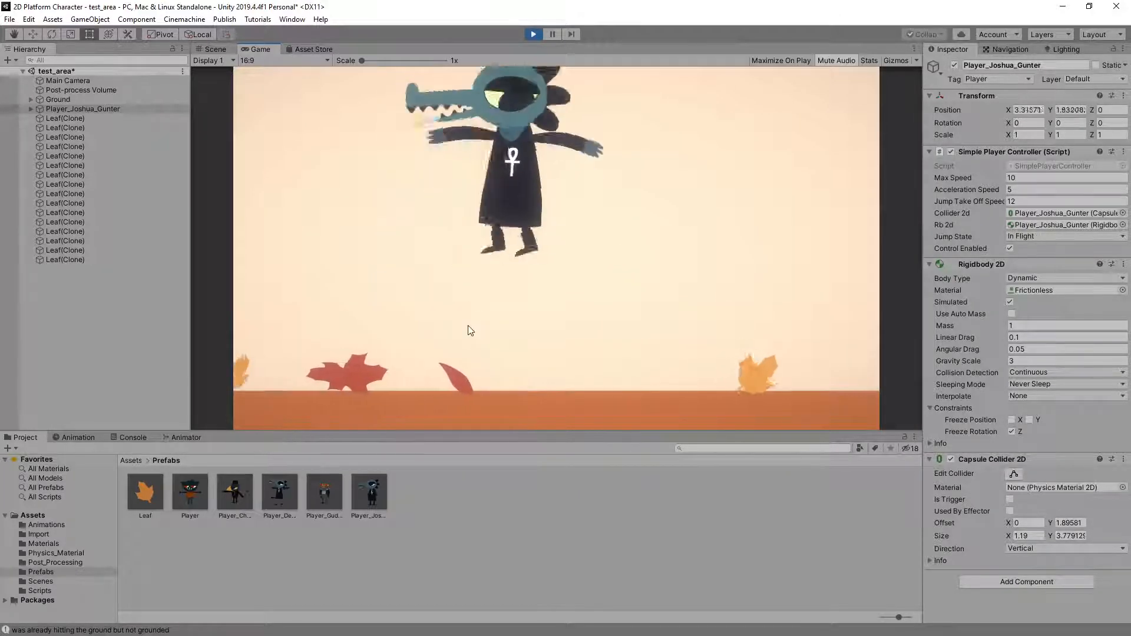
key(space)
key(d)
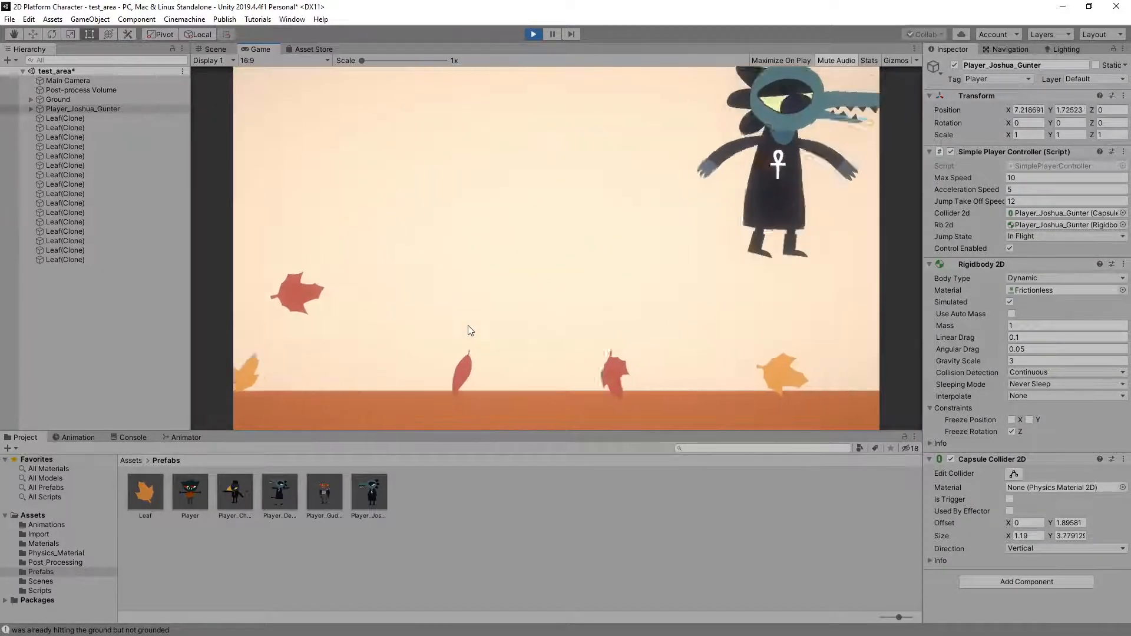
key(a)
key(space)
key(space)
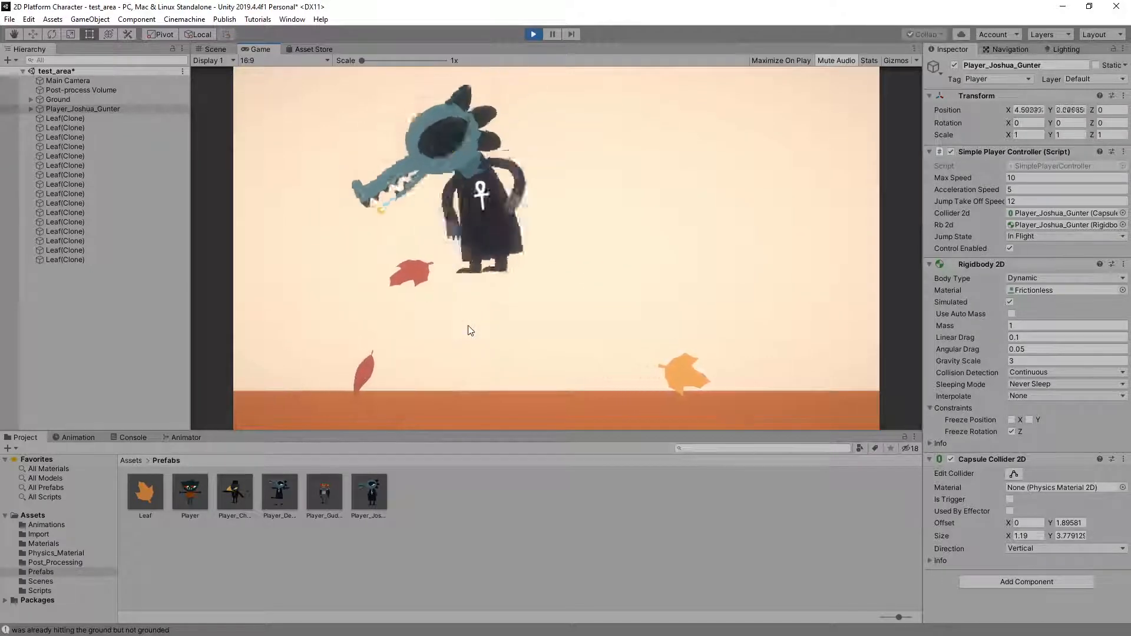
key(d)
key(space)
key(space)
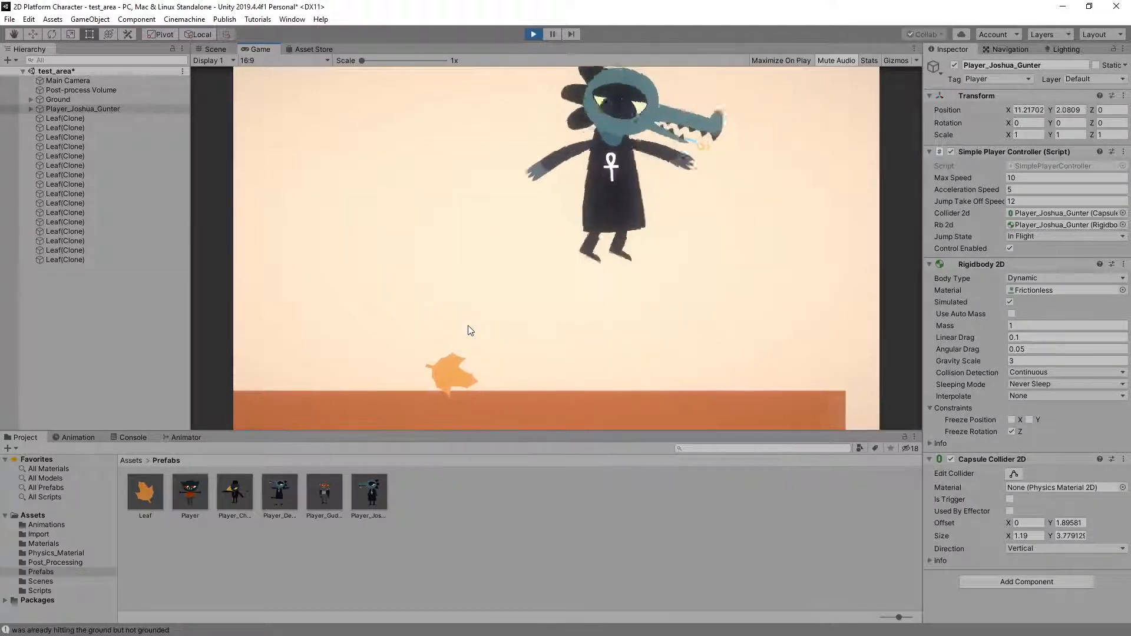
key(a)
key(space)
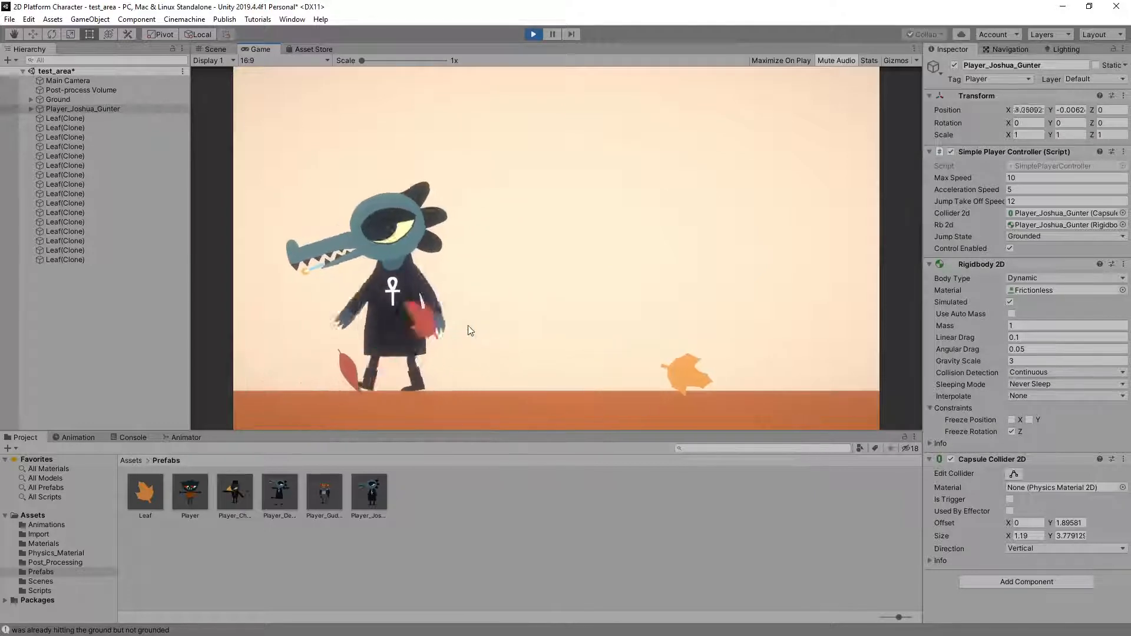
key(d)
key(space)
key(a)
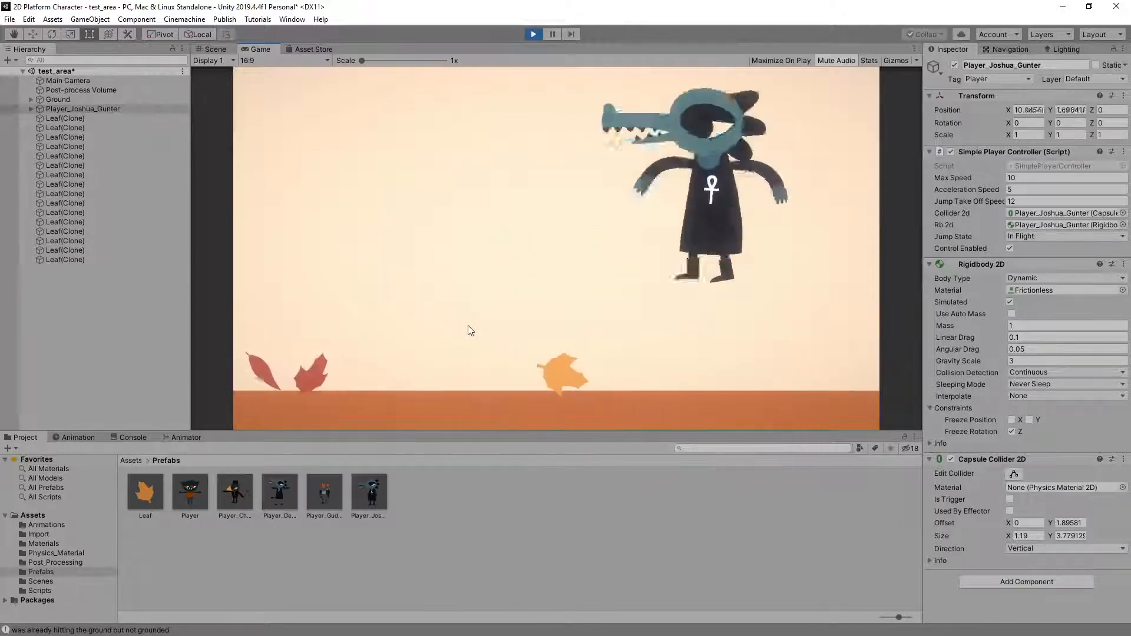
key(space)
key(d)
key(space)
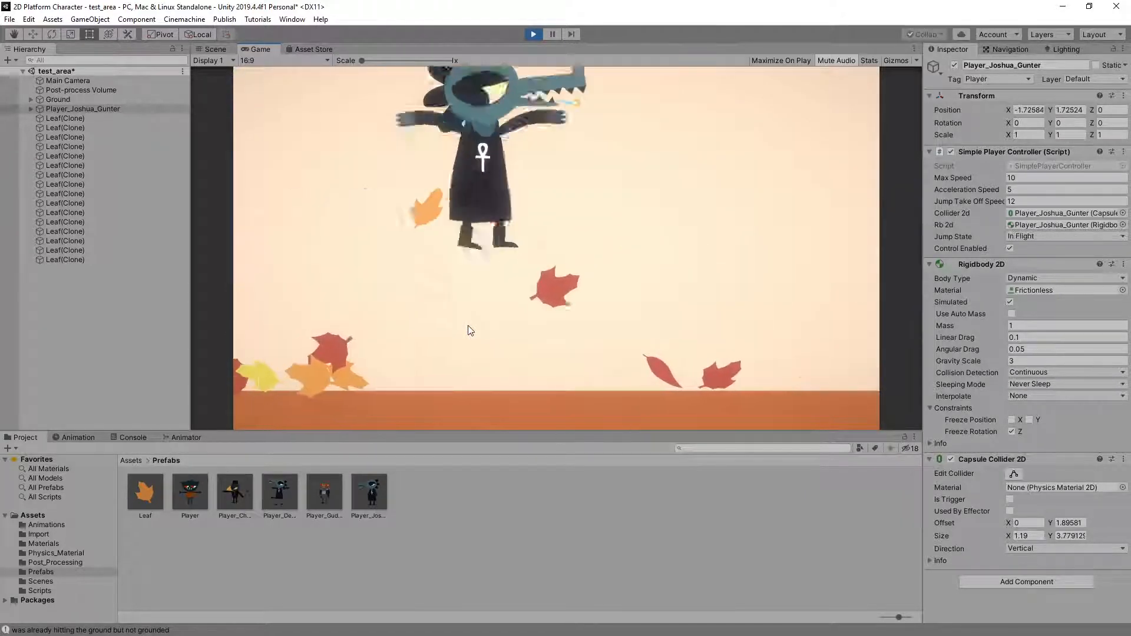
key(a)
key(space)
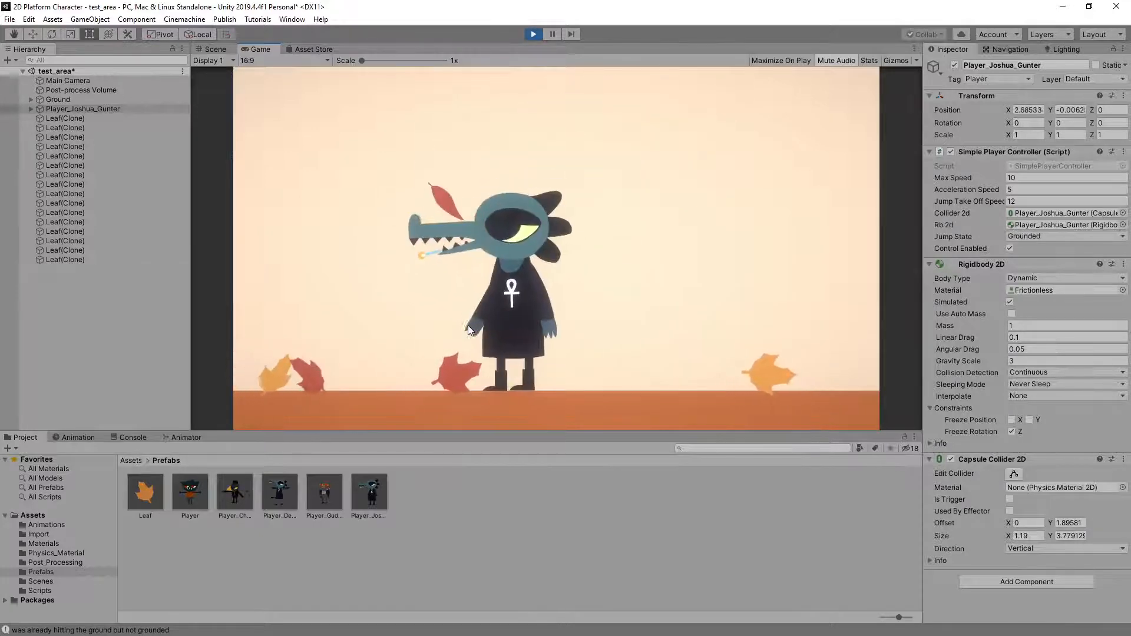
key(space)
key(d)
key(space)
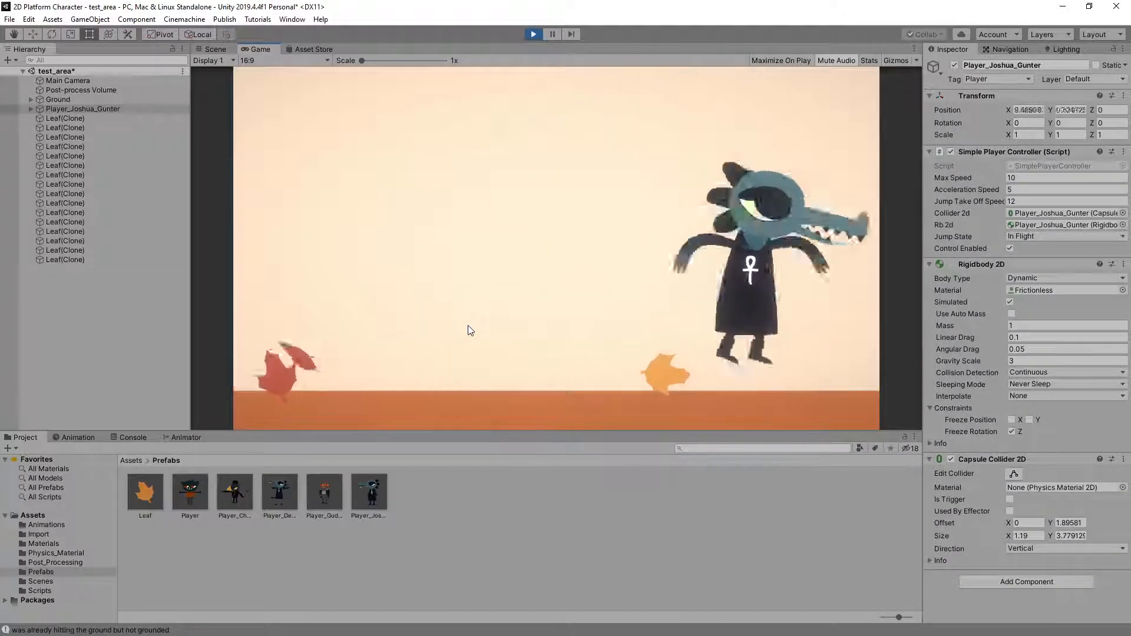
Run the crocodile character back and forth without jumping to examine its turns, running animation and stops
key(a)
key(d)
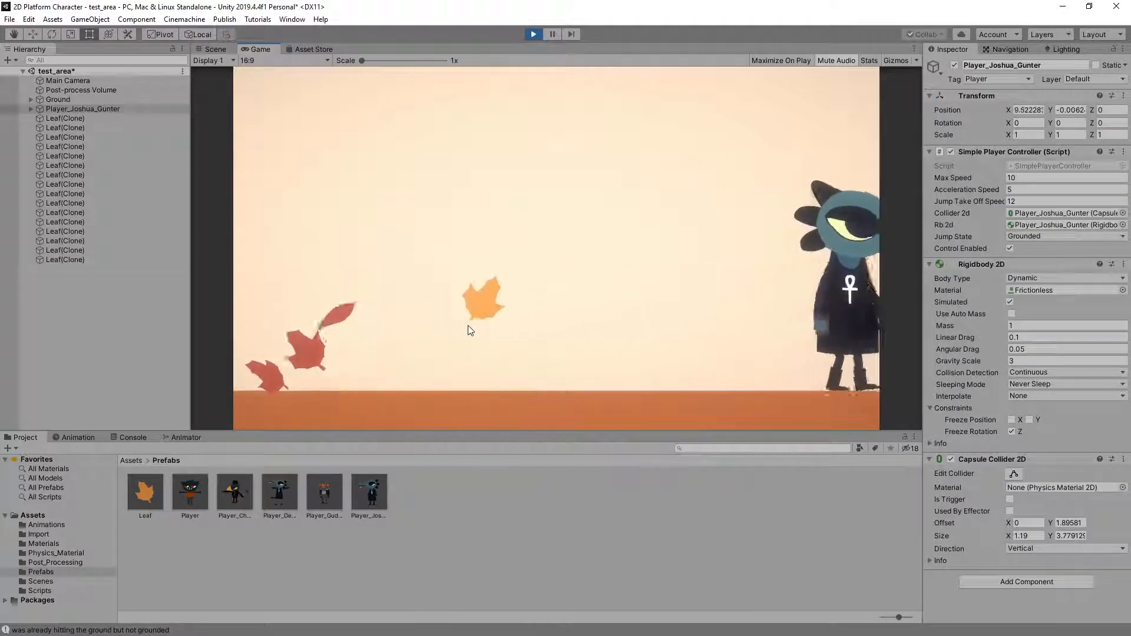
key(a)
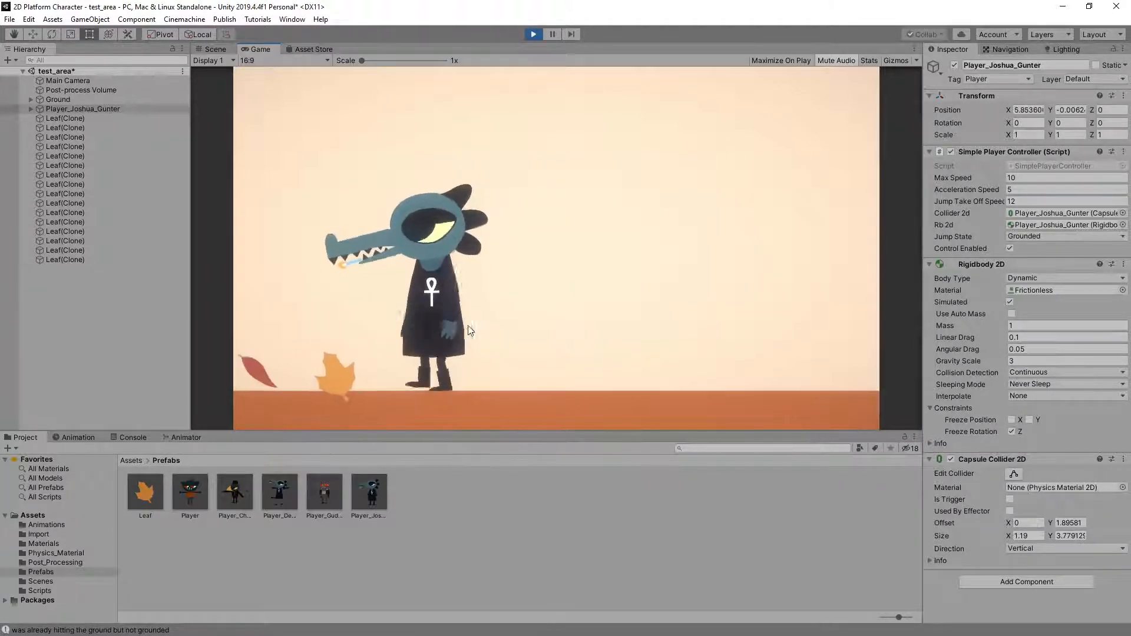
key(d)
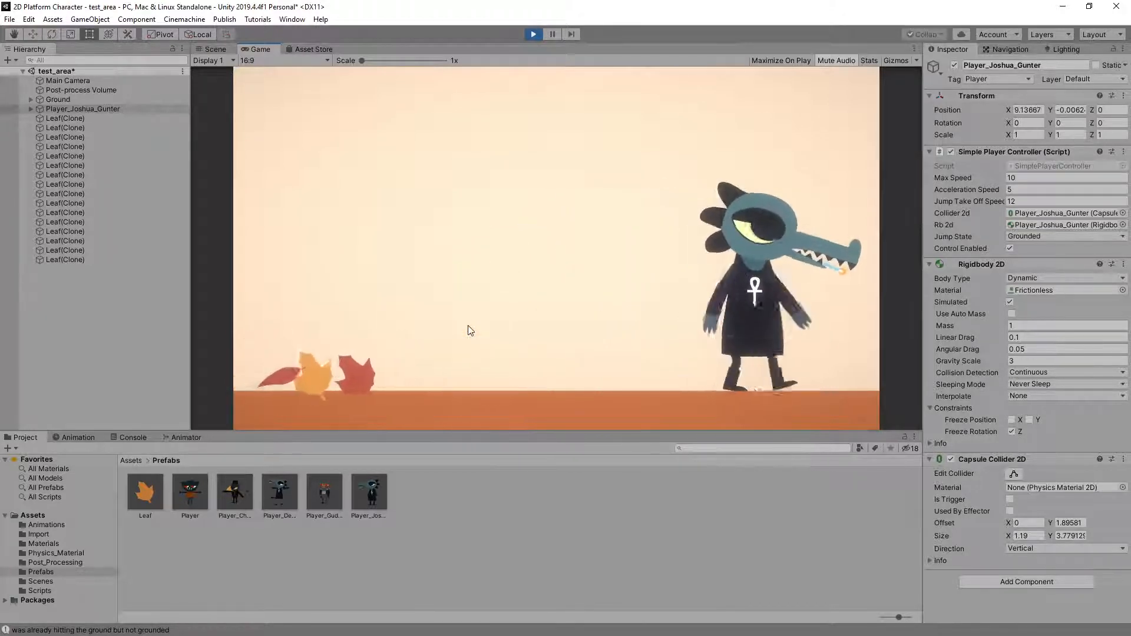
key(a)
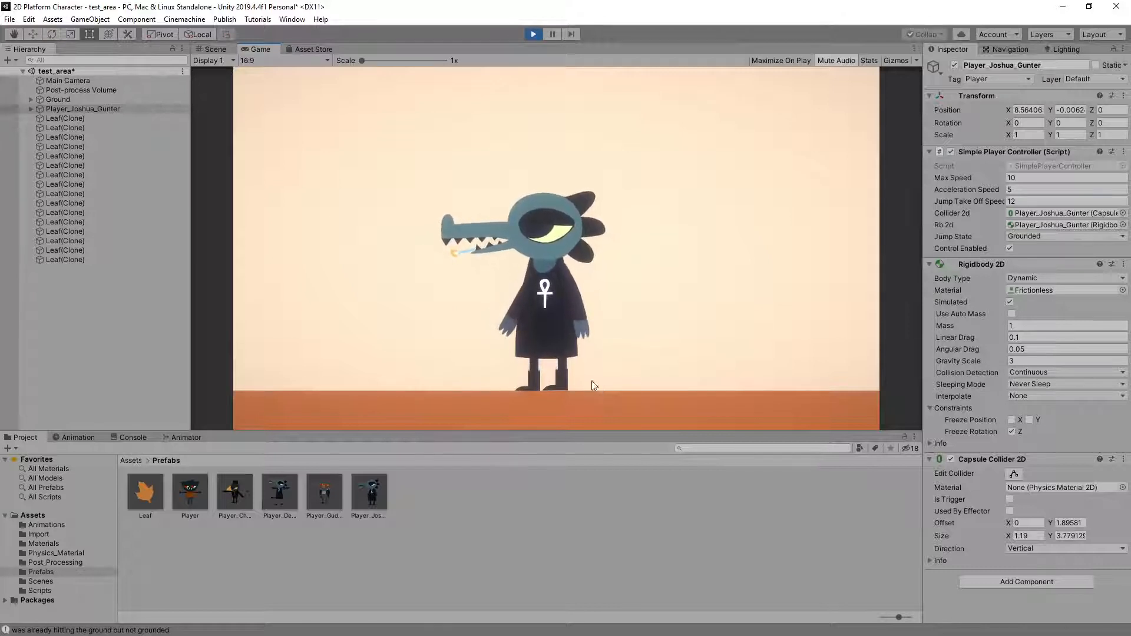
key(Left)
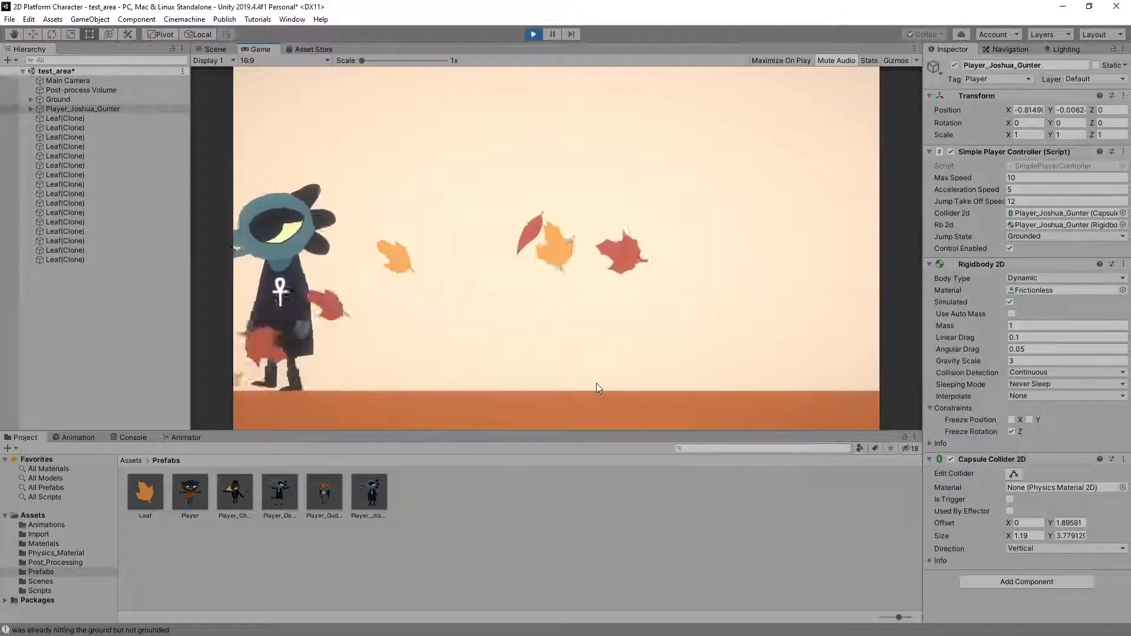
key(Right)
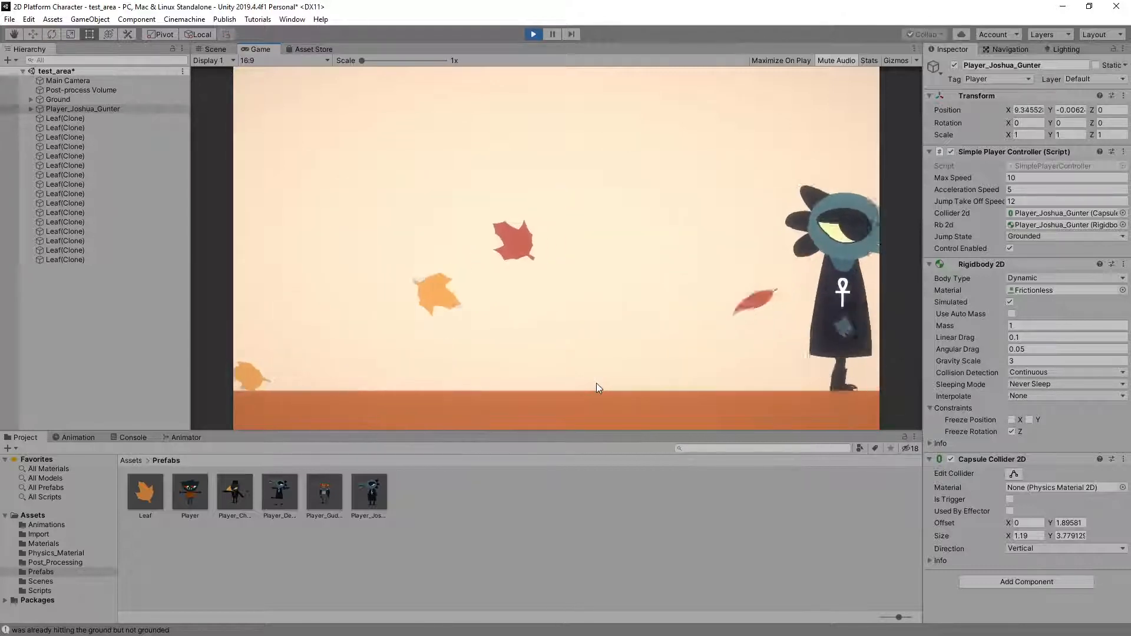
key(Left)
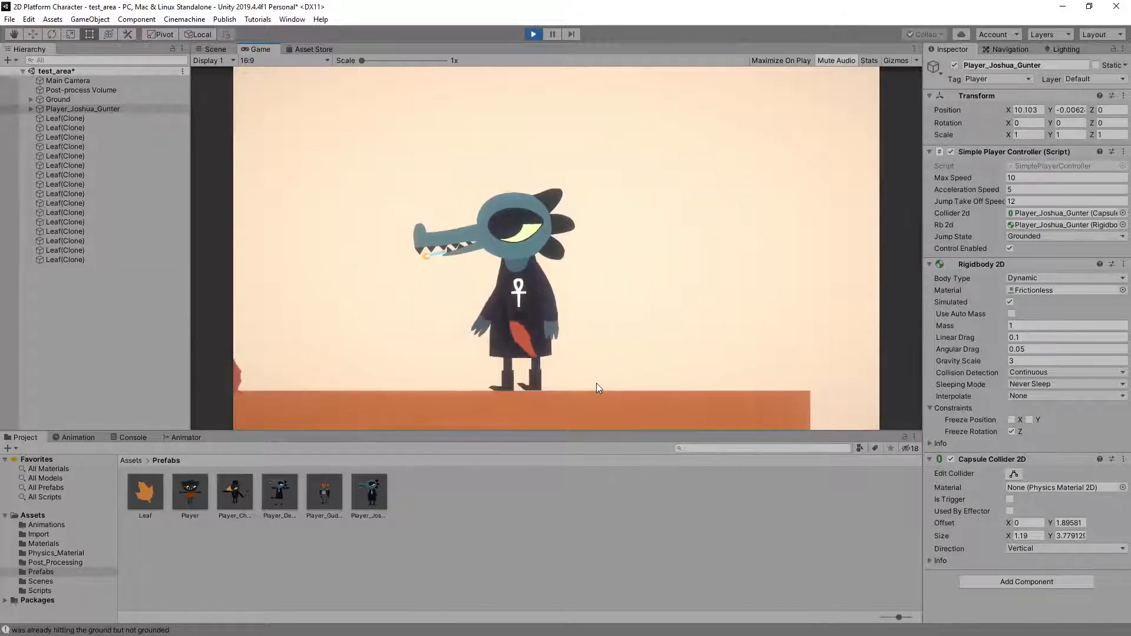
key(Right)
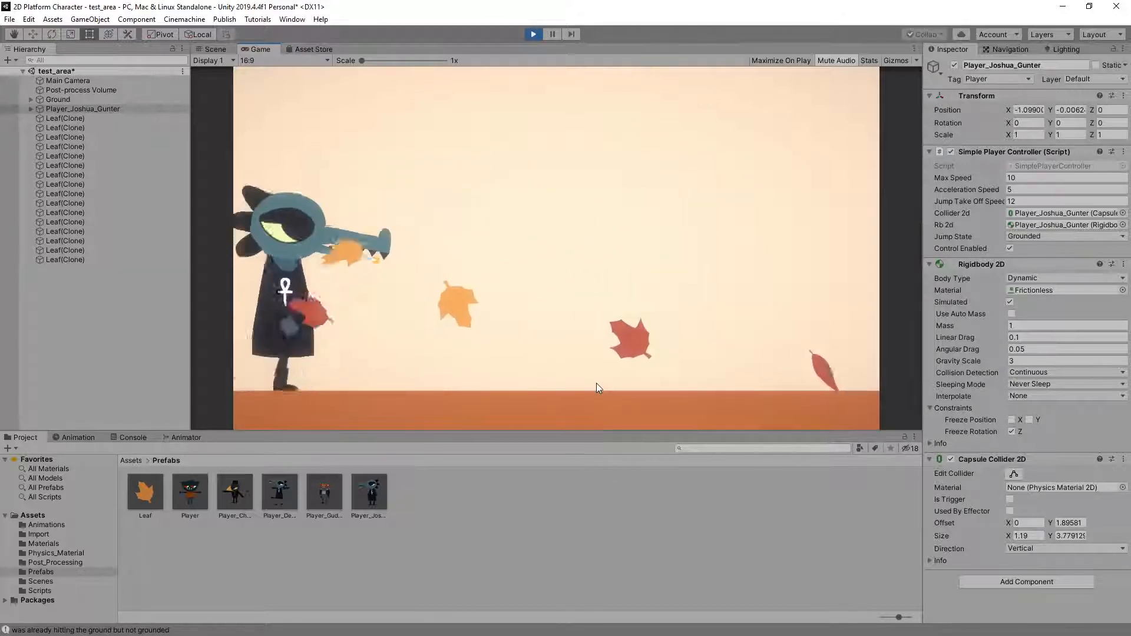
key(Left)
Show the animator state machine of the crocodile's Player_Anim object and jump in place to examine the pushoff, Jump Tree and Landing states
click(58, 109)
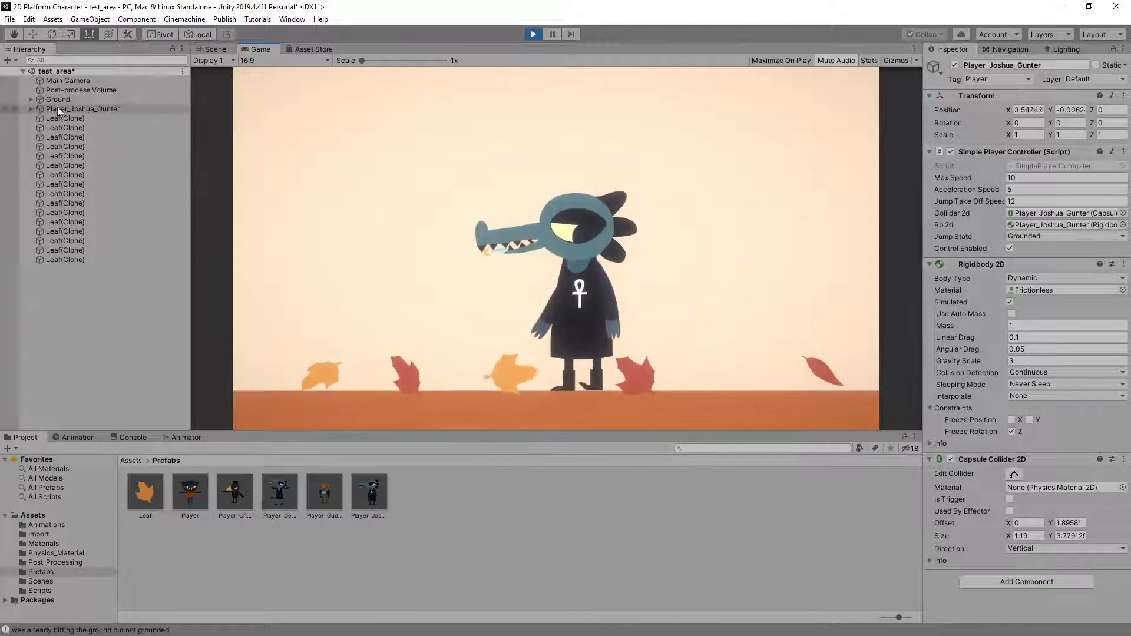
click(31, 109)
click(79, 118)
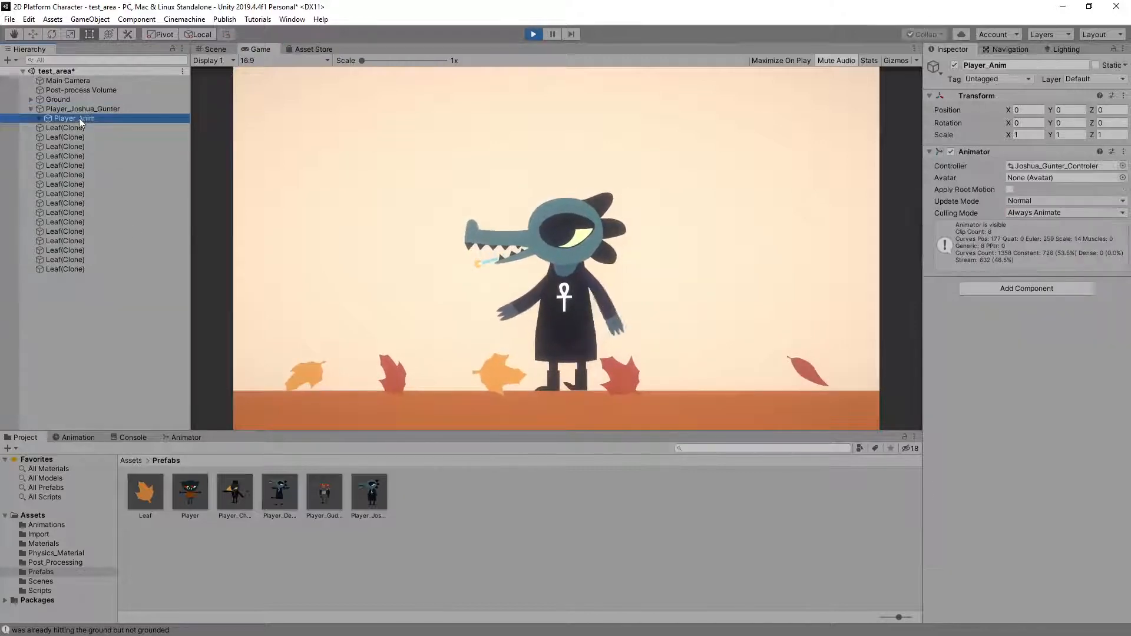
click(184, 439)
middle_drag(539, 543, 542, 503)
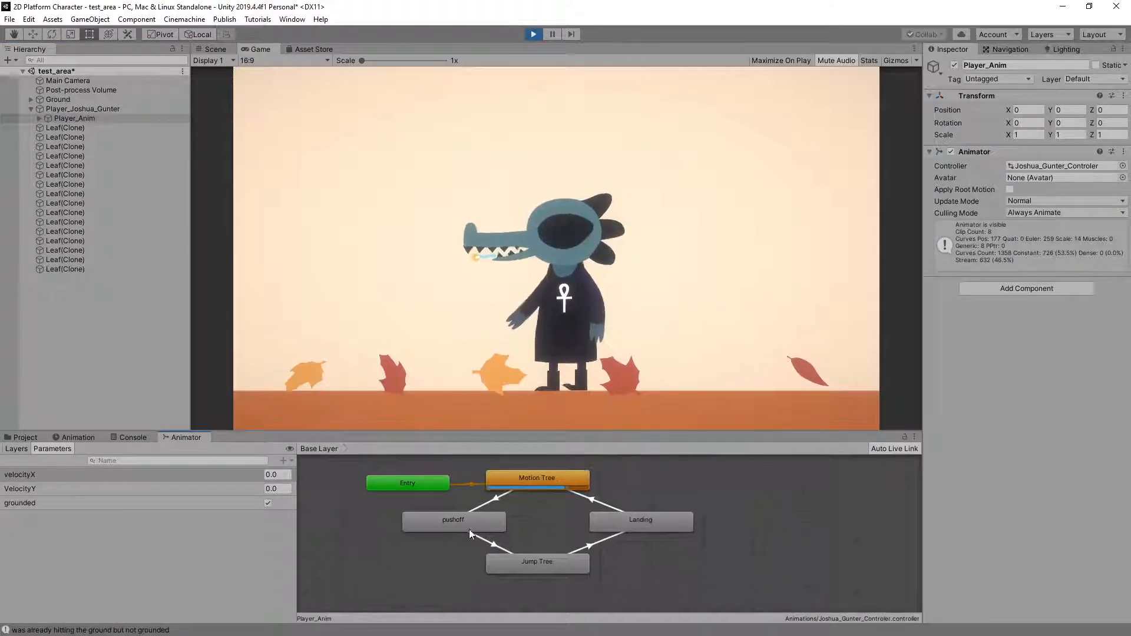
key(space)
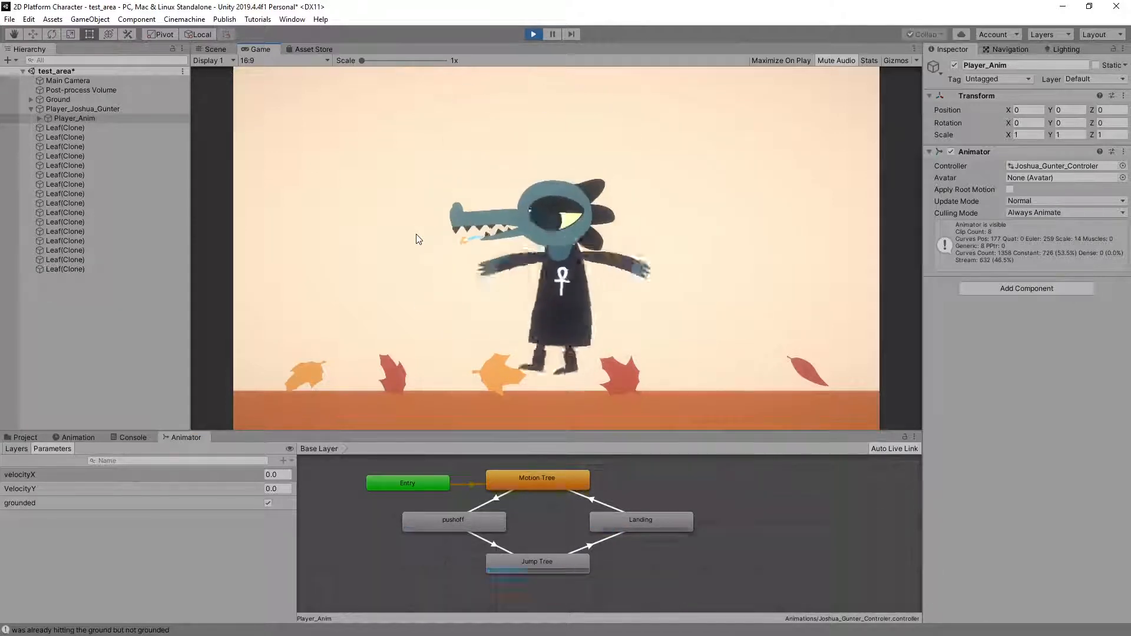
key(space)
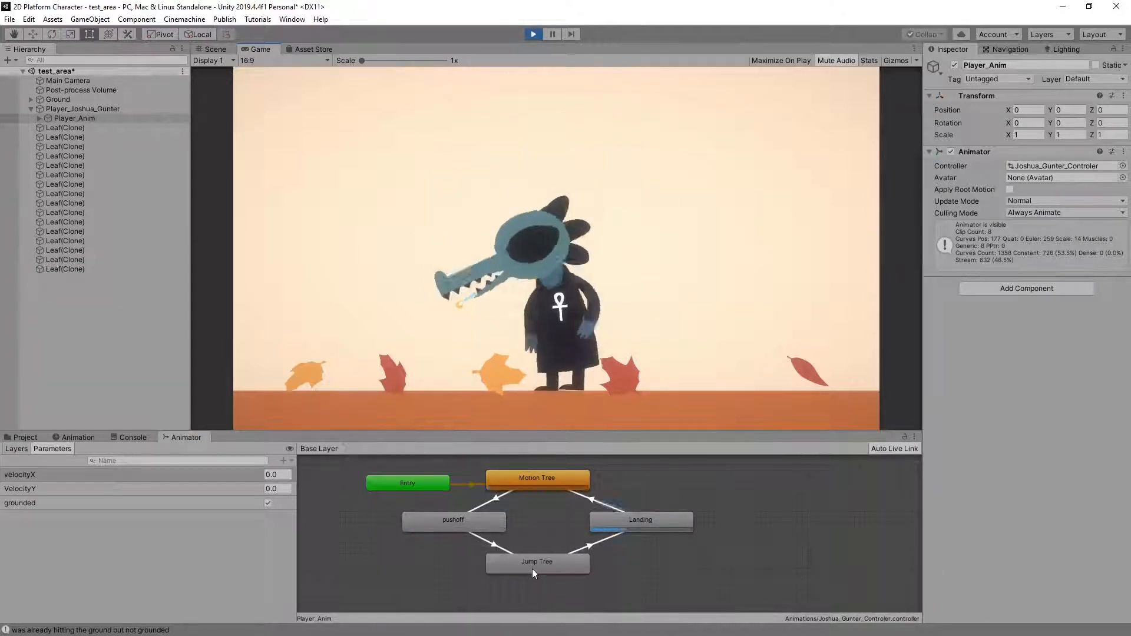
Open the Jump Tree state's blend tree and make standing and running jumps to examine how its clips blend
double_click(535, 560)
key(space)
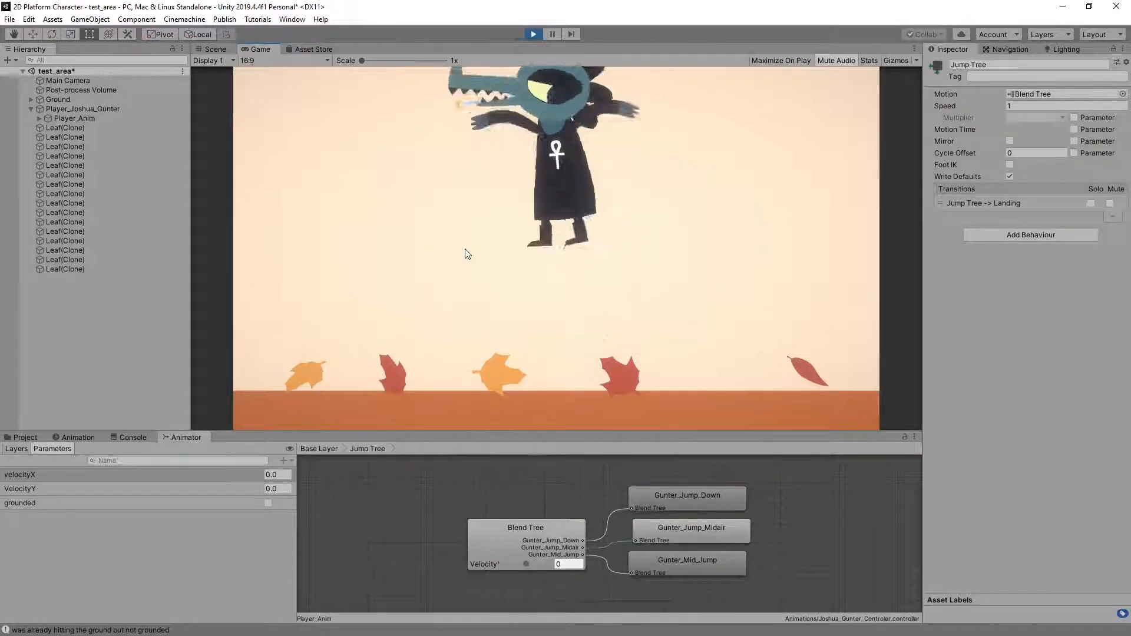
key(Left)
key(space)
key(Right)
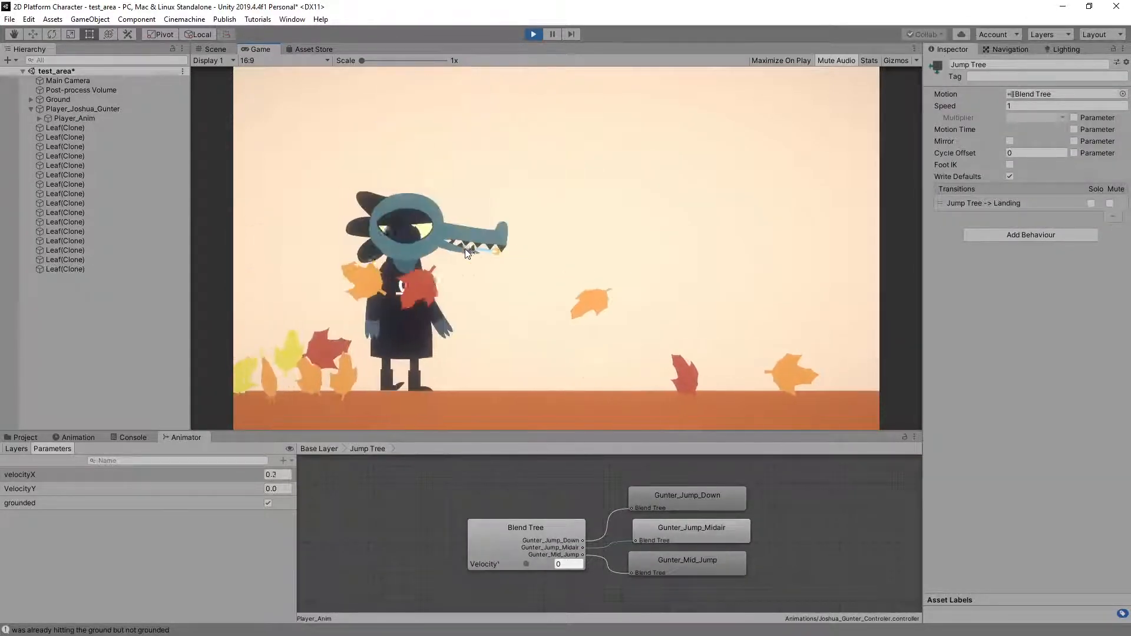
key(space)
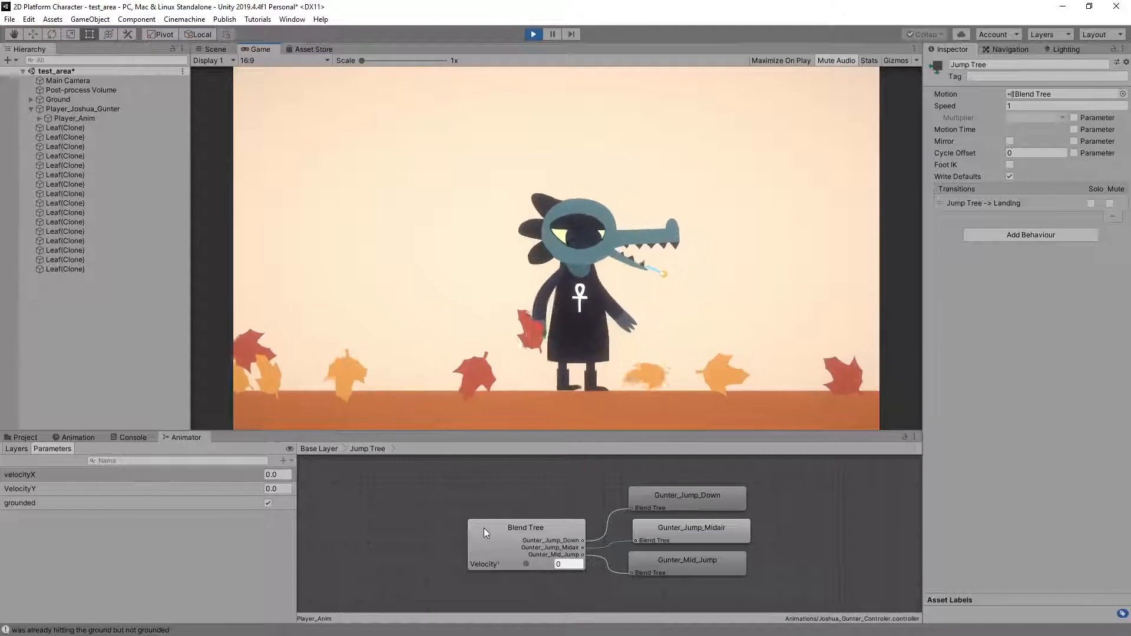
Inspect the jump Blend Tree's parameter and motion thresholds while making more standing and moving jumps
click(483, 528)
key(space)
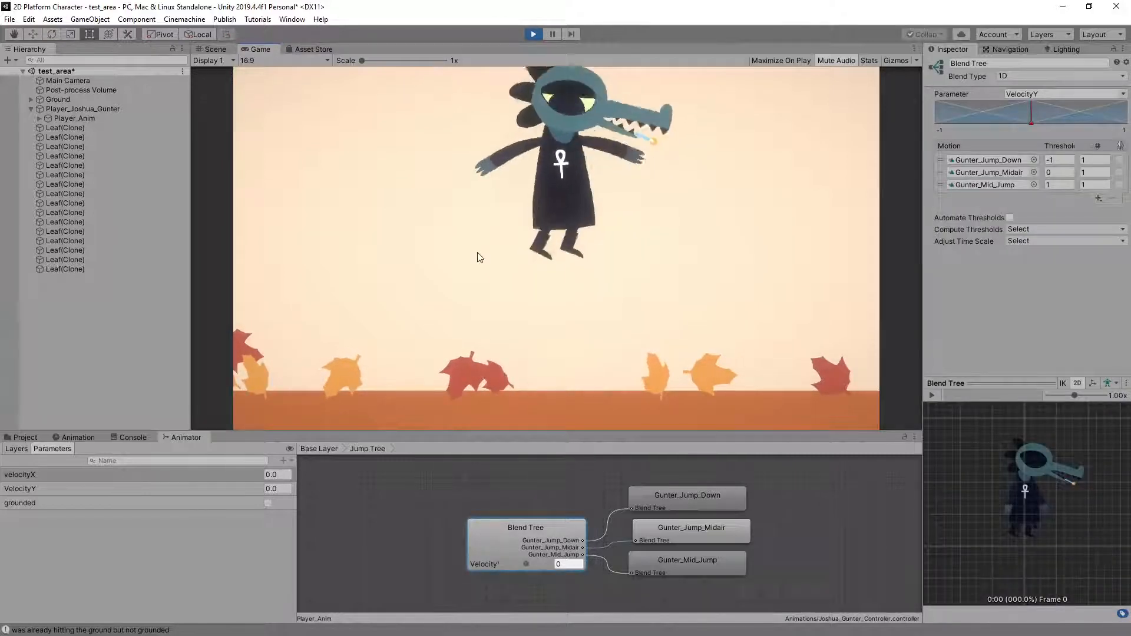
key(space)
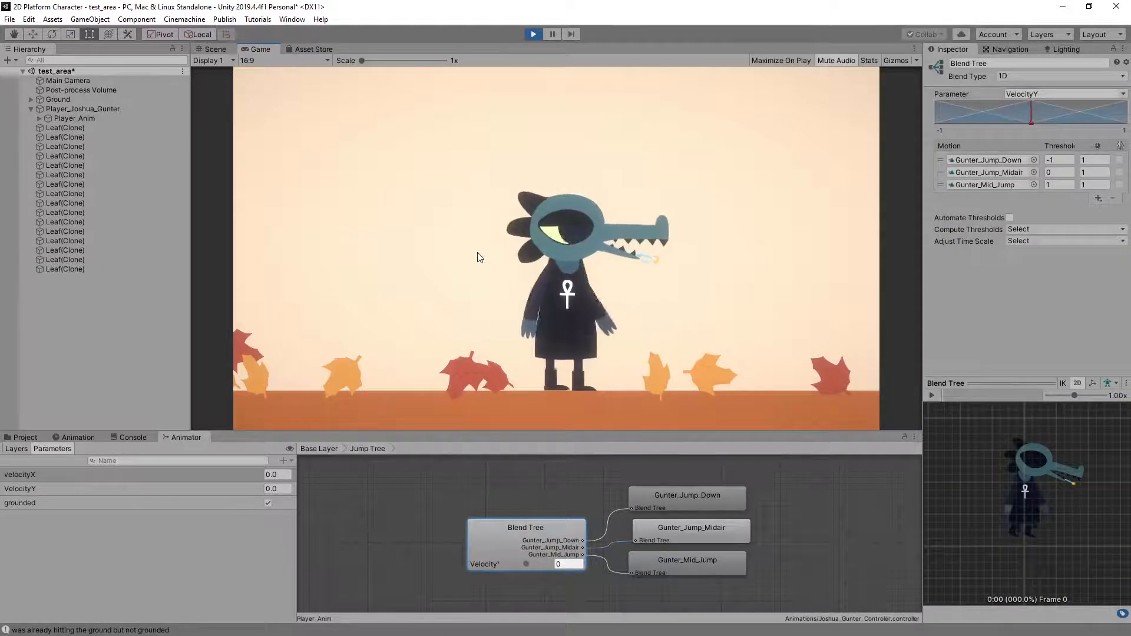
key(a)
key(space)
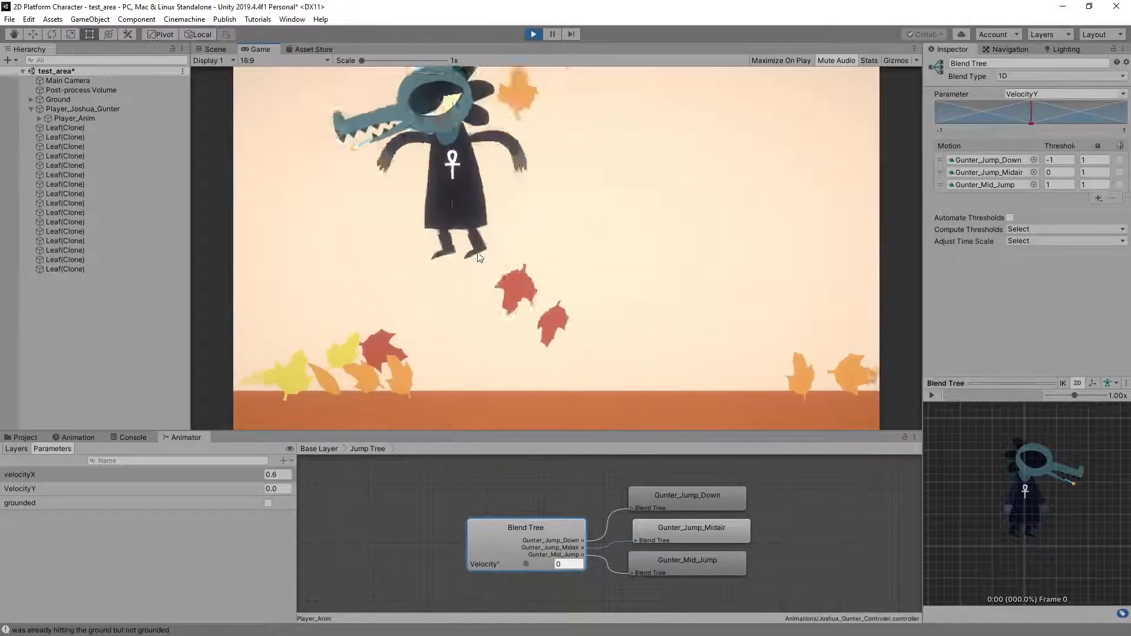
key(space)
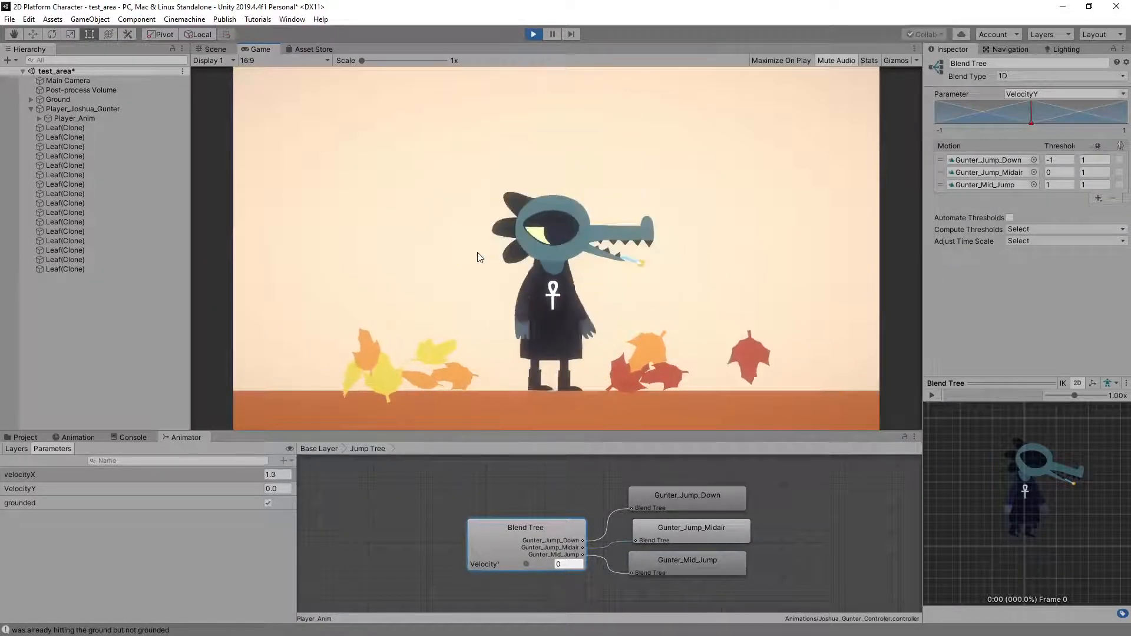
key(space)
key(space)
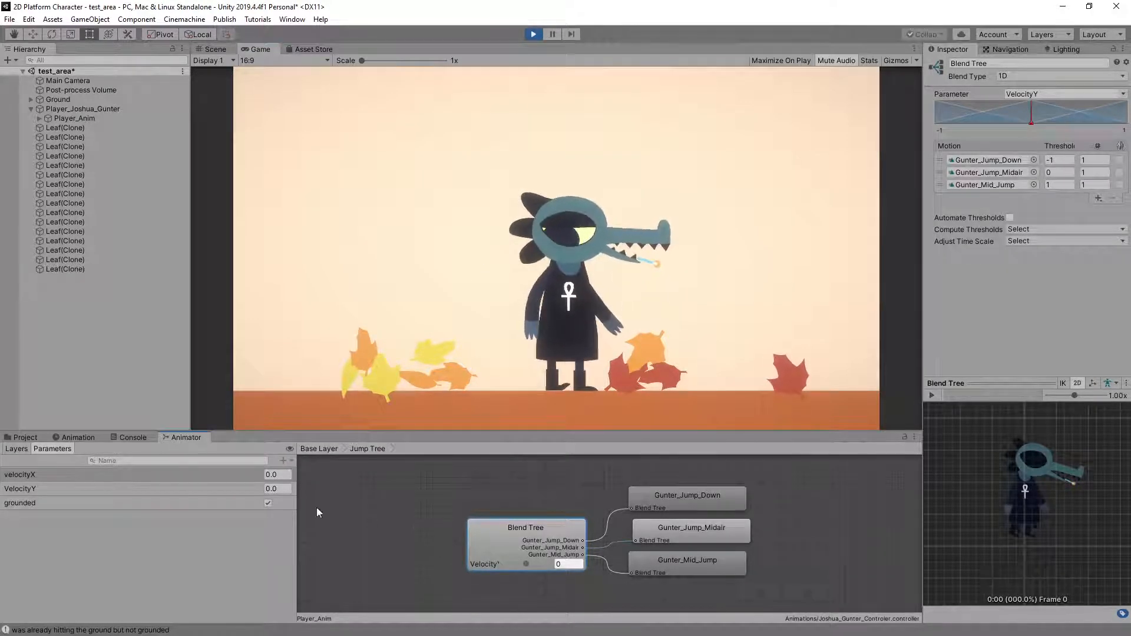
Select the Player_Anim object again and jump in place to examine the VelocityY and grounded animator parameters
click(79, 118)
click(422, 231)
key(space)
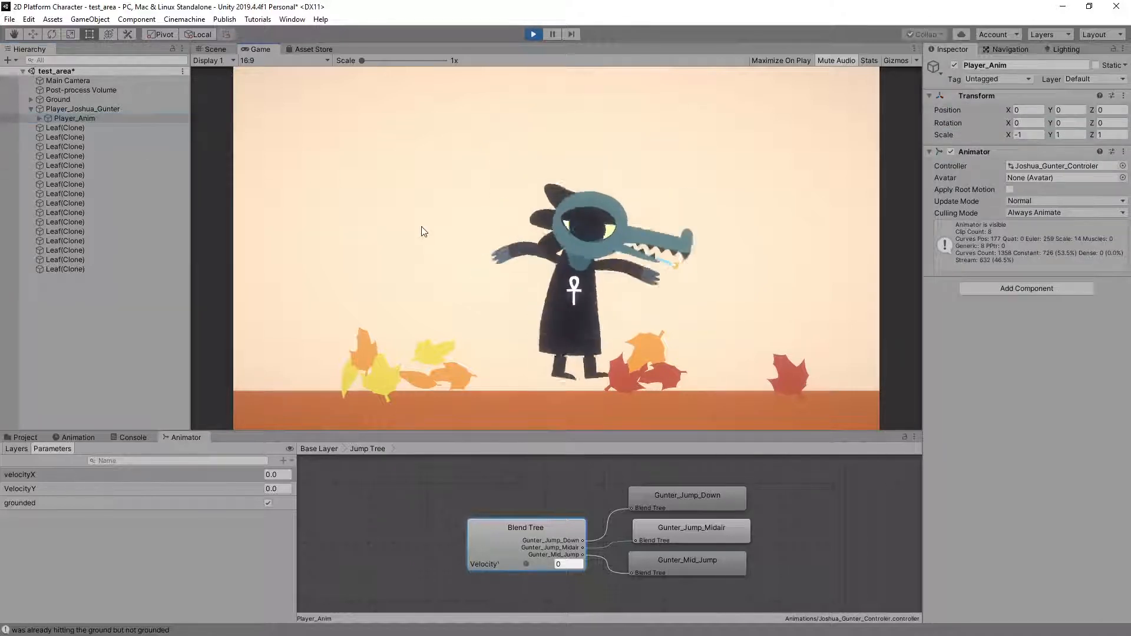
key(space)
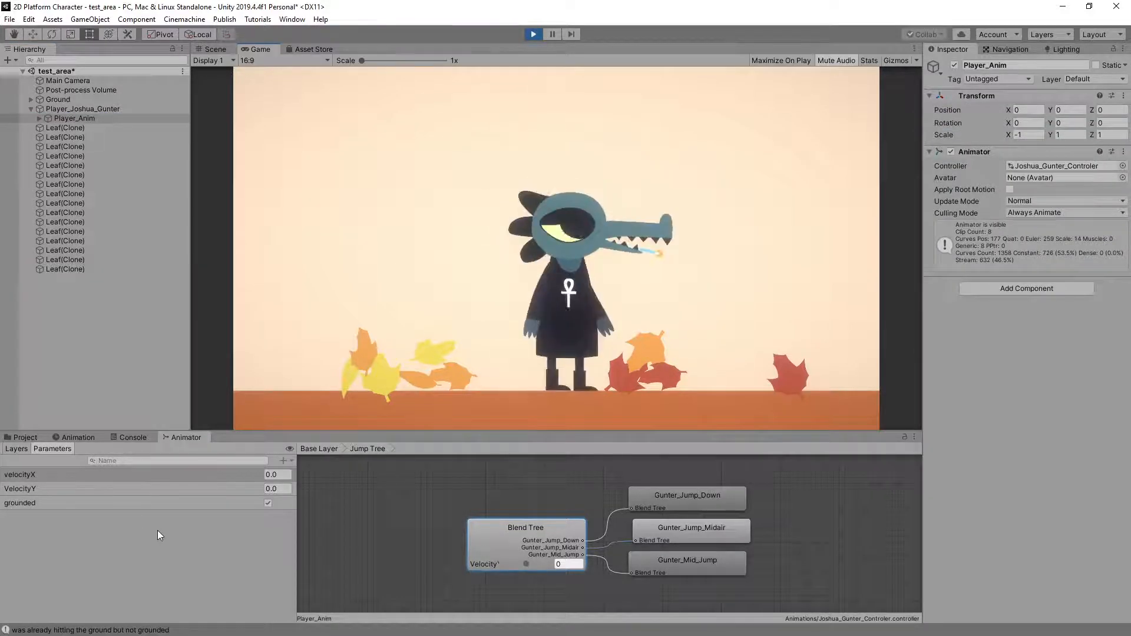
Stop the play test and rename the VelocityY animator parameter to velocityY
click(16, 492)
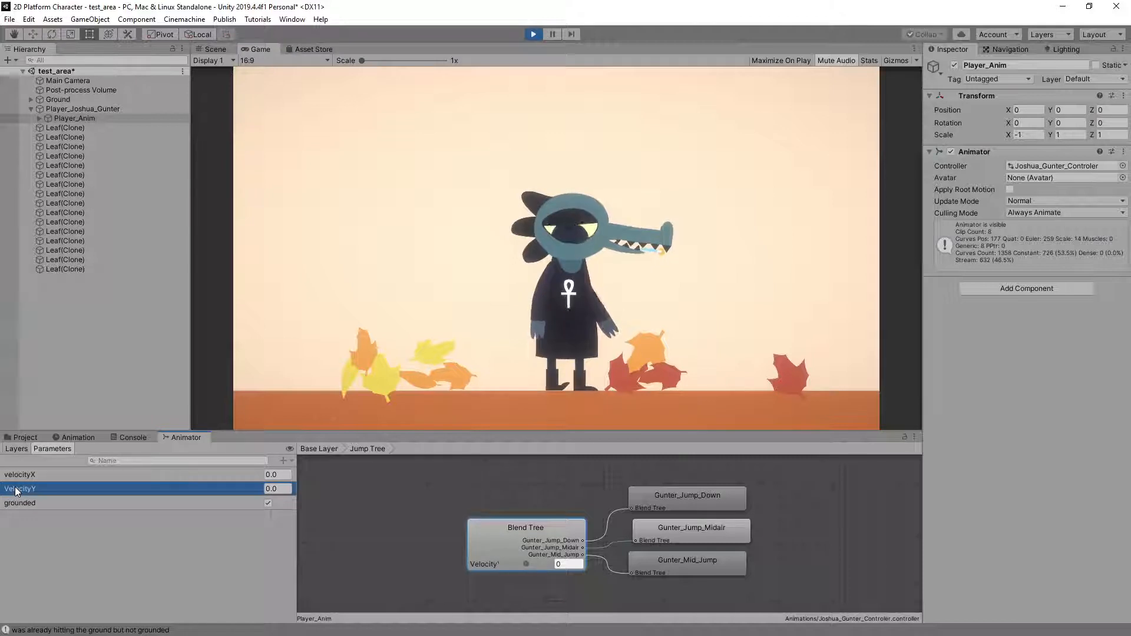
click(533, 34)
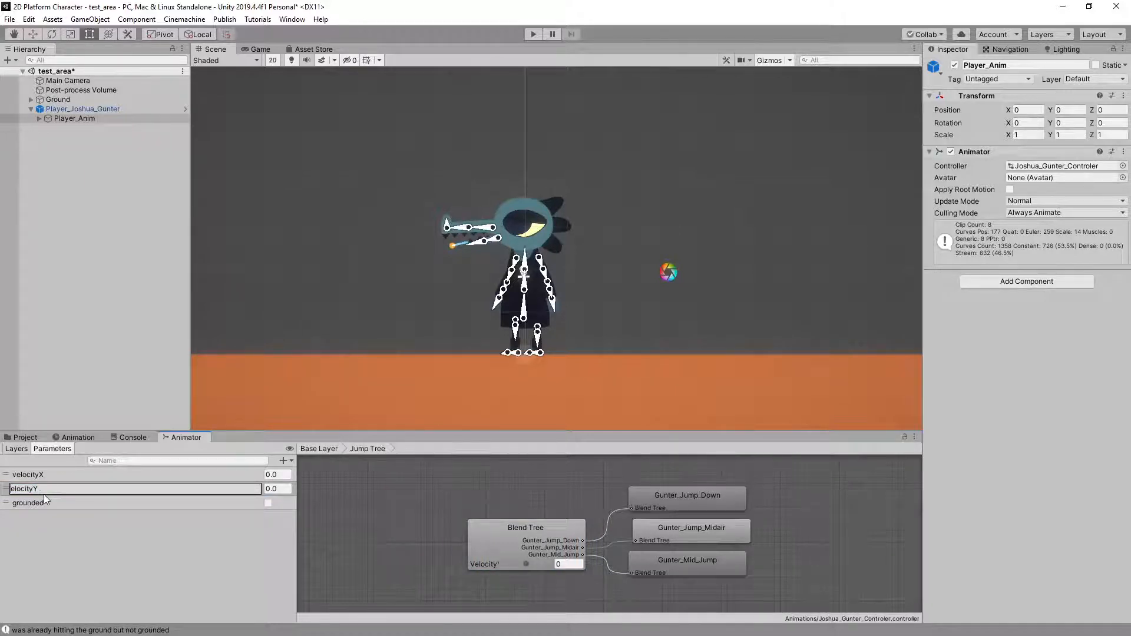
key(Return)
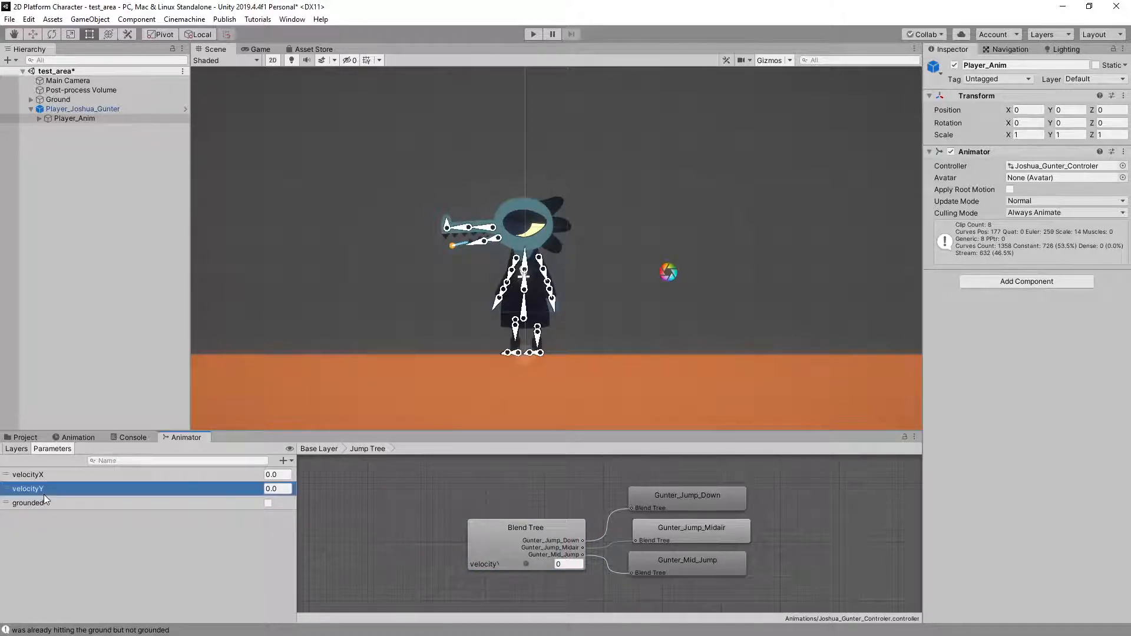
Restart play mode and make standing and running jumps to check the jump blend with the renamed parameter
click(533, 34)
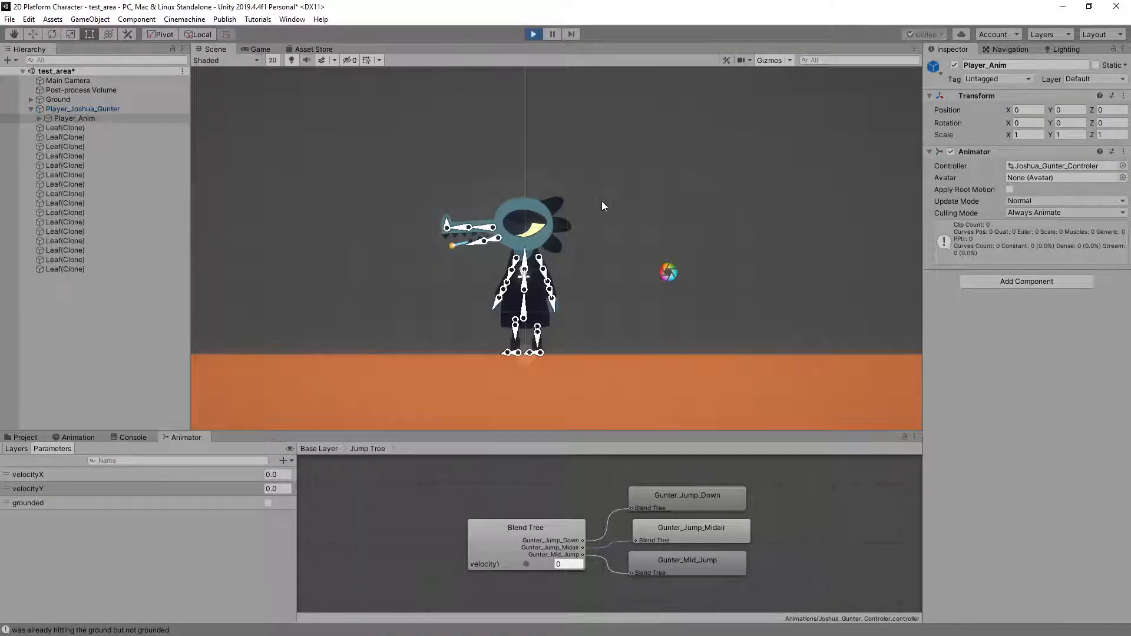
key(space)
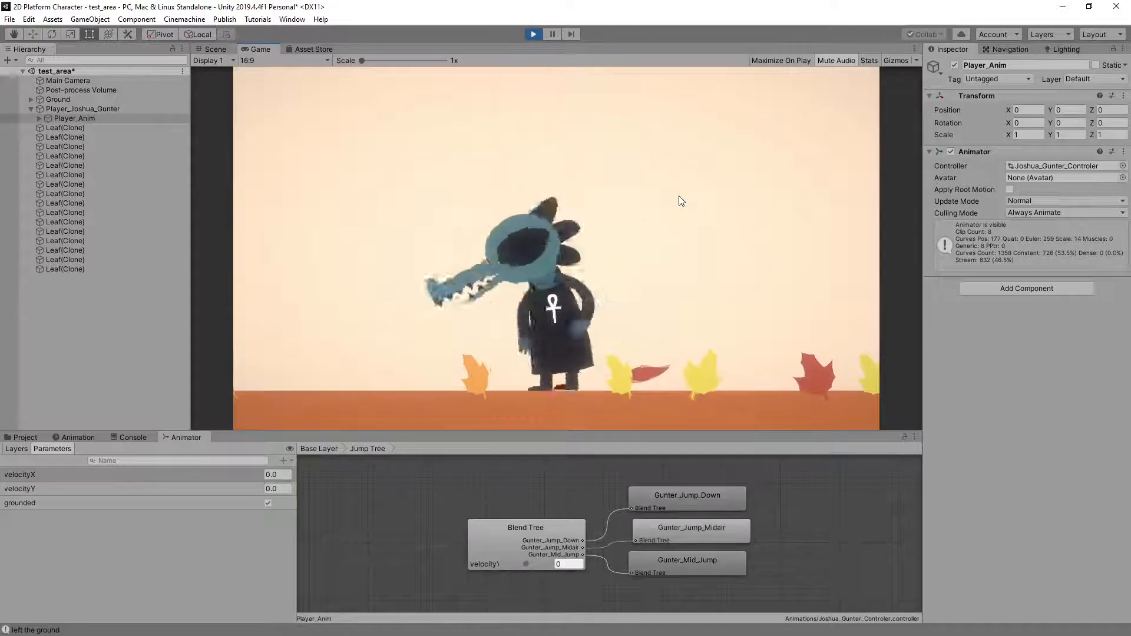
key(space)
key(space)
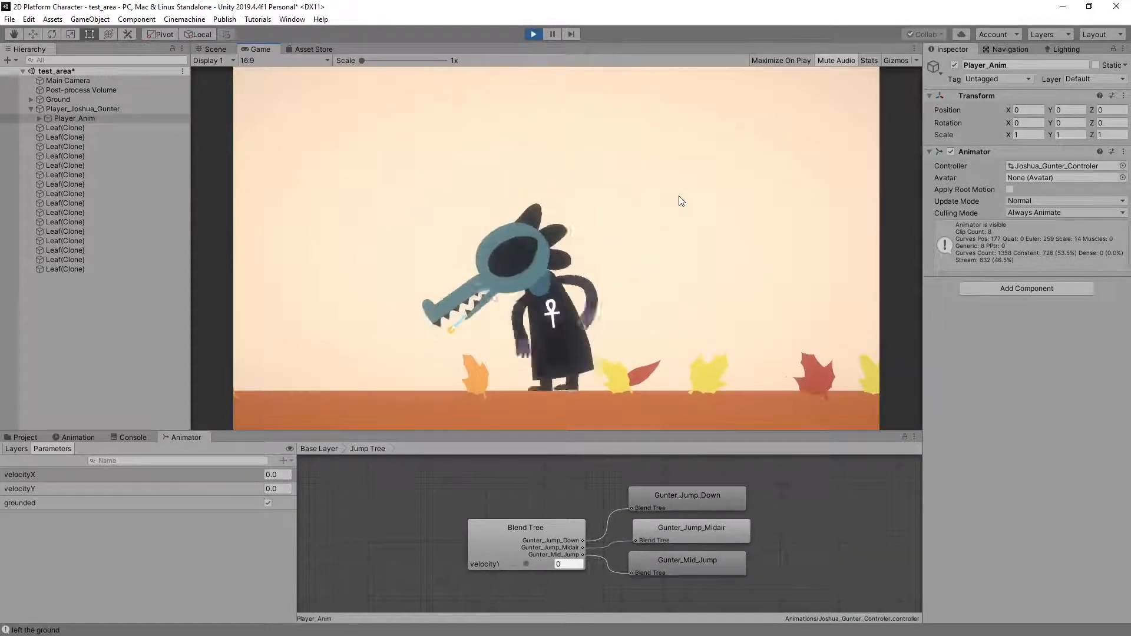
key(space)
key(space)
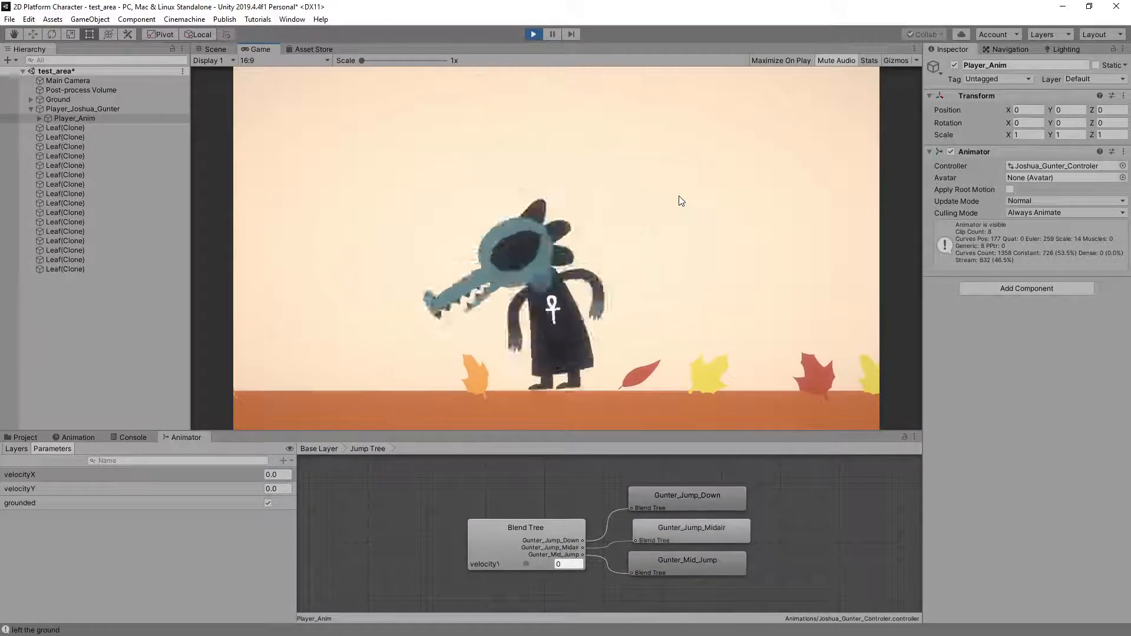
key(Right)
key(space)
key(Left)
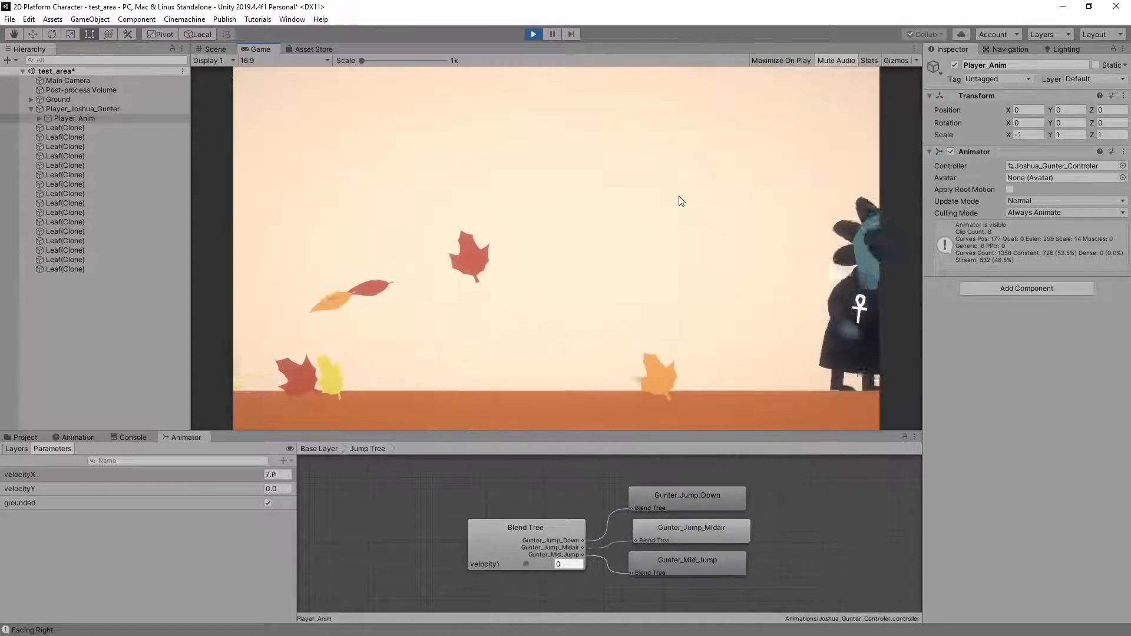
key(space)
key(Right)
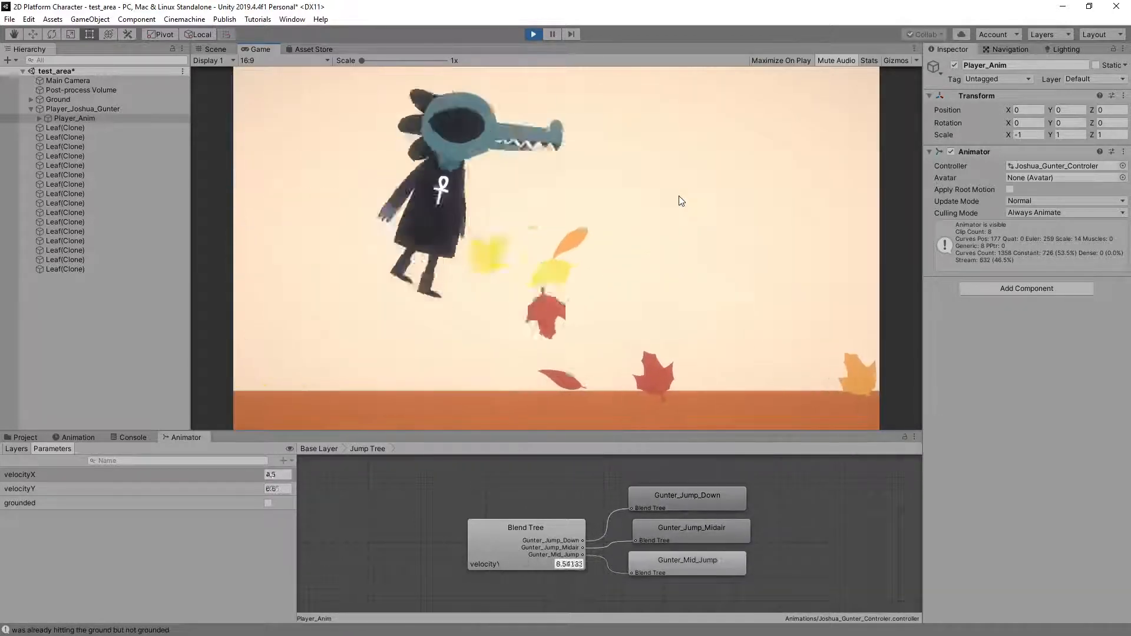
key(space)
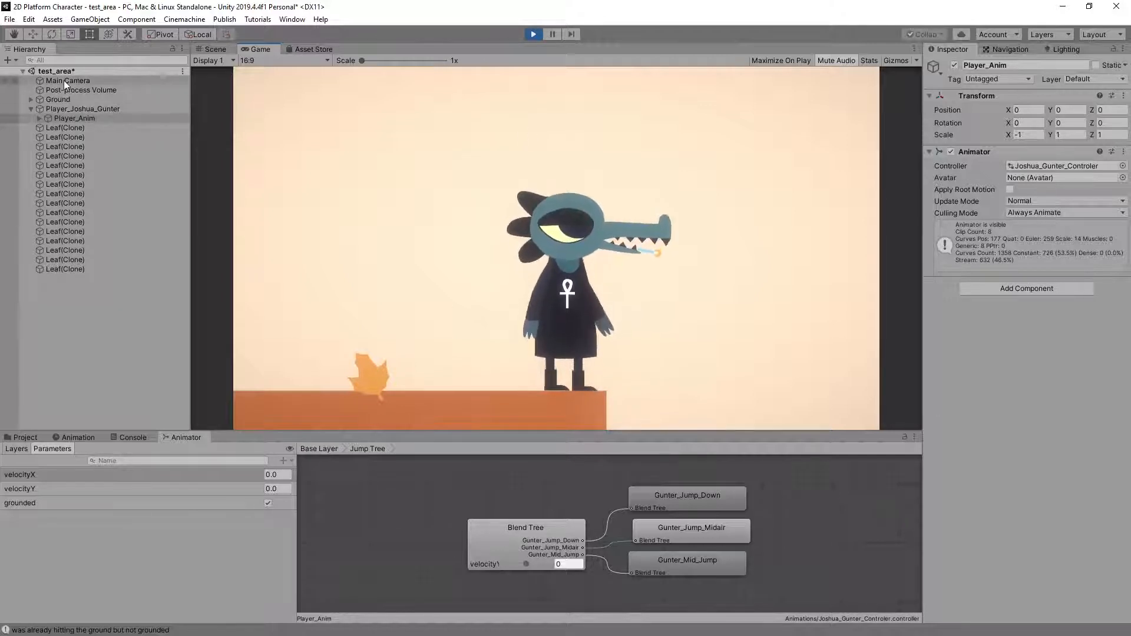
Select the Player_Anim object and make running jumps in both directions to examine the velocityX, velocityY and grounded parameters
click(50, 117)
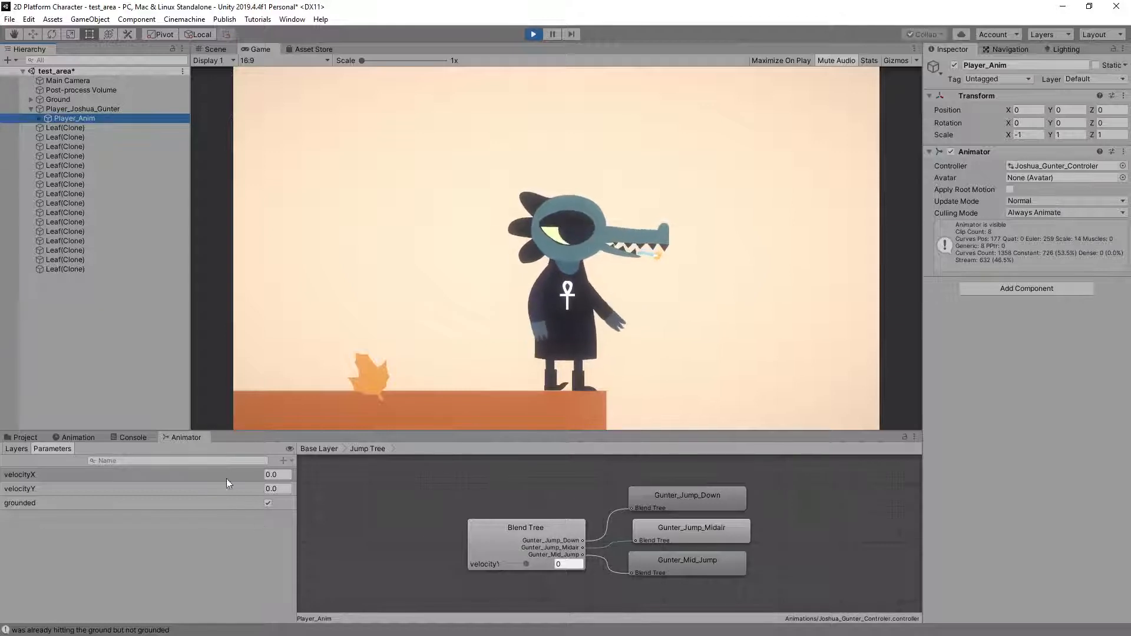
click(440, 261)
key(a)
key(space)
key(space)
key(space)
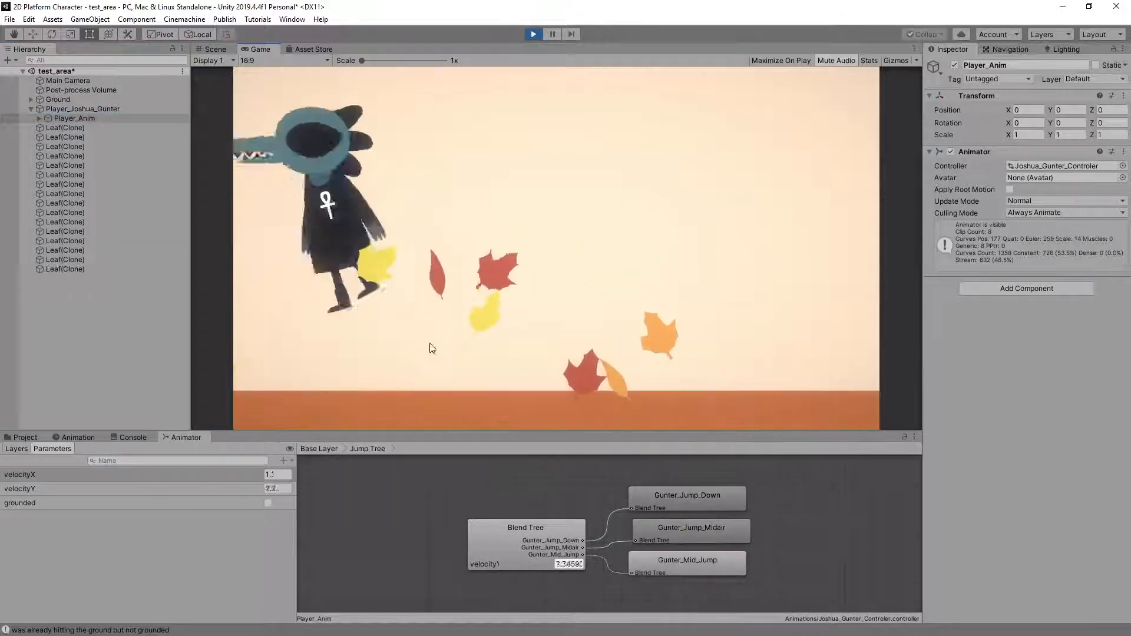
key(d)
key(space)
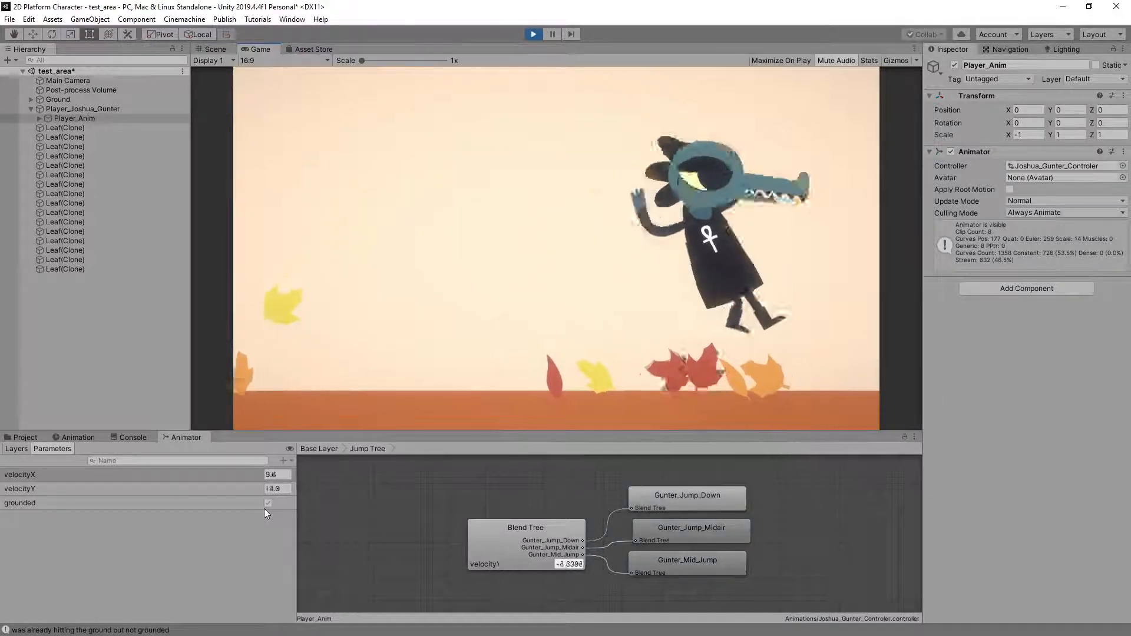
key(a)
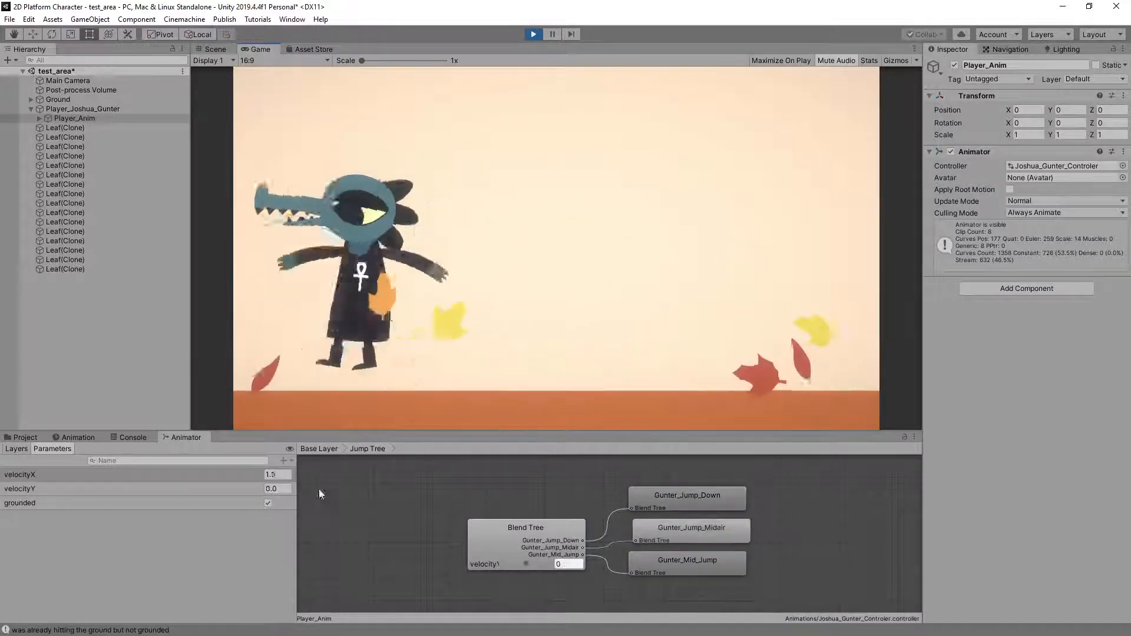
key(d)
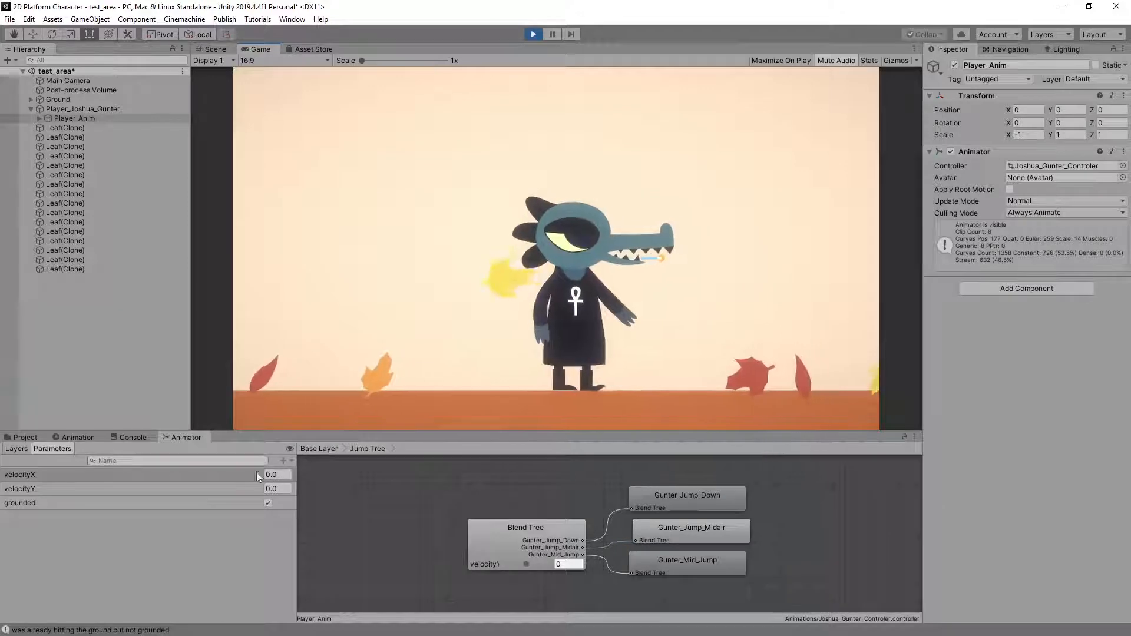
key(space)
key(a)
key(space)
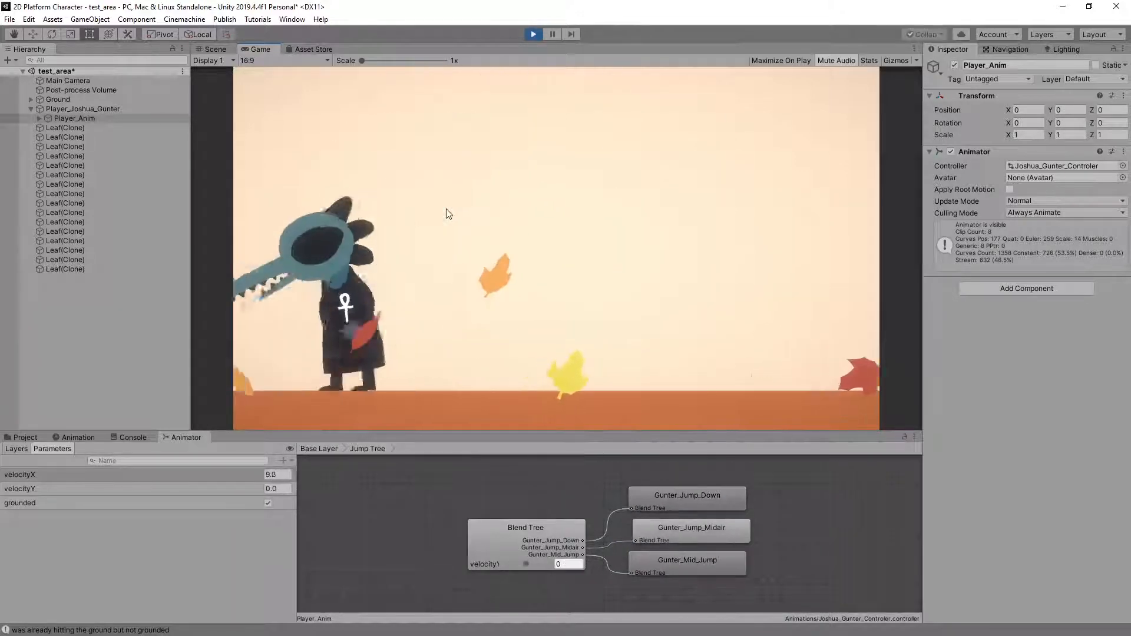
key(d)
key(space)
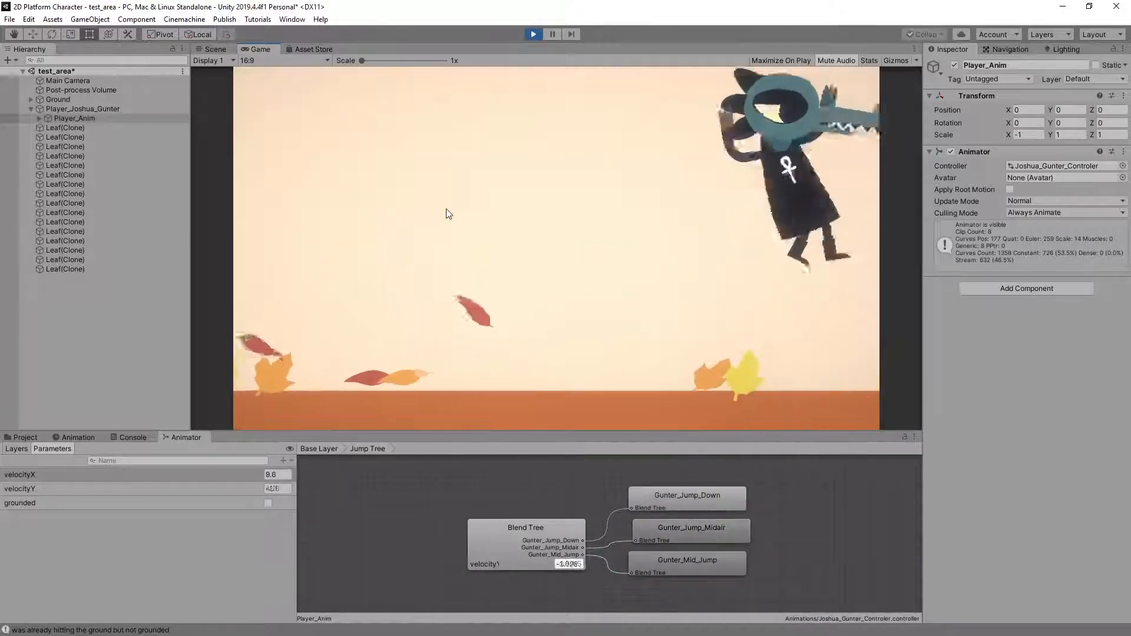
key(a)
key(space)
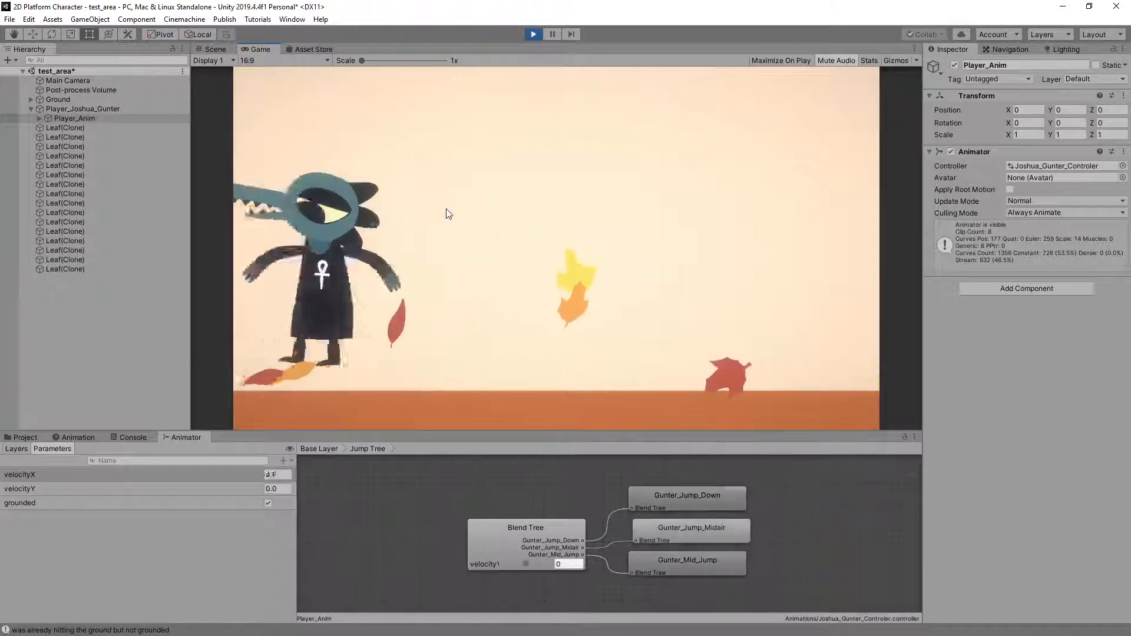
key(space)
key(d)
key(space)
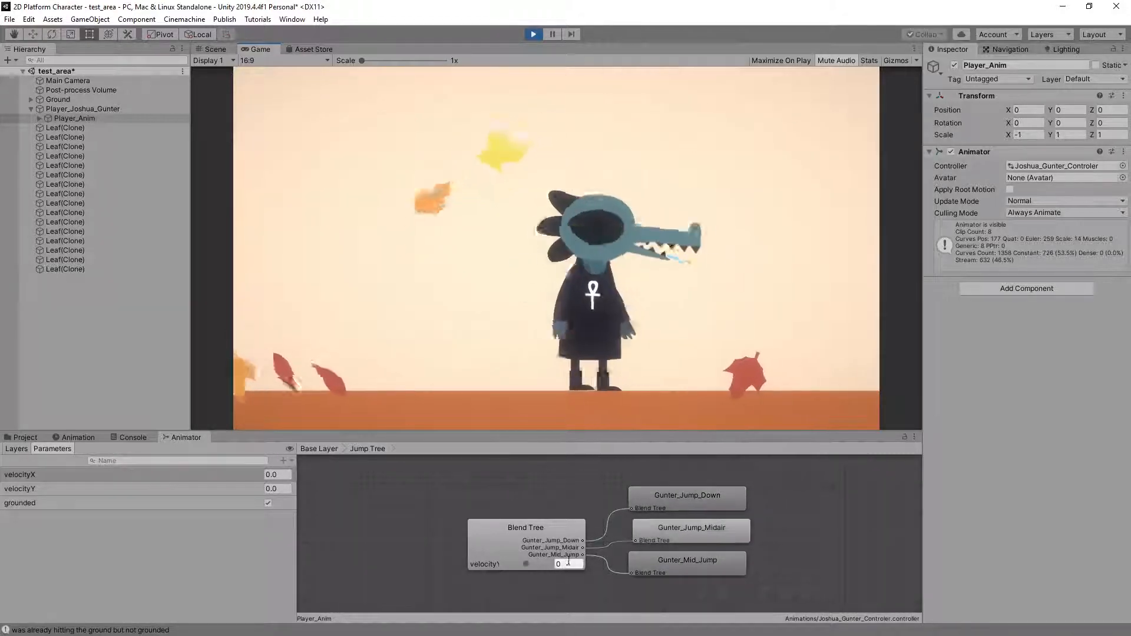
key(space)
key(a)
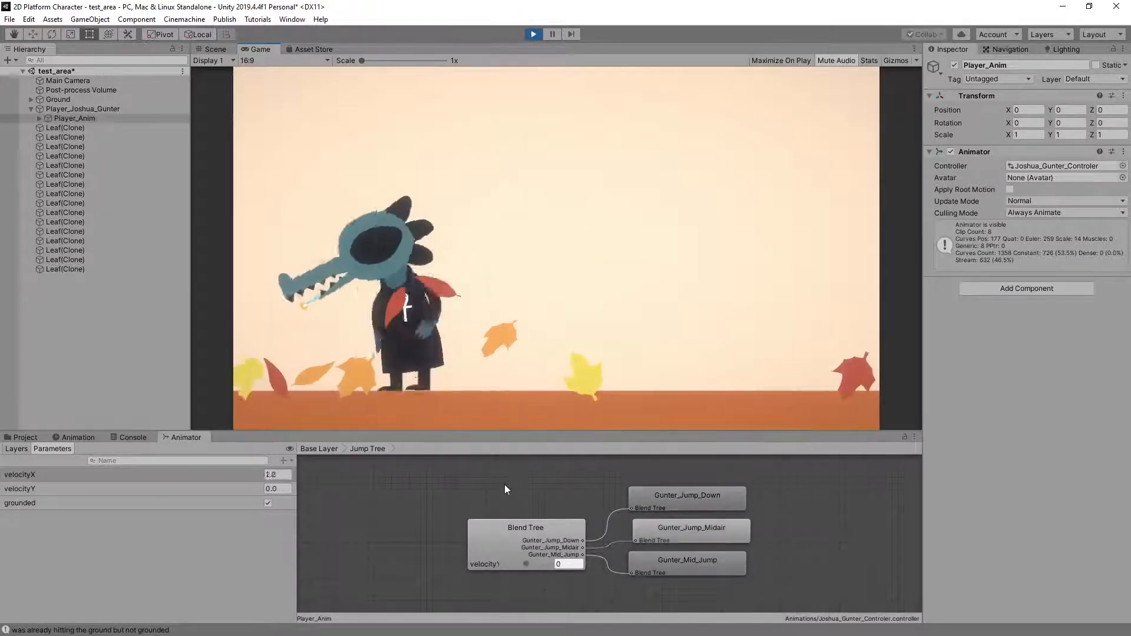
key(d)
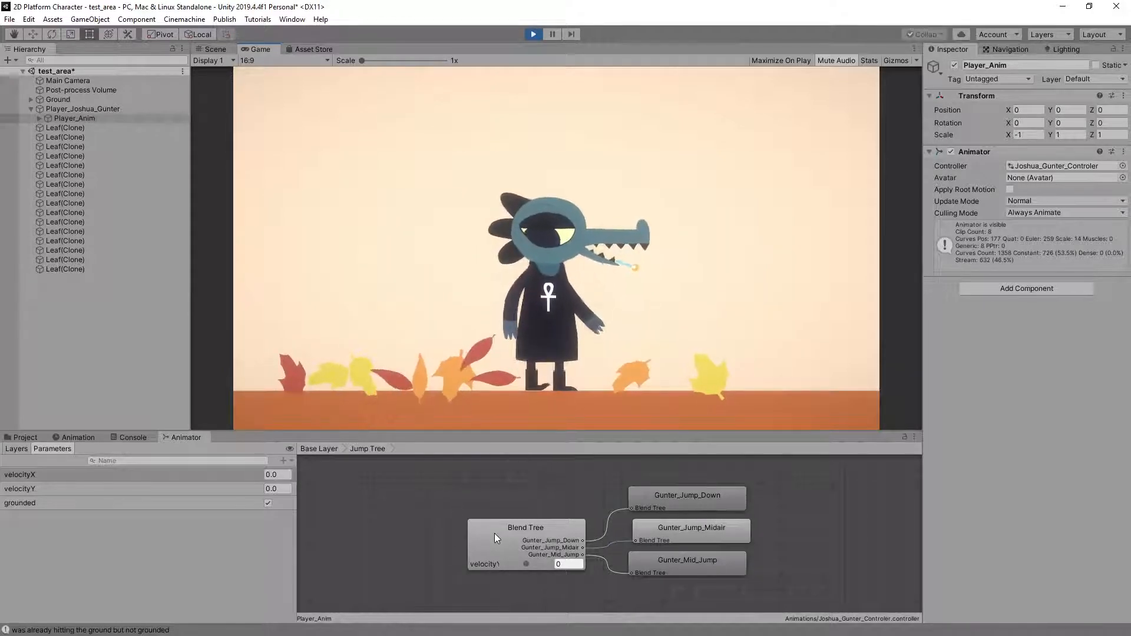
Set the jump Blend Tree's thresholds to -4 for Gunter_Jump_Down and 4 for Gunter_Mid_Jump
click(494, 534)
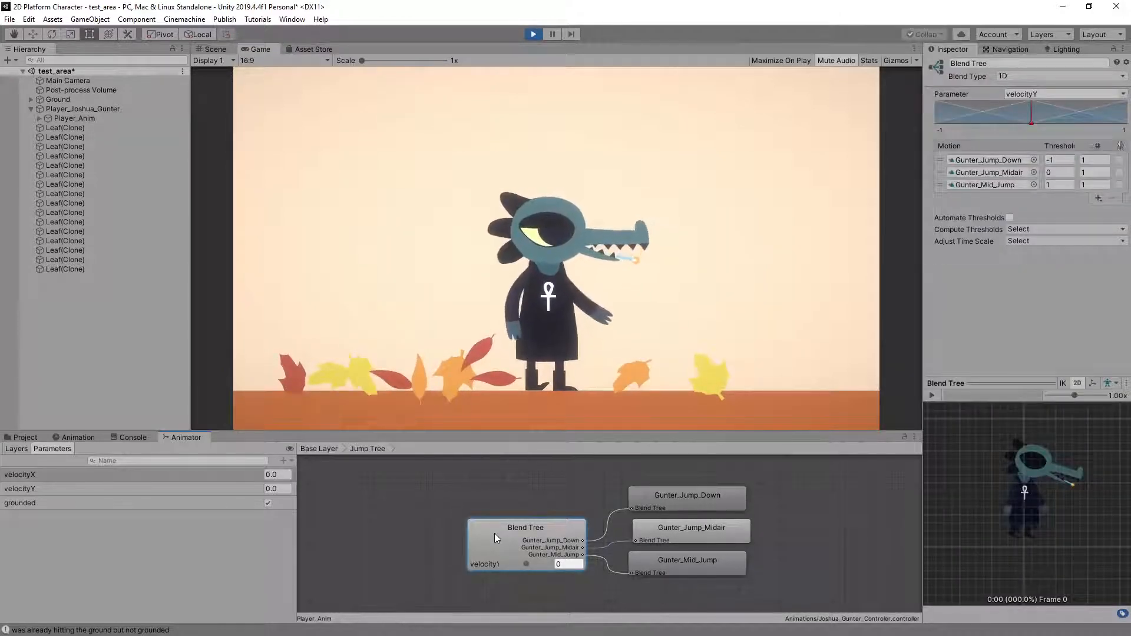
click(1052, 159)
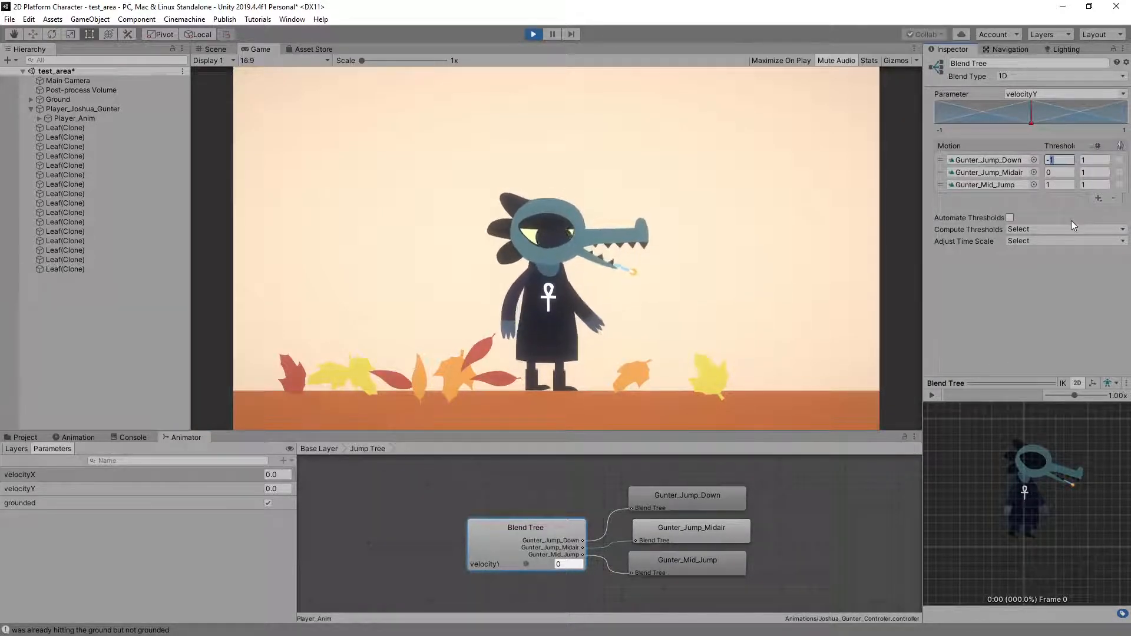
text(-4)
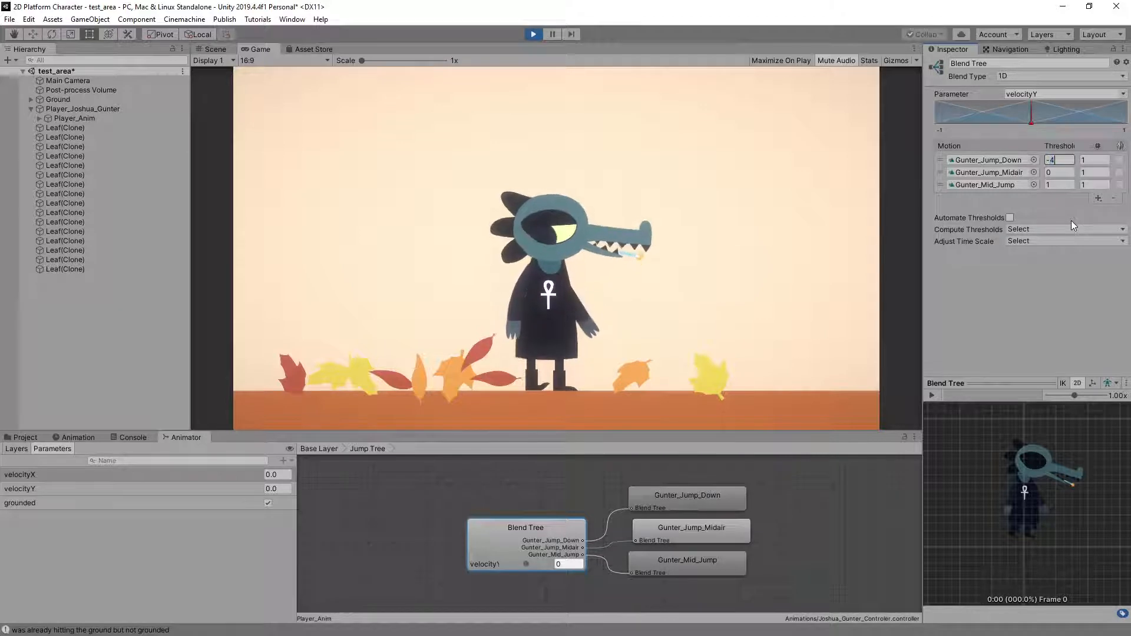
click(1049, 185)
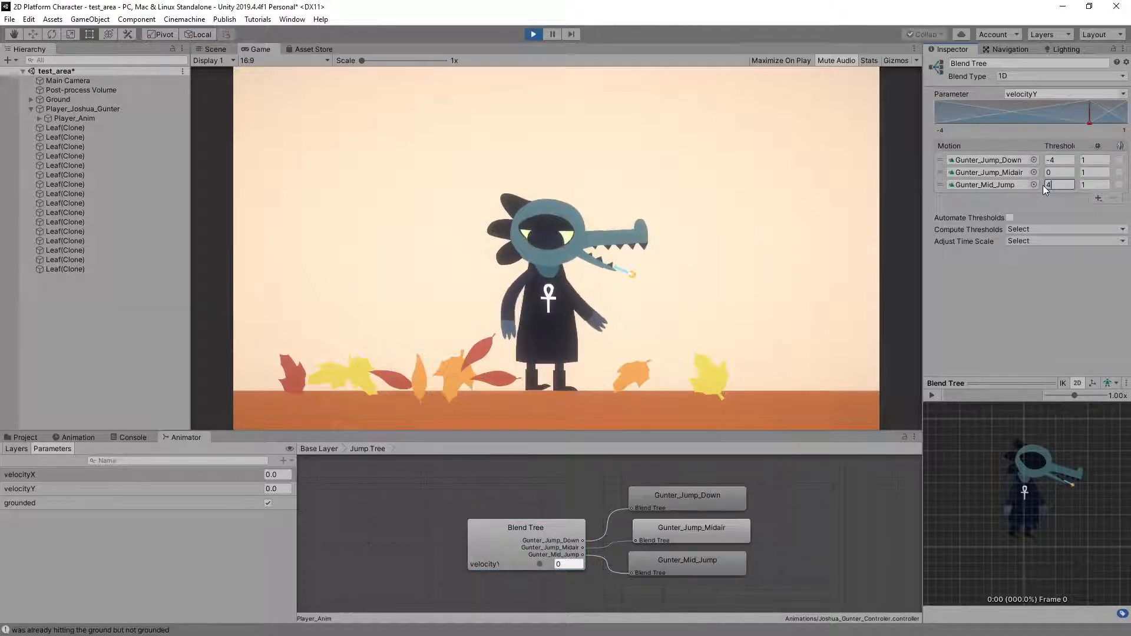
text(4)
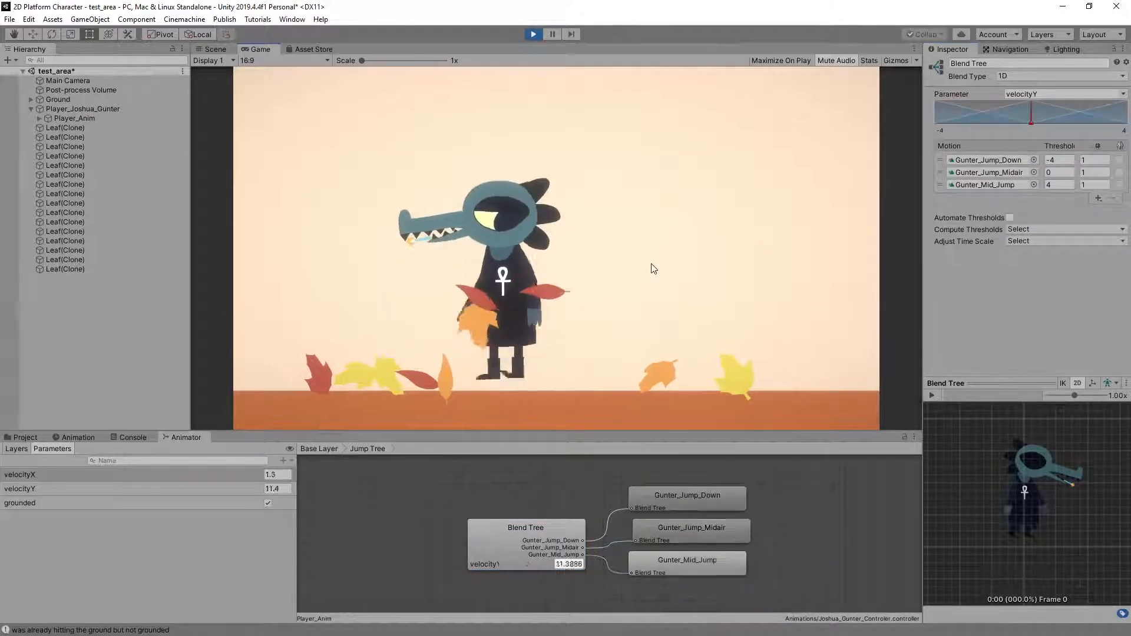
Play-test standing and running jumps in both directions to check how the jump clips blend with the widened thresholds
key(space)
key(Right)
key(space)
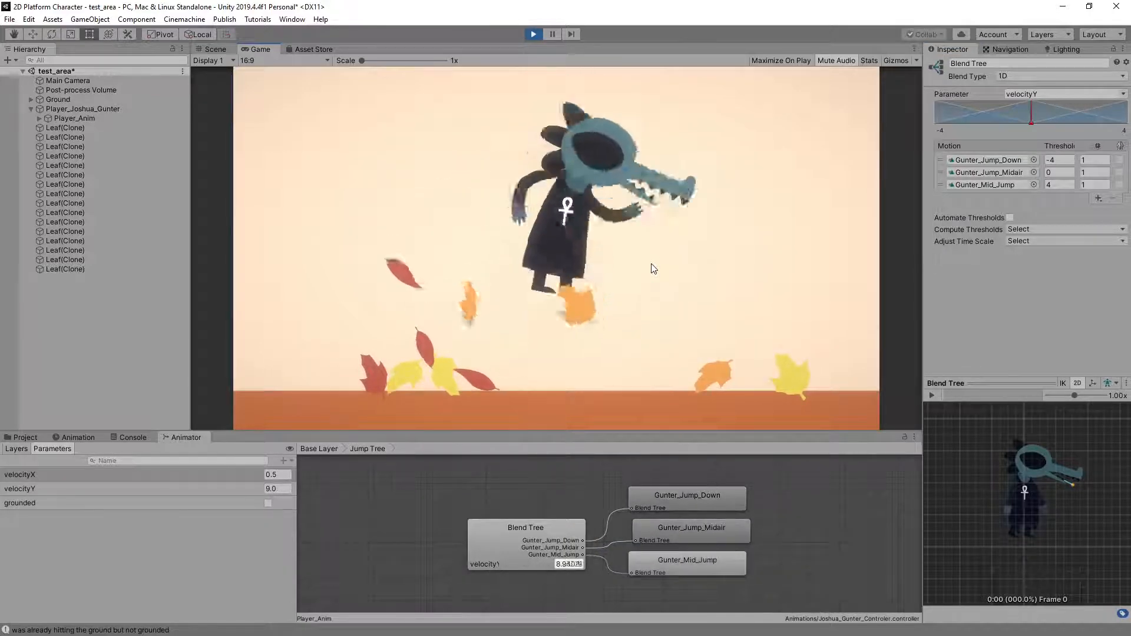
key(space)
key(Right)
key(space)
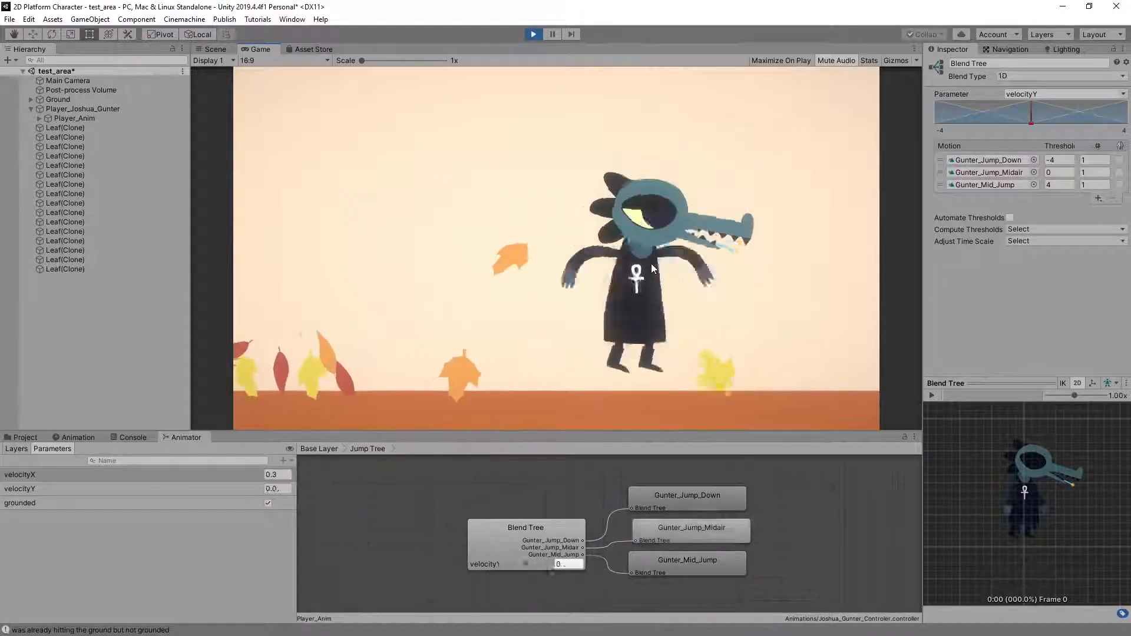
key(space)
key(space)
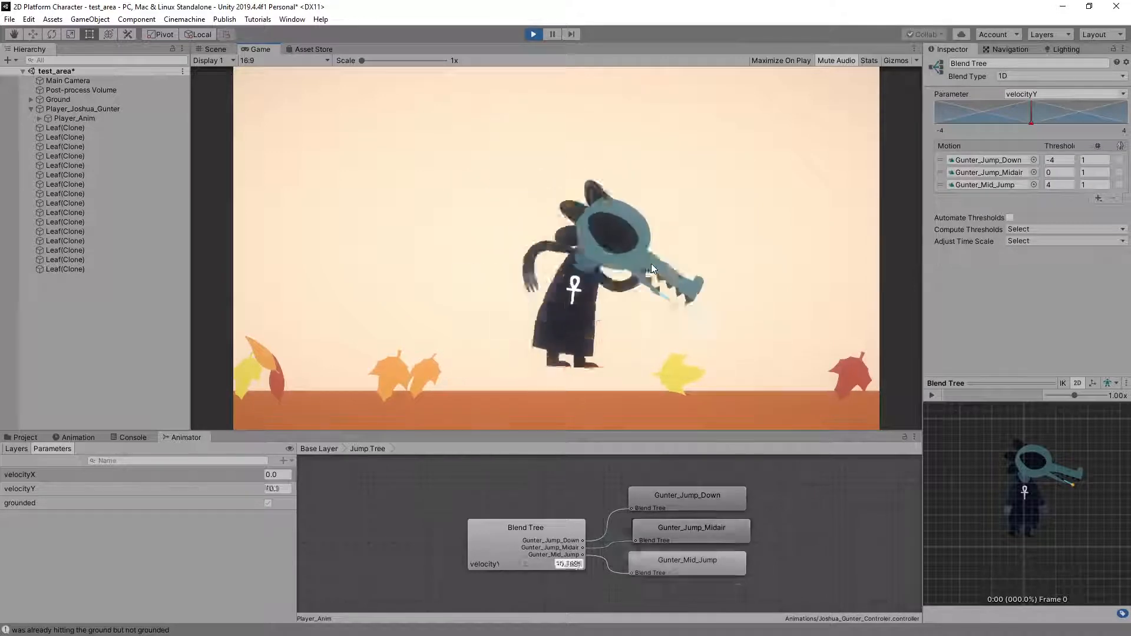
key(space)
key(Left)
key(space)
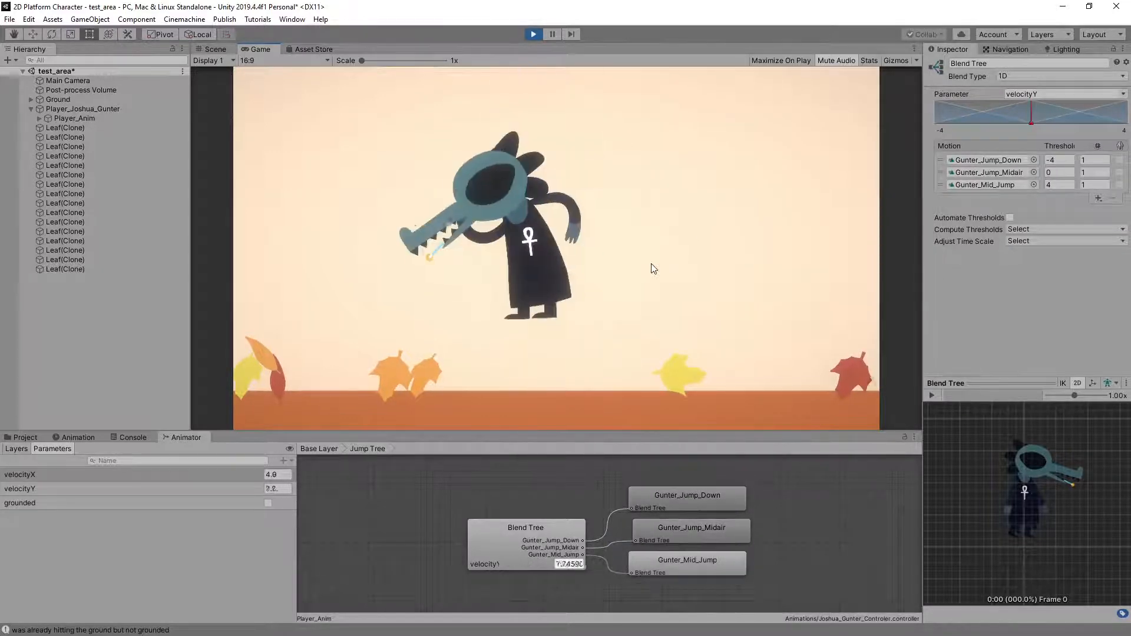
key(space)
key(Right)
key(Right)
key(space)
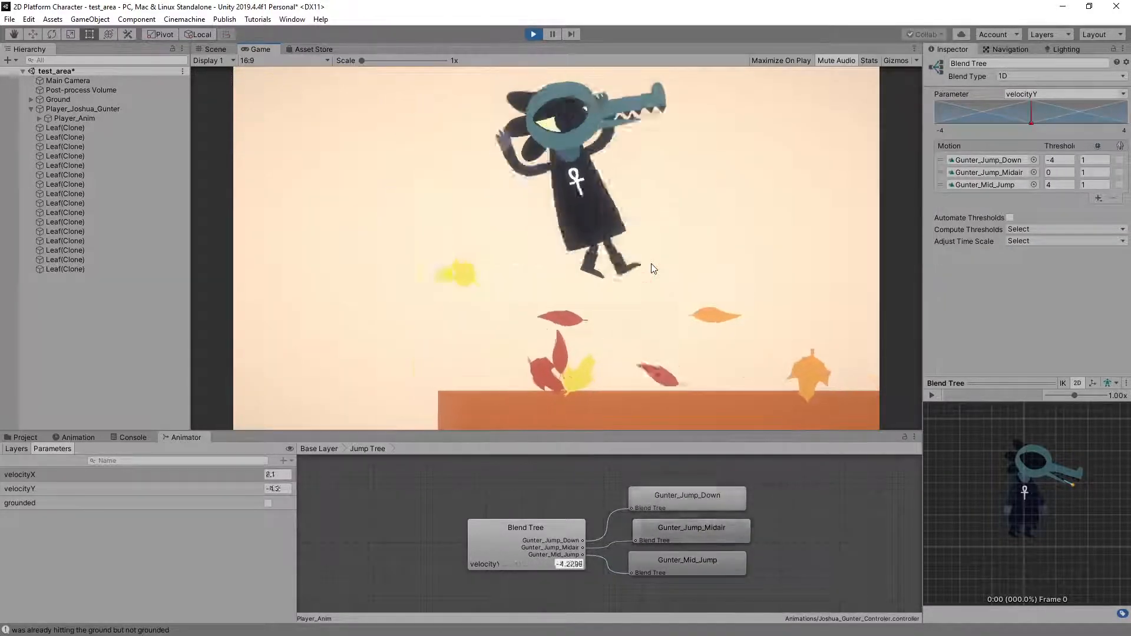
key(space)
key(Left)
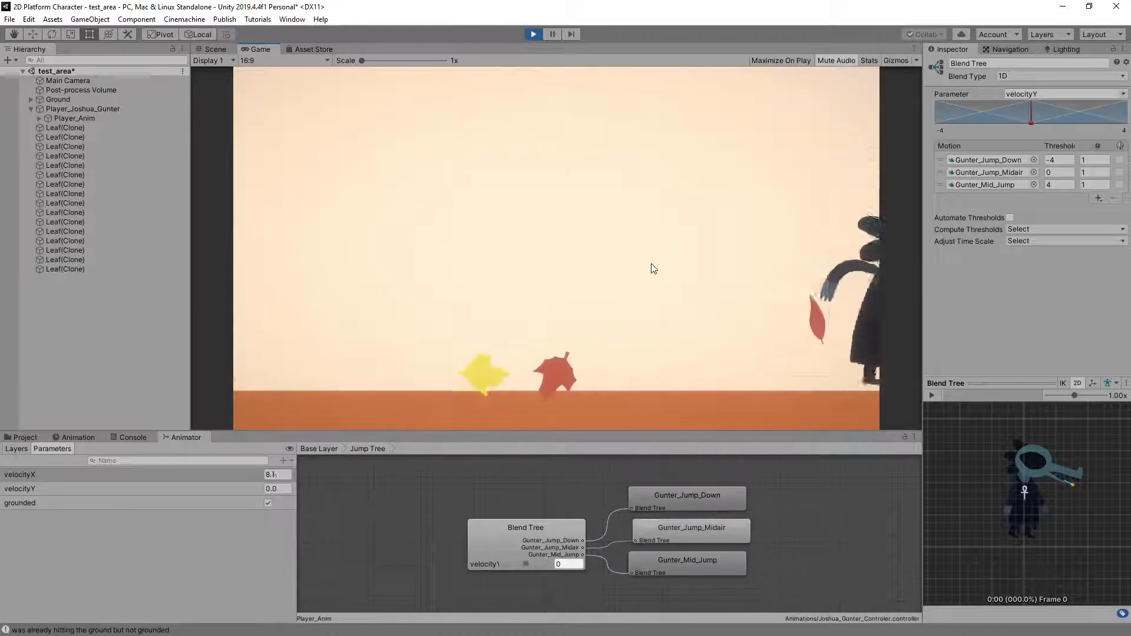
key(space)
key(space)
key(Right)
key(space)
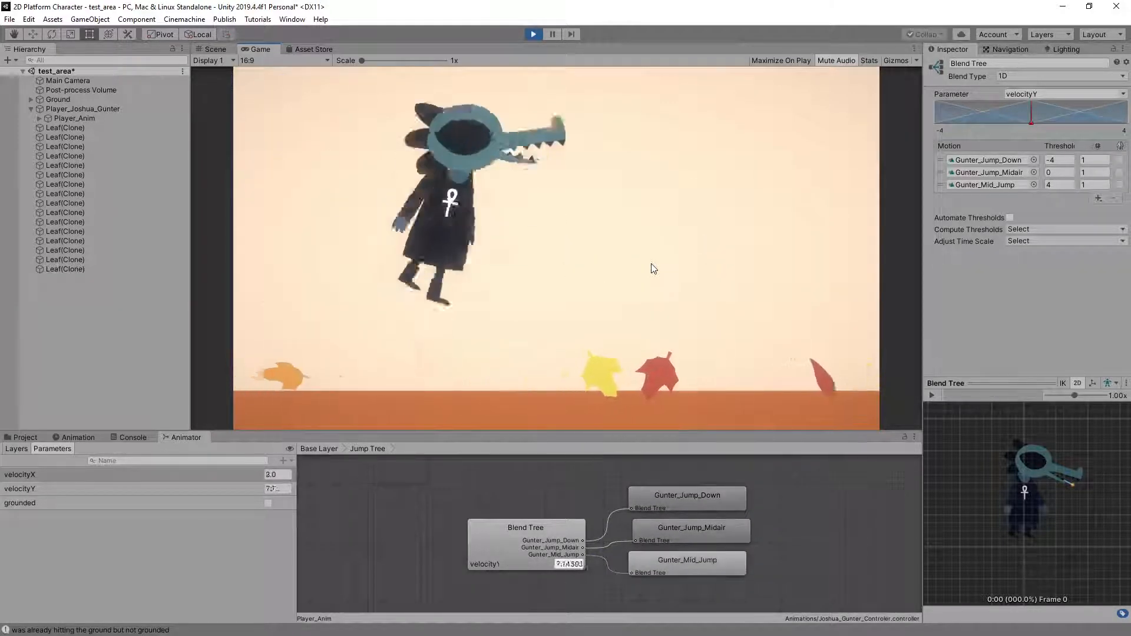
key(Left)
key(space)
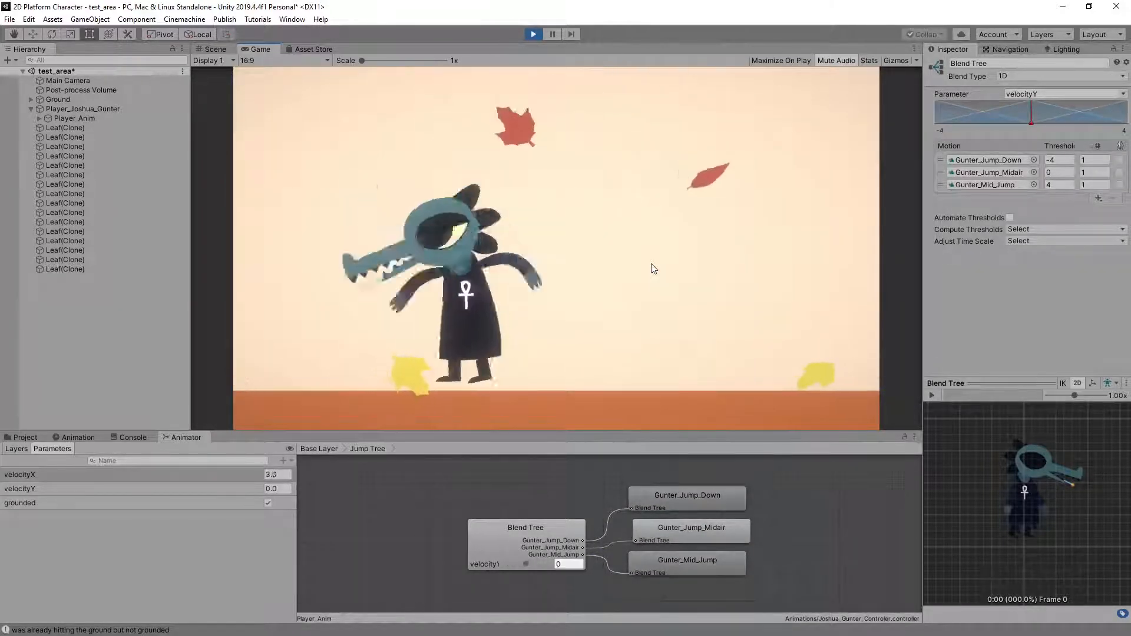
key(Right)
key(space)
key(Left)
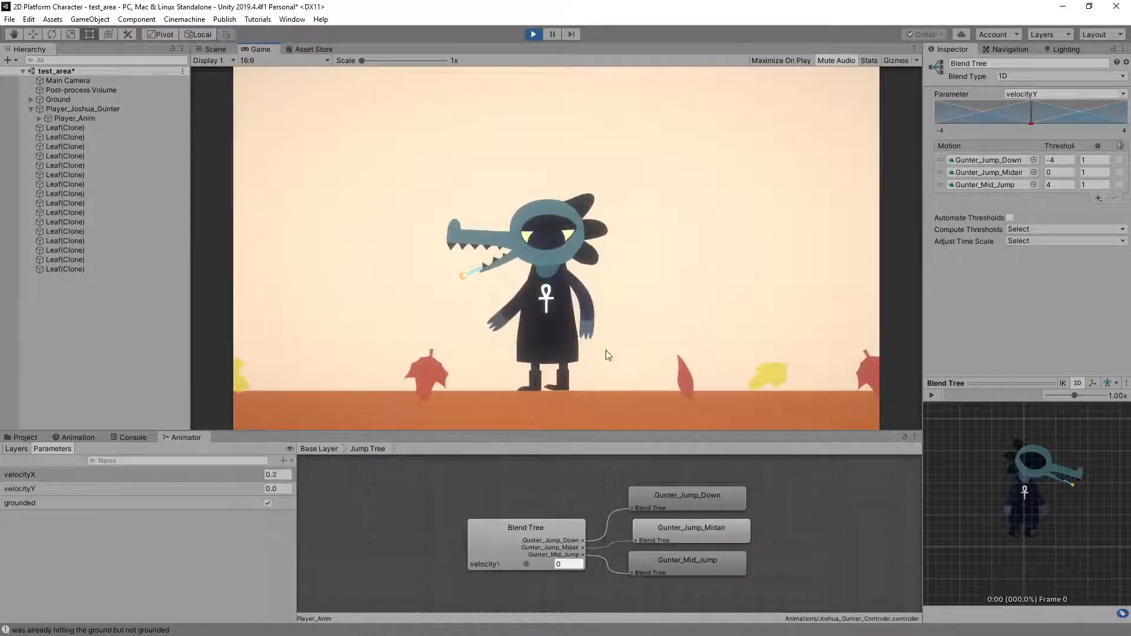
Test a few jumps in place, and set the jump Blend Tree's speed to 0.5 for Gunter_Jump_Down and Gunter_Mid_Jump
key(space)
key(space)
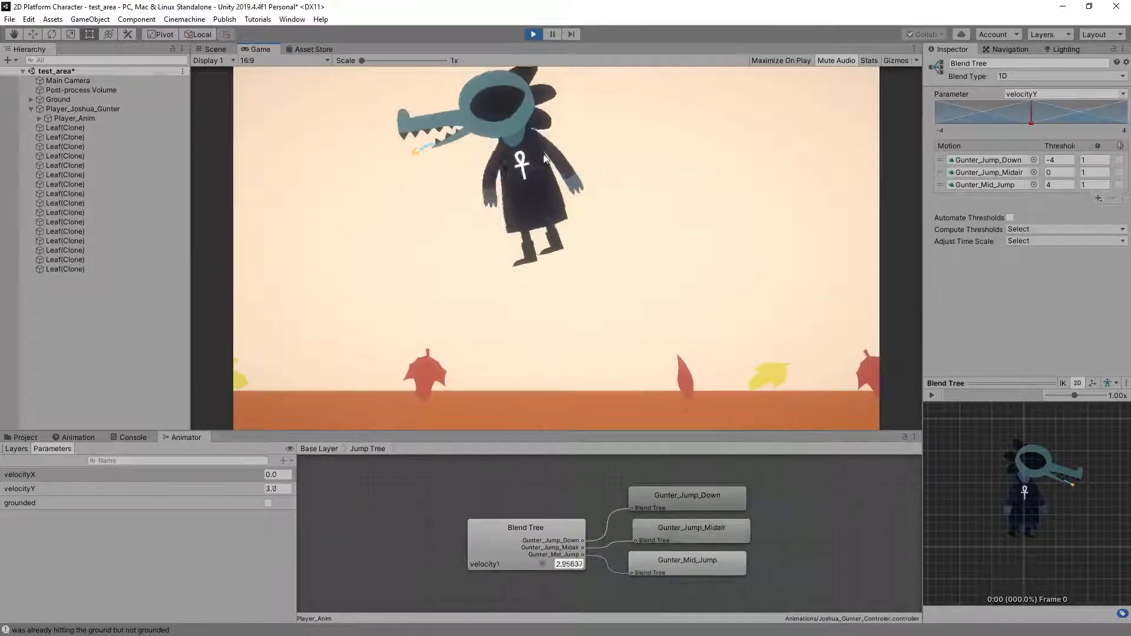
key(space)
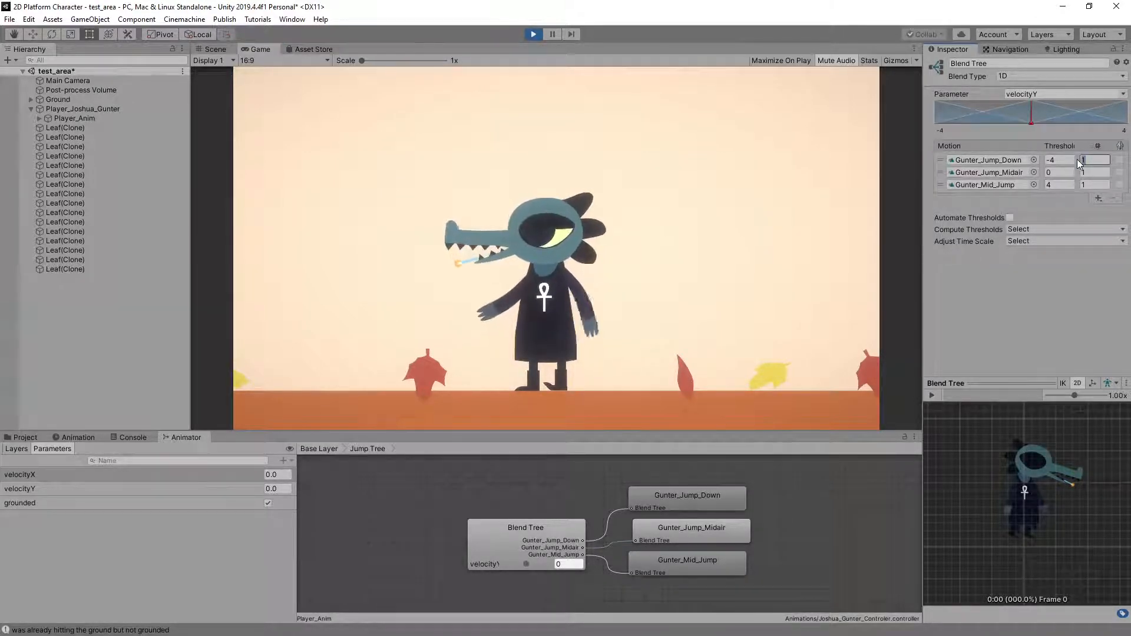
key(BackSpace)
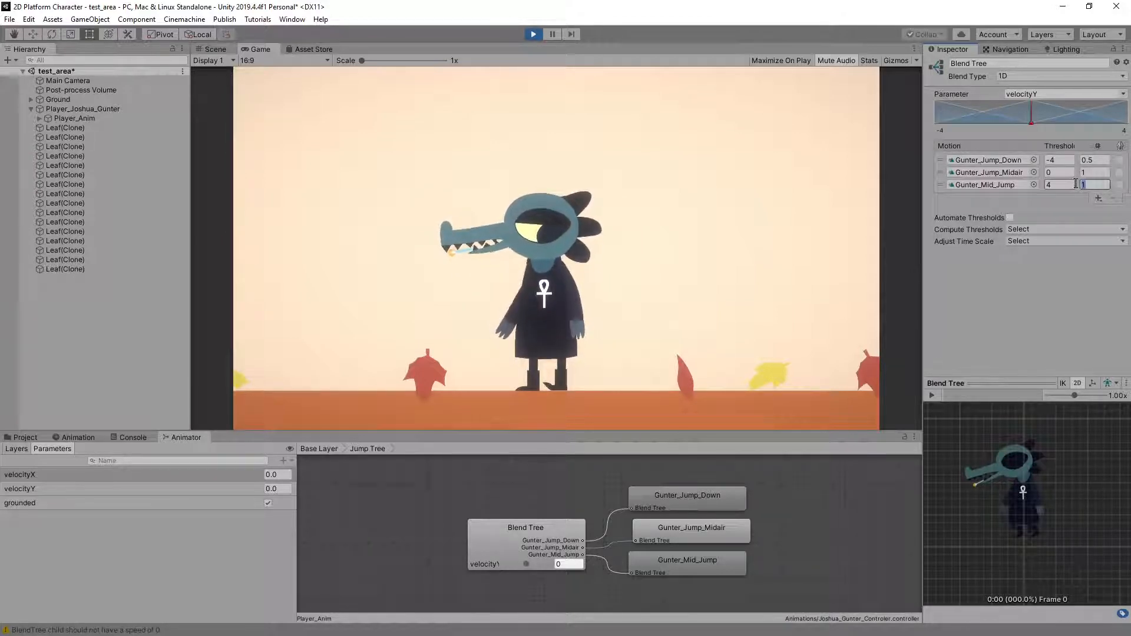
click(685, 186)
Play-test standing and running jumps in both directions to check the jump animation with the slower clip speeds
key(space)
key(space)
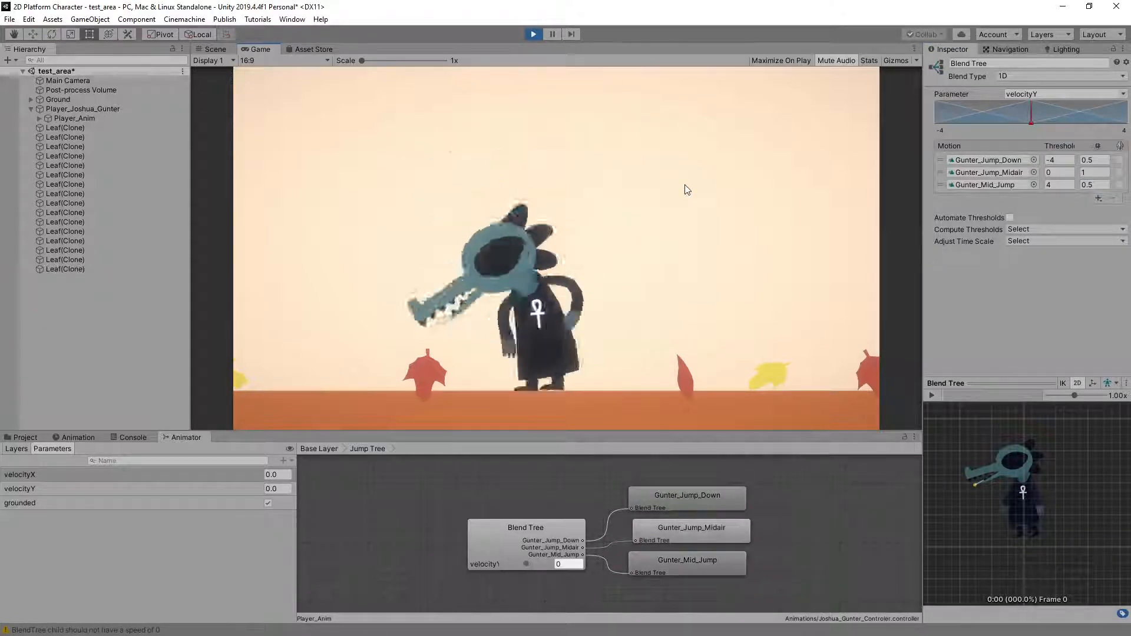
key(space)
key(space)
key(Left)
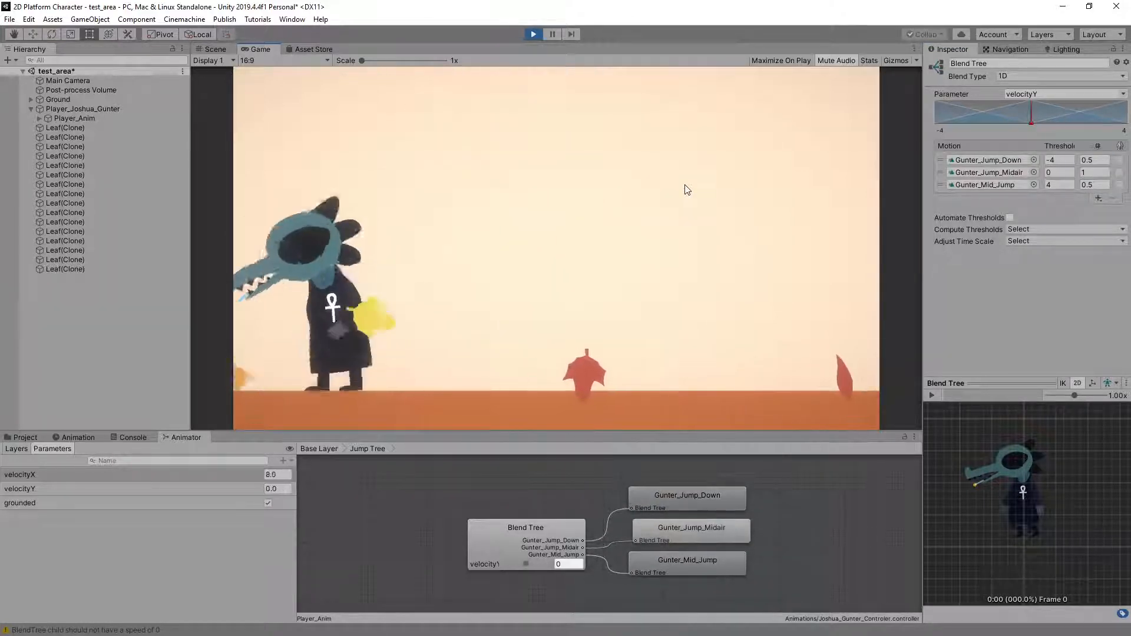
key(Right)
key(space)
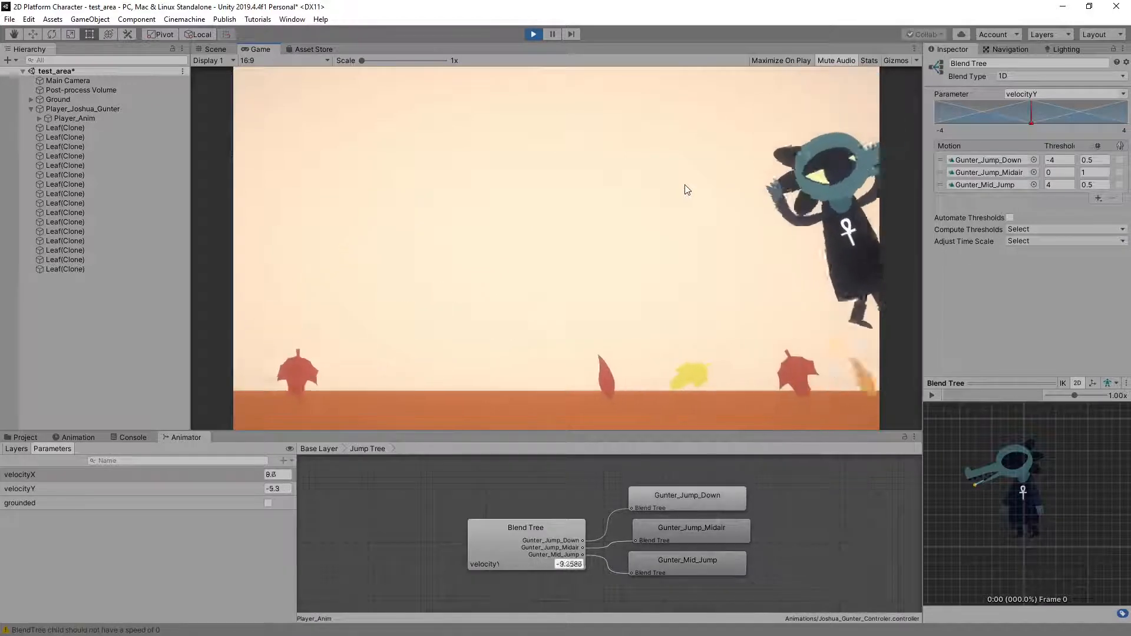
key(Left)
key(space)
key(space)
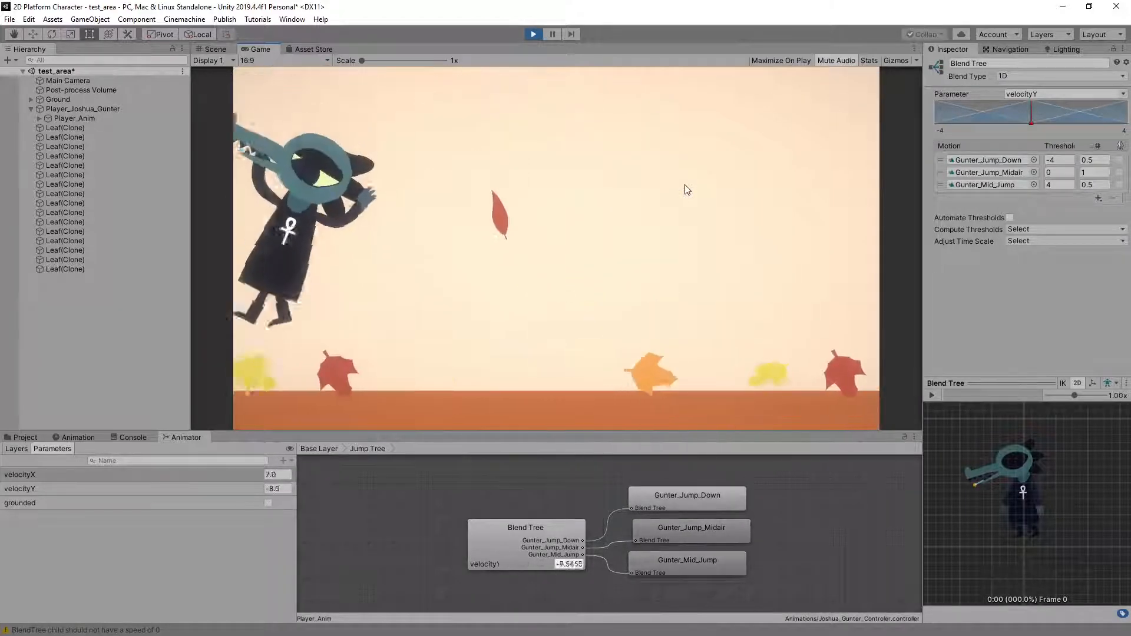
key(Right)
key(space)
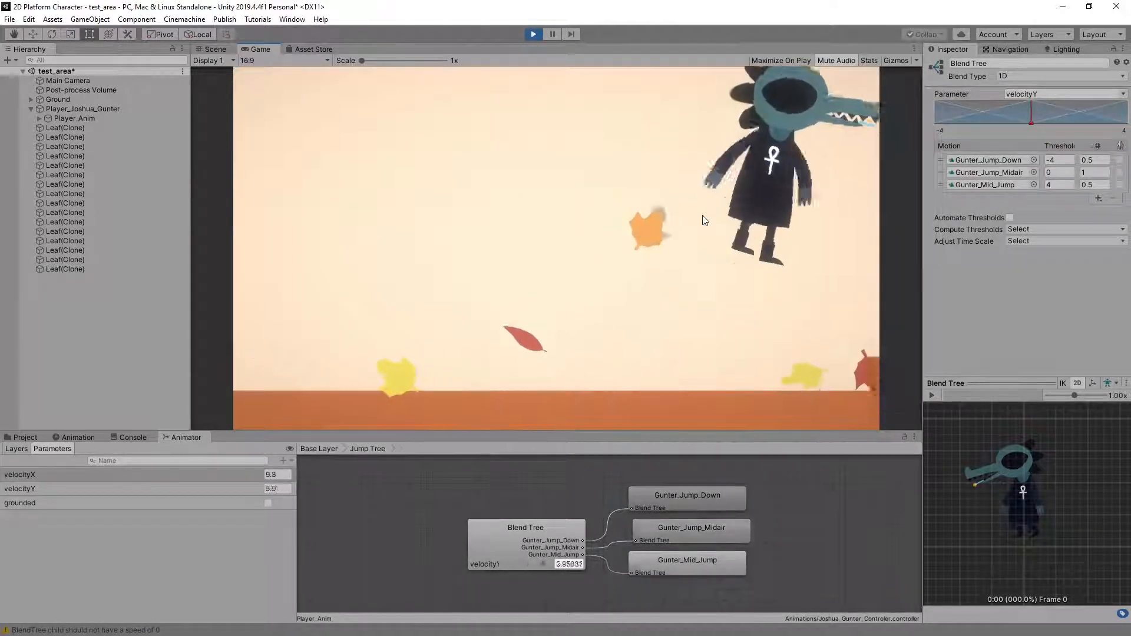
key(Left)
key(space)
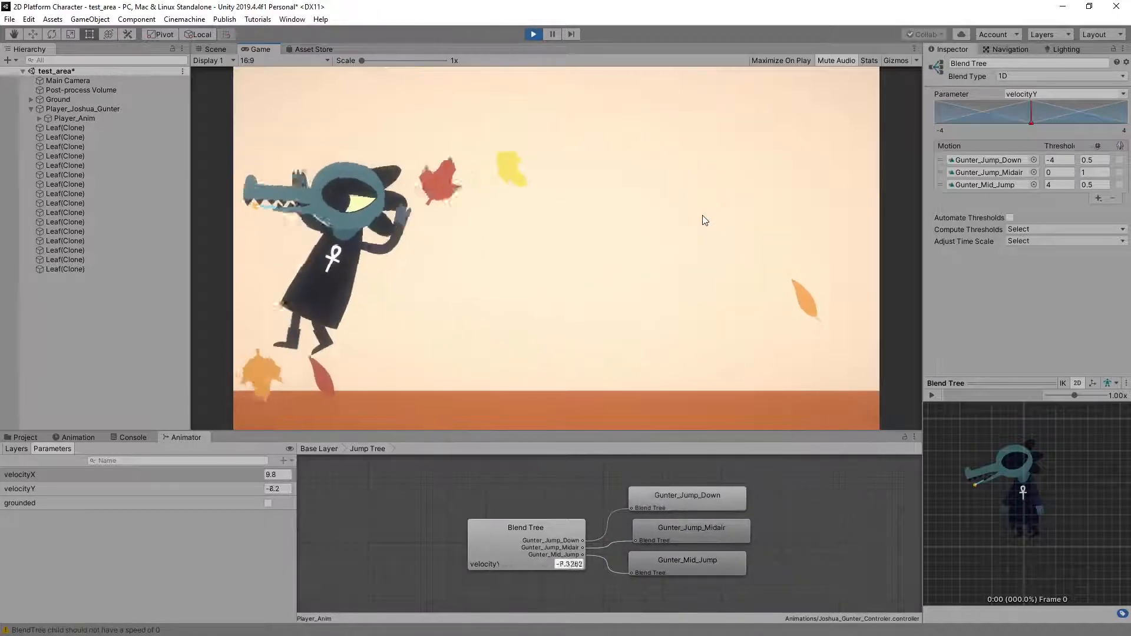
key(Right)
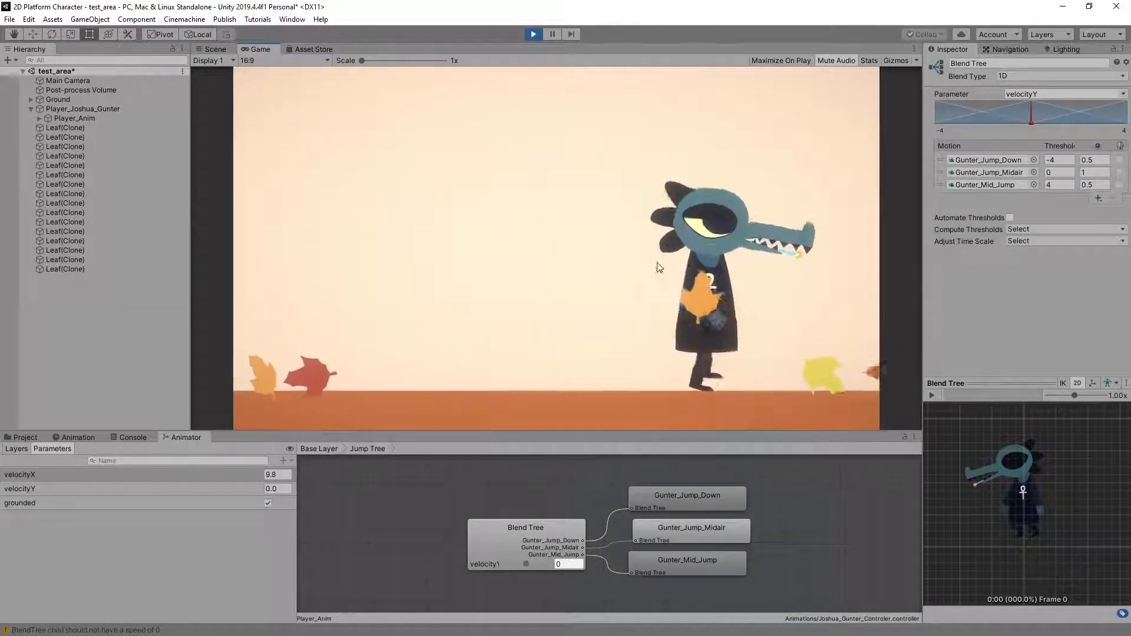
key(Left)
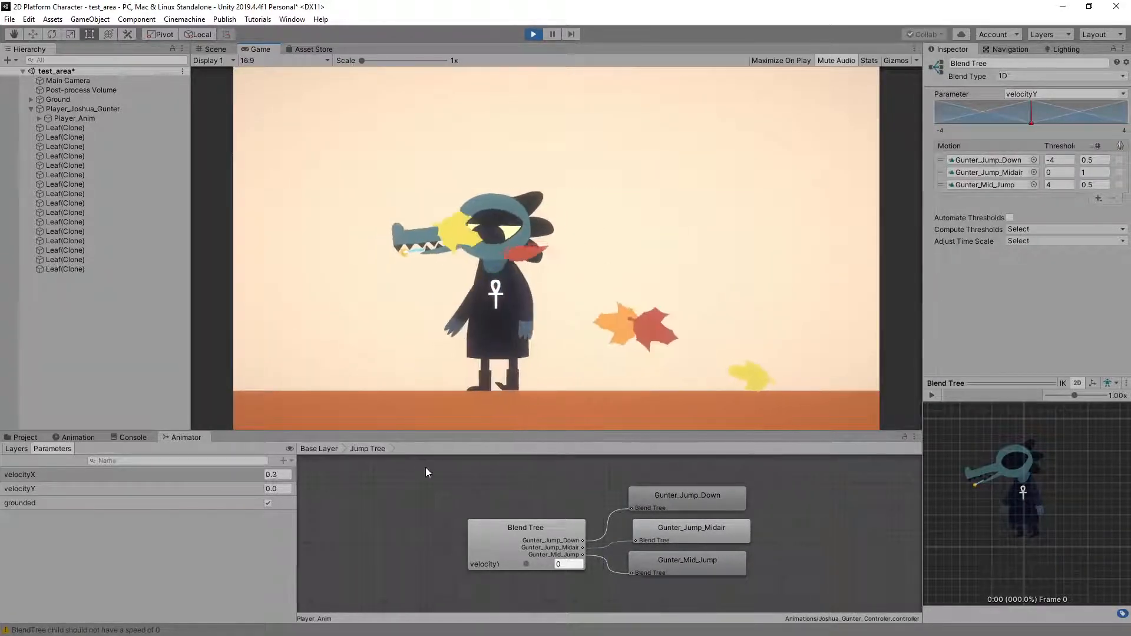
Set the Motion Tree blend's Gunter_Run_Cycle speeds to 4 at threshold 4 and 2 at threshold 8
double_click(405, 496)
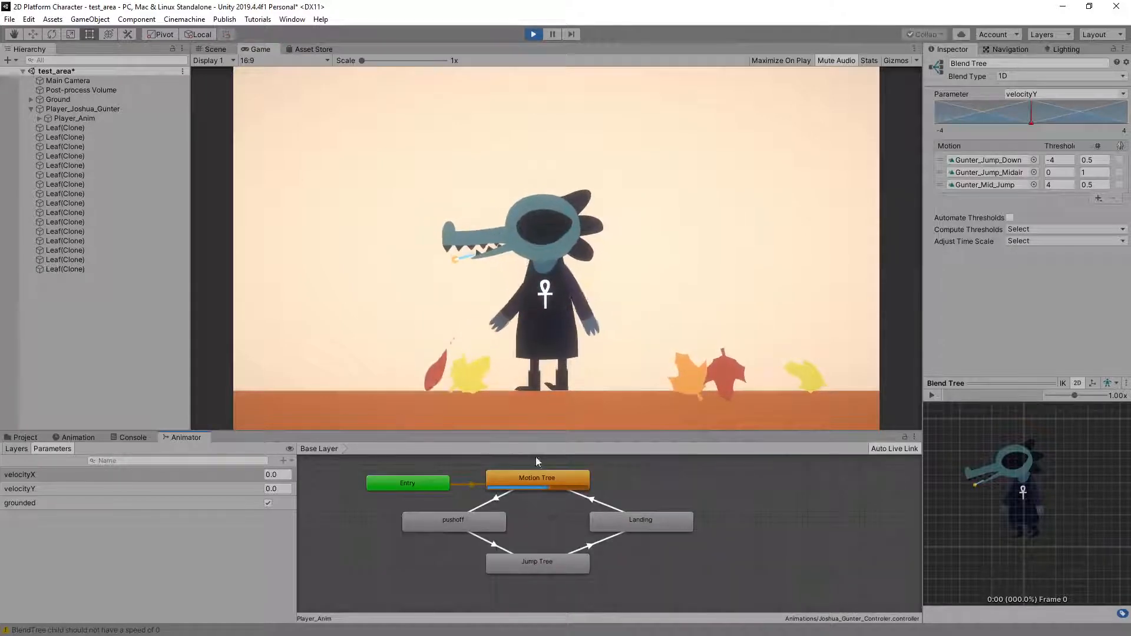
double_click(546, 476)
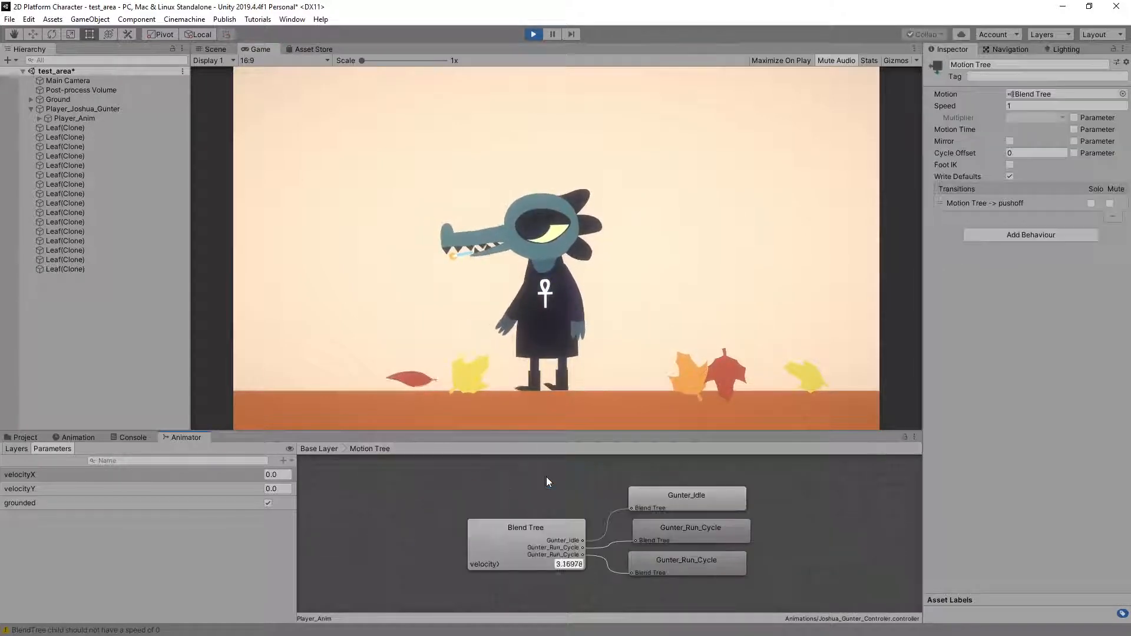
click(530, 524)
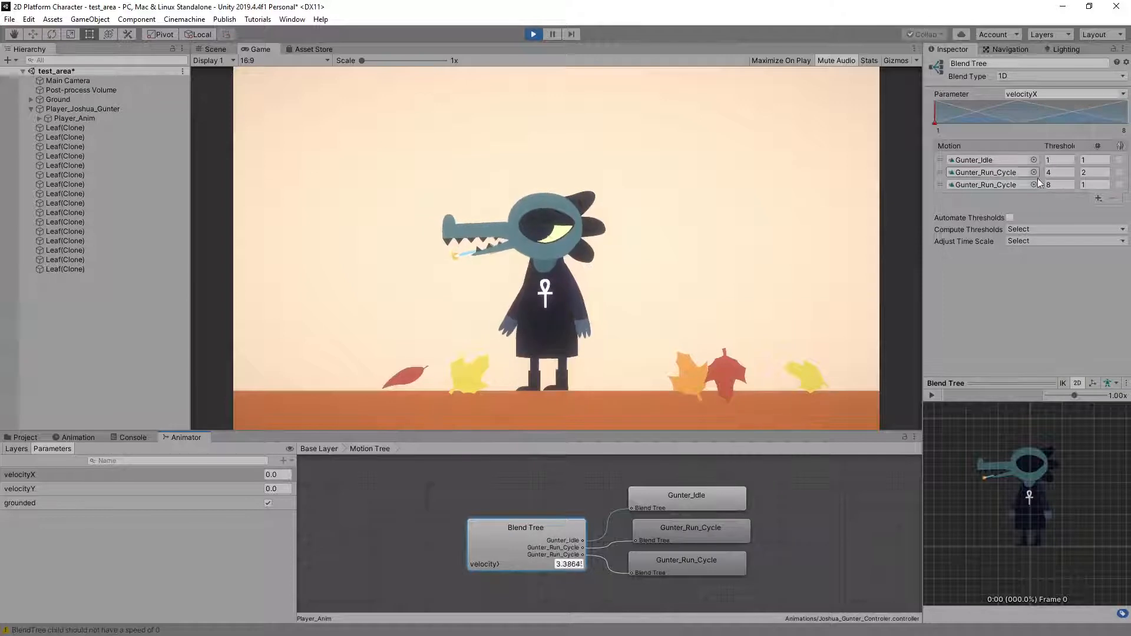
click(1081, 185)
text(2)
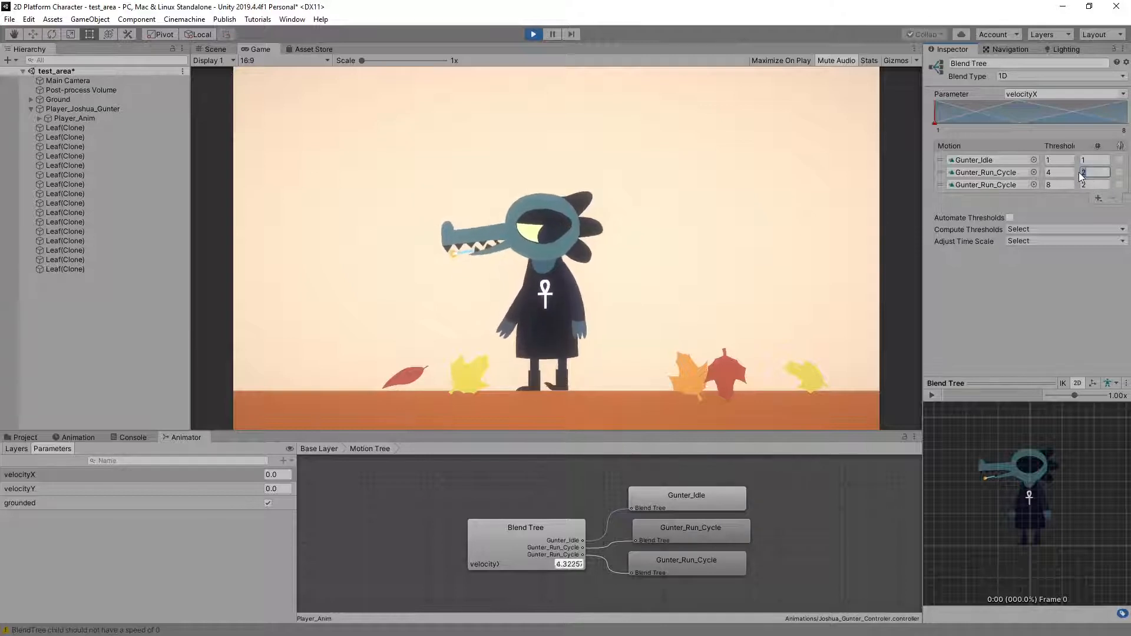
text(4)
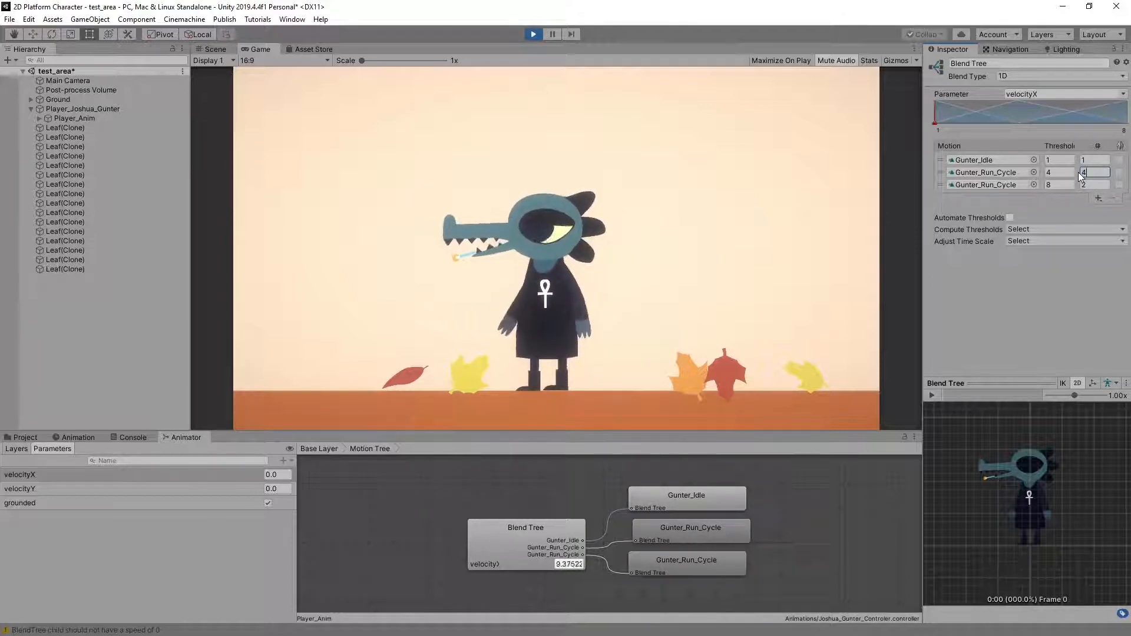
Play-test running, quick turns and jumps in both directions to check the faster run cycle's blend with idle
click(589, 152)
key(Right)
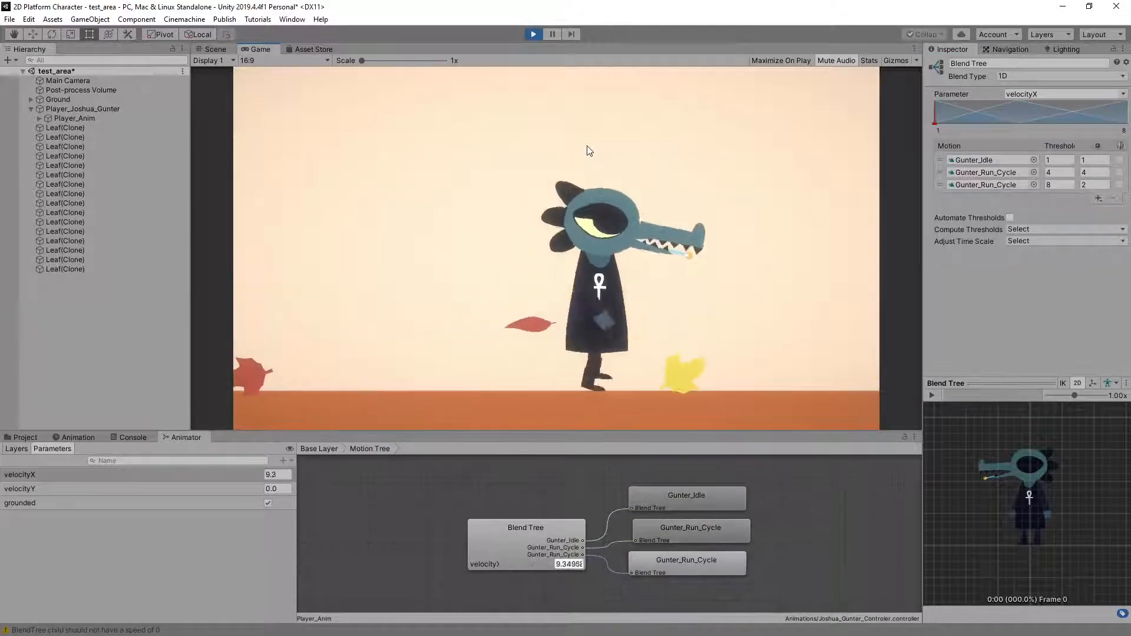
key(Right)
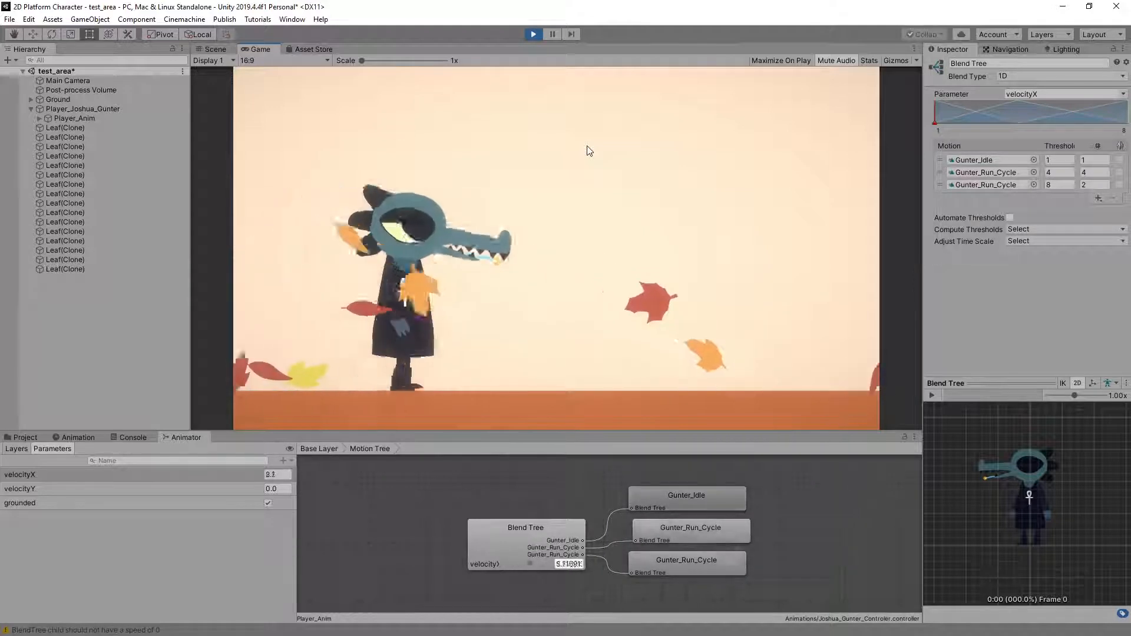
key(Left)
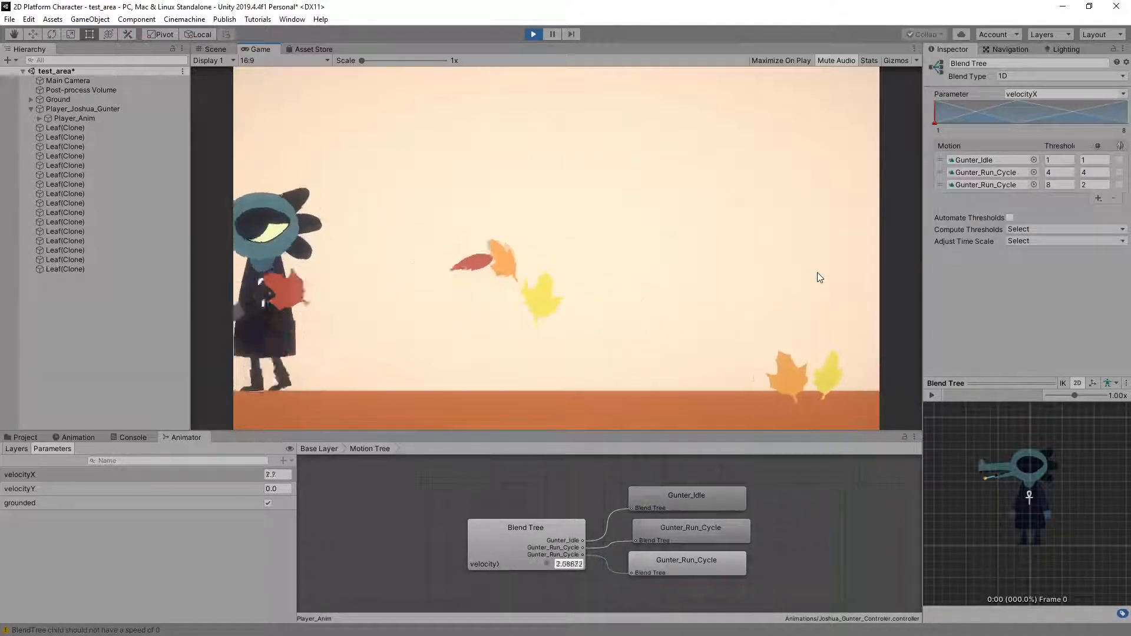
key(space)
key(Right)
key(Left)
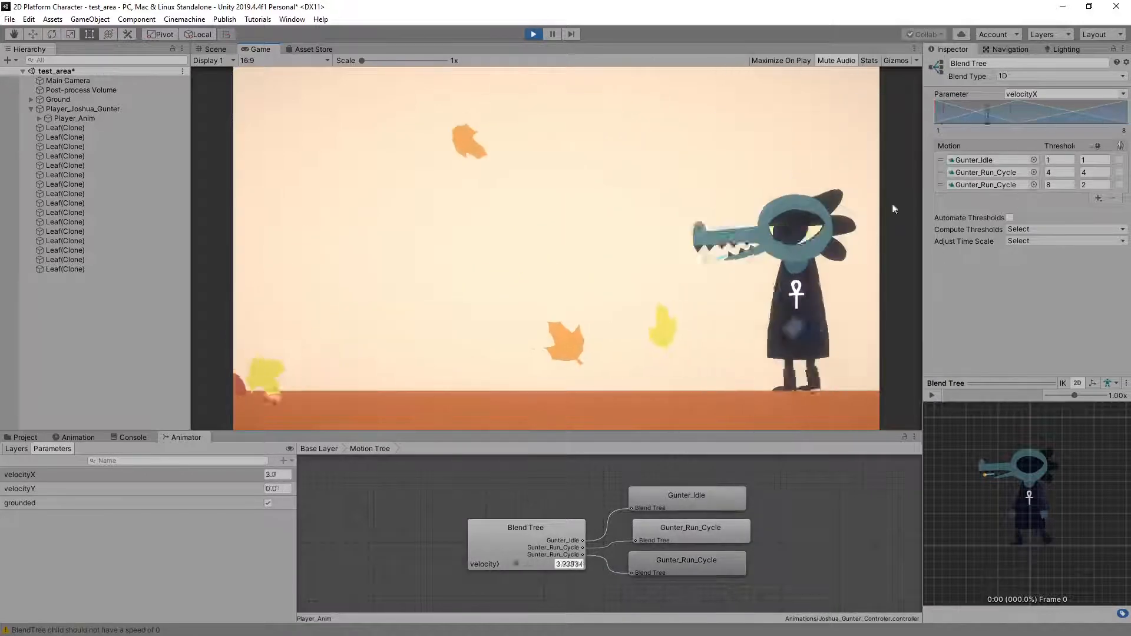
key(space)
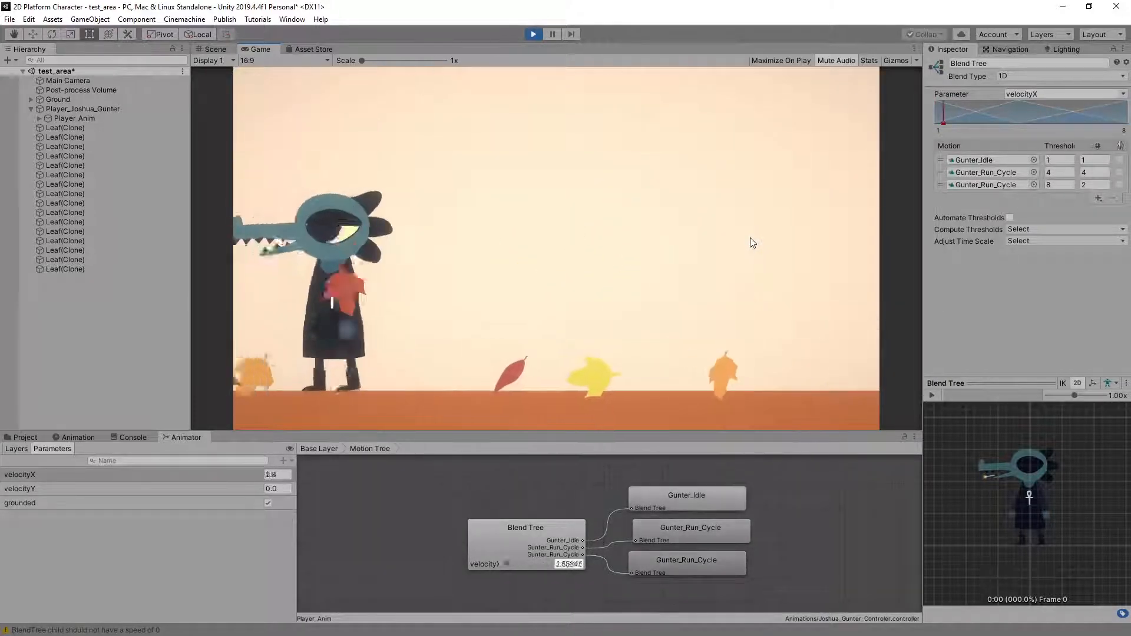
key(Right)
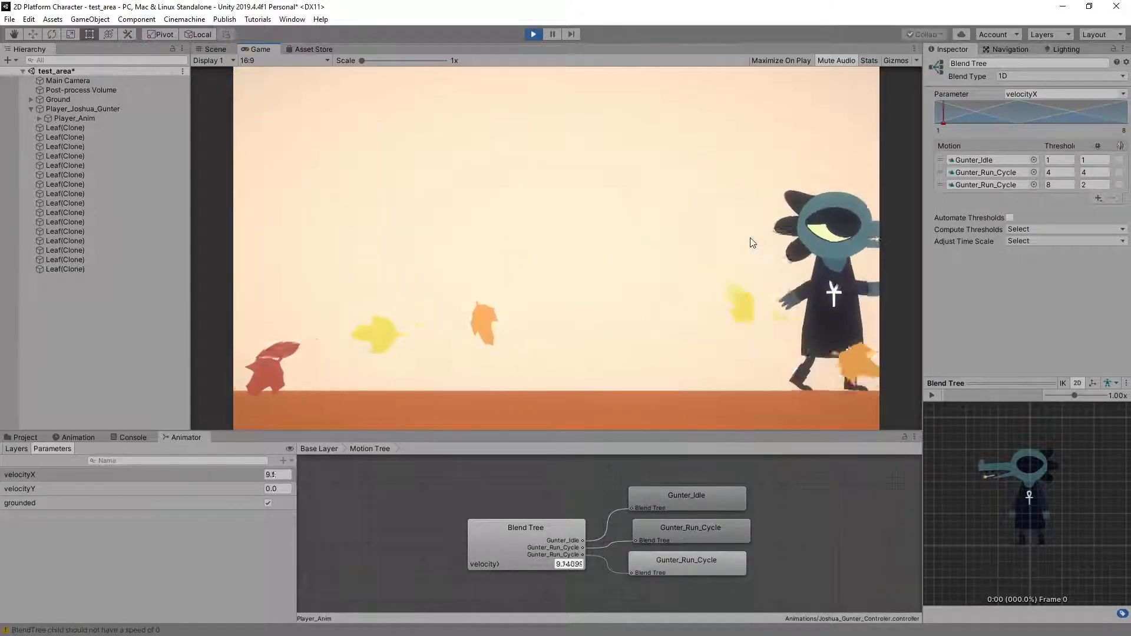
key(Left)
key(Right)
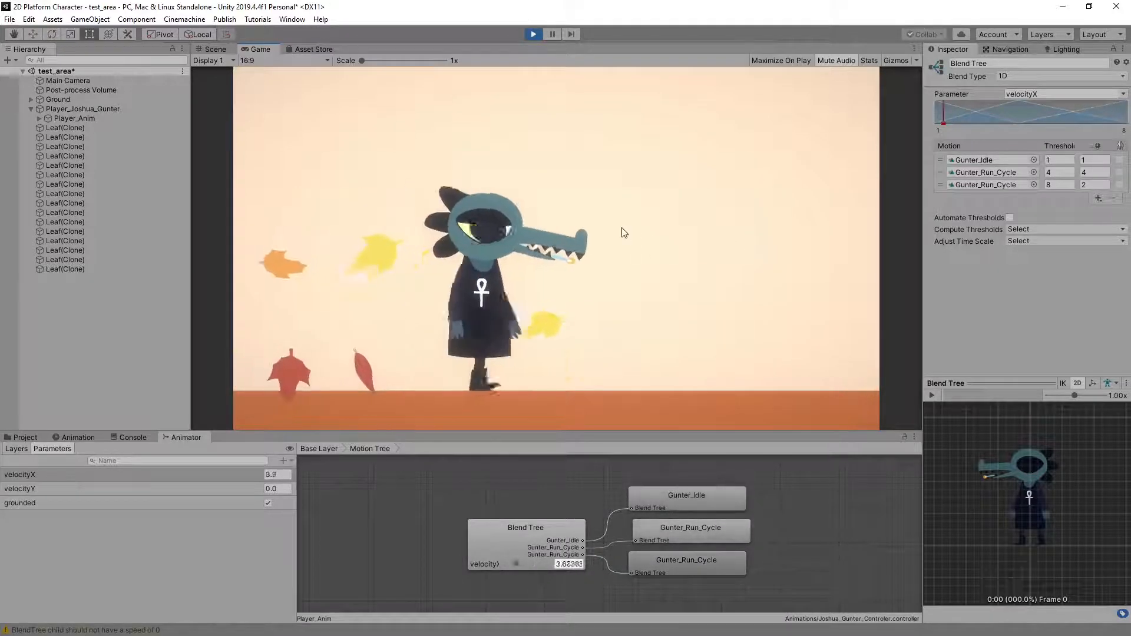
key(Left)
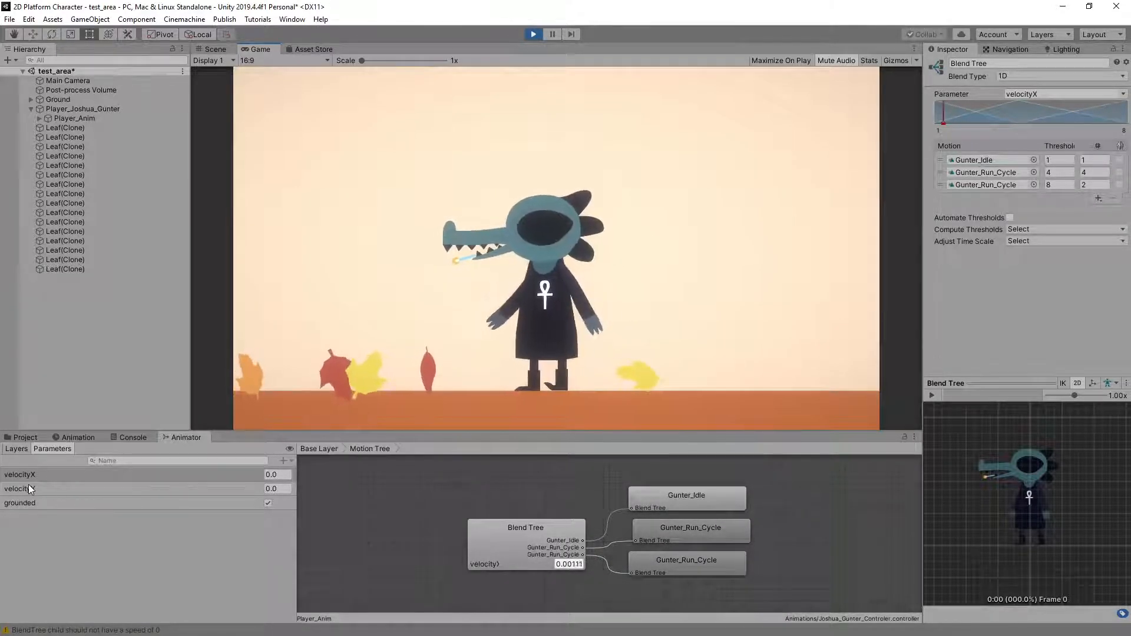
key(space)
key(Left)
key(Right)
key(Left)
key(space)
key(Right)
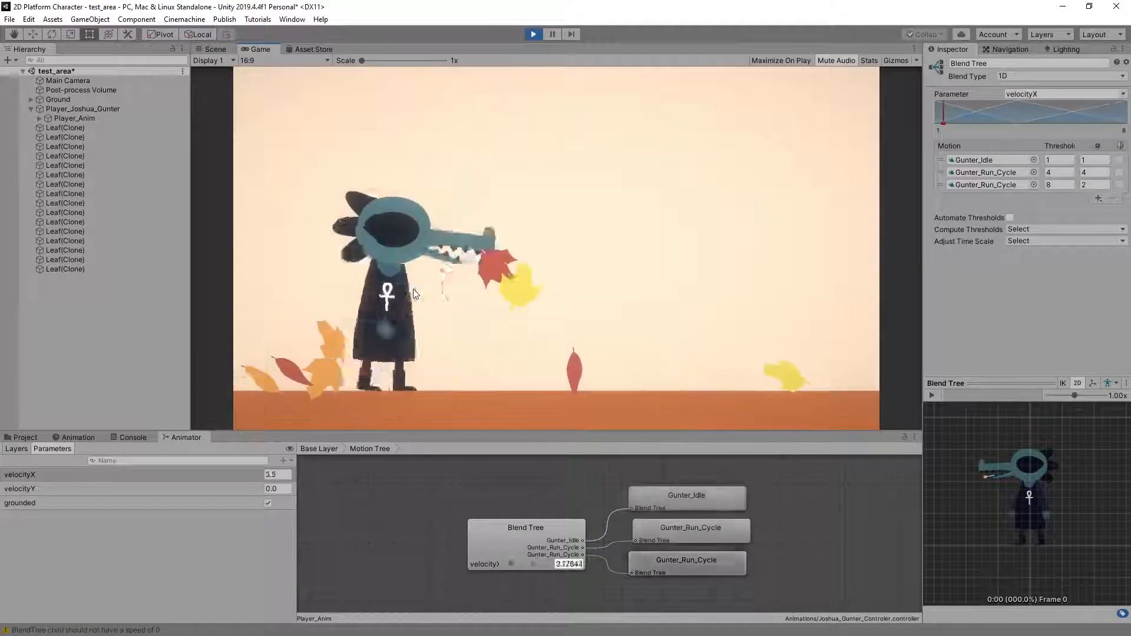
key(space)
key(space)
key(Left)
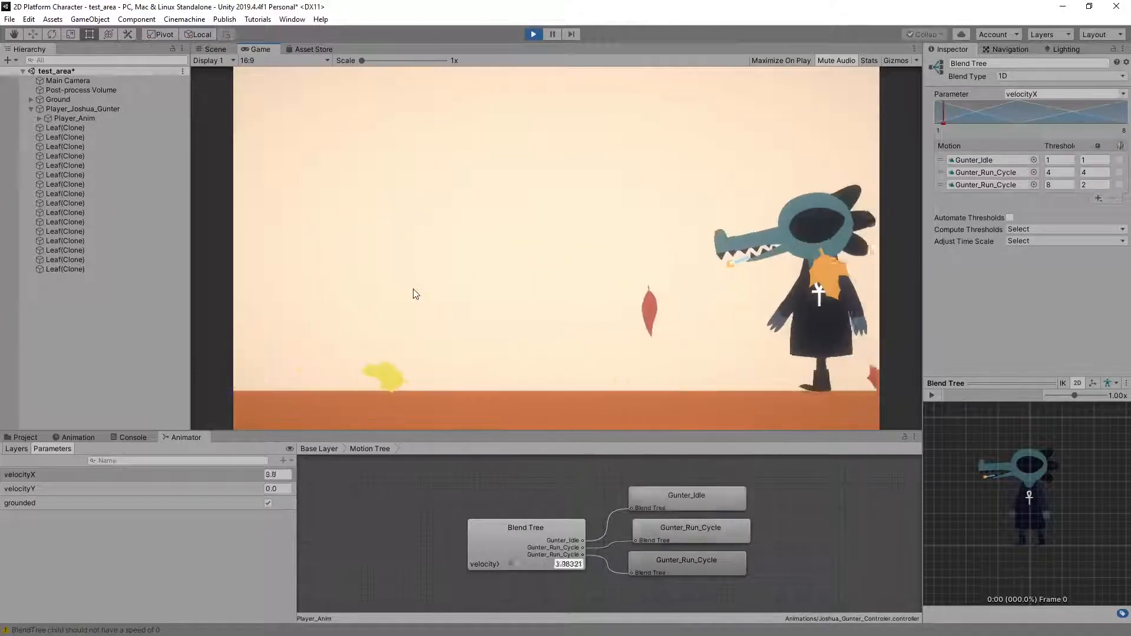
Stop play mode and delete the current student's player object from the test_area scene
click(540, 33)
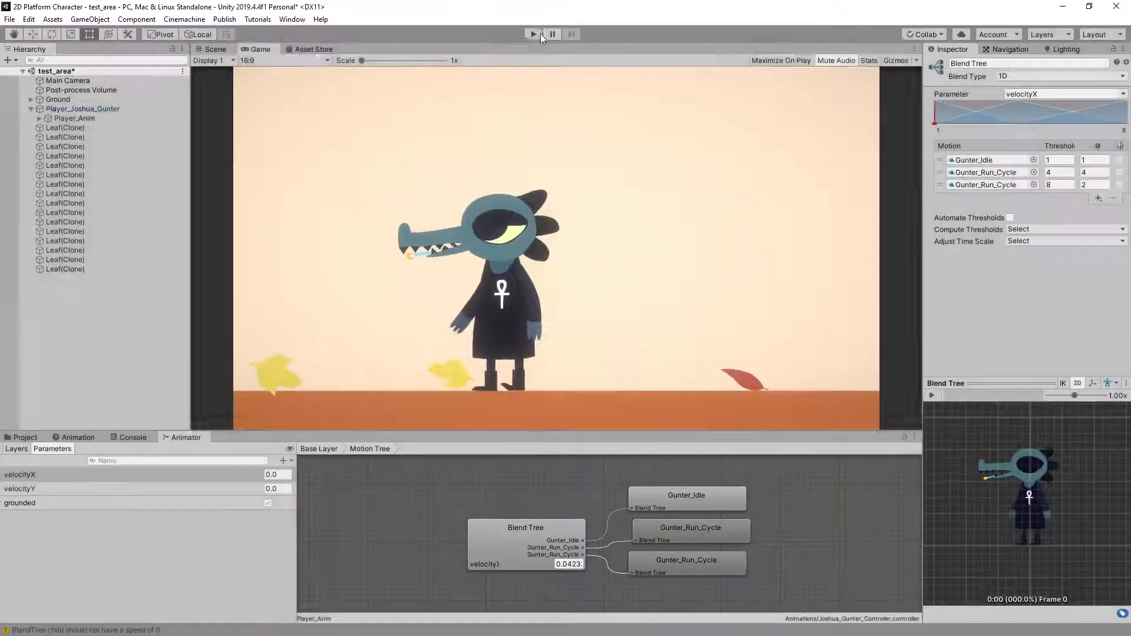
click(511, 150)
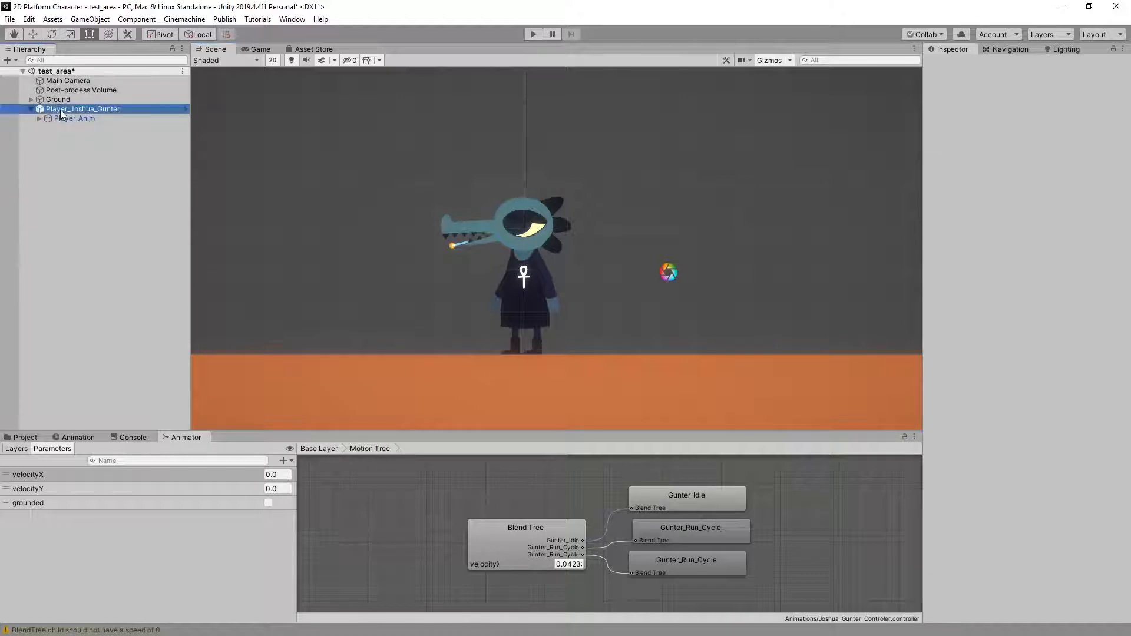
key(Delete)
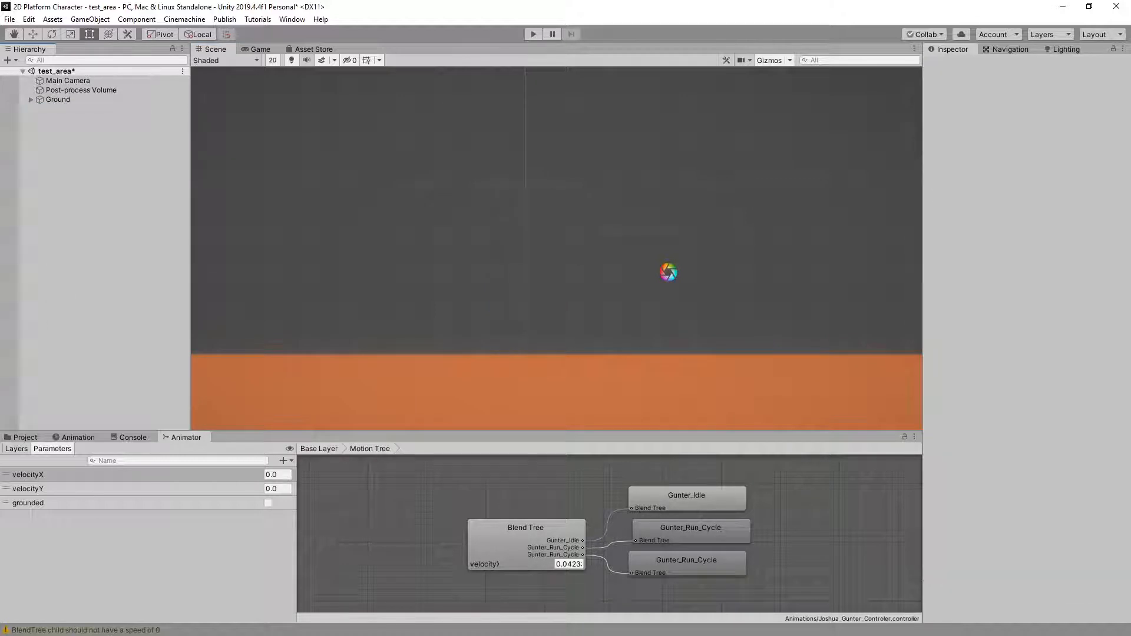
Import the next student's HW07 Unity package with its new animations, Player_Anim controller, Crow sprite sheet and player prefab, leaving out the scripts
click(26, 437)
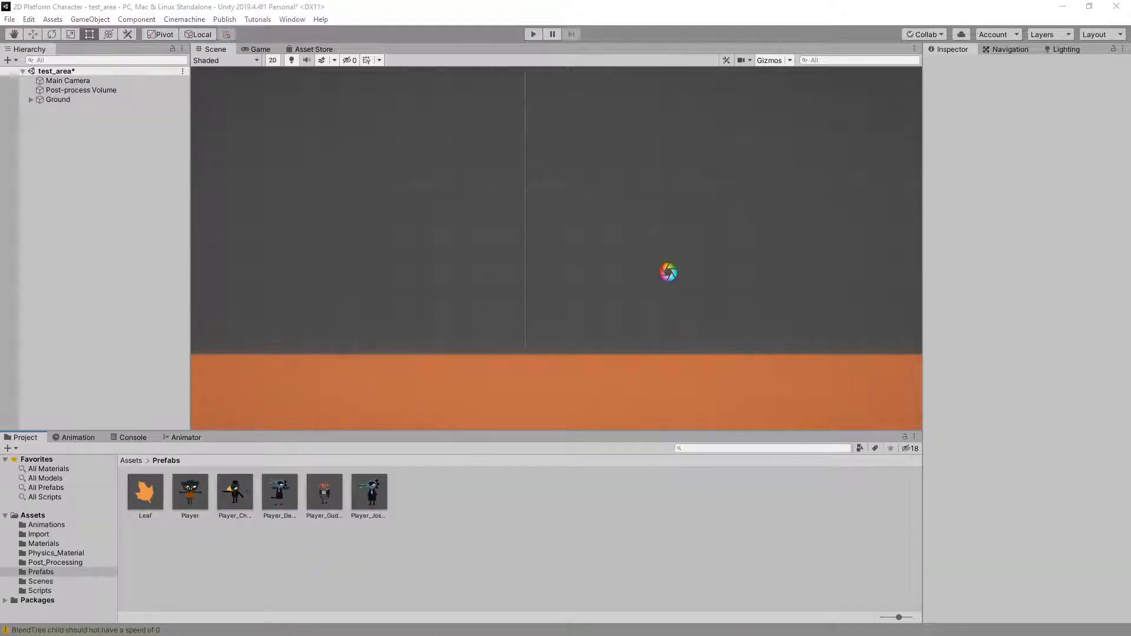
drag(650, 507, 605, 511)
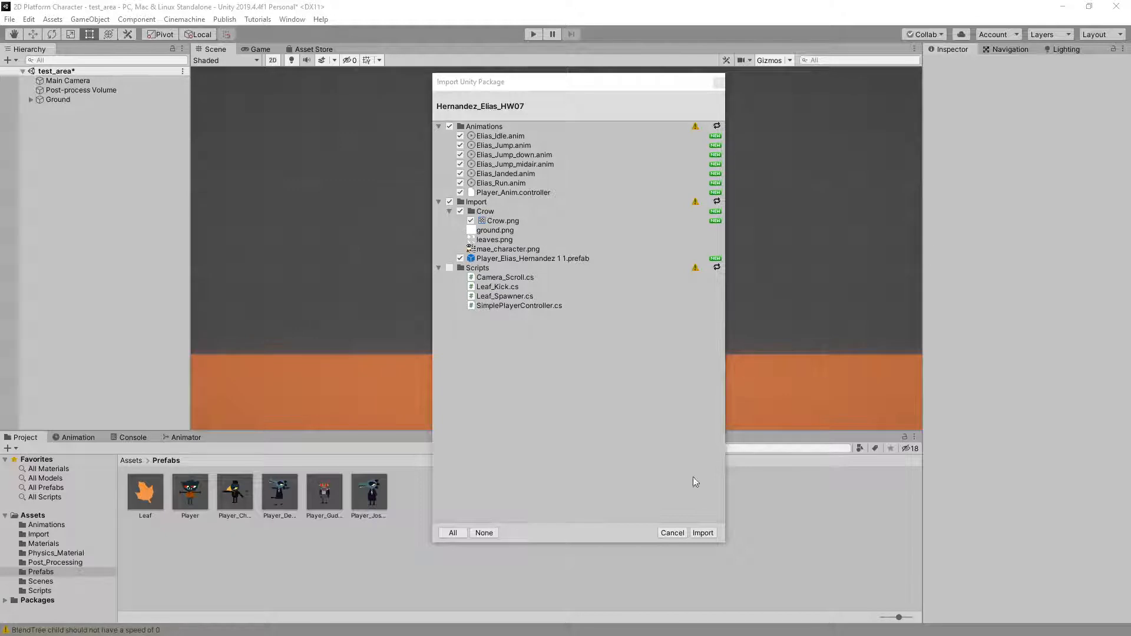
click(703, 532)
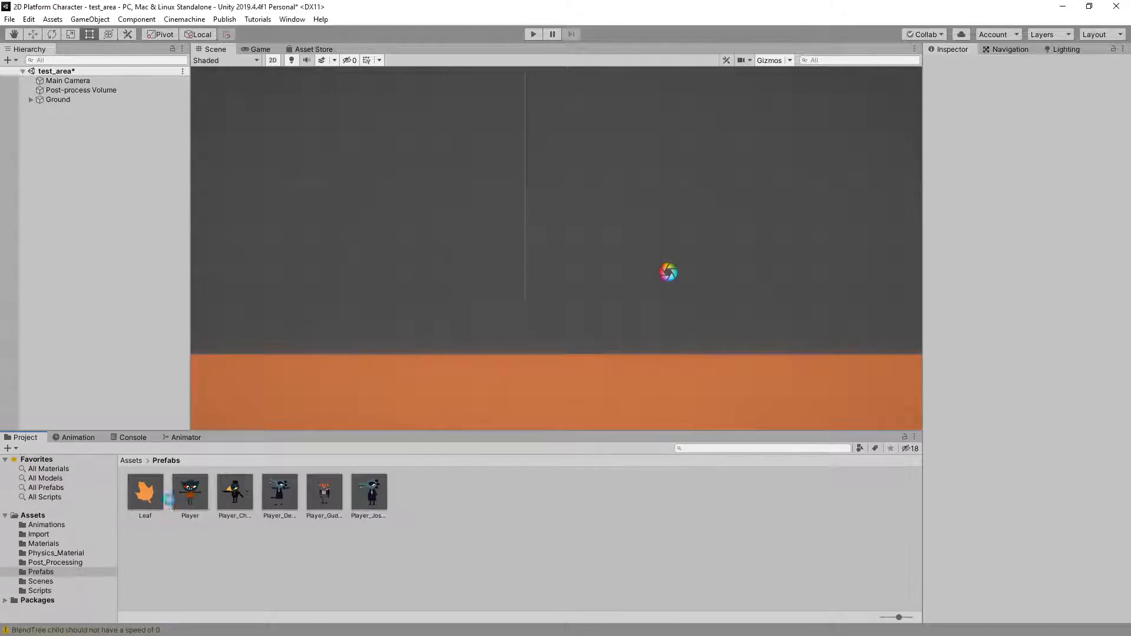
Examine the imported Crow sprite sheet and its import settings in the Crow folder, and return to the Import folder
click(39, 534)
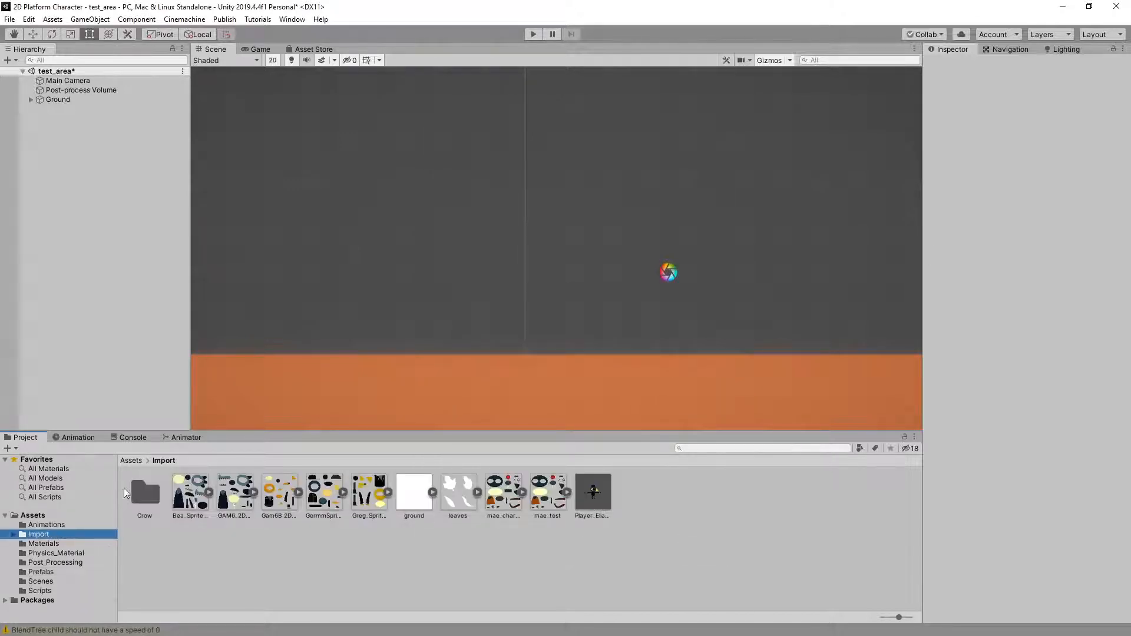
double_click(146, 498)
click(144, 489)
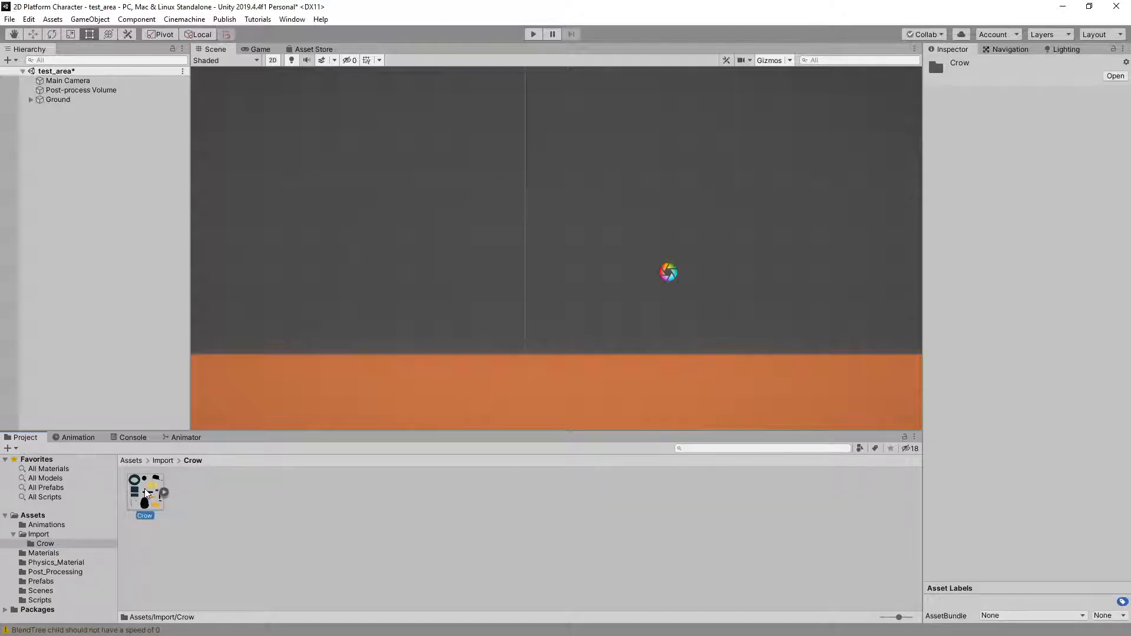
click(164, 461)
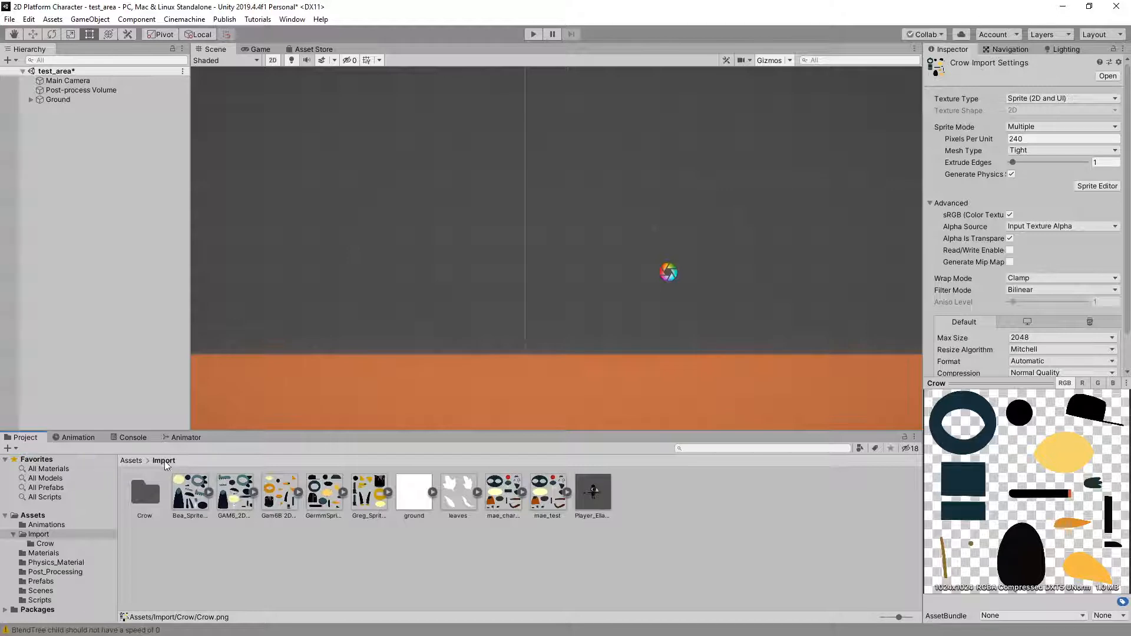
Add the imported crow player prefab to the test_area scene and move it to about X -0.08 near the centre
click(602, 494)
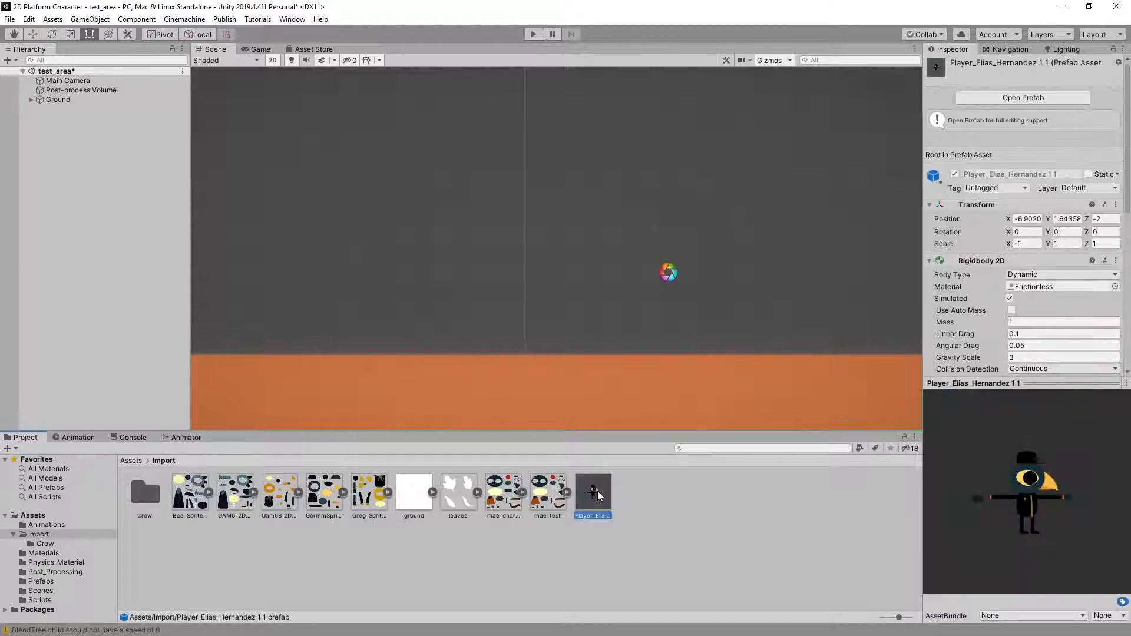
drag(598, 490, 92, 215)
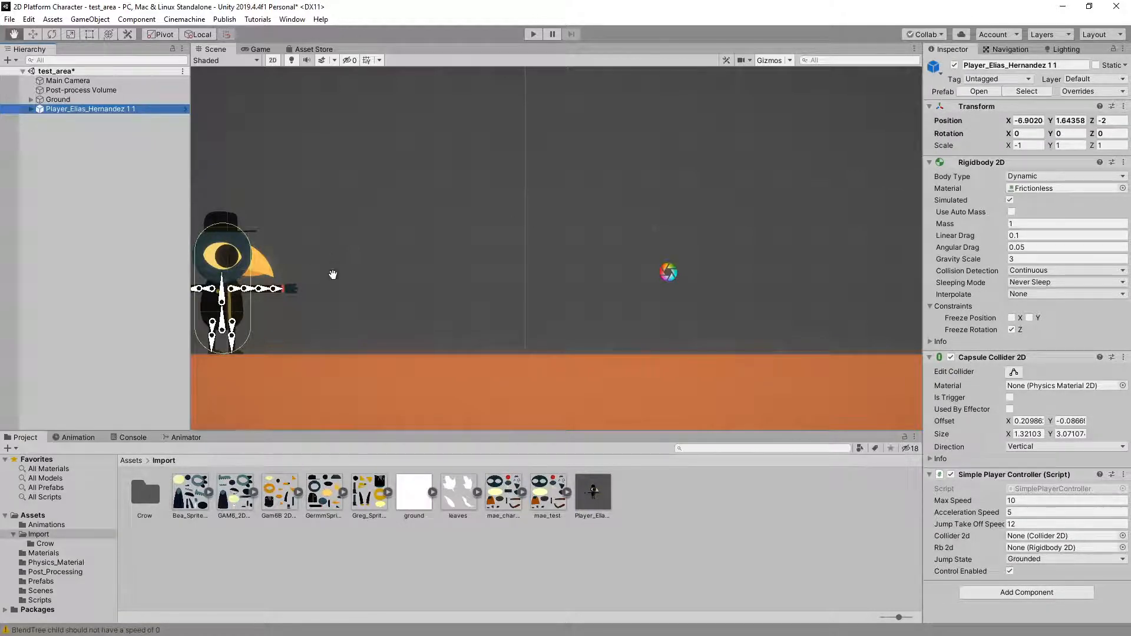
mouse_move(327, 259)
mouse_down()
mouse_move(661, 250)
mouse_move(345, 247)
mouse_up()
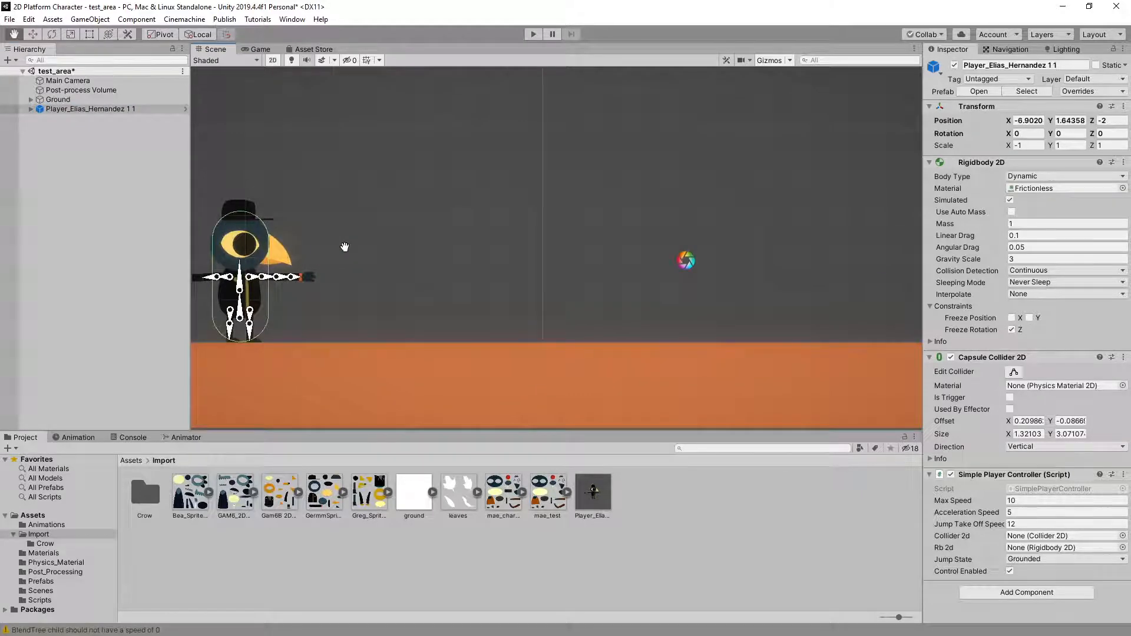
drag(293, 275, 545, 275)
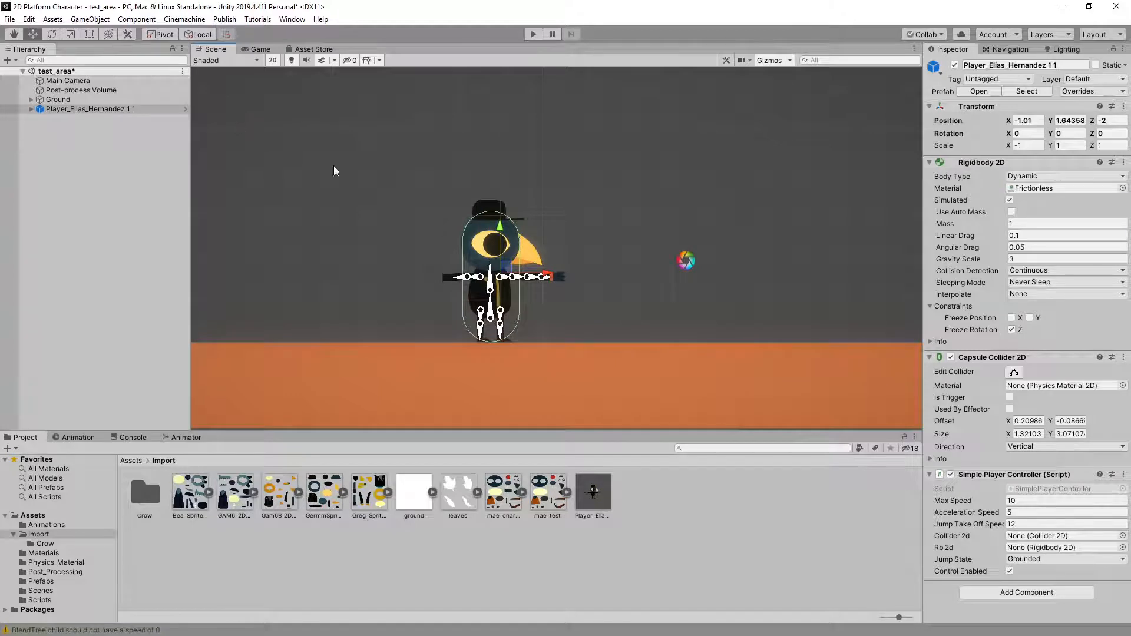
drag(554, 262, 587, 268)
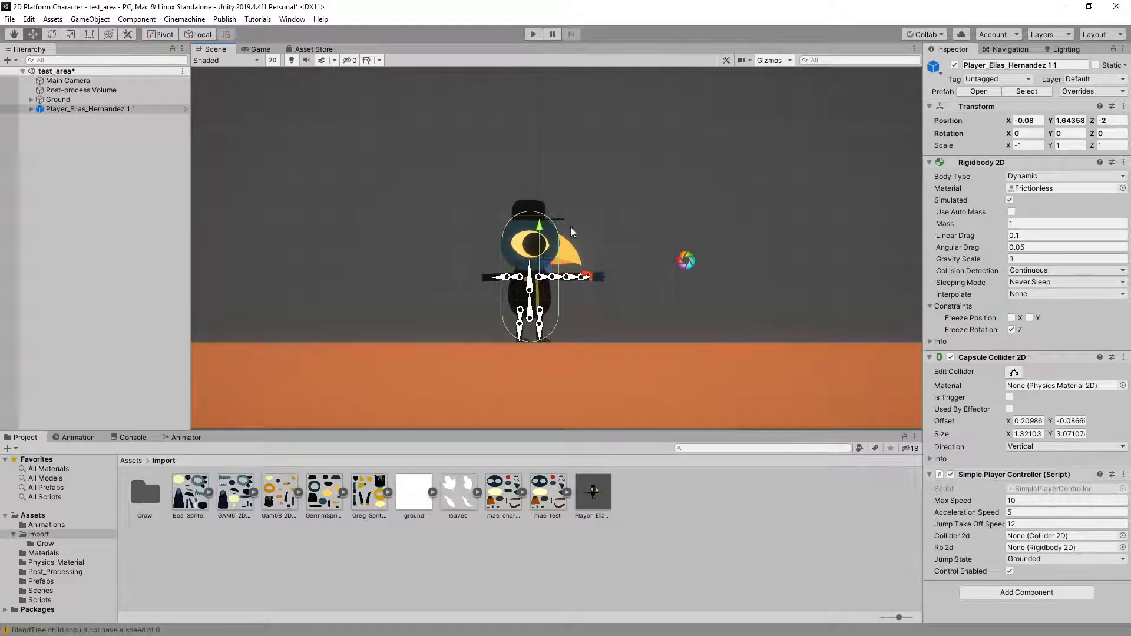
Start play mode and play-test the crow's idle, run cycle and quick turns in both directions
click(533, 34)
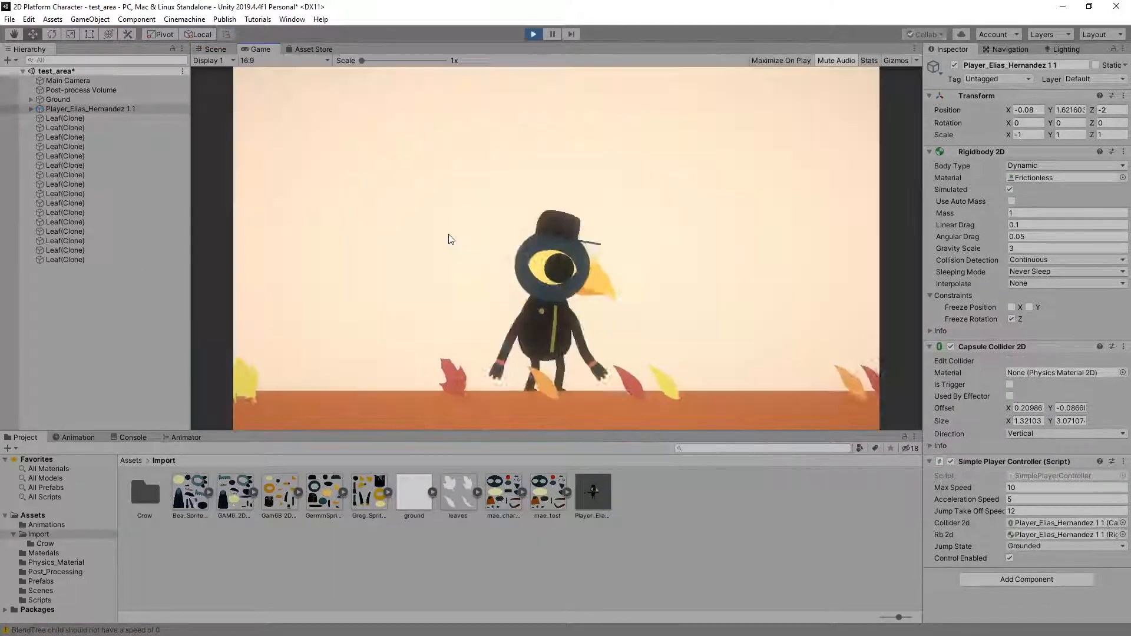
key(a)
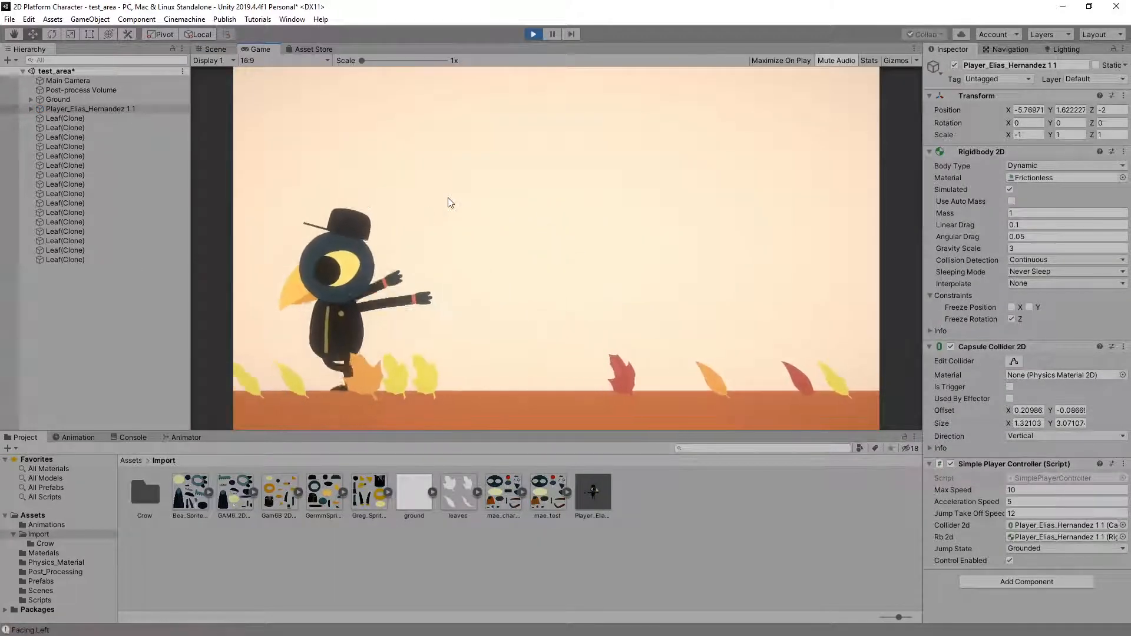
key(d)
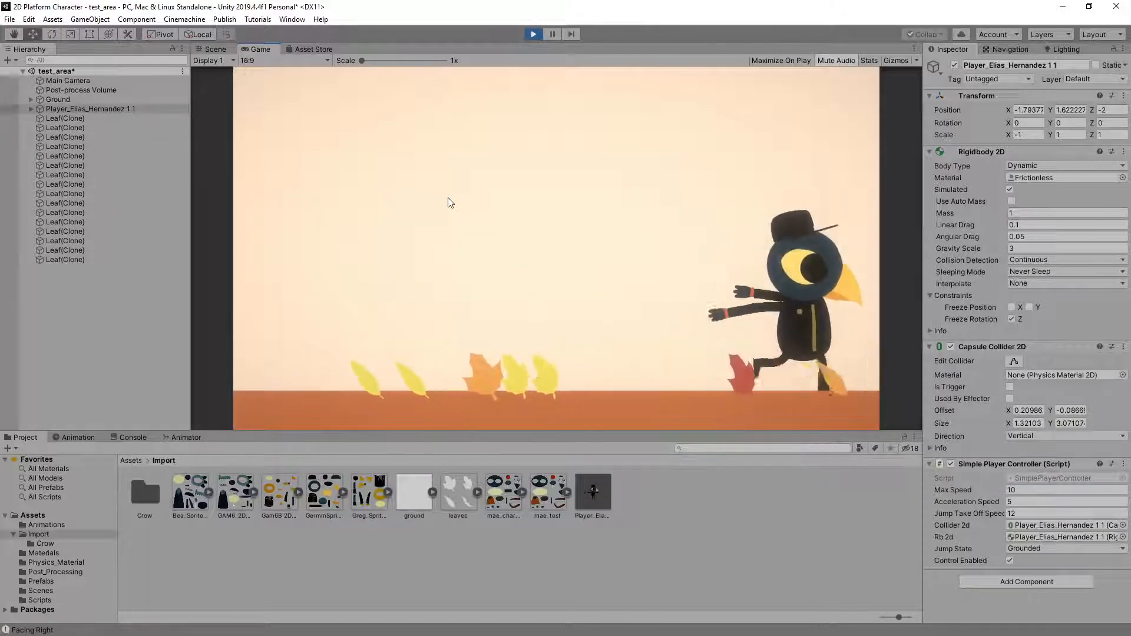
key(a)
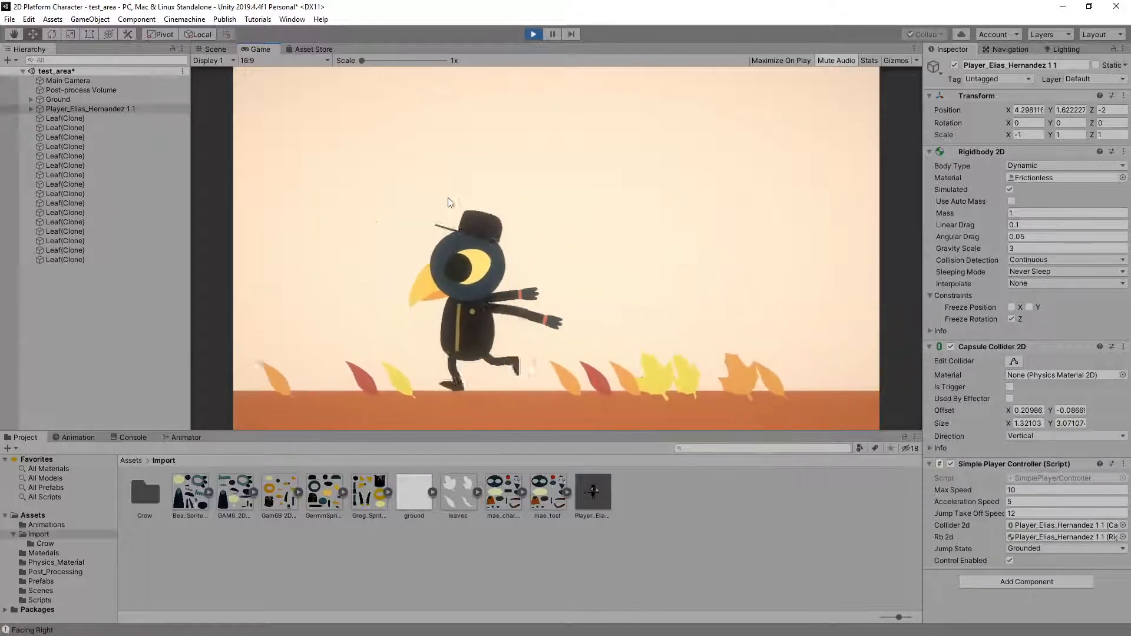
key(d)
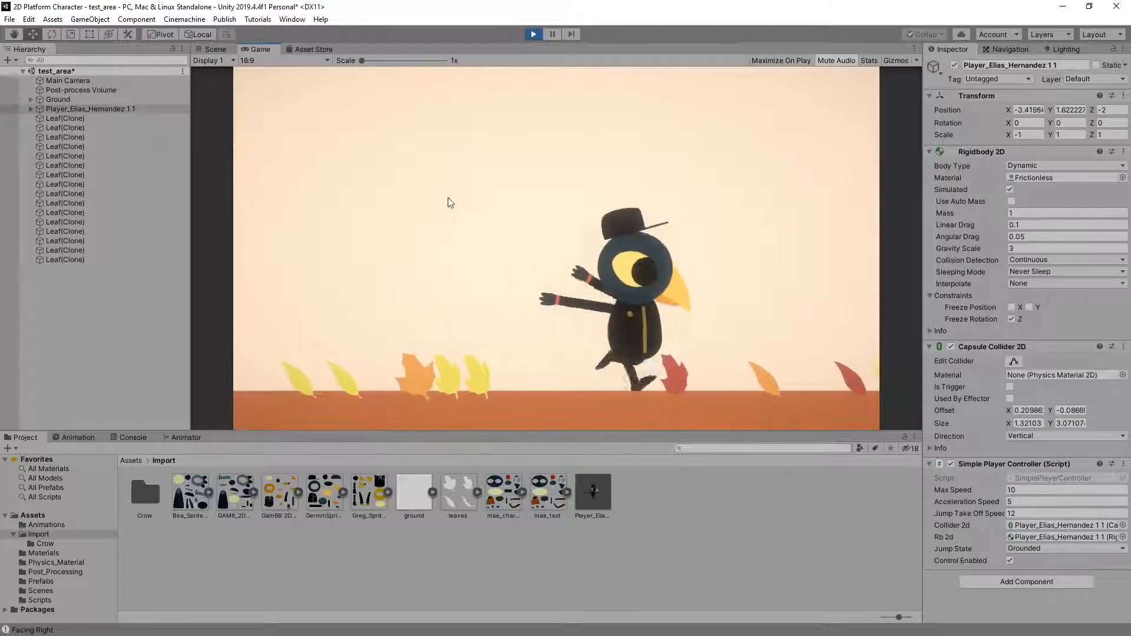
key(a)
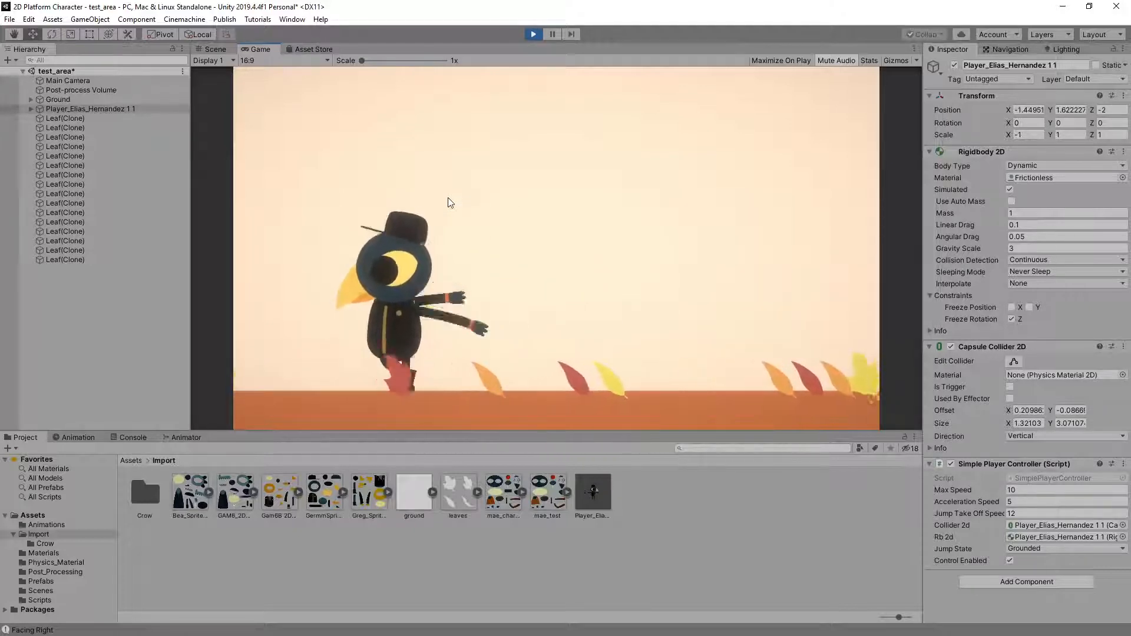
key(d)
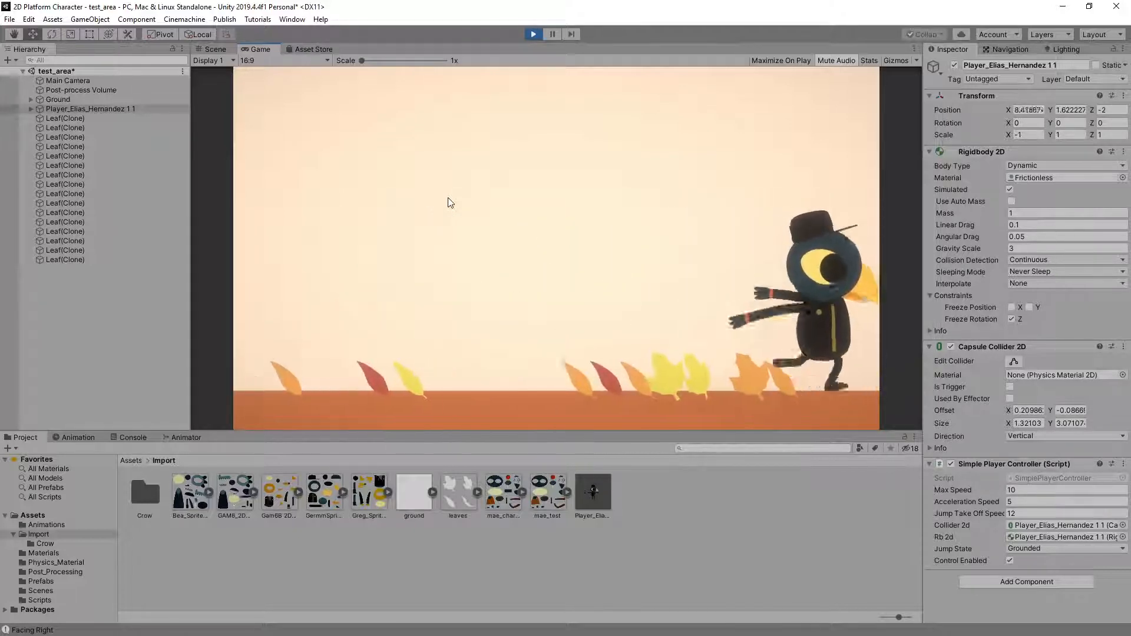
key(a)
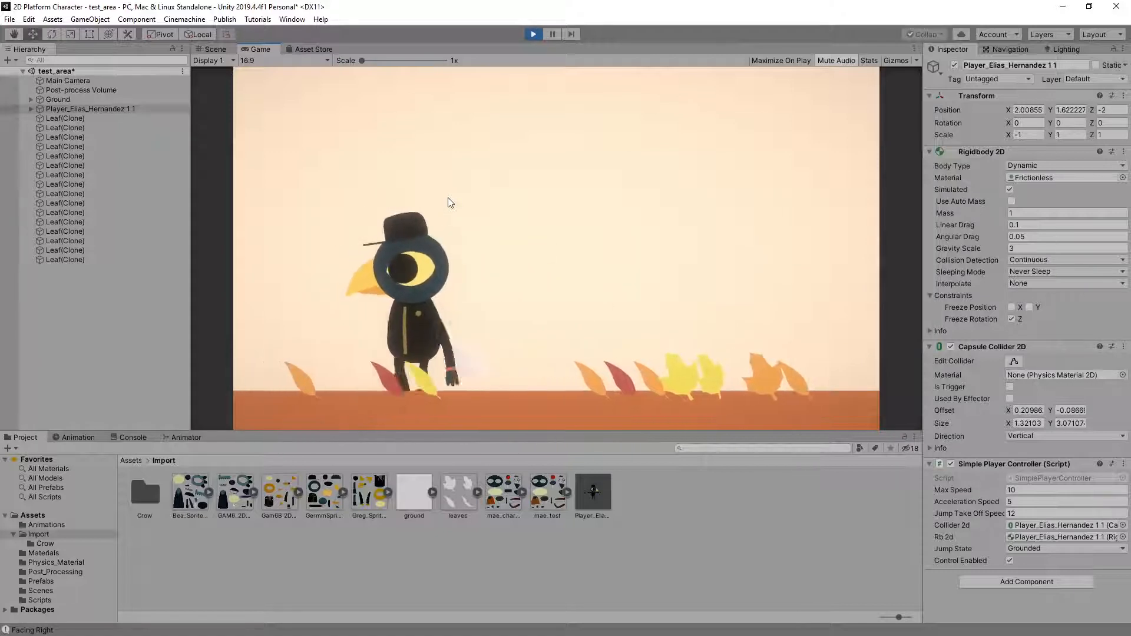
Play-test single jumps while the crow runs across the ground in each direction
key(space)
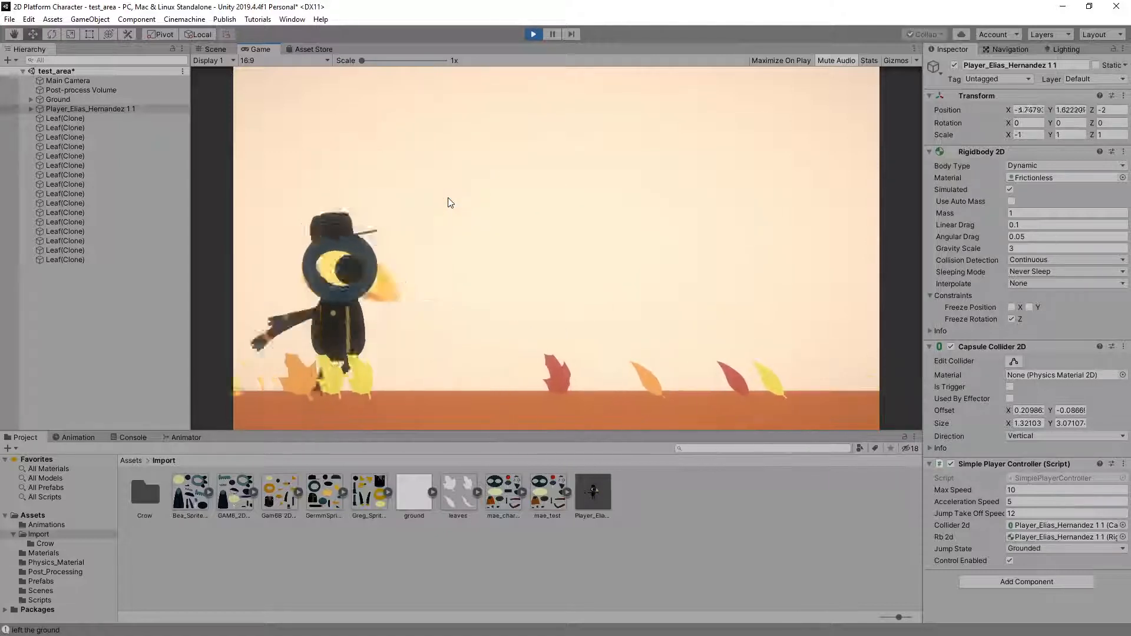
key(d)
key(space)
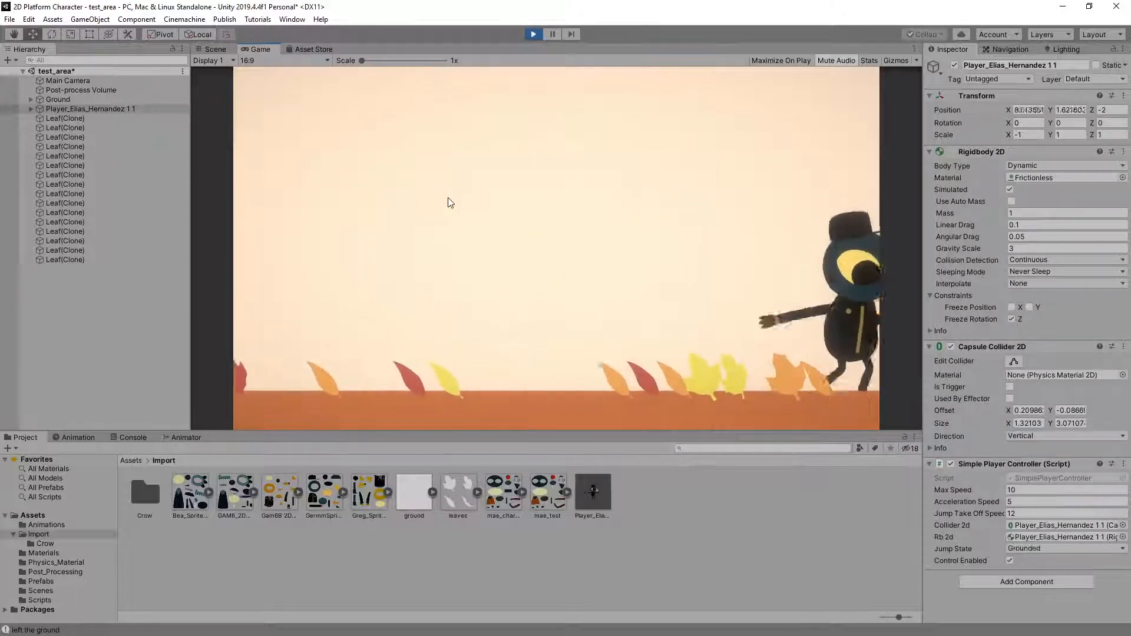
key(a)
key(space)
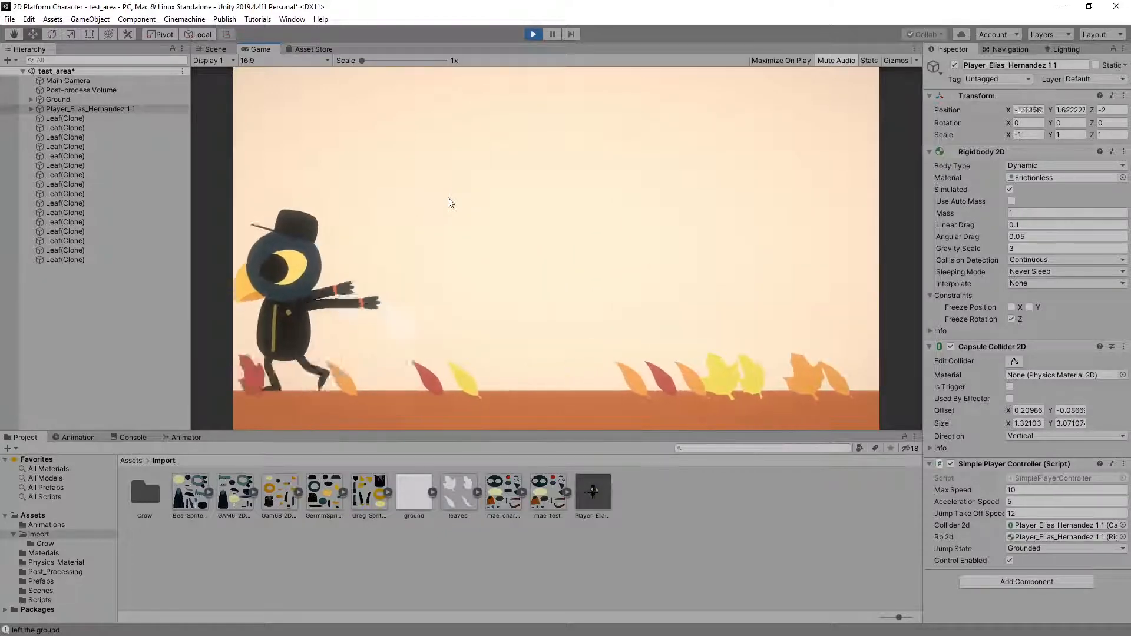
key(d)
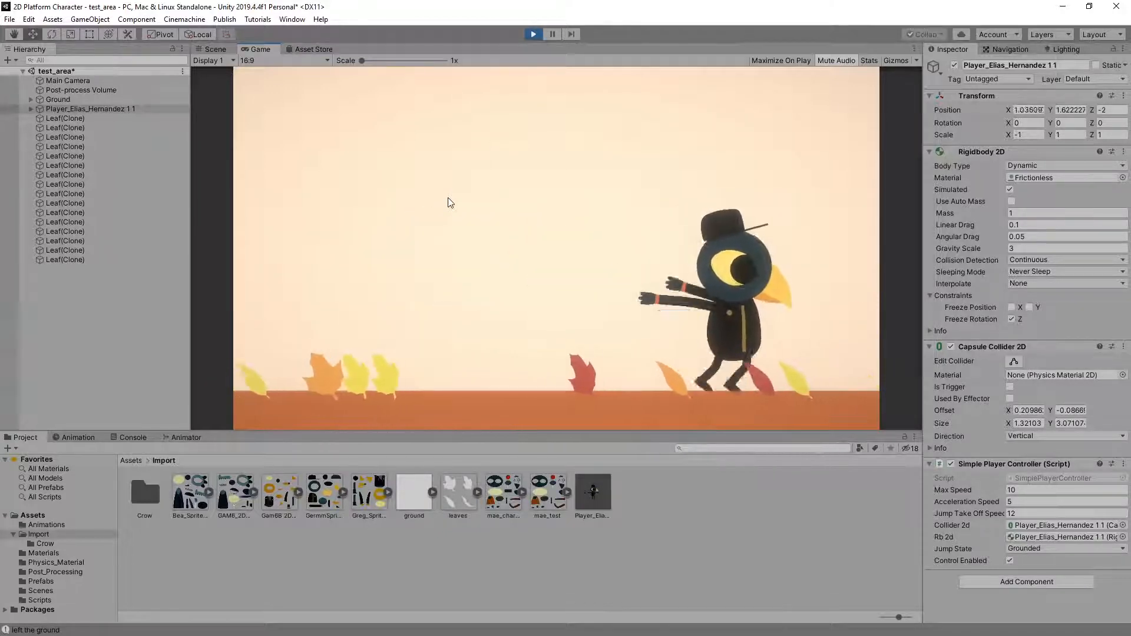
key(space)
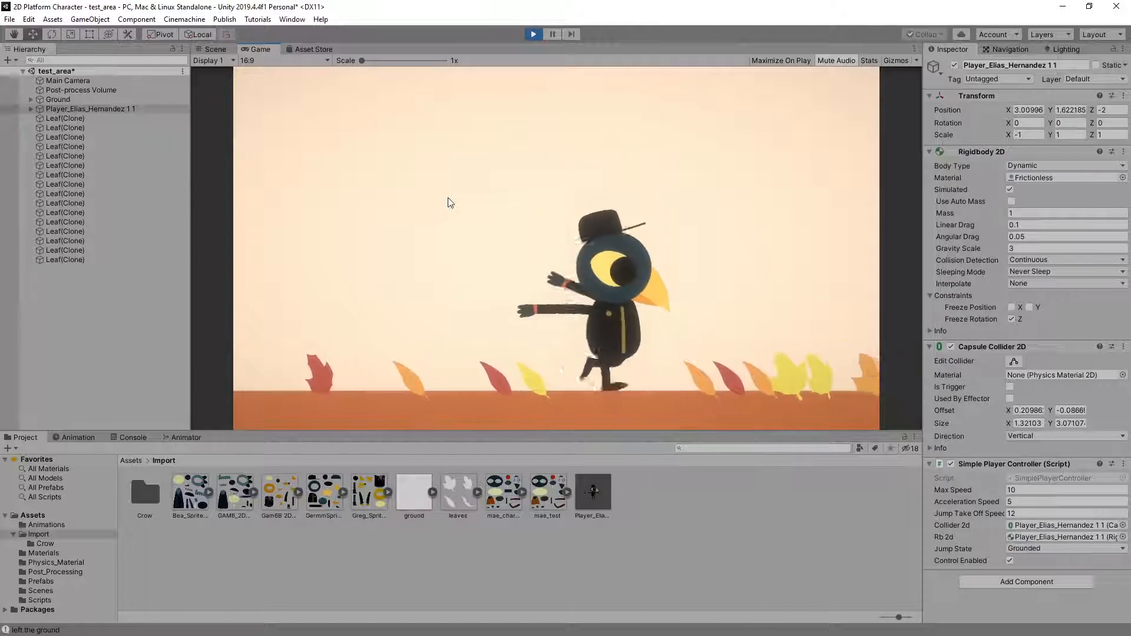
key(a)
key(space)
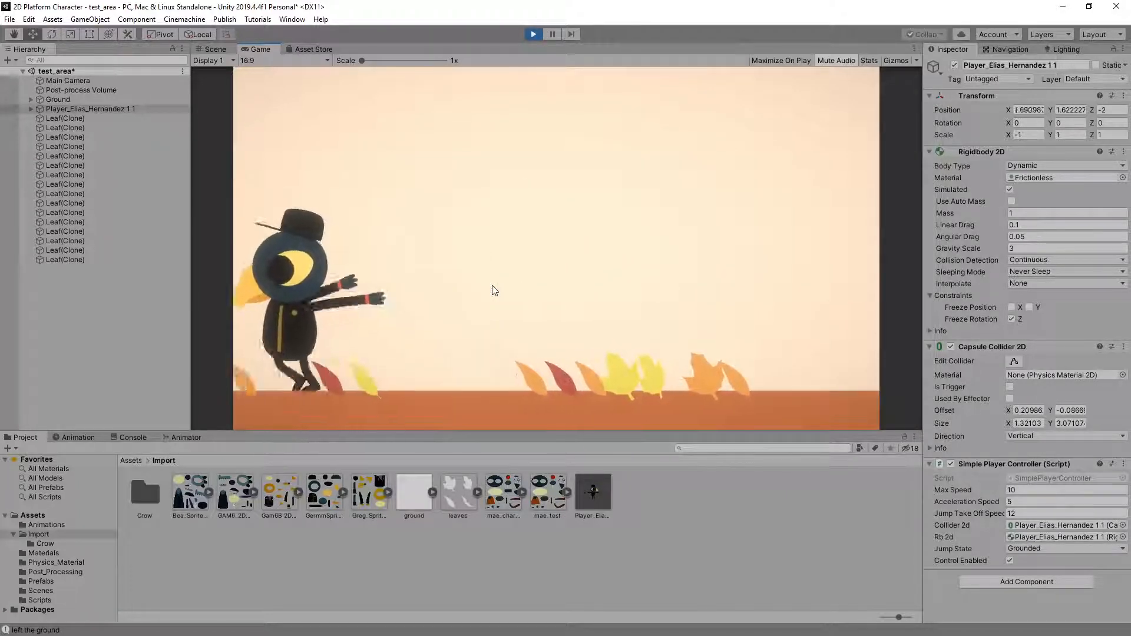
Play-test repeated running jumps with direction changes in mid-air to check the crow's jump, fall and landing animations
key(space)
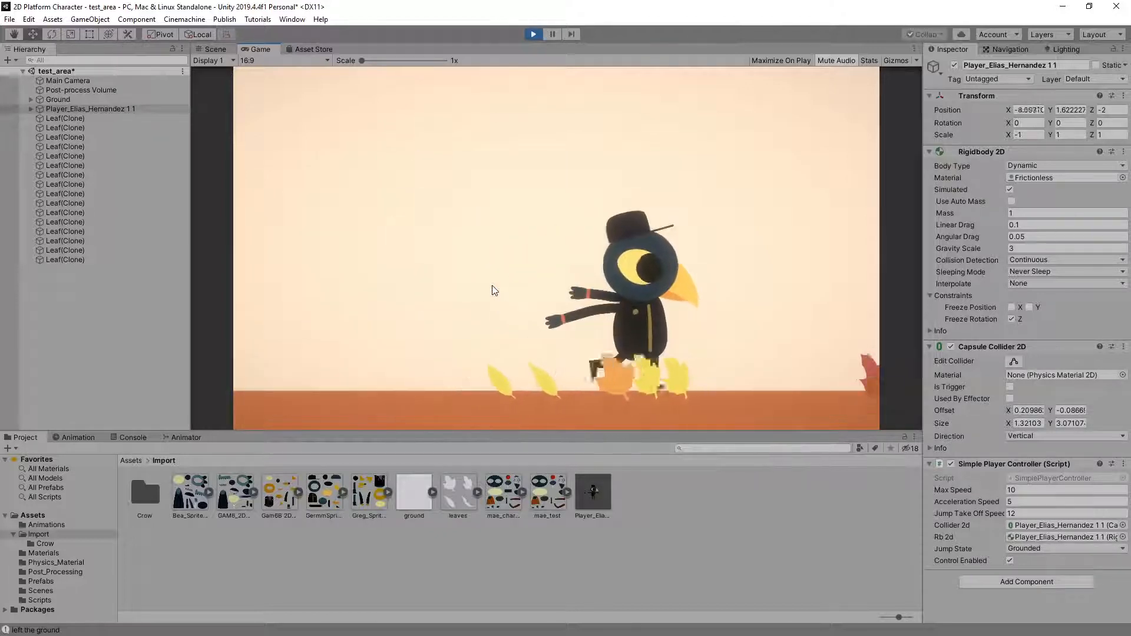
key(space)
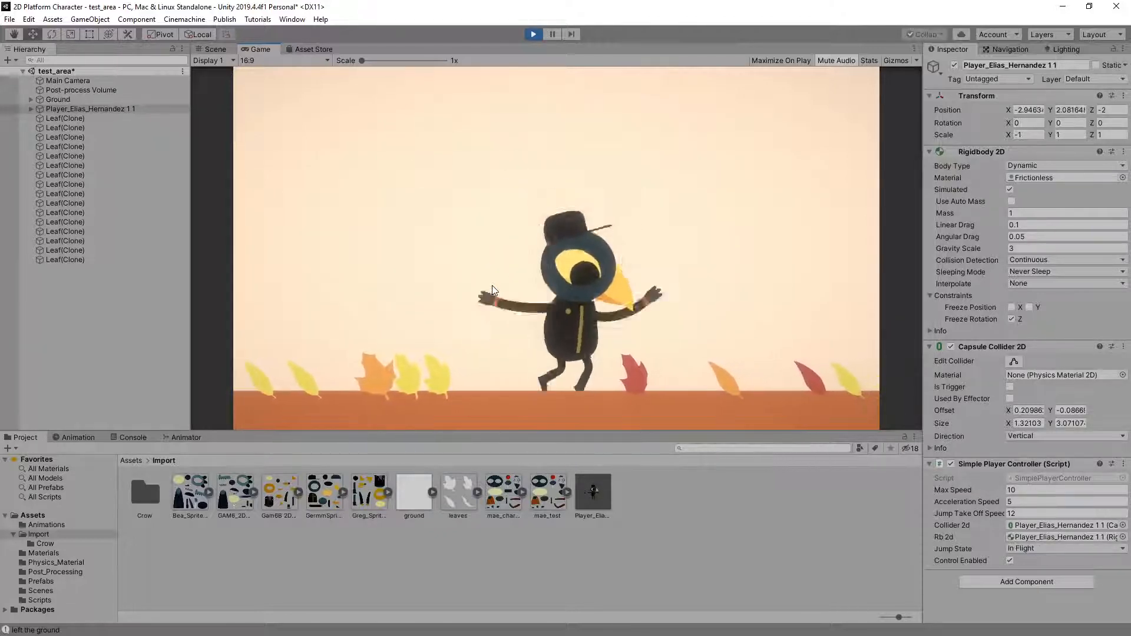
key(space)
key(space)
key(Left)
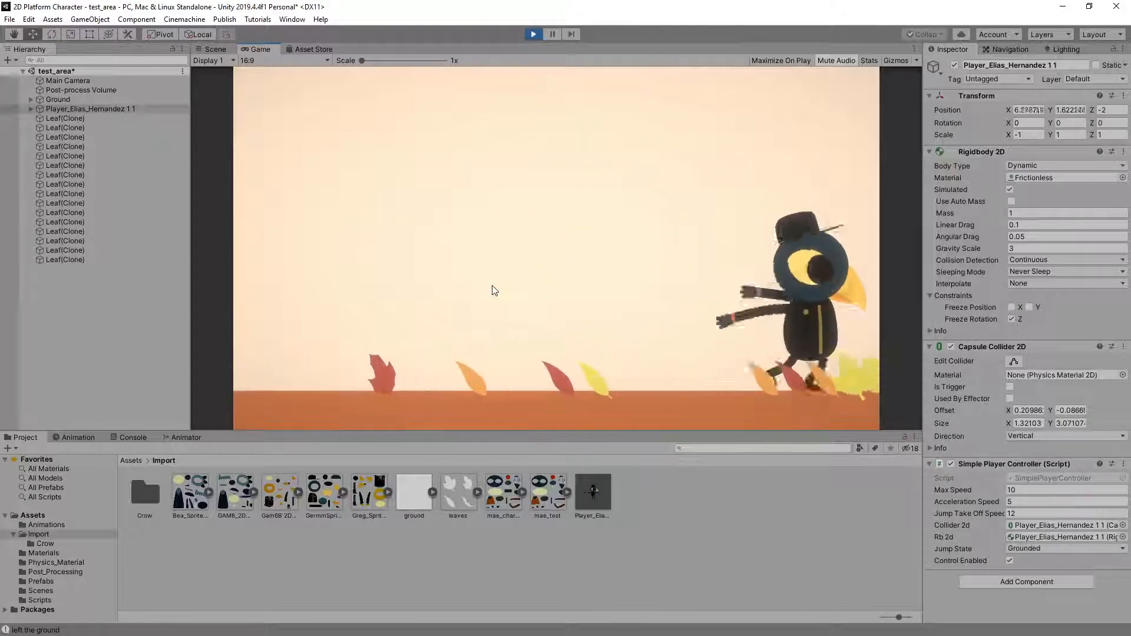
key(space)
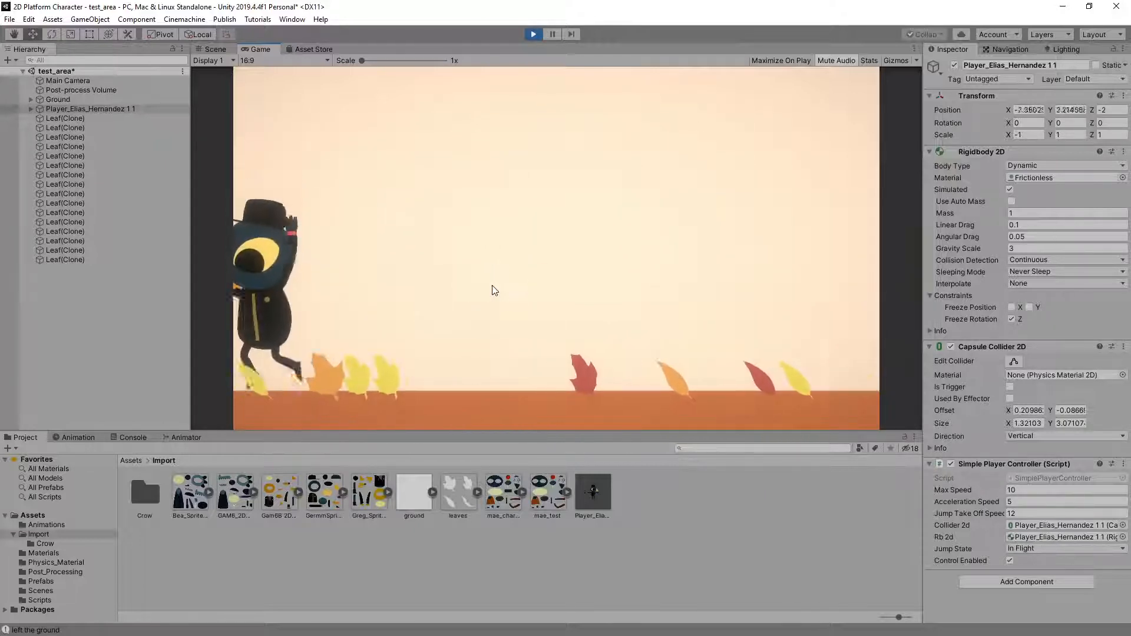
key(Right)
key(space)
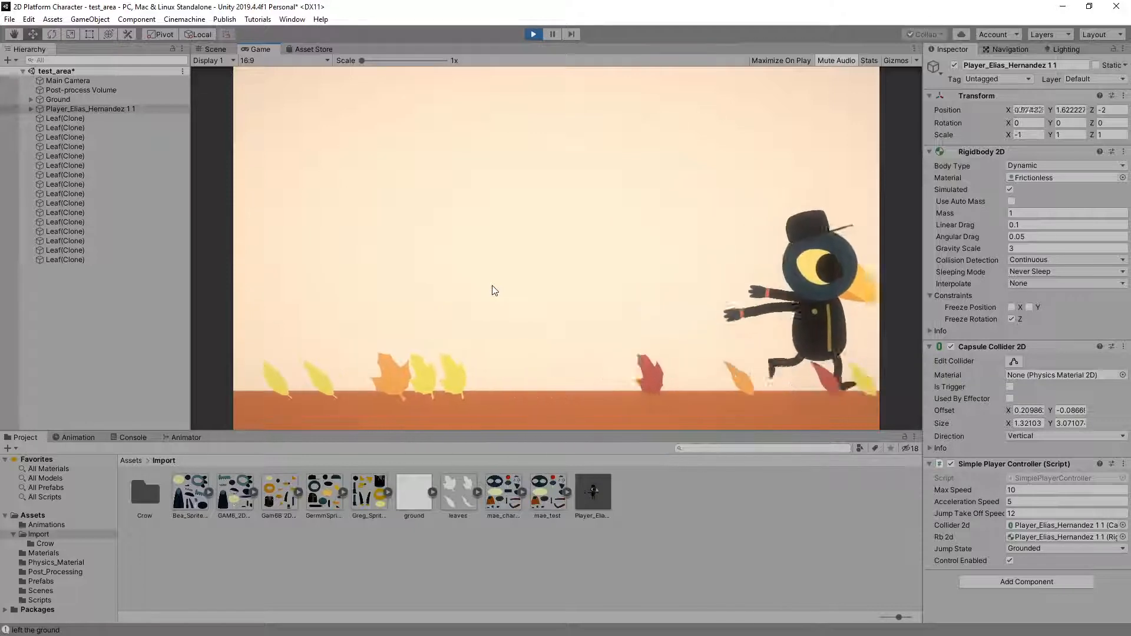
key(Left)
key(space)
key(Right)
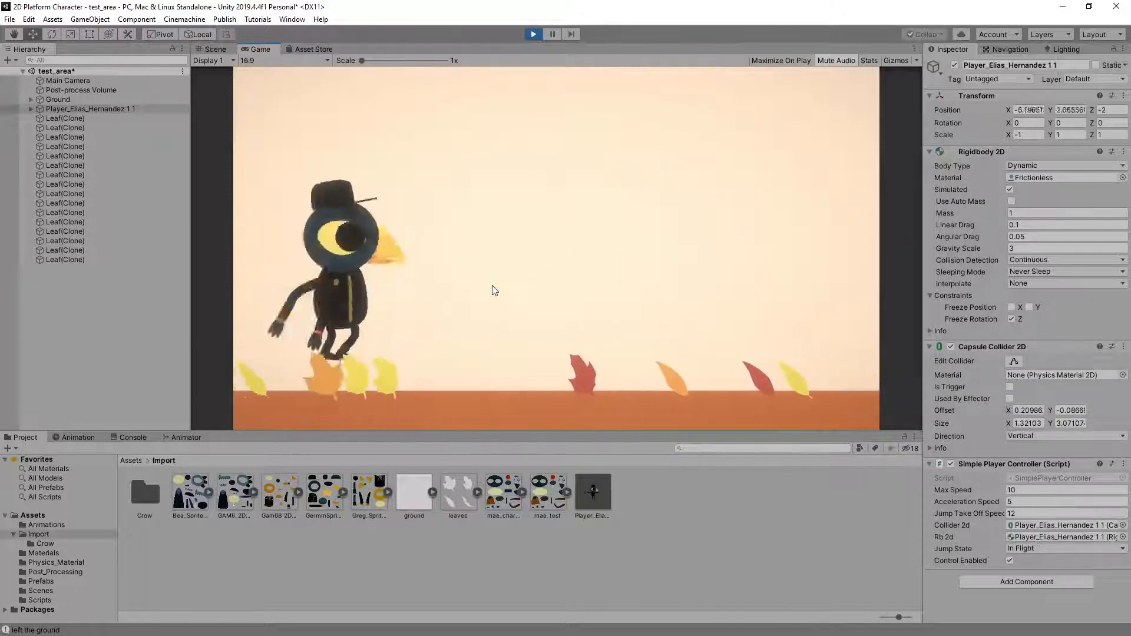
key(space)
key(Left)
key(space)
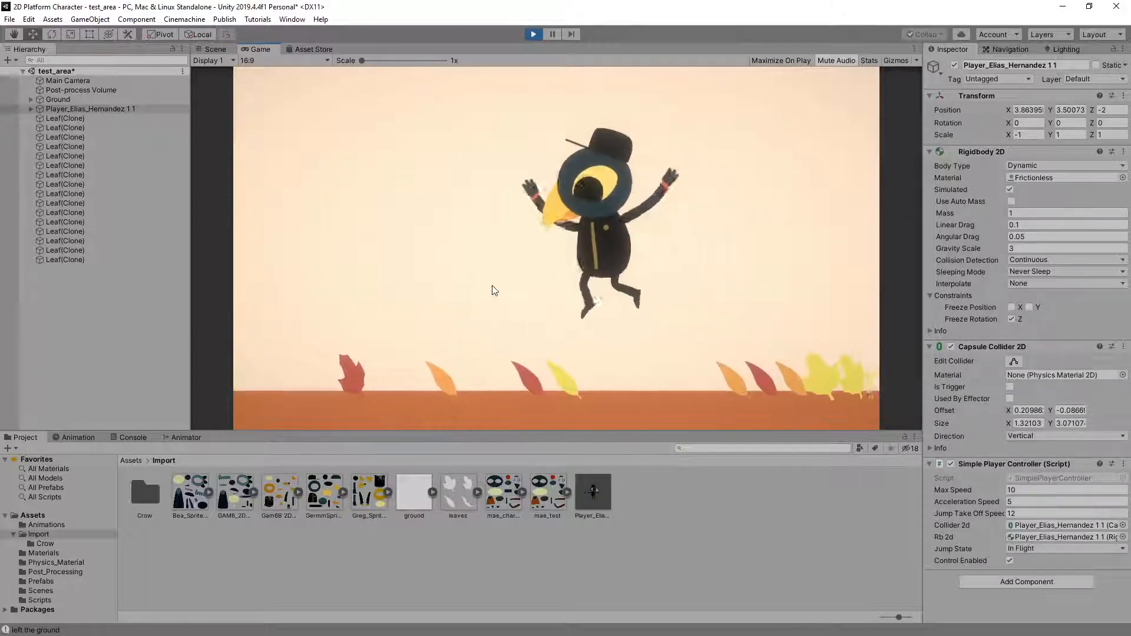
key(Right)
key(space)
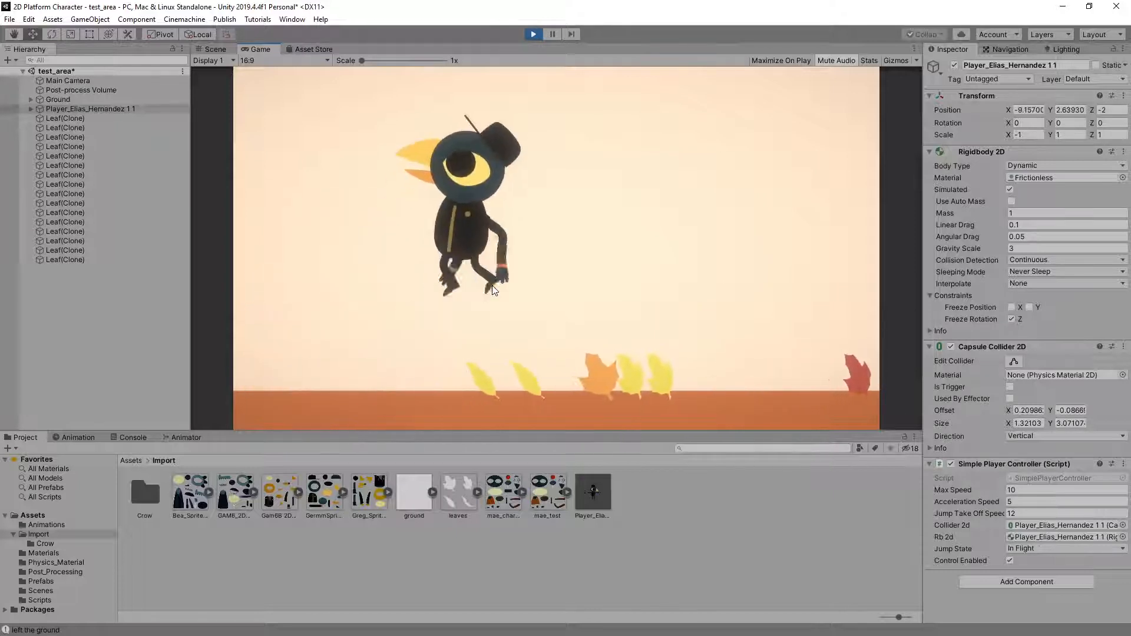
Play-test the crow's jumps in place and while reversing direction, checking how each landing blends back into idle
key(space)
key(Left)
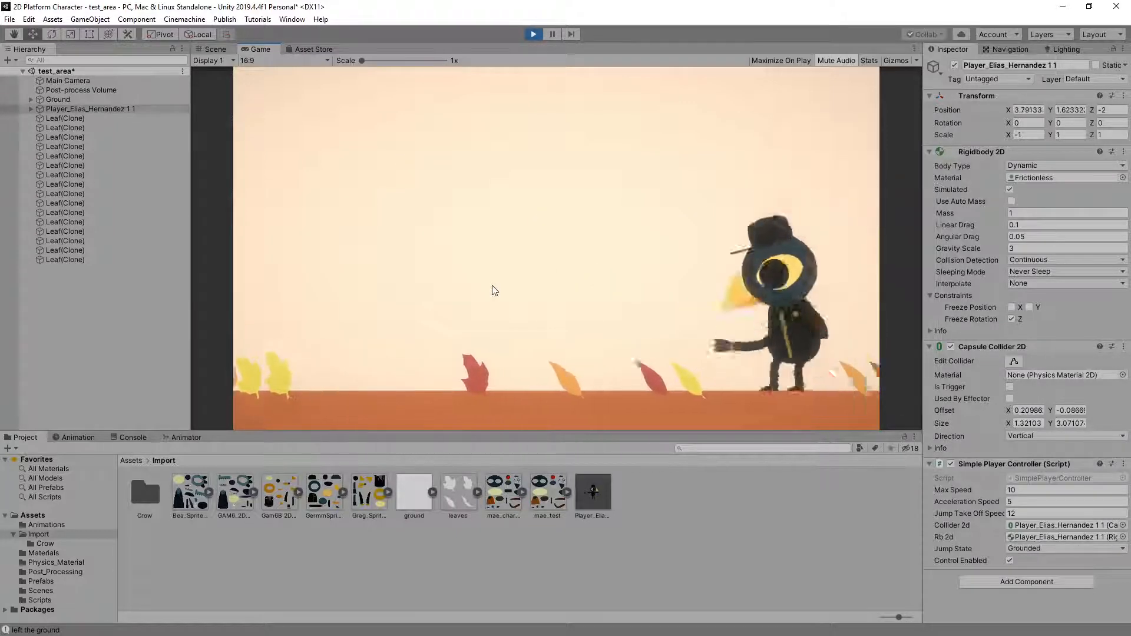
key(space)
key(space)
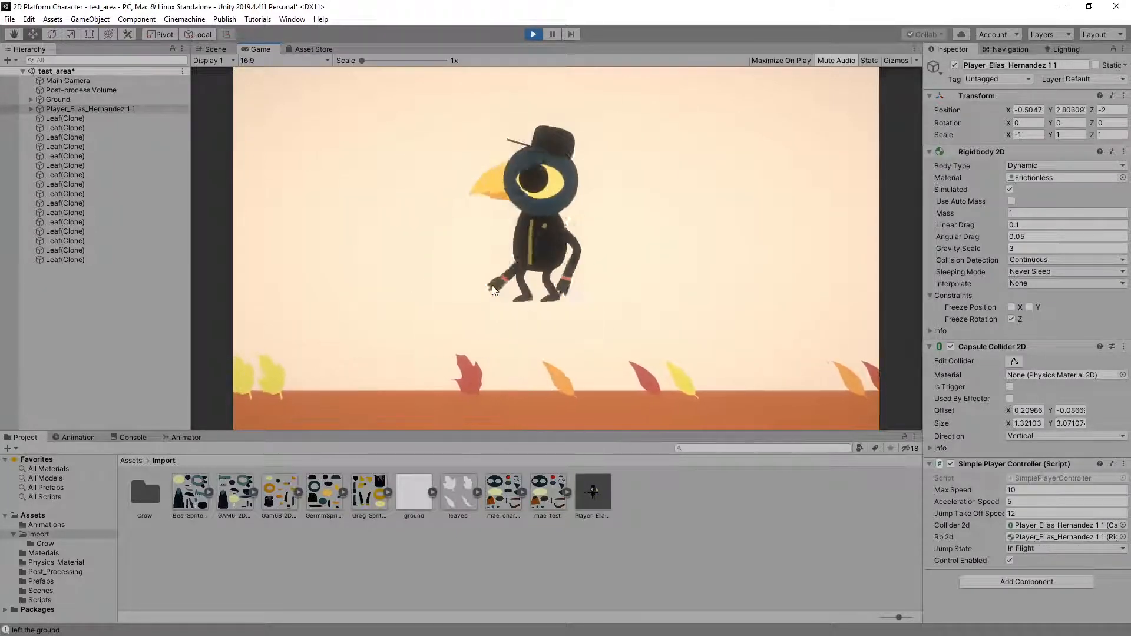
key(space)
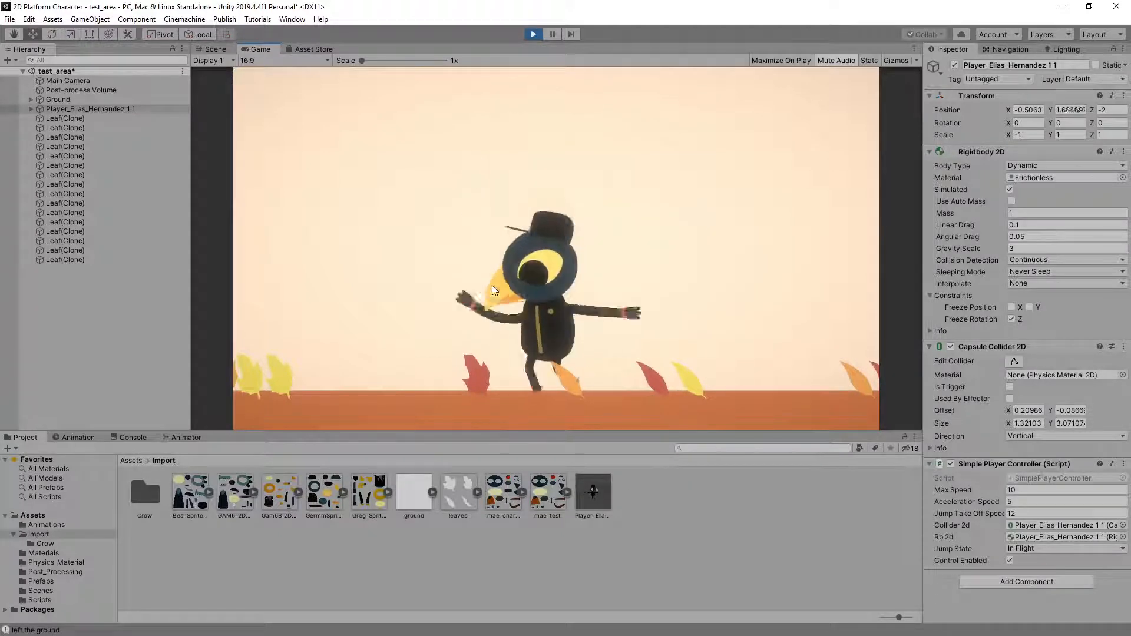
key(Right)
key(space)
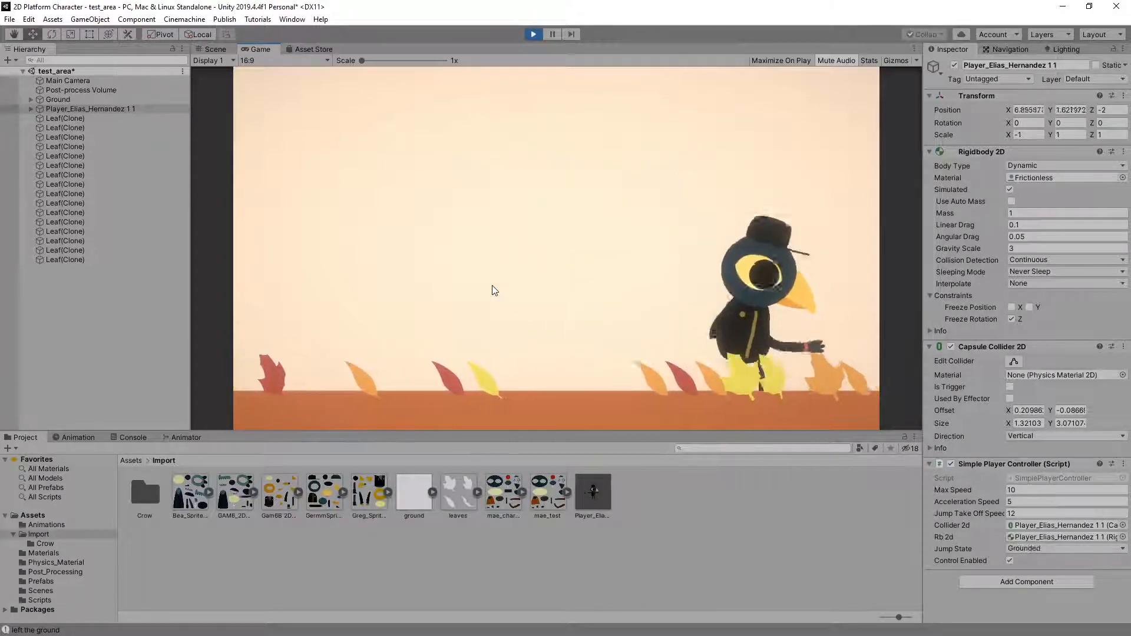
key(Left)
key(space)
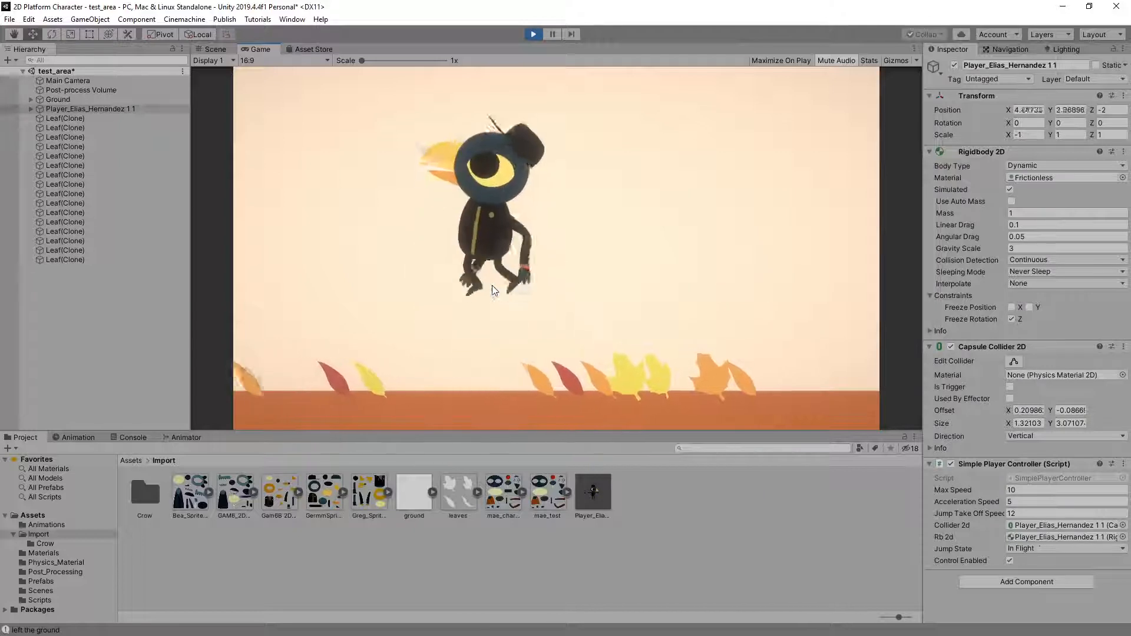
key(space)
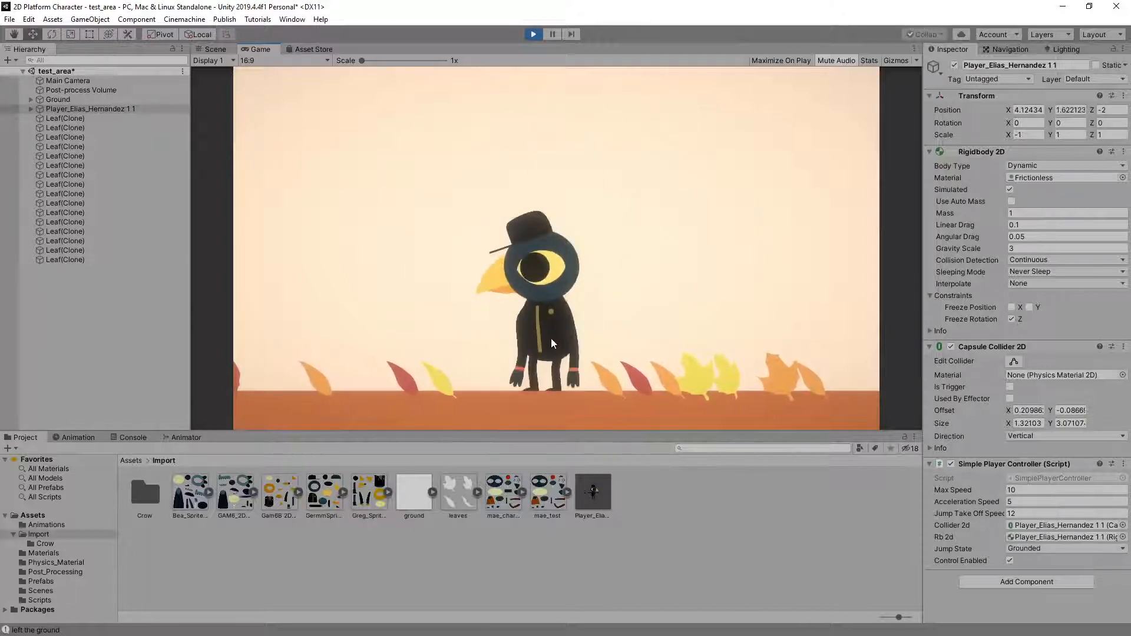
Open the Player_Anim controller in the Animator and examine the Landed state and its transitions to Running
click(195, 437)
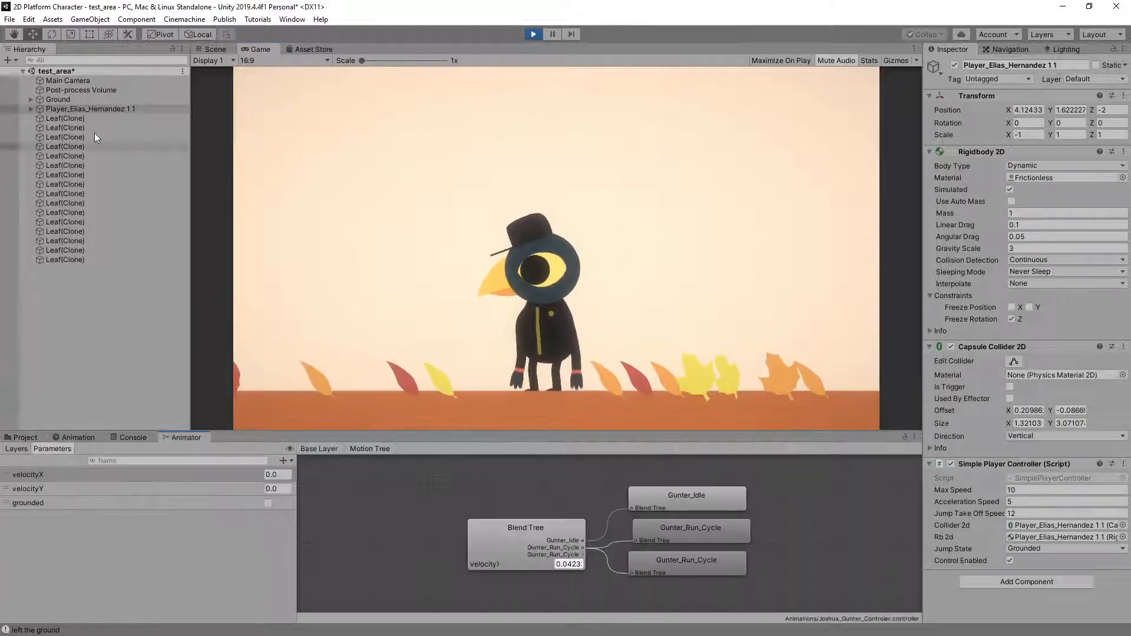
click(27, 109)
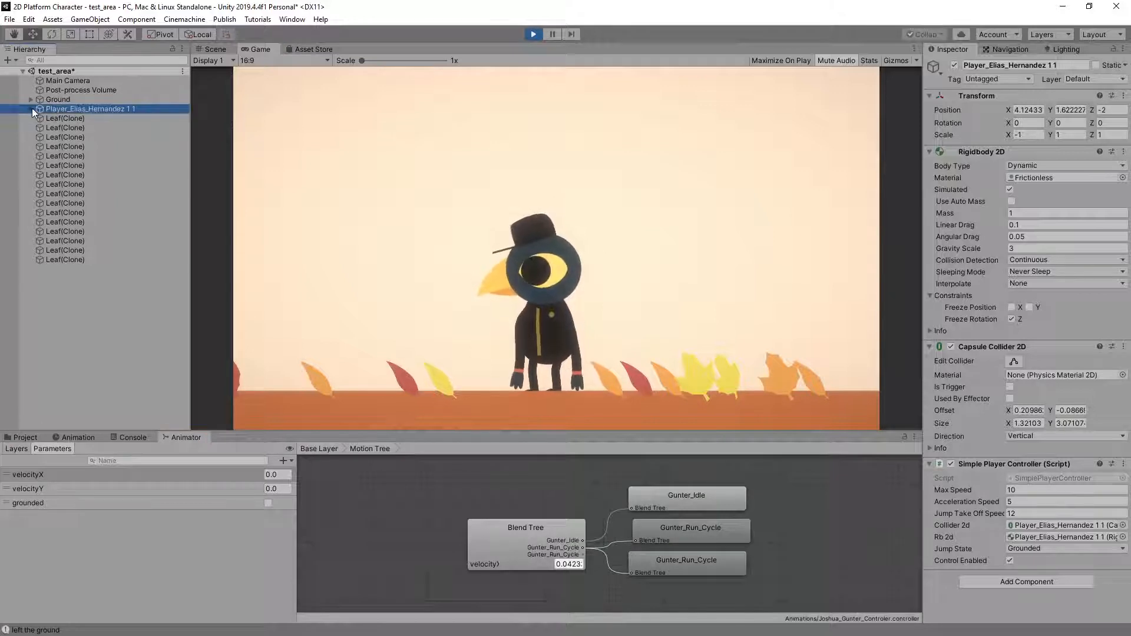
click(31, 109)
click(59, 119)
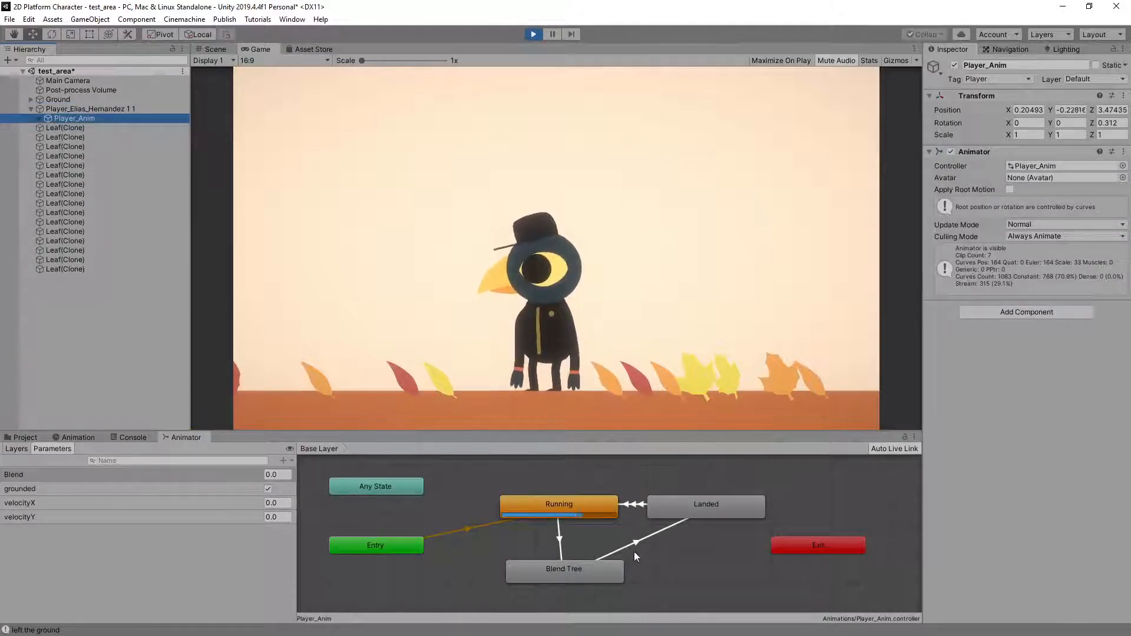
click(718, 506)
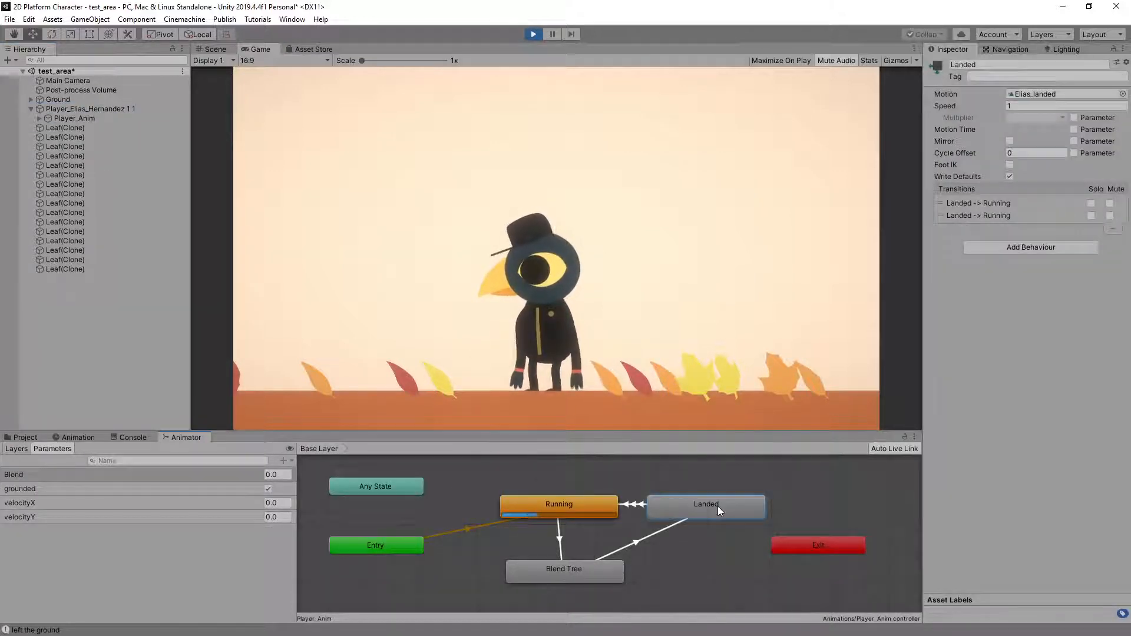
click(635, 505)
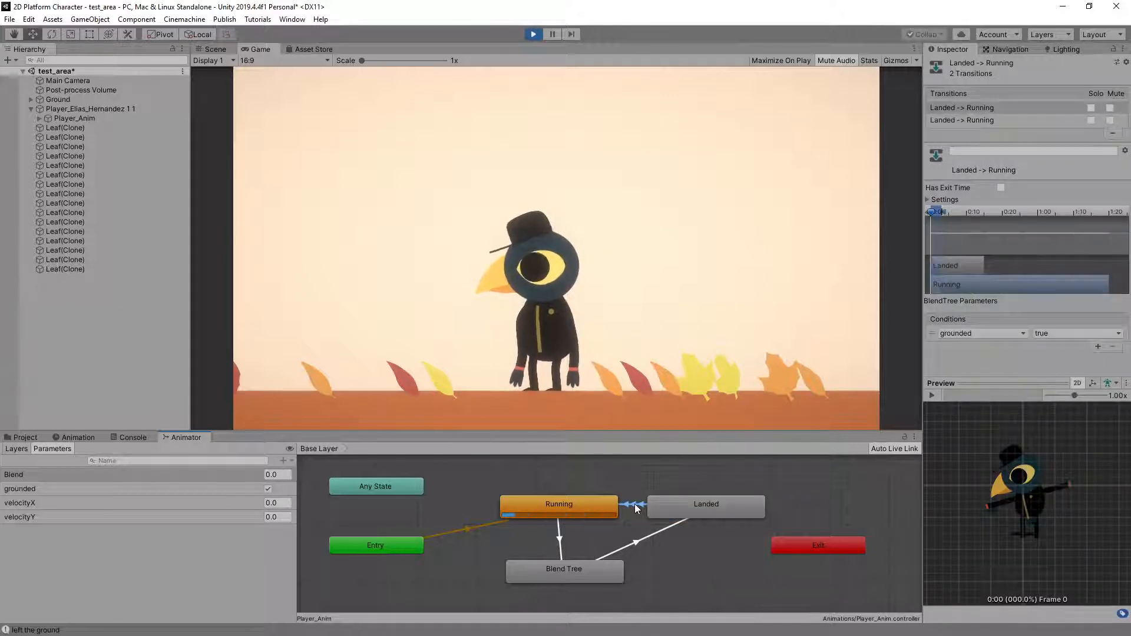
middle_drag(636, 508, 568, 513)
mouse_move(568, 509)
mouse_down()
mouse_move(589, 549)
mouse_move(578, 496)
mouse_up()
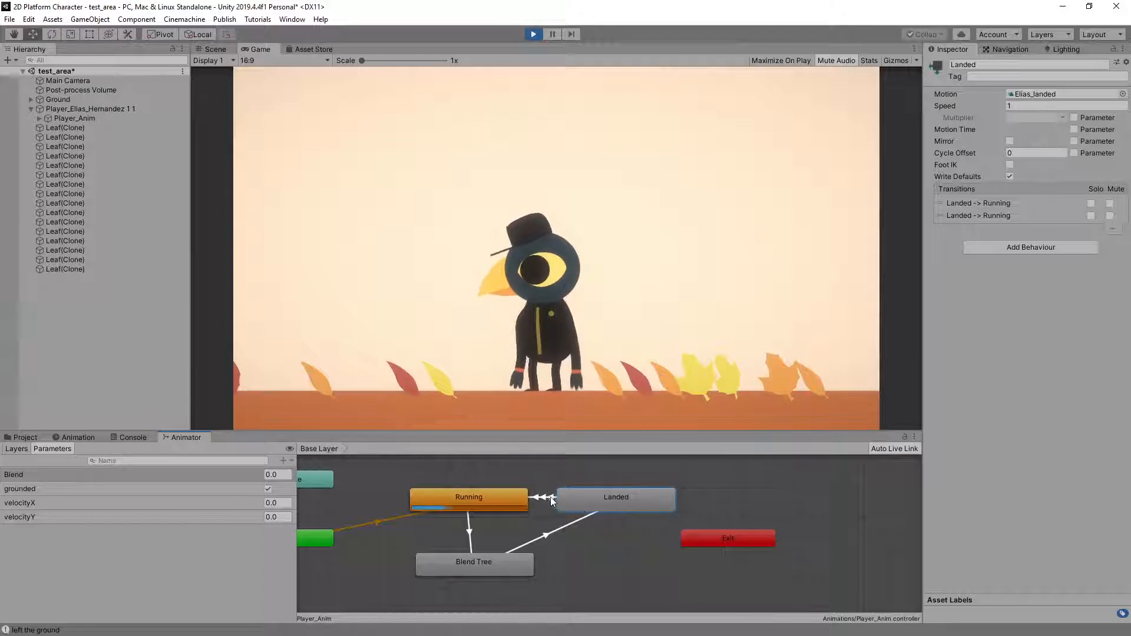
click(546, 496)
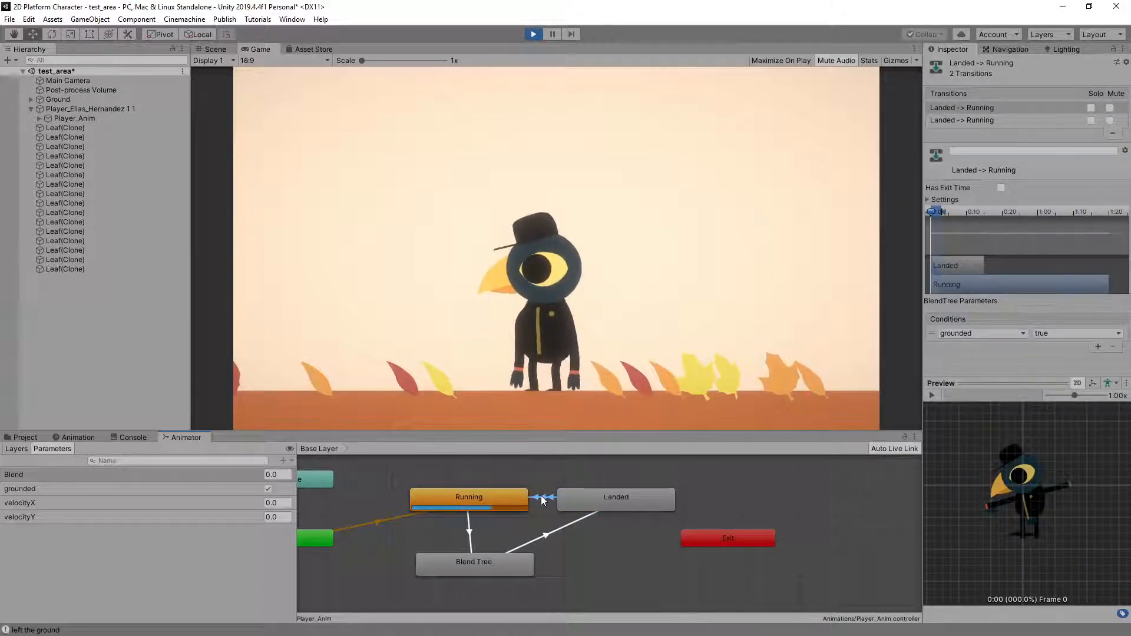
Compare the exit time, blend timing and grounded conditions of the two Landed-to-Running transitions
click(1004, 119)
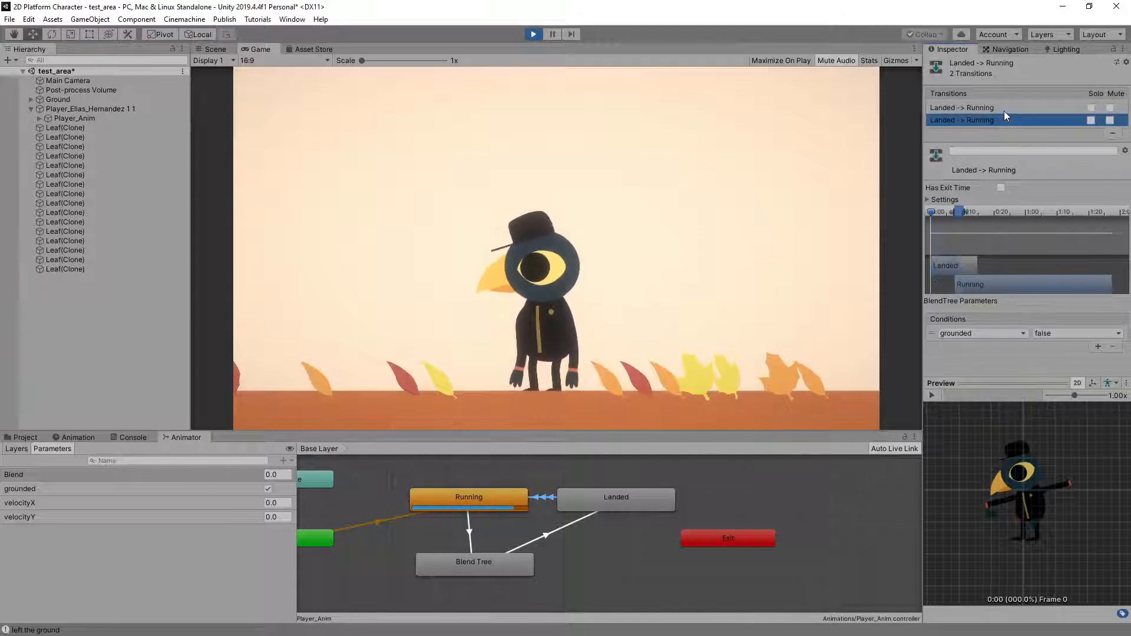
click(1004, 108)
click(1001, 117)
click(1002, 108)
click(998, 121)
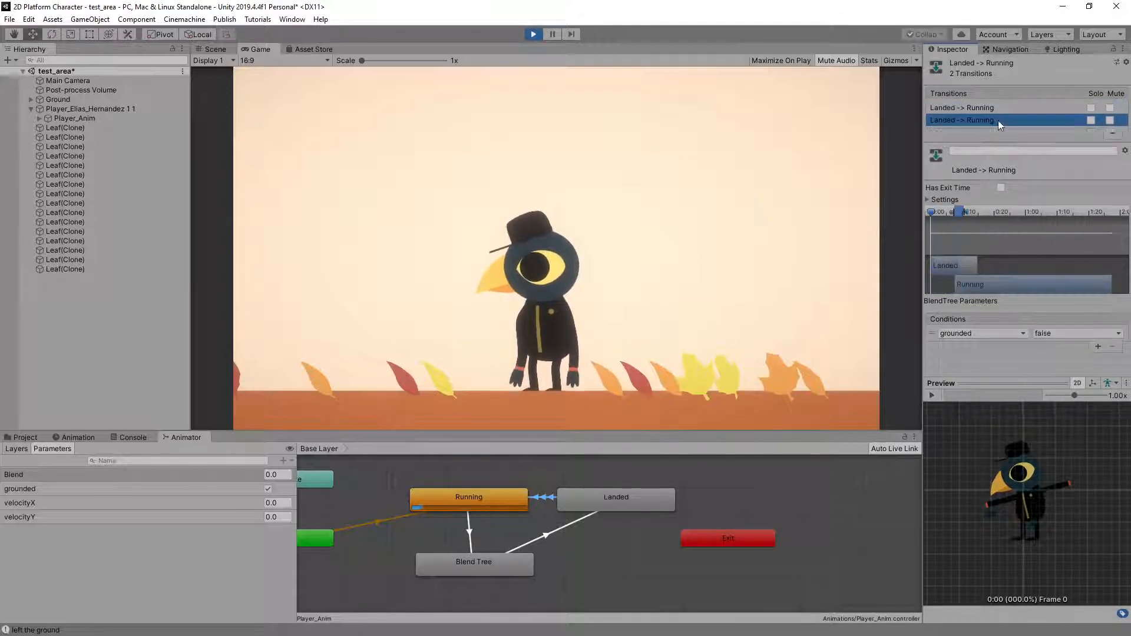
click(999, 107)
click(998, 120)
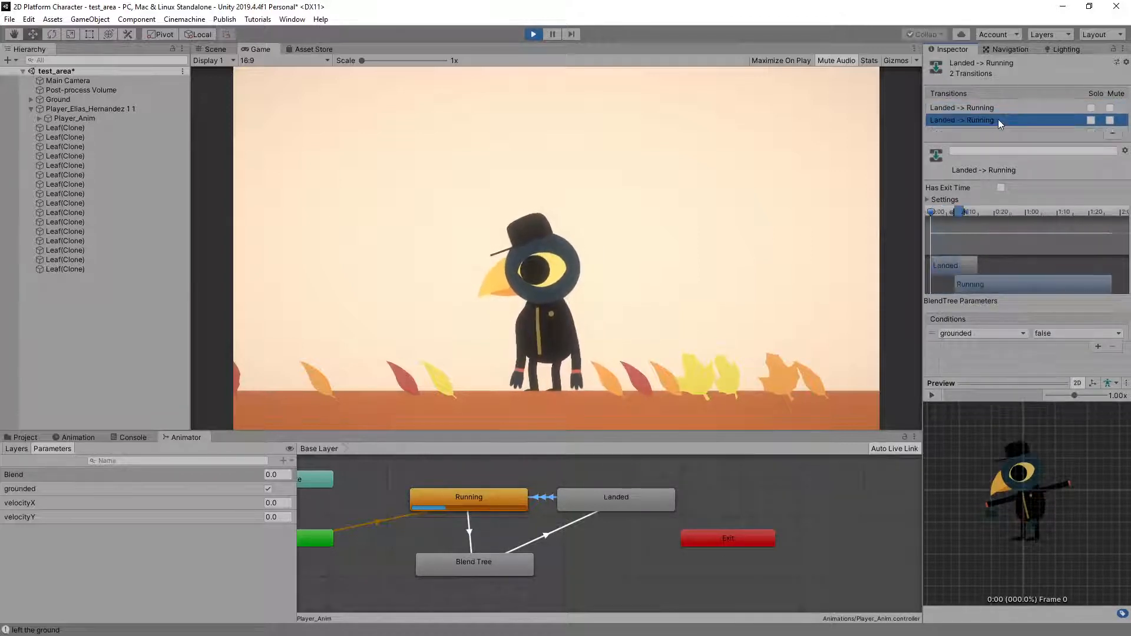
click(1001, 107)
click(994, 120)
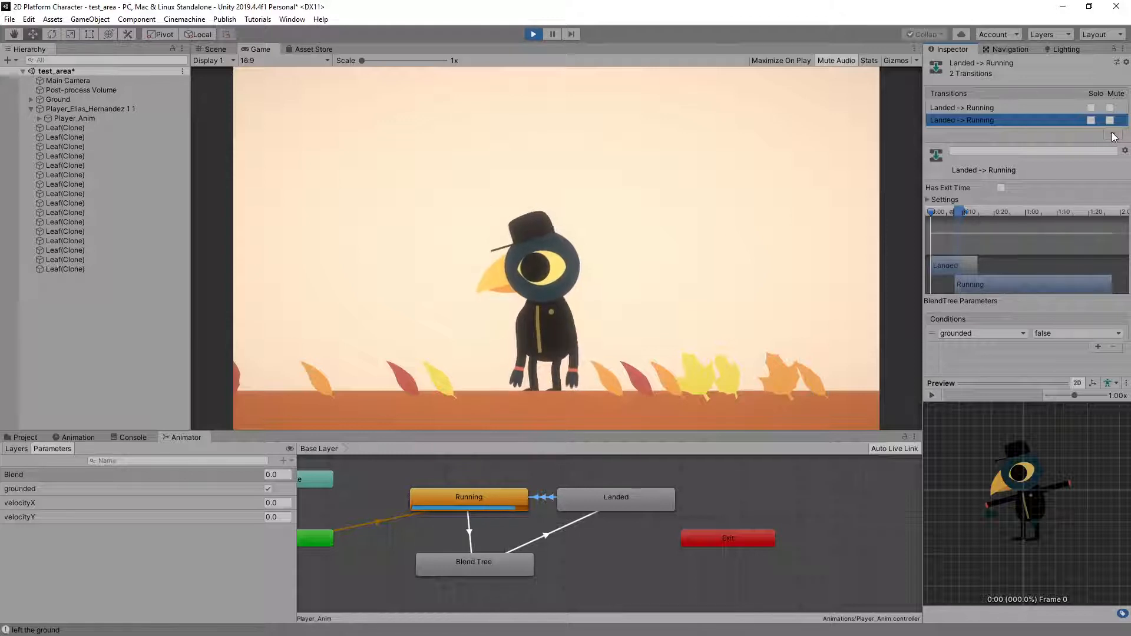
Add another transition from the Landed state to the Running state
right_click(603, 500)
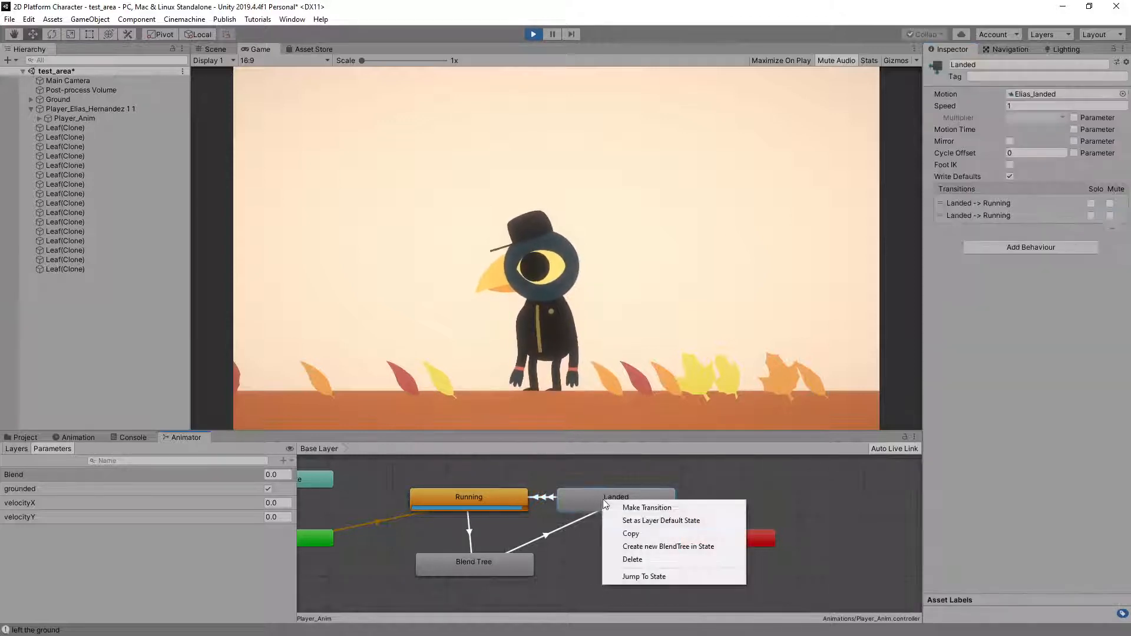
click(627, 505)
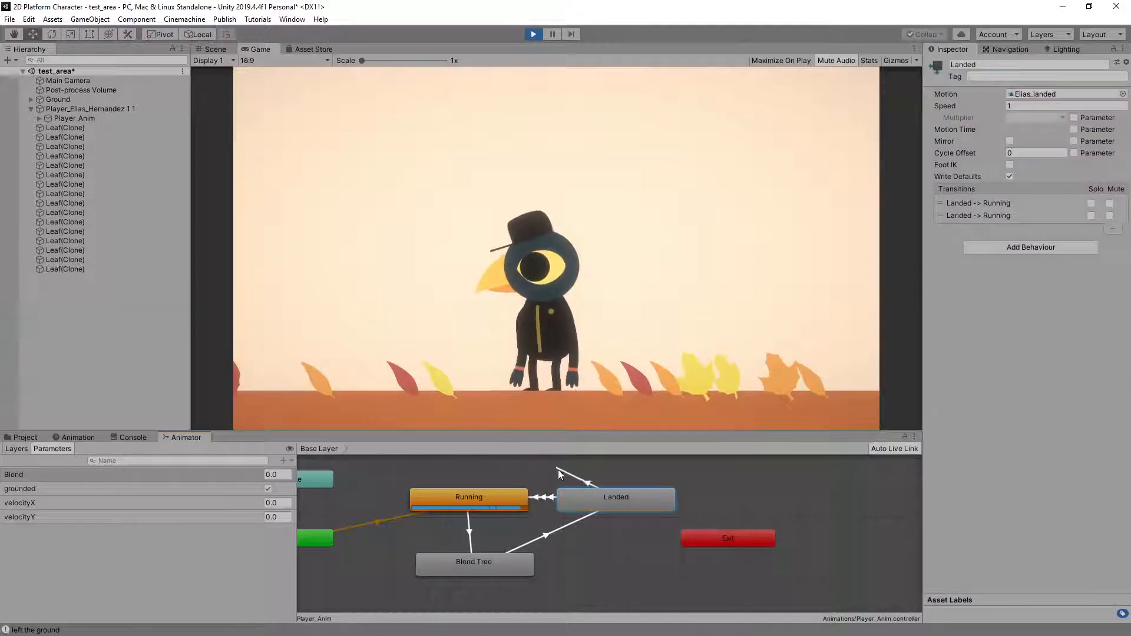
click(506, 496)
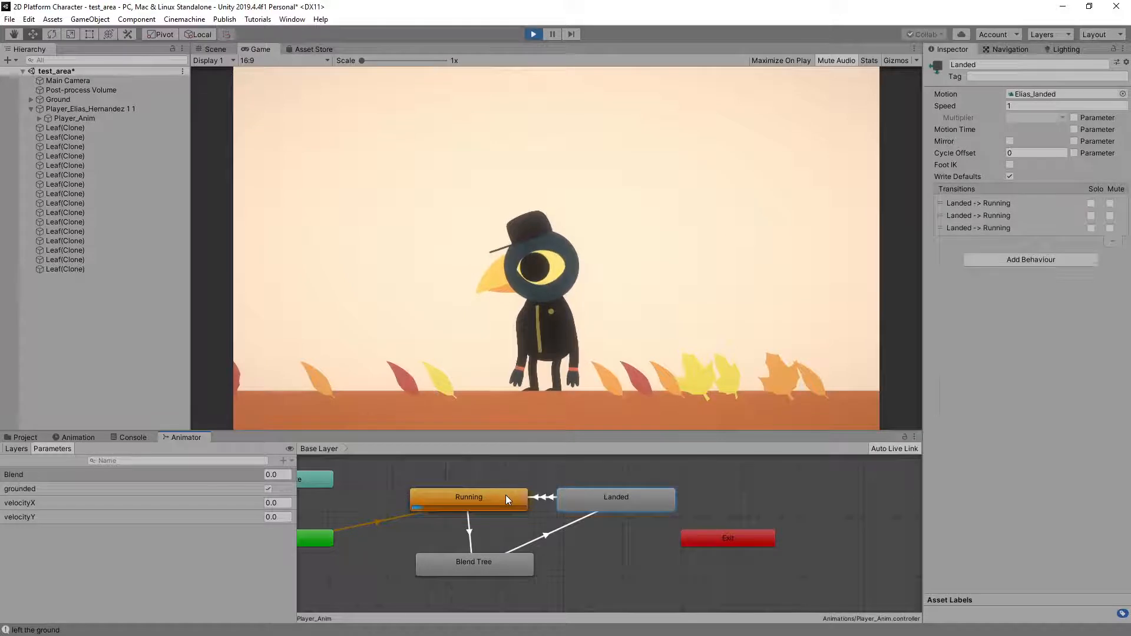
Delete the Landed-to-Running transition whose condition is grounded false, and check the settings of the other two
click(543, 497)
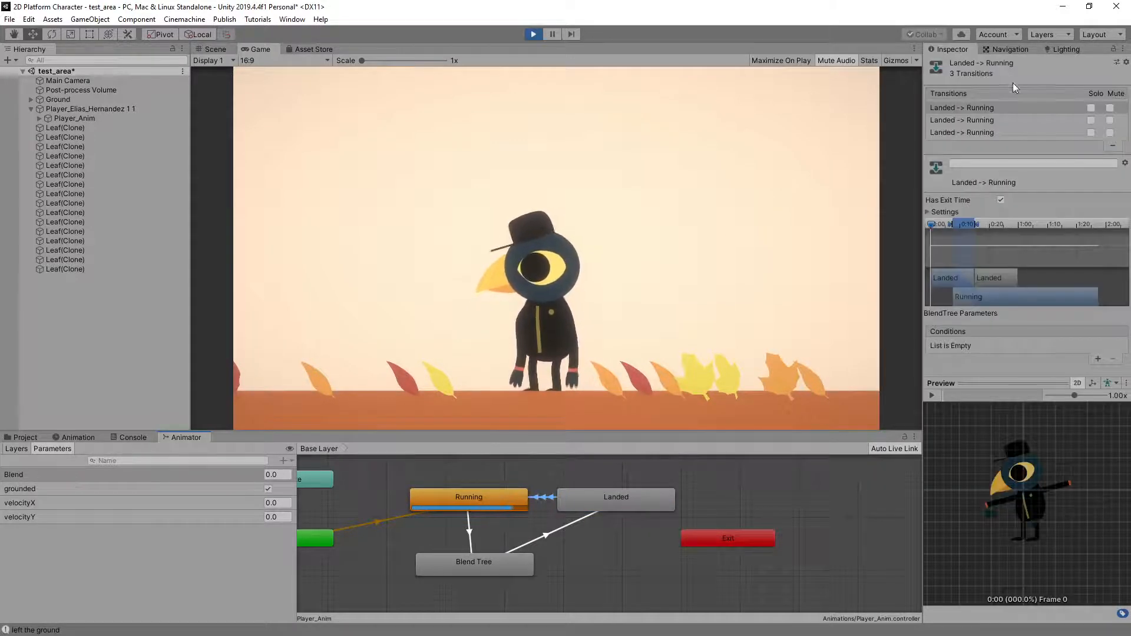
click(984, 133)
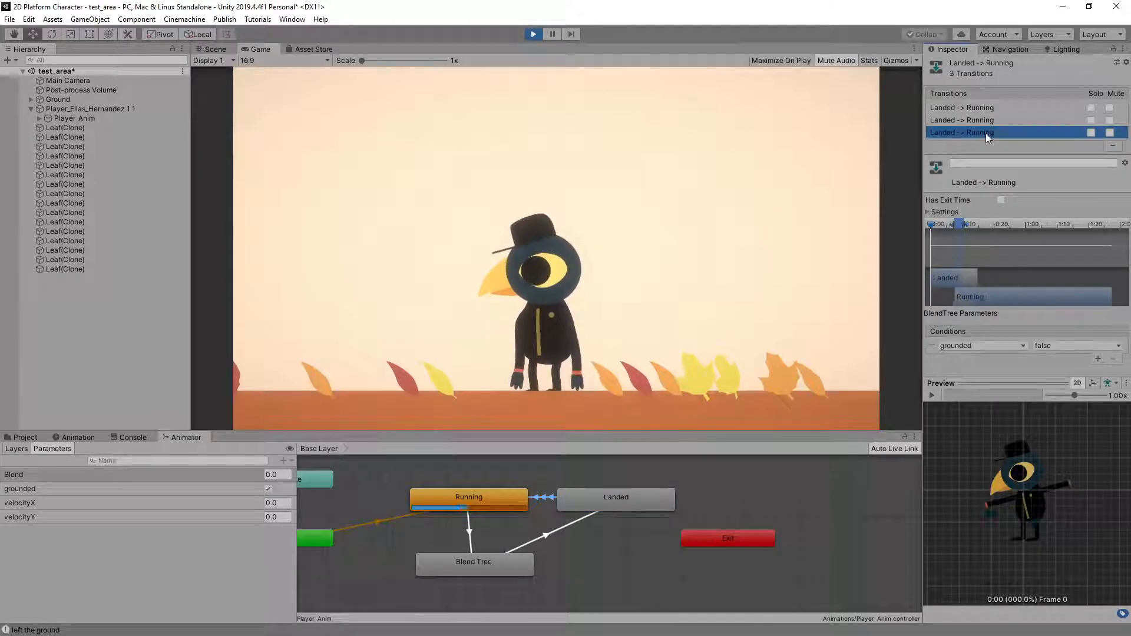
click(1113, 146)
click(1001, 107)
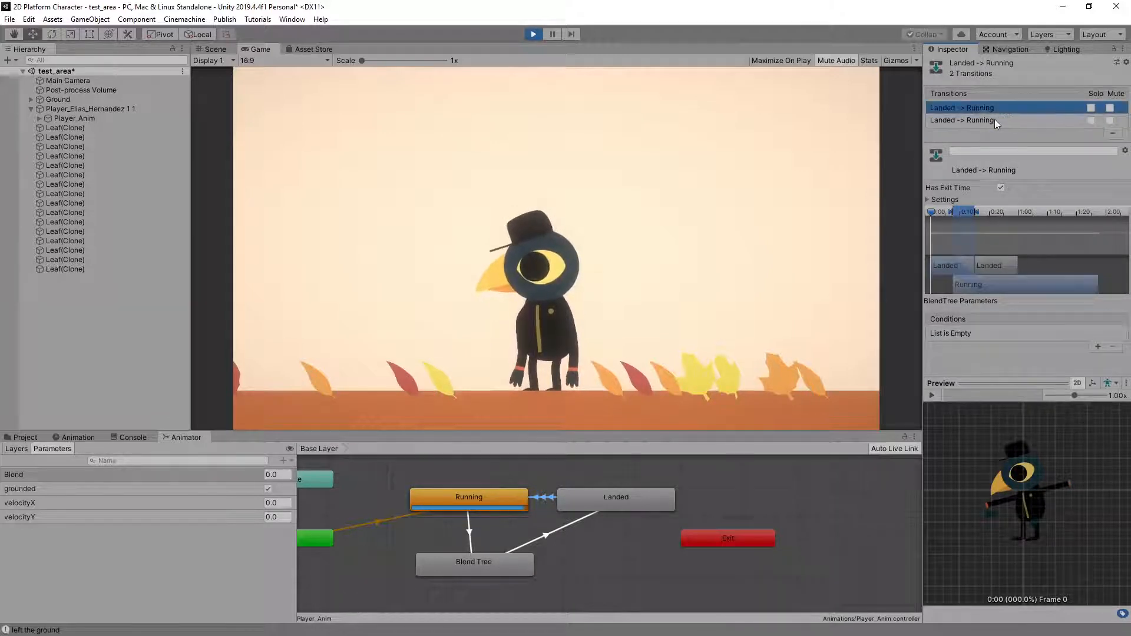
click(997, 122)
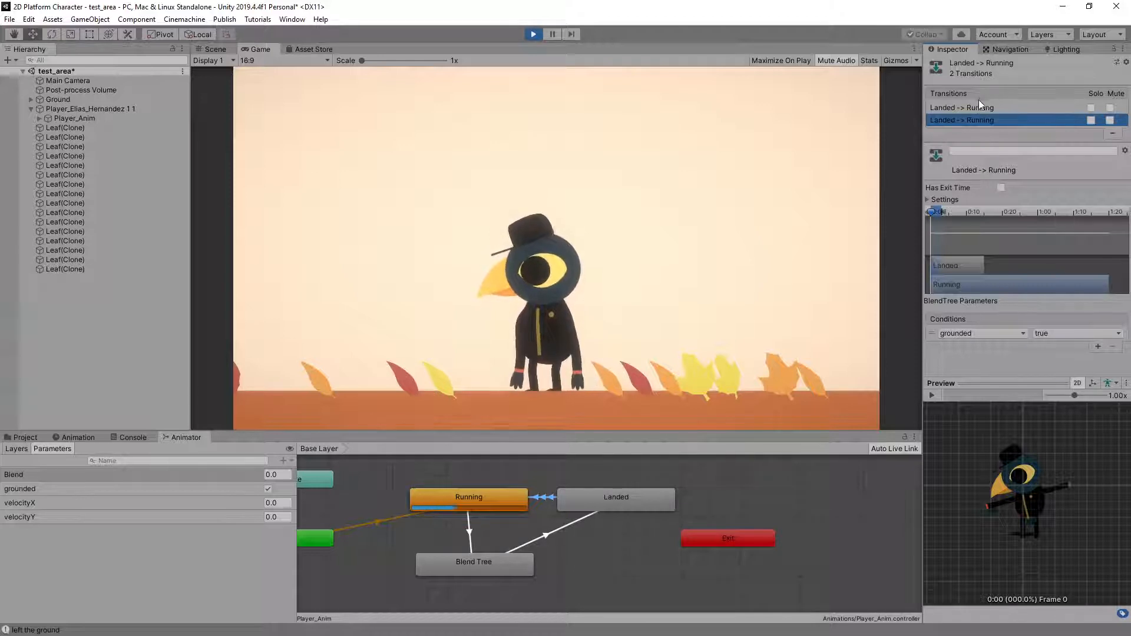
click(979, 107)
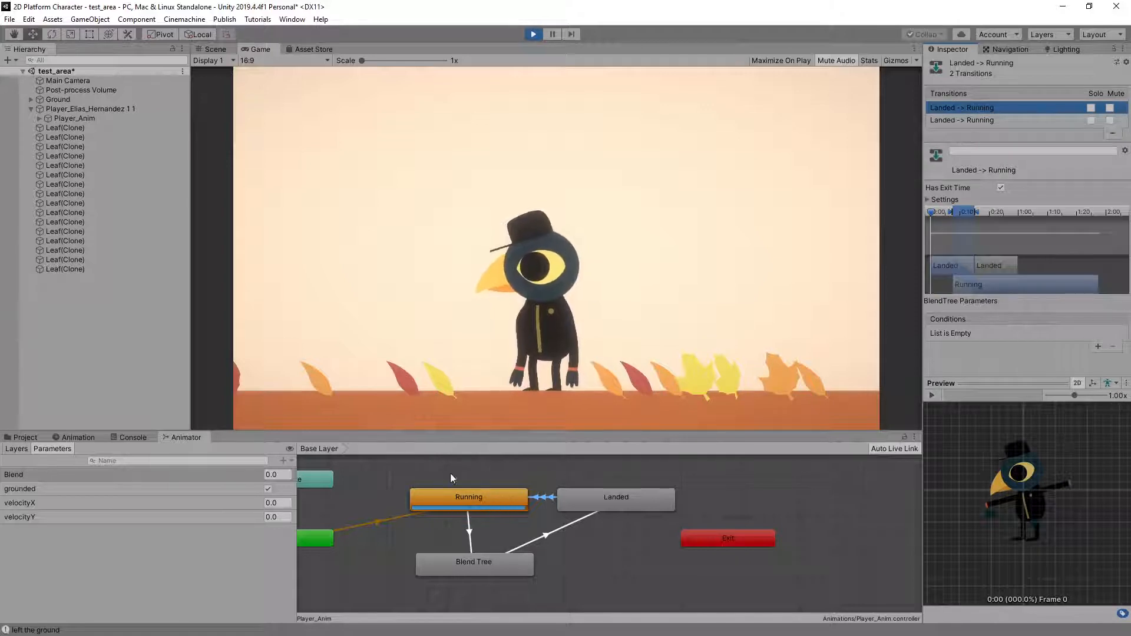
Stop play mode and open Player_Anim's landed clip in the animation timeline
click(554, 478)
click(590, 498)
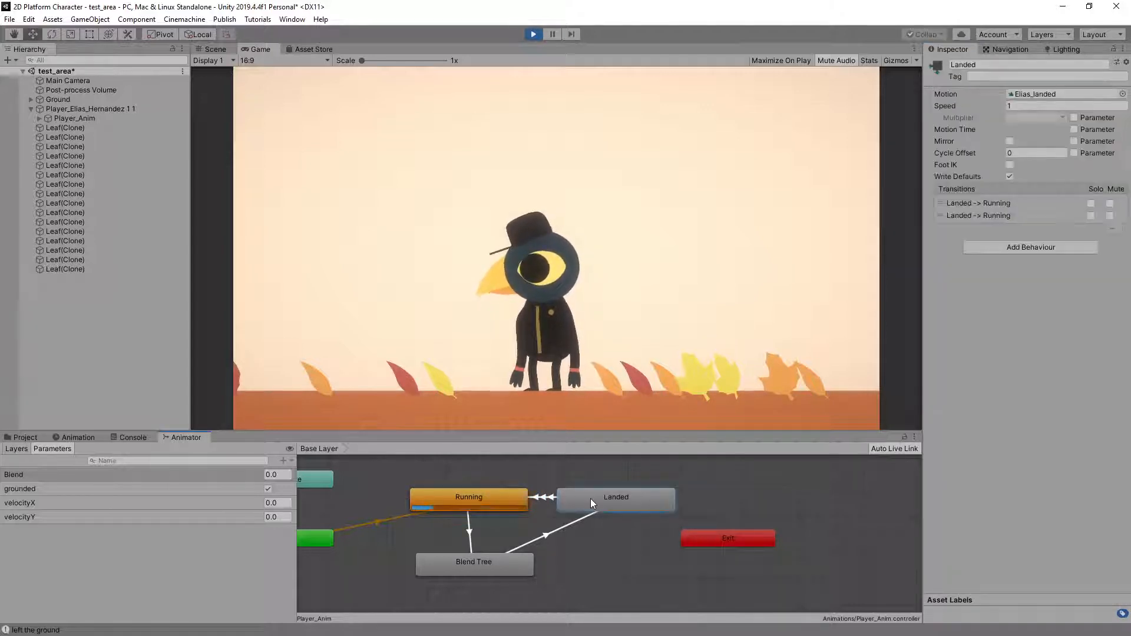
click(77, 438)
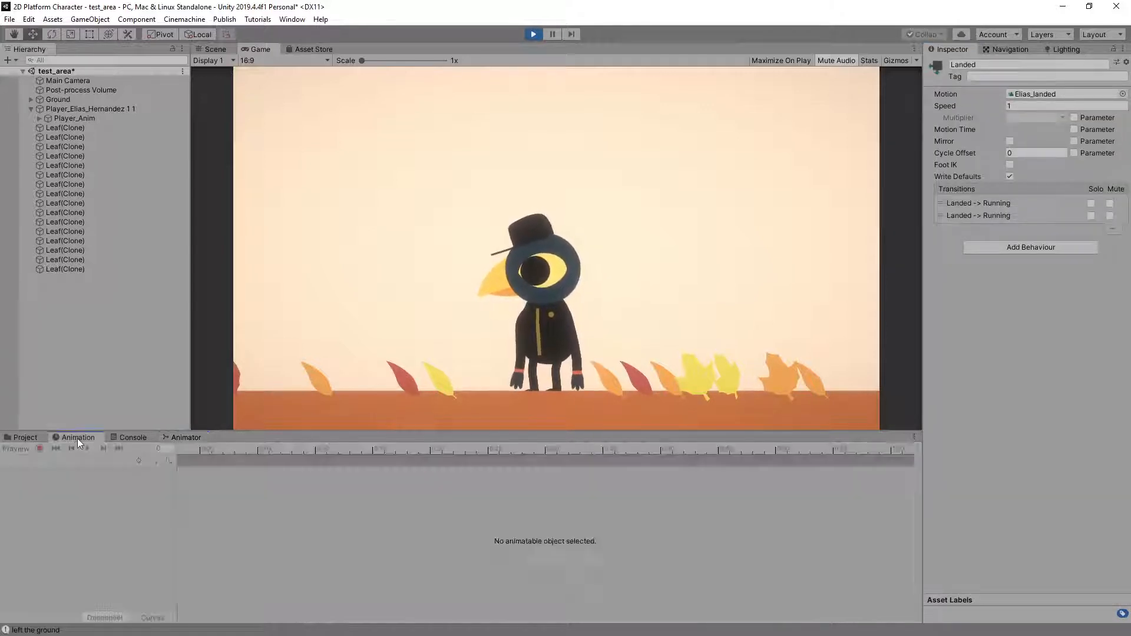
click(532, 34)
click(75, 118)
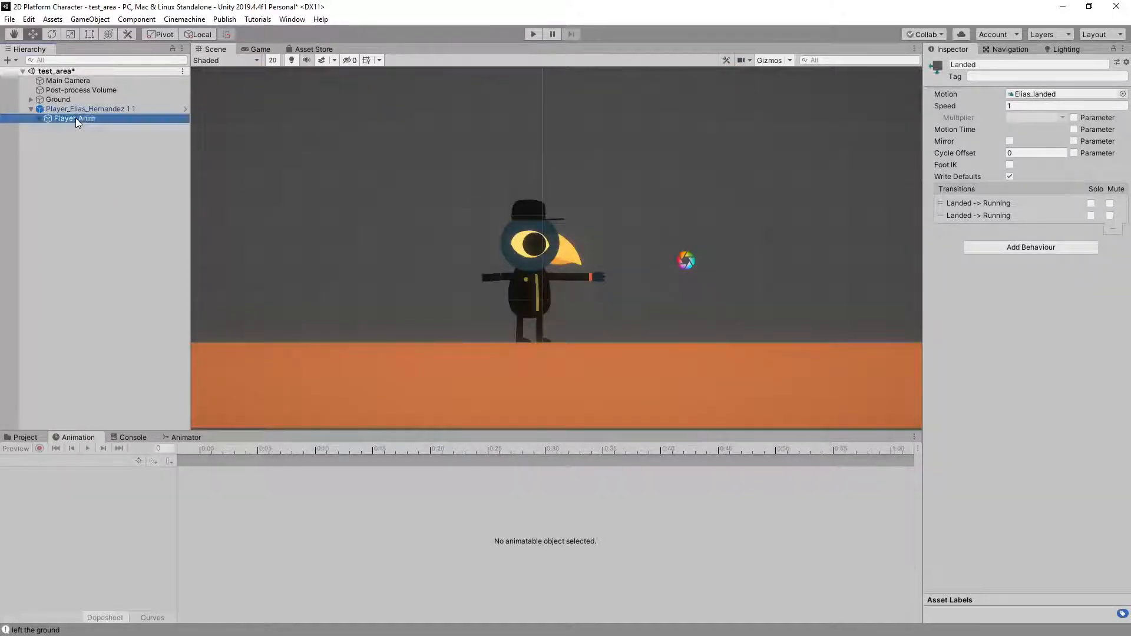
click(34, 461)
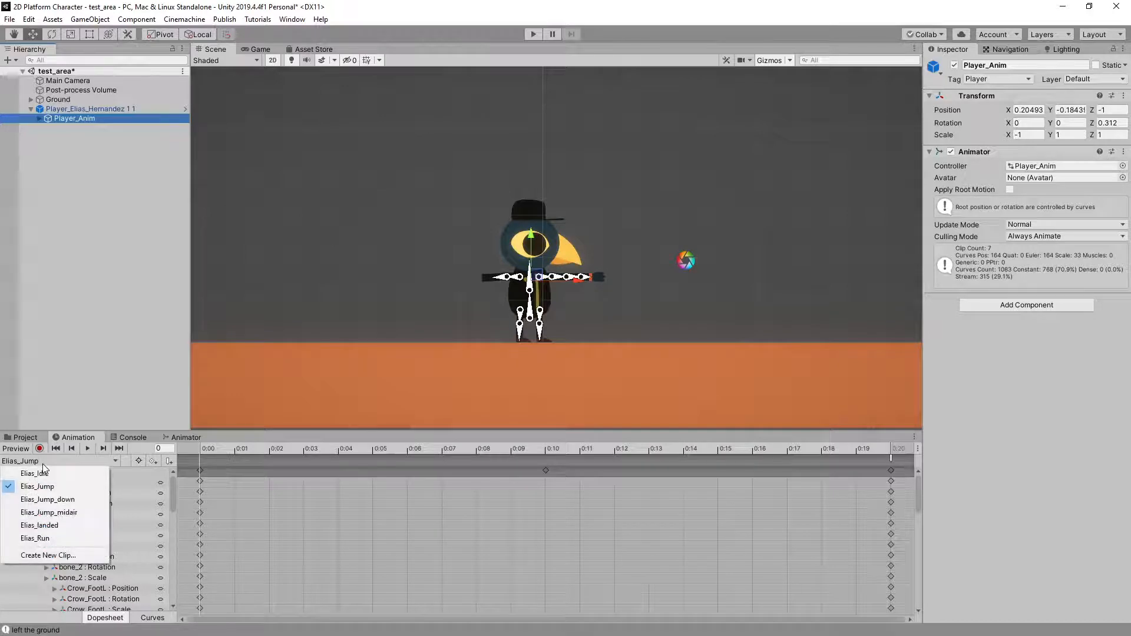
click(52, 526)
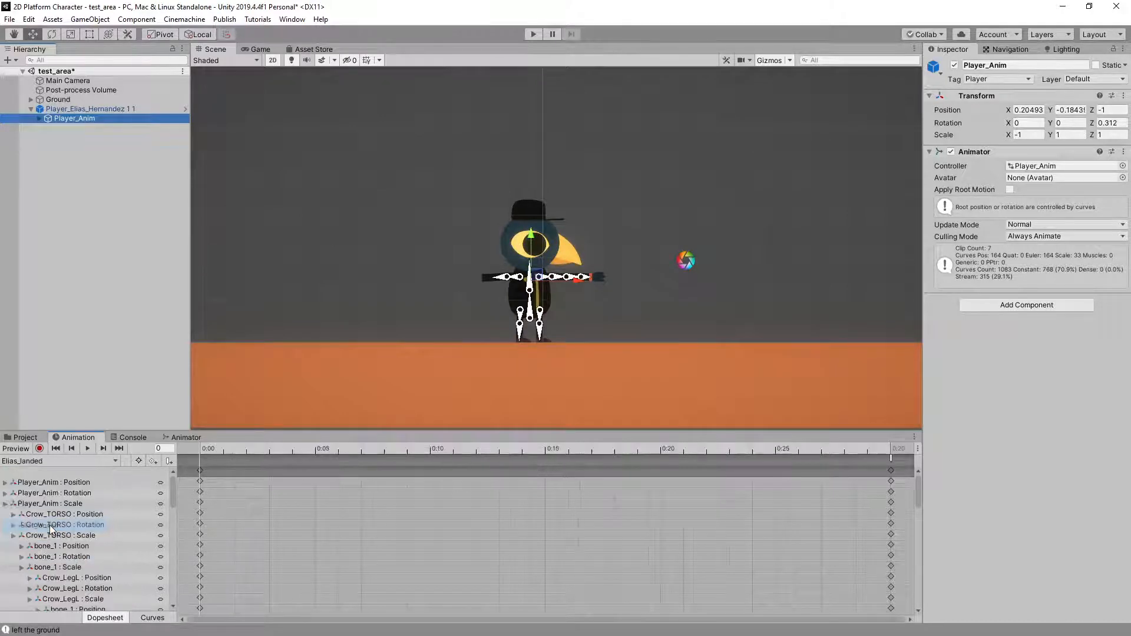
Preview the landed clip and scrub through its frames to examine the crow's crouching pose
click(22, 449)
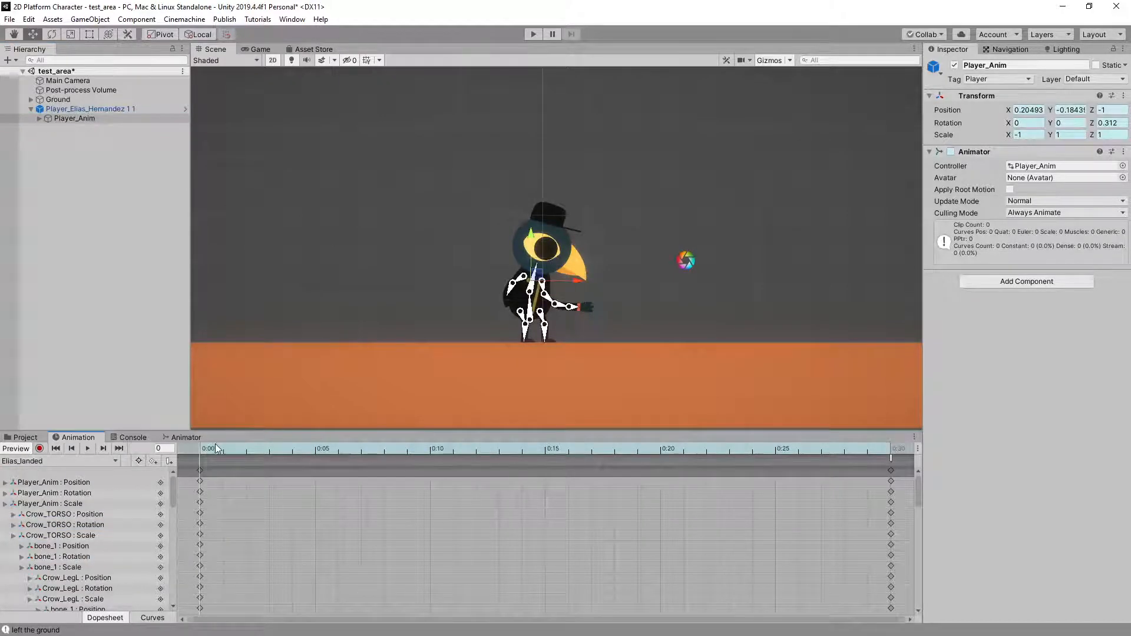
drag(284, 450, 799, 461)
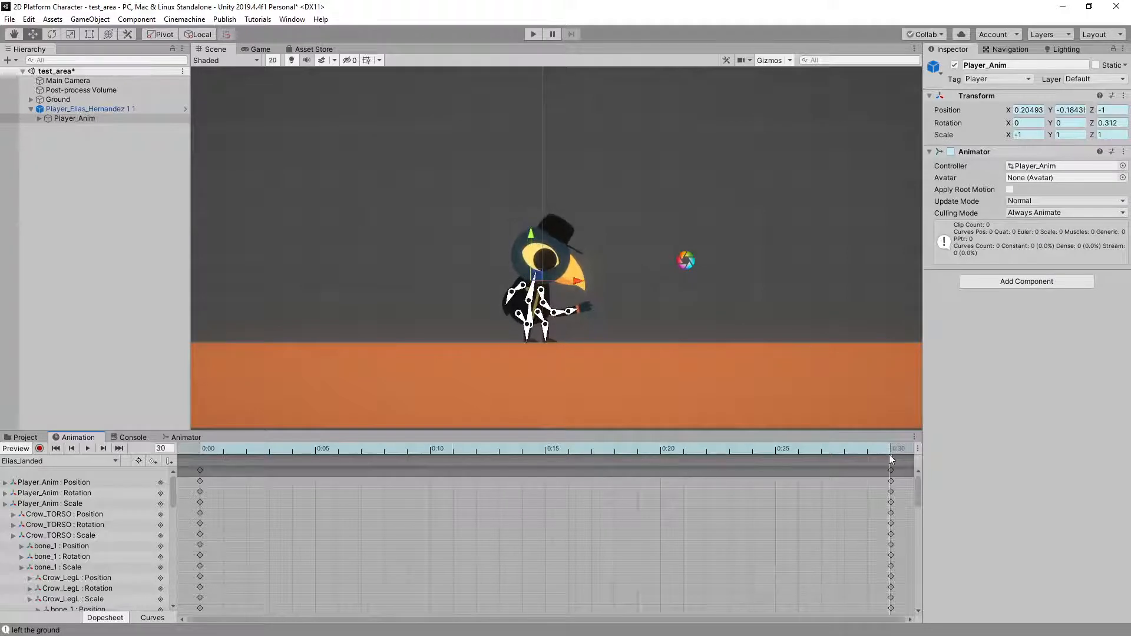
drag(889, 454, 251, 445)
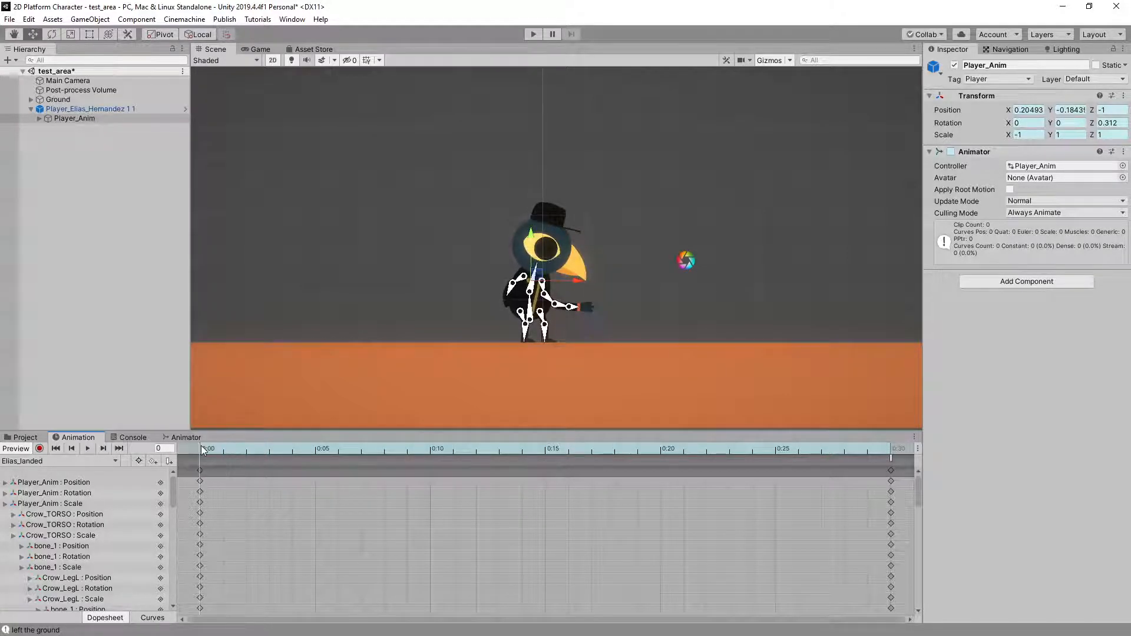
scroll(507, 284, up, 3)
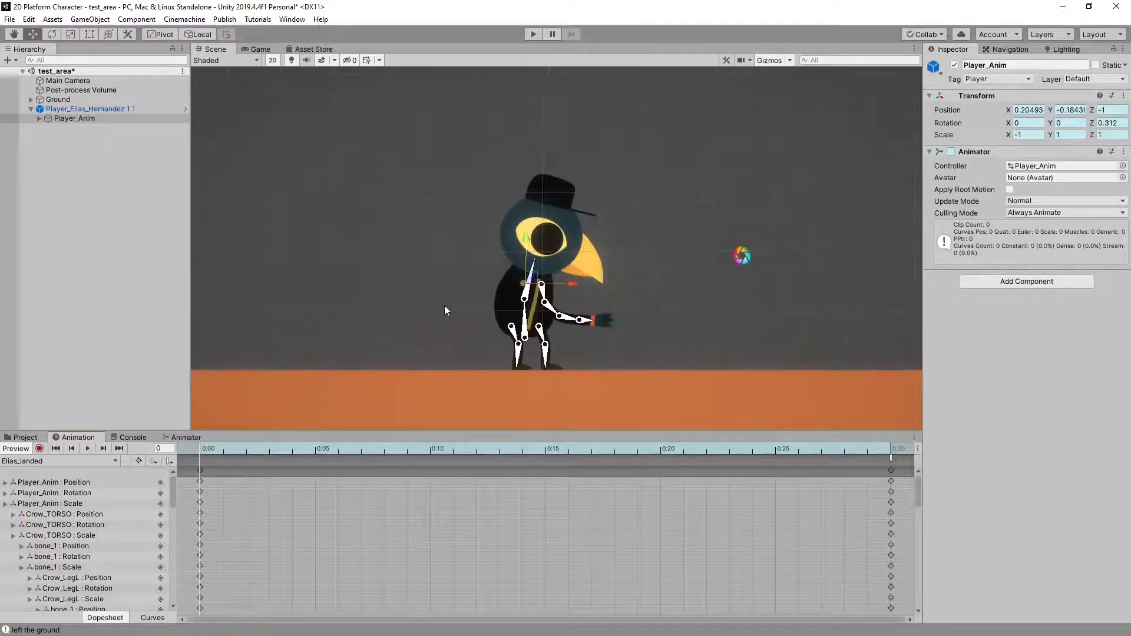
scroll(444, 306, down, 3)
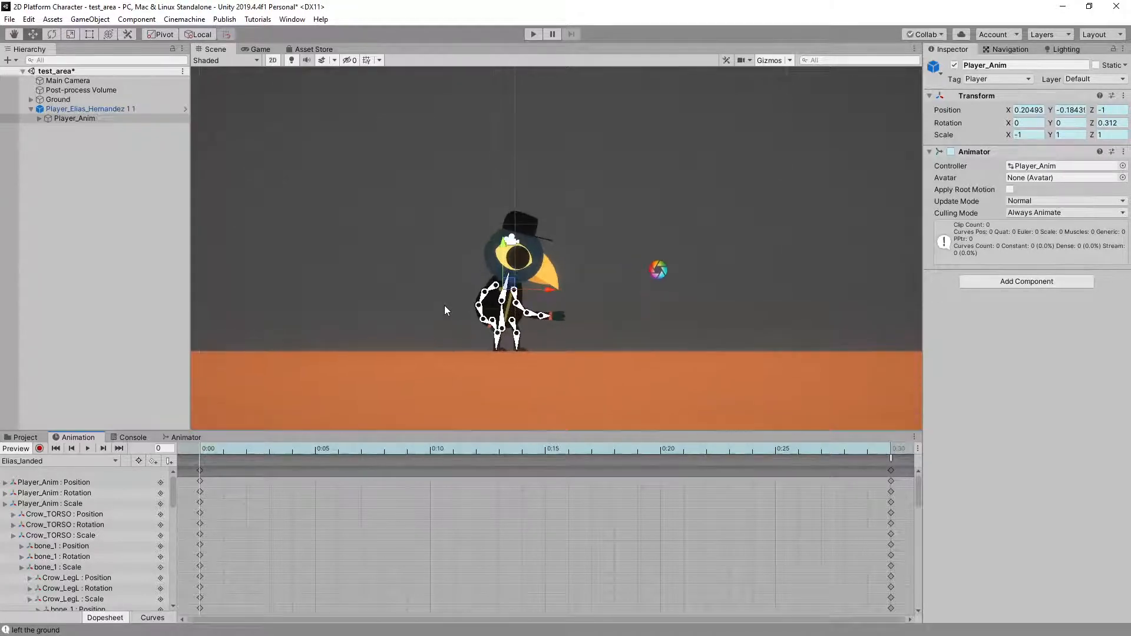
middle_drag(444, 305, 496, 297)
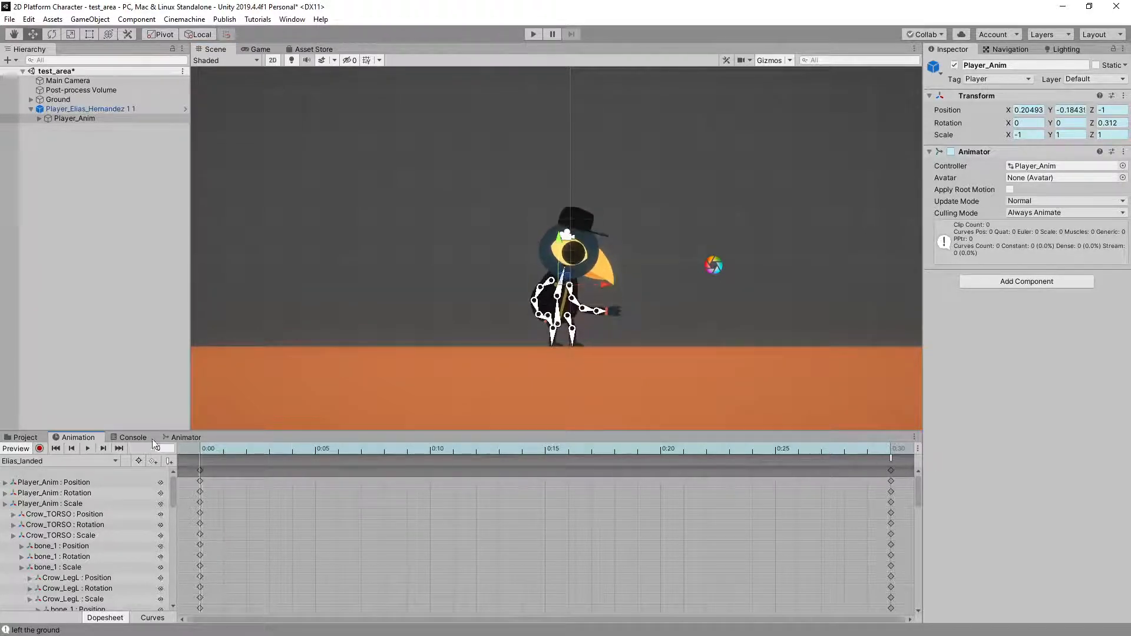
scroll(426, 326, up, 5)
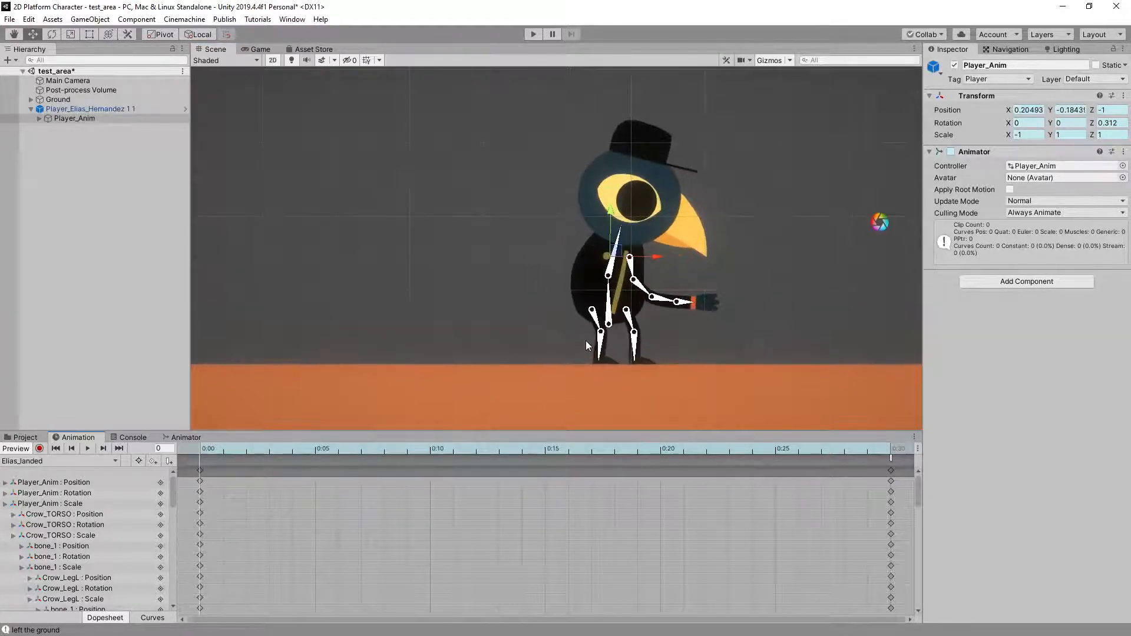
scroll(586, 341, up, 2)
scroll(585, 340, down, 6)
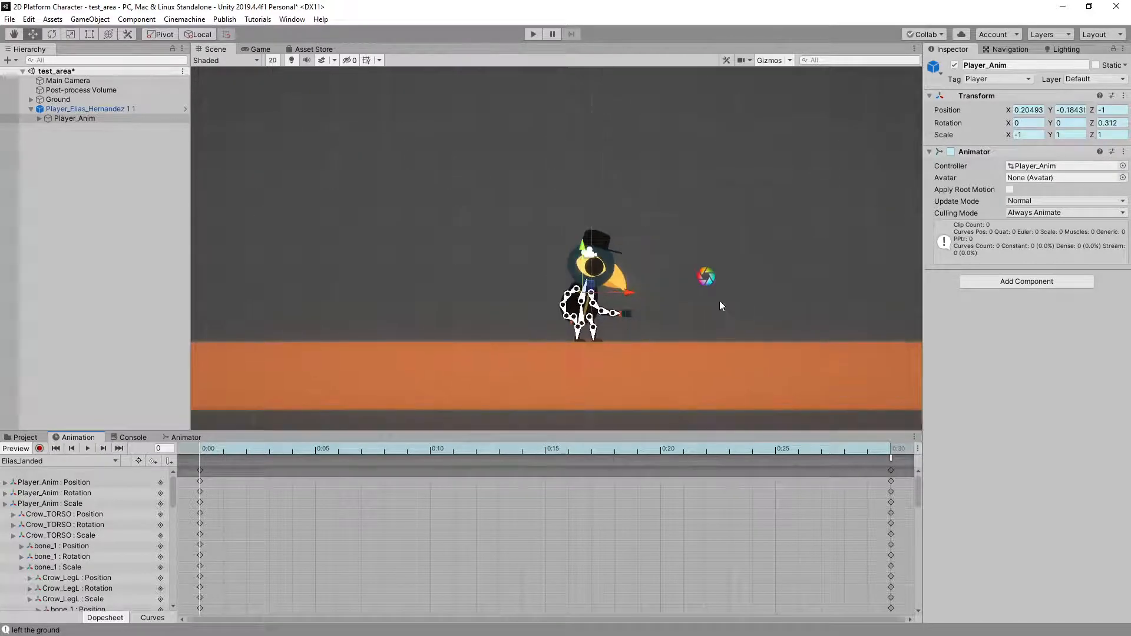
middle_drag(720, 302, 597, 337)
click(272, 60)
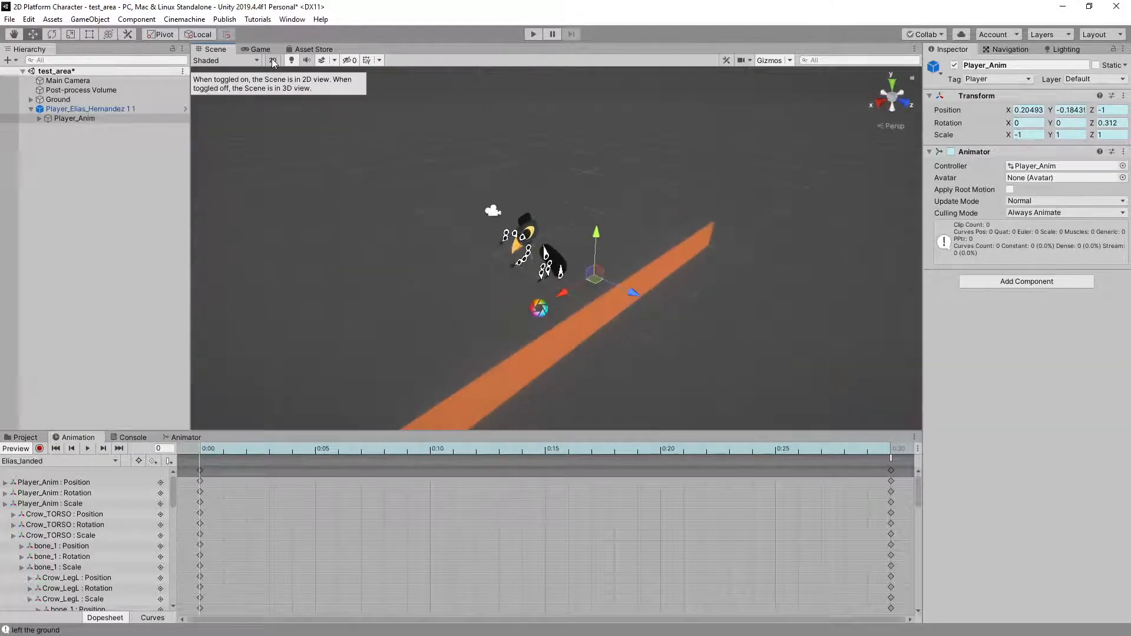
click(272, 60)
key(t)
scroll(495, 358, up, 2)
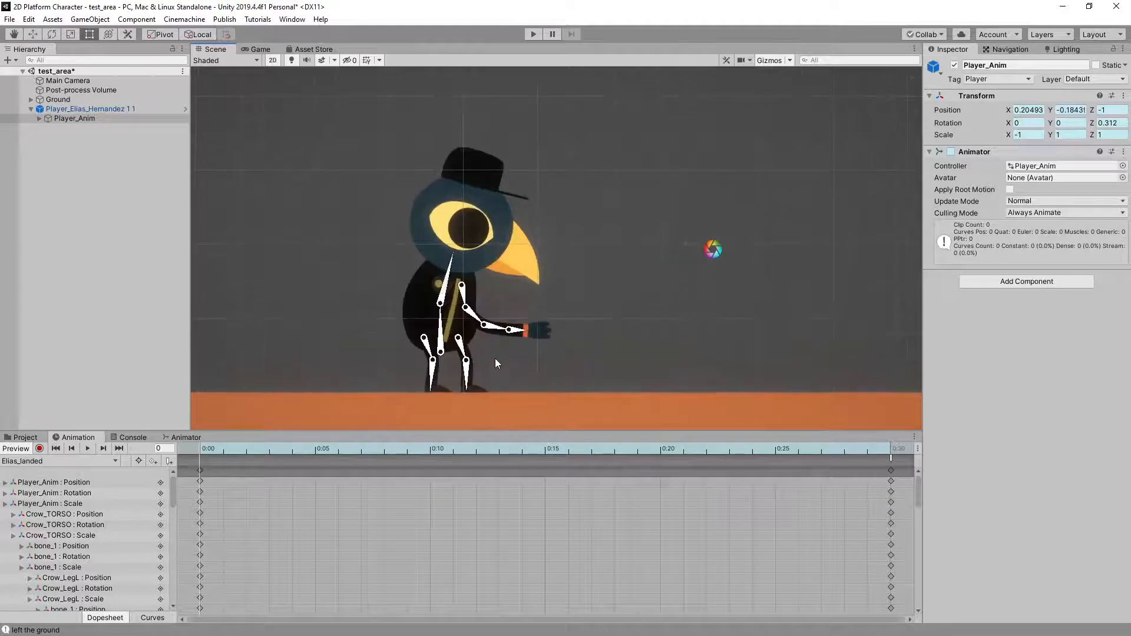
scroll(495, 358, down, 2)
middle_drag(334, 313, 392, 282)
scroll(444, 294, down, 1)
scroll(443, 299, up, 2)
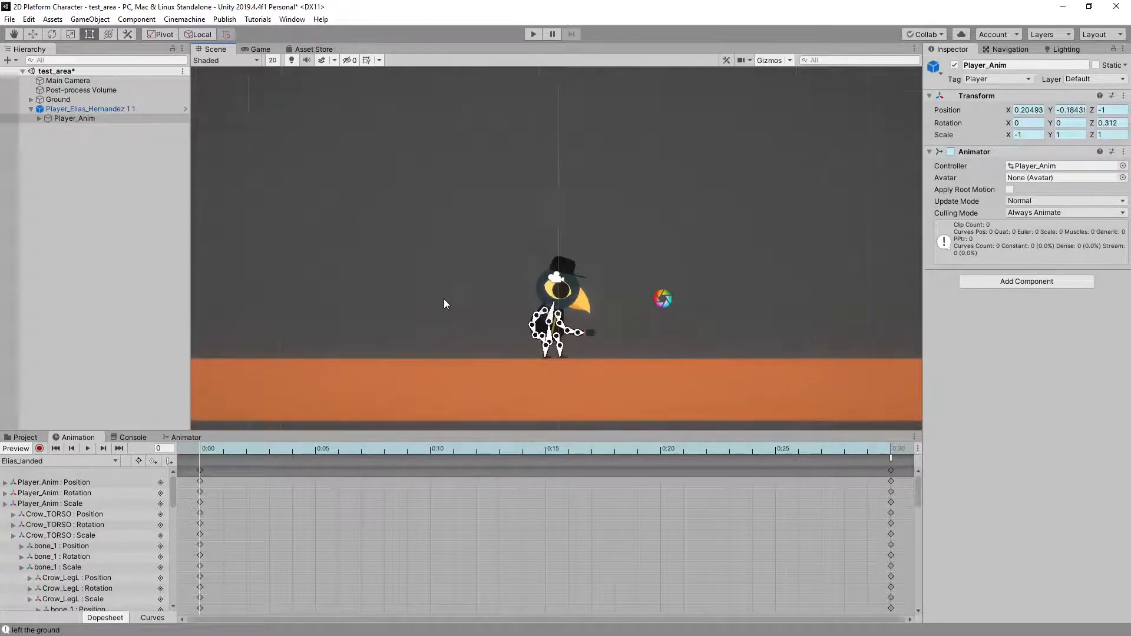
Turn off the landed clip's preview and select the crow's parent player object
click(16, 451)
click(300, 217)
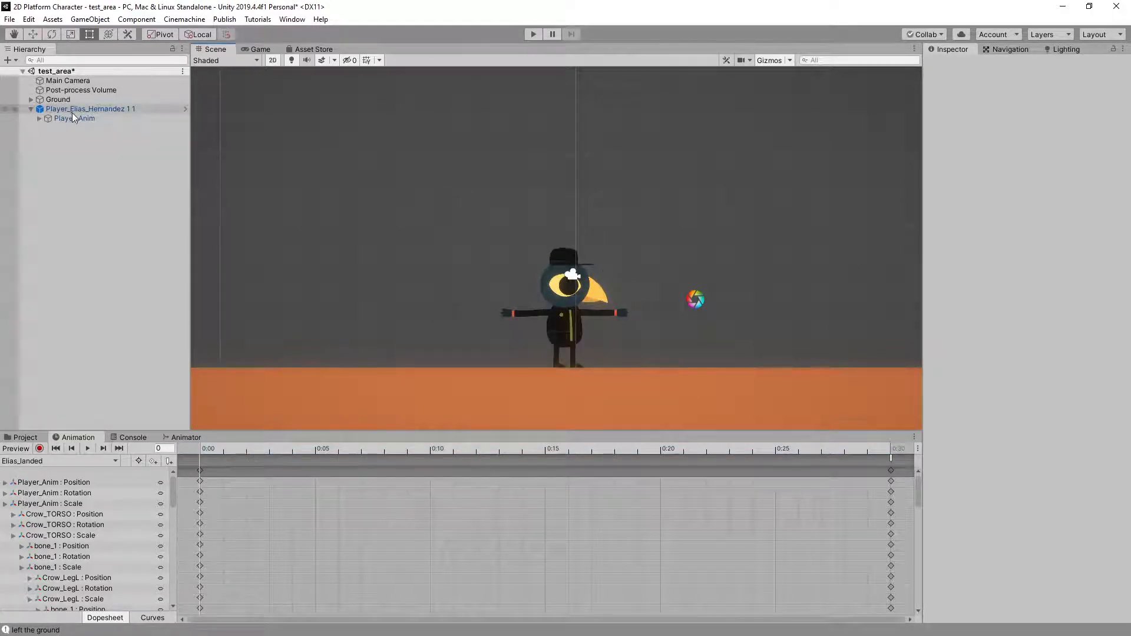
click(72, 108)
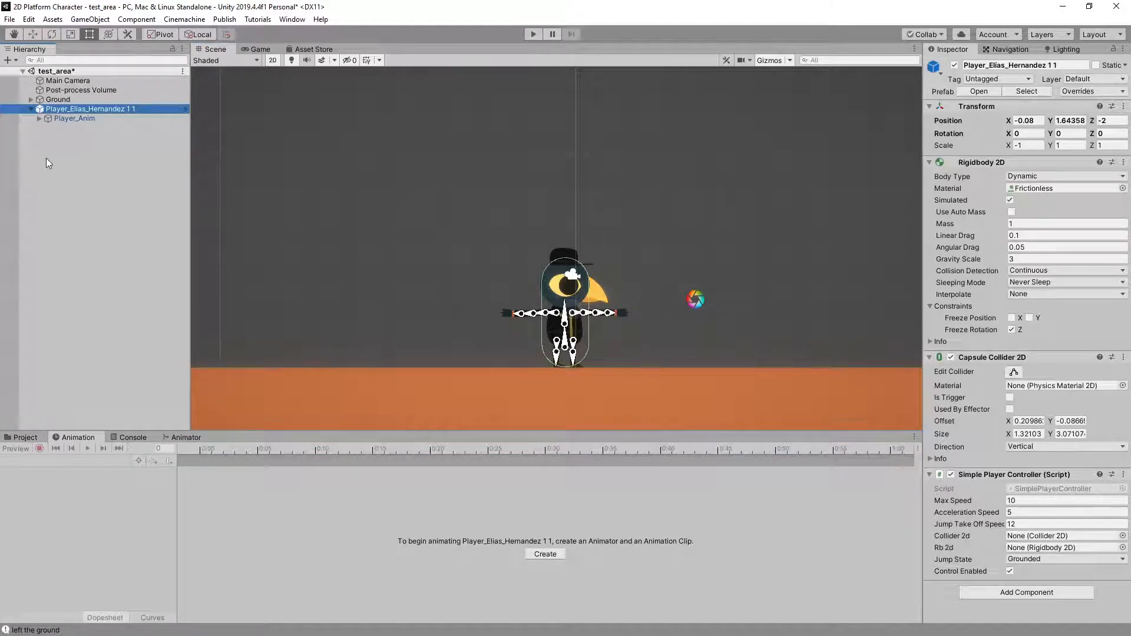
Start play mode and play-test the crow running in both directions with jumps along the way
click(533, 34)
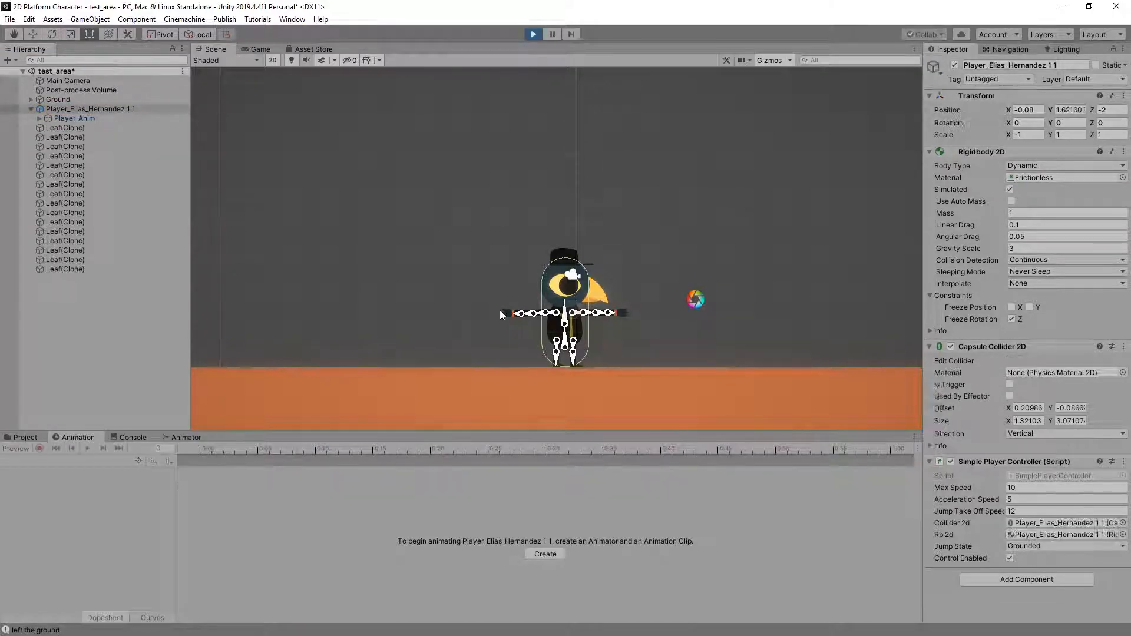
key(Right)
key(space)
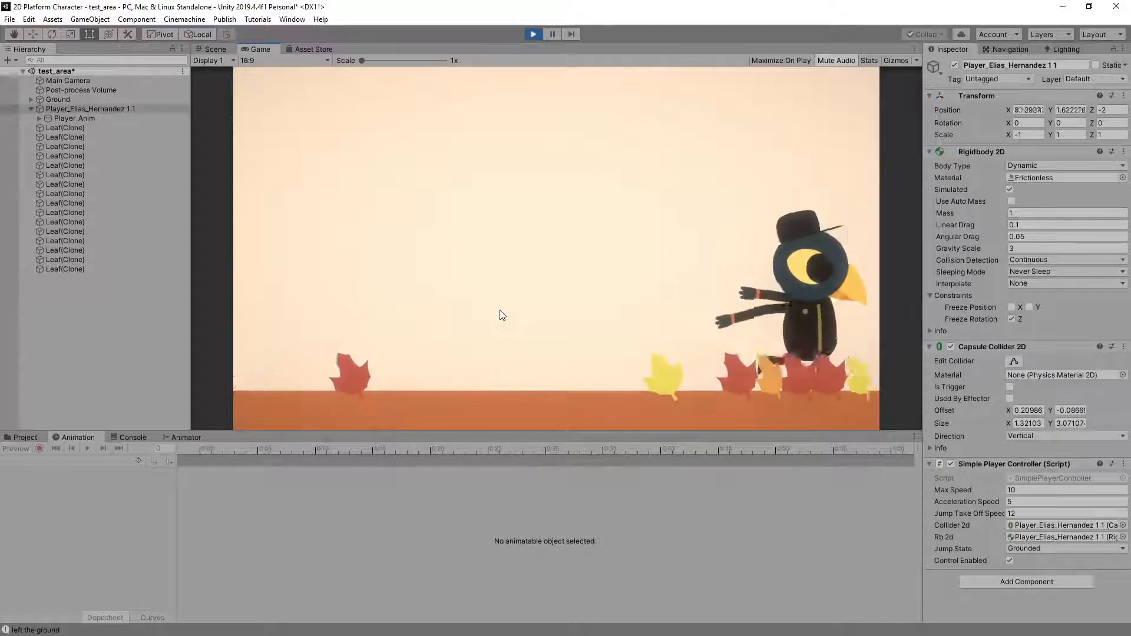
key(Left)
key(space)
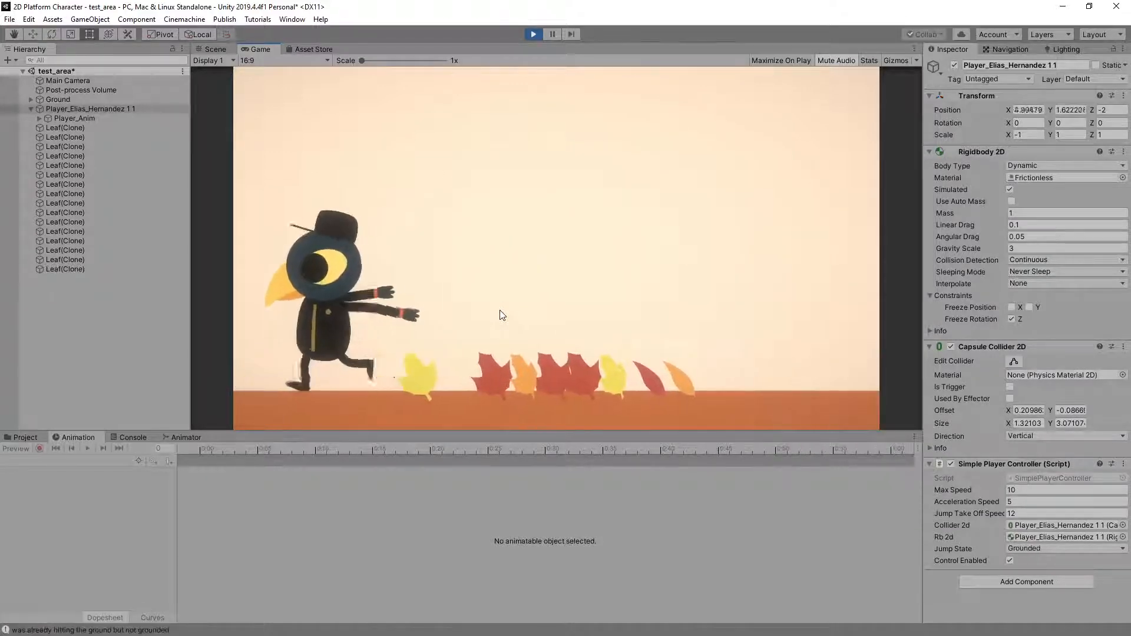
key(Right)
key(space)
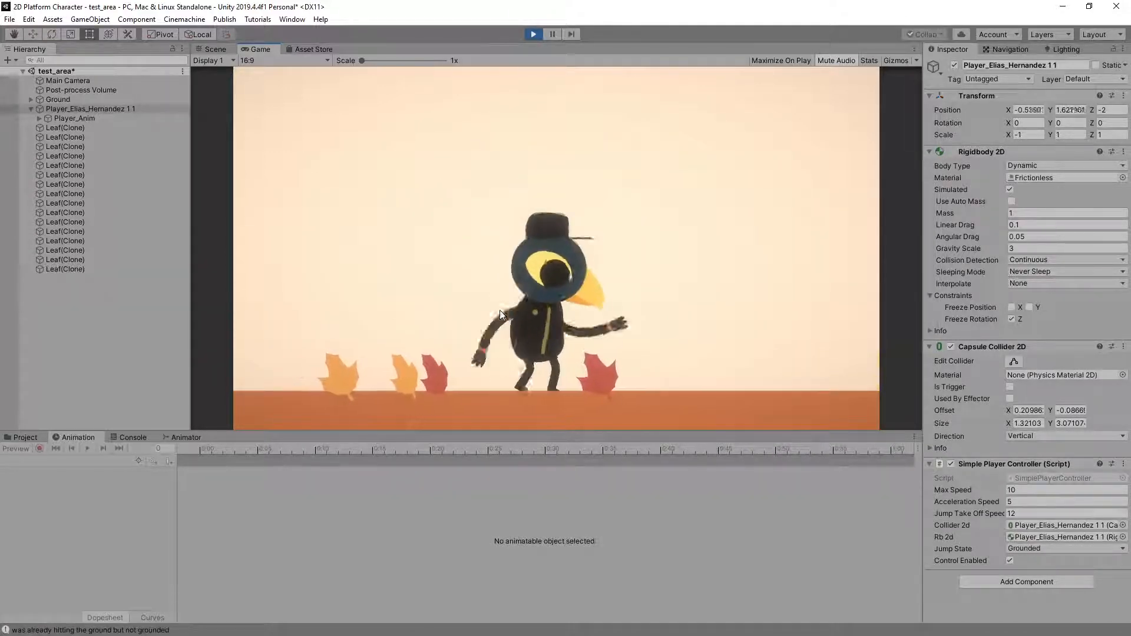
key(space)
Make the crow jump repeatedly on the spot to check its jump and landing animations
key(space)
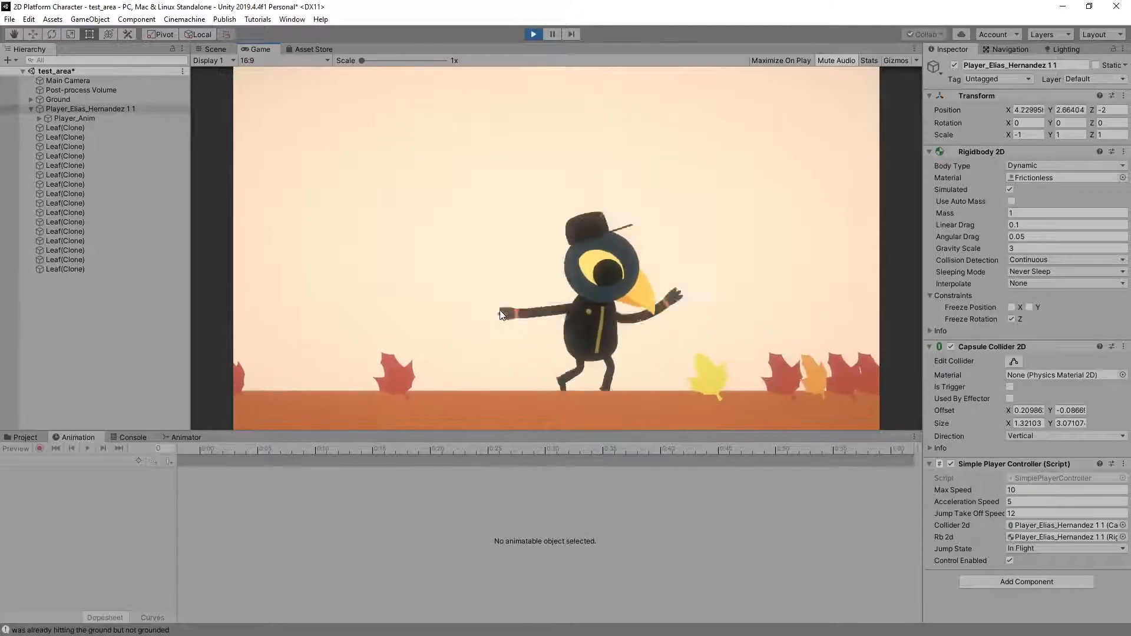
key(space)
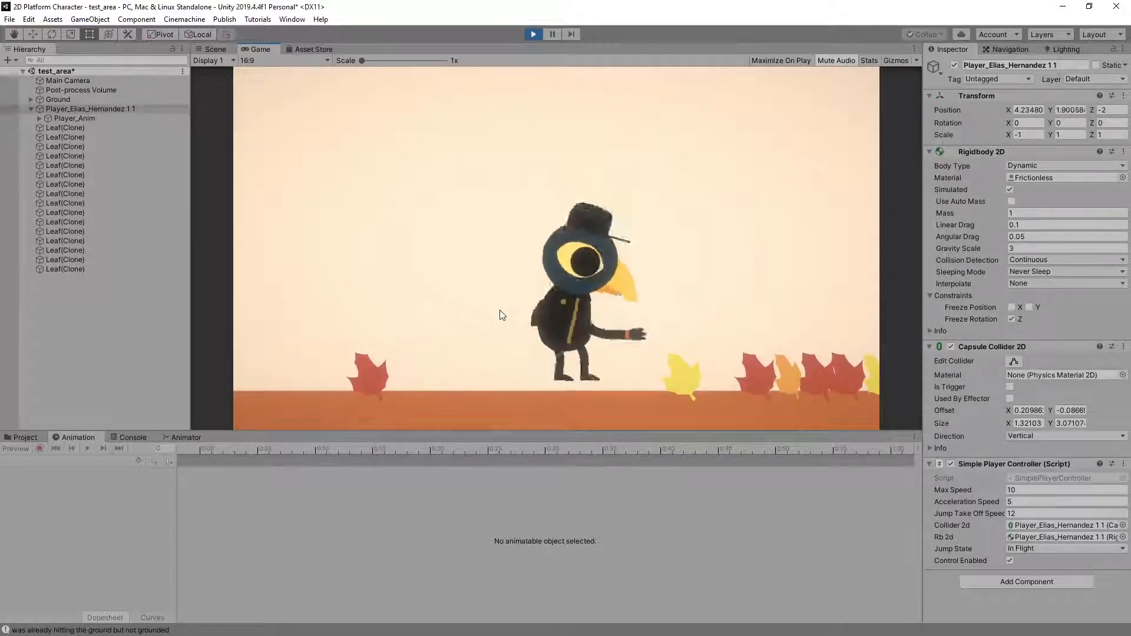
key(space)
key(space)
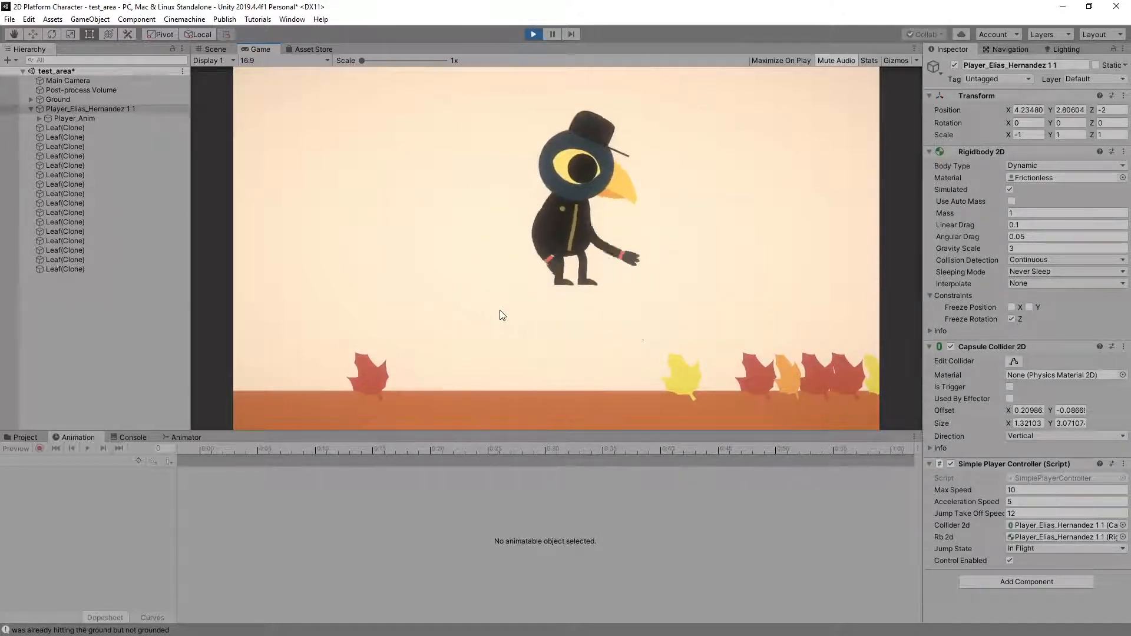
key(space)
key(space)
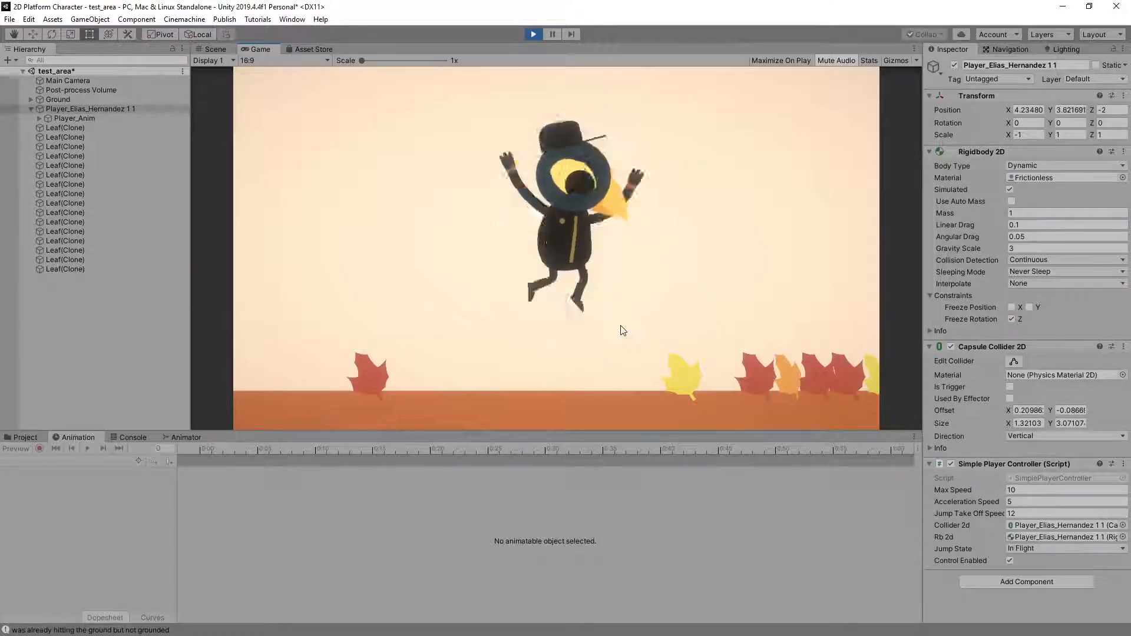
key(space)
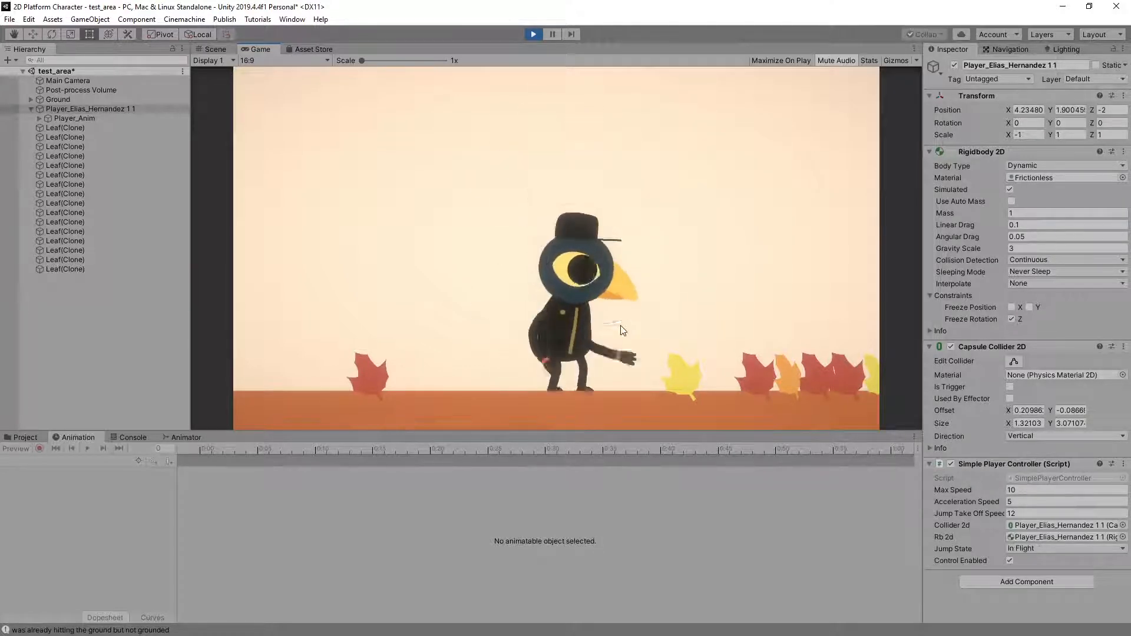
key(space)
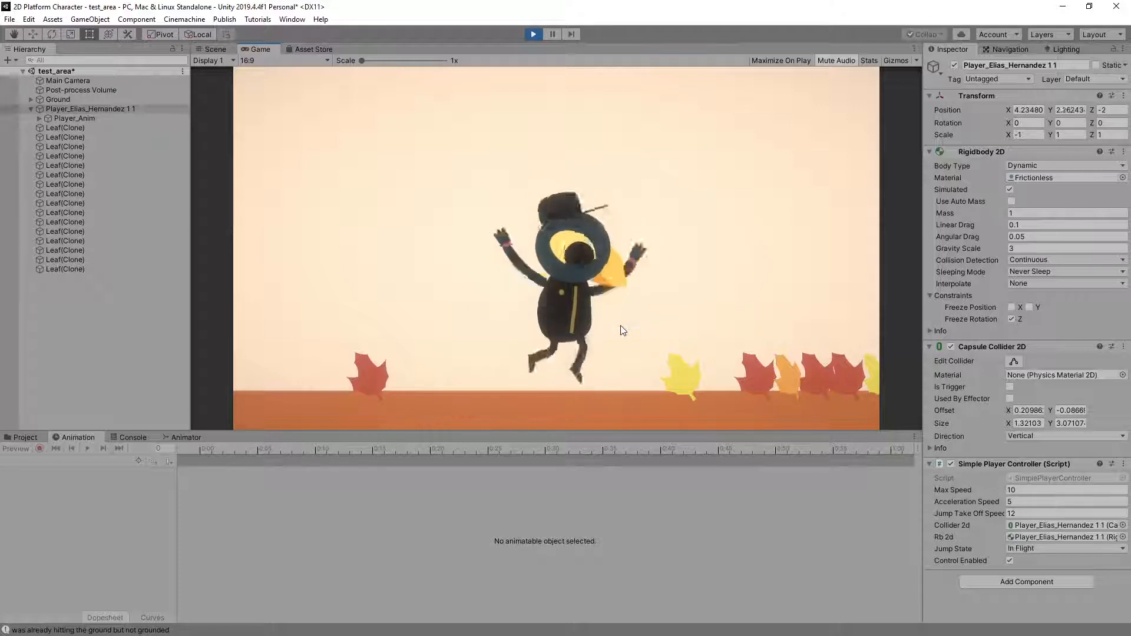
key(space)
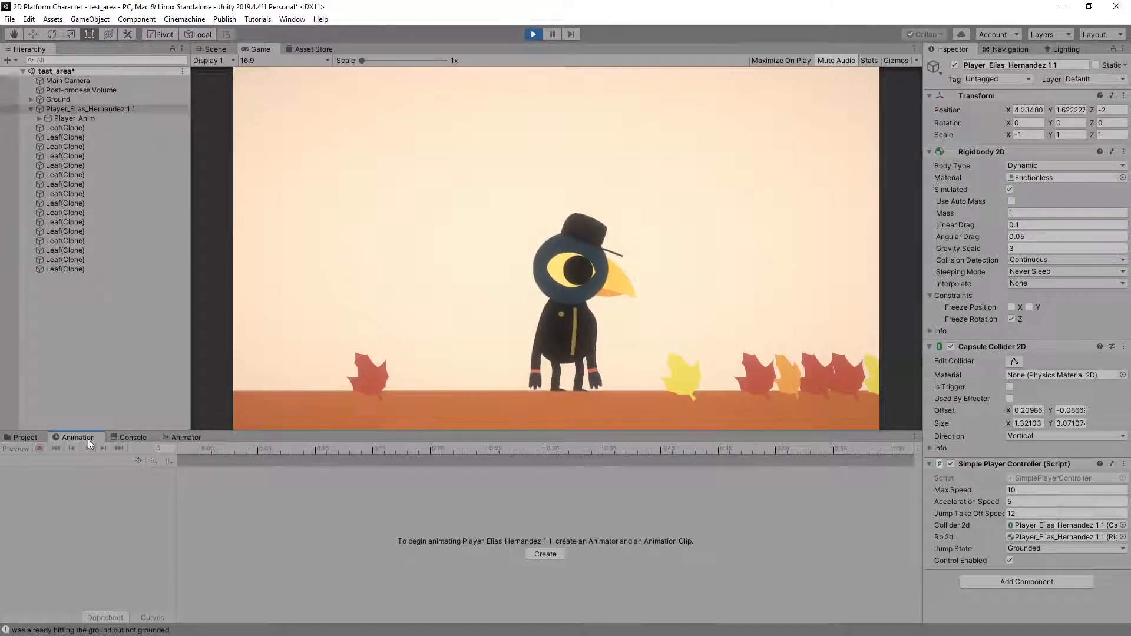
Examine Player_Anim's Landed state in its animator graph, along with the Landed-to-Running and Blend Tree-to-Landed transition settings
click(63, 118)
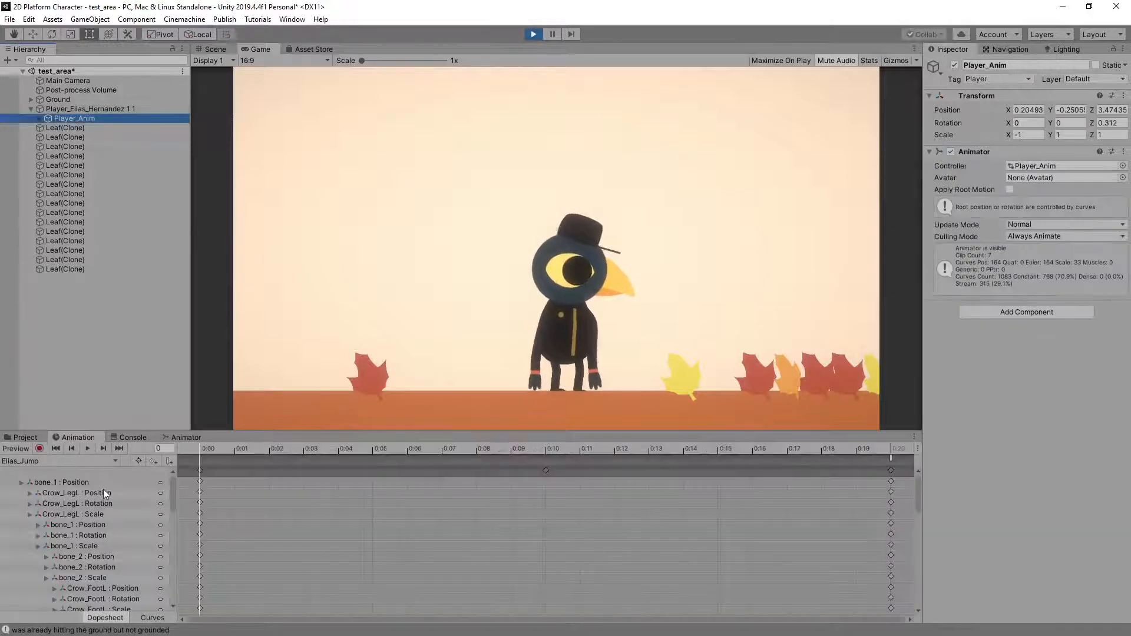
click(180, 436)
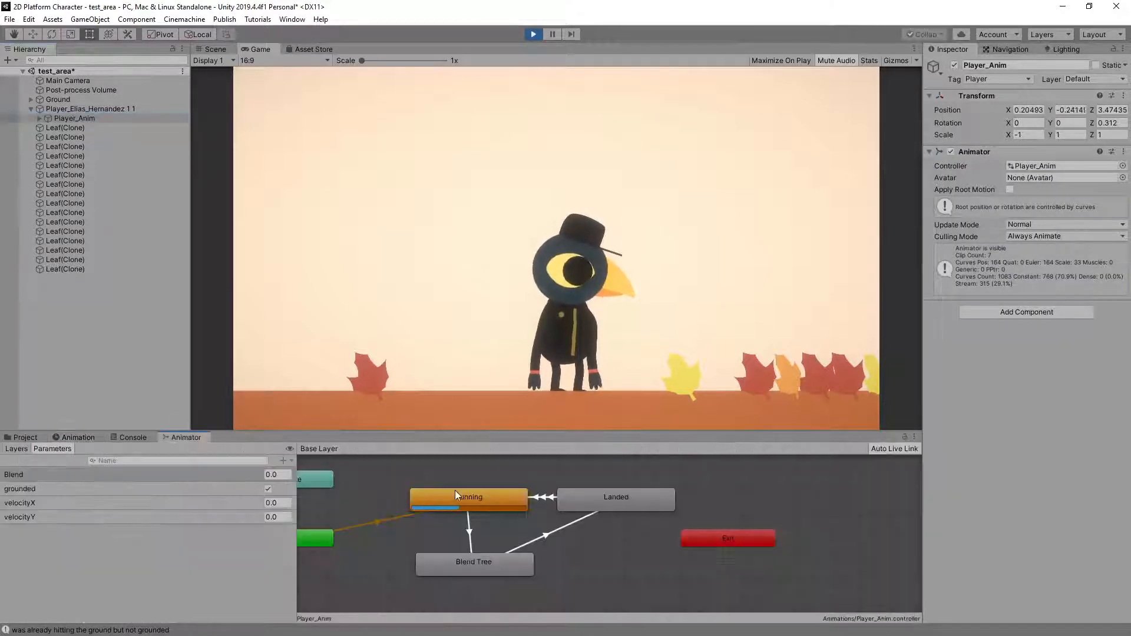
click(584, 501)
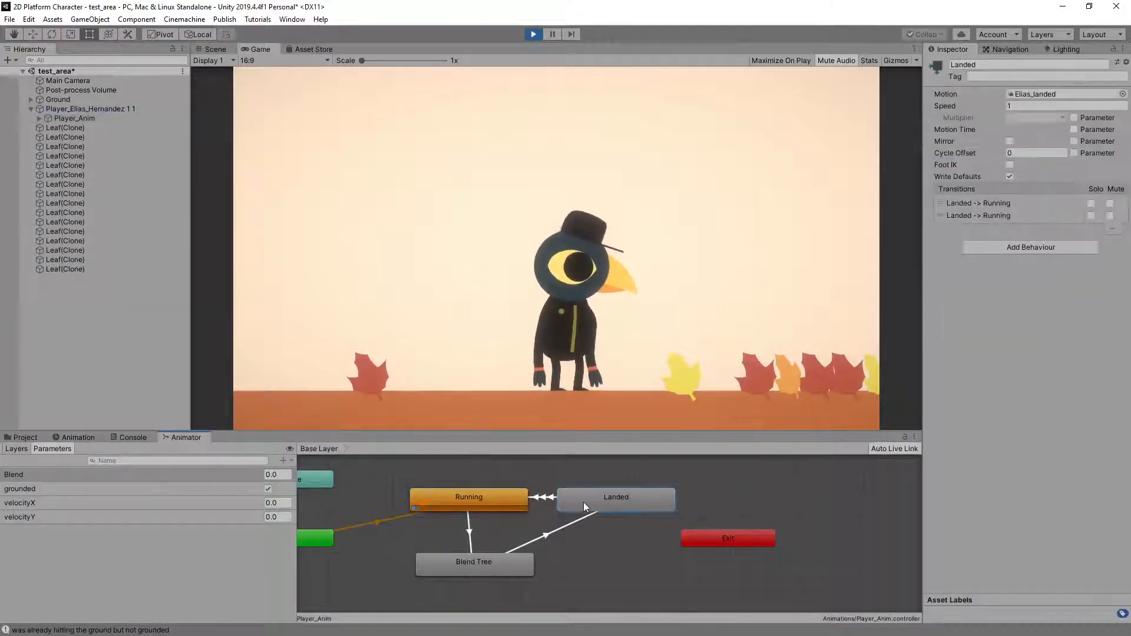
click(543, 496)
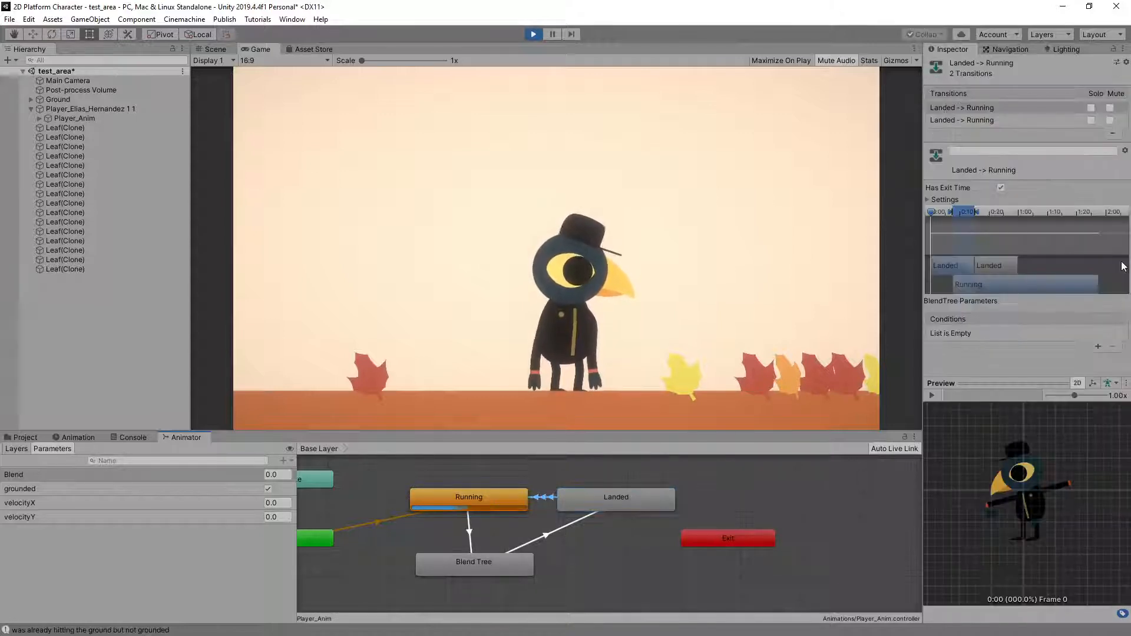
click(994, 120)
click(928, 200)
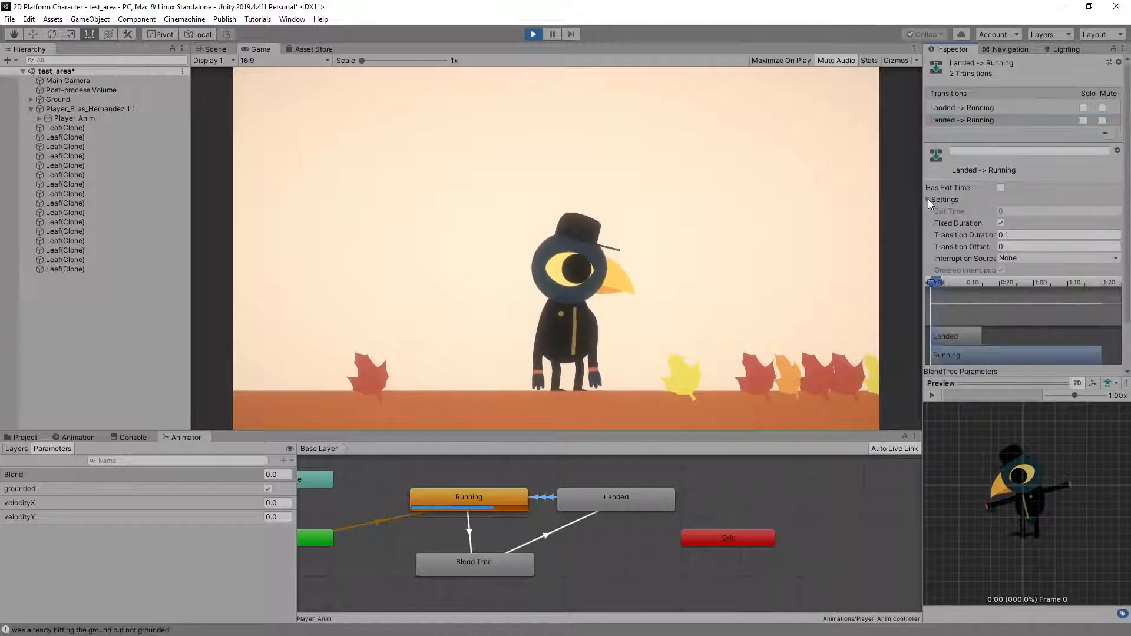
click(929, 201)
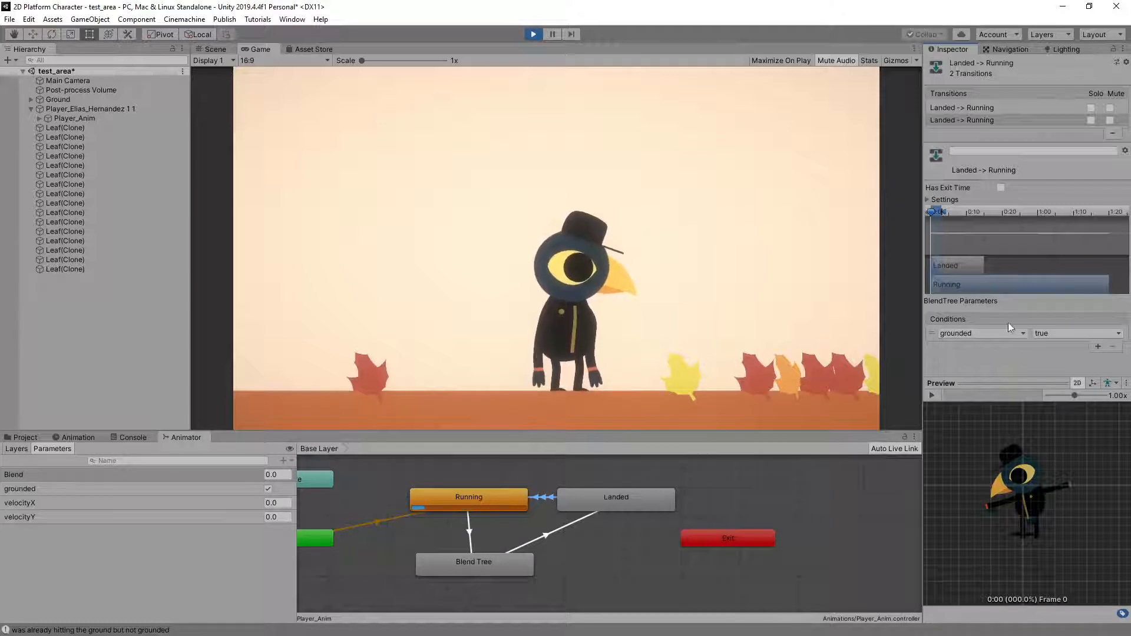
click(542, 535)
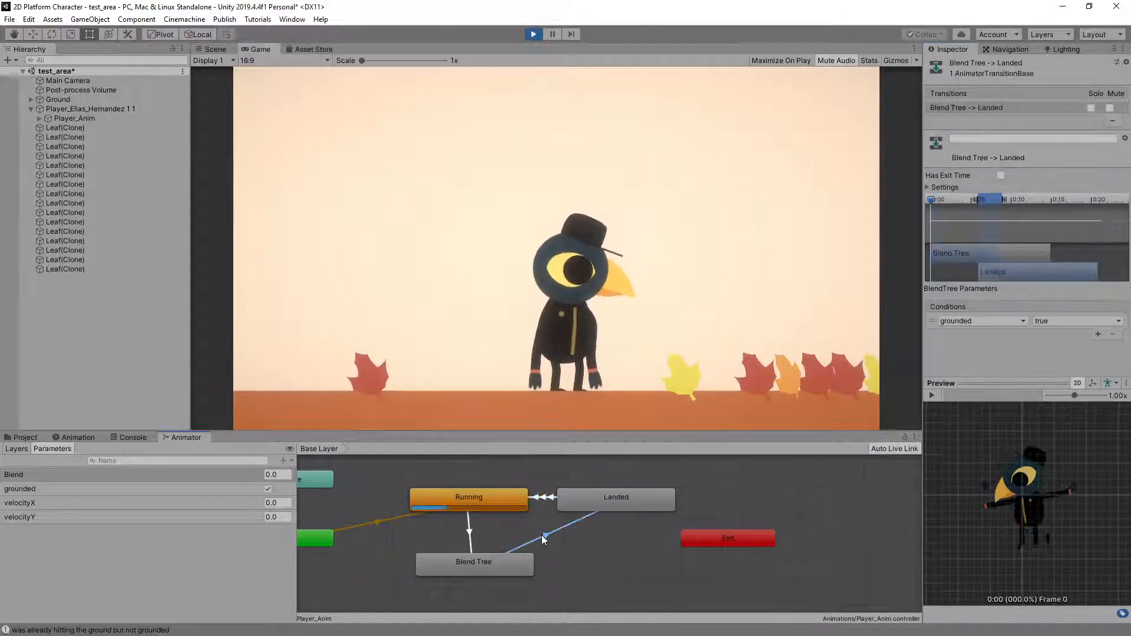
Delete the Landed-to-Running transition that has the grounded true condition
click(543, 497)
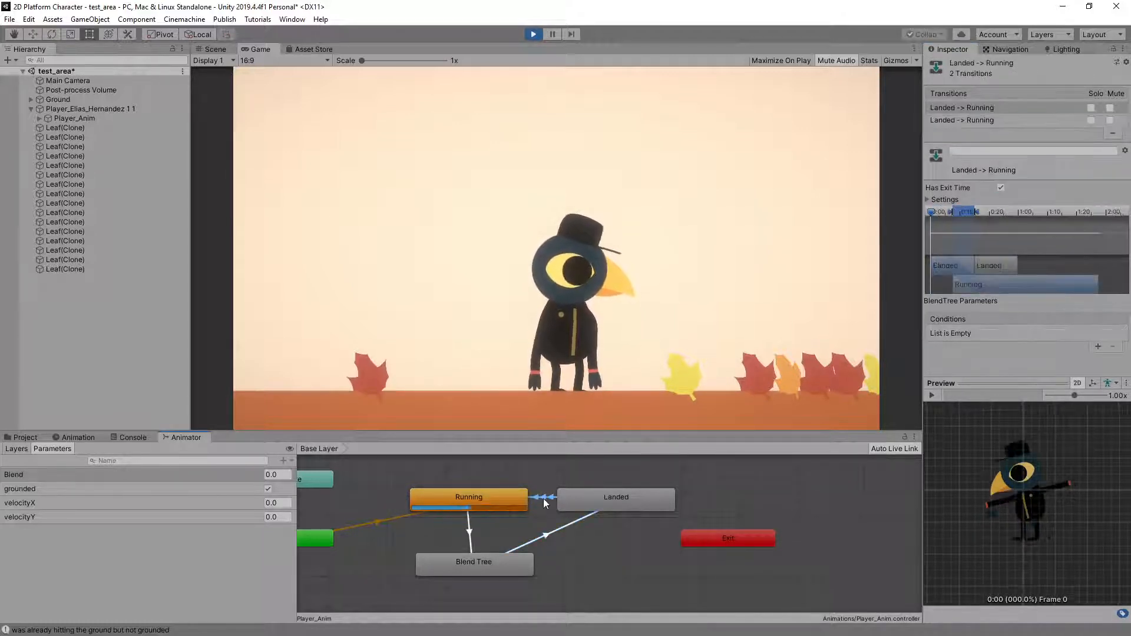
click(964, 120)
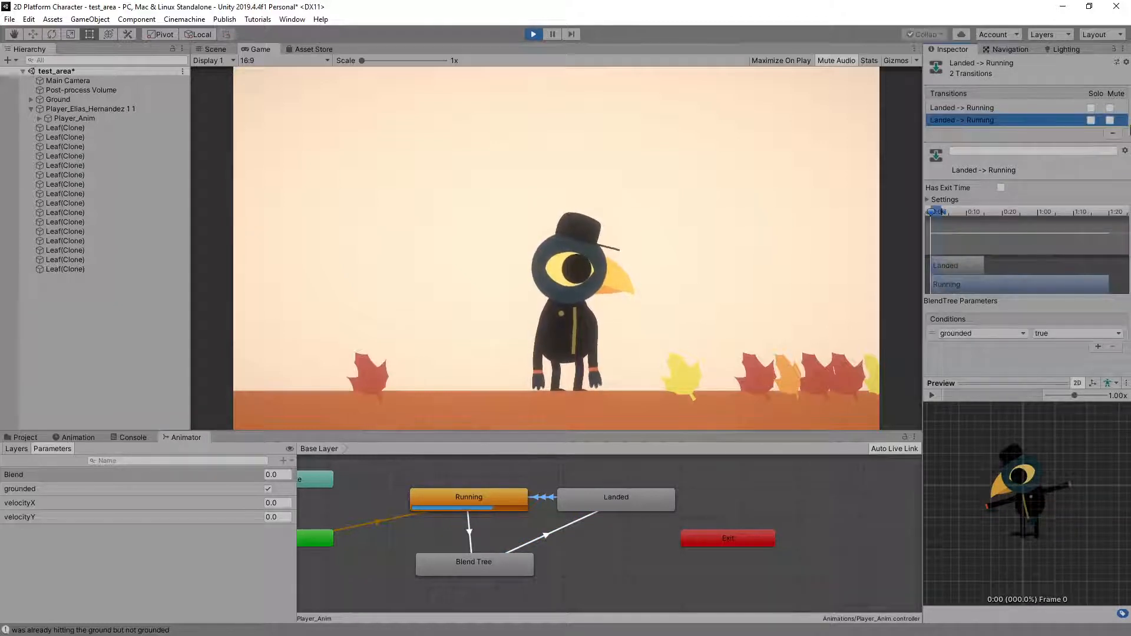
click(1112, 134)
Set the remaining Landed-to-Running transition's exit time to 0.25 and its transition duration to 0.2
click(1004, 108)
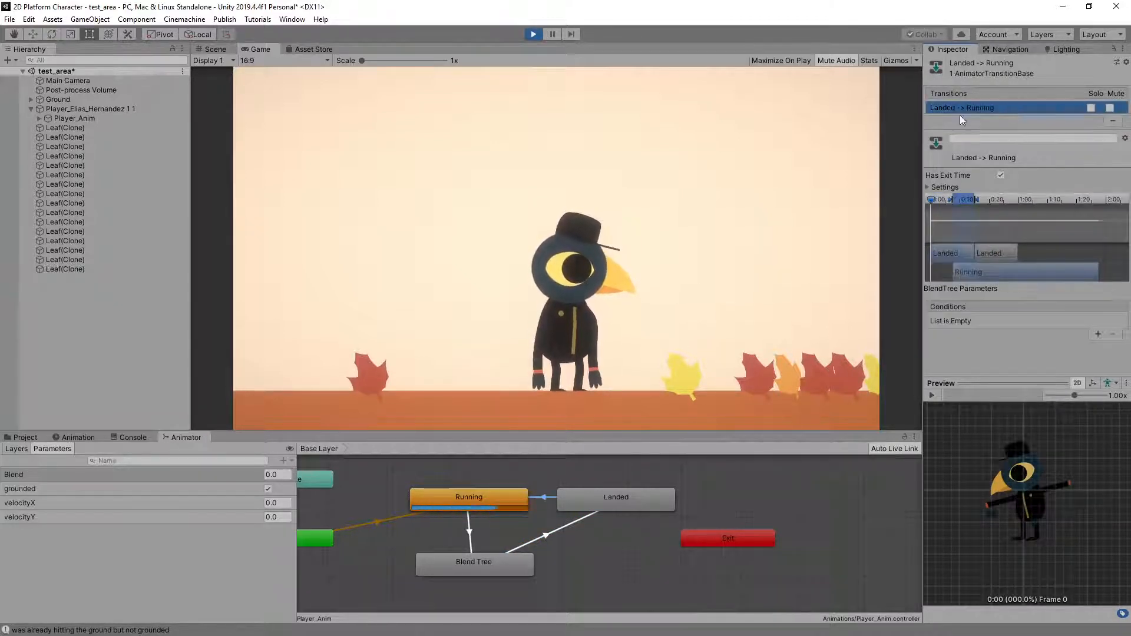
click(927, 187)
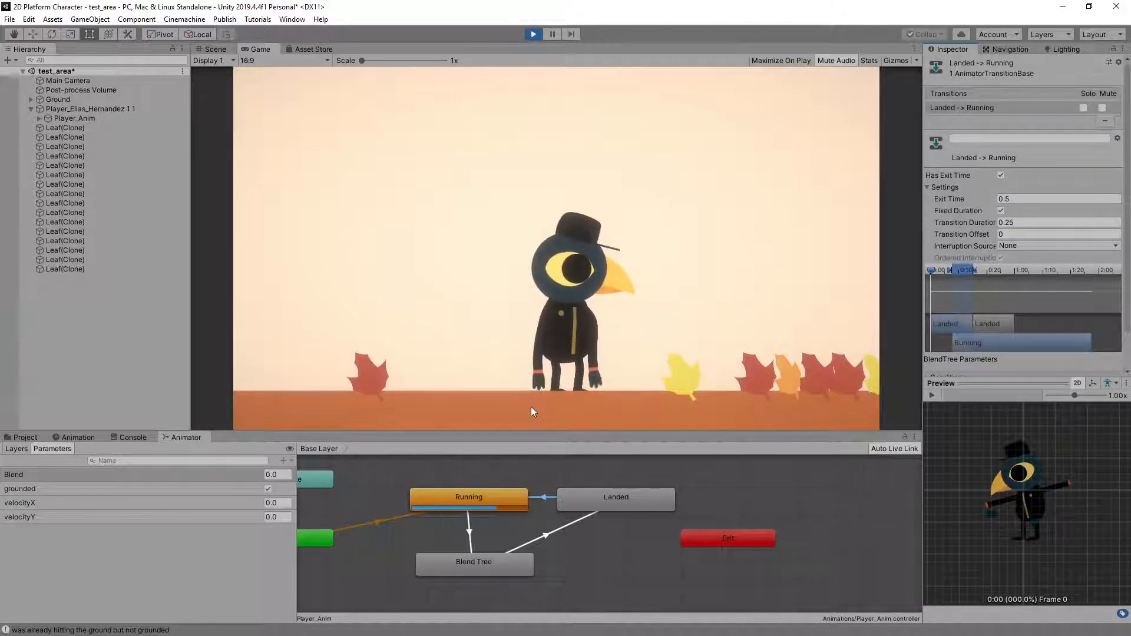
click(1006, 199)
text(0.)
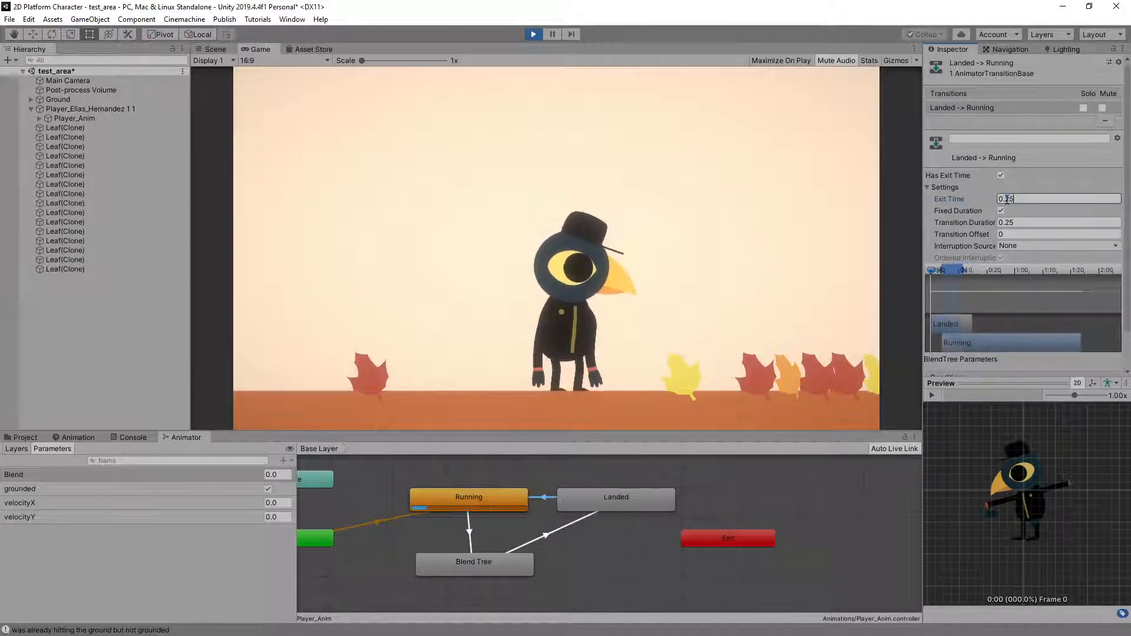
text(25)
drag(1017, 221, 1006, 221)
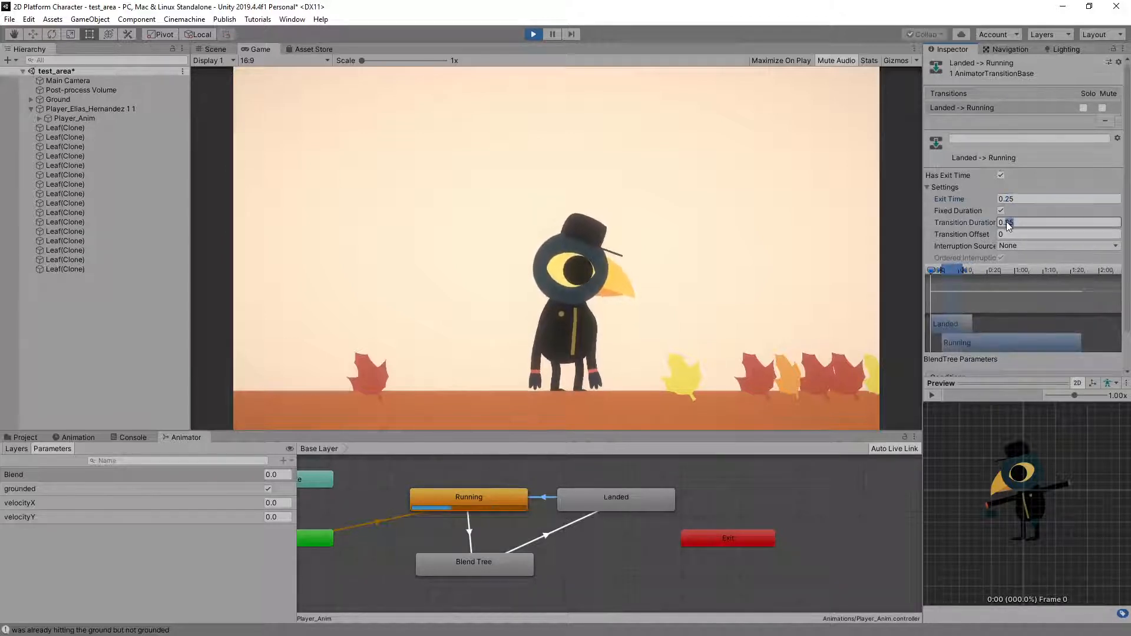
text(2)
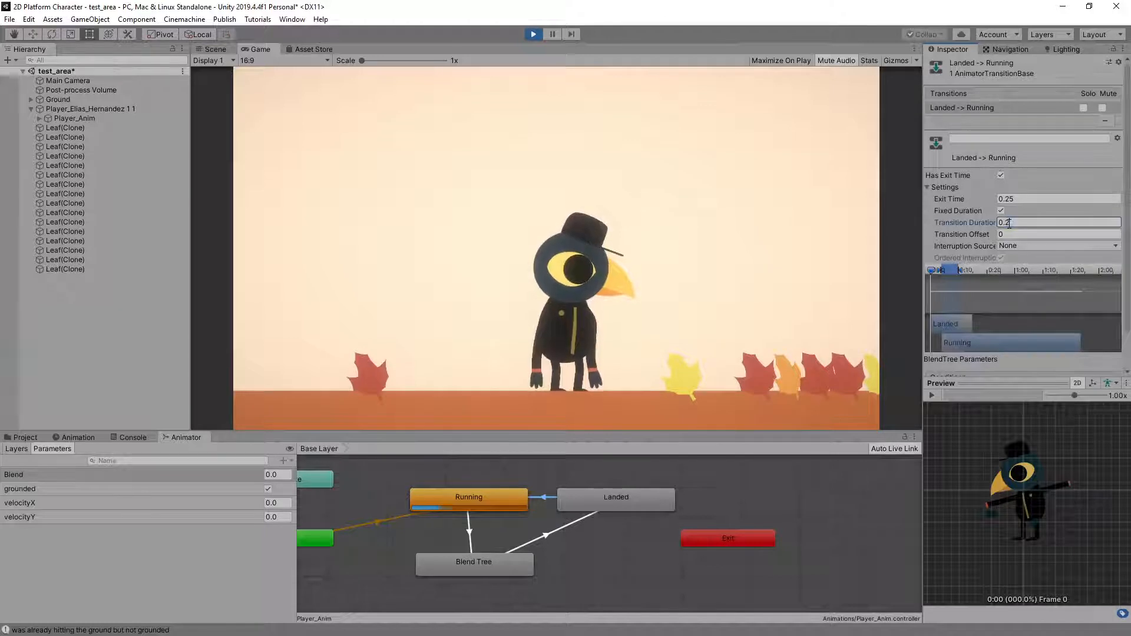
key(Return)
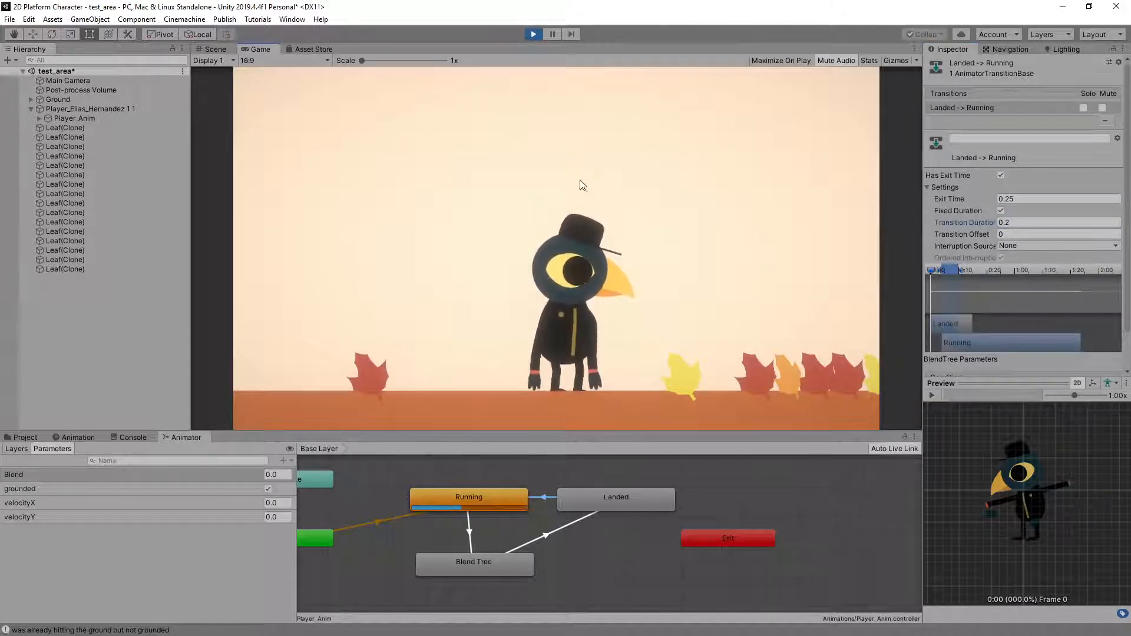
Play-test the crow's landings with jumps on the spot and while running both ways, and stop play mode
key(d)
key(space)
key(space)
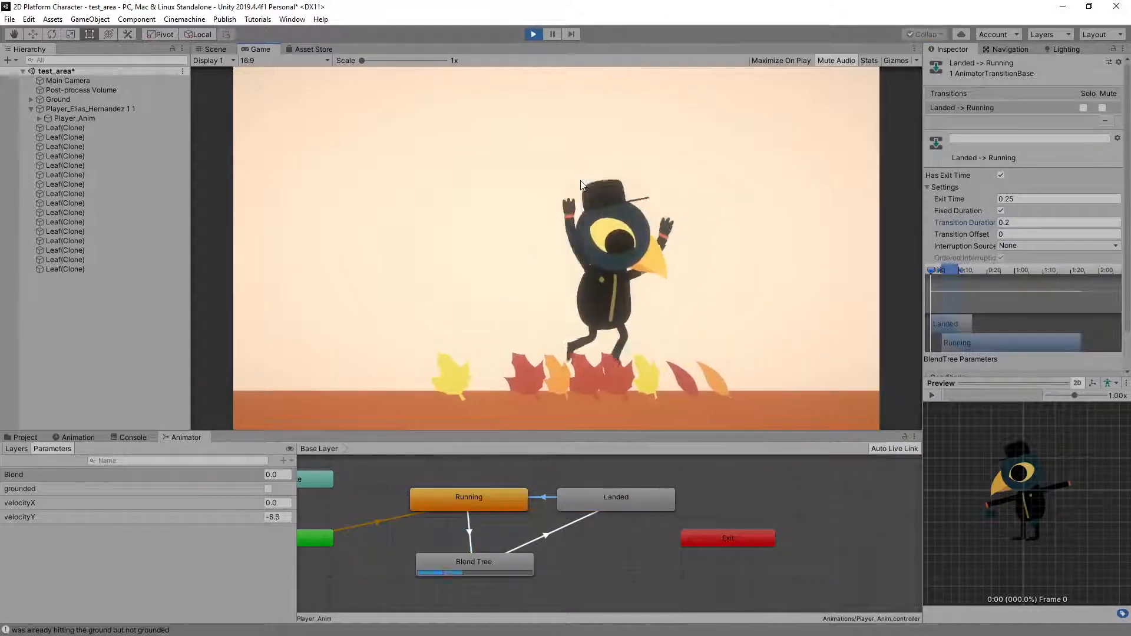
key(space)
key(space)
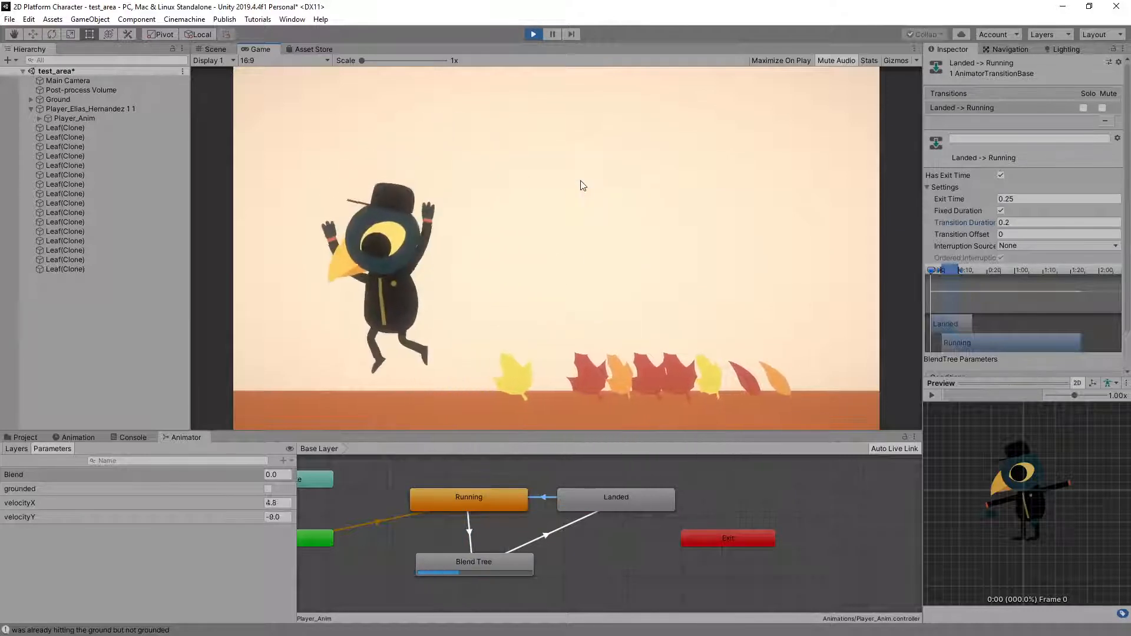
key(space)
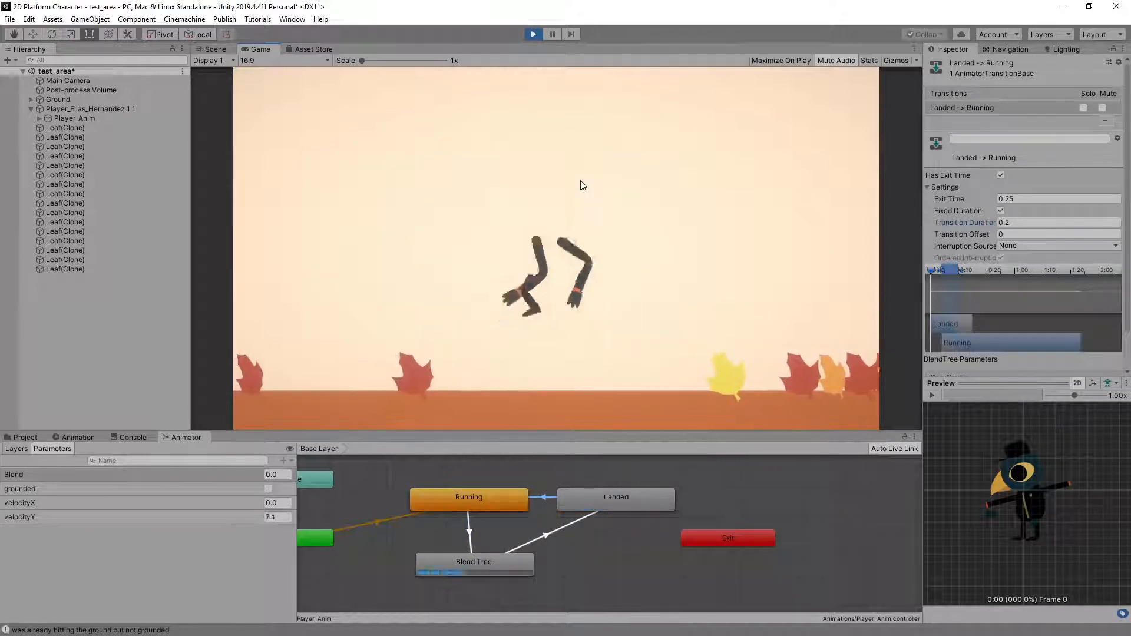
key(space)
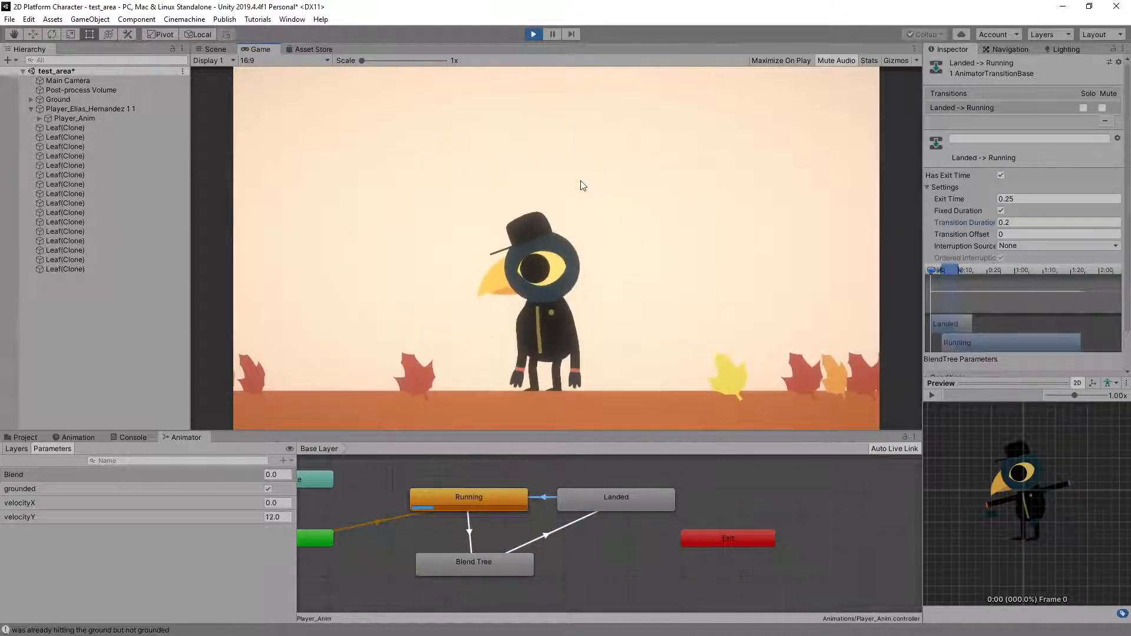
key(space)
key(space)
key(Right)
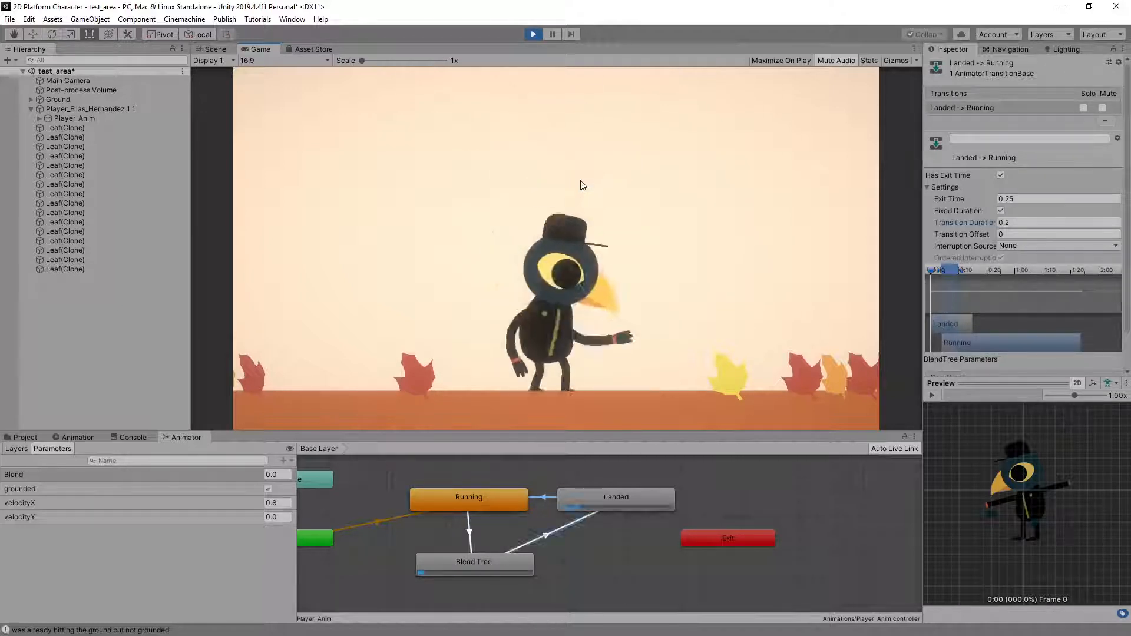
key(space)
key(Left)
key(space)
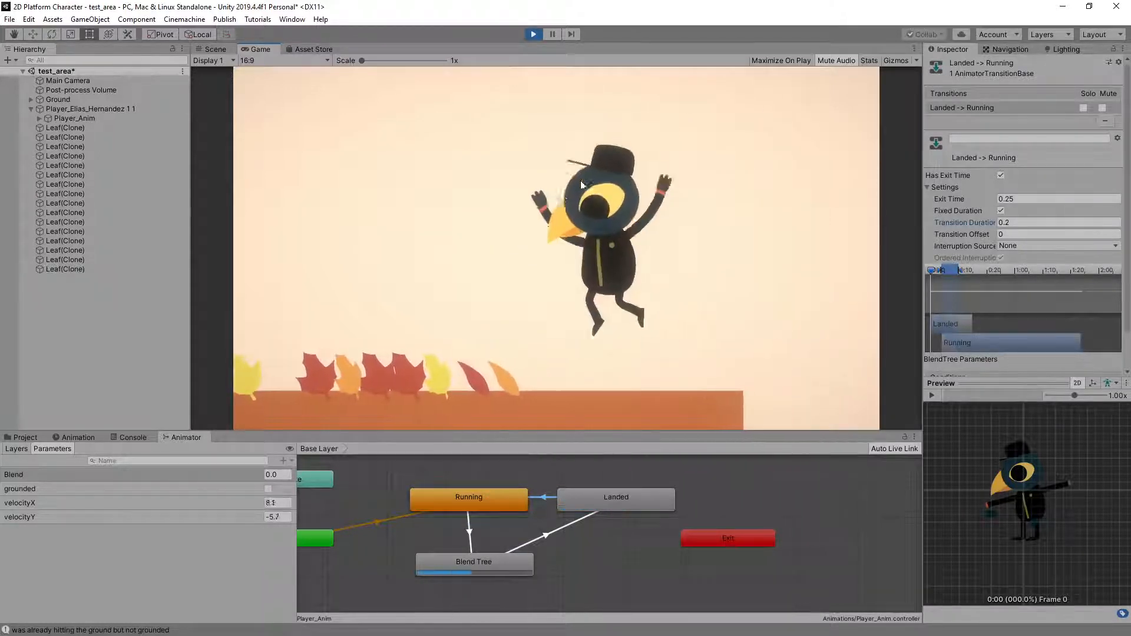
click(532, 35)
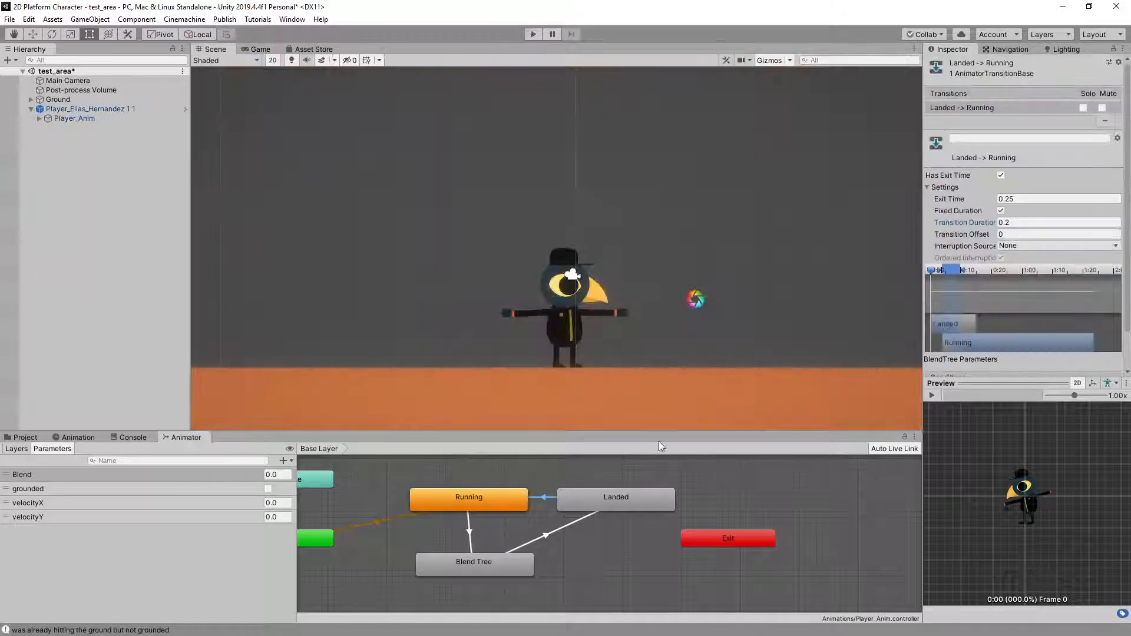
Delete the crow player character from the test_area scene
click(90, 110)
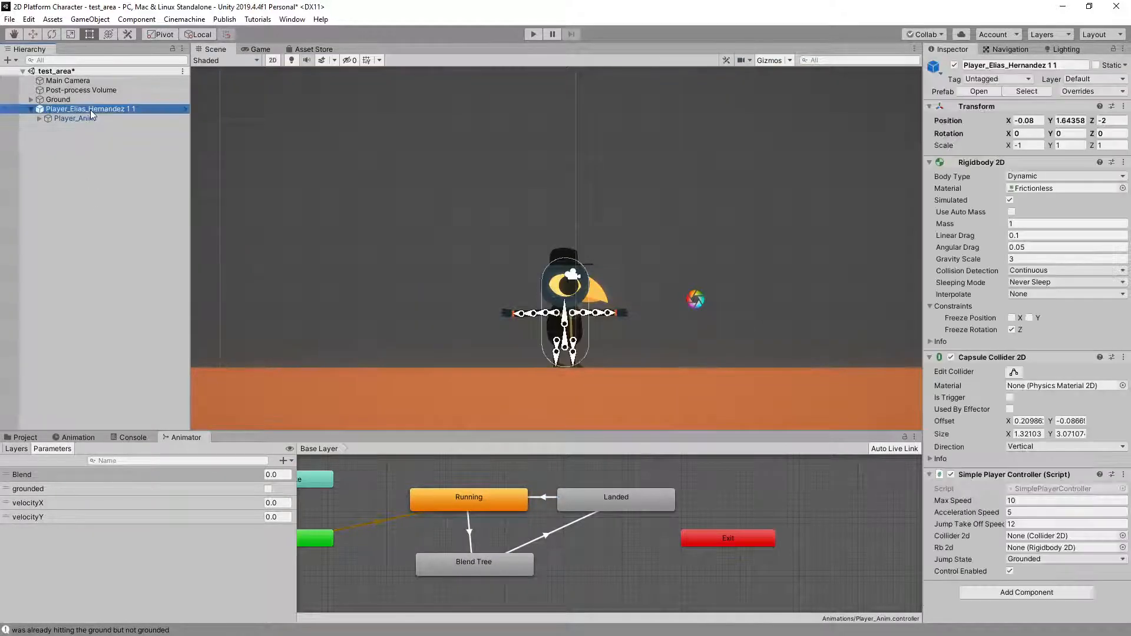
key(Delete)
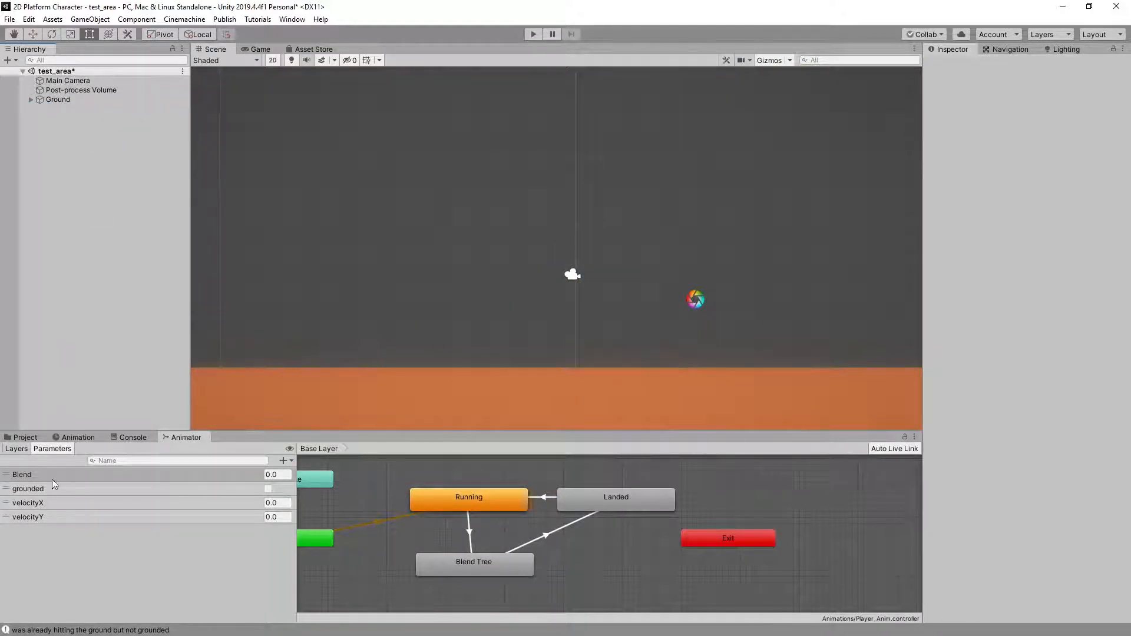
Bring the red cat student's HW07 package into the project's Assets folder for import, excluding Player.prefab from the imported items
click(18, 439)
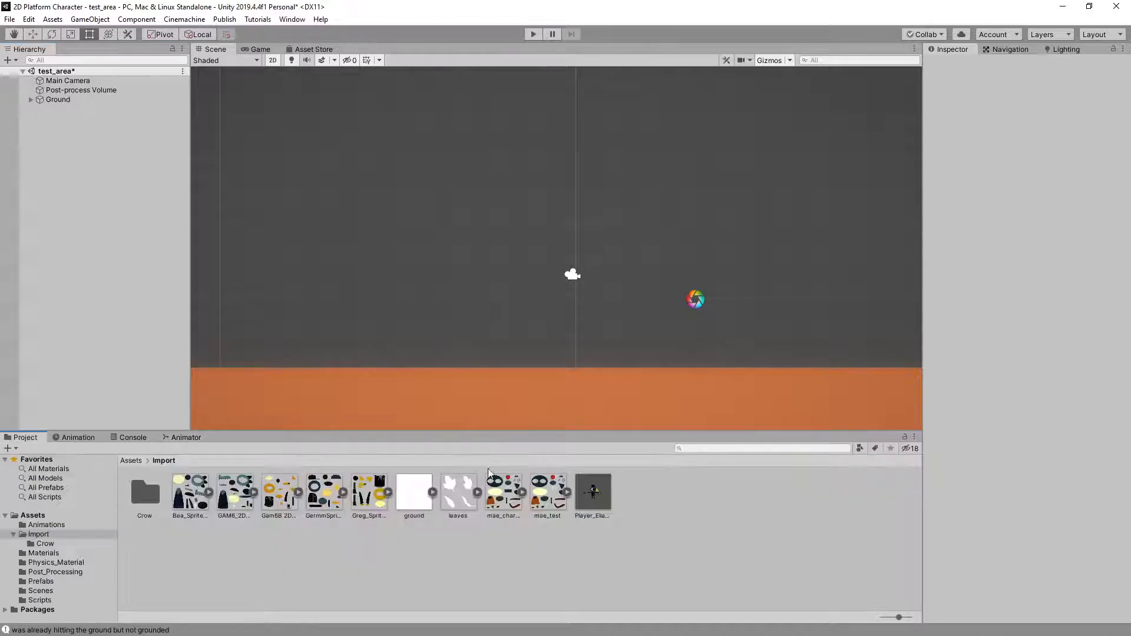
click(131, 461)
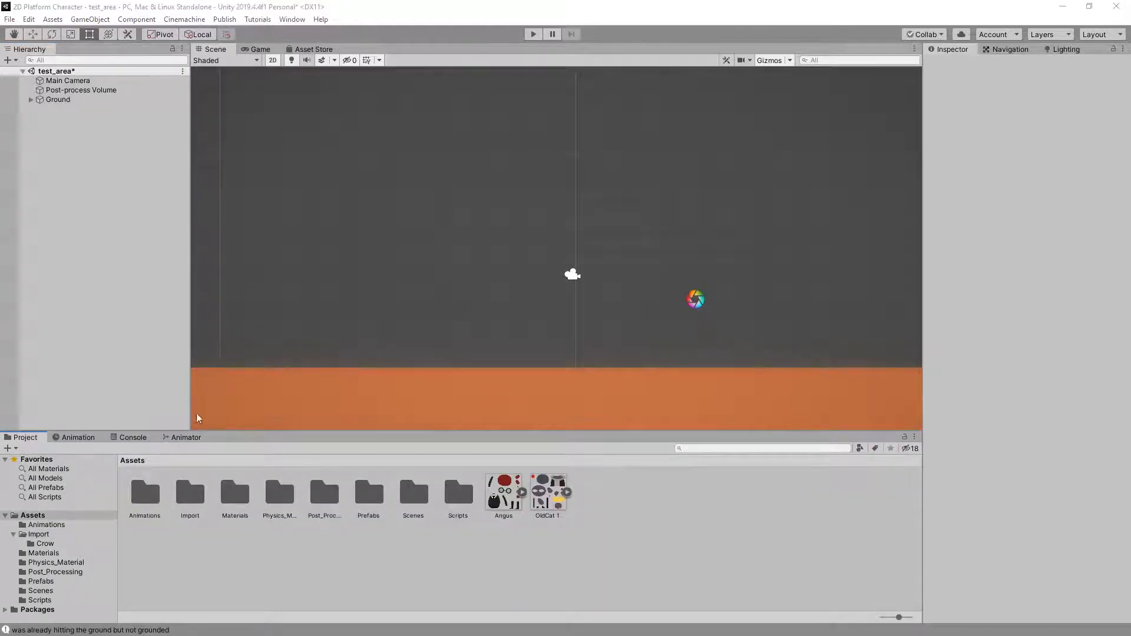
drag(196, 414, 715, 514)
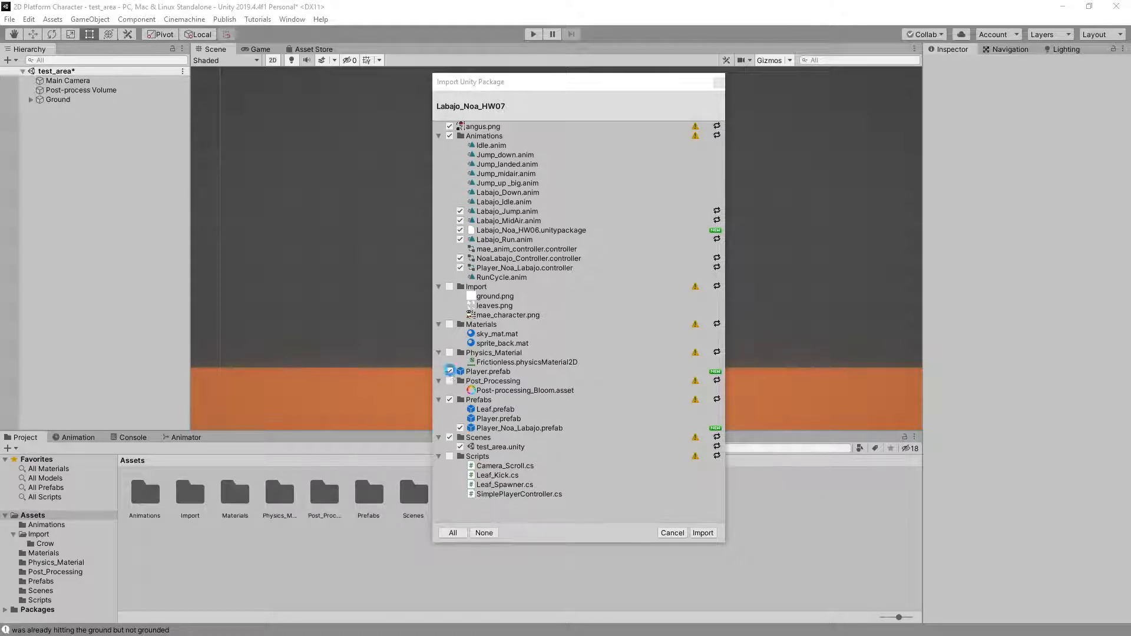
click(450, 371)
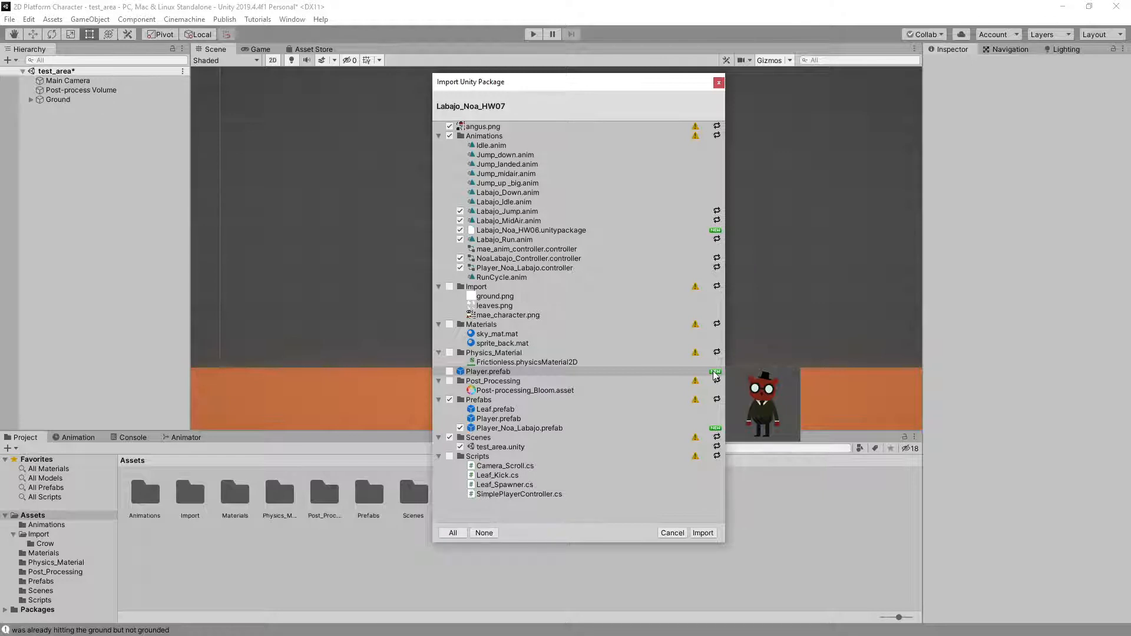
mouse_move(714, 375)
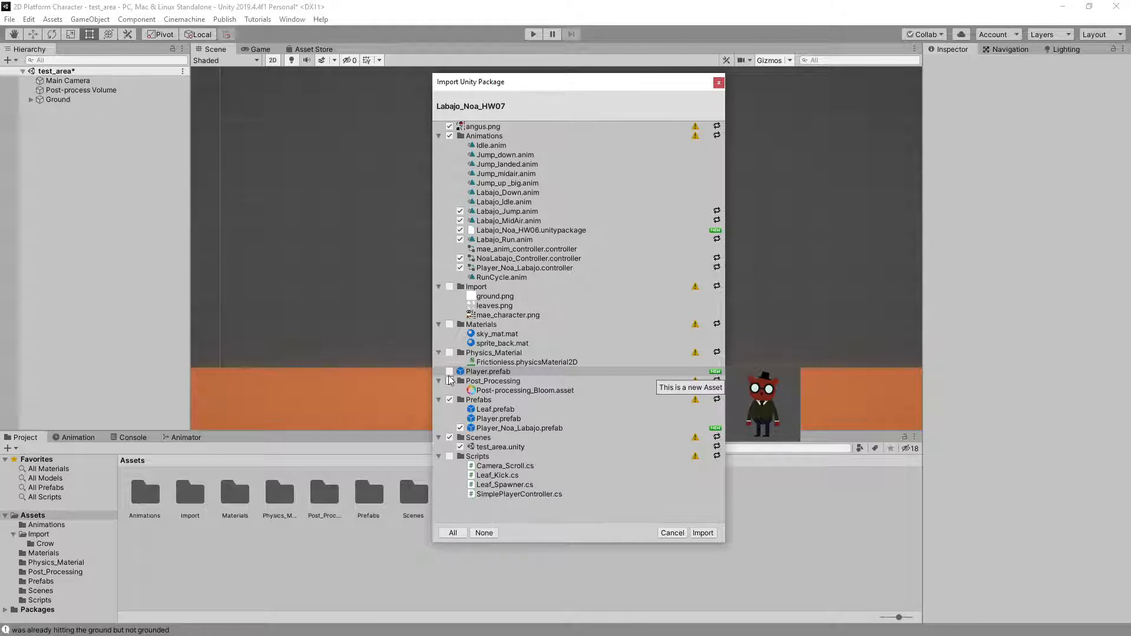
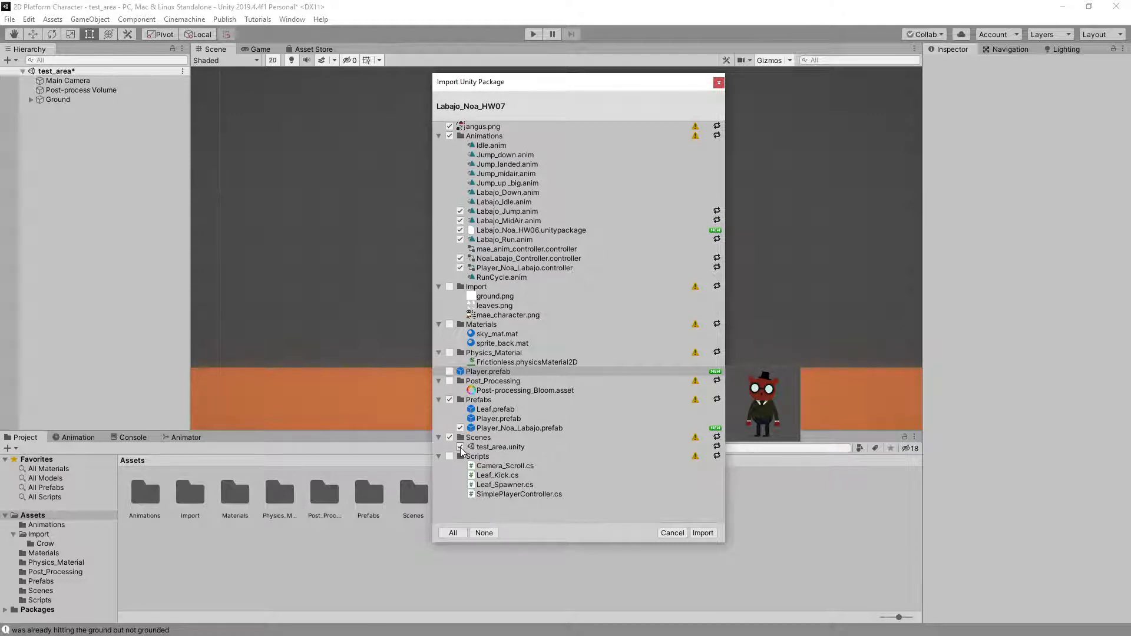
Import the red cat package without test_area.unity, and add the red cat's player prefab from Prefabs to the test_area scene
click(461, 447)
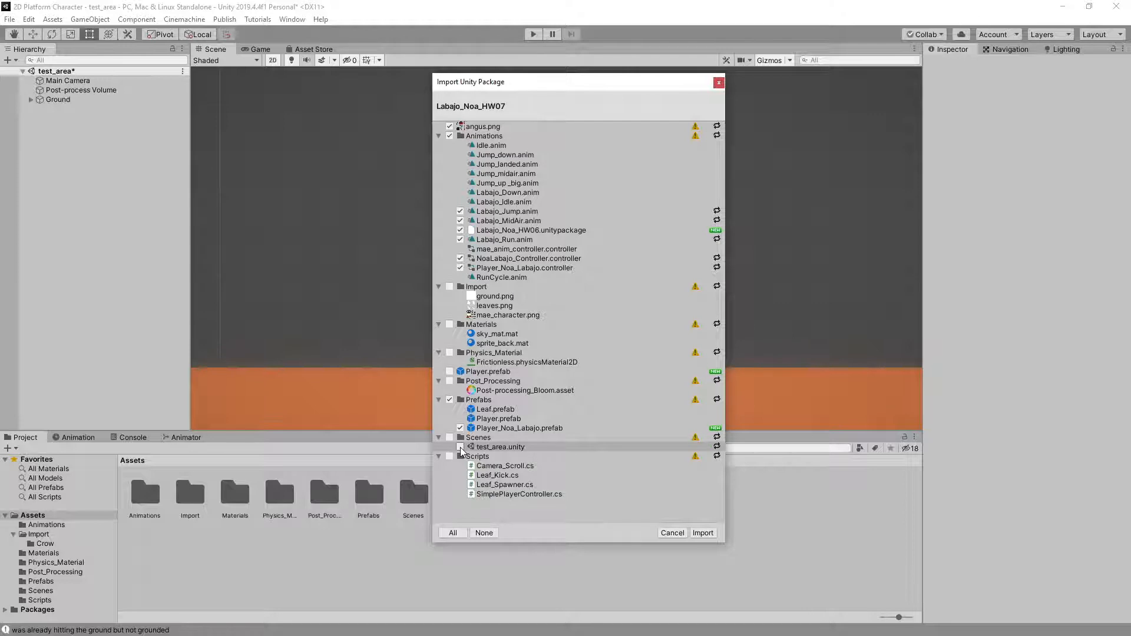
click(702, 533)
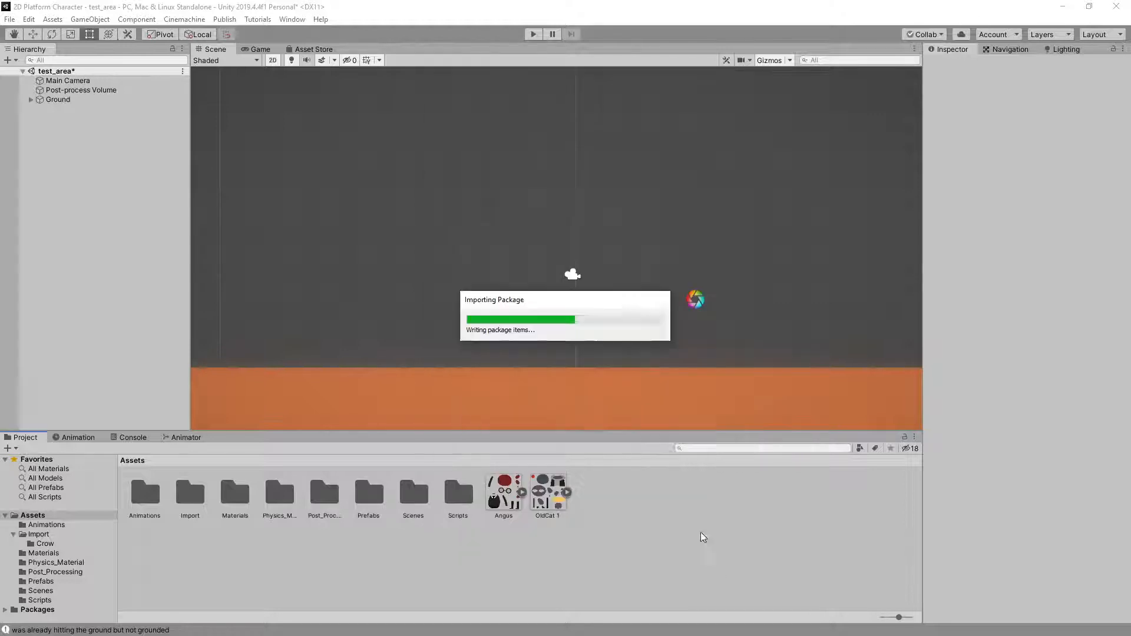
double_click(371, 492)
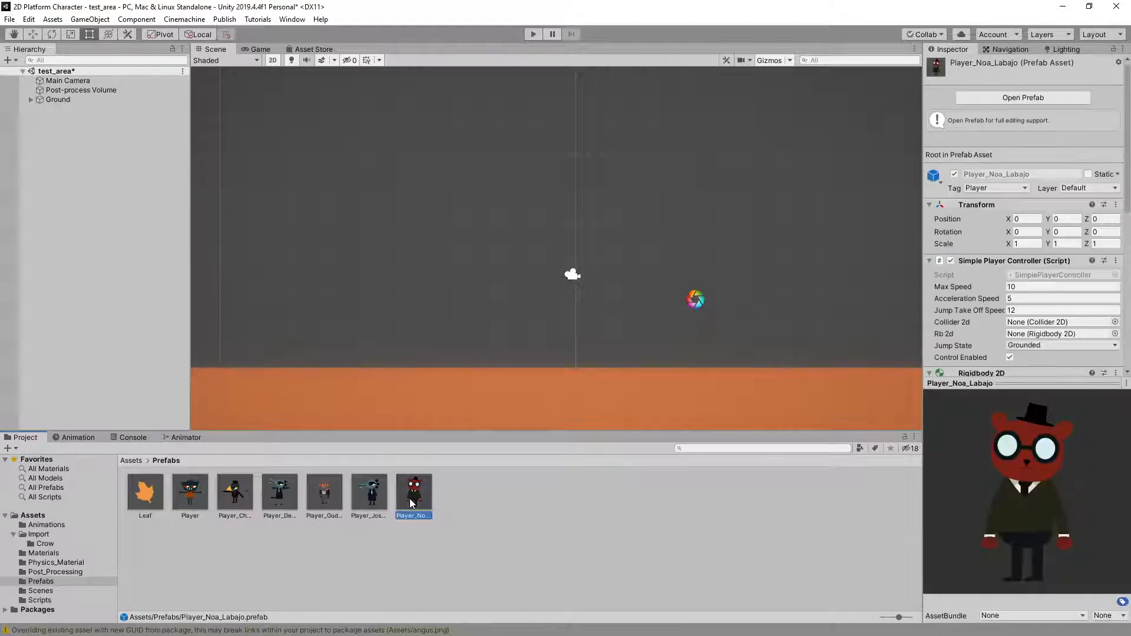
drag(408, 498, 83, 226)
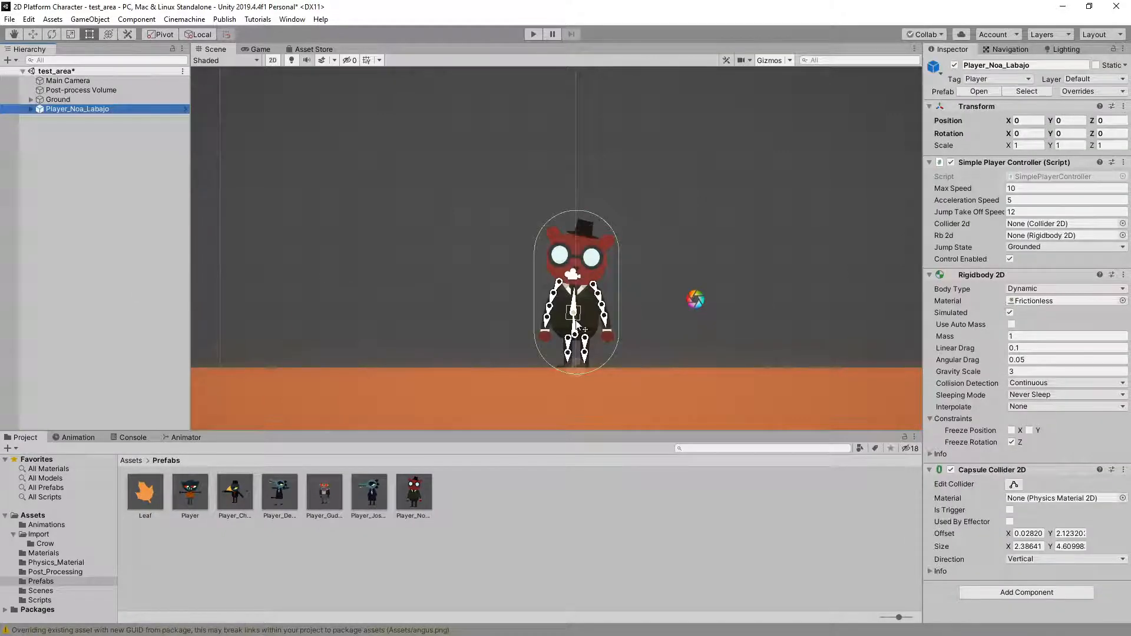
Play-test the red cat by moving it both ways and jumping, and stop play mode
click(532, 37)
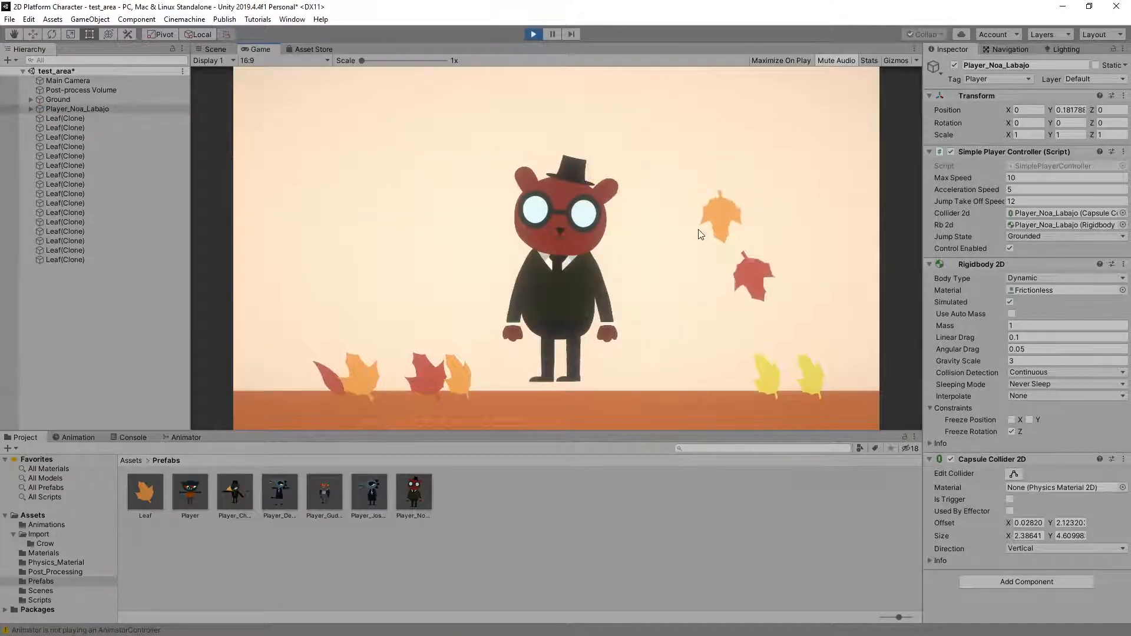
key(Left)
key(Right)
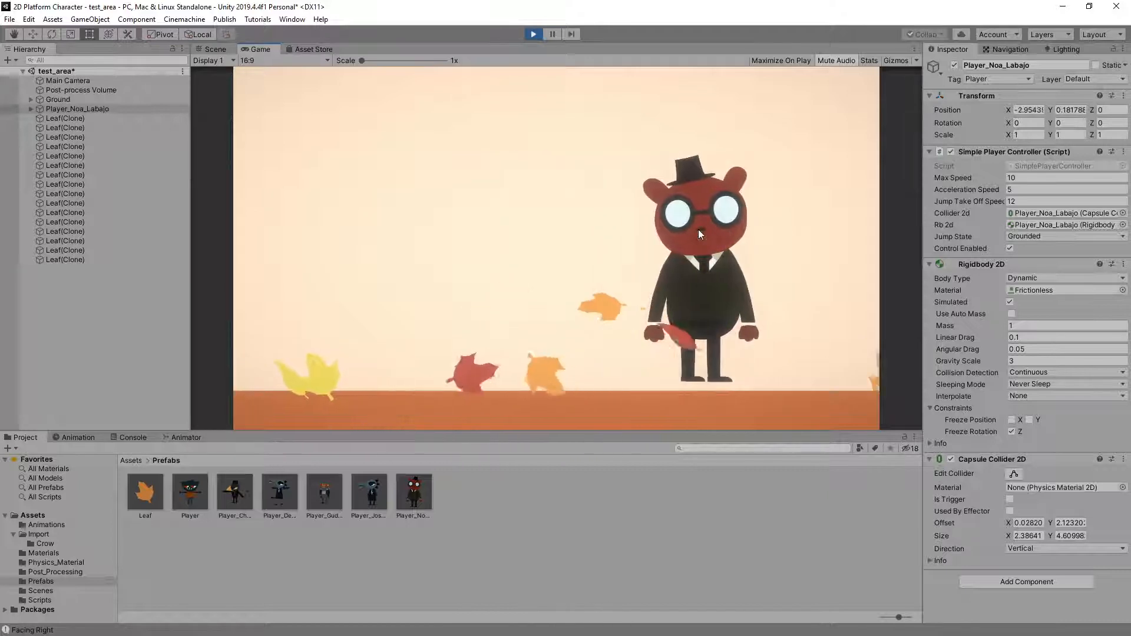
key(Left)
key(space)
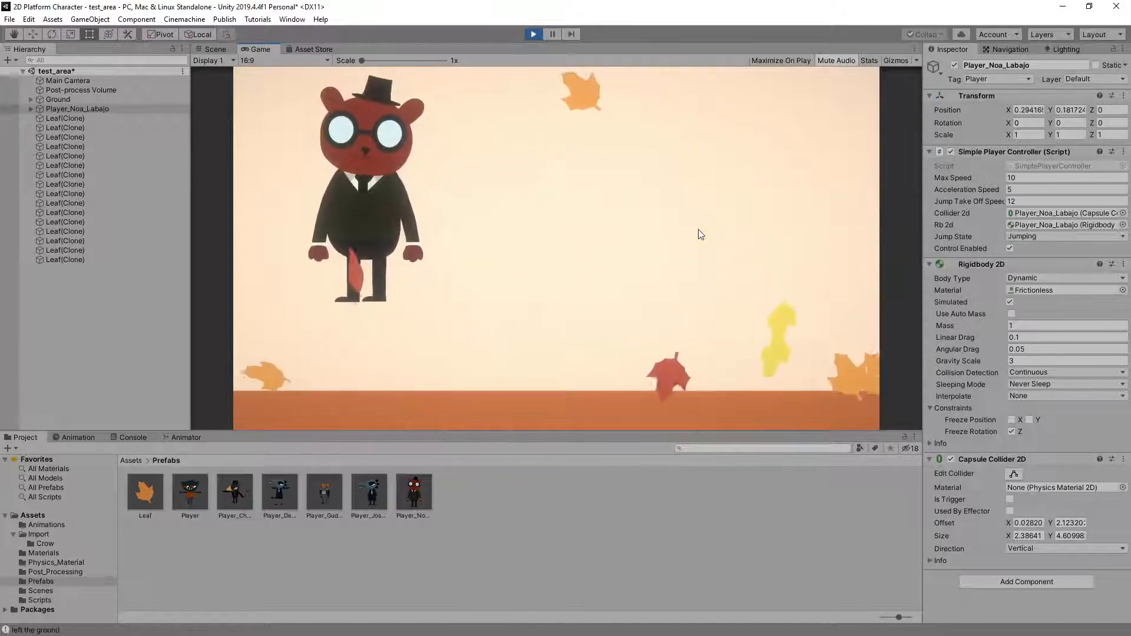
key(space)
key(Right)
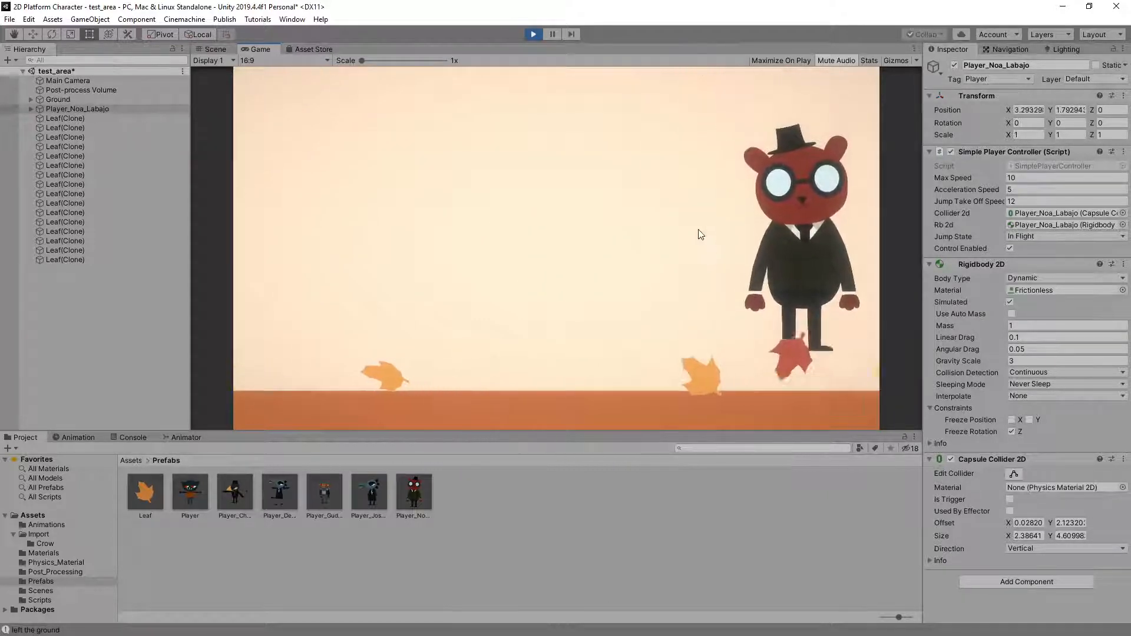
click(533, 34)
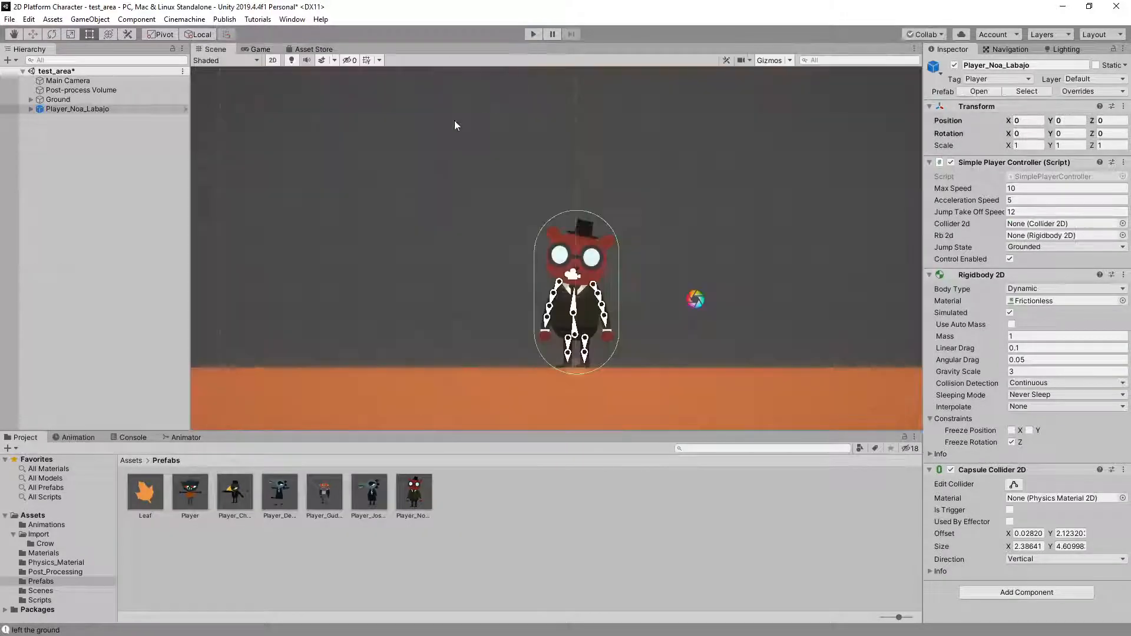
Assign the red cat student's own named controller to the Animator of the character's Player_Anim object
click(30, 109)
click(146, 109)
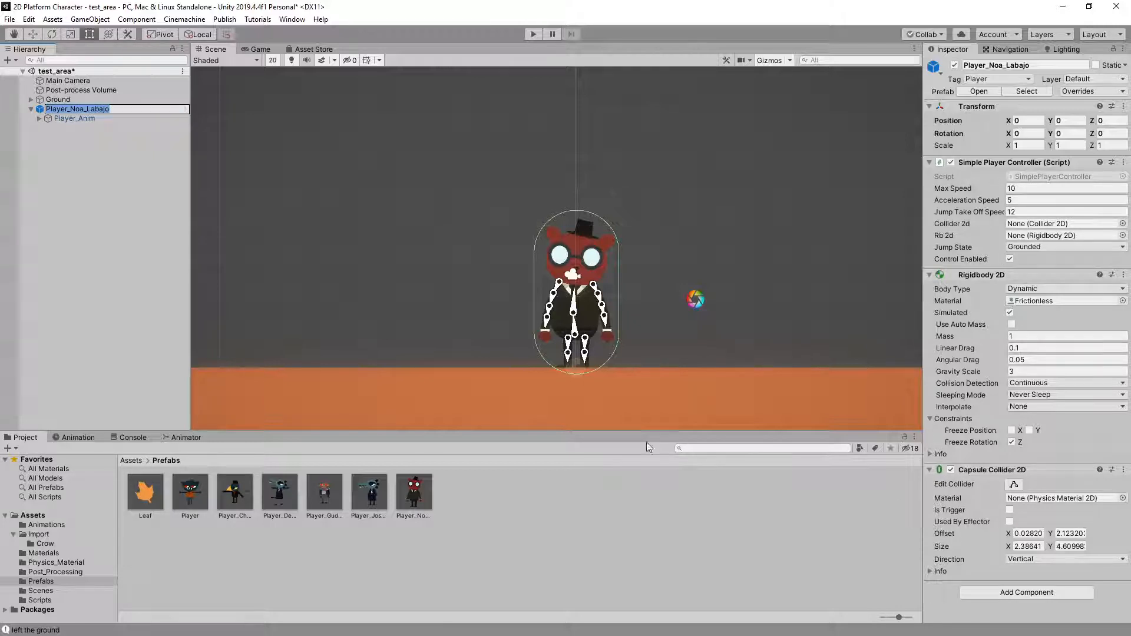
click(71, 116)
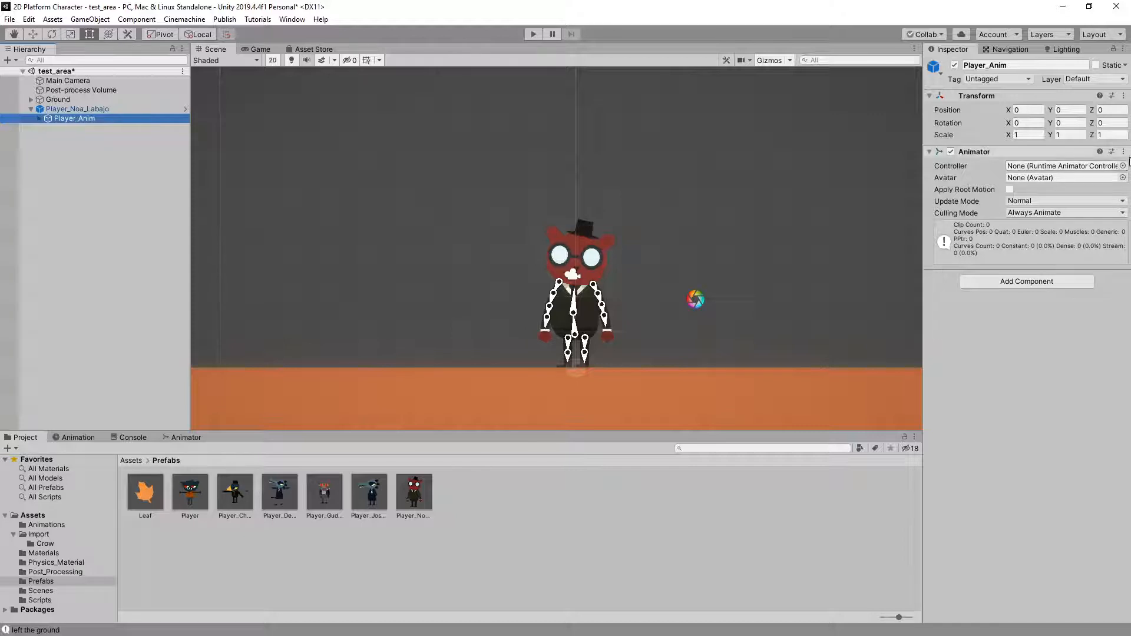
click(1123, 165)
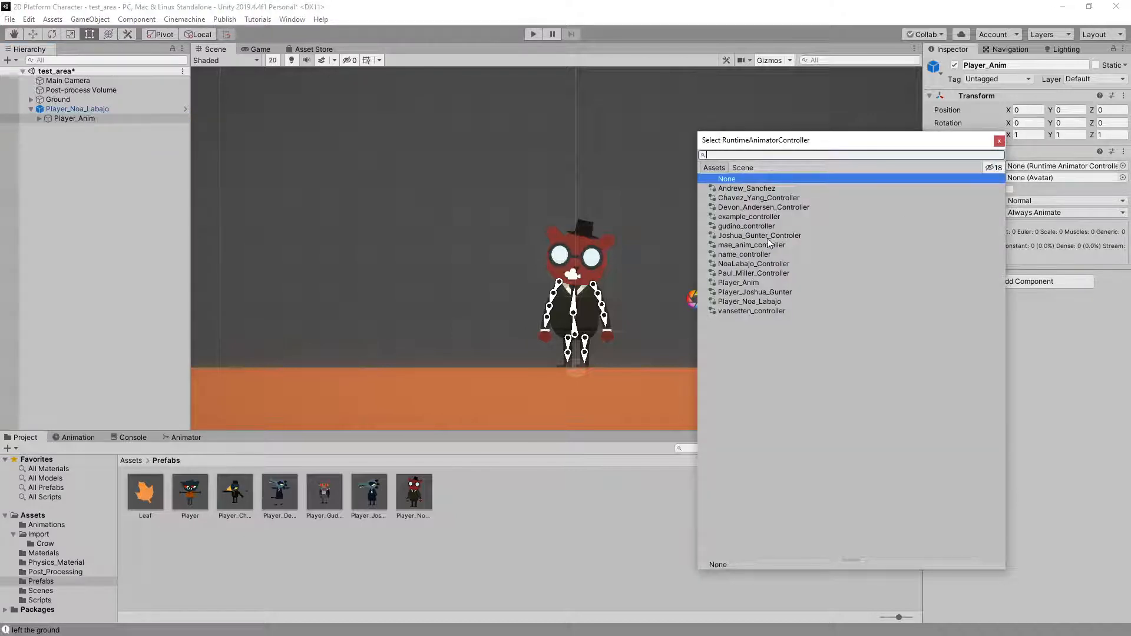
click(762, 262)
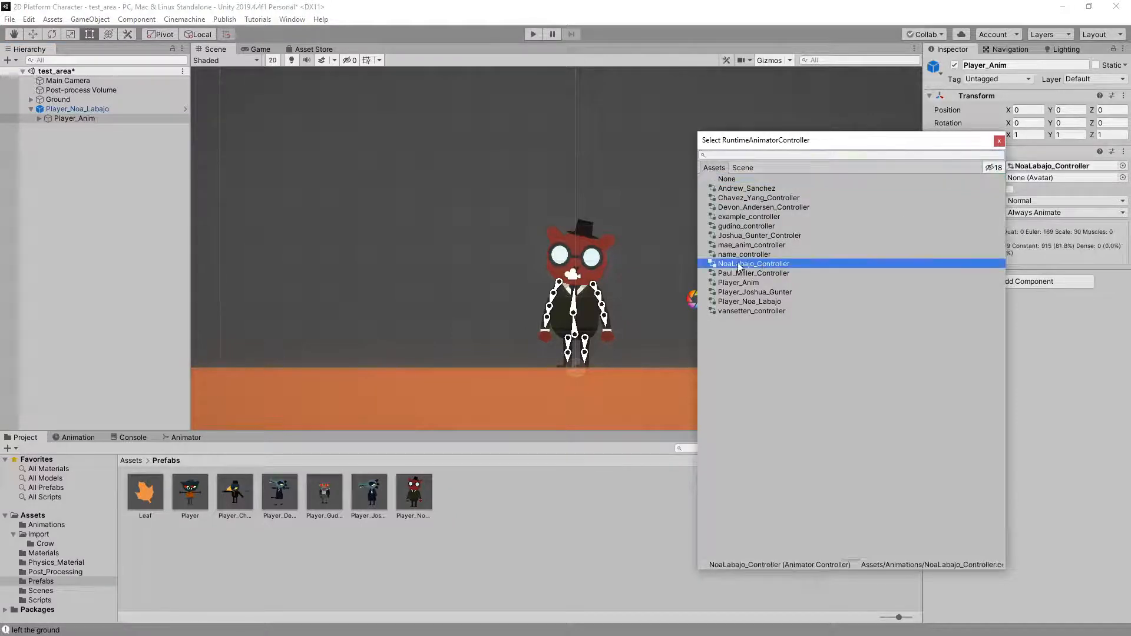
click(999, 141)
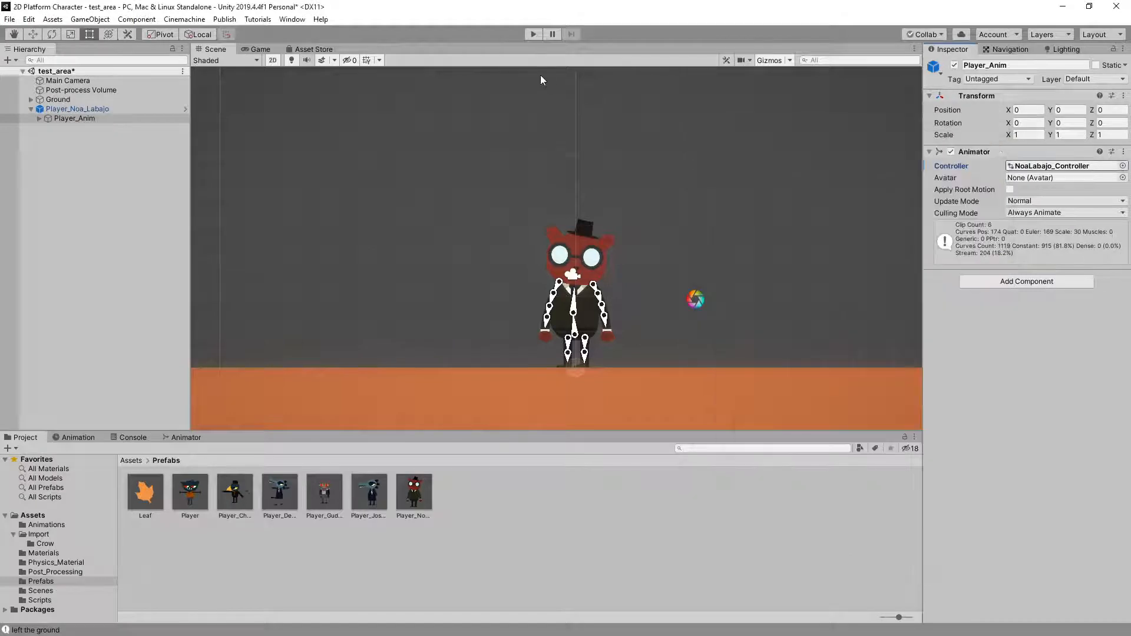
Start play mode and test the red cat's idle and running animations in both directions
click(533, 35)
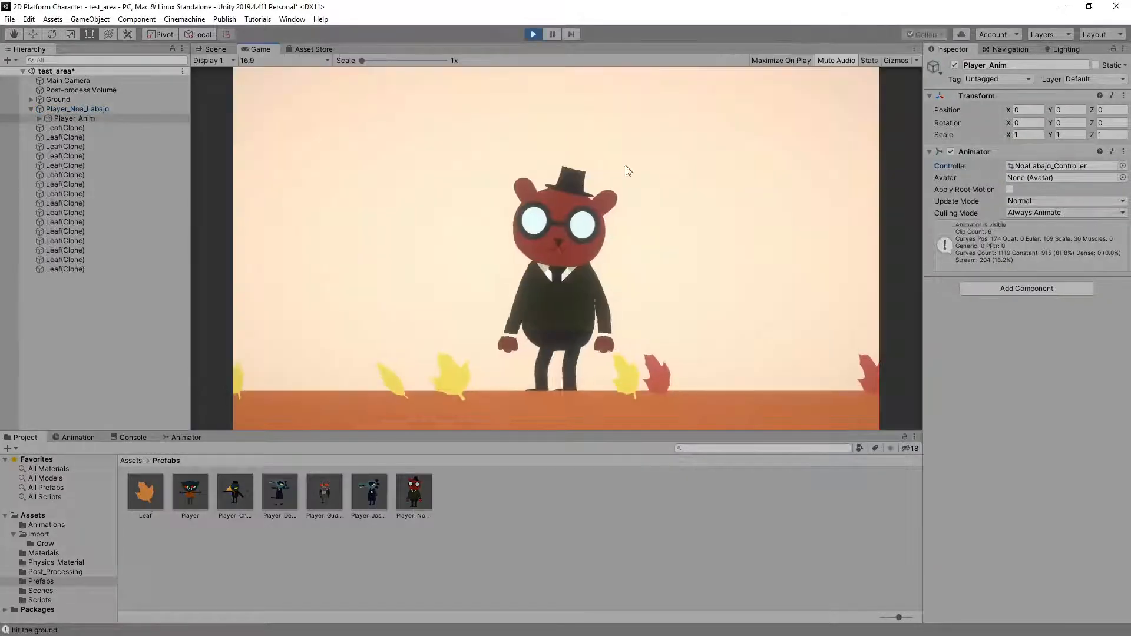
key(a)
key(d)
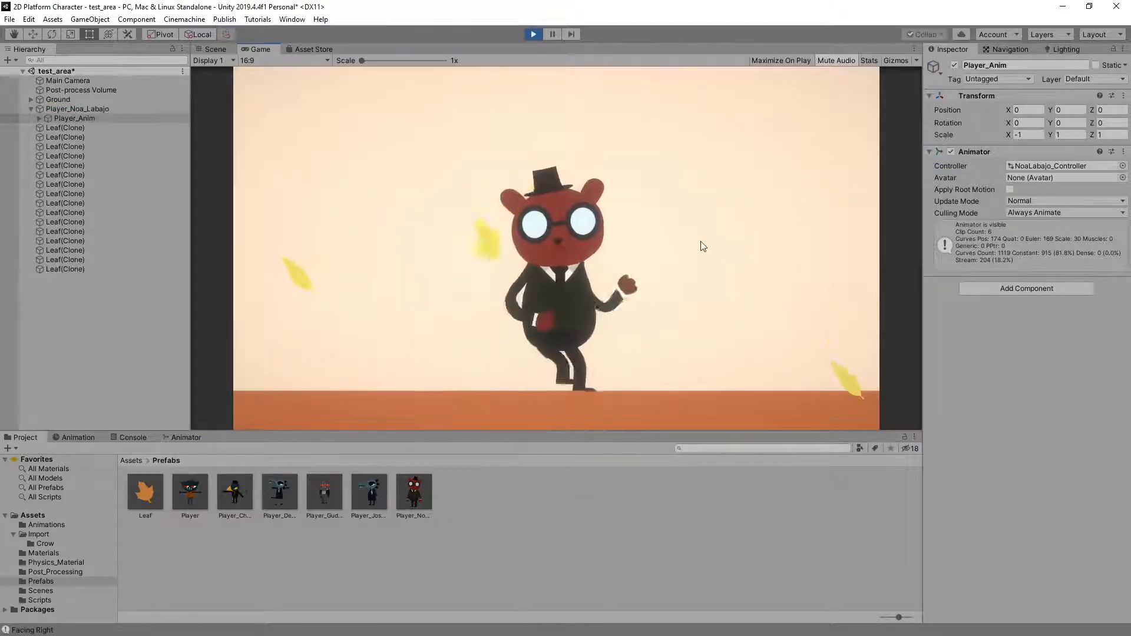
key(a)
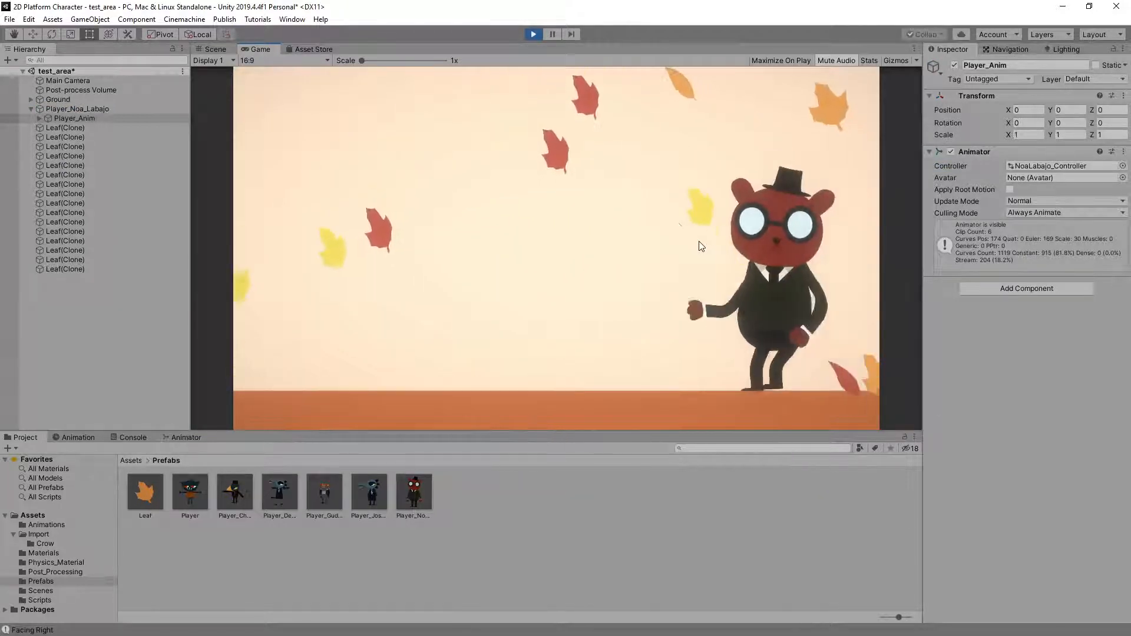
key(d)
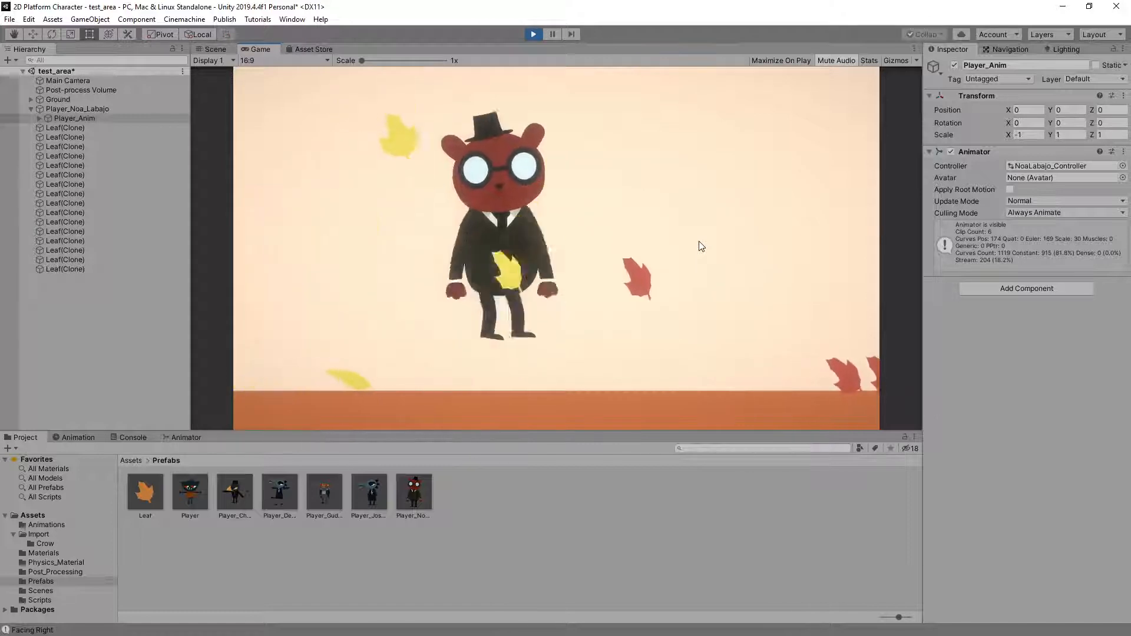
Test the red cat's jump, mid-air and landing animations with repeated jumps while running in both directions
key(space)
key(a)
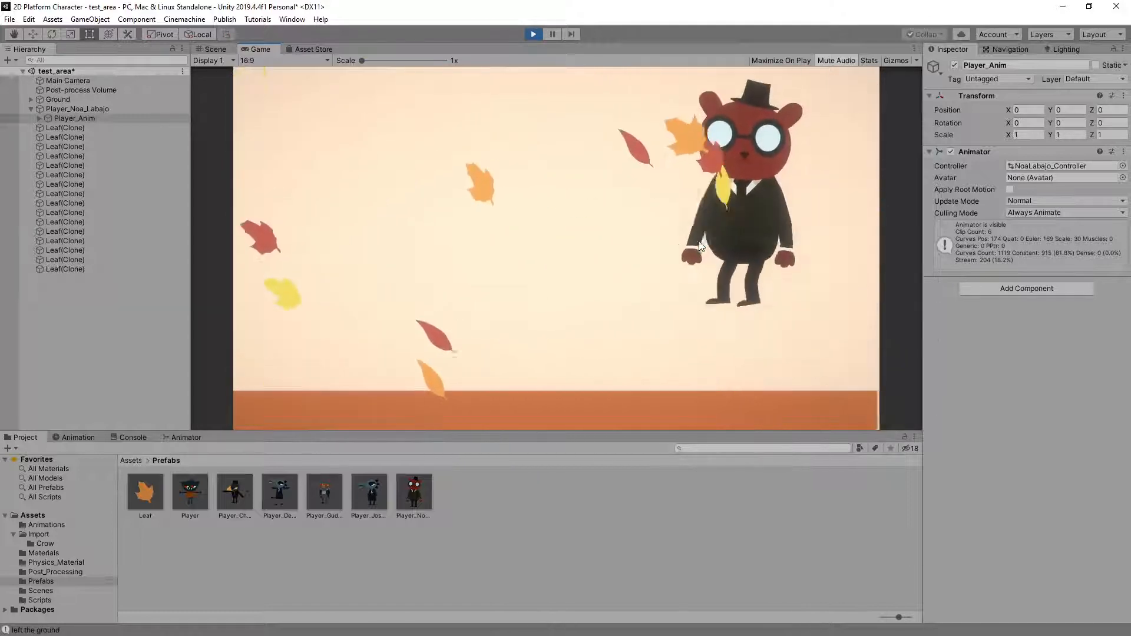
key(space)
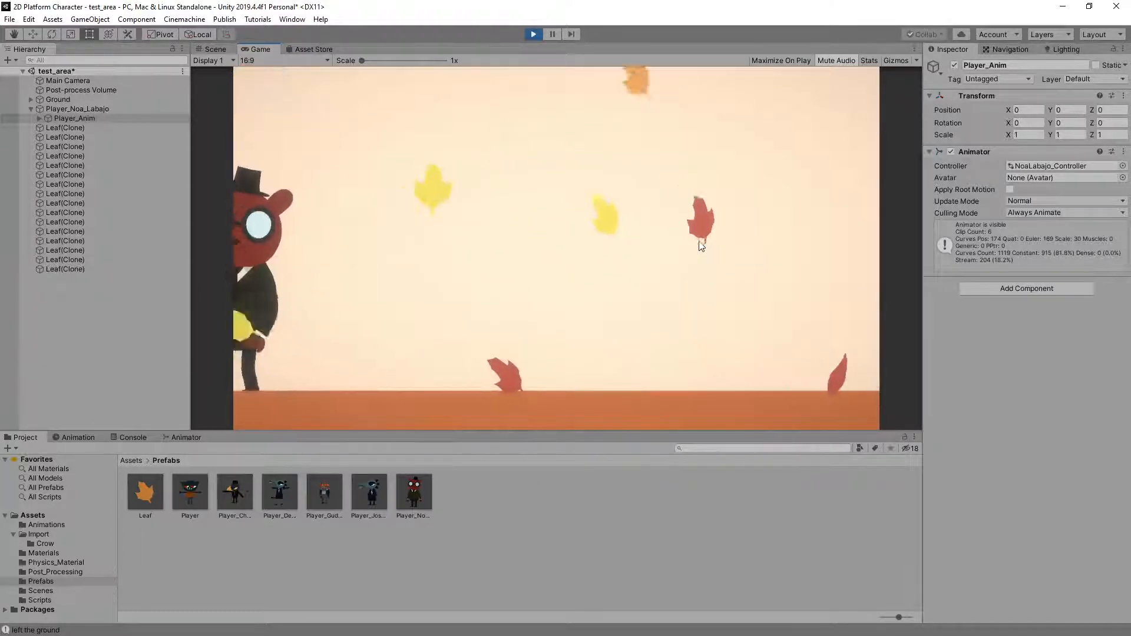
key(d)
key(space)
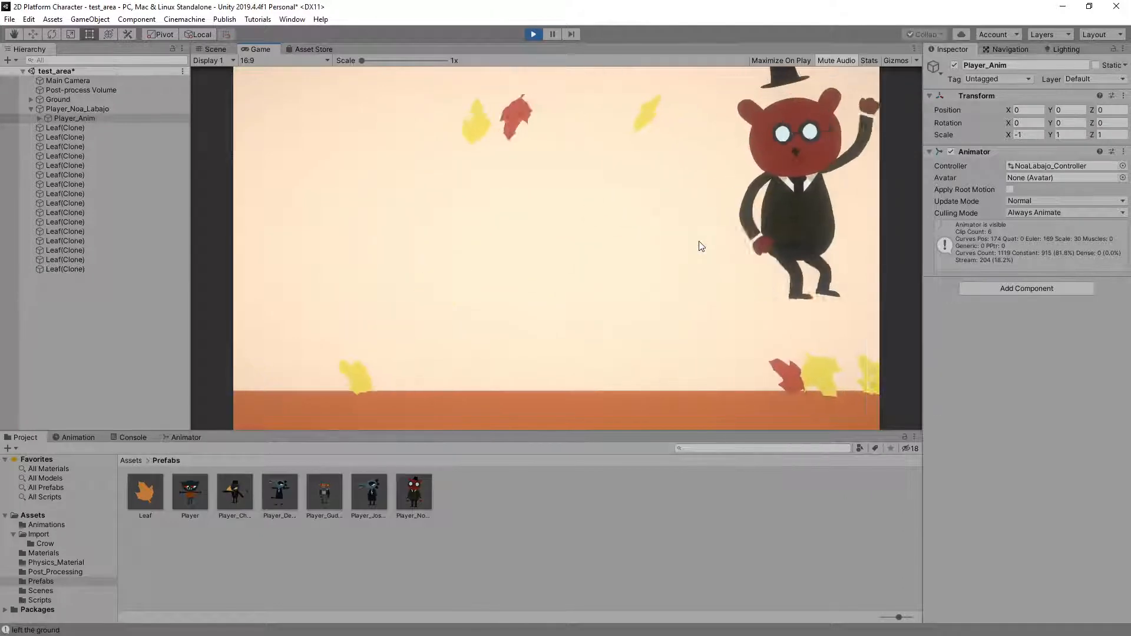
key(a)
key(space)
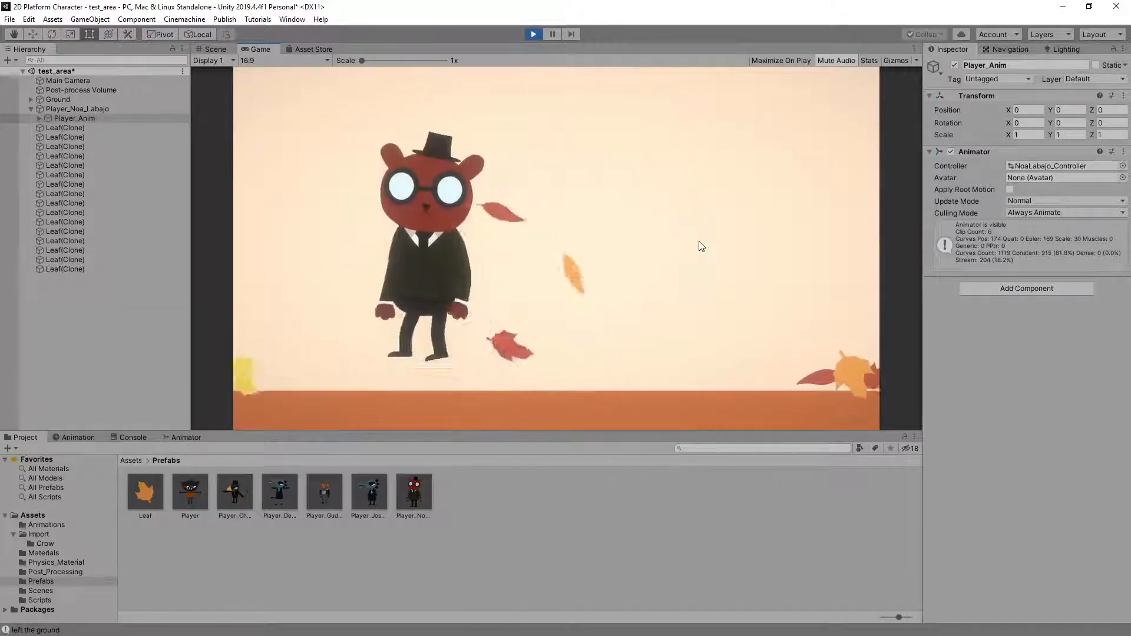
key(space)
key(d)
key(space)
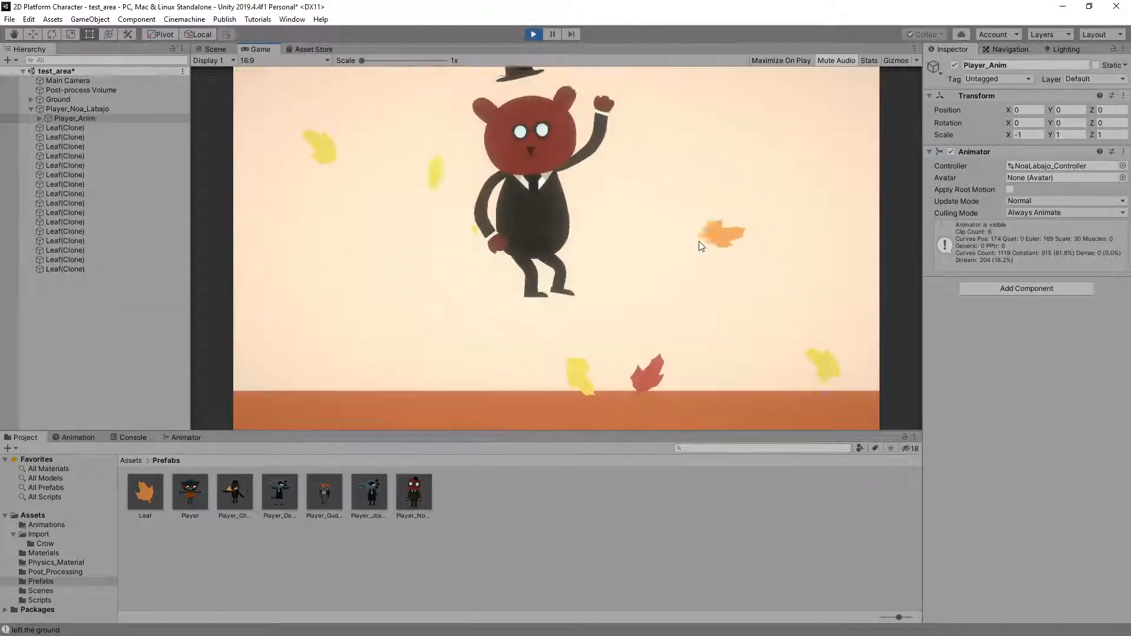
key(a)
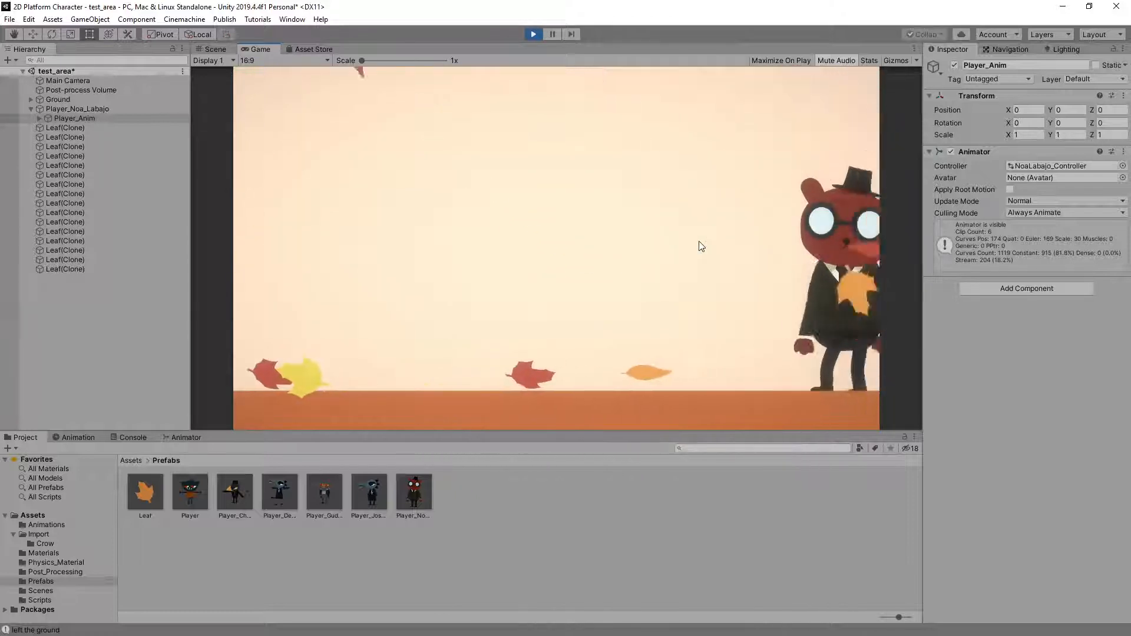
key(space)
key(space)
key(d)
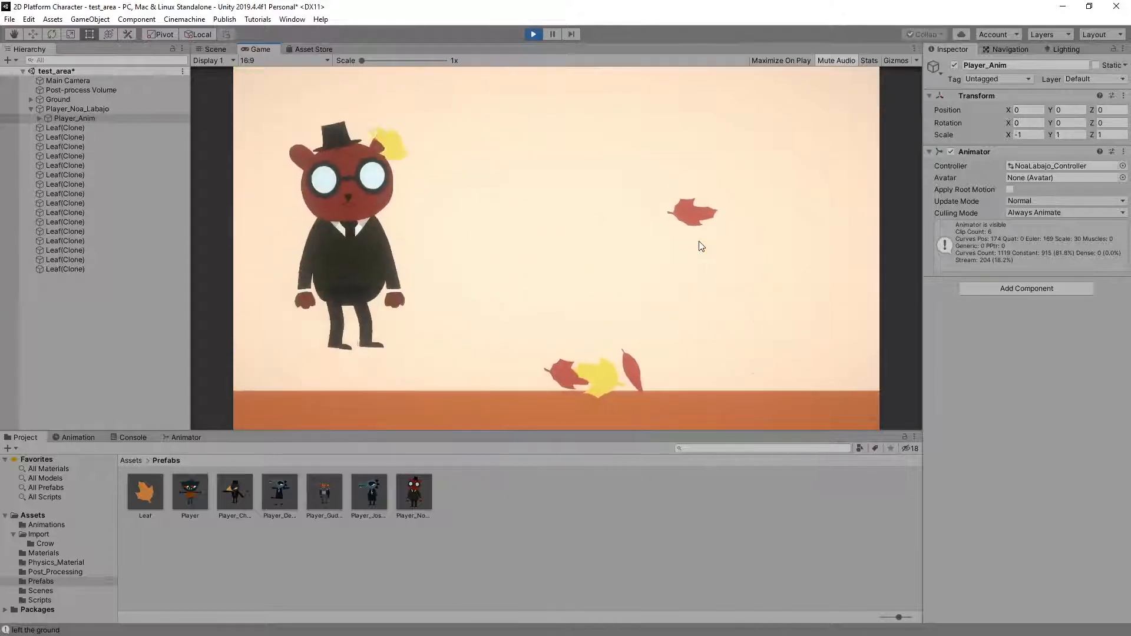
key(space)
Check the red cat's direction changes while running on the ground, and its jumps at the end of the run
key(Left)
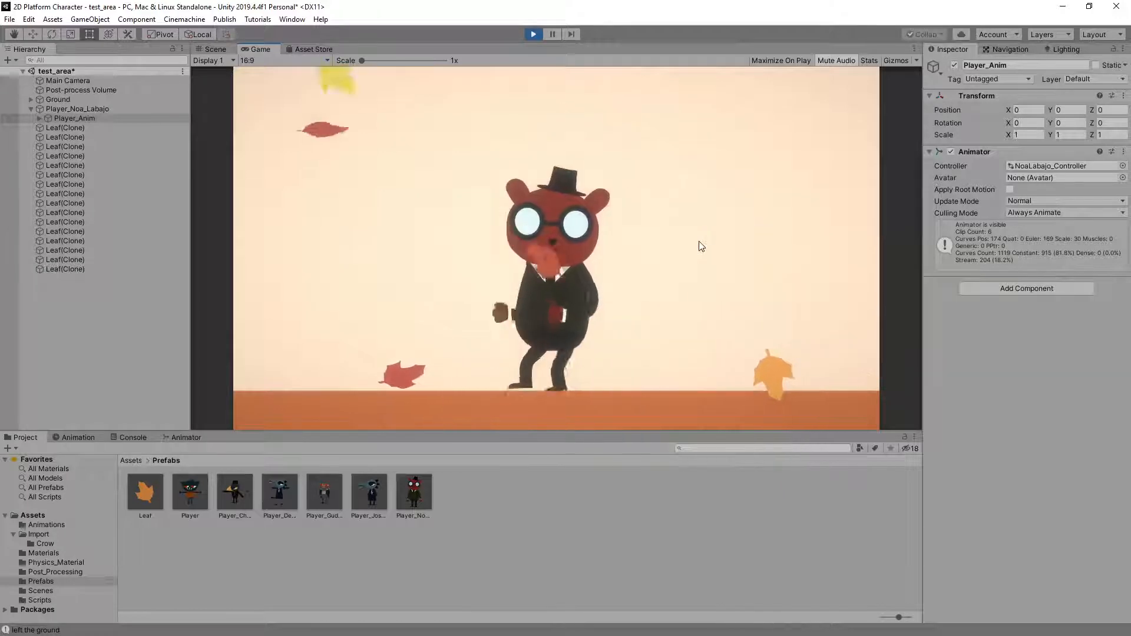
key(Right)
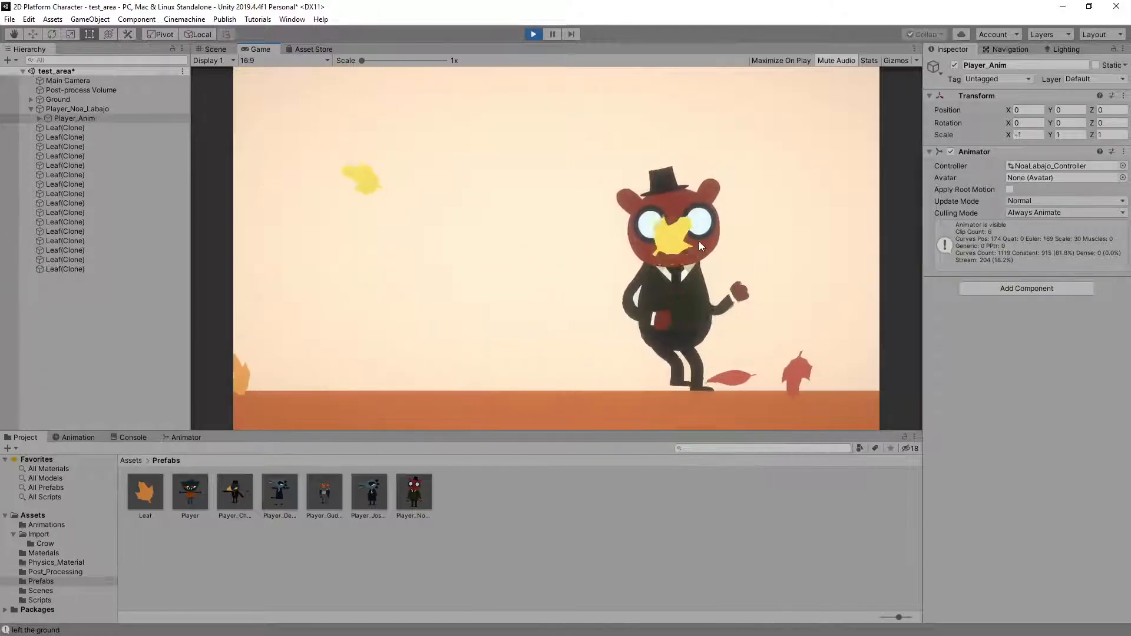
key(Left)
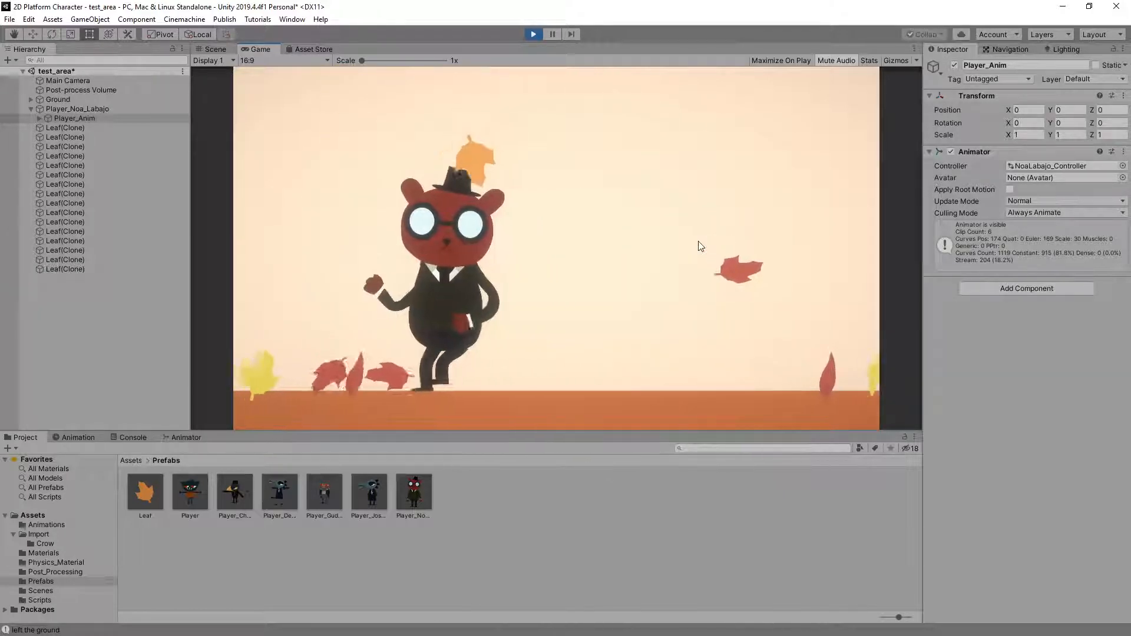
key(Right)
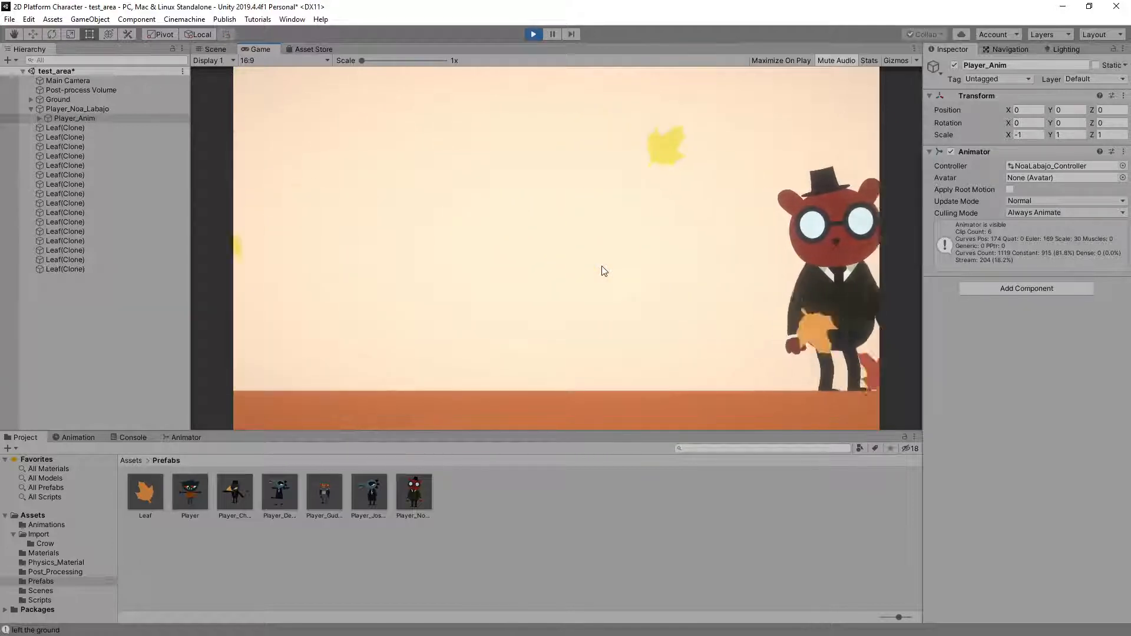
key(Left)
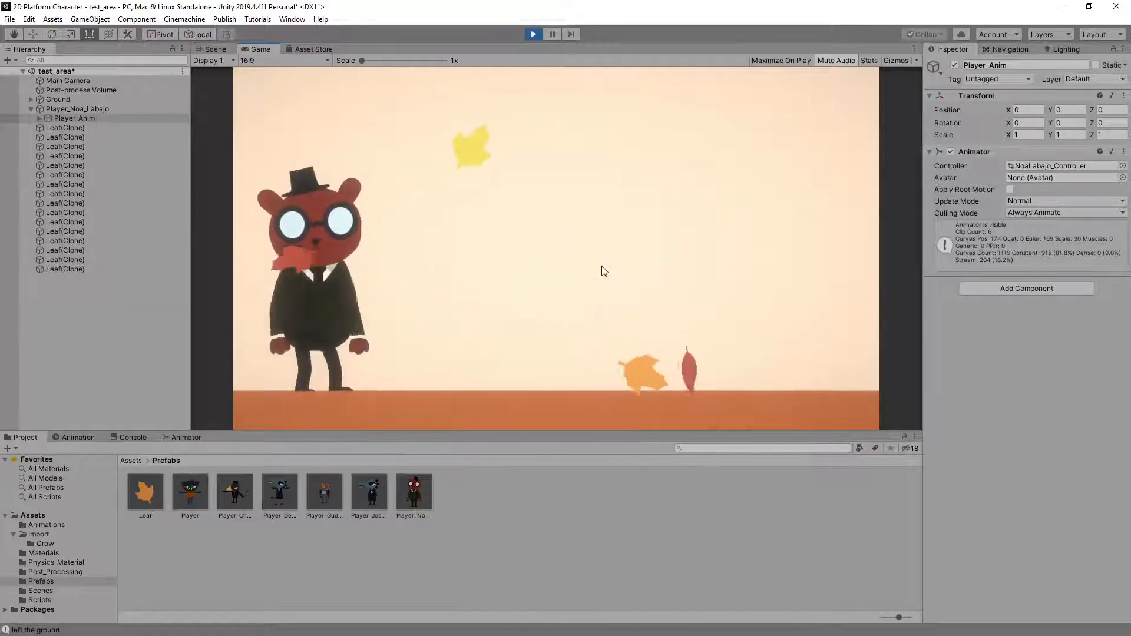
key(Right)
key(space)
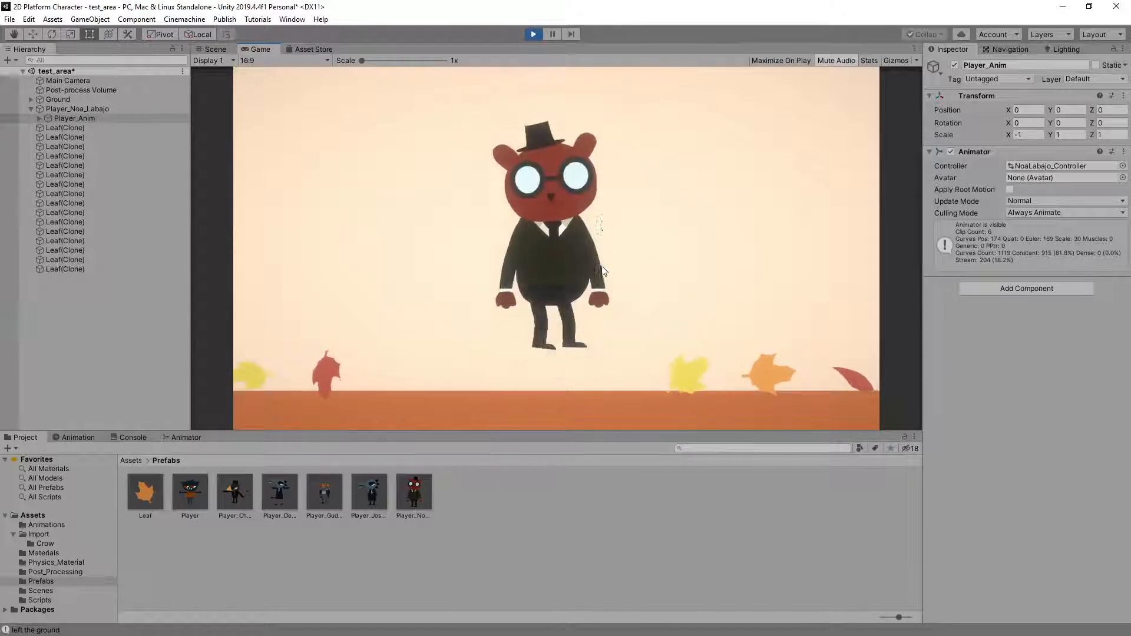
key(space)
key(space)
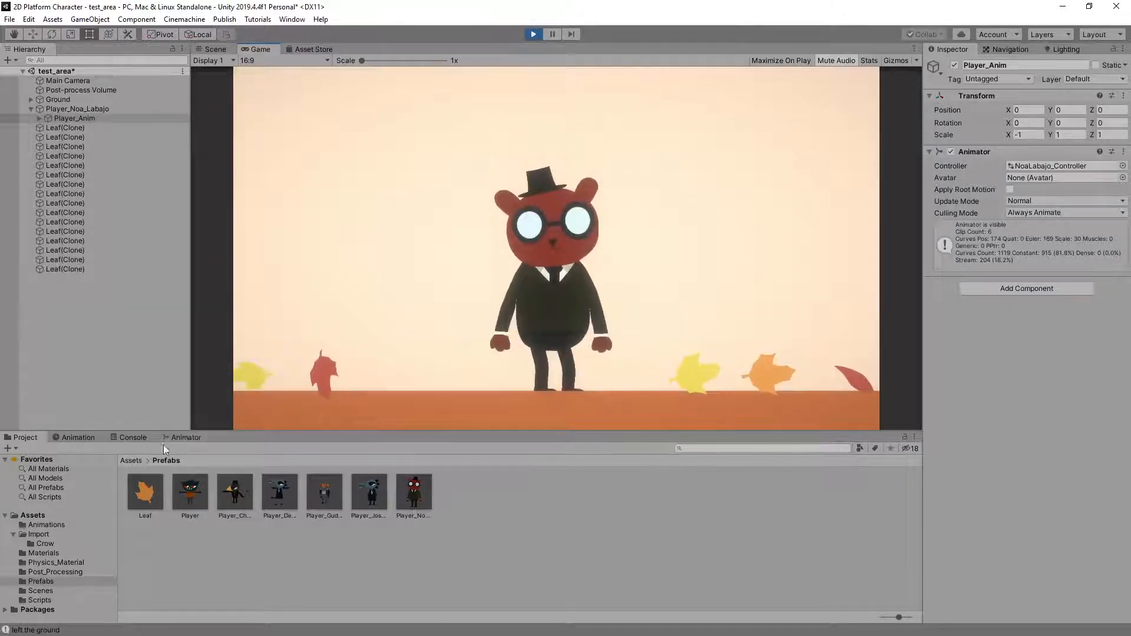
Open the Motion Tree in Player_Anim's animator and examine its velocityX blending while running the red cat in both directions
click(131, 460)
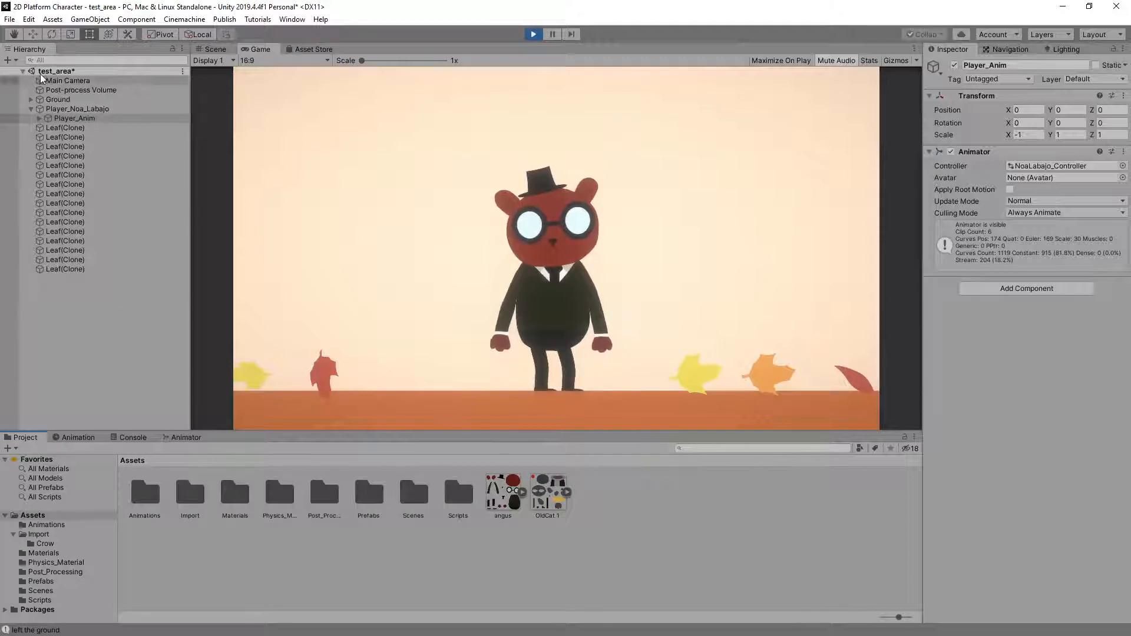
click(72, 118)
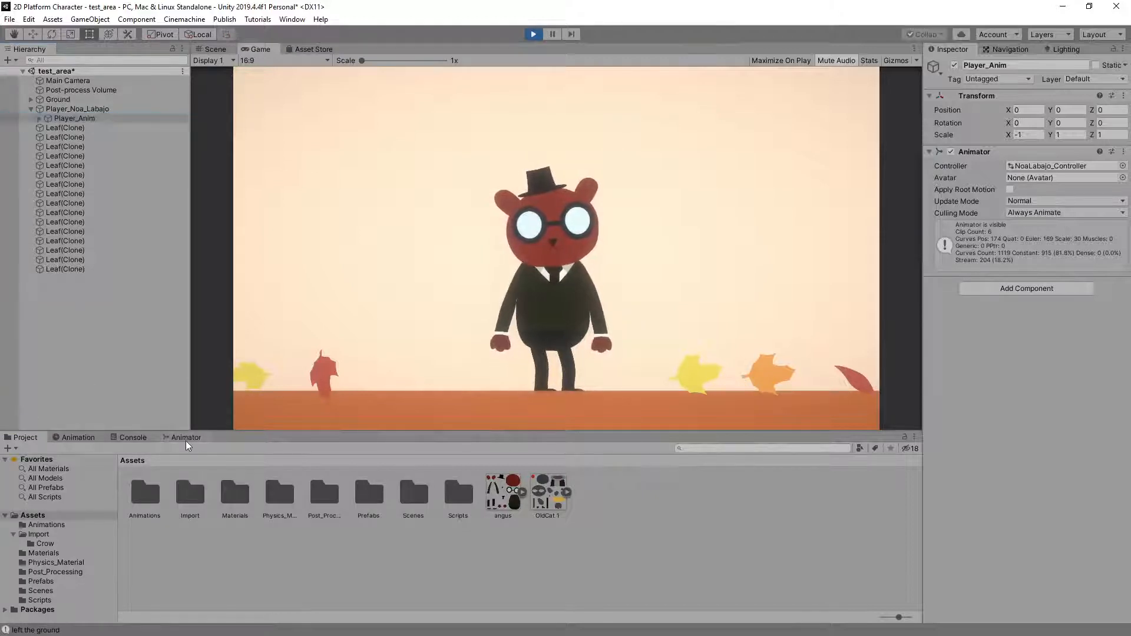
click(186, 437)
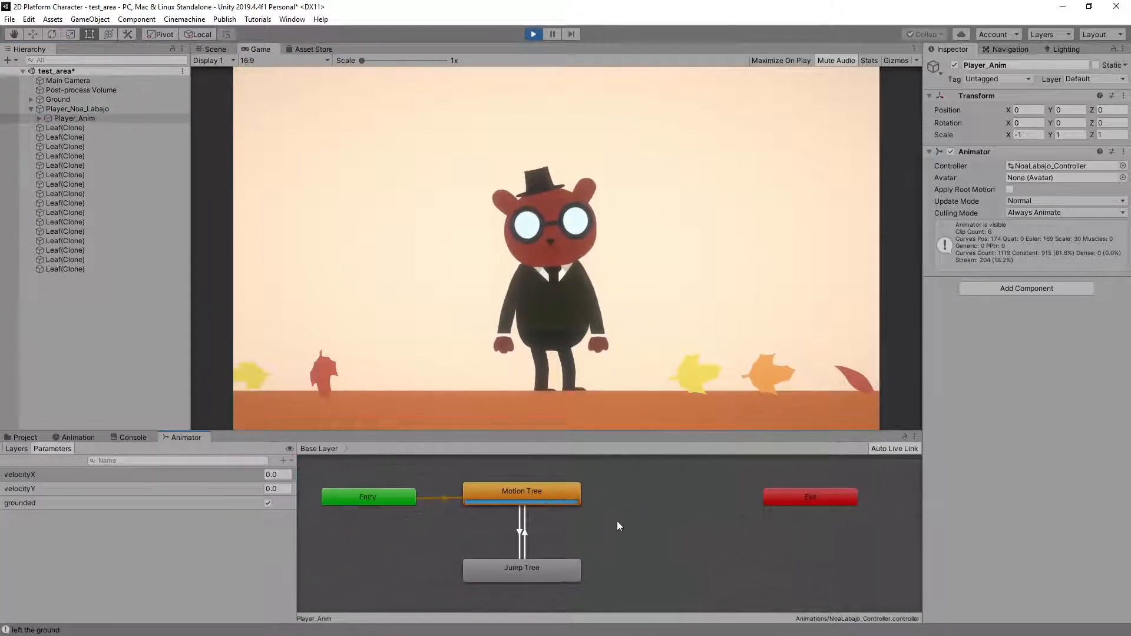
double_click(543, 493)
key(Right)
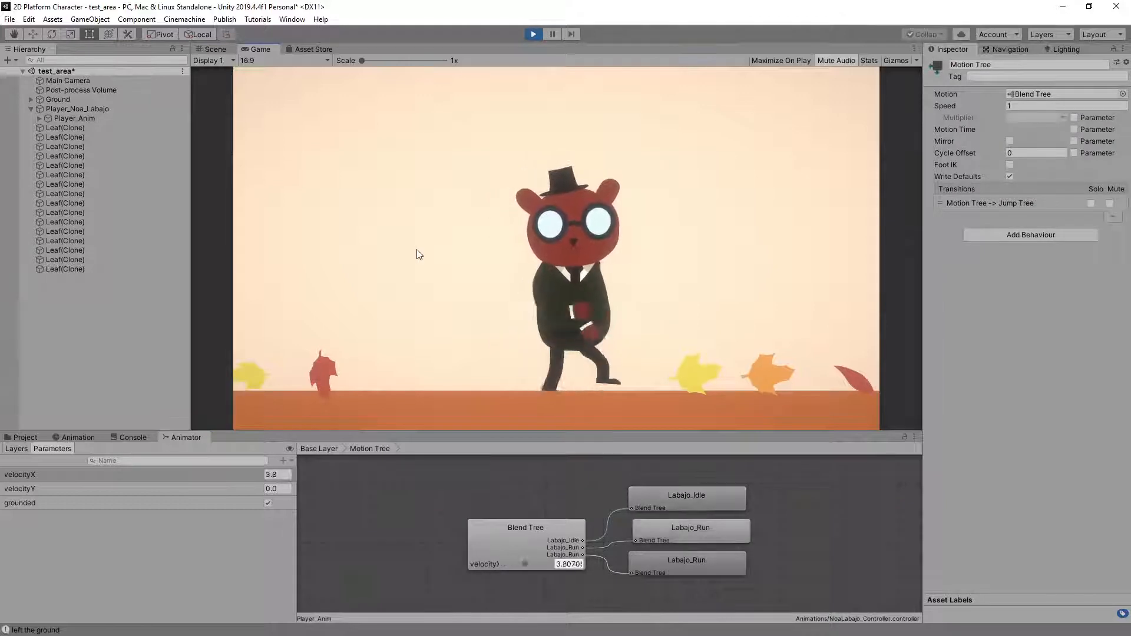
key(Left)
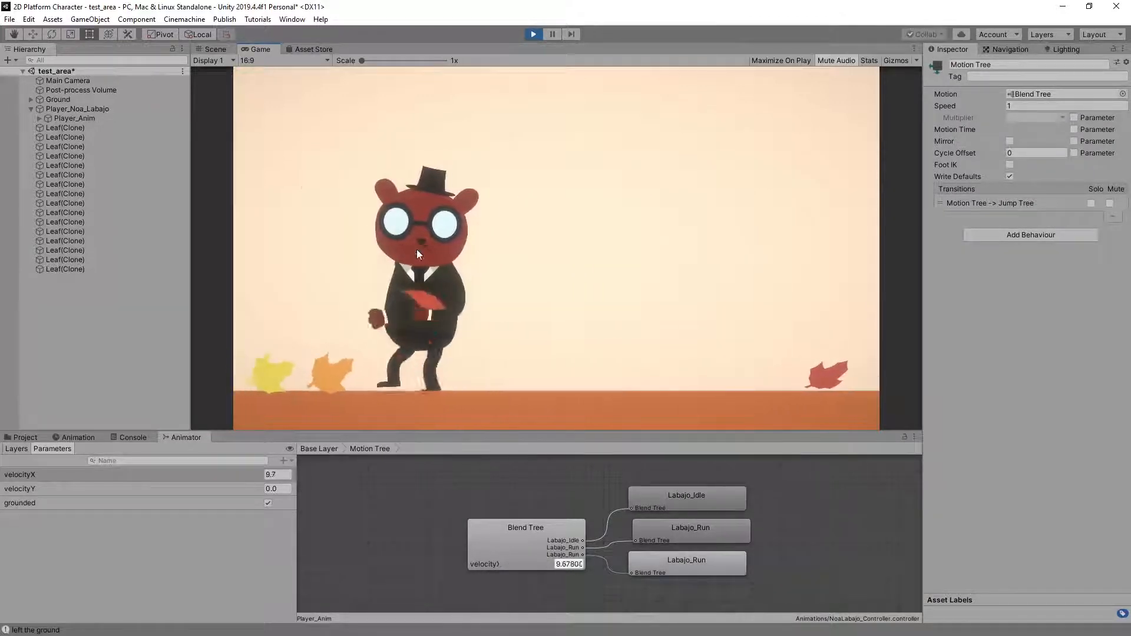
key(Right)
key(Left)
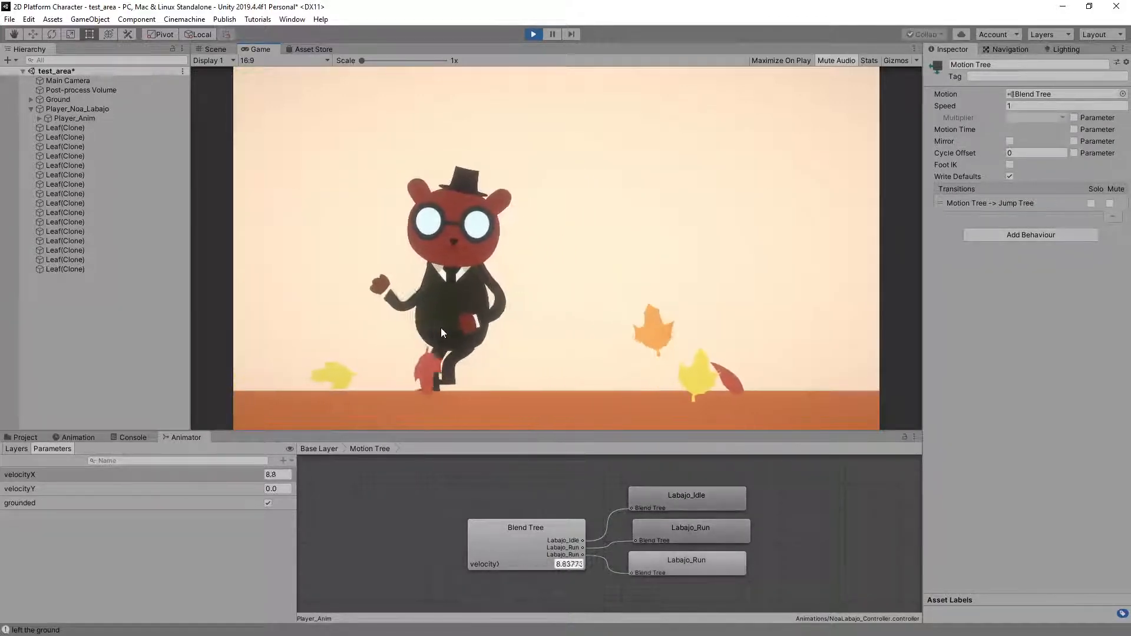
Set the speed of both run motions in the Motion Tree's blend tree to 4
click(677, 561)
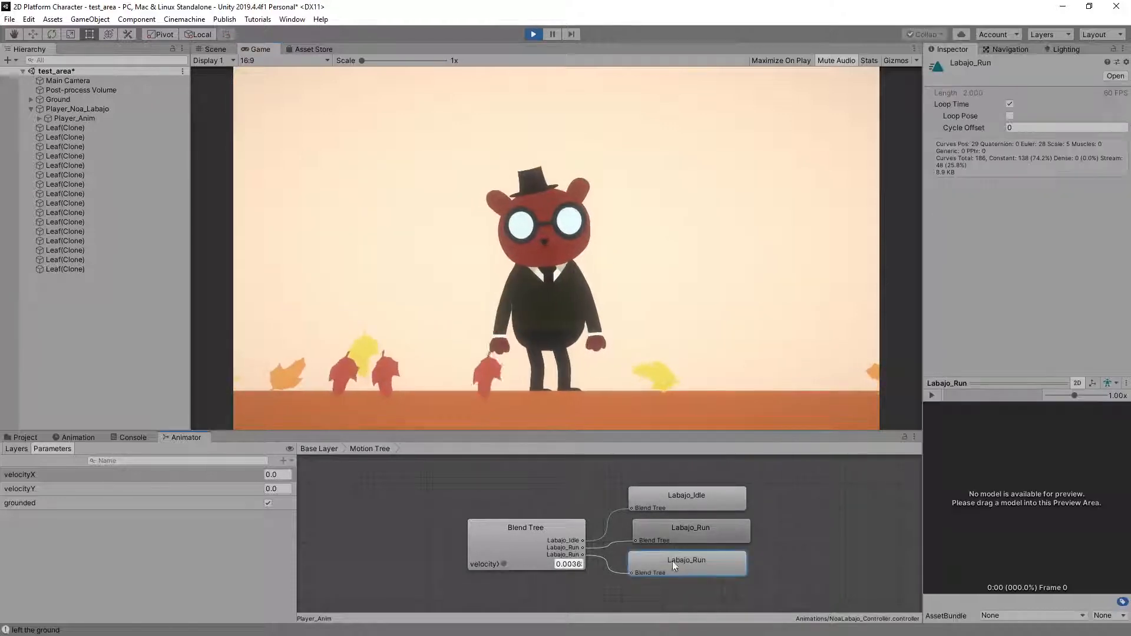
click(522, 539)
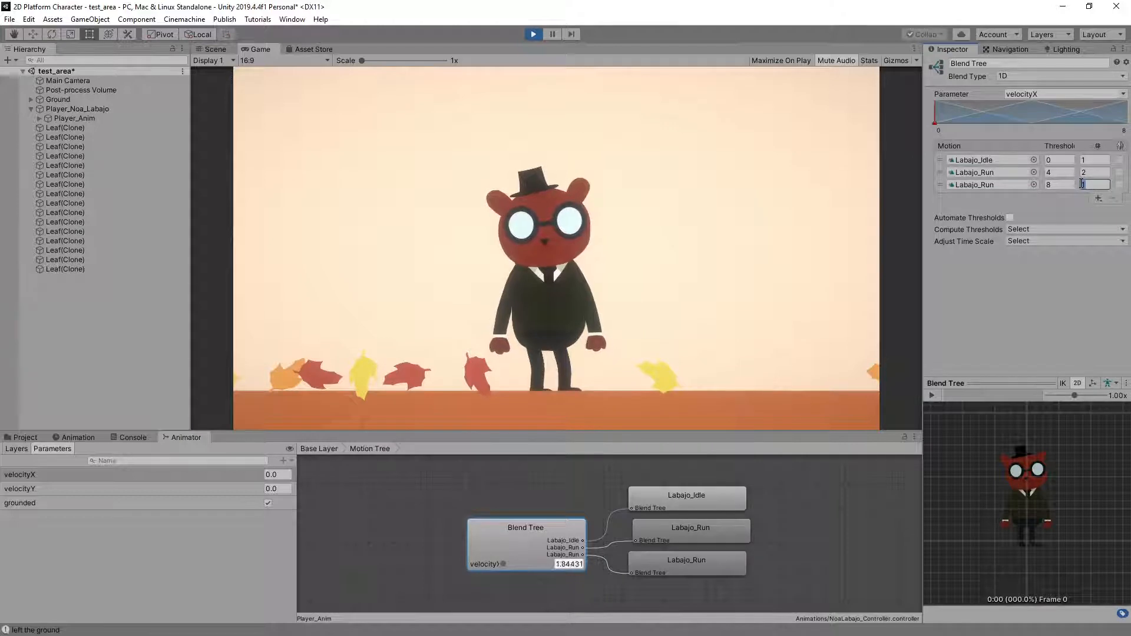
text(4)
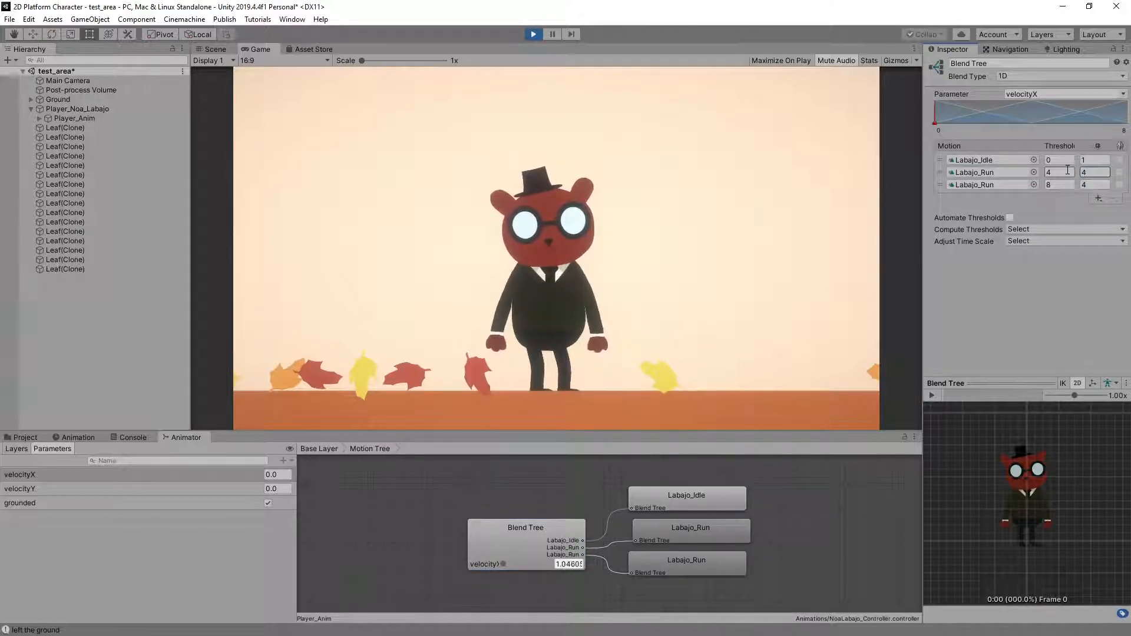
Test the red cat's faster run animation with repeated runs in both directions
click(628, 220)
key(d)
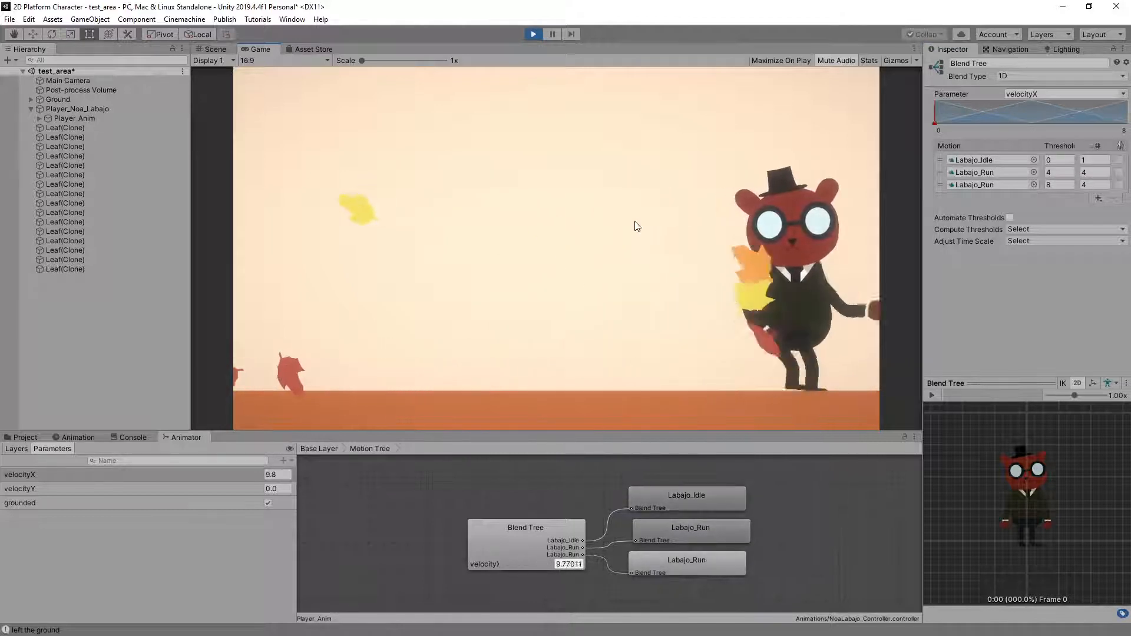
key(a)
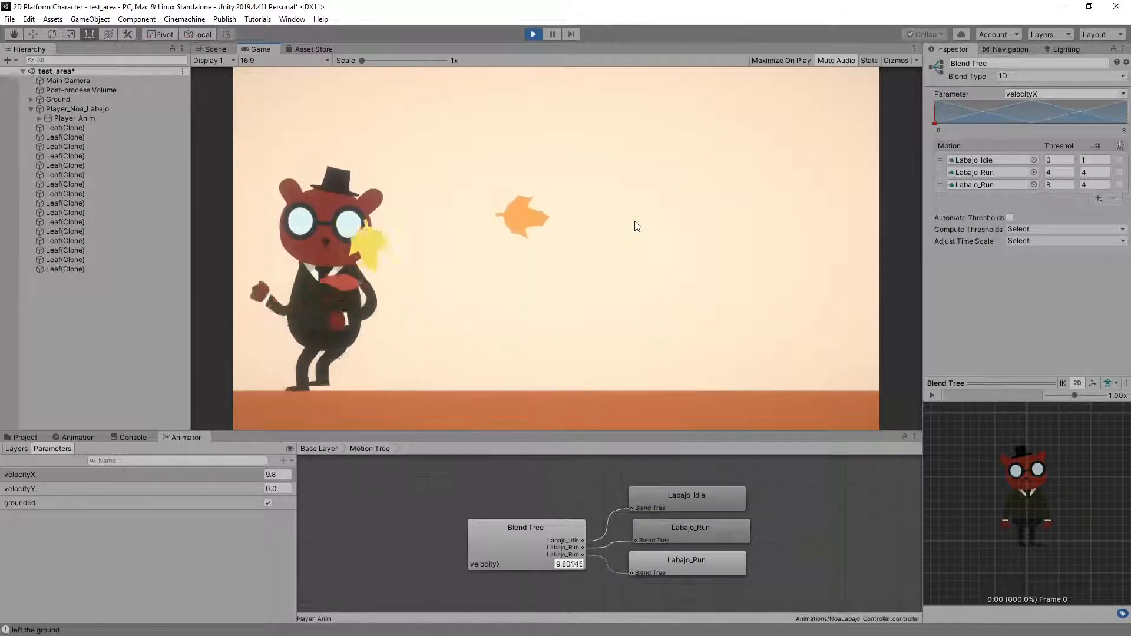
key(d)
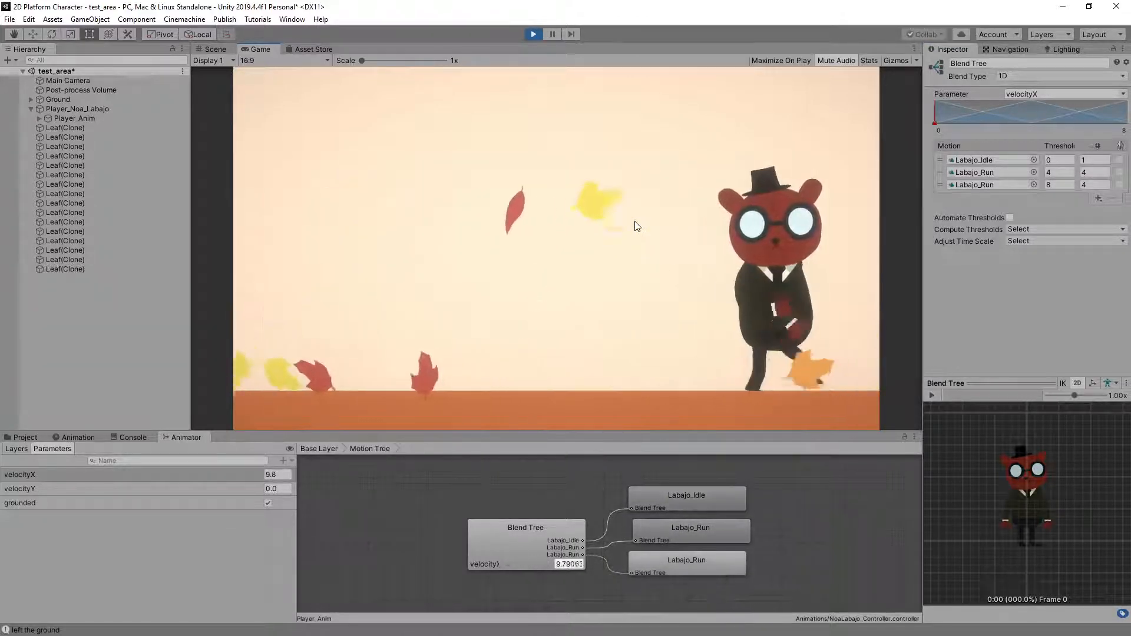
key(a)
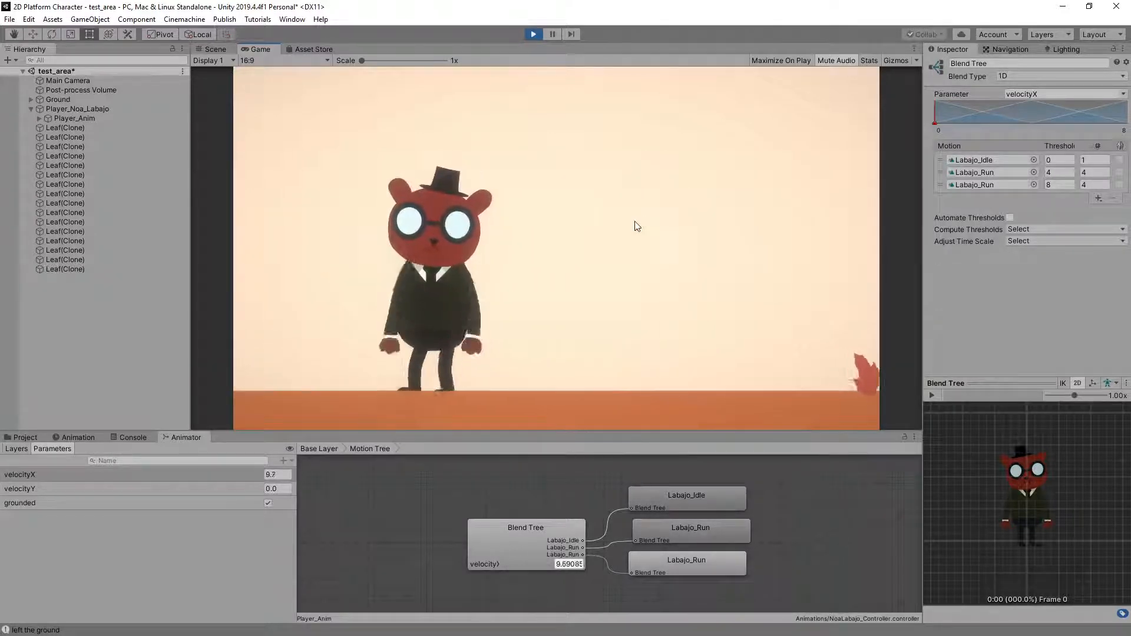
key(d)
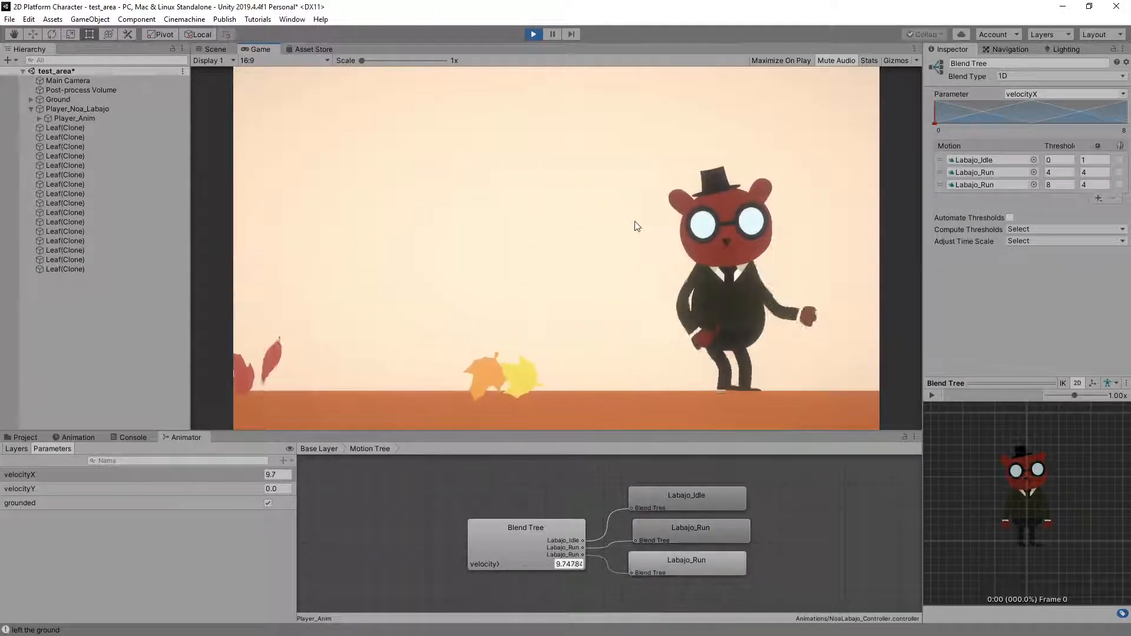
key(a)
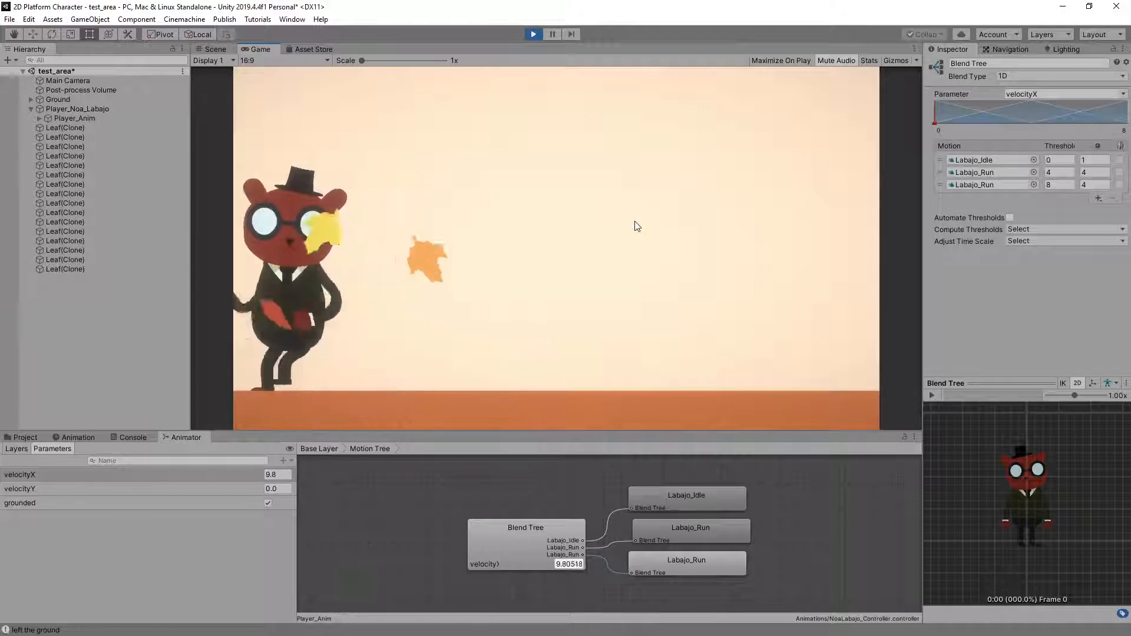
key(d)
Open the Jump Tree and examine its velocityY blending during standing and running jumps
double_click(408, 498)
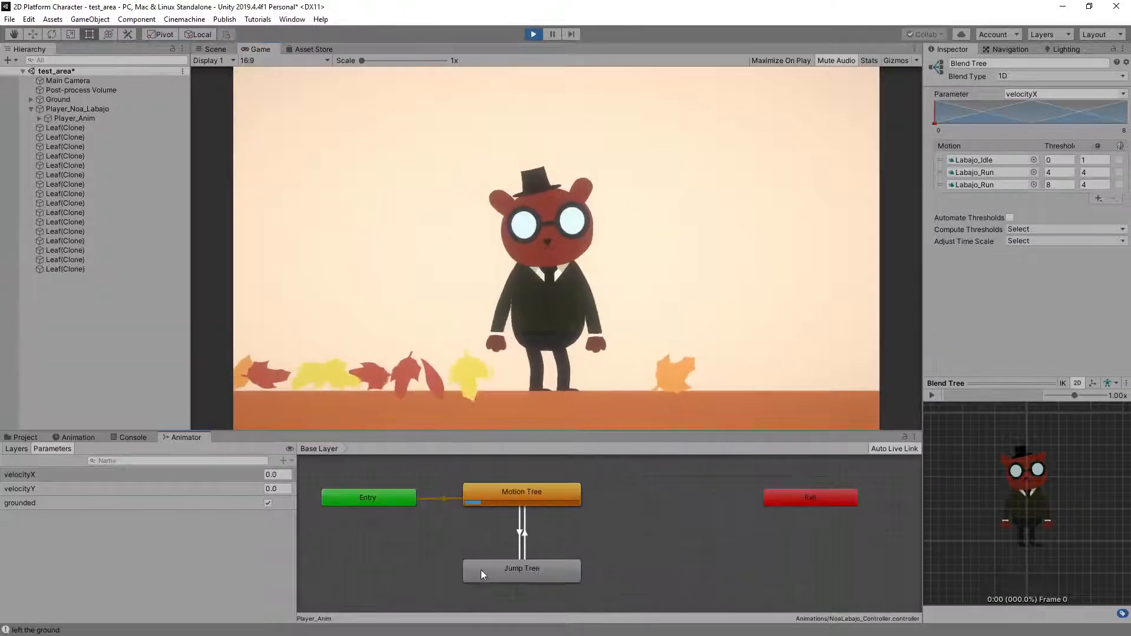
double_click(481, 569)
key(space)
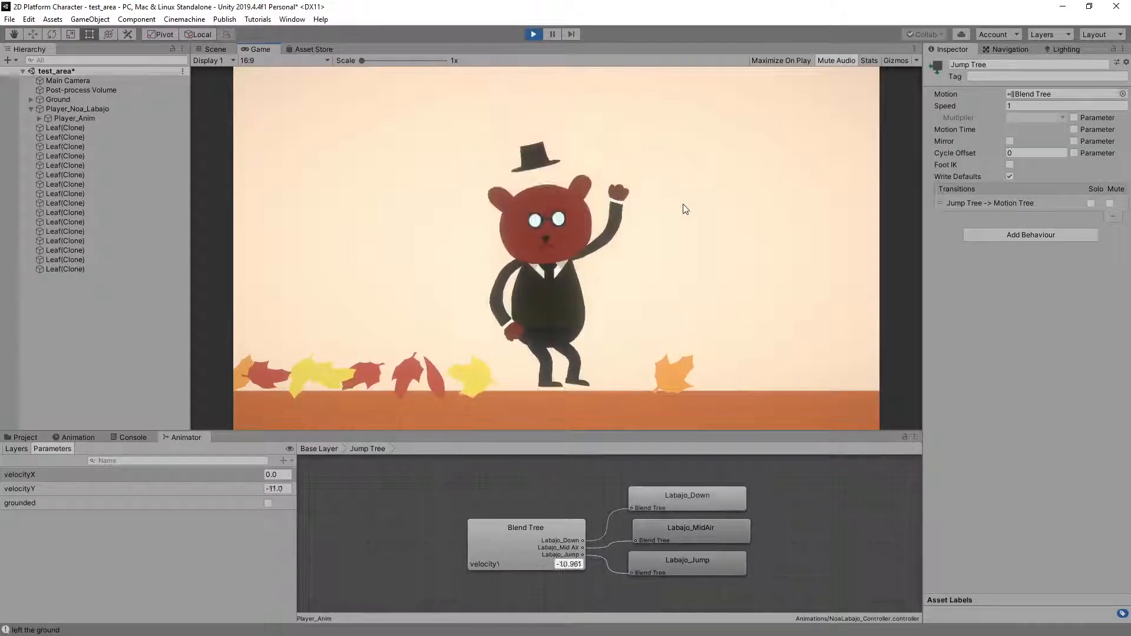
key(space)
key(d)
key(space)
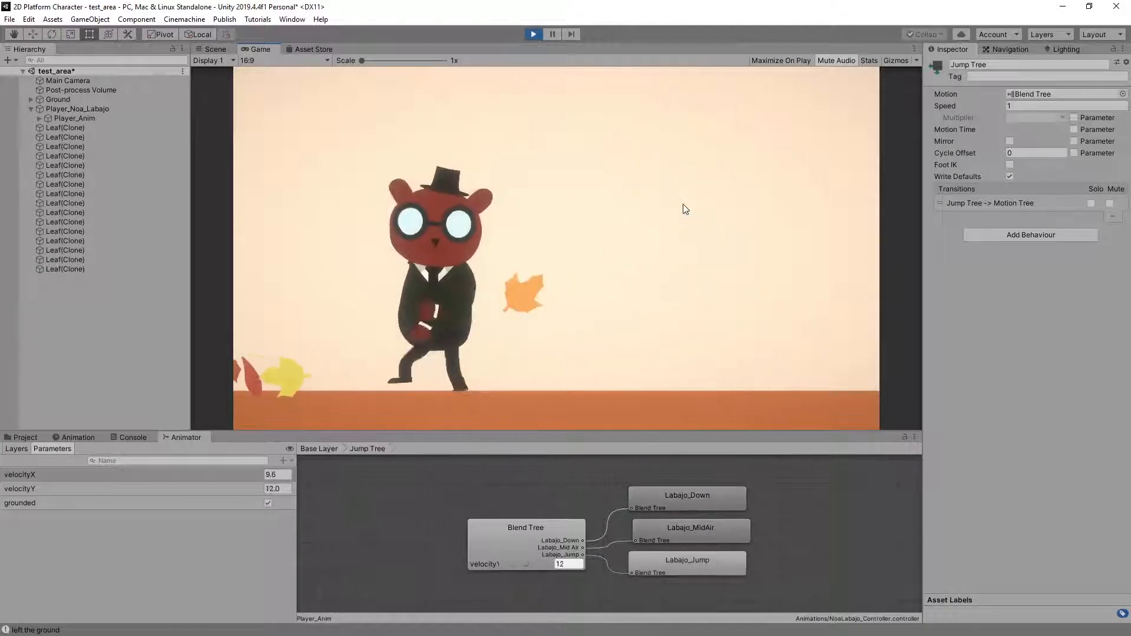
key(space)
key(space)
key(d)
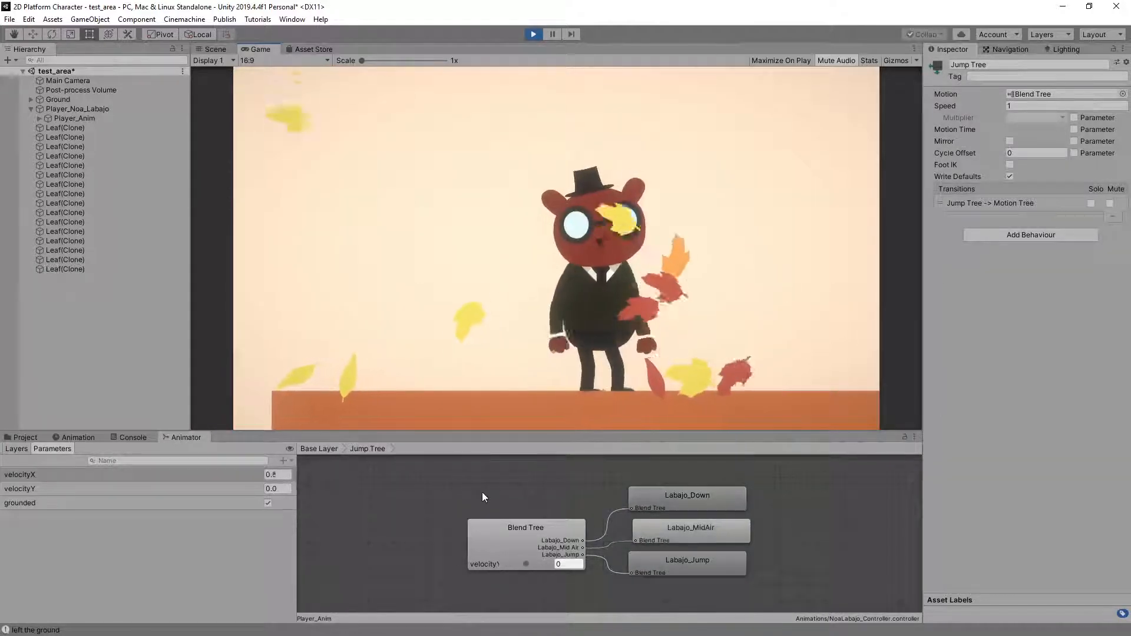
Return to the animator's Base Layer and examine the transitions between Motion Tree and Jump Tree during repeated running jumps
double_click(483, 494)
click(602, 532)
click(720, 185)
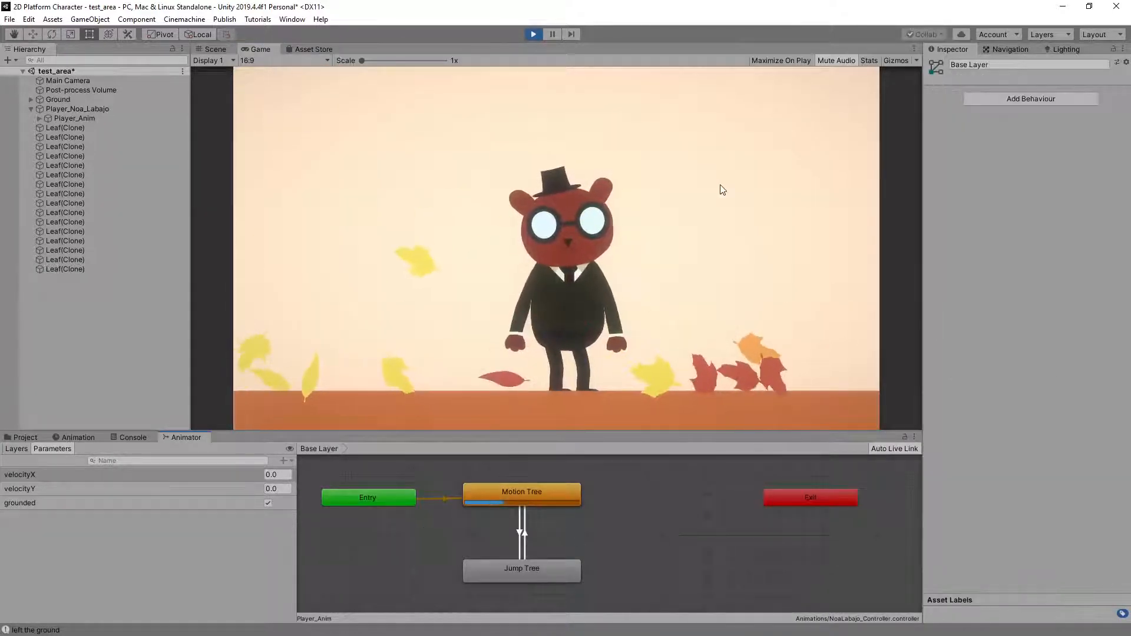
key(space)
key(d)
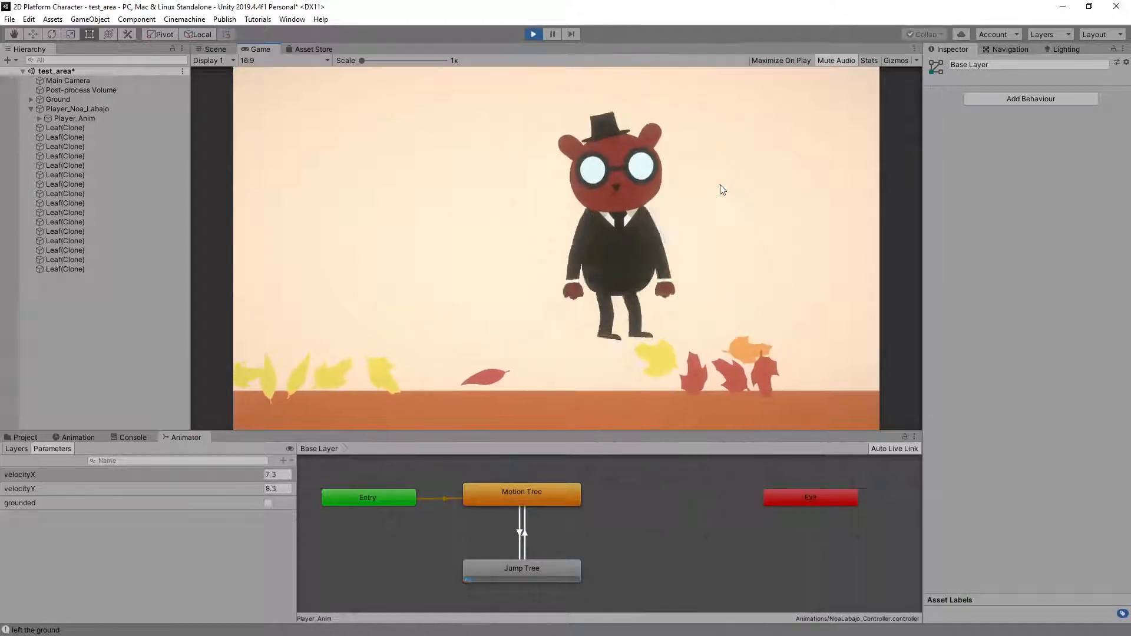
key(space)
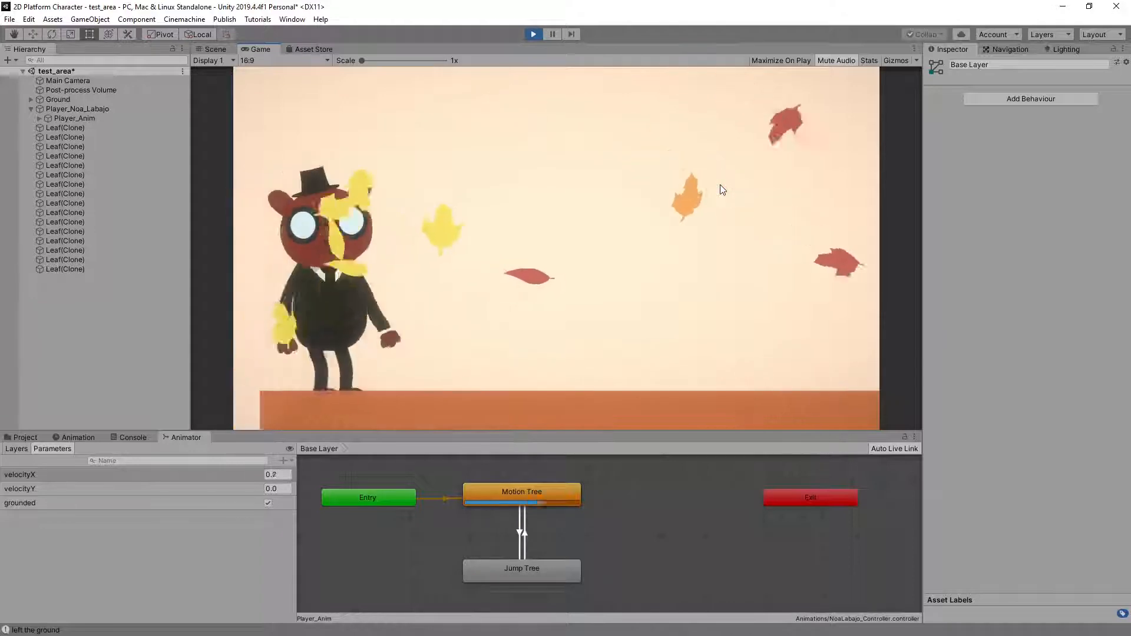
key(space)
key(space)
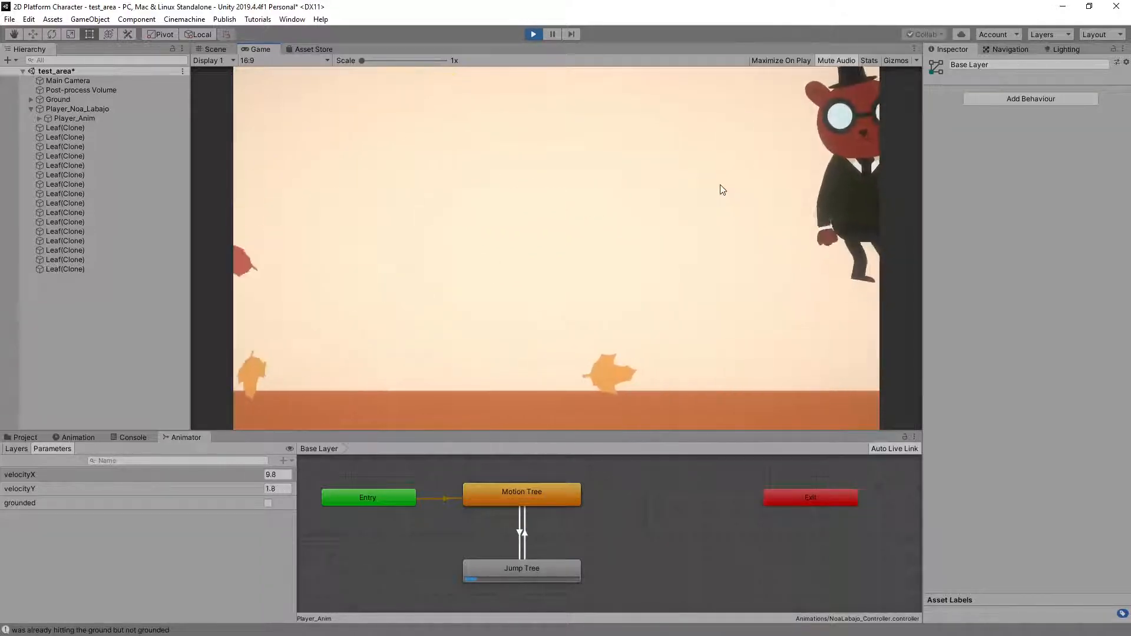
key(space)
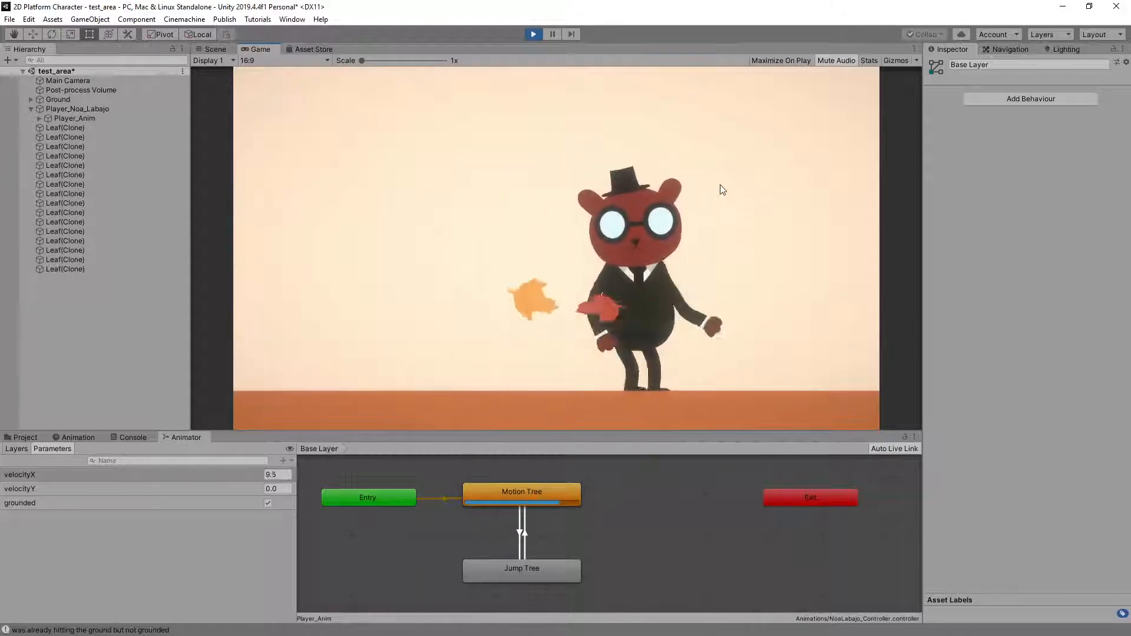
Check the red cat's run in both directions against the Base Layer states, and stop play mode
key(Left)
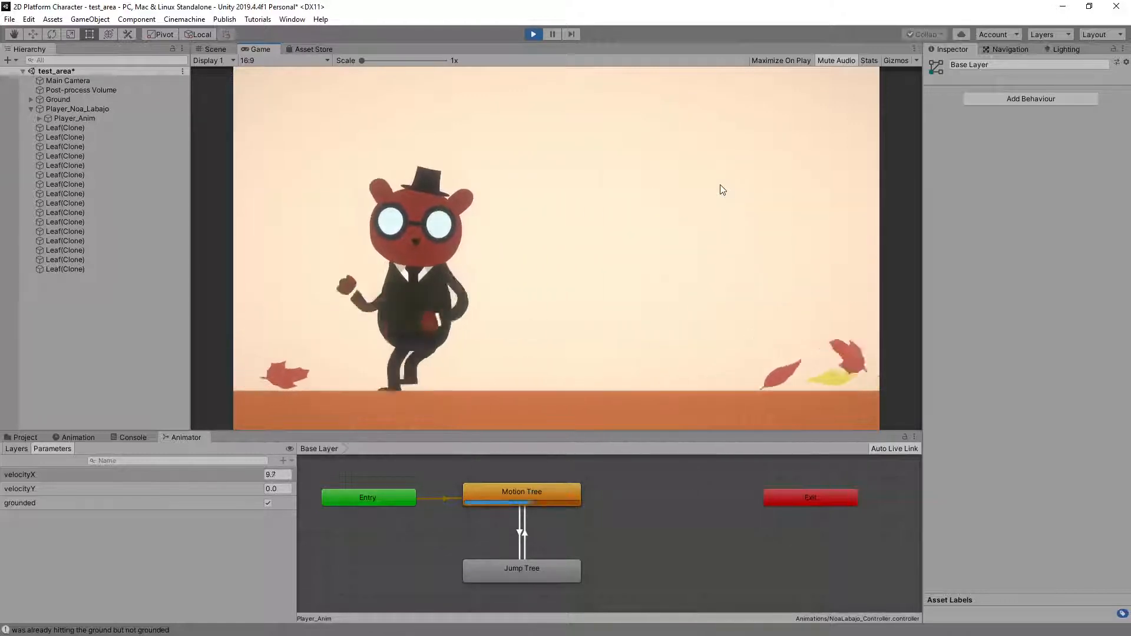
key(Right)
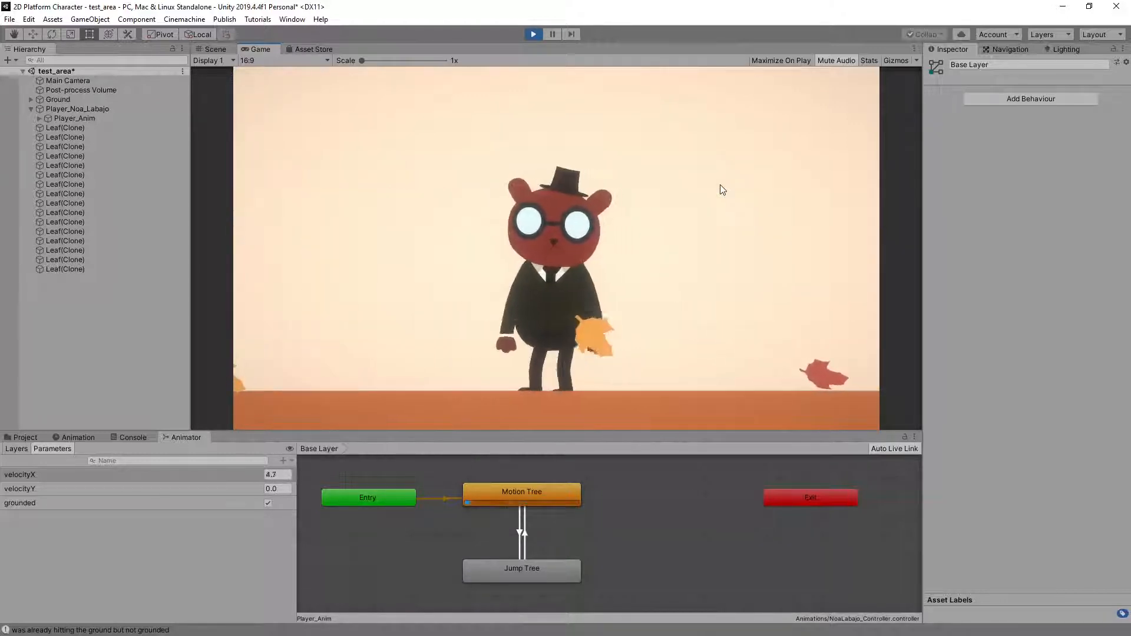
click(532, 35)
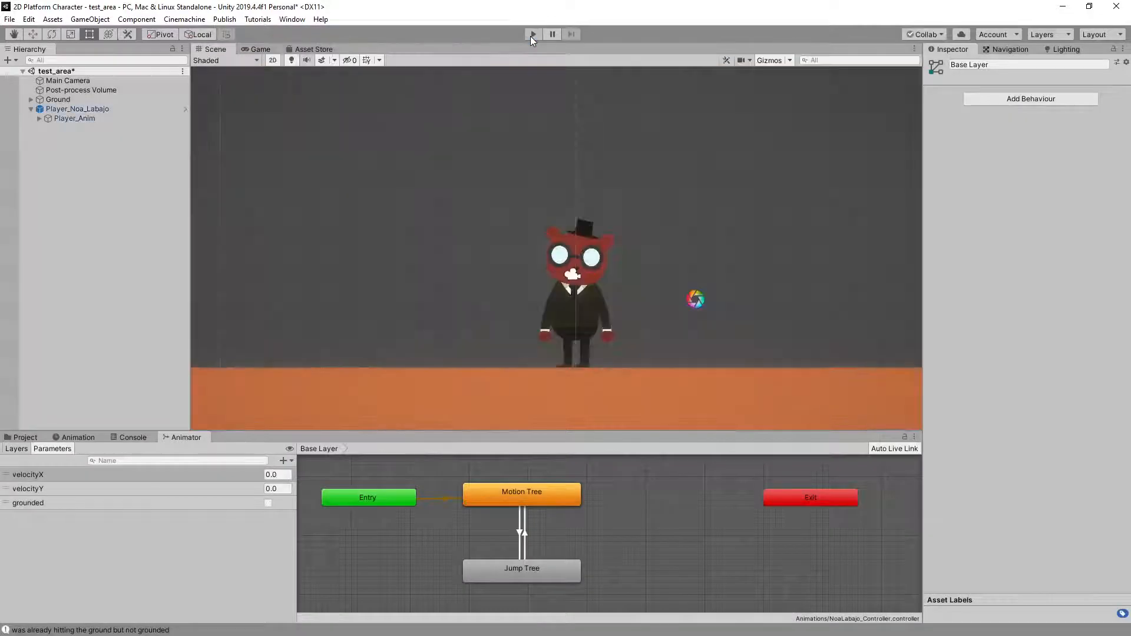
Import the red cat student's HW07 package without Player.prefab, and keep the open test_area scene without reloading it
click(26, 436)
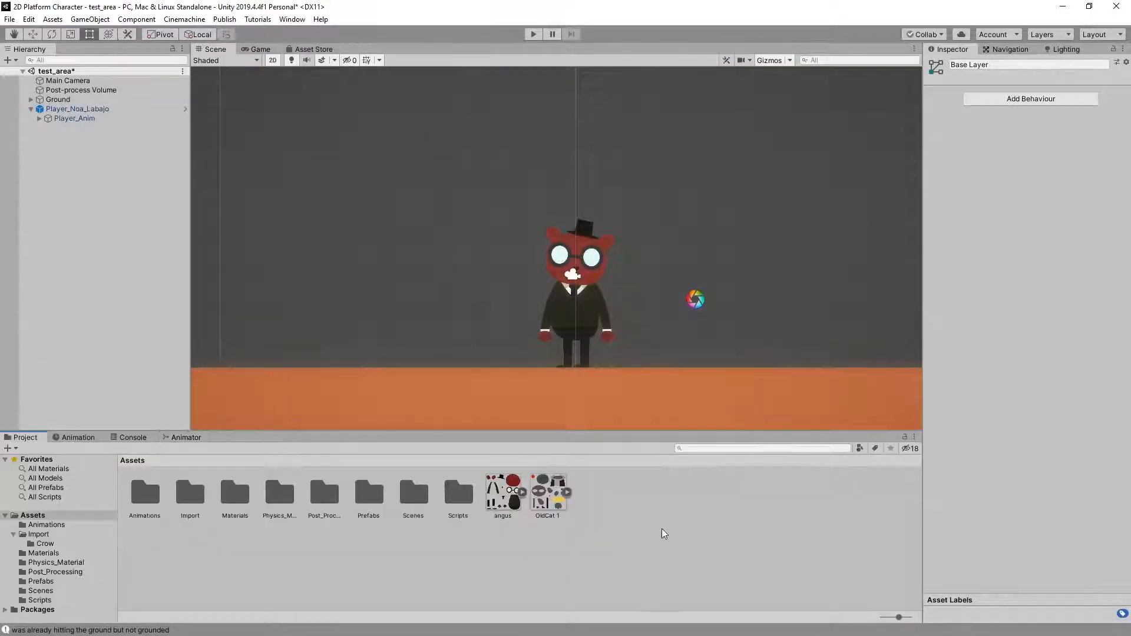
drag(0, 539, 668, 566)
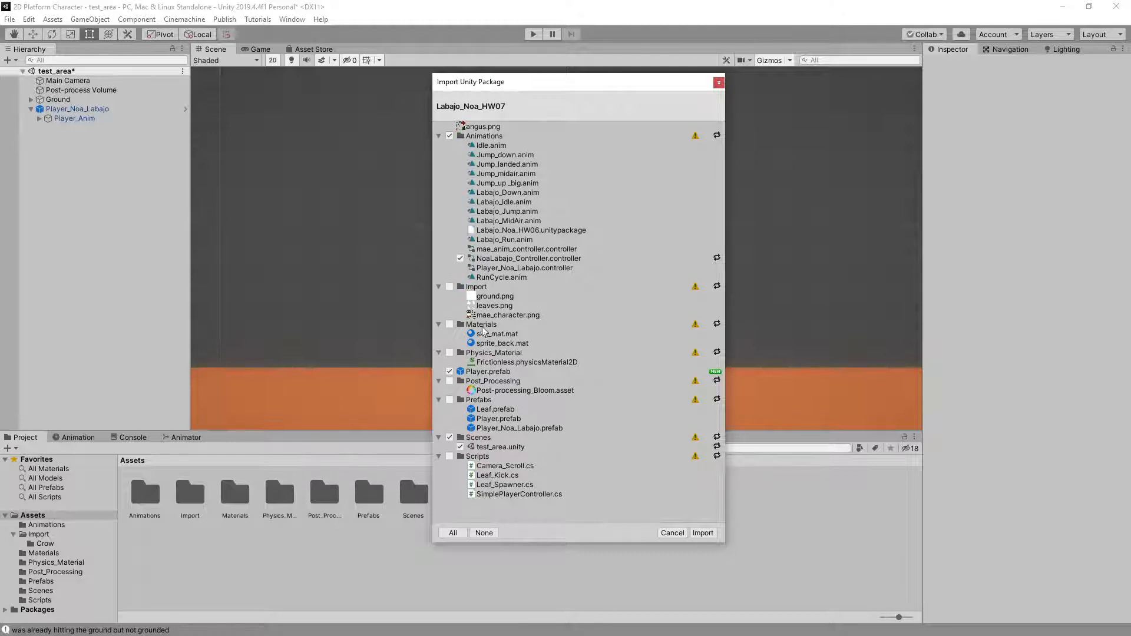
mouse_move(496, 376)
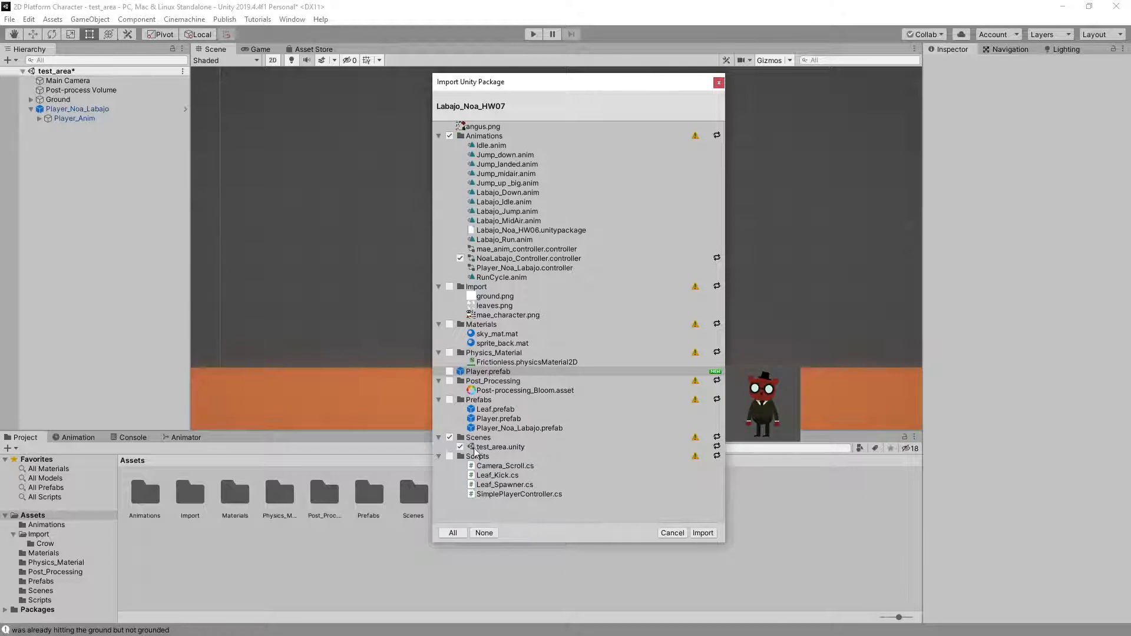
click(706, 534)
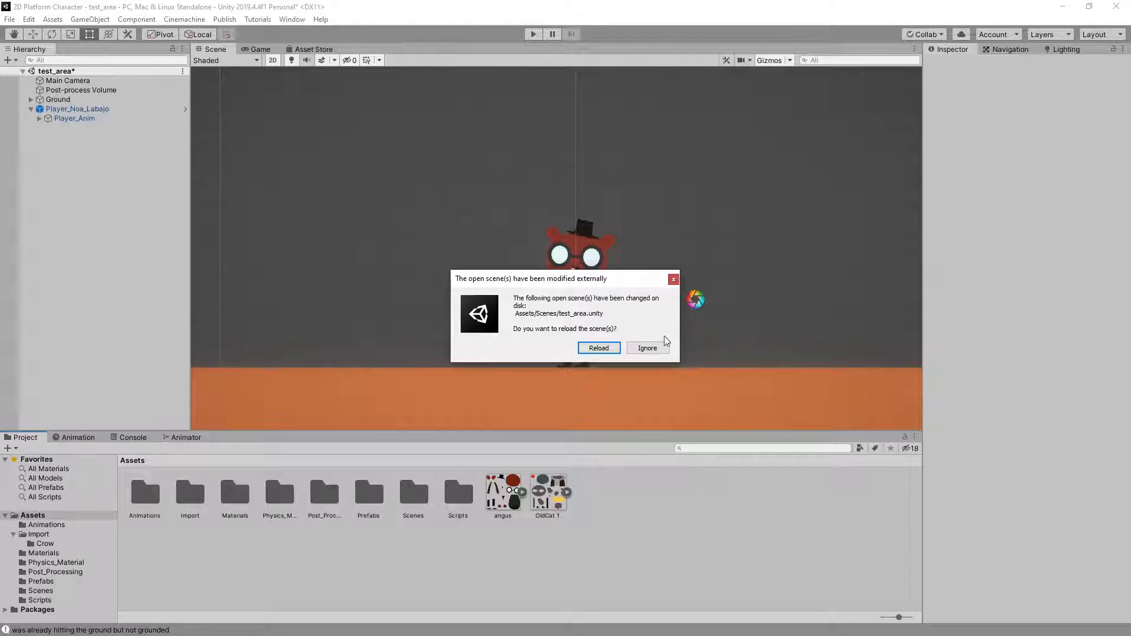
click(646, 348)
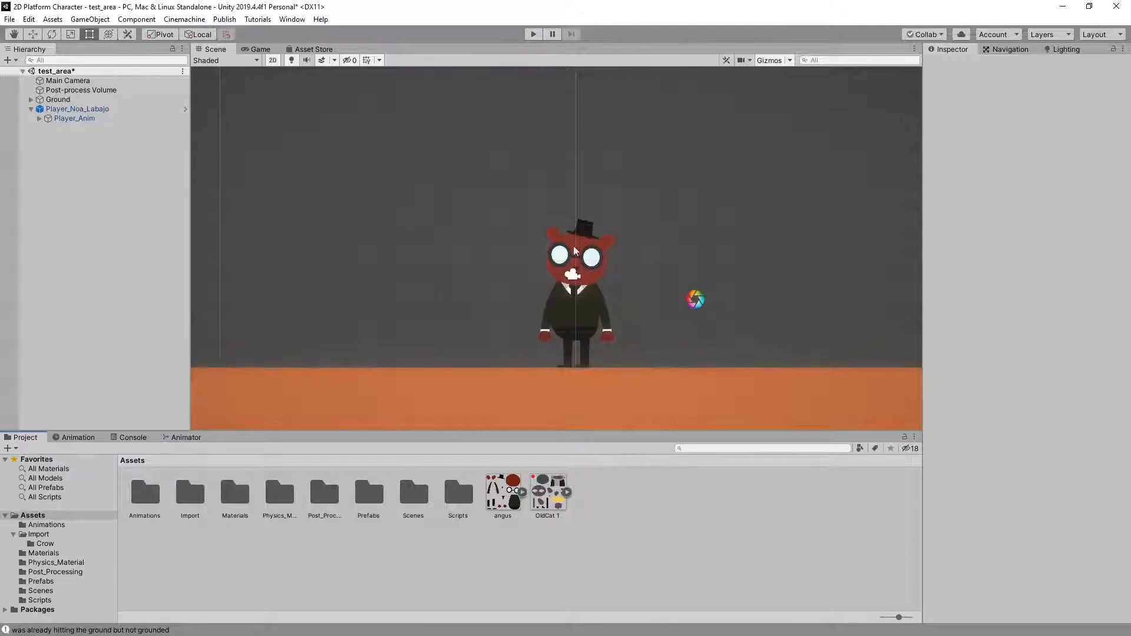
Try the animator controller whose name matches the red character's parent prefab on its Player_Anim object
click(84, 110)
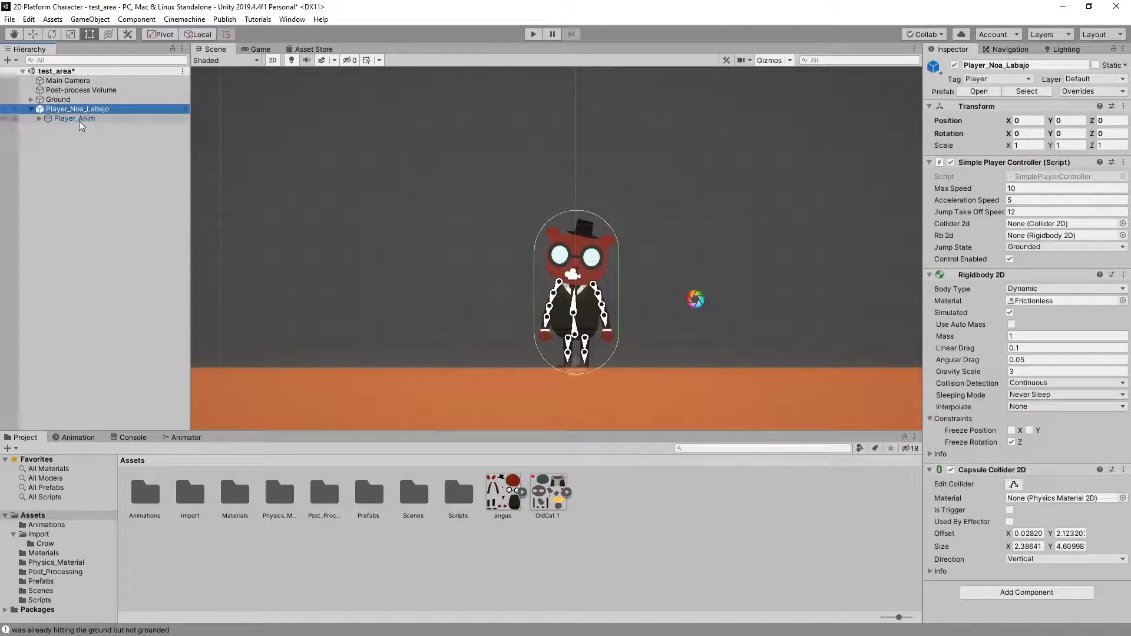
click(79, 119)
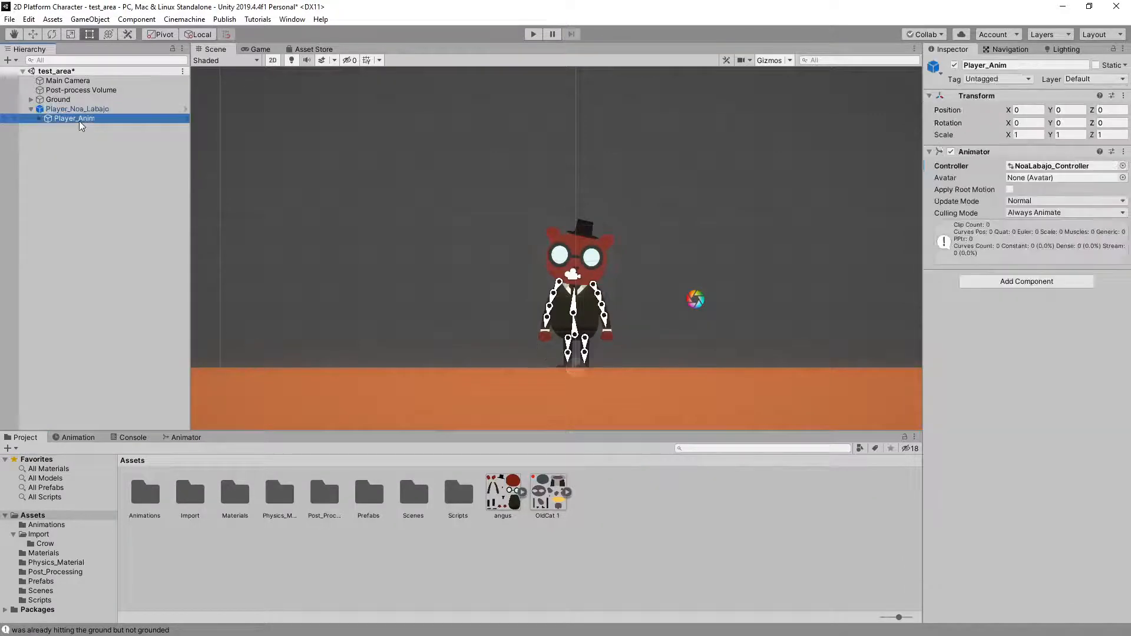
click(1123, 166)
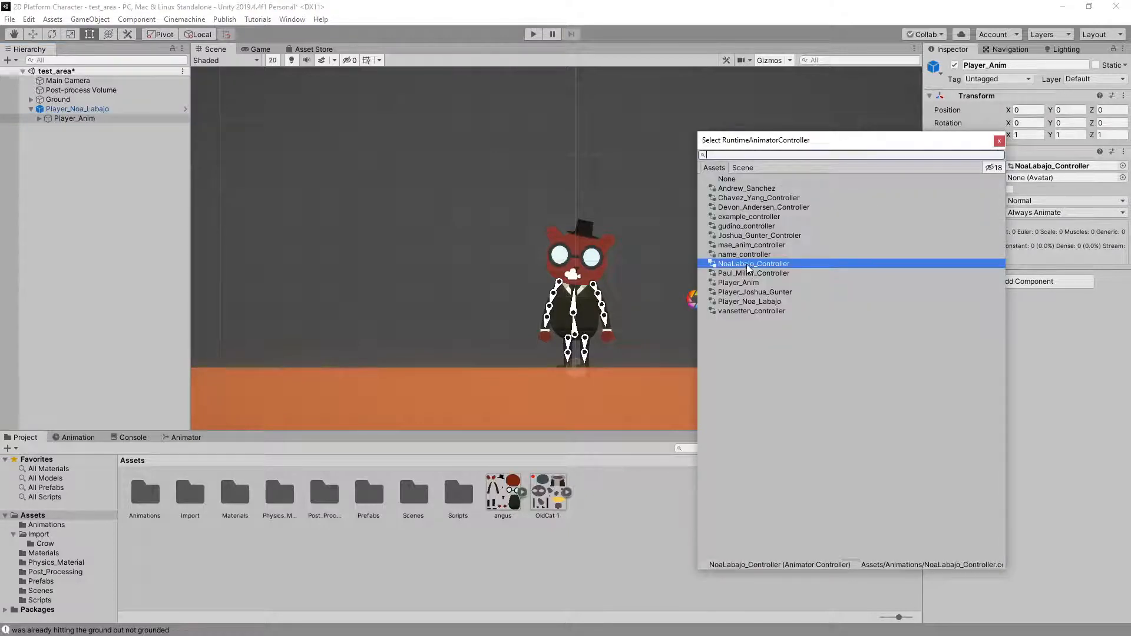
click(757, 301)
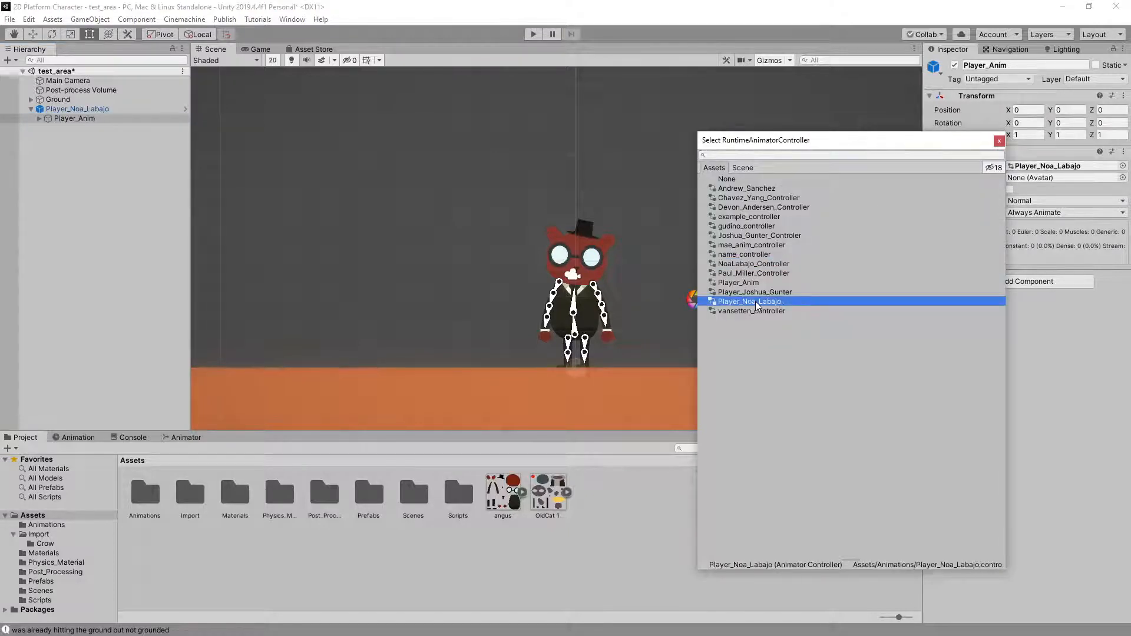
click(999, 141)
Play-test the red character's jumps and movement in both directions with the assigned controller
click(535, 34)
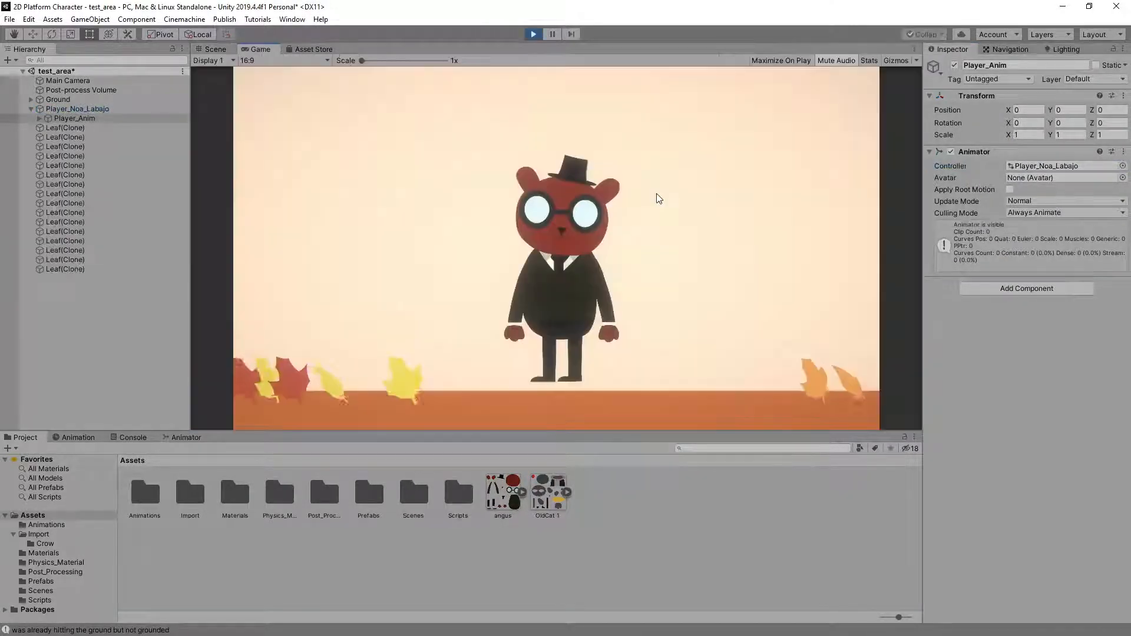
key(space)
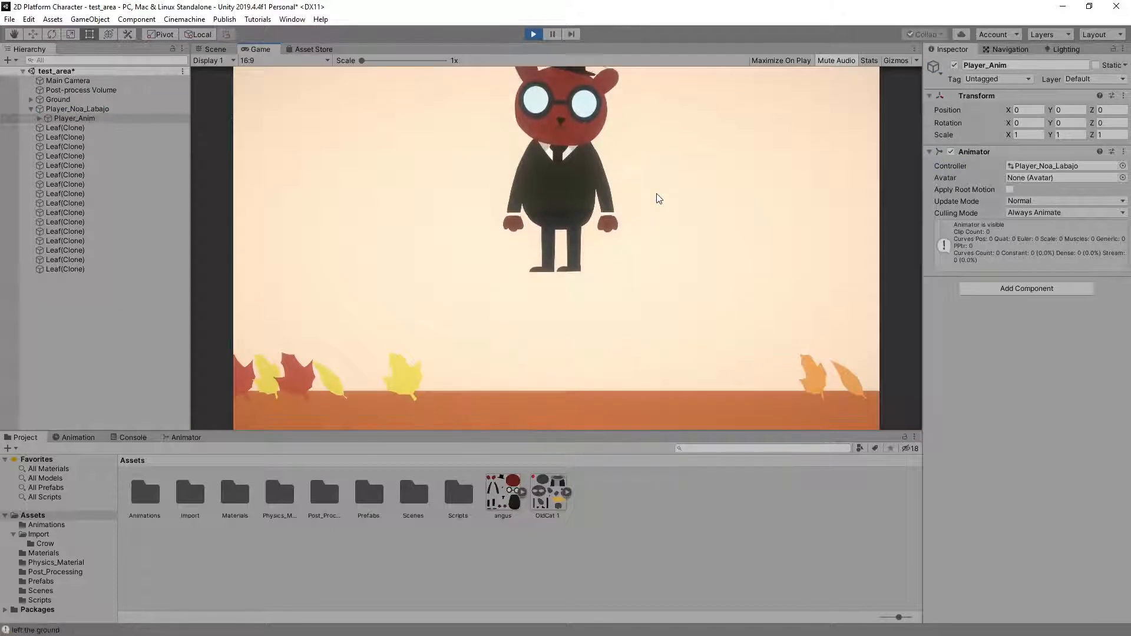
key(Left)
key(Right)
key(space)
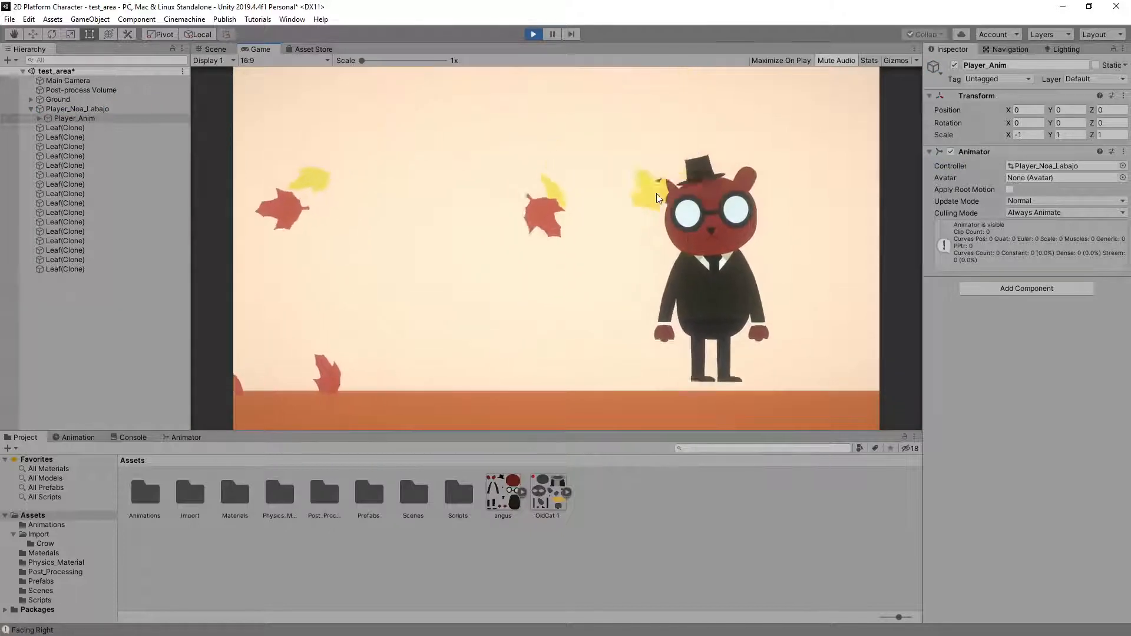
key(space)
key(Left)
key(space)
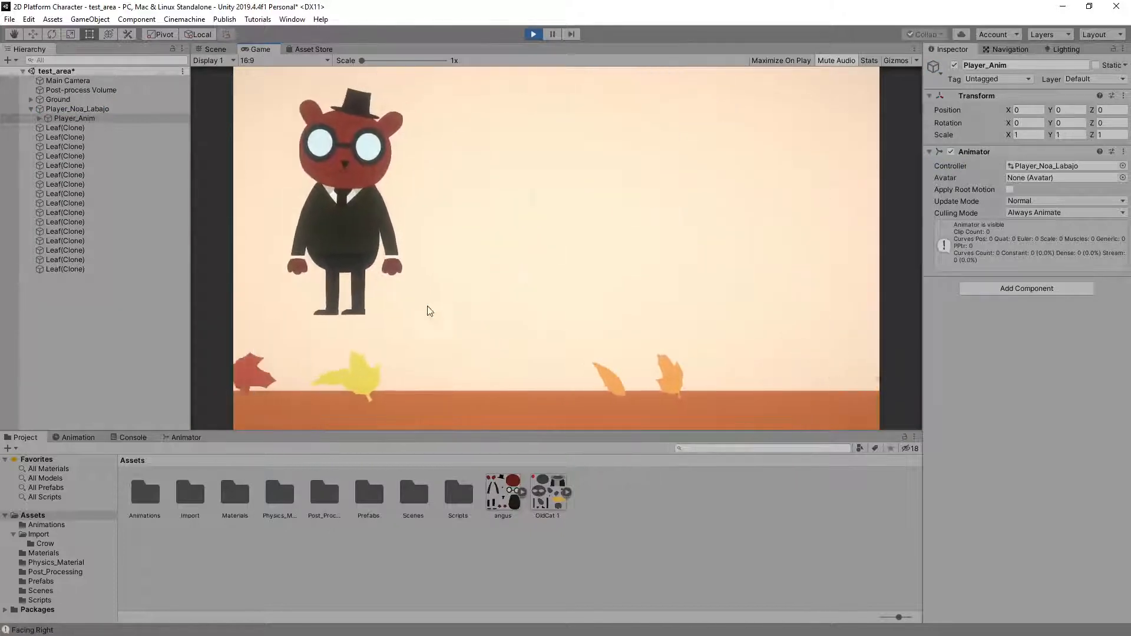
key(Right)
Inspect the Base Layer and parameters of Player_Anim's assigned controller during play, and stop play mode
click(192, 437)
click(86, 117)
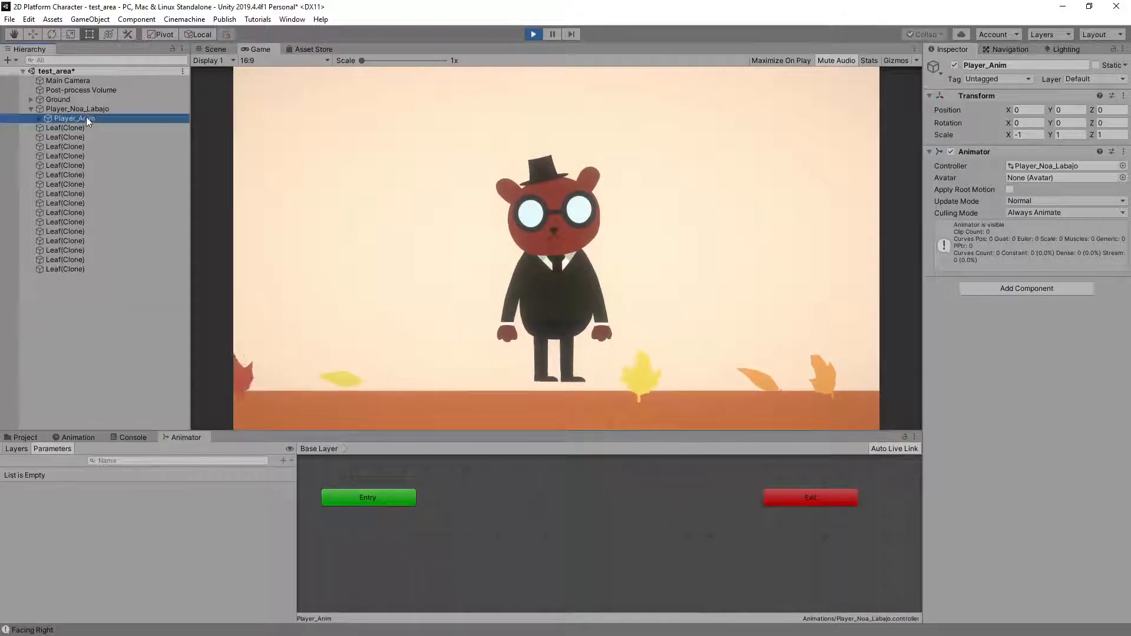
click(415, 536)
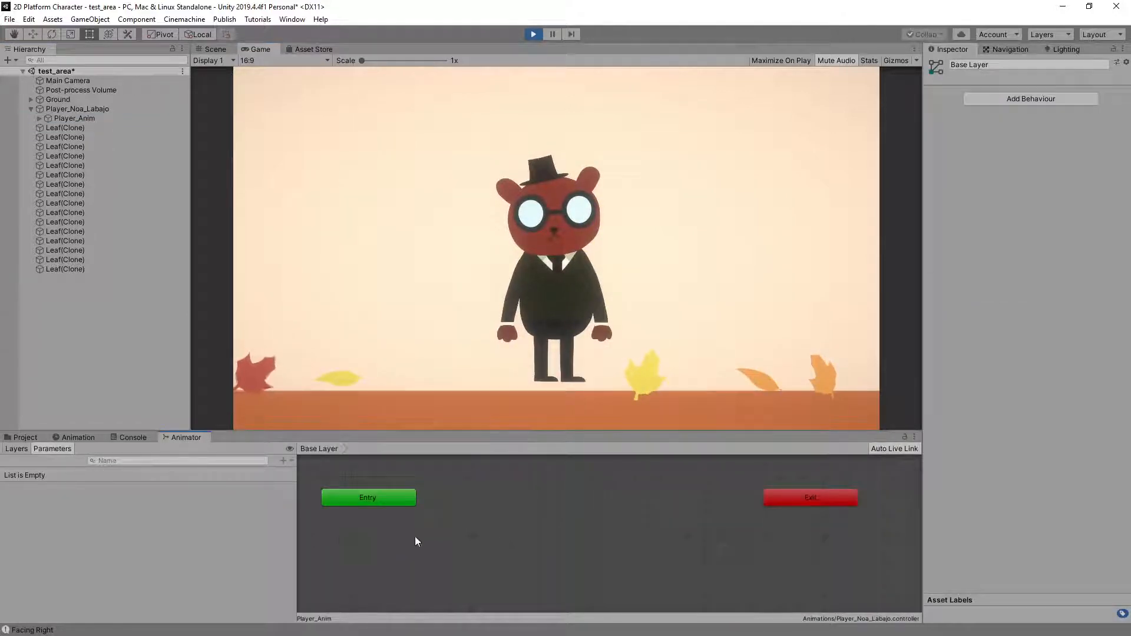
click(533, 34)
Reassign the student's animator controller ending in _Controller to the red character's Player_Anim object
click(51, 110)
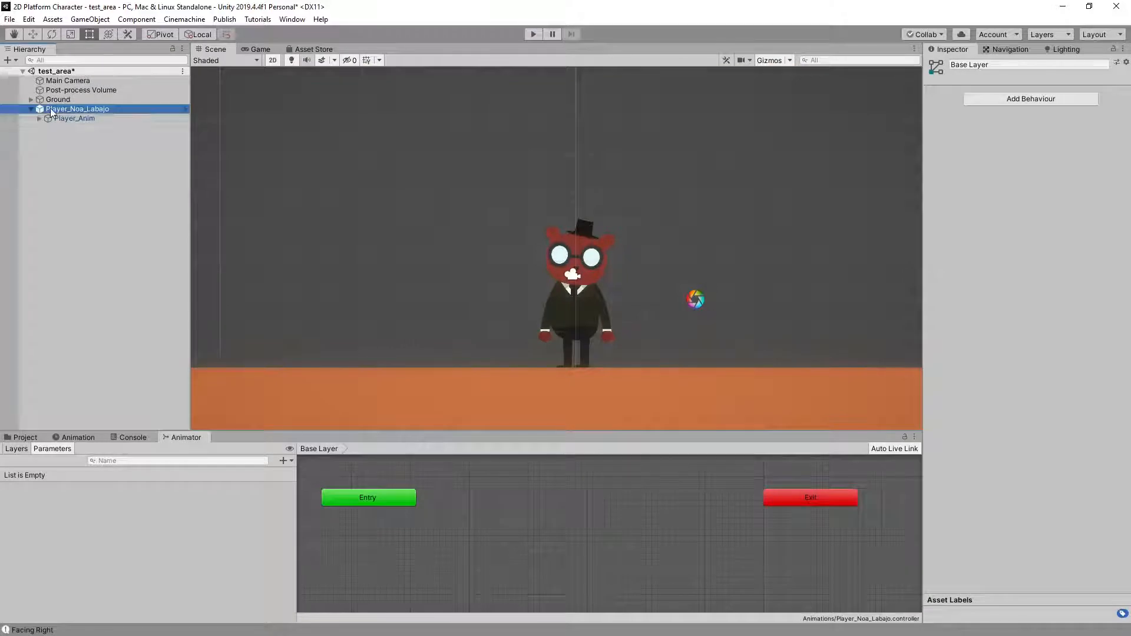
click(71, 118)
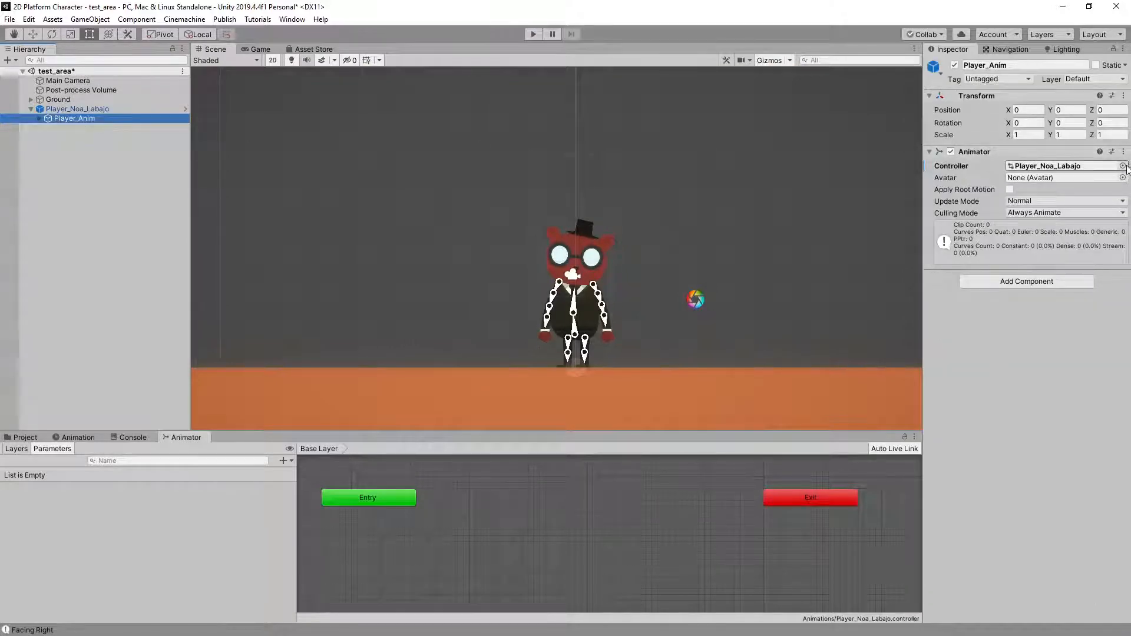
click(1123, 166)
click(769, 264)
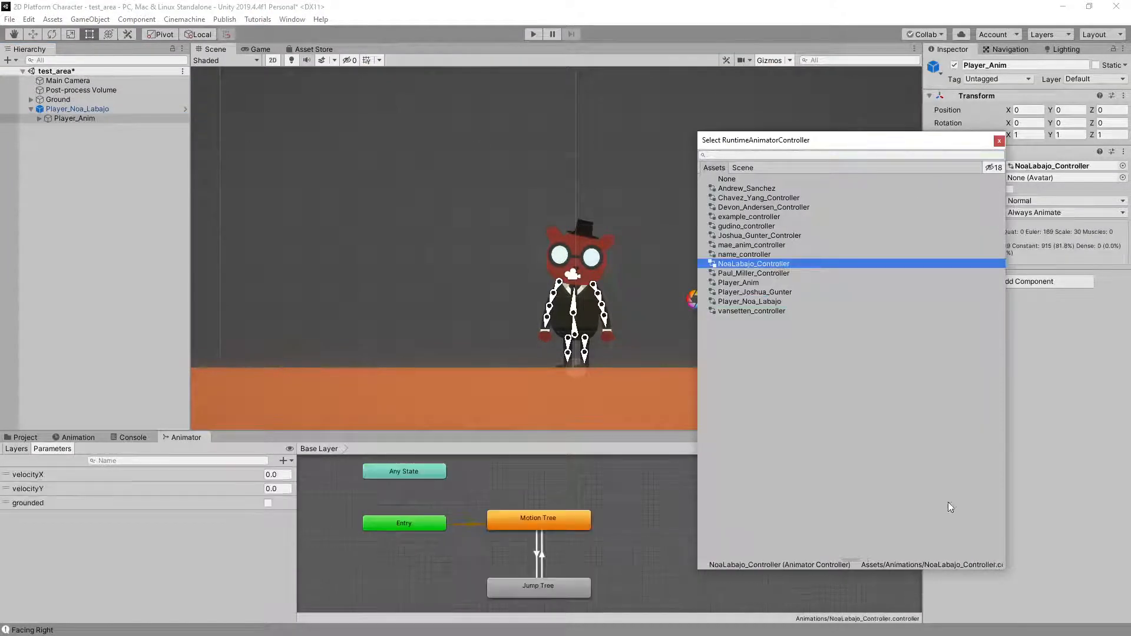
click(999, 140)
click(551, 188)
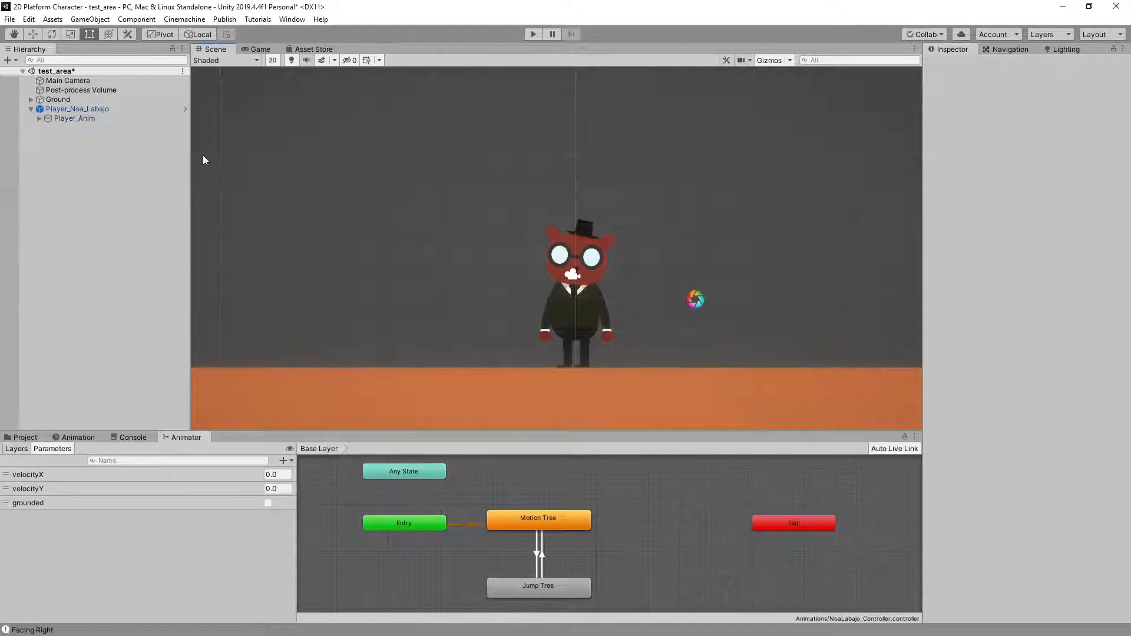
Play-test the red character's idle, run and repeated jumps while watching the Motion Tree and Jump Tree states
click(528, 34)
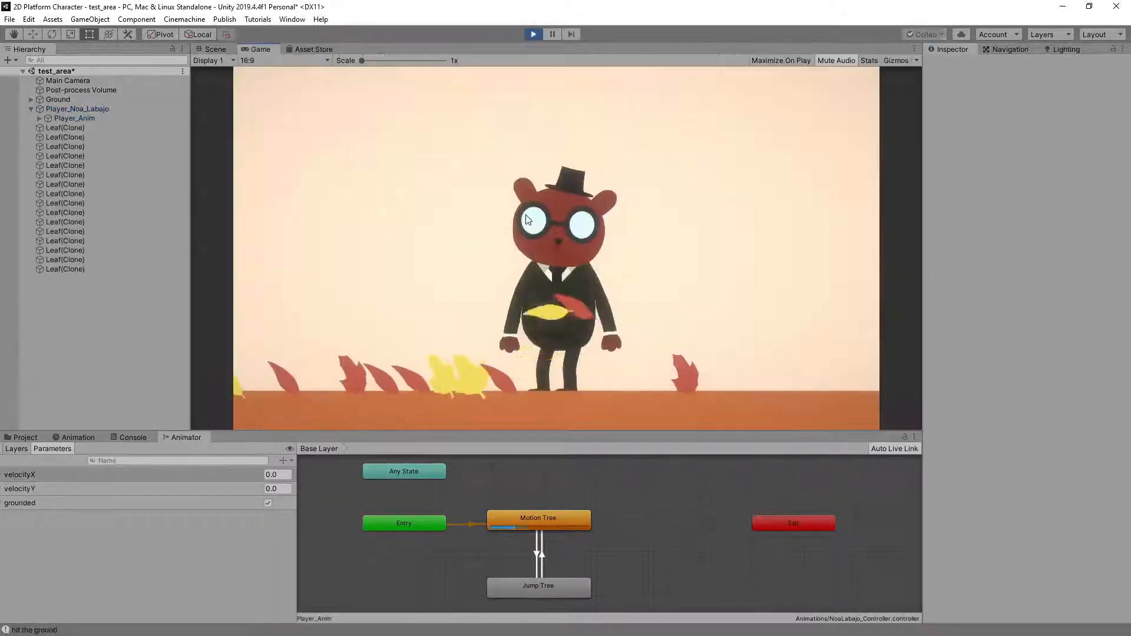
key(Right)
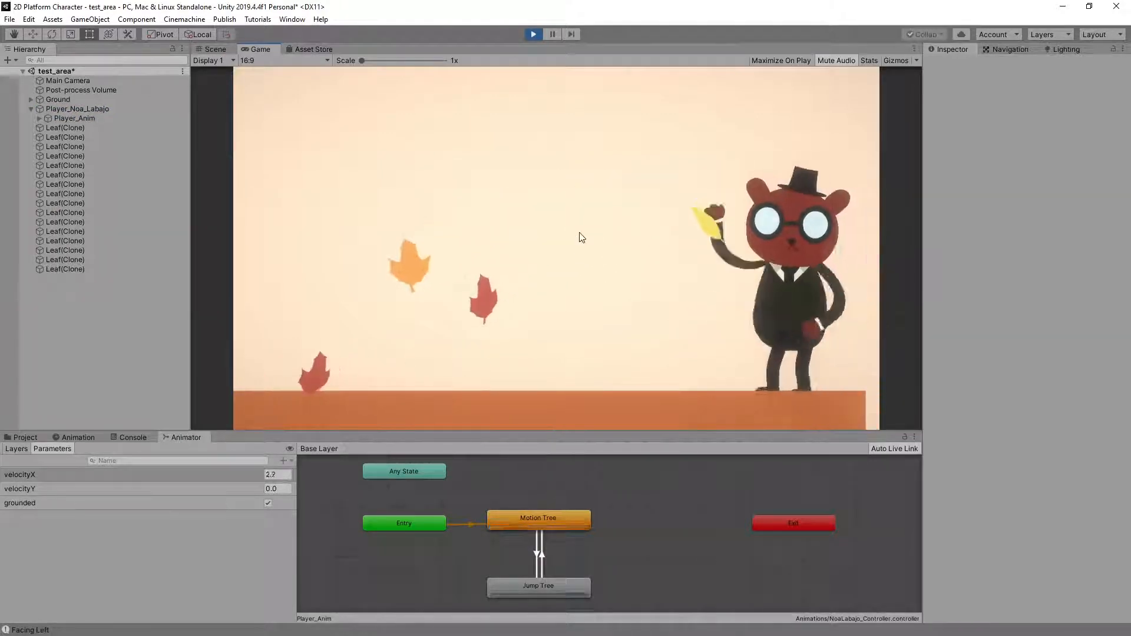
key(space)
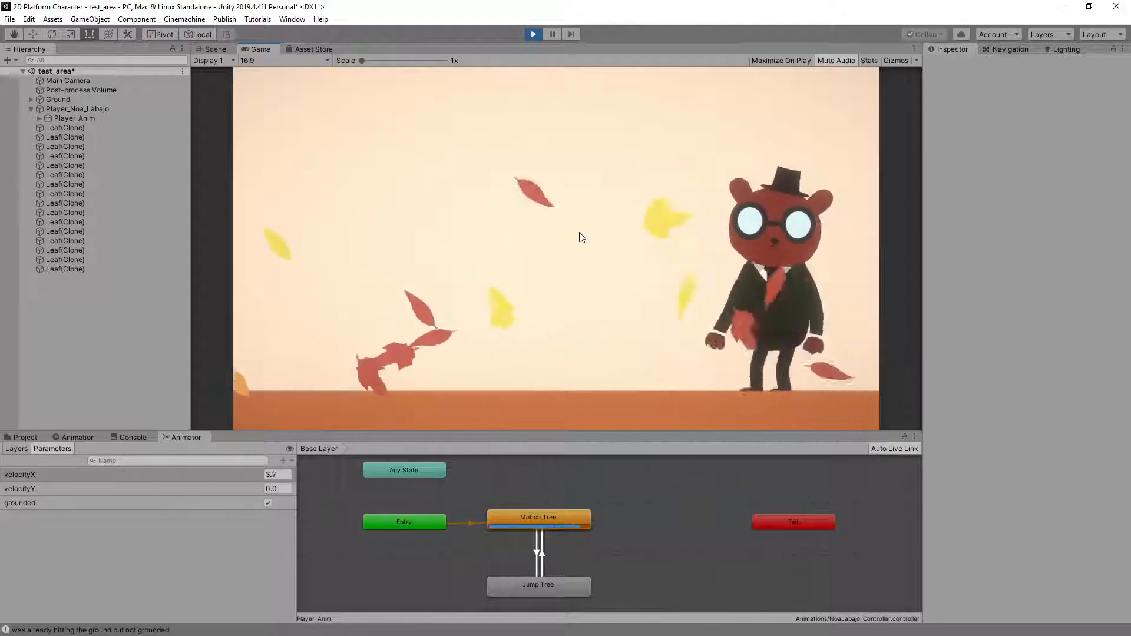
key(space)
key(d)
key(space)
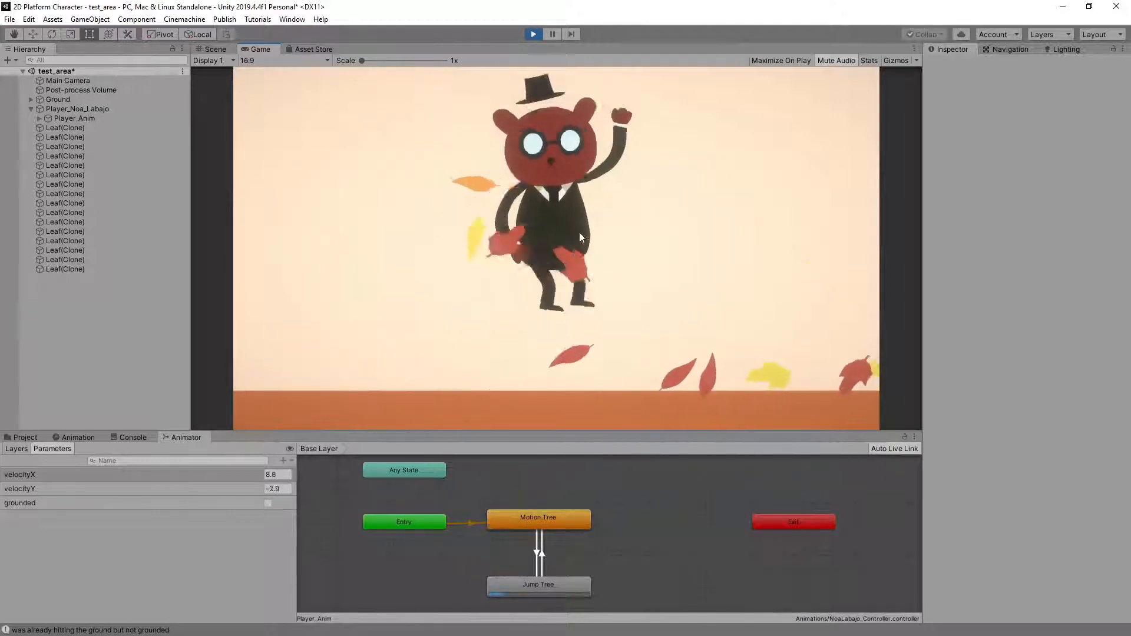
key(space)
key(a)
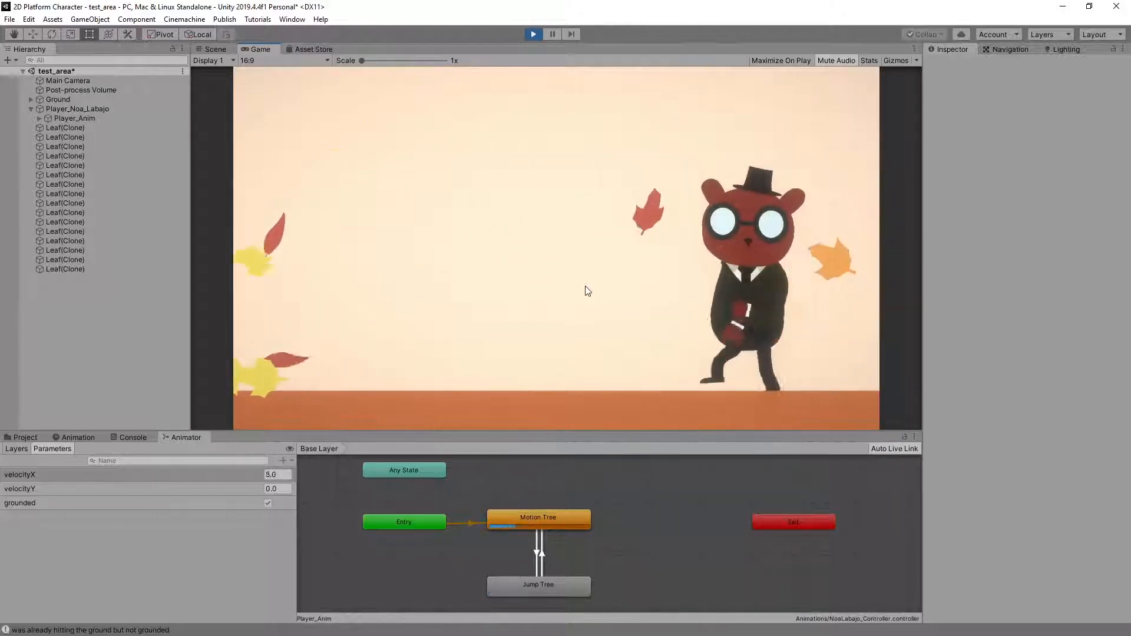
Check the red character's direction reversals and running jumps both ways against the animator parameters, and stop play mode
key(space)
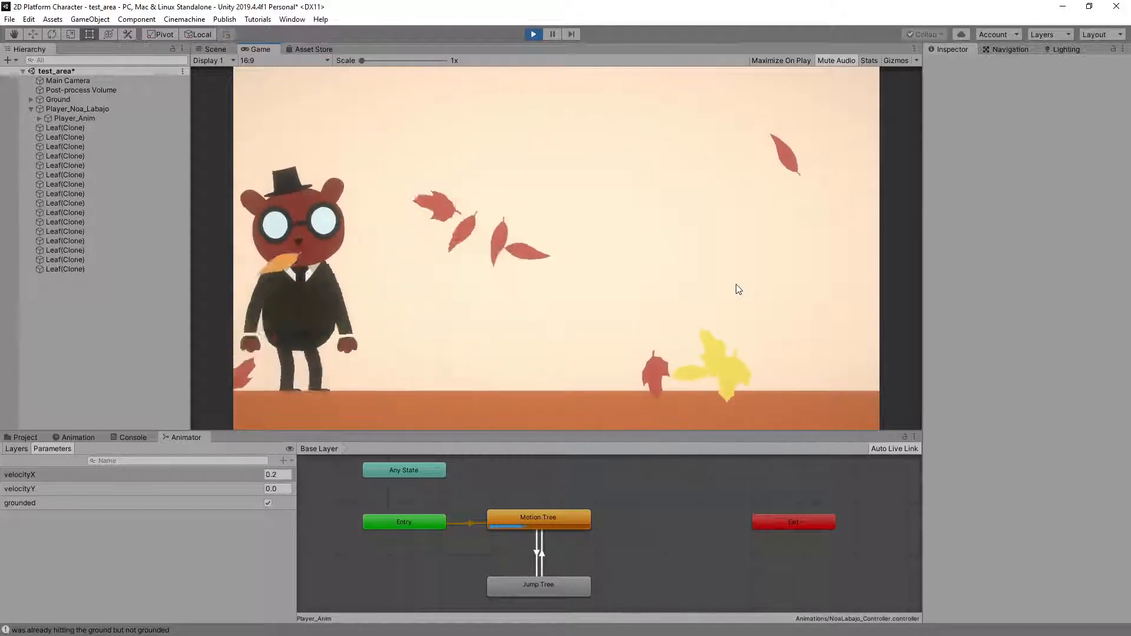
key(d)
key(a)
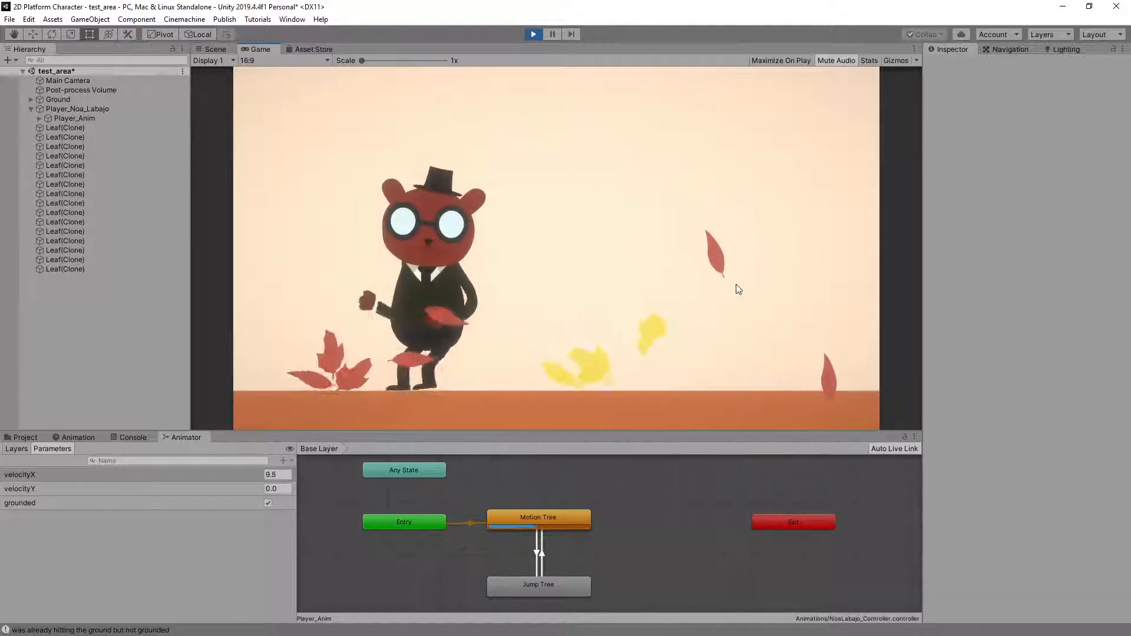
key(d)
key(space)
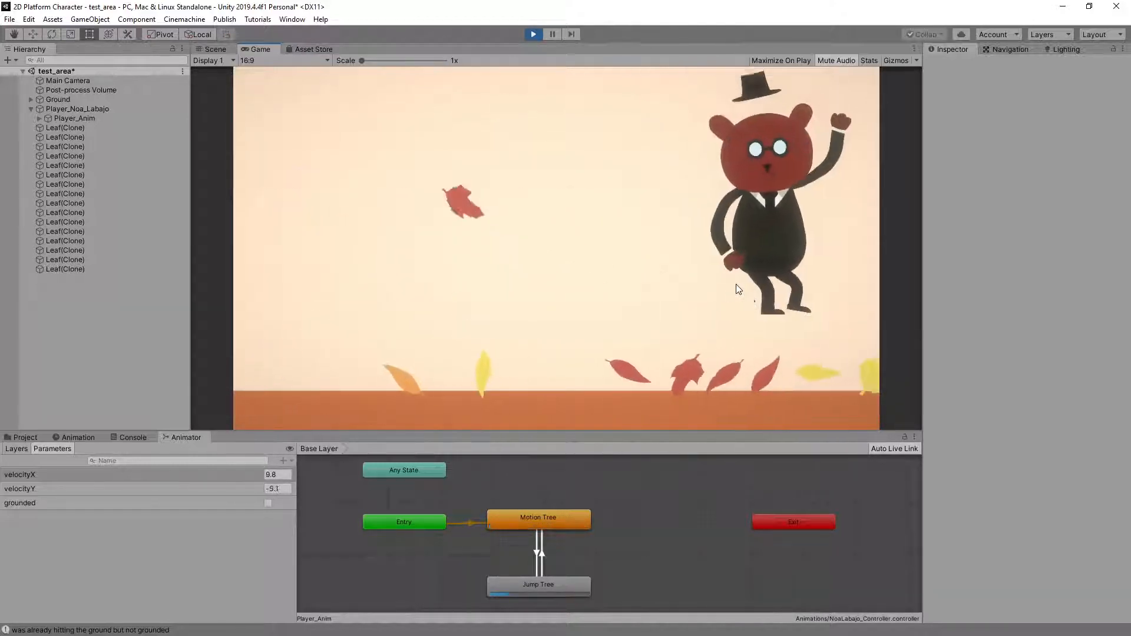
key(a)
key(space)
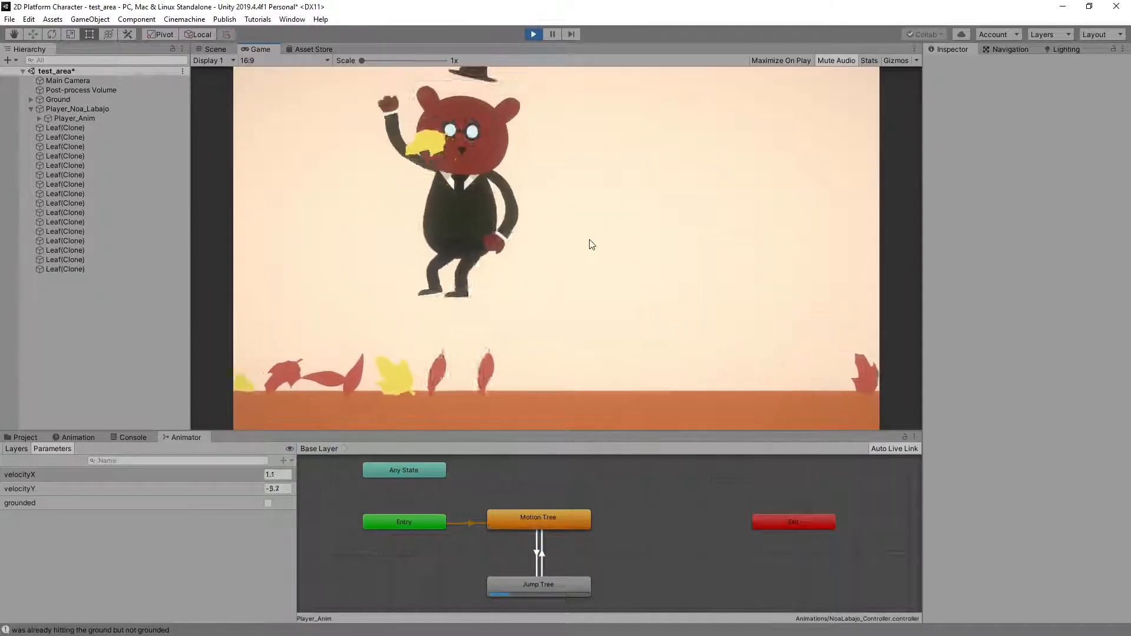
click(533, 34)
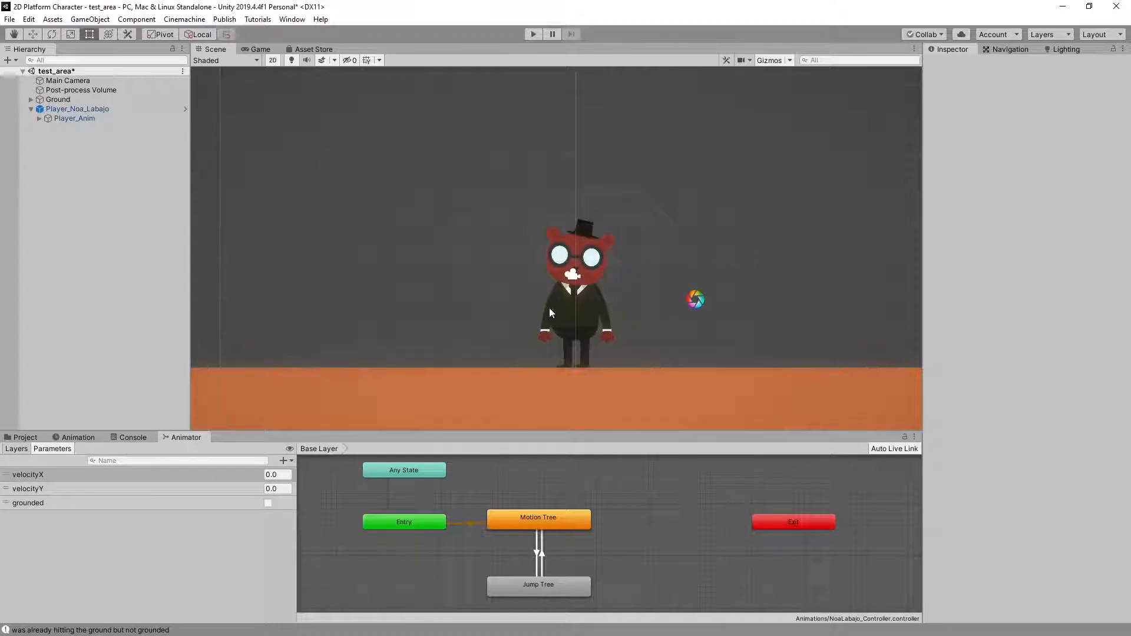
Delete the red character from test_area and import the next student's 2Dlogic package with its preselected items
click(67, 111)
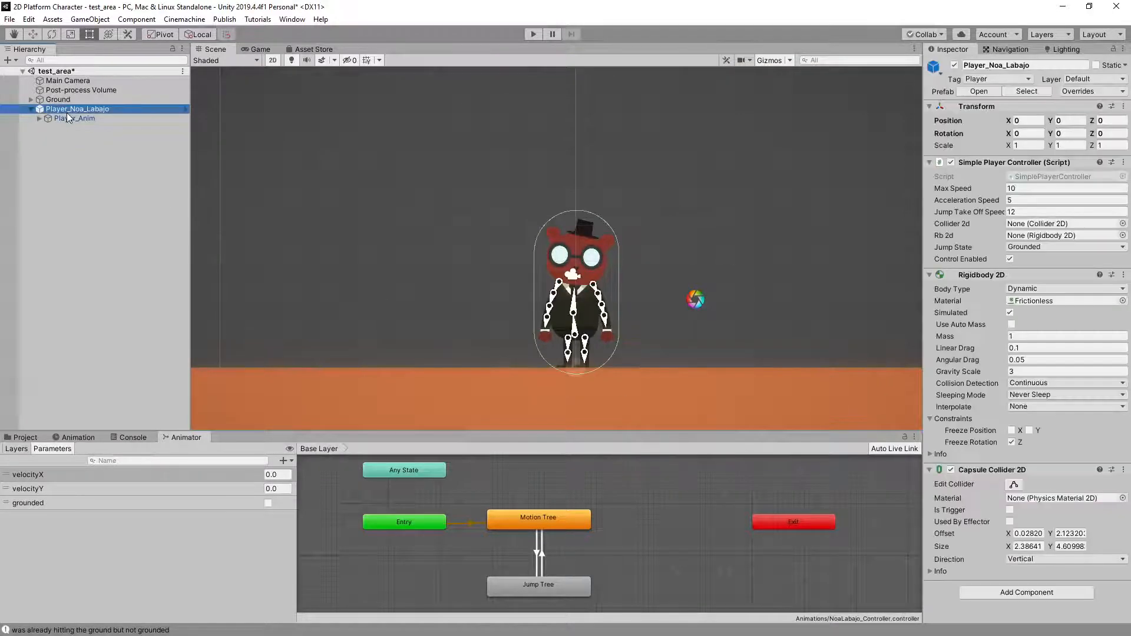
key(Delete)
click(26, 438)
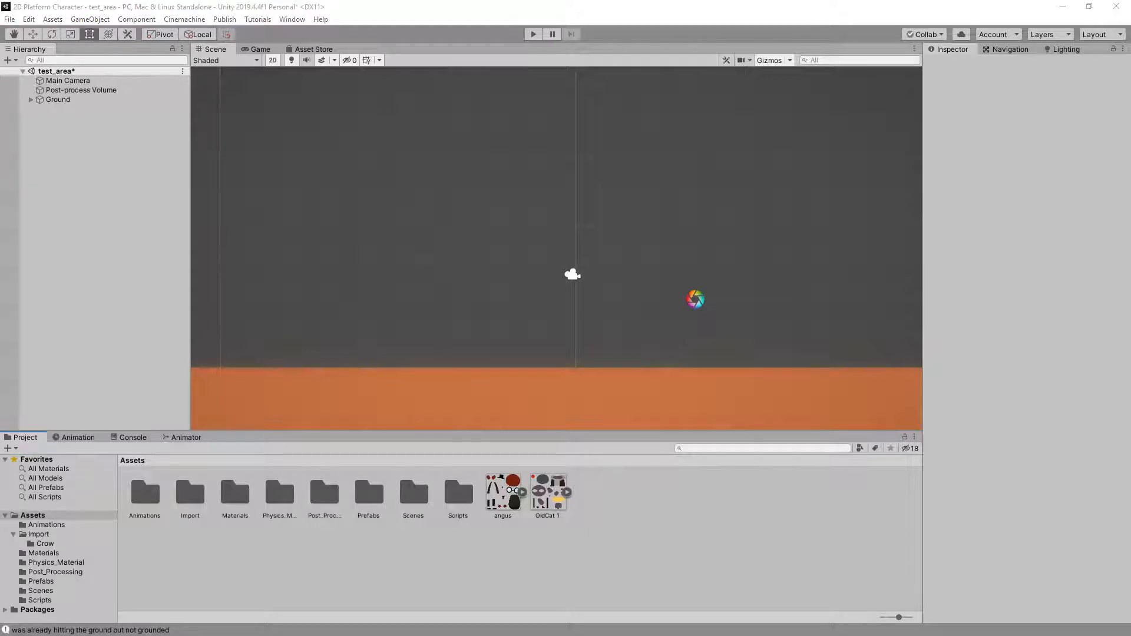
drag(587, 559, 636, 573)
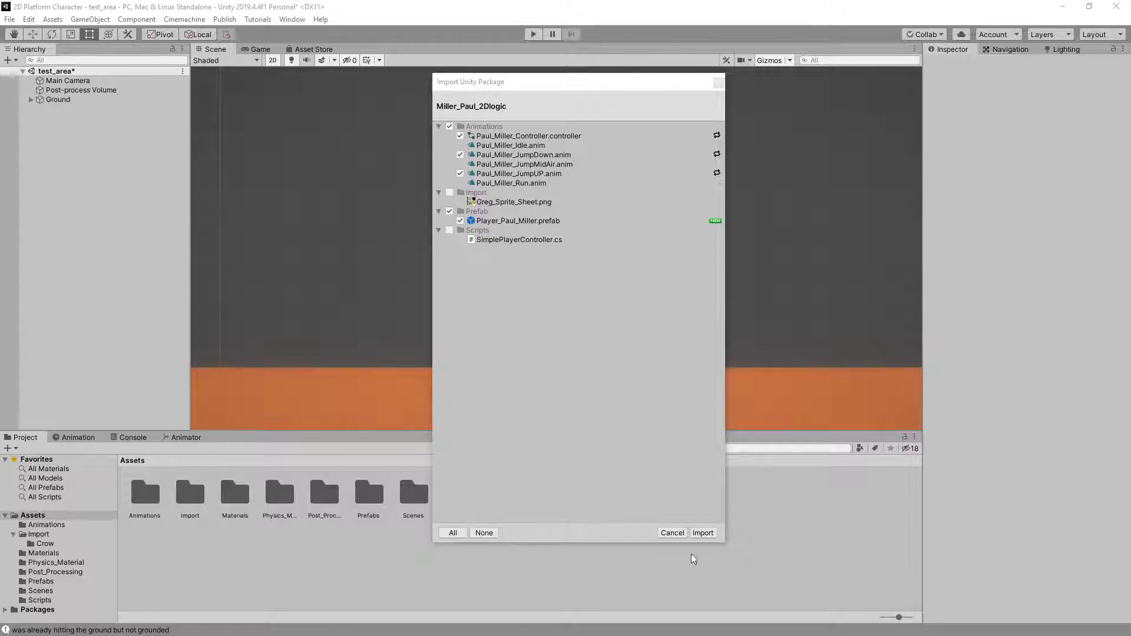
click(707, 534)
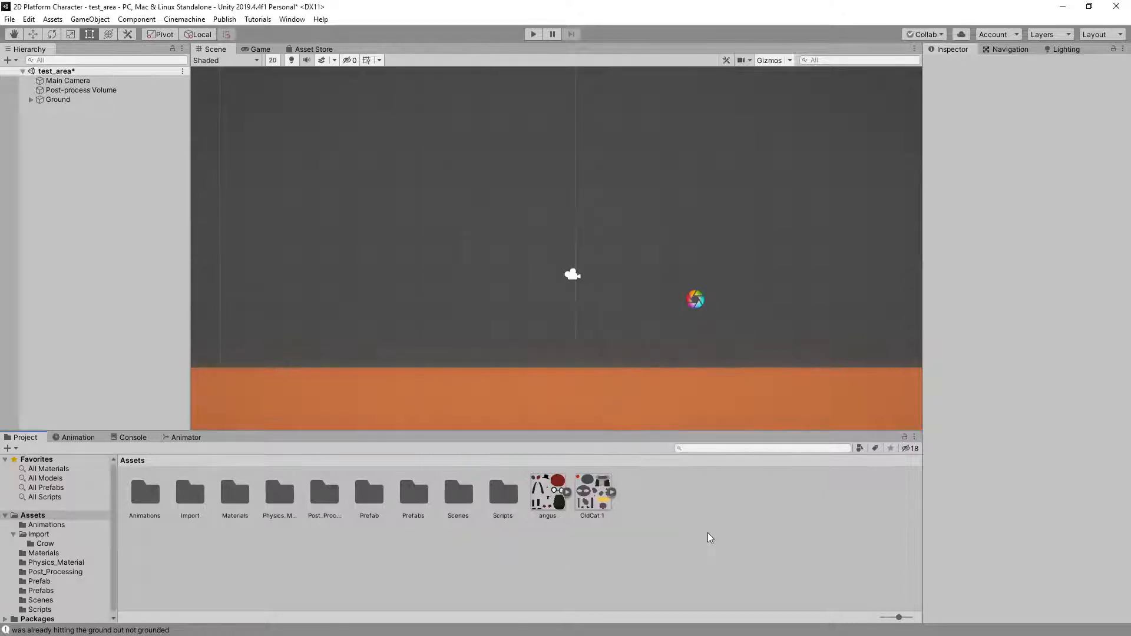
Add the imported yellow character's player prefab from the new Prefab folder to the test_area scene
double_click(368, 494)
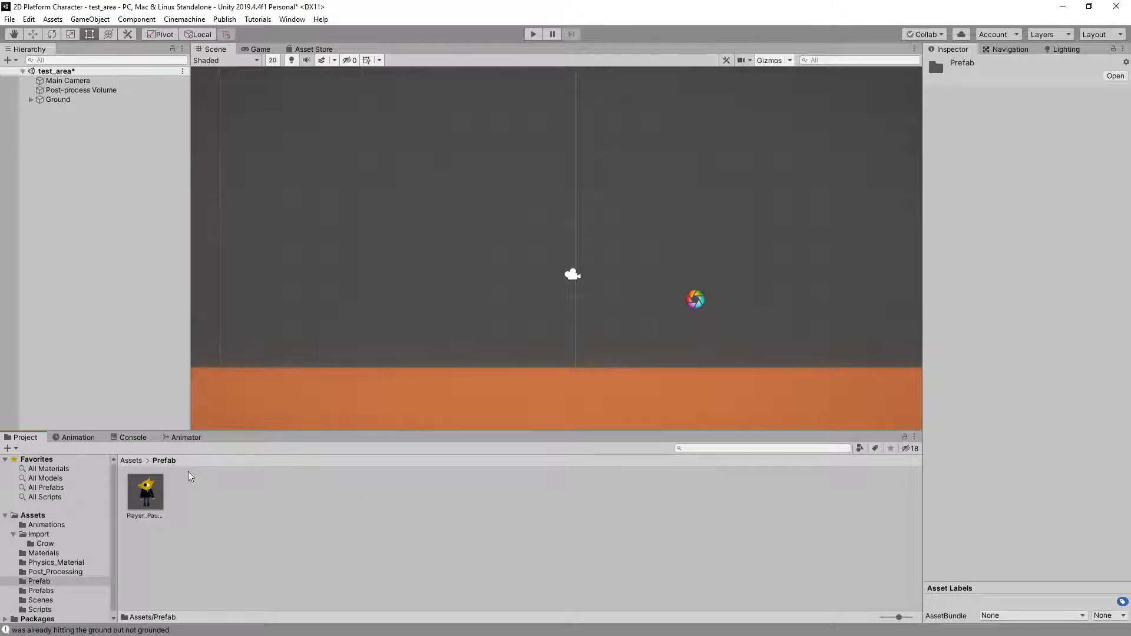
click(147, 498)
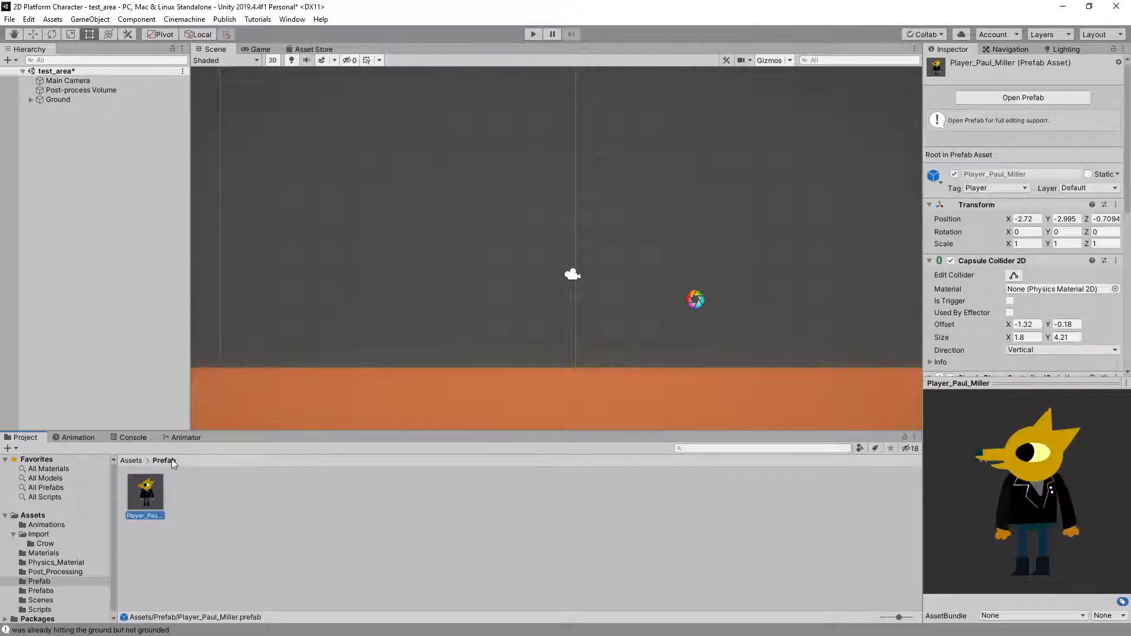
click(131, 461)
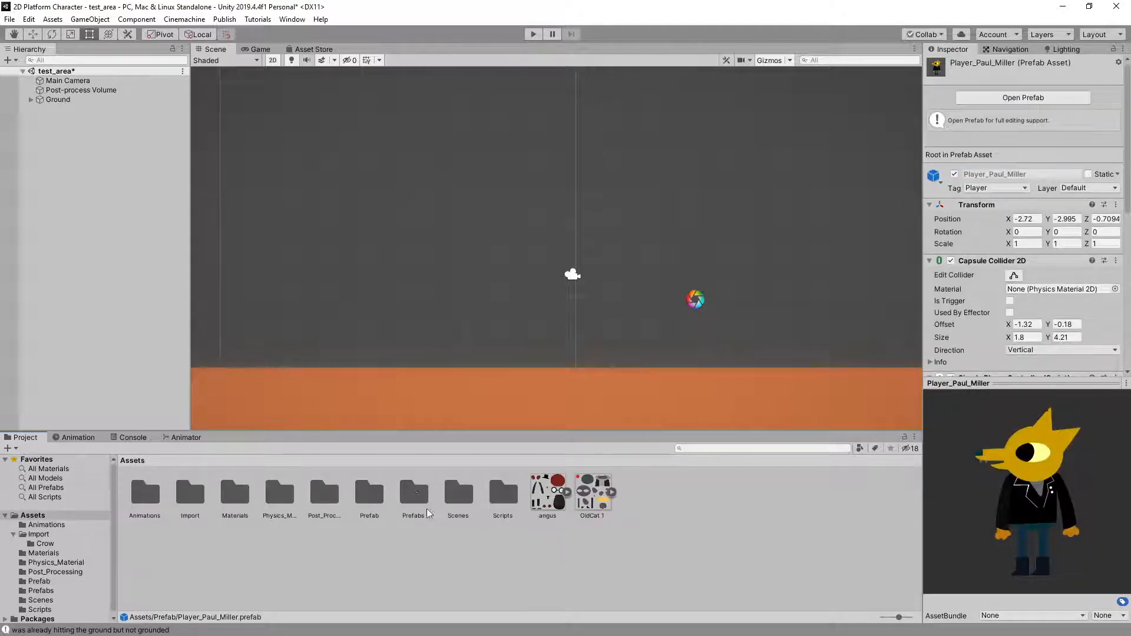
click(377, 501)
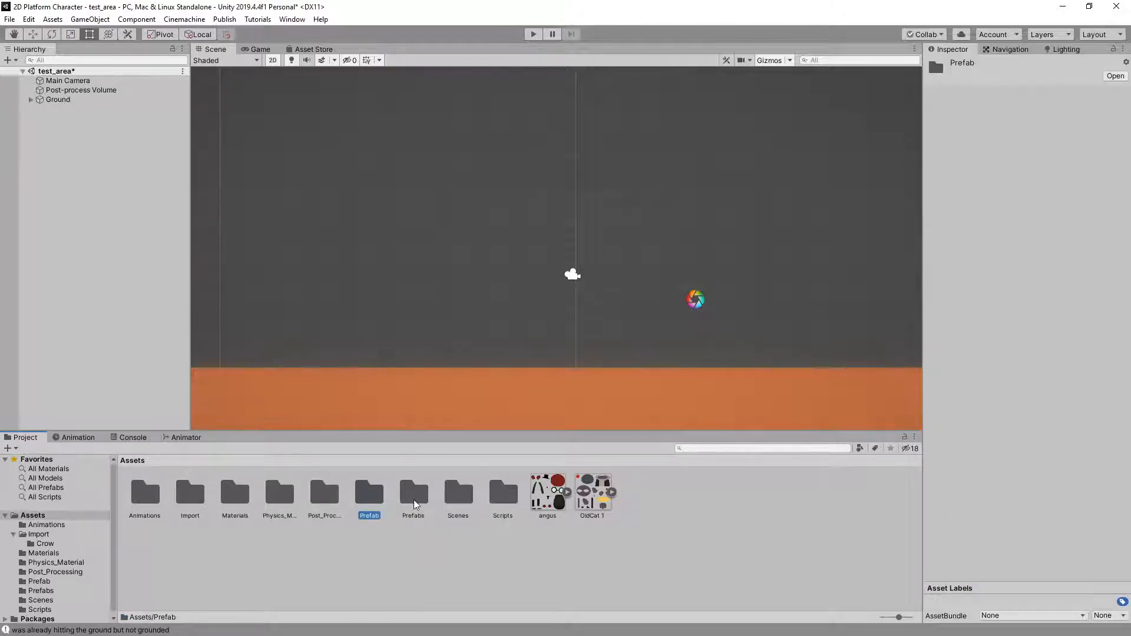
double_click(366, 497)
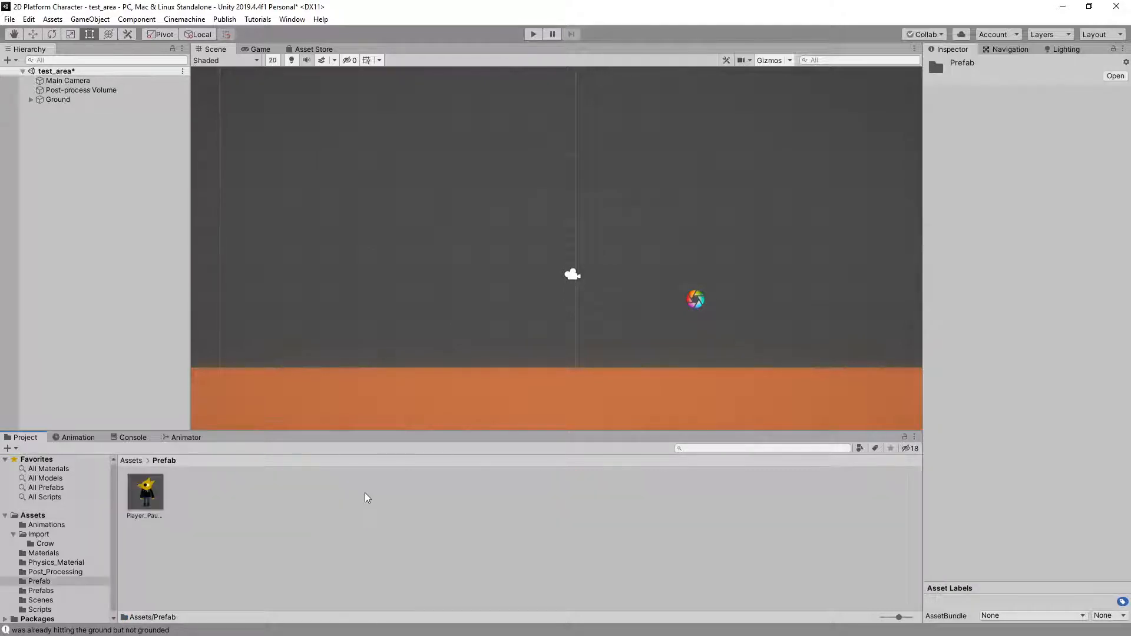
click(252, 517)
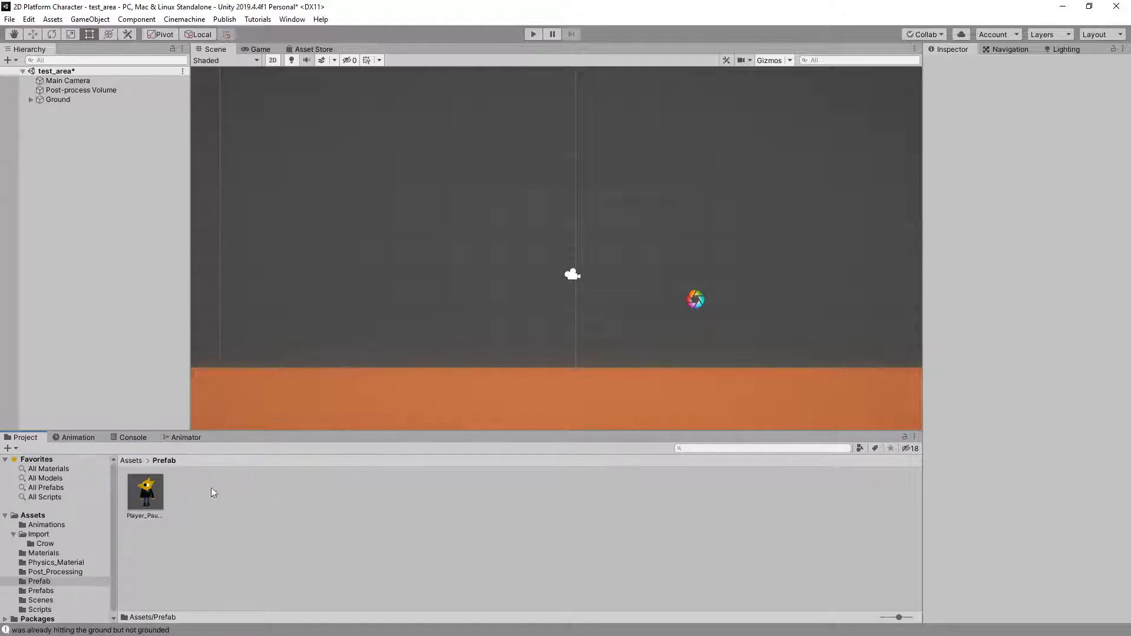
click(150, 490)
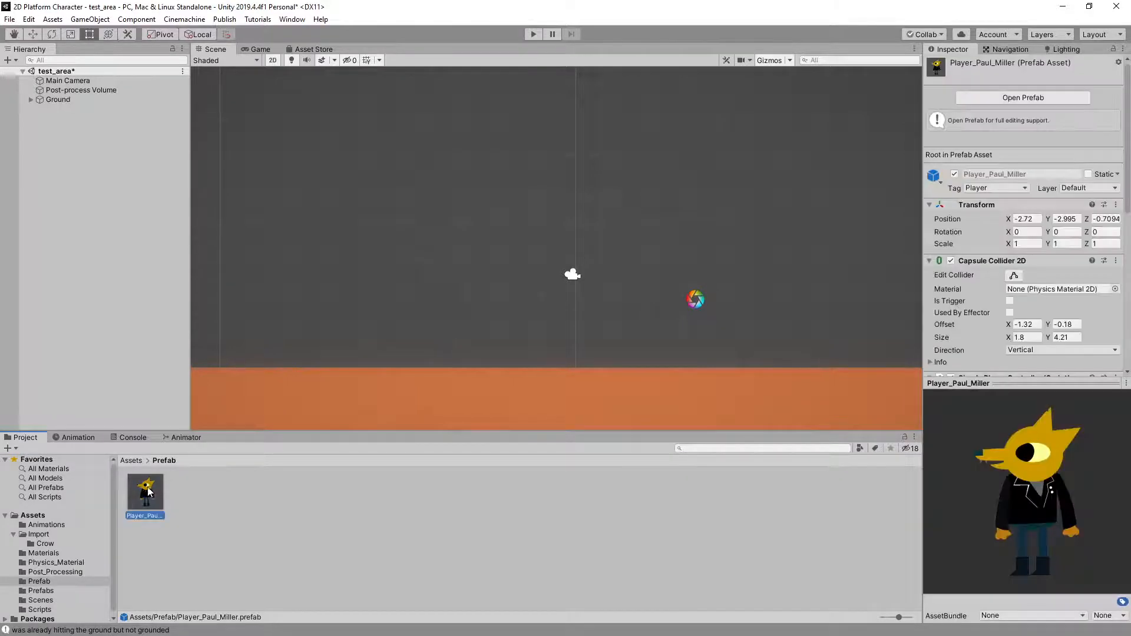
drag(148, 492, 97, 241)
scroll(494, 355, down, 4)
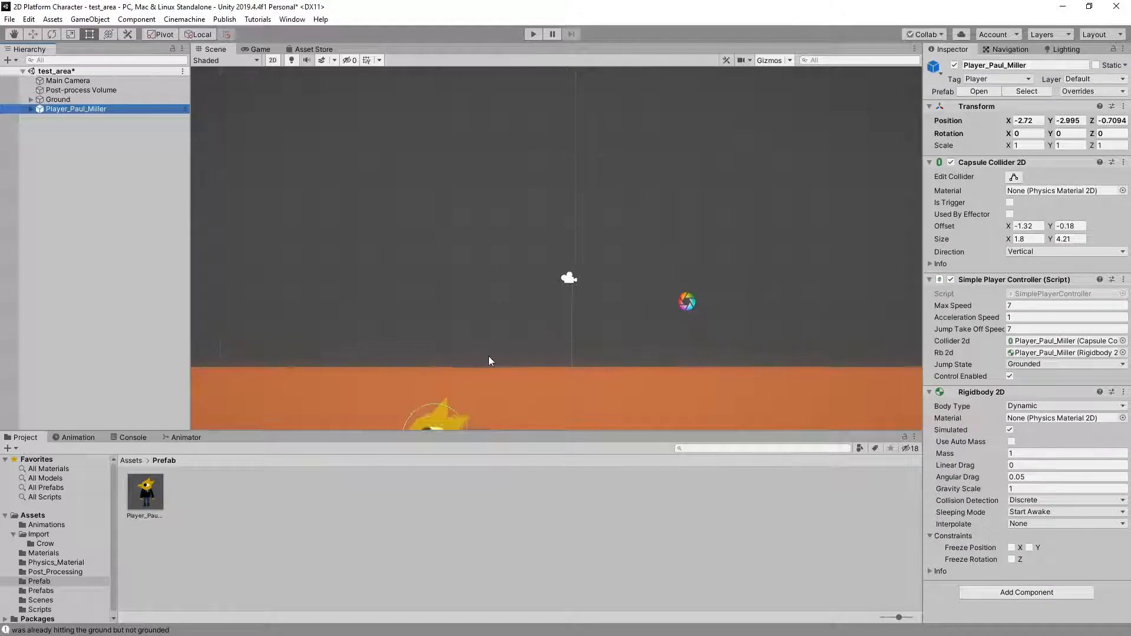
Move the yellow character's player up so it stands on the orange ground, at about X 1.52, Y 2.3
middle_drag(521, 400, 526, 332)
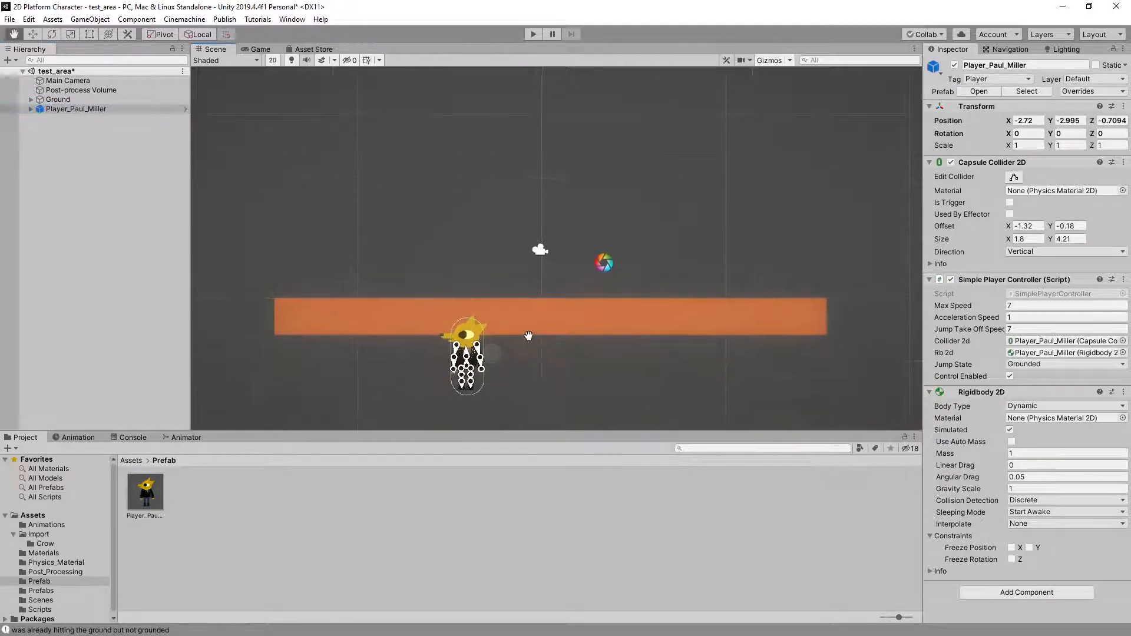
key(w)
drag(497, 348, 573, 262)
scroll(574, 265, up, 5)
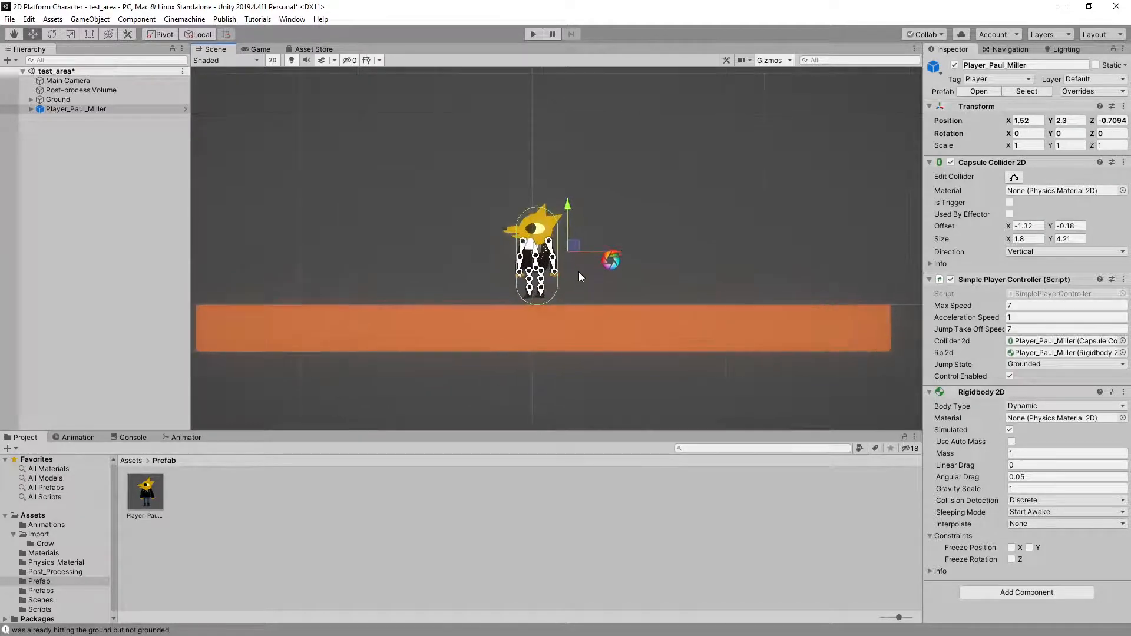
middle_drag(630, 312, 628, 304)
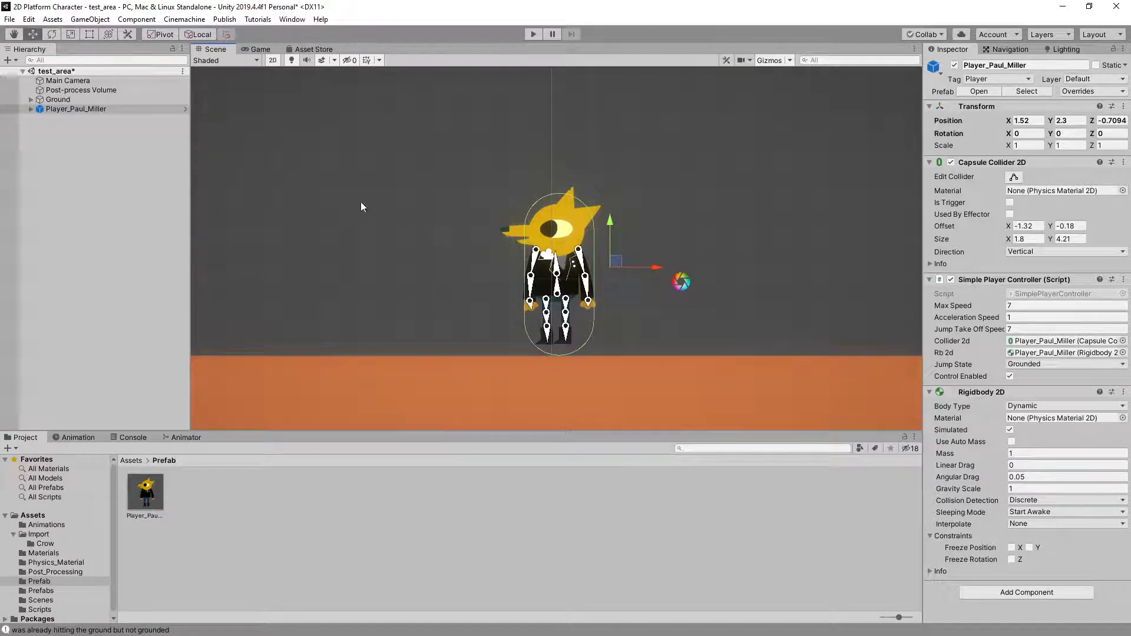
Try a Capsule Collider 2D X offset of 0 on the yellow character's root object, compare it with Player_Anim, and undo the change
click(137, 109)
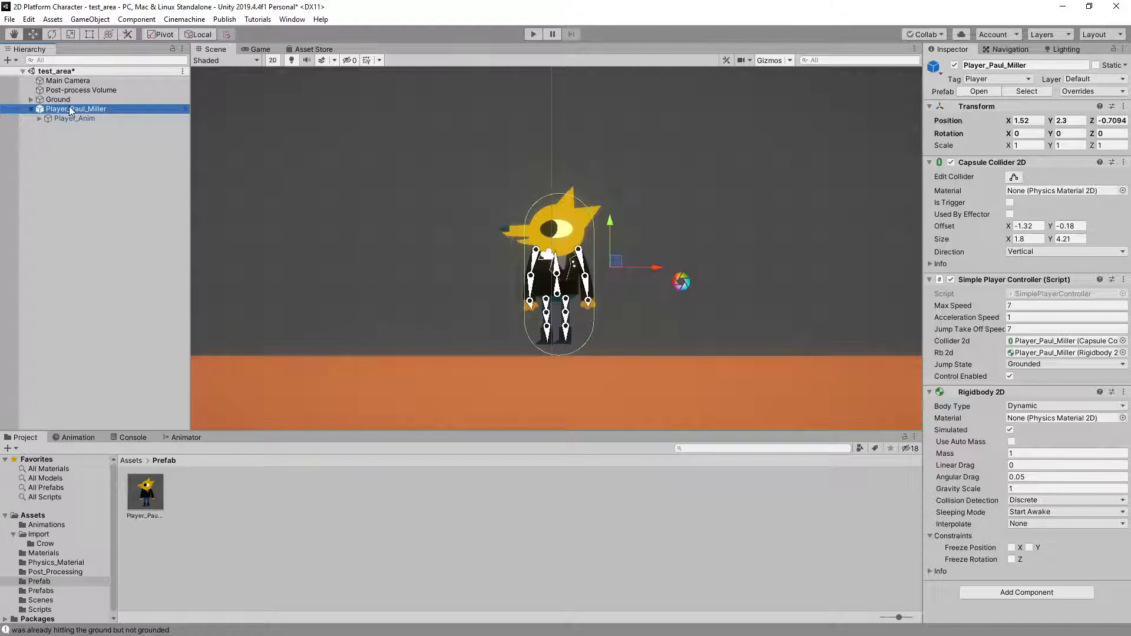
click(77, 118)
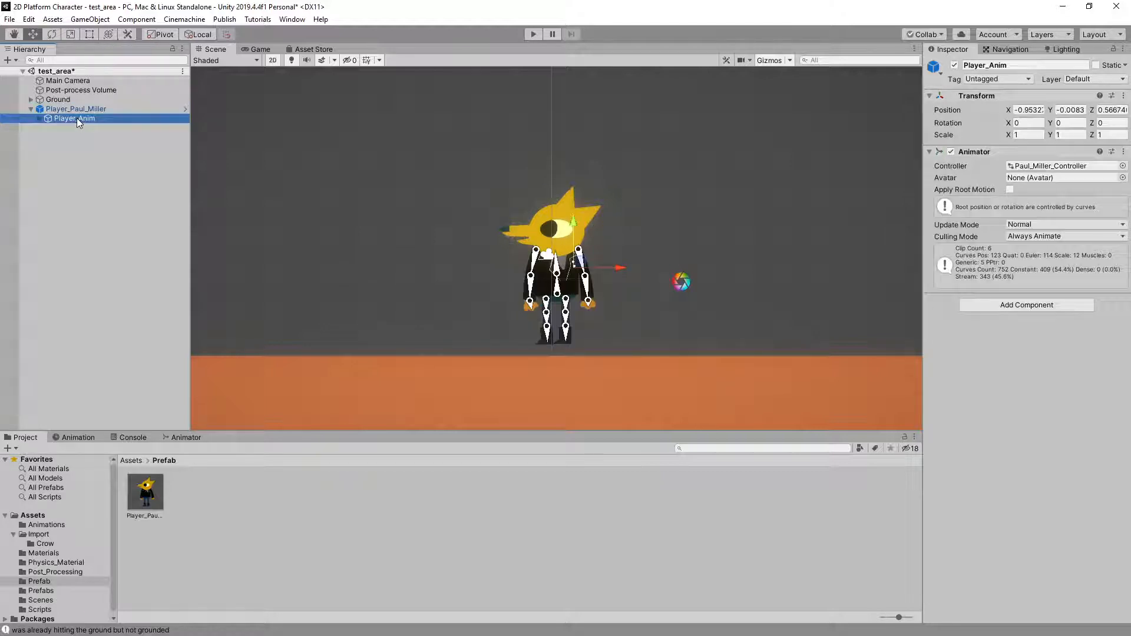
click(75, 109)
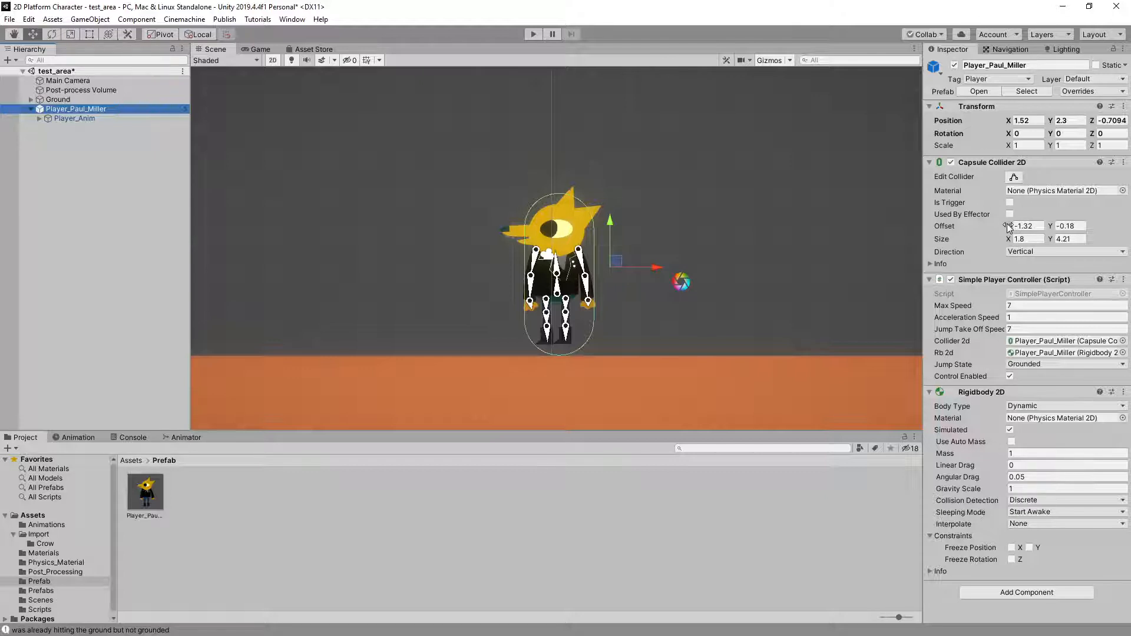
drag(1009, 228, 1039, 227)
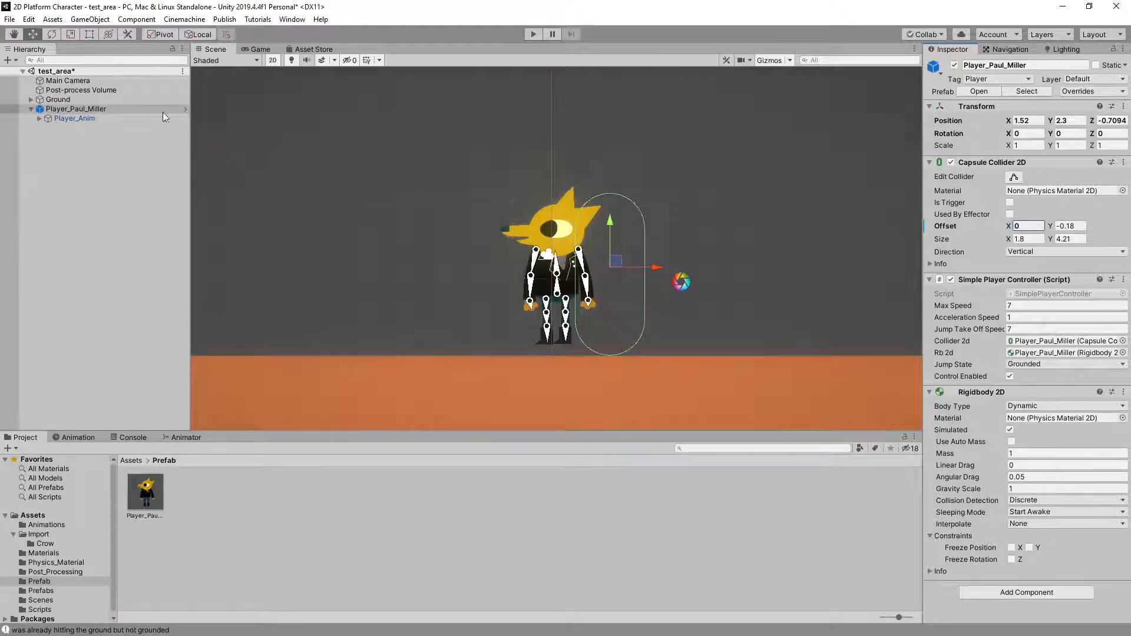
click(88, 119)
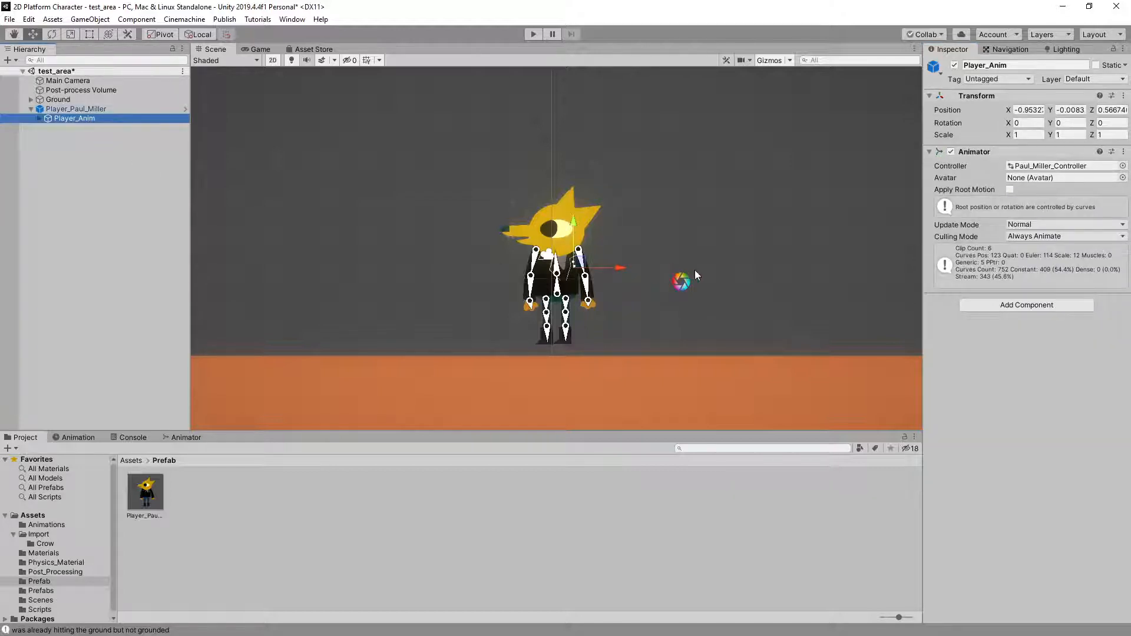
key(ctrl+z)
key(ctrl+z)
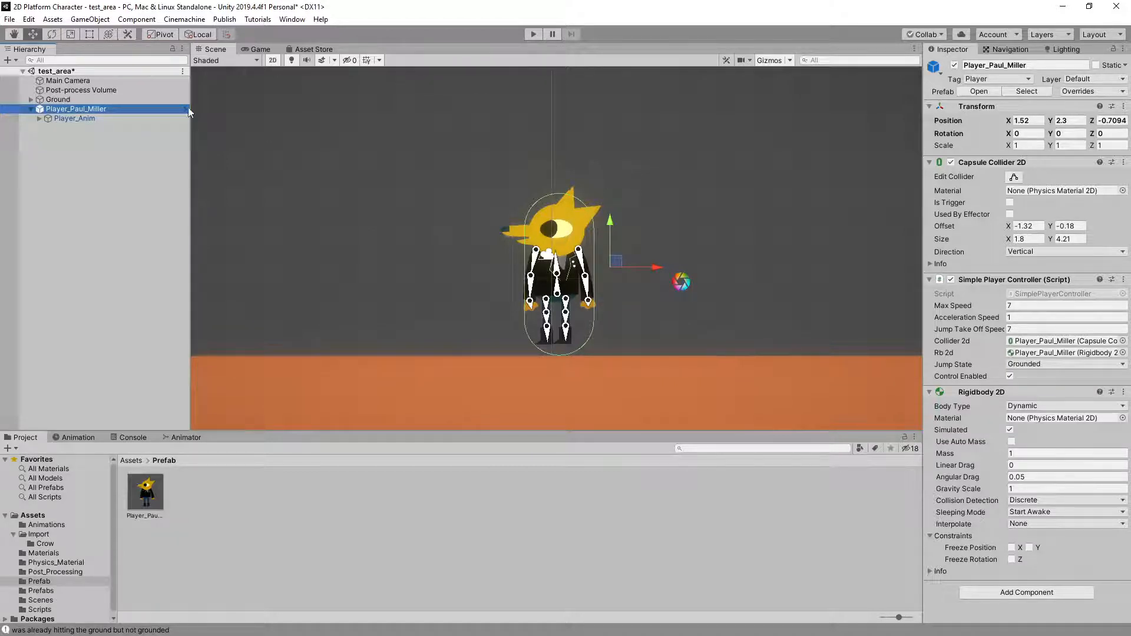
Try shifting the yellow character's Player_Anim child to about X -0.14, Y 0.31, and undo the move
click(91, 119)
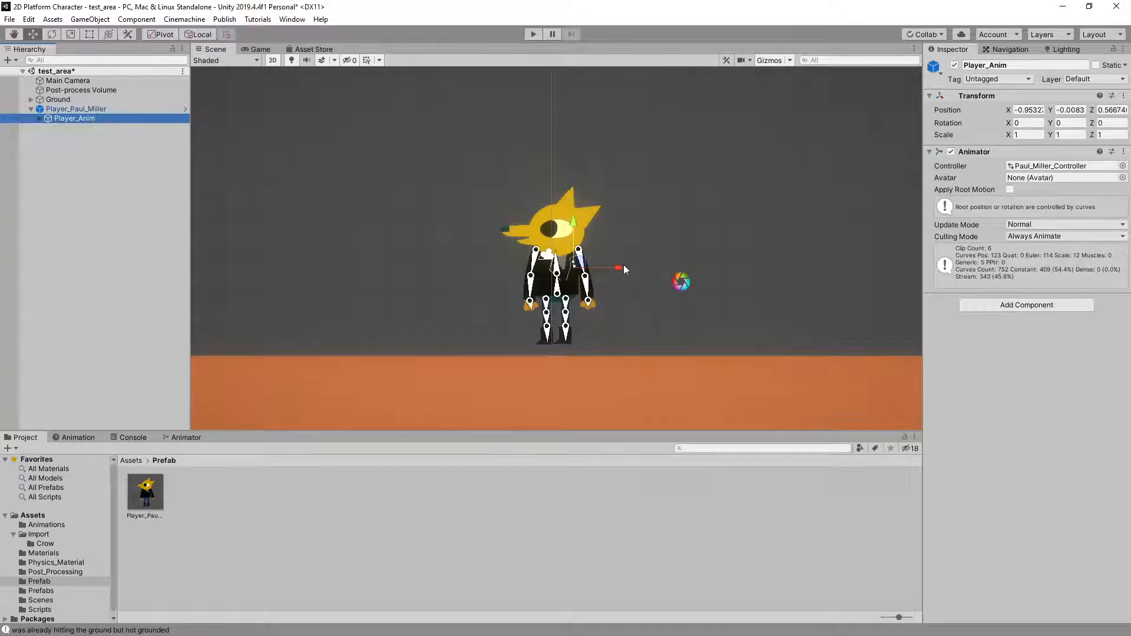
drag(580, 266, 611, 255)
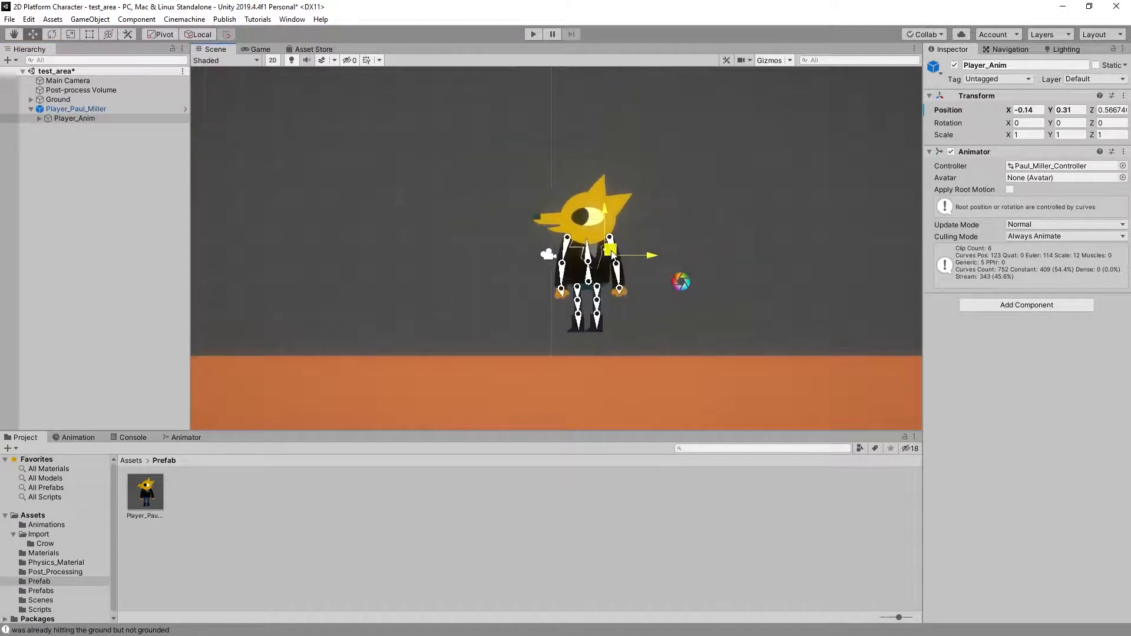
key(ctrl+z)
Play-test the yellow character's movement in both directions, watching its rotation, and stop play mode
click(82, 110)
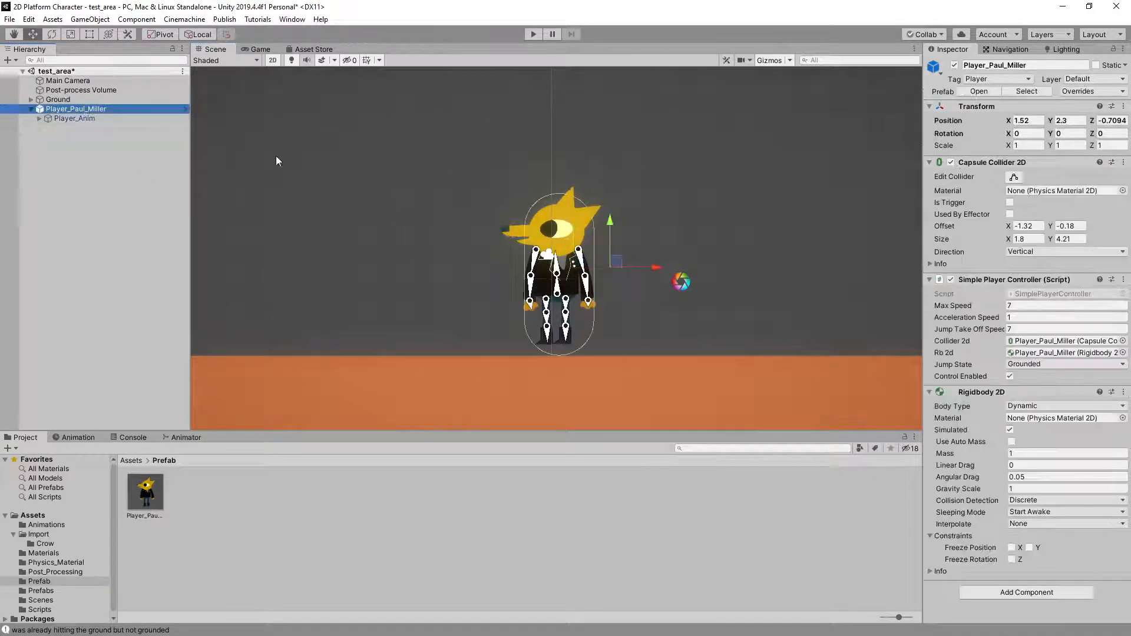
click(533, 35)
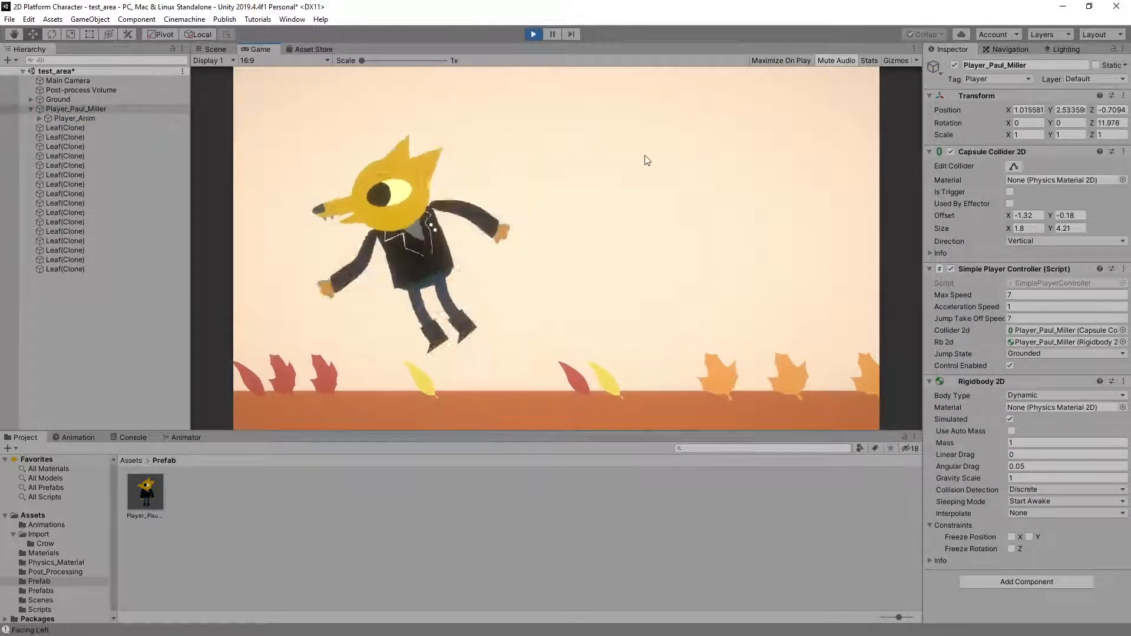
key(d)
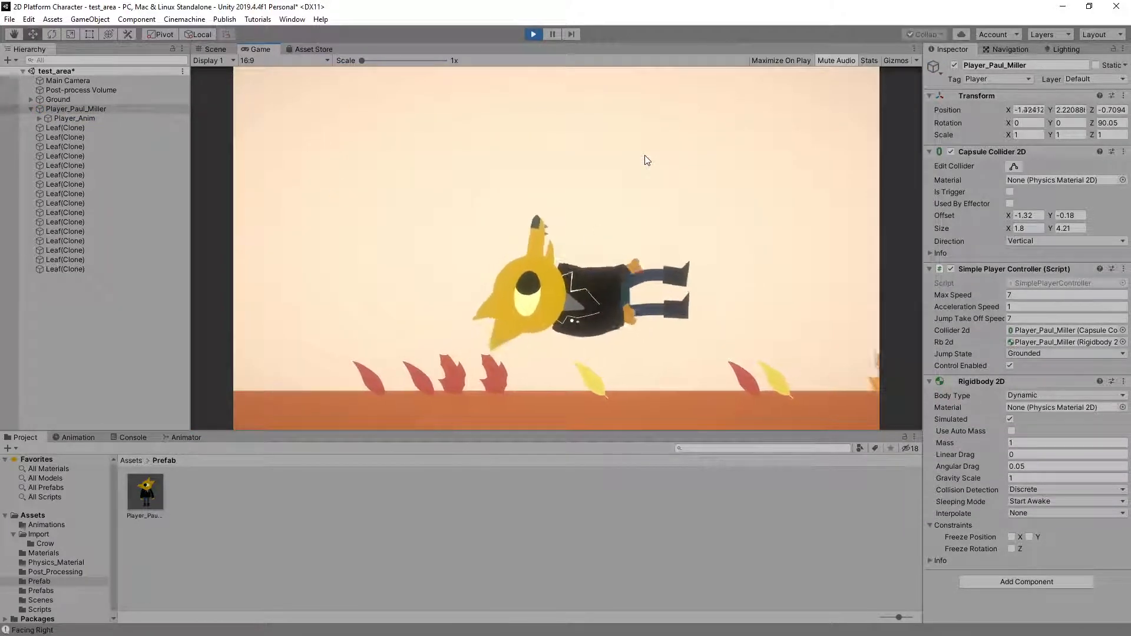
key(d)
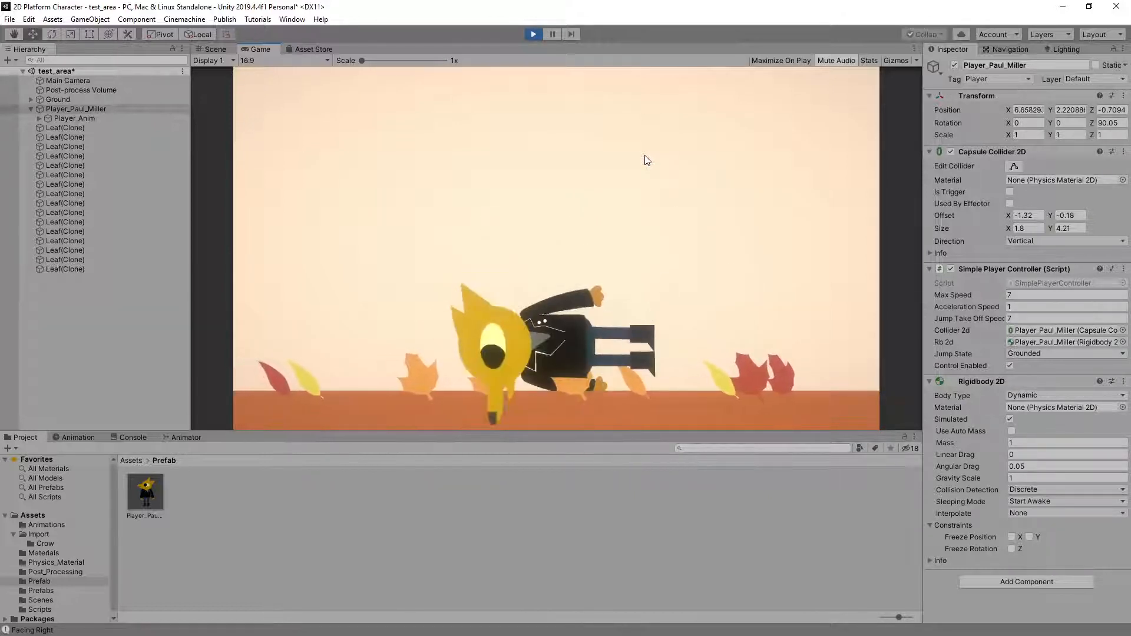
key(a)
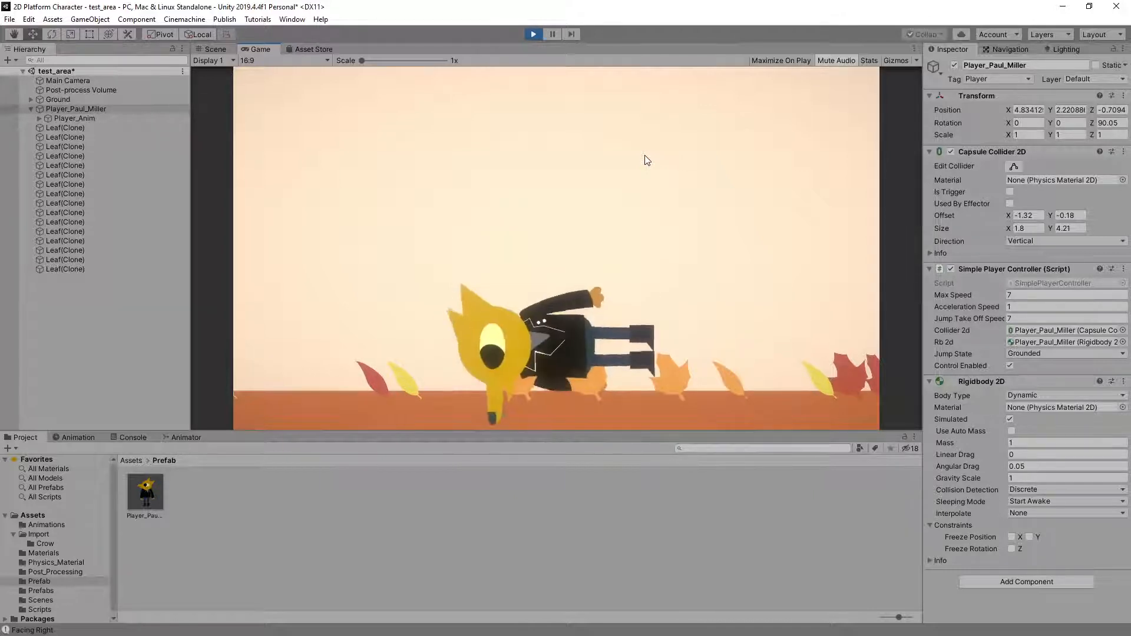
click(533, 35)
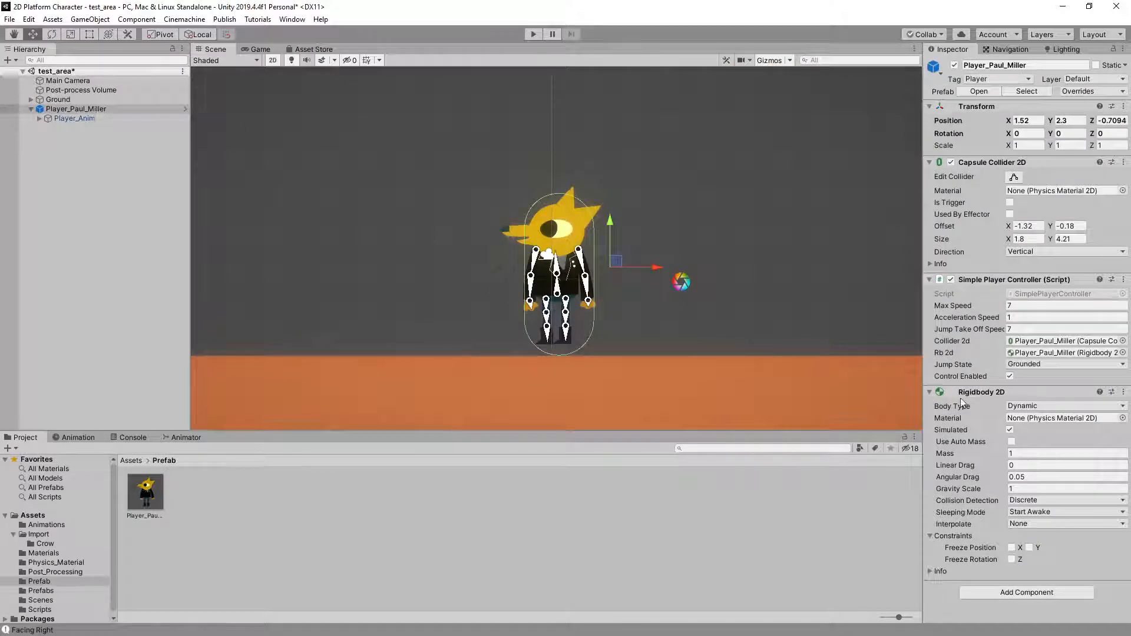
Freeze the Z rotation on the yellow character's Rigidbody 2D and play-test its movement and turns both ways
click(1011, 560)
click(531, 34)
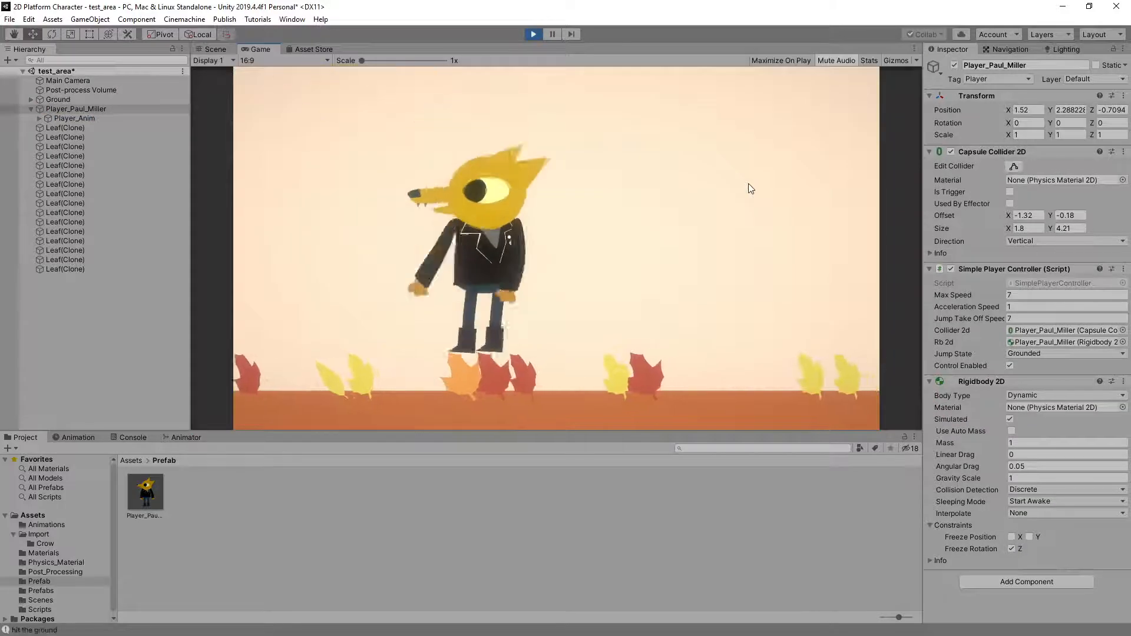
key(Left)
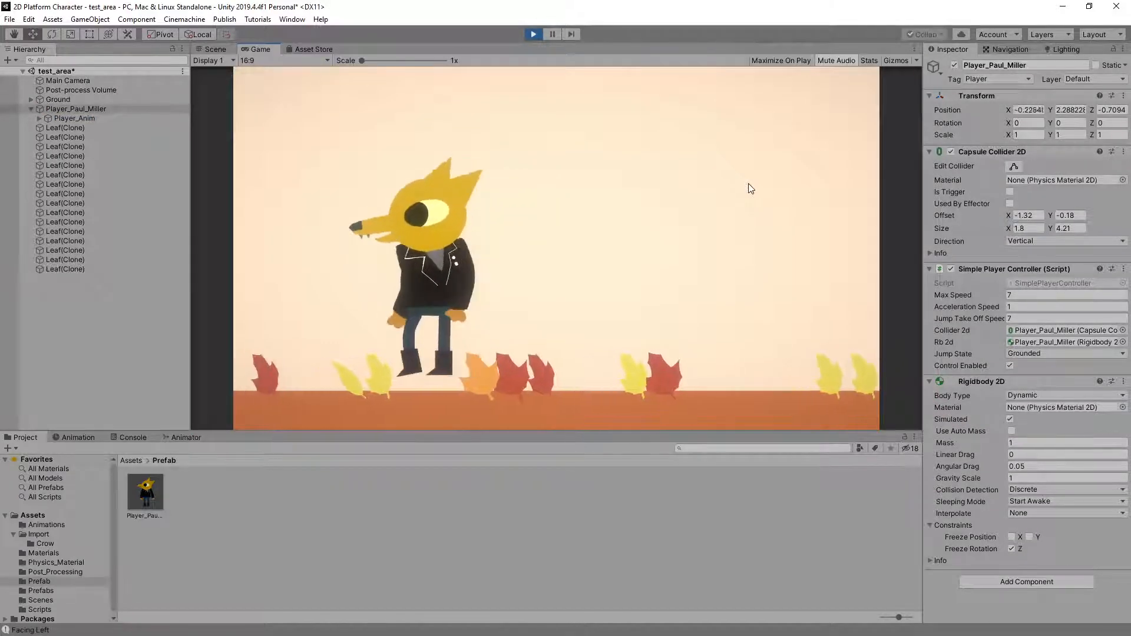
key(Right)
key(Right)
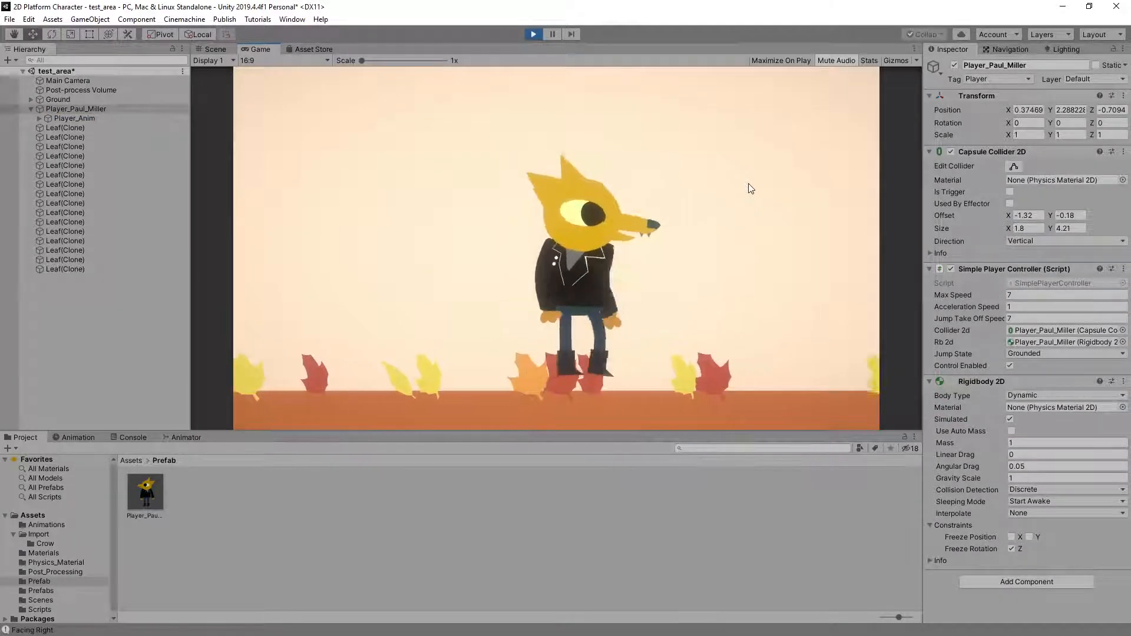
key(Left)
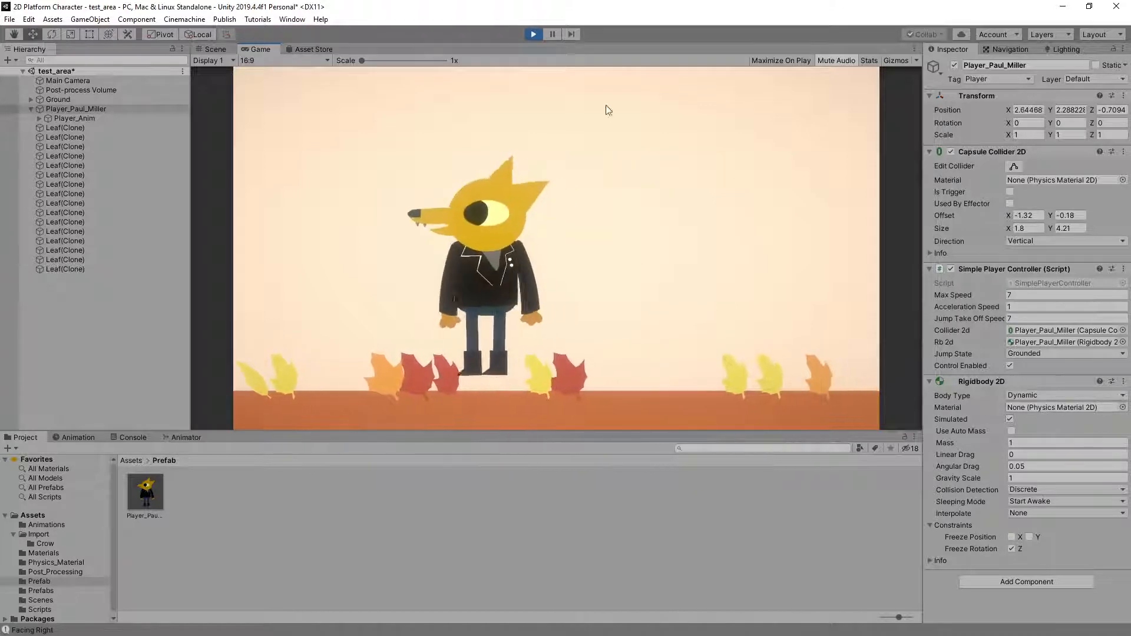
click(533, 34)
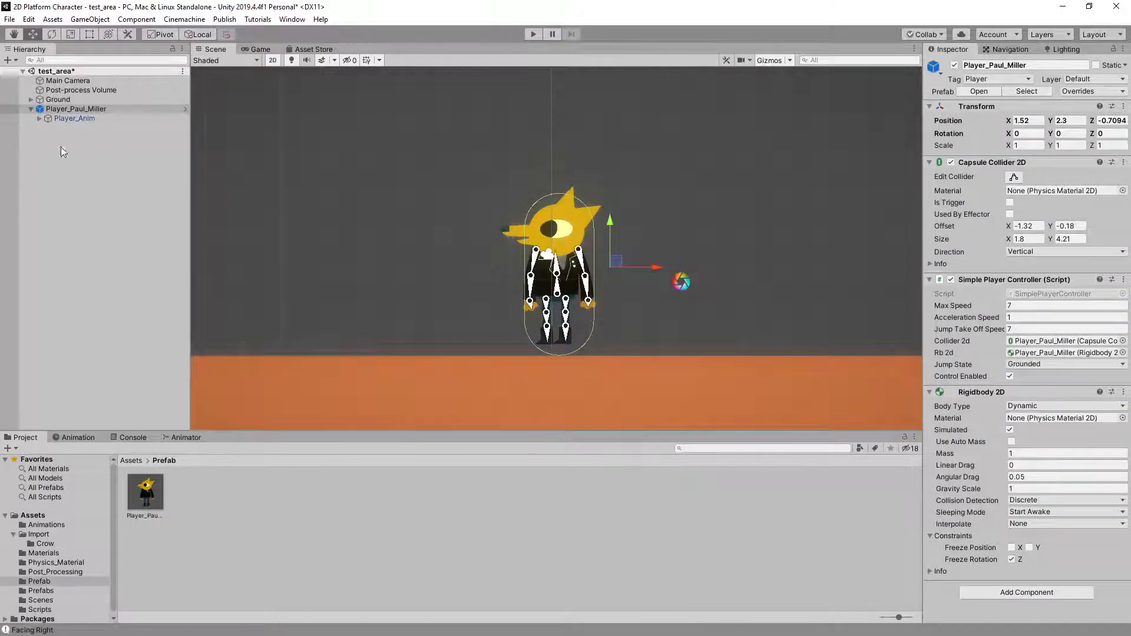
Add the original Player prefab from the Prefabs folder to test_area and move it beside the yellow character, to about X -2.61
click(37, 148)
click(77, 110)
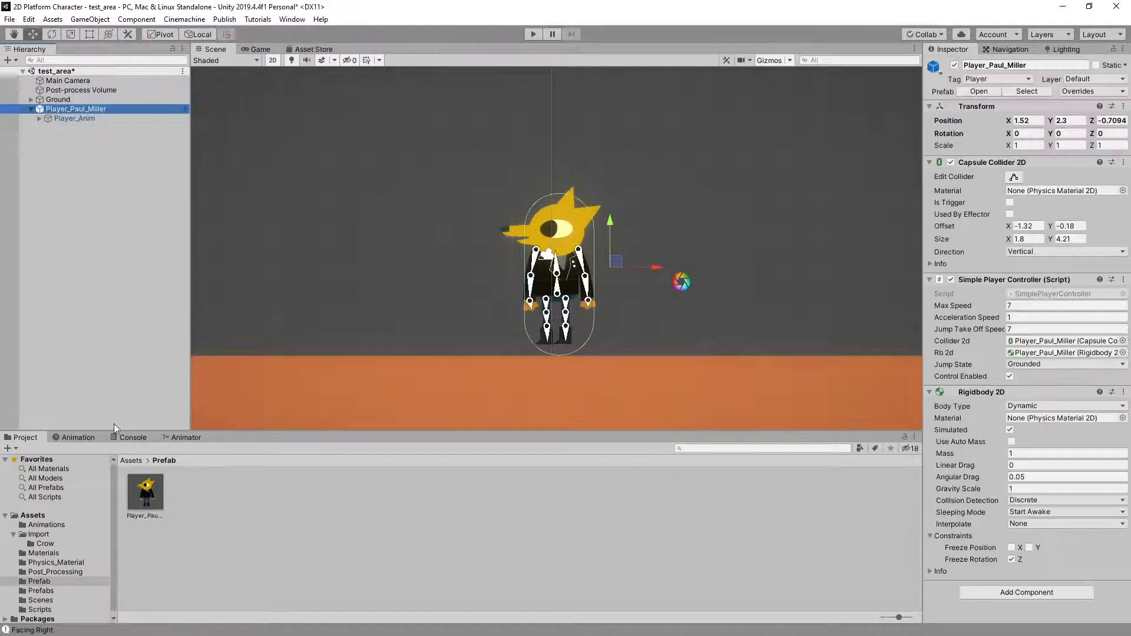
click(130, 460)
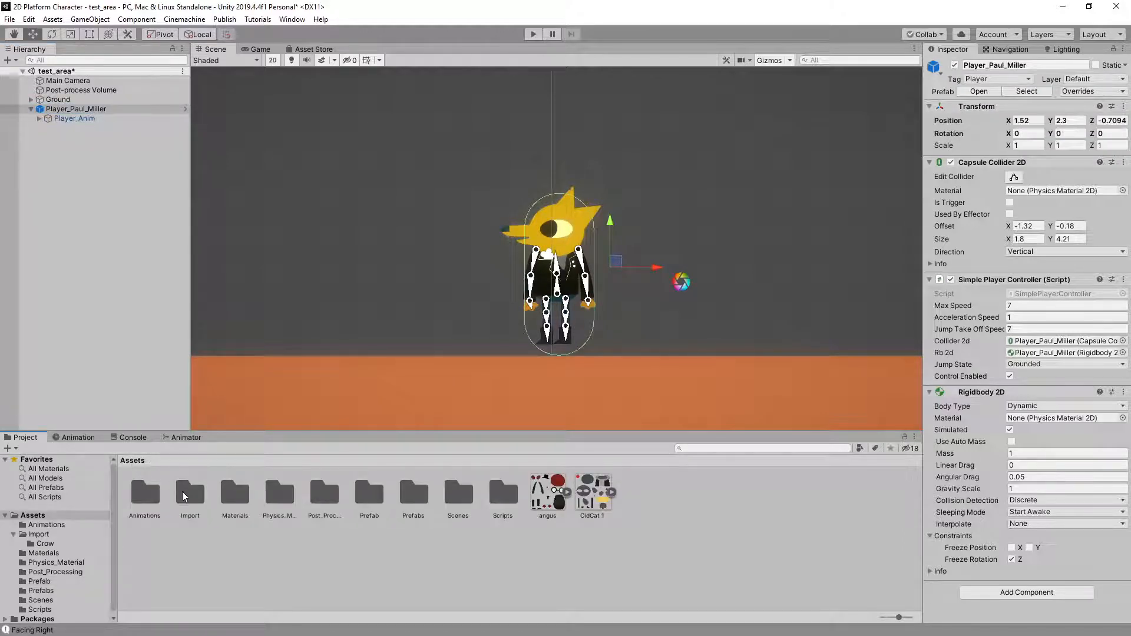
double_click(414, 492)
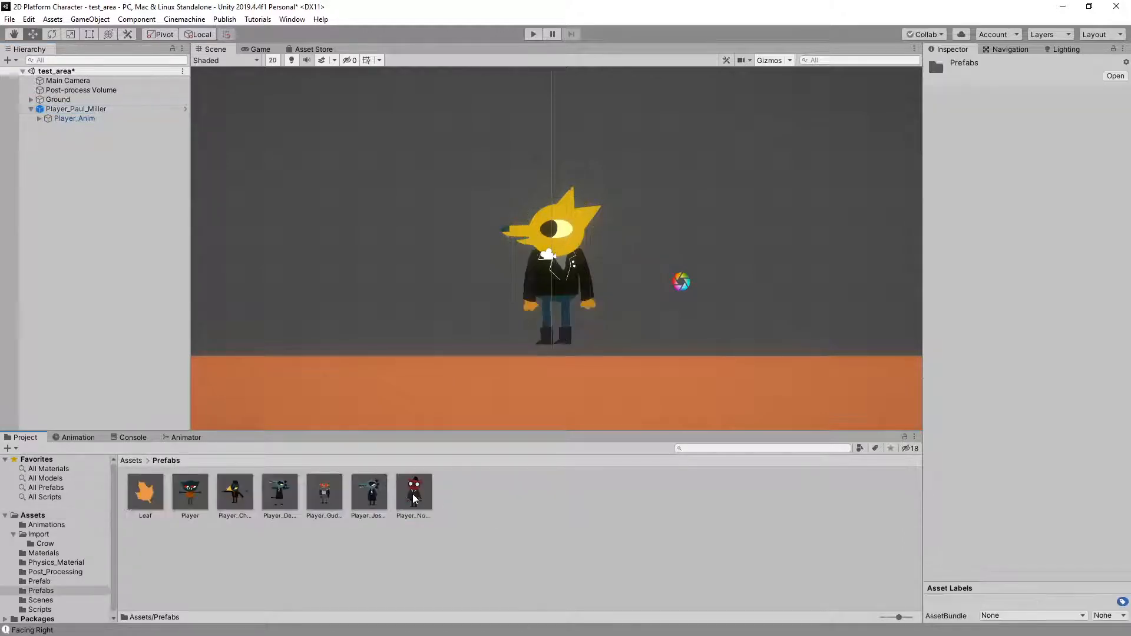
drag(190, 495, 91, 182)
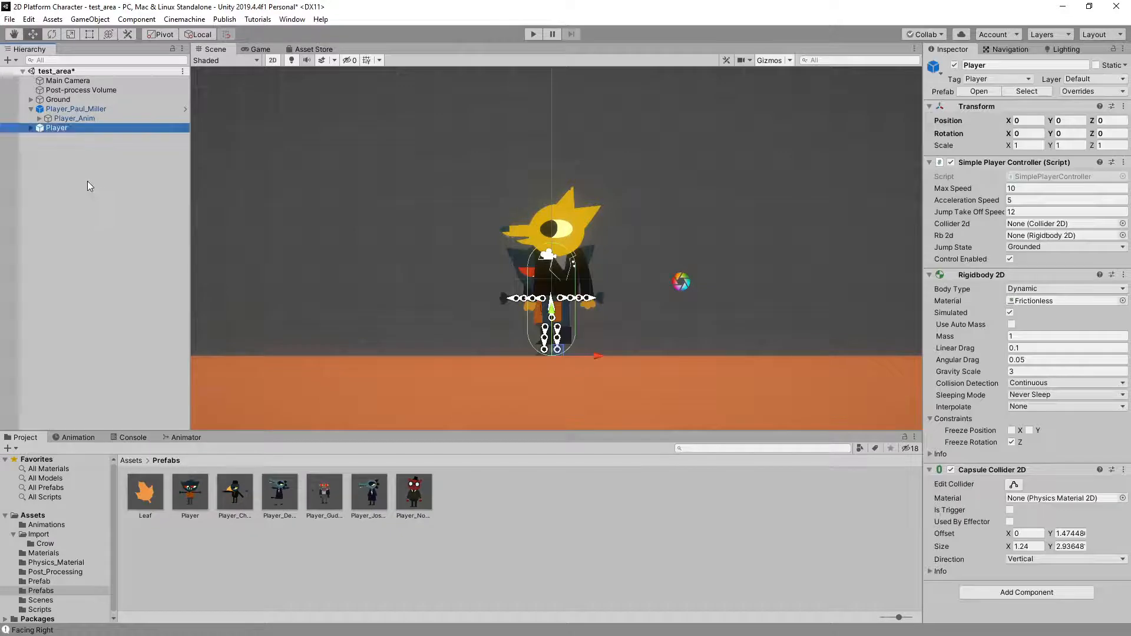
drag(596, 352, 495, 352)
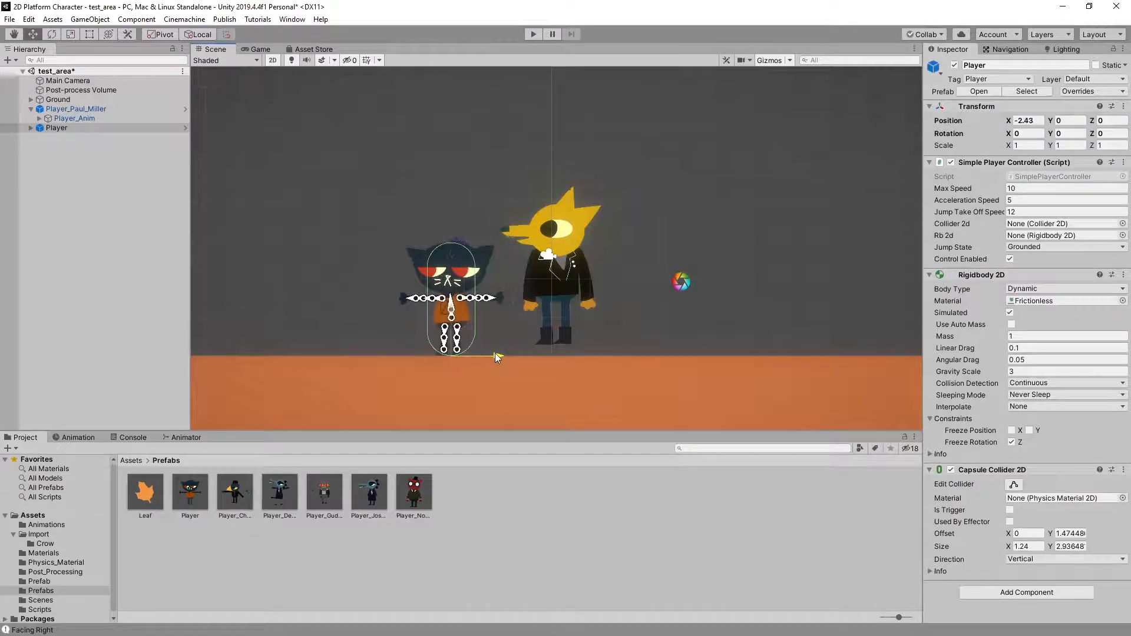
Unpack the prefab instances of both Player and the yellow character's root object
click(31, 128)
right_click(78, 128)
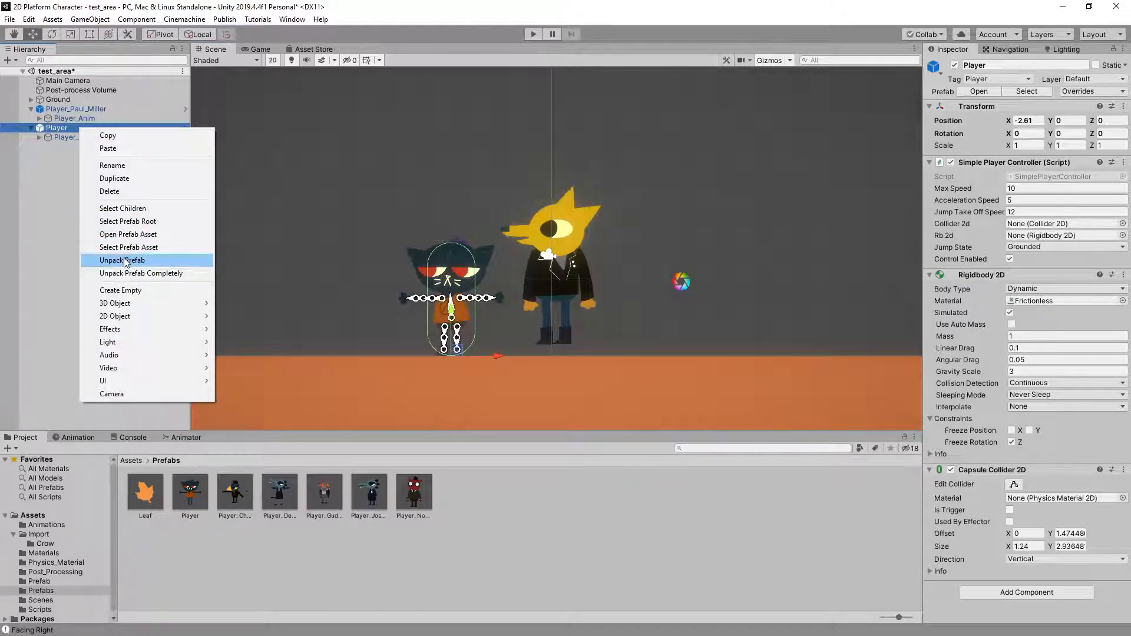
click(125, 261)
click(69, 109)
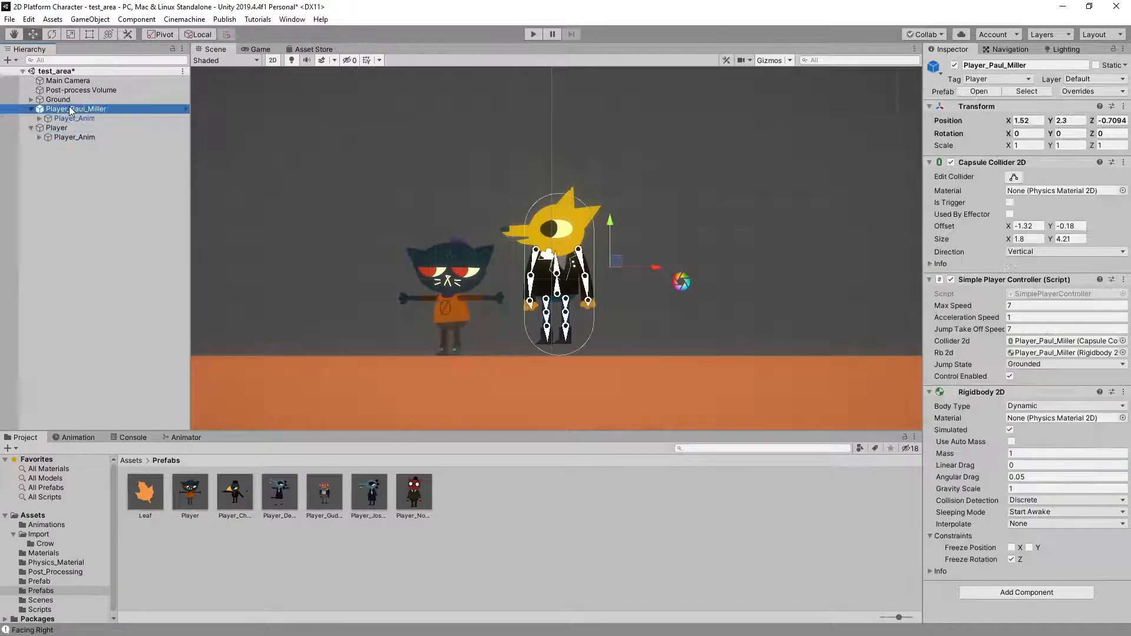
right_click(70, 109)
click(114, 235)
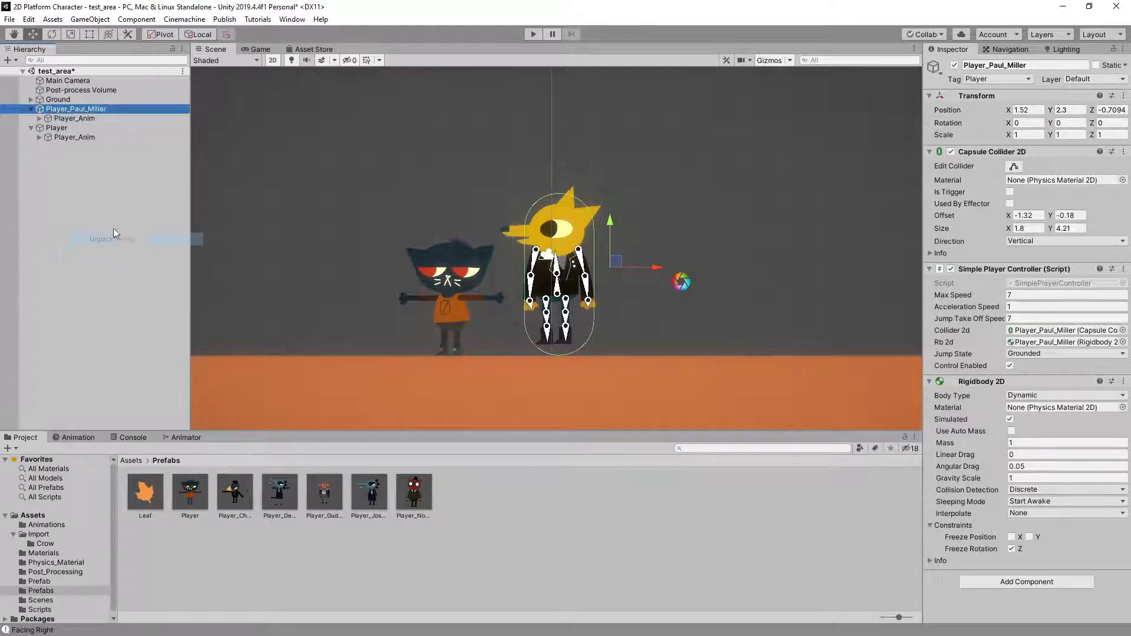
Delete Player's own Player_Anim child and make the yellow character's Player_Anim a child of Player instead
click(66, 138)
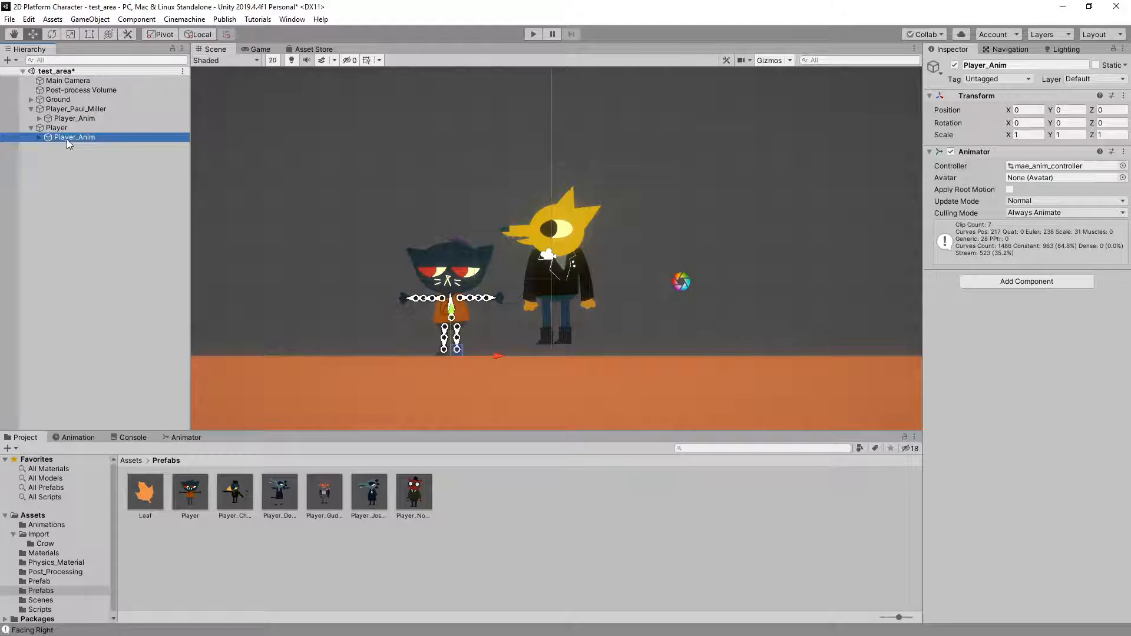
key(Delete)
click(66, 118)
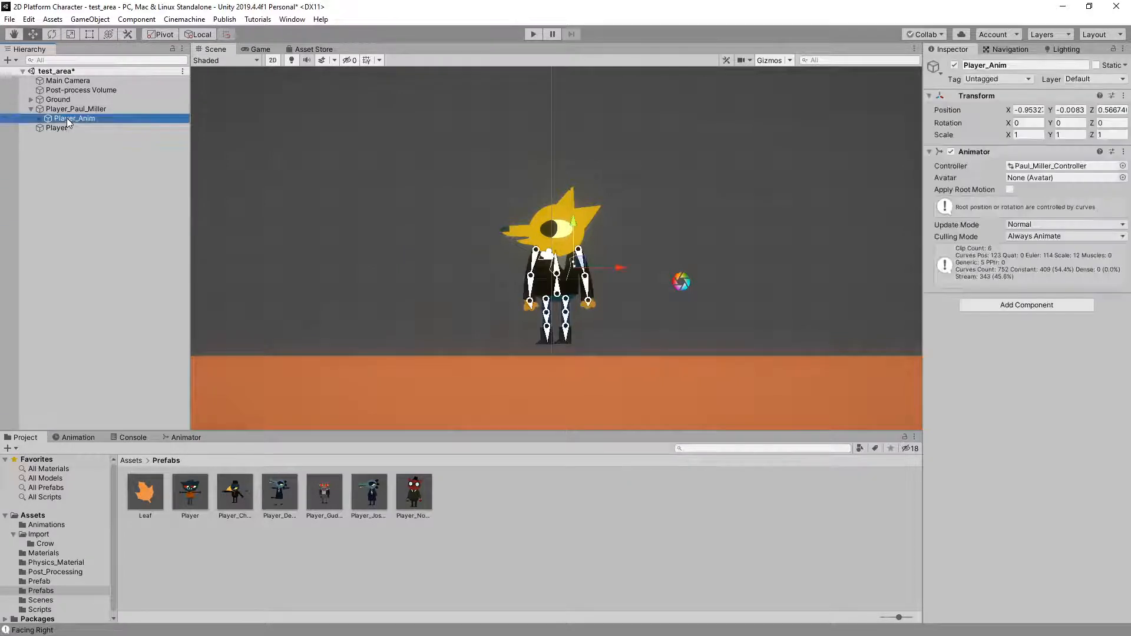
mouse_move(66, 118)
mouse_down()
mouse_move(77, 119)
mouse_move(66, 128)
mouse_up()
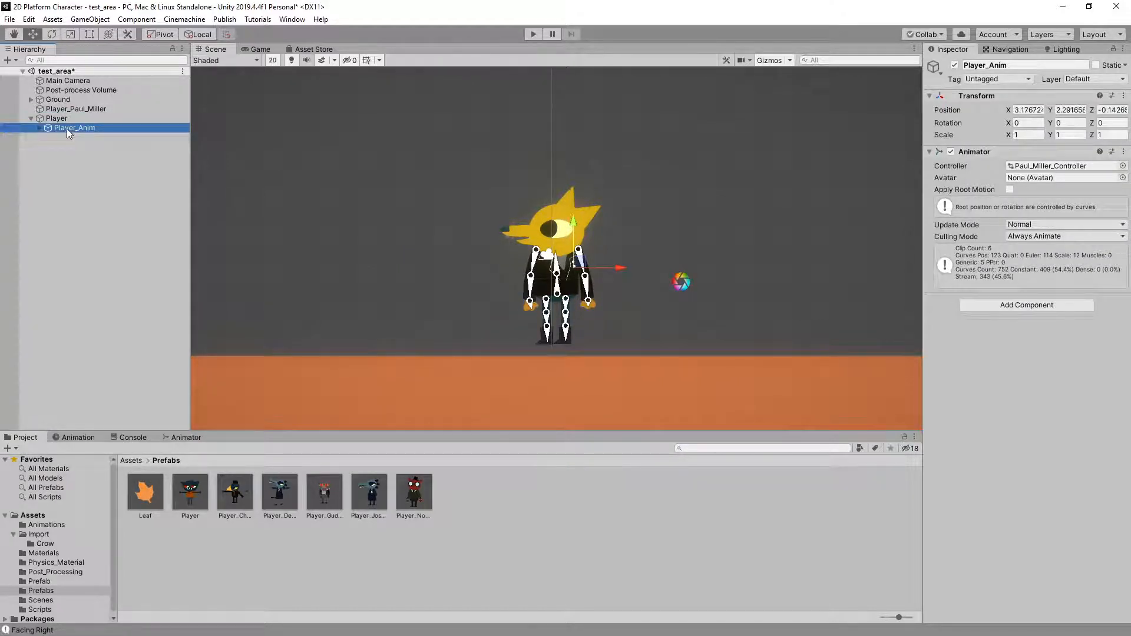
Delete the yellow character's emptied root object from test_area and select Player
click(54, 108)
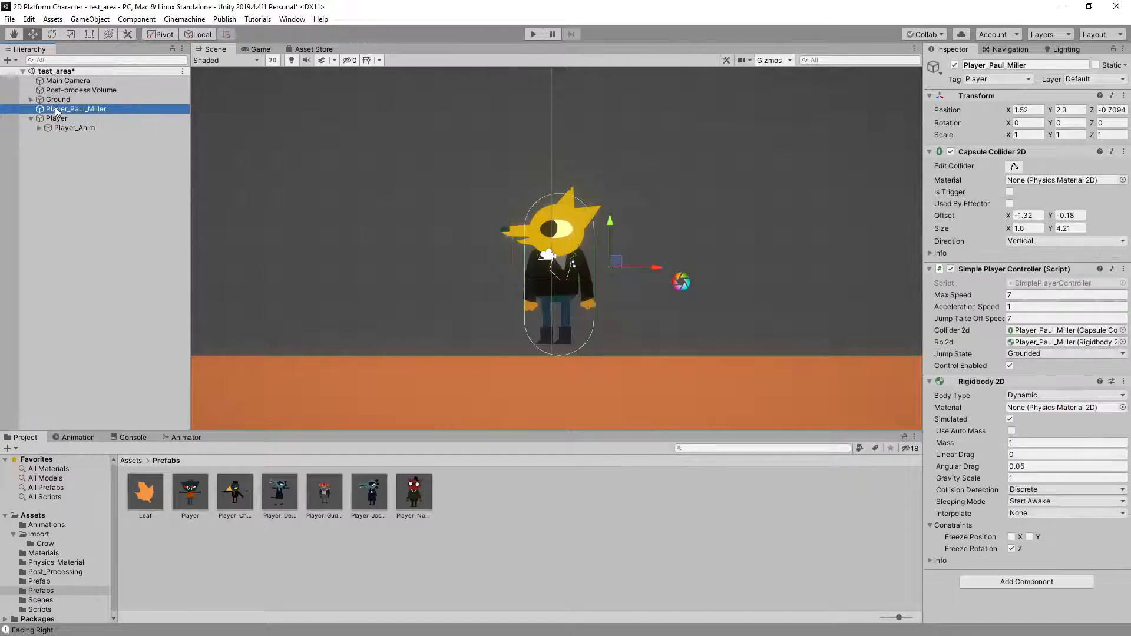
key(Delete)
click(55, 109)
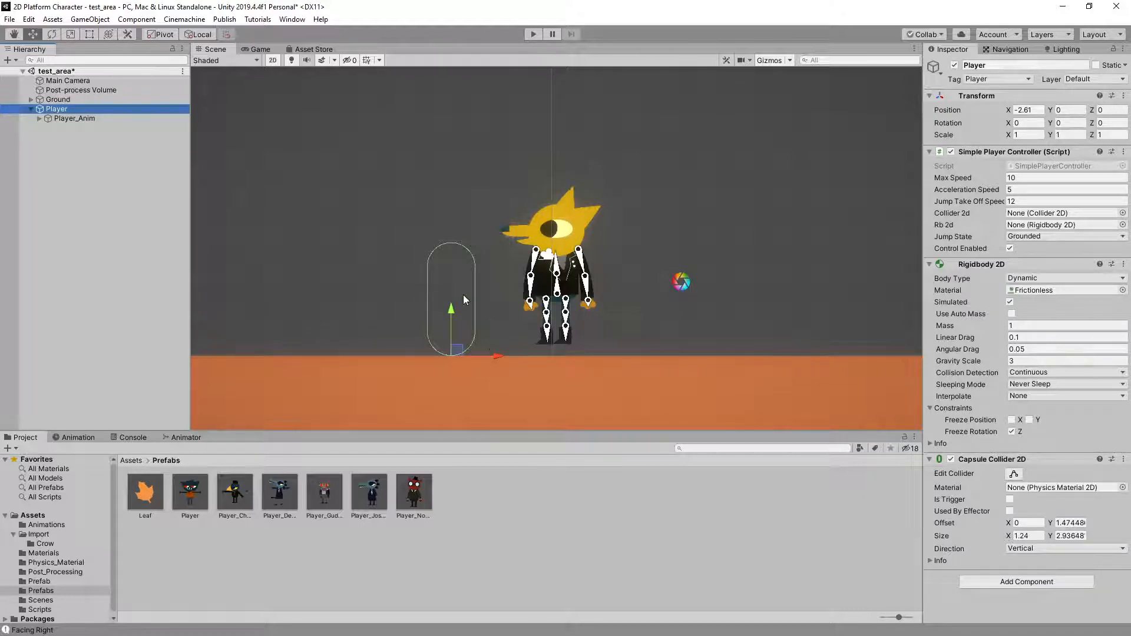
Move Player_Anim onto the ground near Player's capsule collider, to about X 1.27, Y 2.01
click(83, 118)
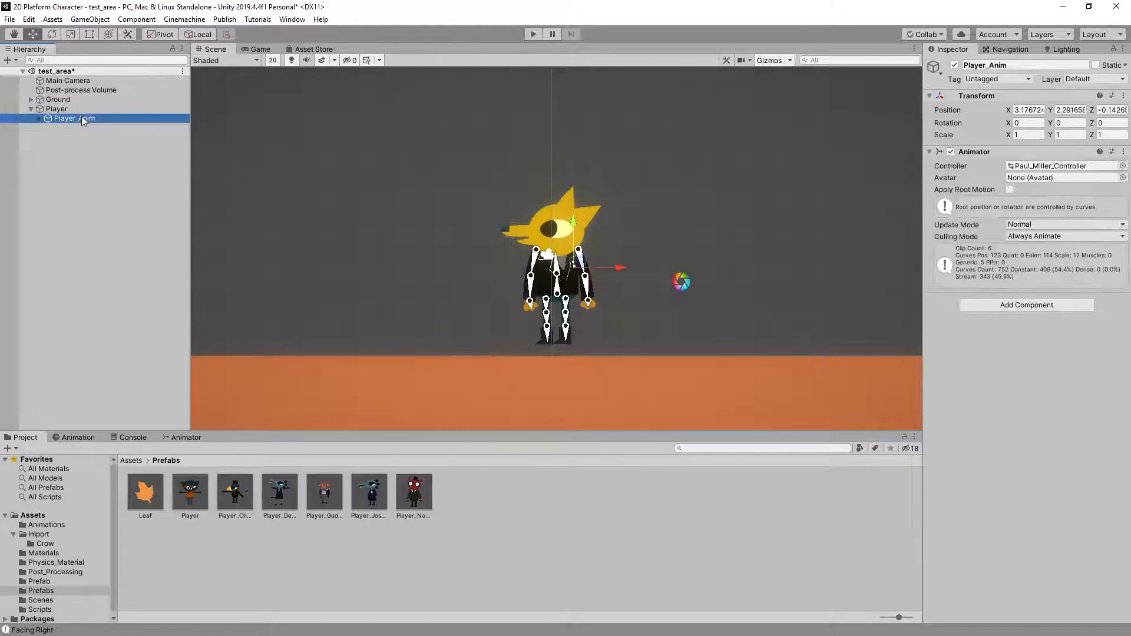
click(76, 108)
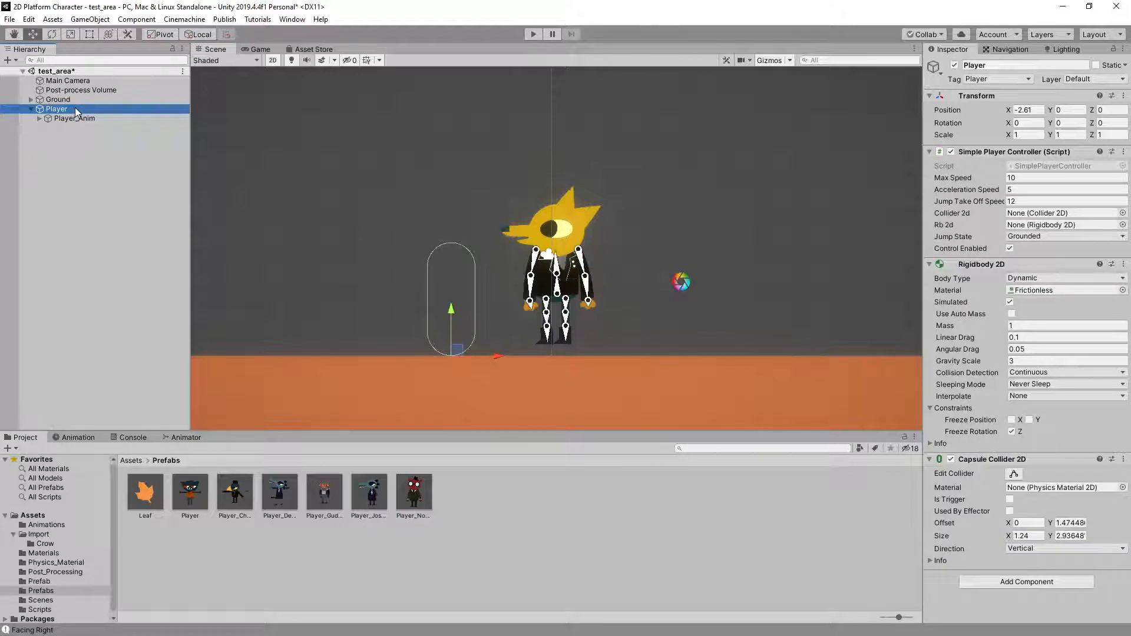
click(83, 119)
drag(613, 263, 543, 264)
drag(503, 225, 501, 236)
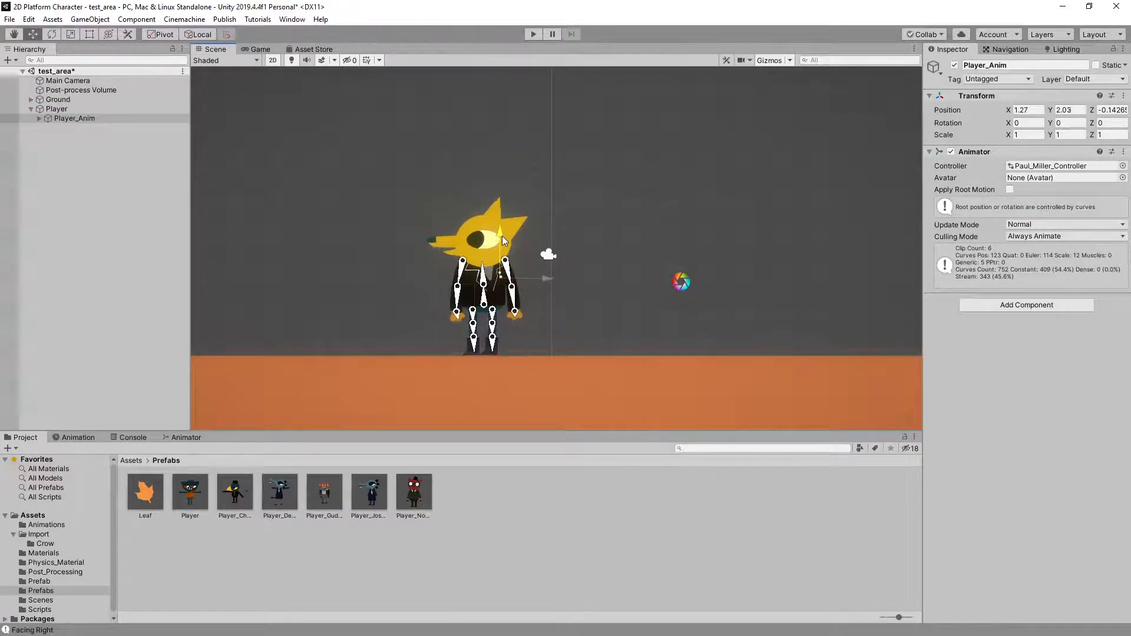
Shift Player_Anim horizontally to centre the yellow character on Player's capsule collider, and select Player
click(94, 109)
click(93, 120)
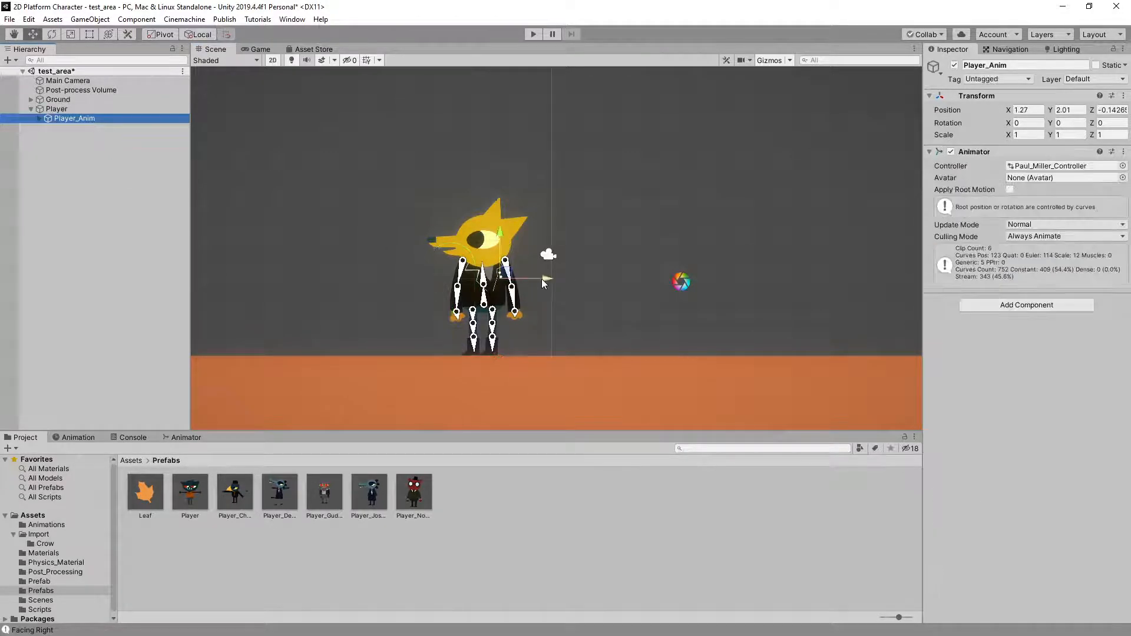
drag(541, 278, 518, 281)
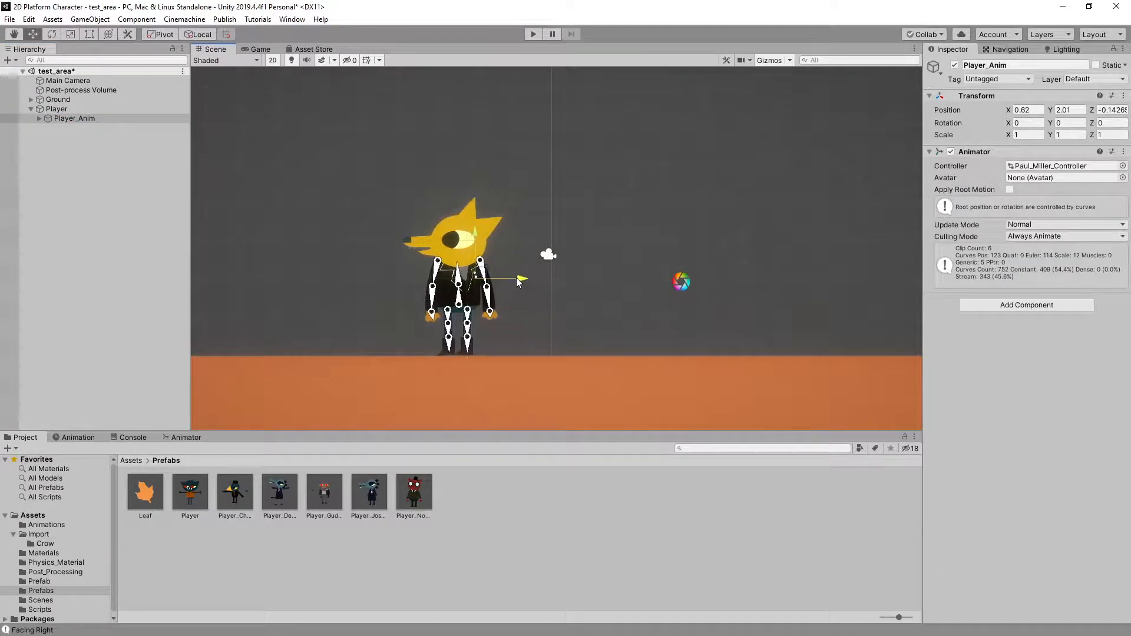
click(108, 110)
click(97, 118)
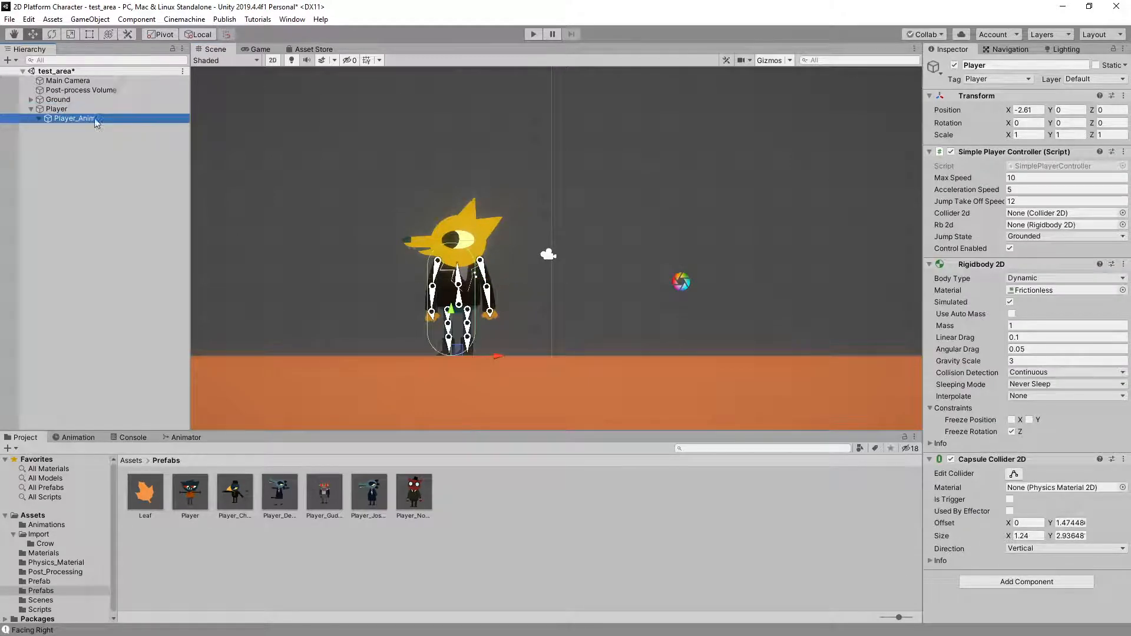
drag(520, 278, 512, 278)
click(56, 110)
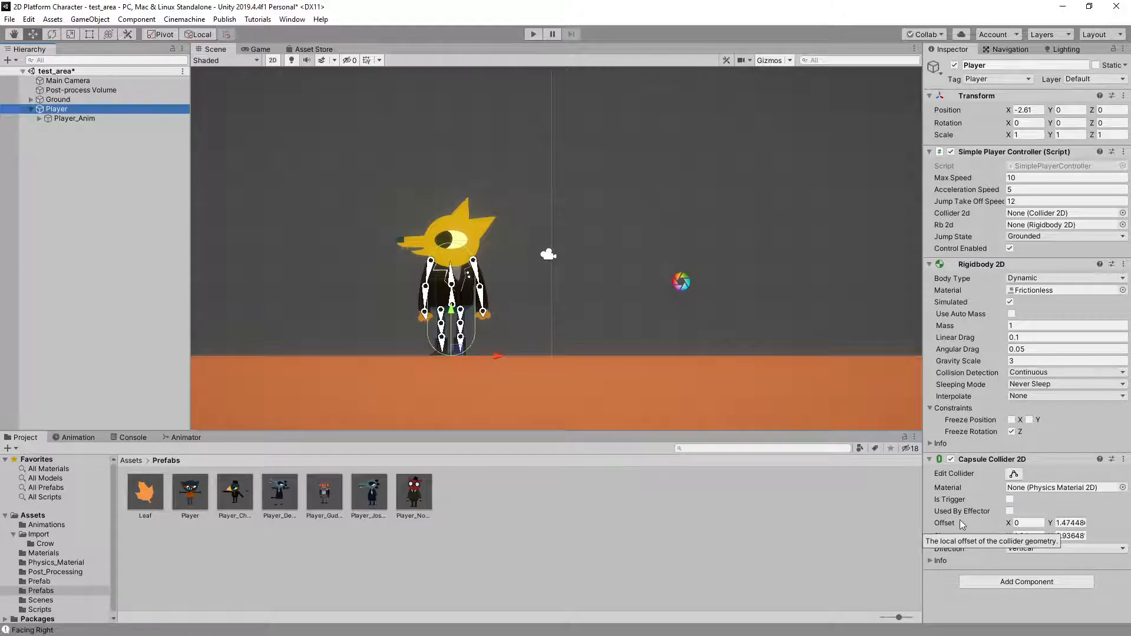
click(1063, 536)
text(3.15)
drag(1063, 534, 1066, 533)
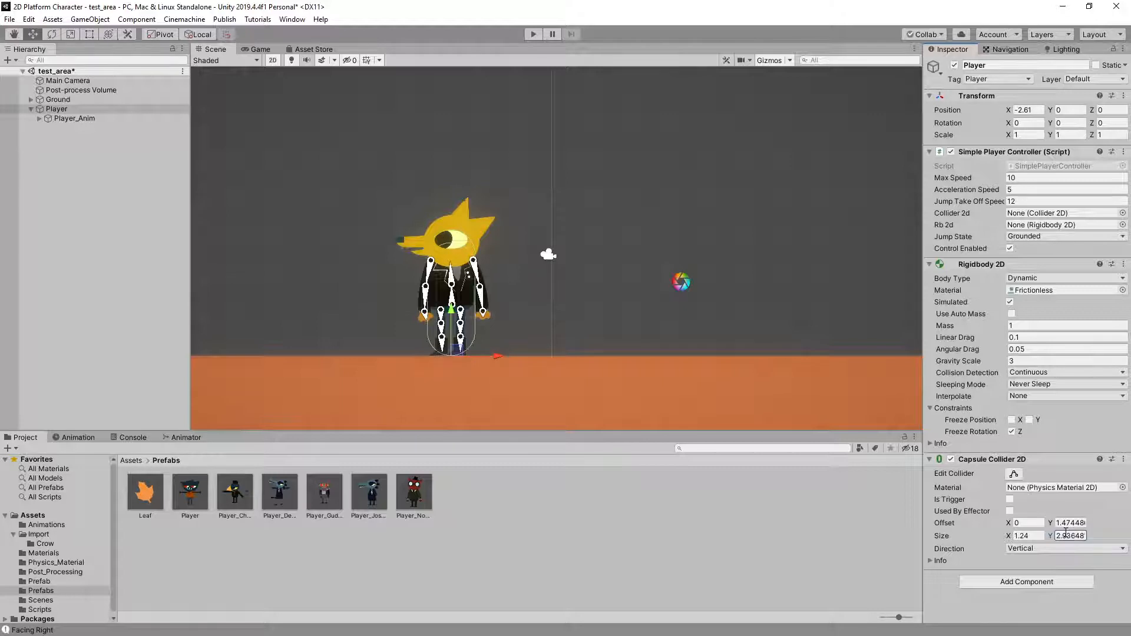
Stretch Player's capsule collider upward in the scene to cover the character's head, to a Y size of about 3.65
click(1013, 474)
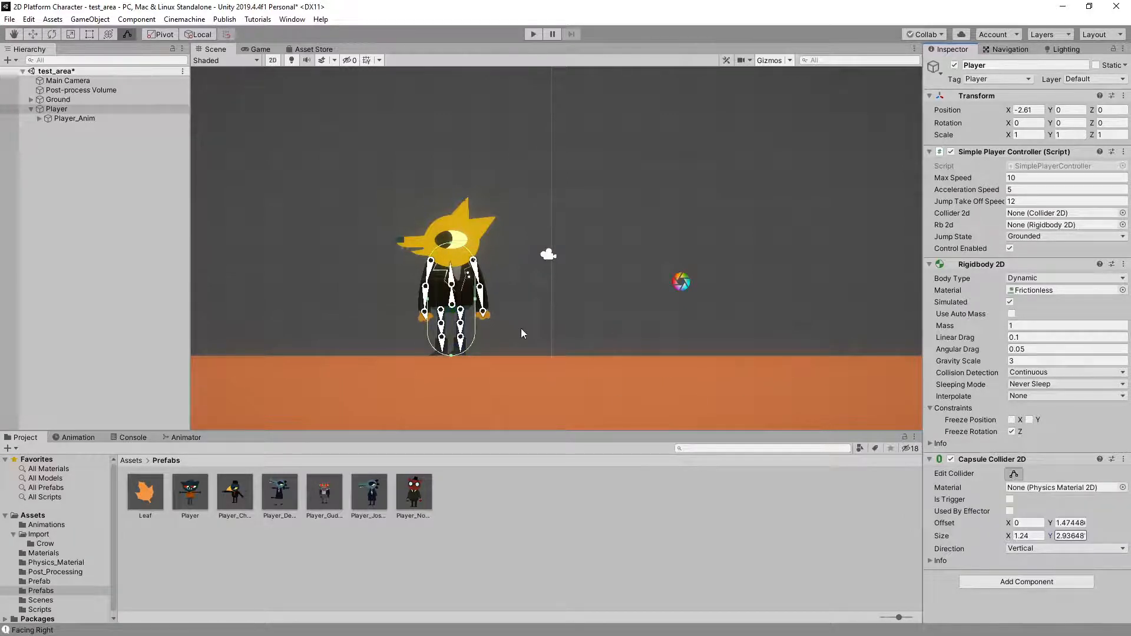
scroll(521, 328, up, 5)
middle_drag(512, 262, 620, 295)
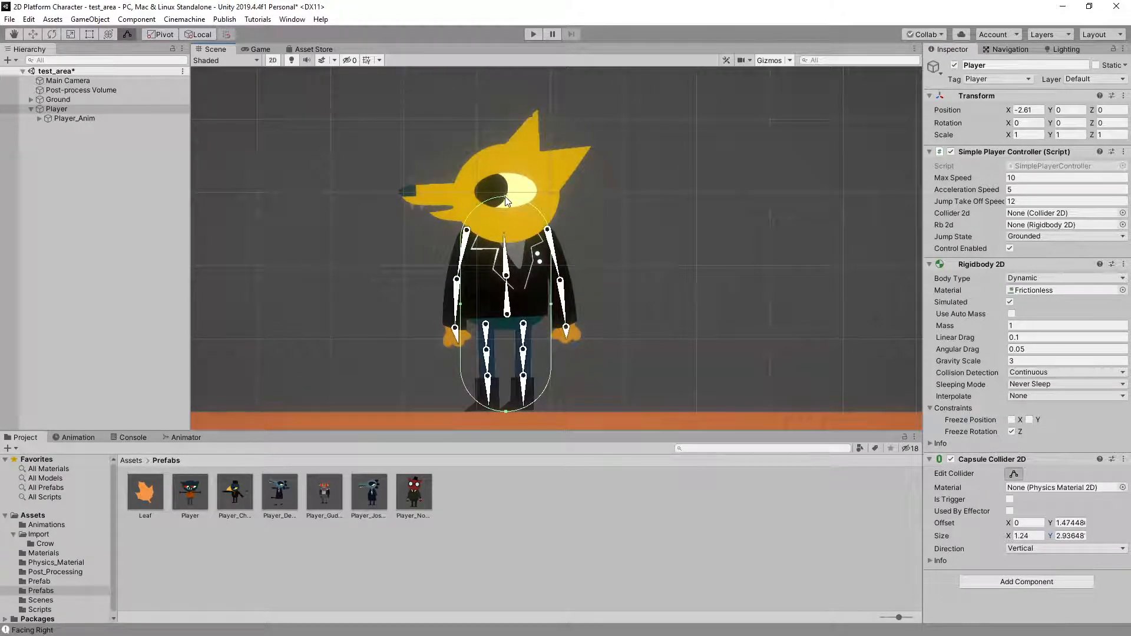
drag(507, 200, 499, 145)
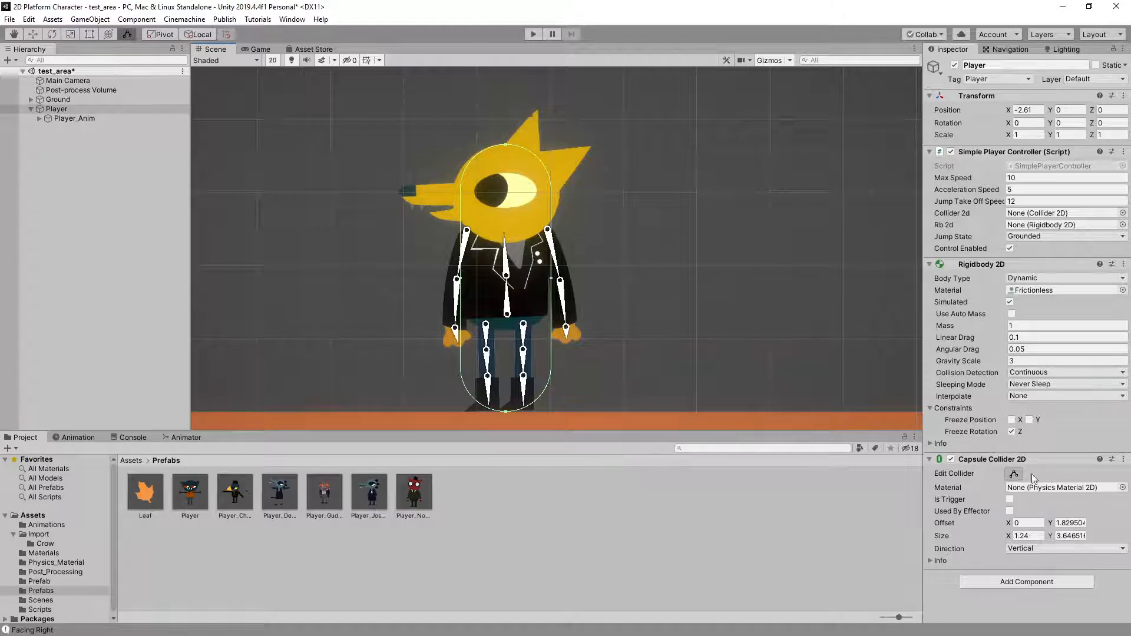
scroll(658, 167, down, 3)
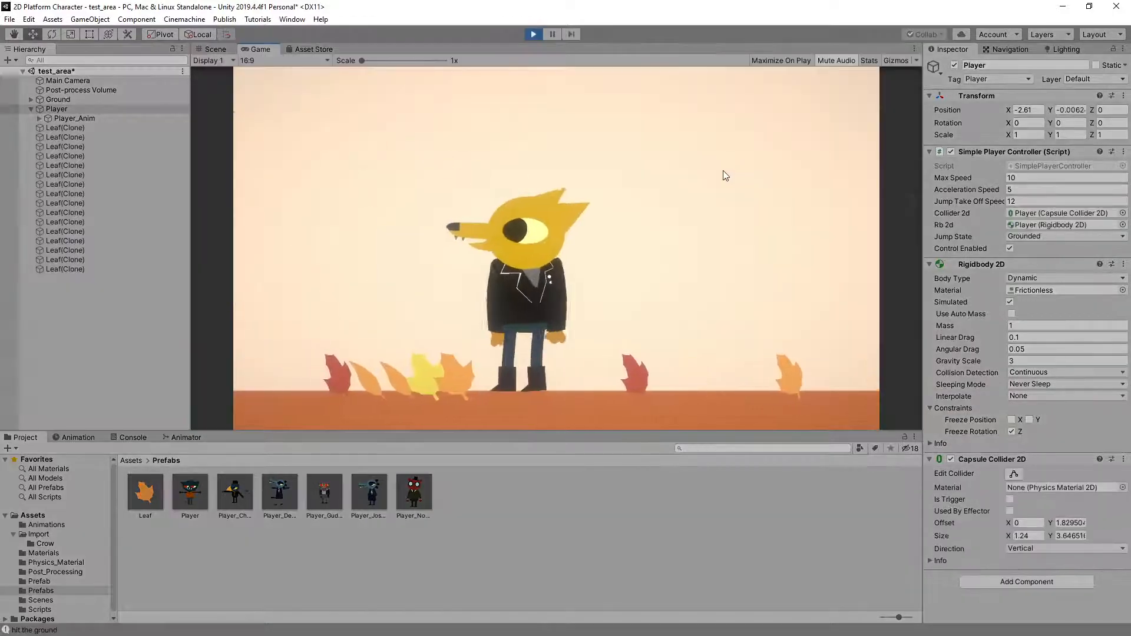
Play-test the yellow character's idle, walking and turning animations by moving it left and right in test_area
key(Left)
key(Right)
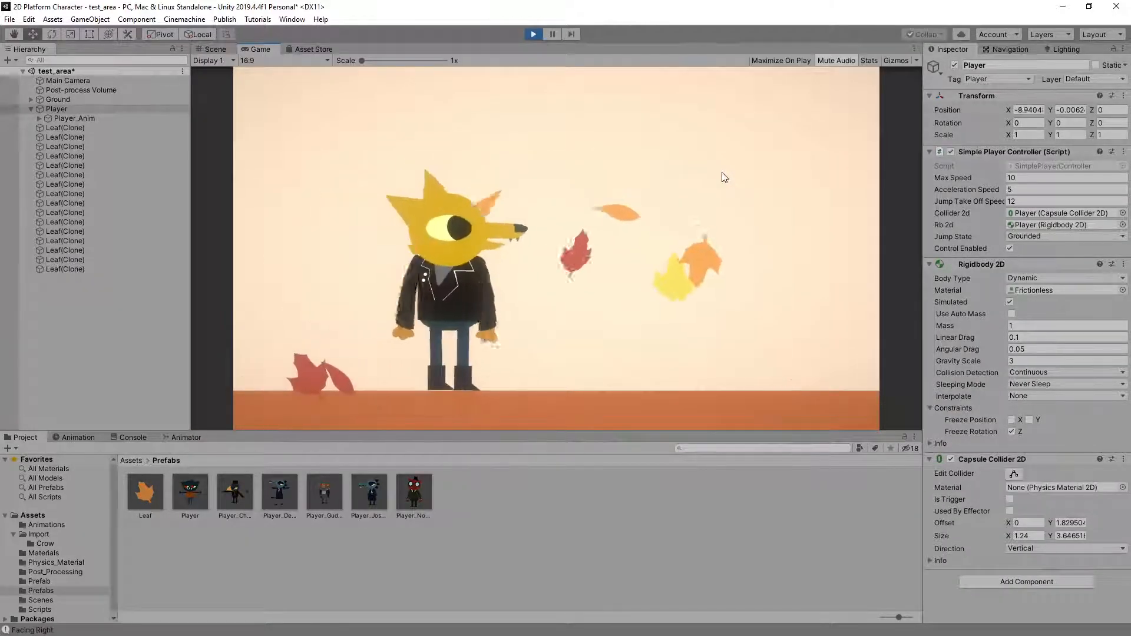
key(Left)
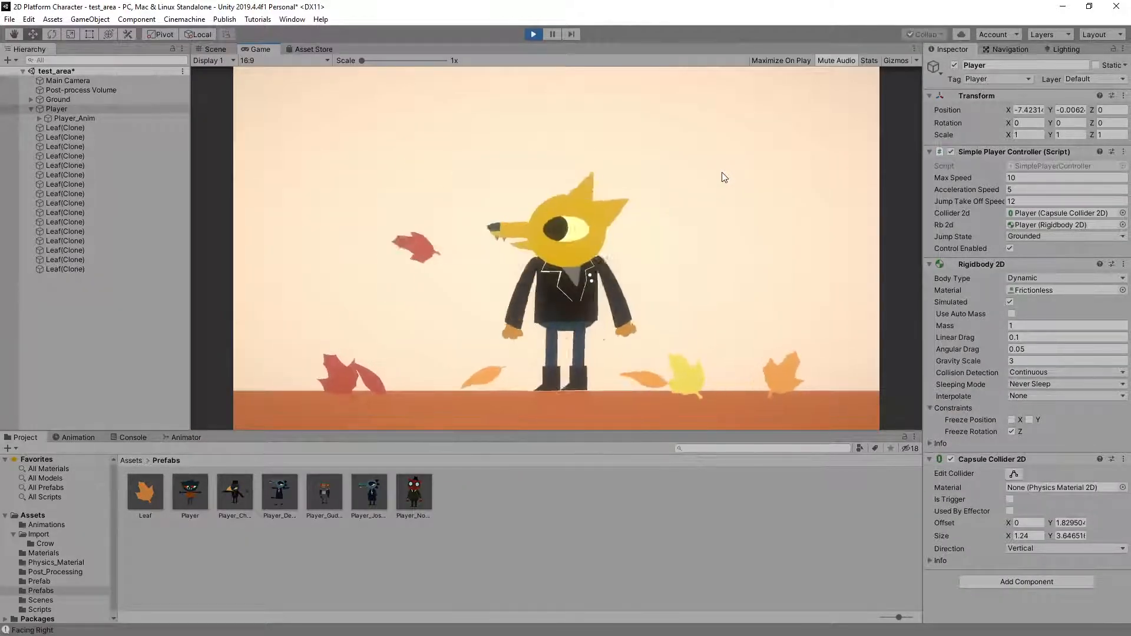
key(Right)
key(Left)
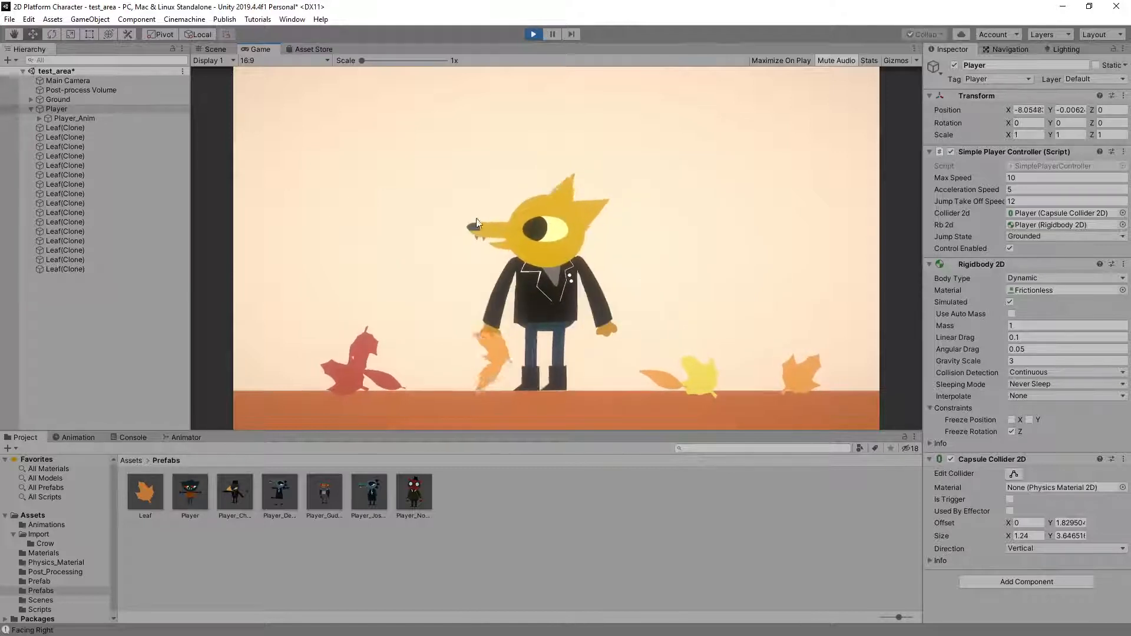
key(Left)
key(Right)
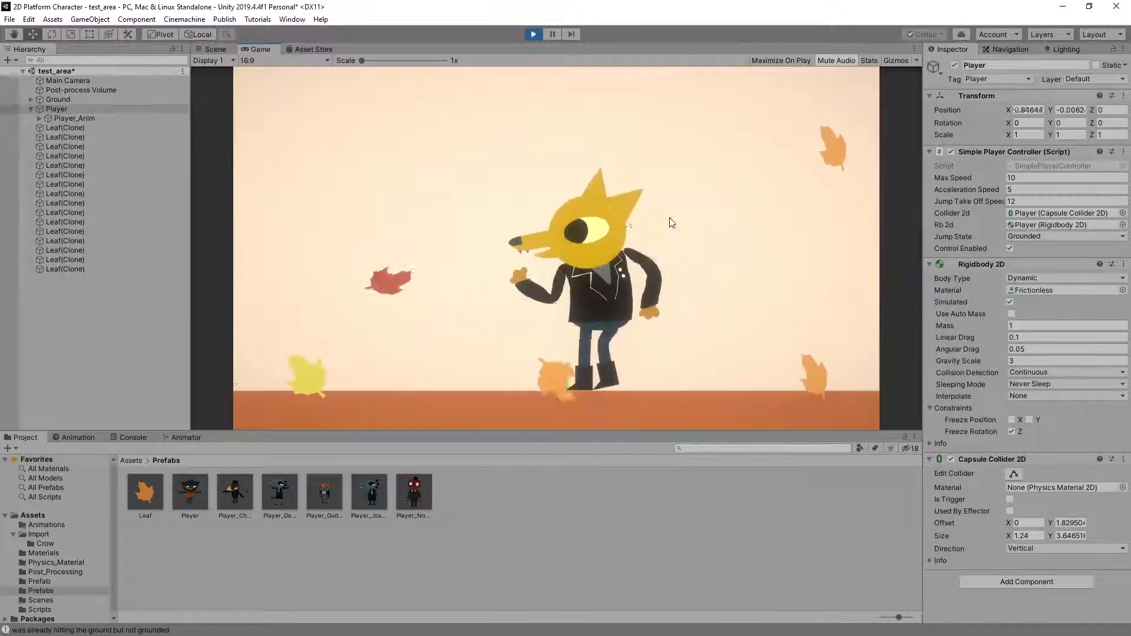
key(Right)
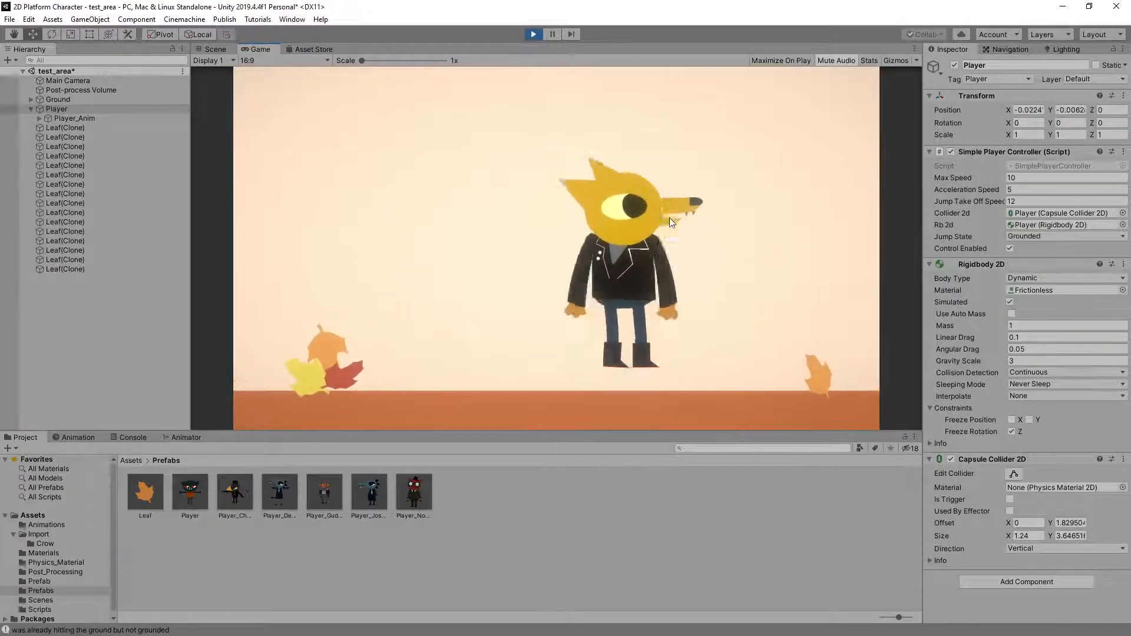
Play-test the yellow character's jump animation with repeated short jumps while turning left and right
key(space)
key(Left)
key(space)
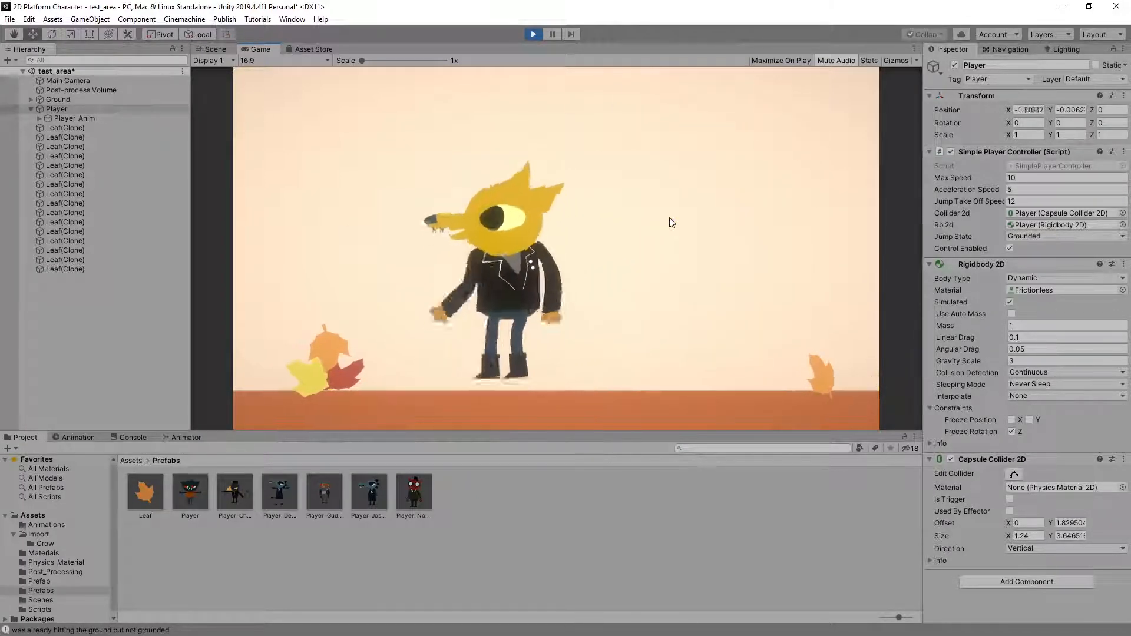
key(Left)
key(space)
key(Left)
key(space)
key(Right)
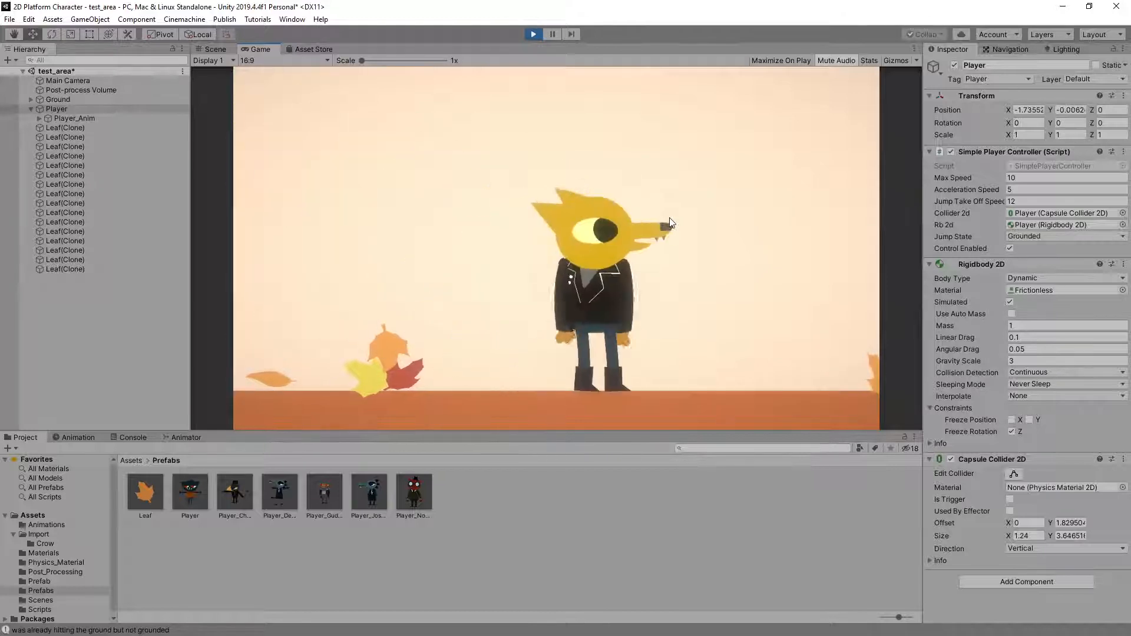
key(space)
key(space)
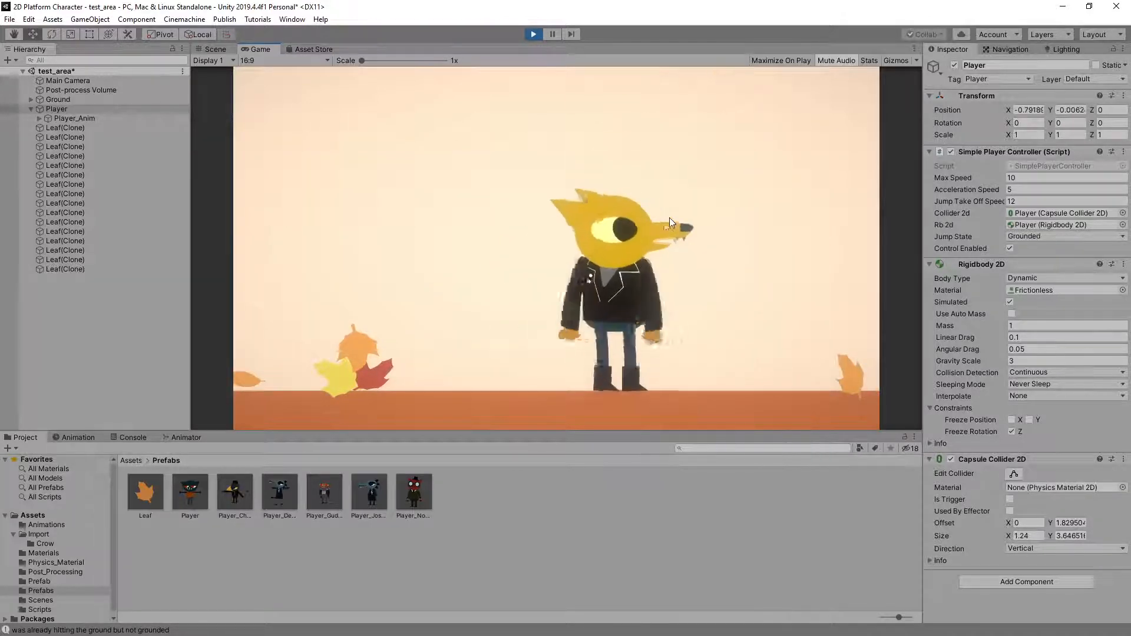
key(Left)
key(Right)
key(space)
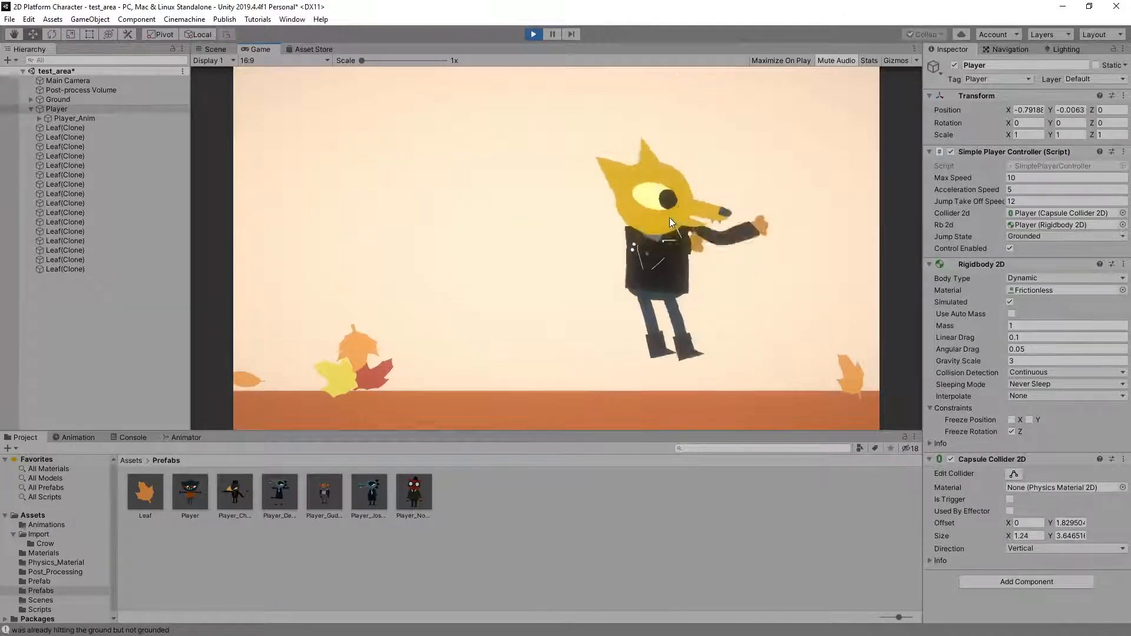
key(Left)
key(space)
key(Right)
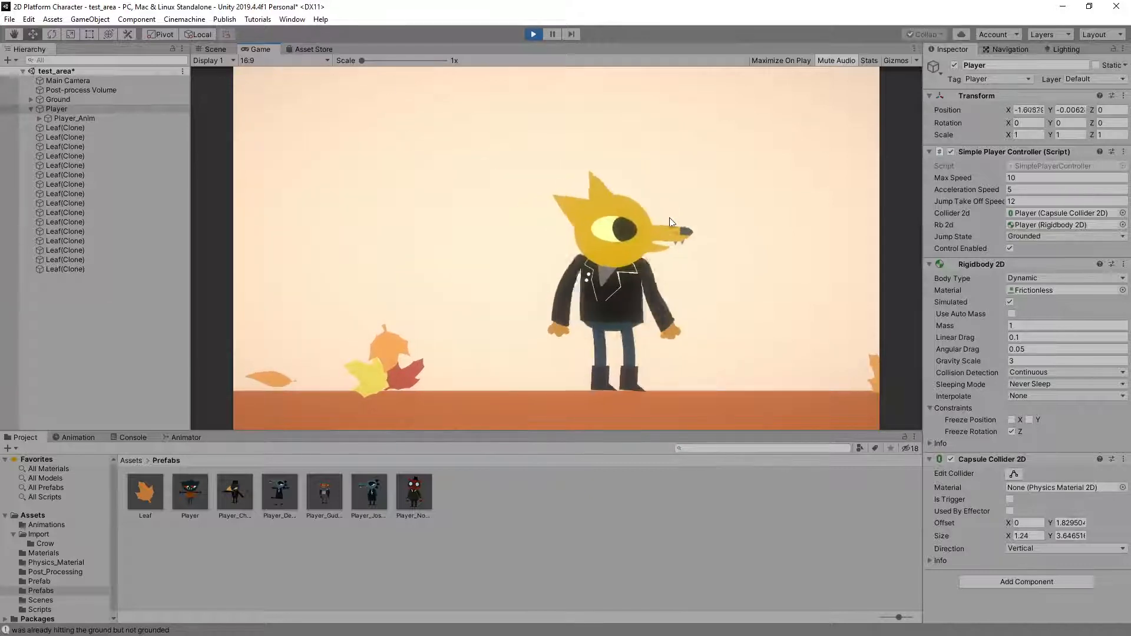
key(space)
key(space)
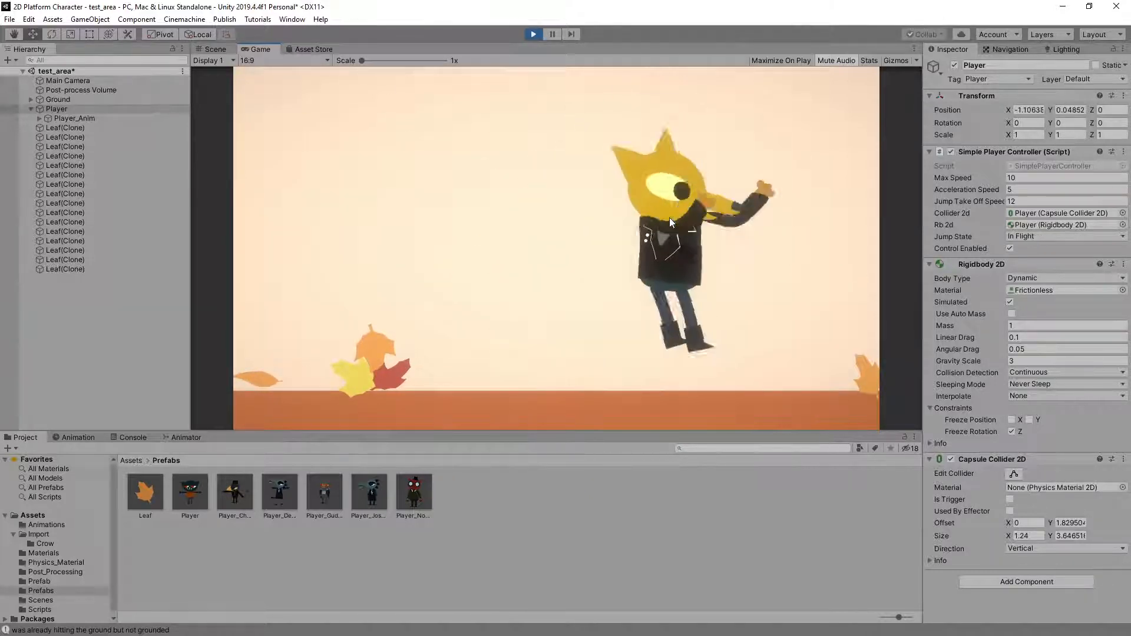
key(Left)
key(Right)
key(space)
key(Left)
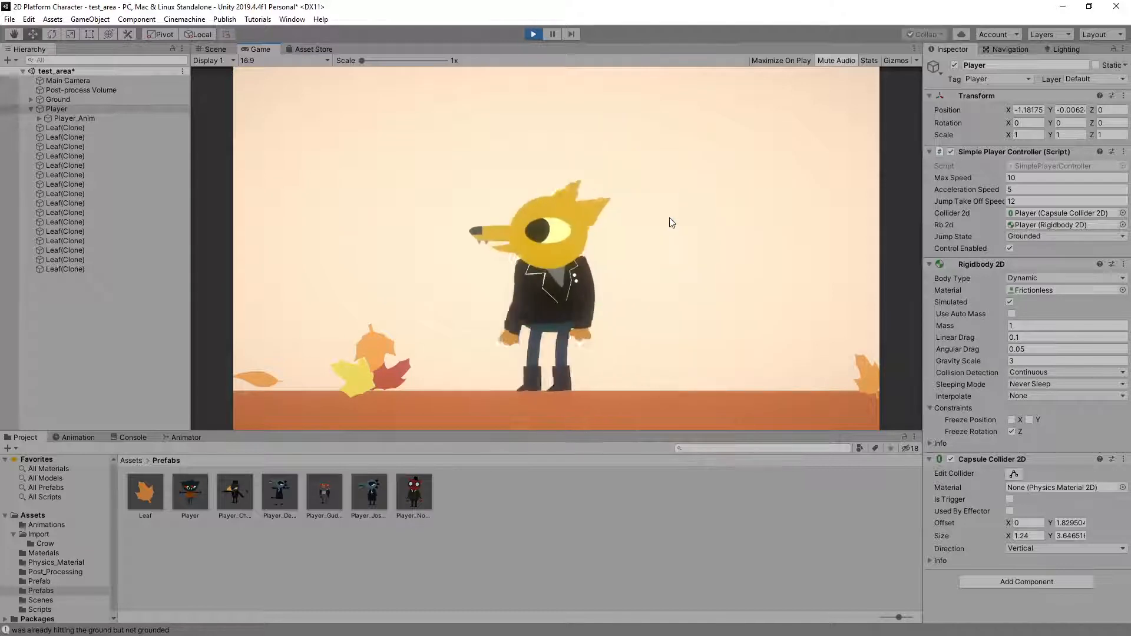
key(space)
key(Right)
key(Left)
key(space)
key(Right)
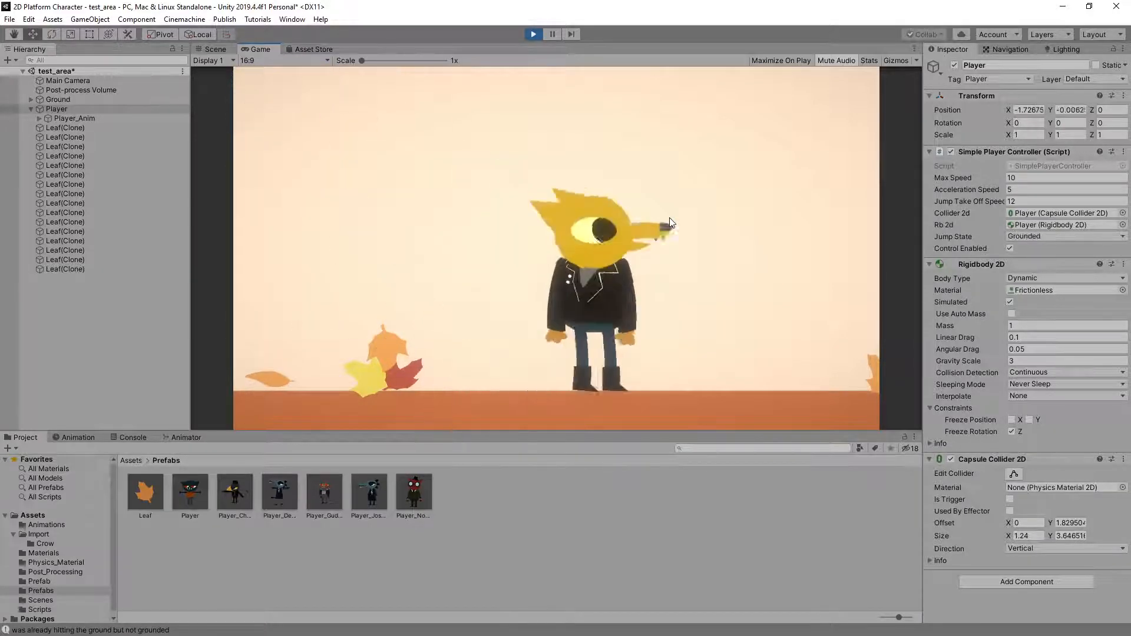
key(space)
key(Left)
key(Right)
key(space)
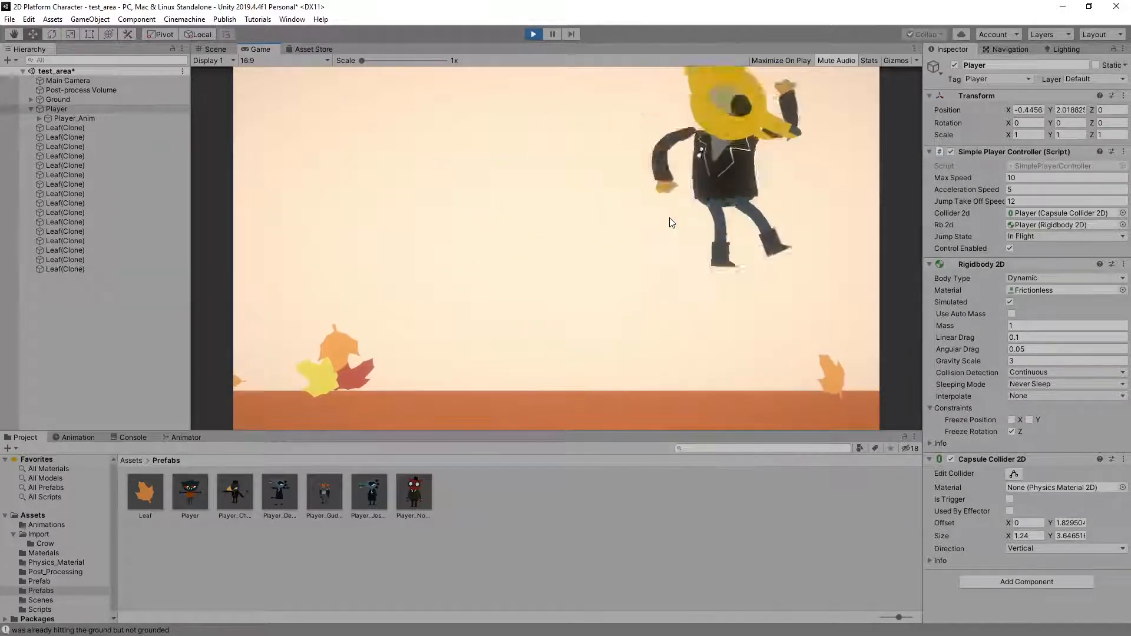
Play-test longer runs and running jumps across the ground in both directions through the falling leaves
key(Left)
key(Right)
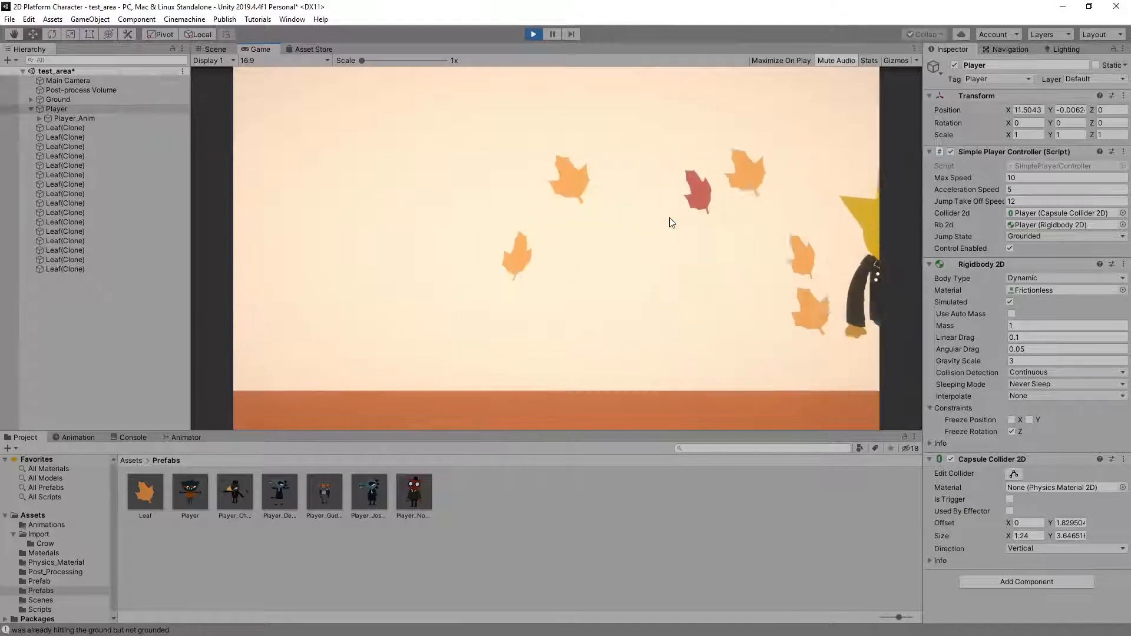
key(Left)
key(space)
key(Right)
key(Left)
key(space)
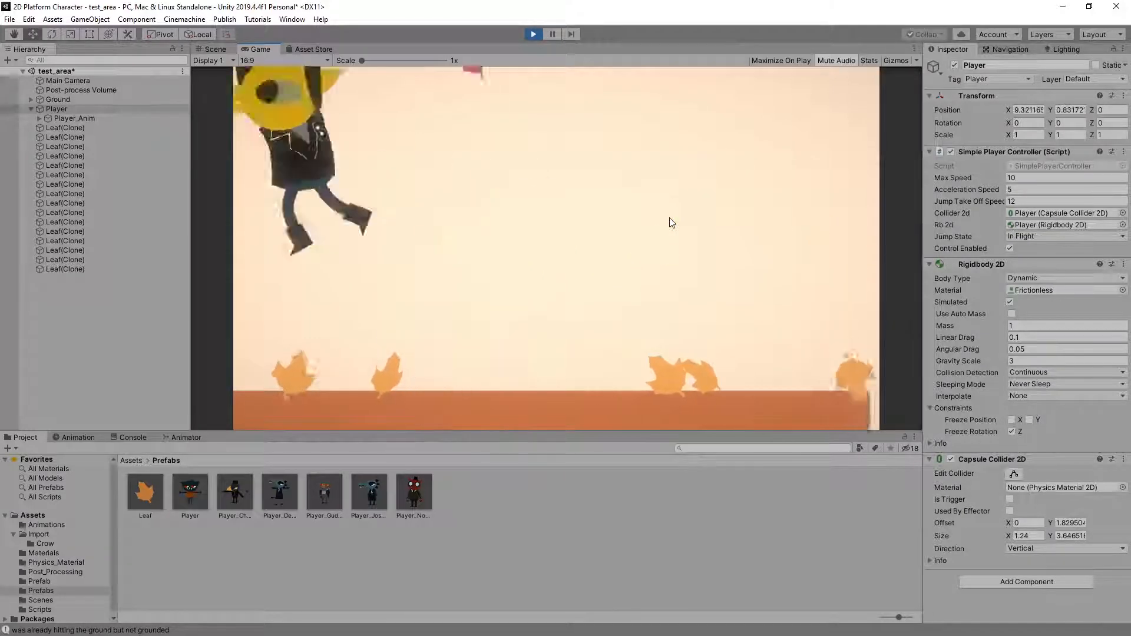
key(Right)
key(Left)
key(Right)
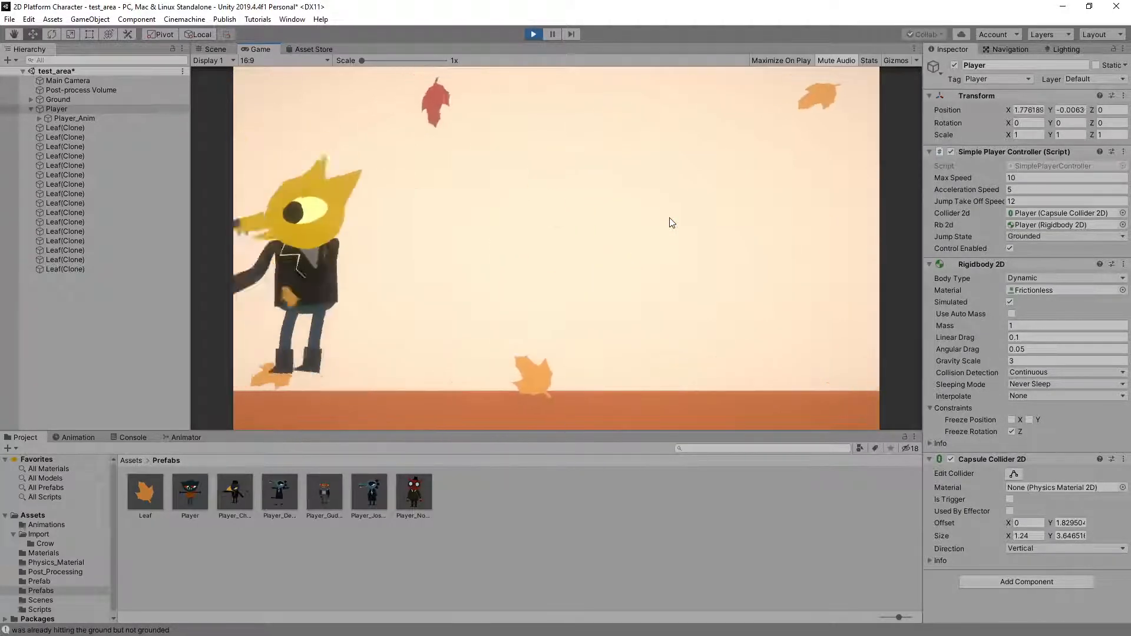
key(space)
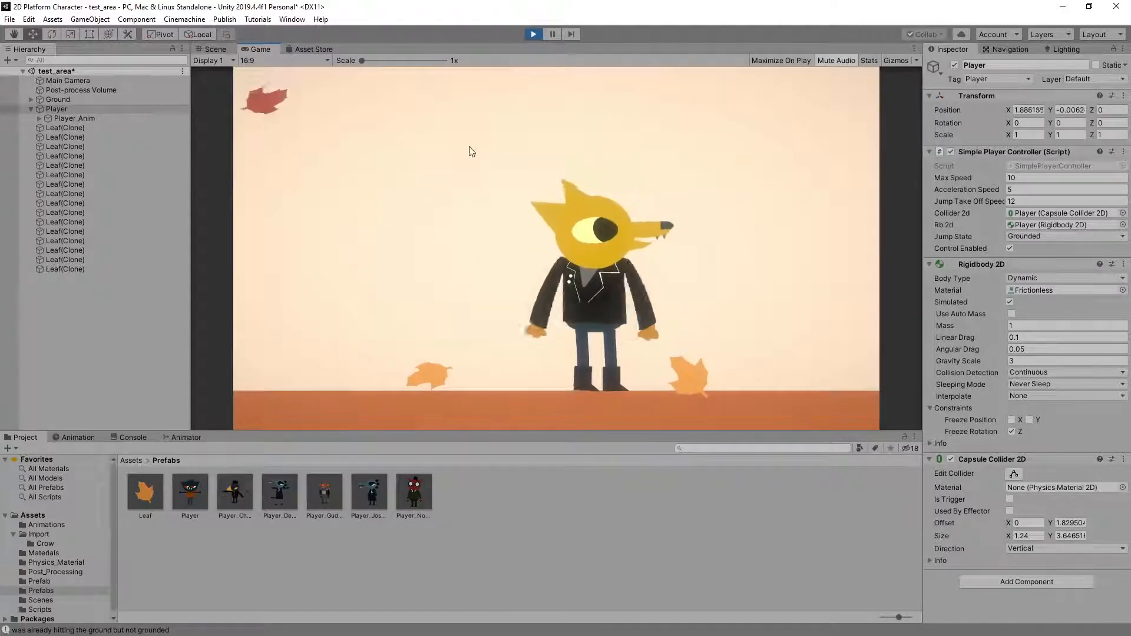
key(Right)
key(space)
key(Left)
key(space)
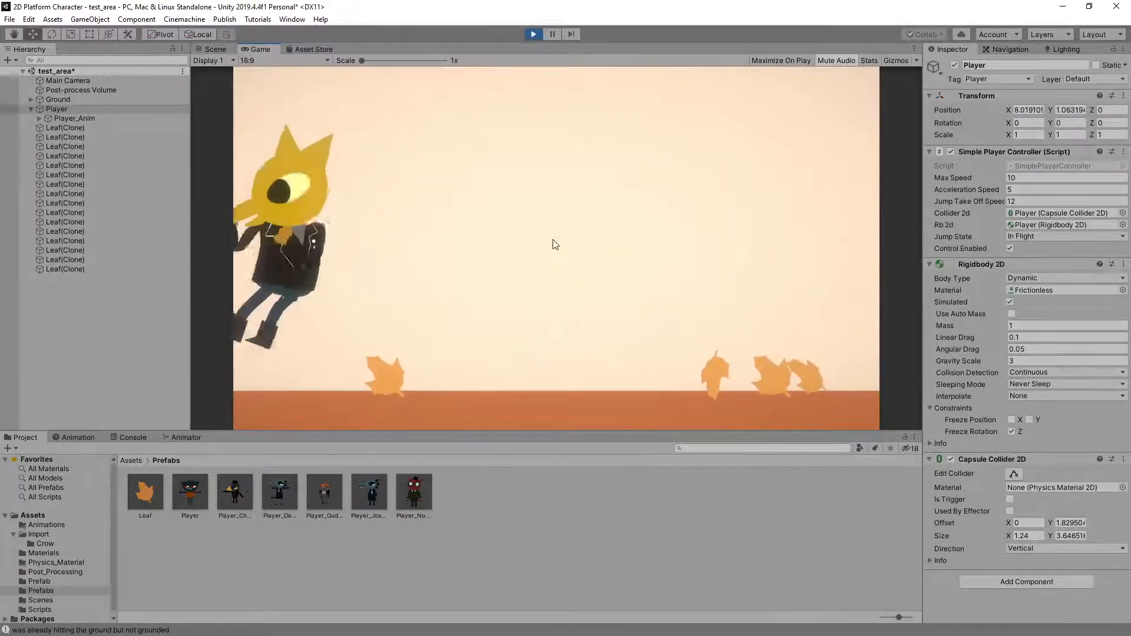
key(Left)
key(Right)
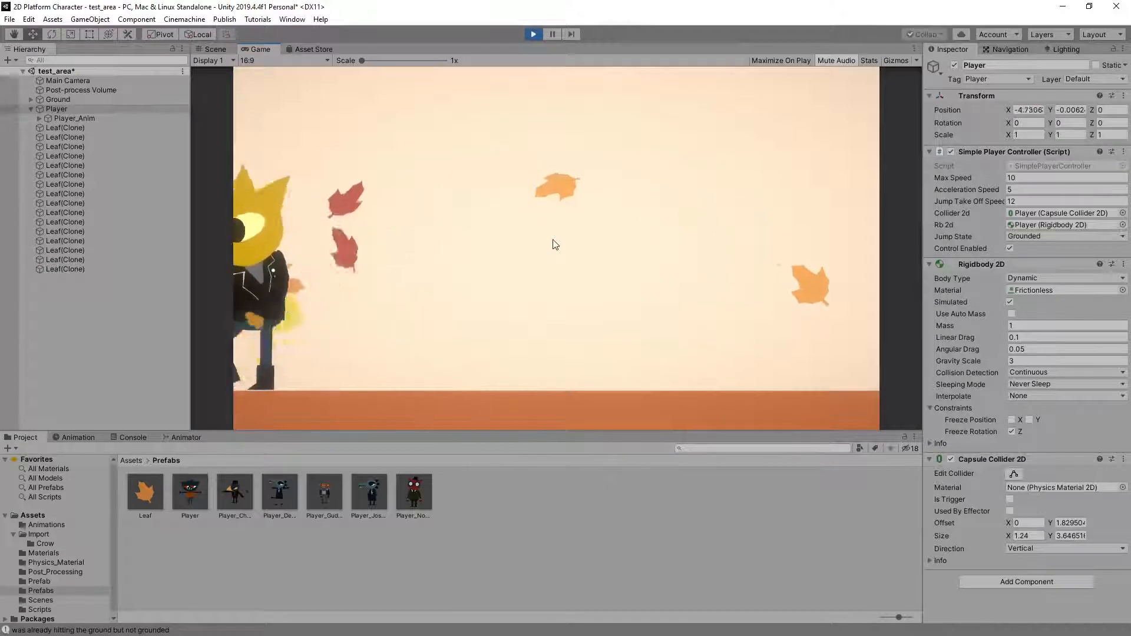
key(space)
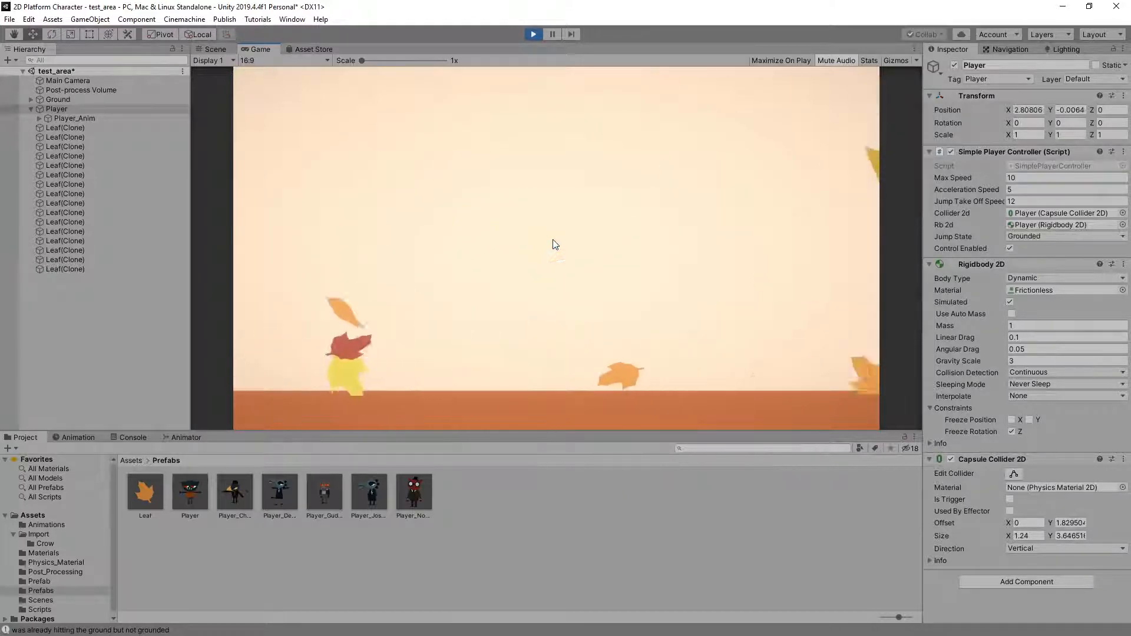
key(Left)
key(space)
key(Right)
key(Left)
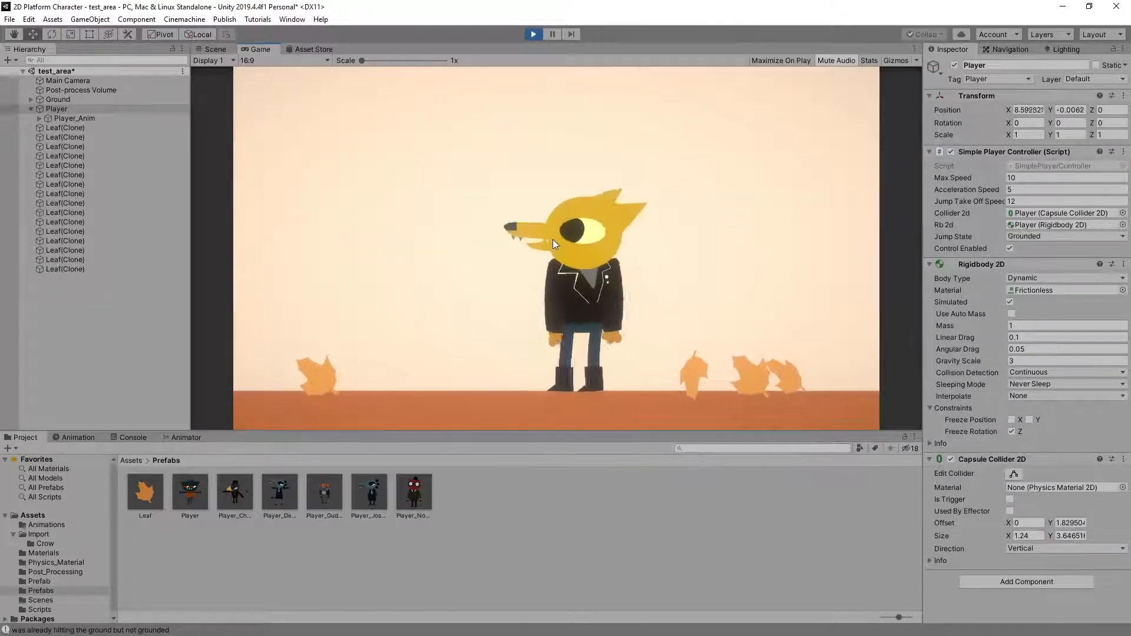
key(space)
key(Right)
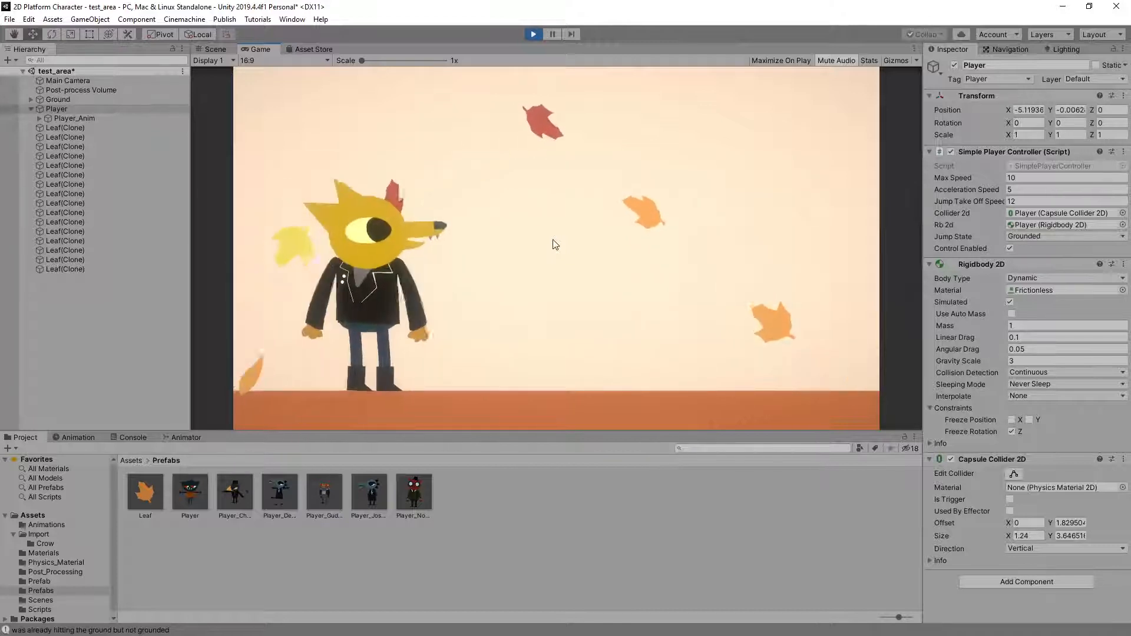
Play-test runs to the ground's left end and back, with jumps and turns in both directions
key(Left)
key(Left)
key(Right)
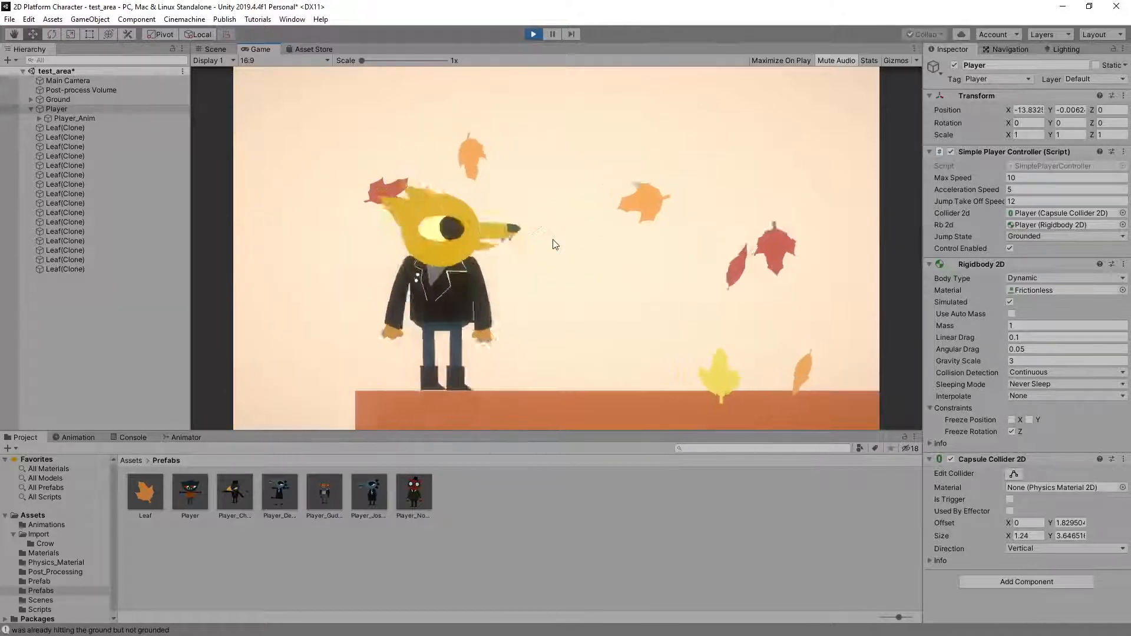
key(space)
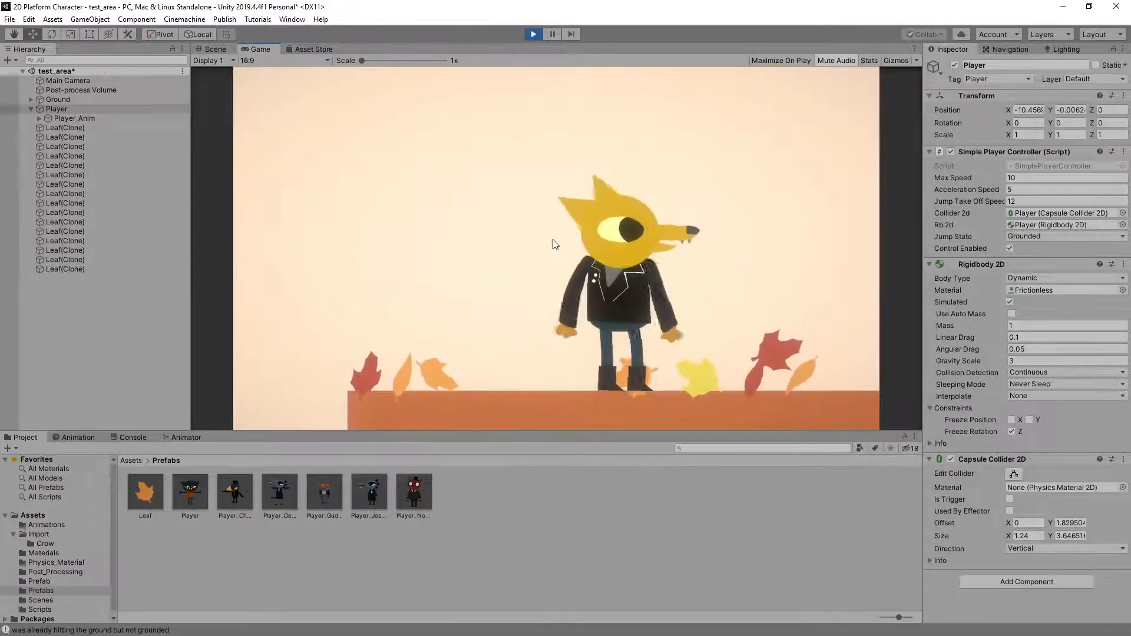
key(space)
key(Left)
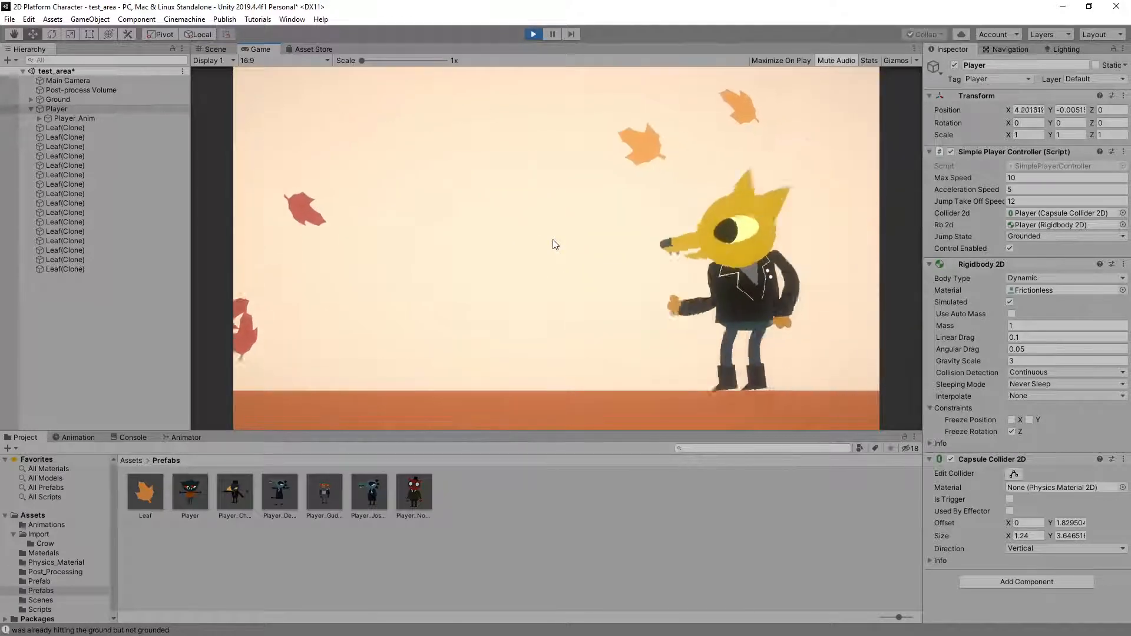
key(space)
key(Right)
key(space)
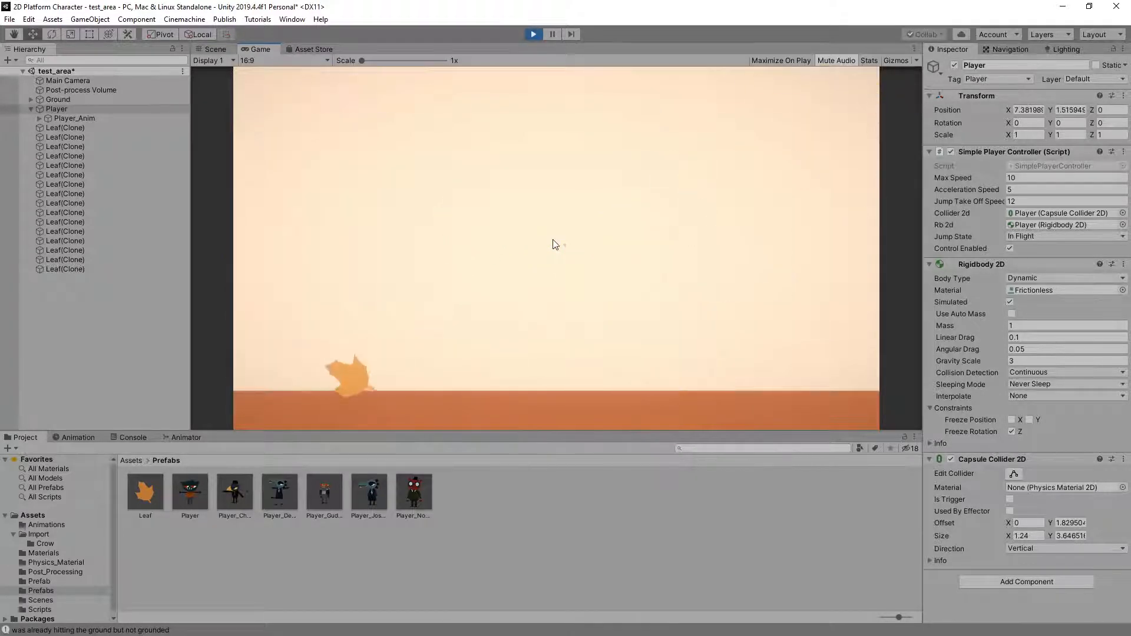
key(Left)
key(space)
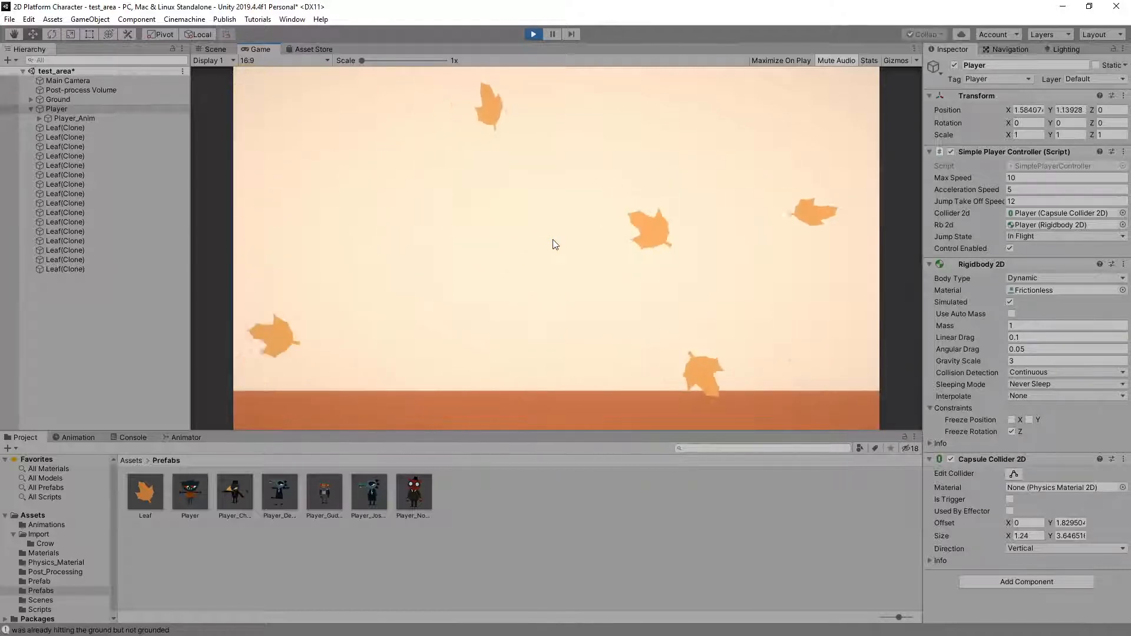
Play-test running jumps toward the ground's right end, reversing direction between jumps to check the turning and landing animations
key(Right)
key(Right)
key(space)
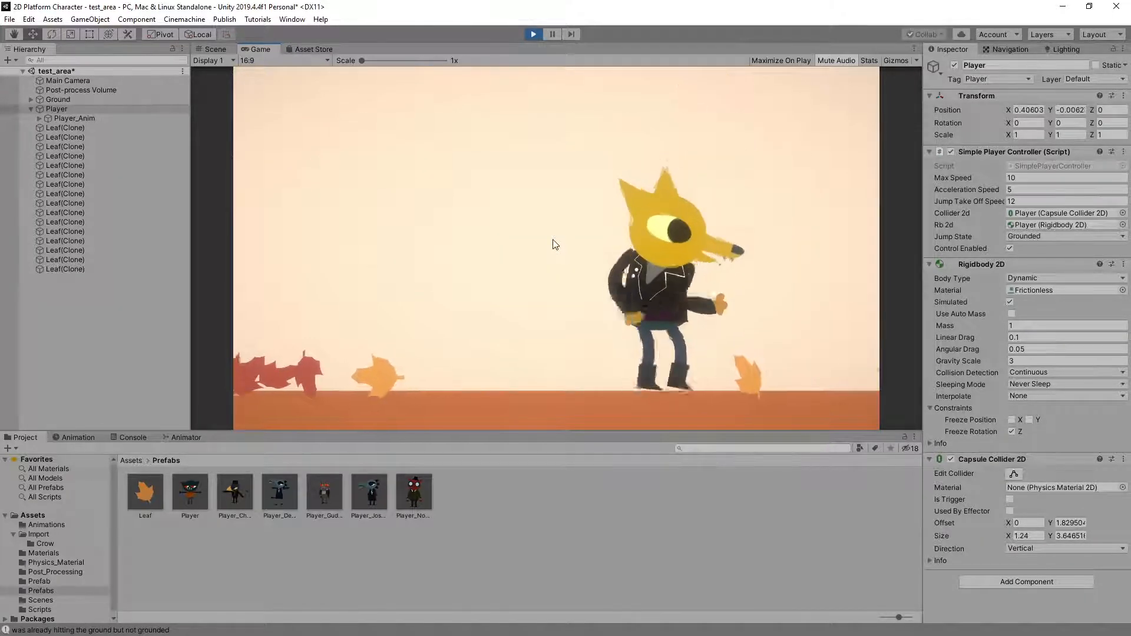
key(space)
key(Left)
key(space)
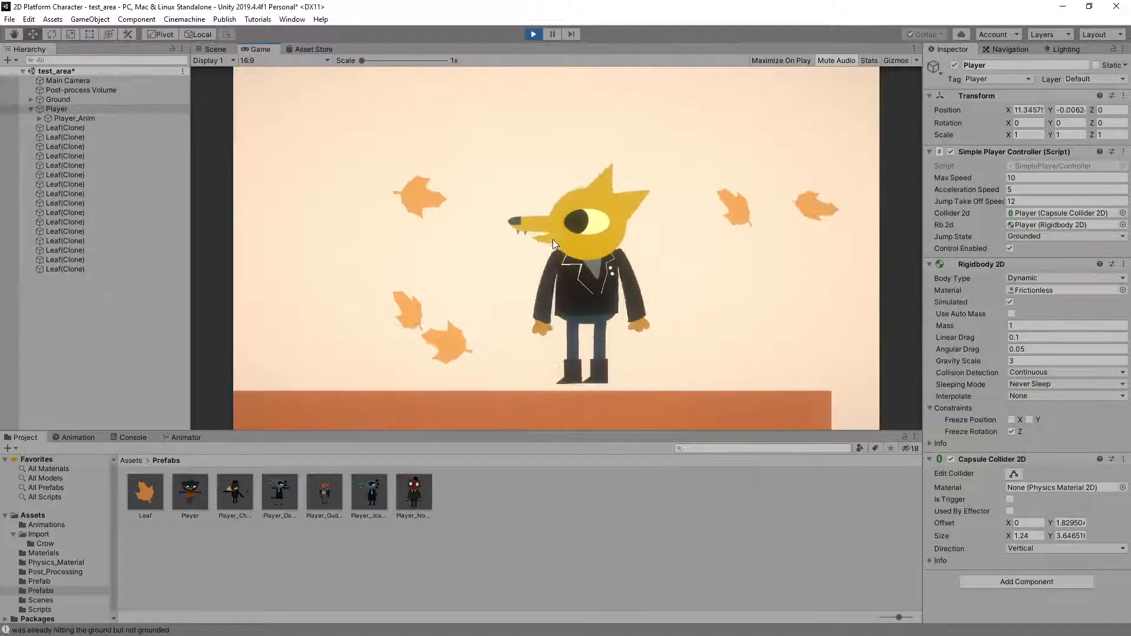
key(Right)
key(Left)
key(space)
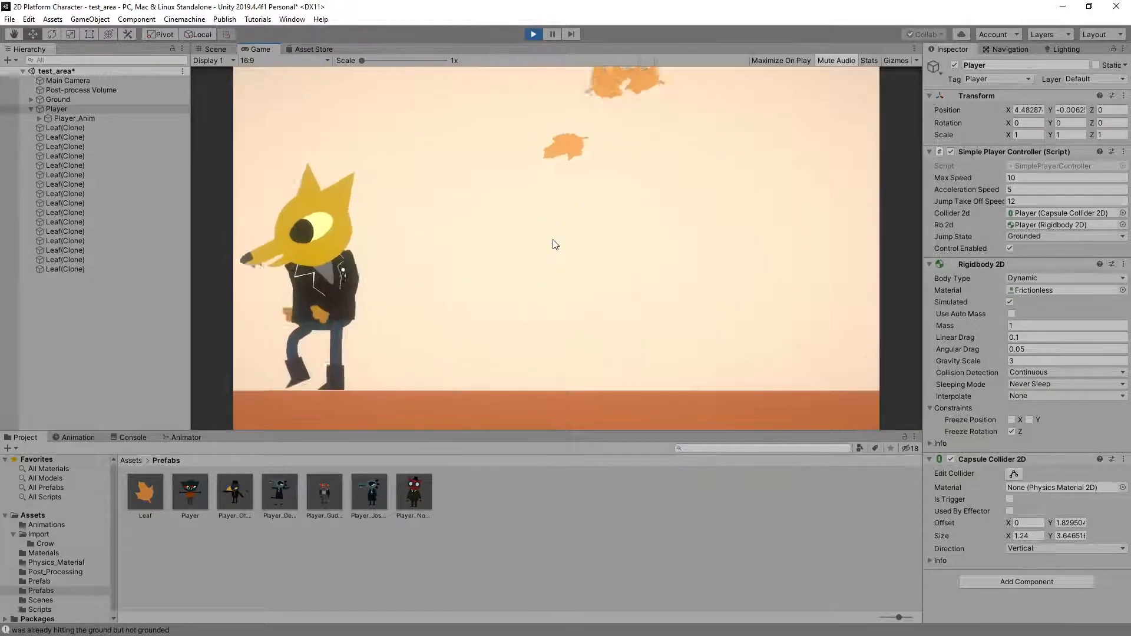
key(Right)
key(space)
key(space)
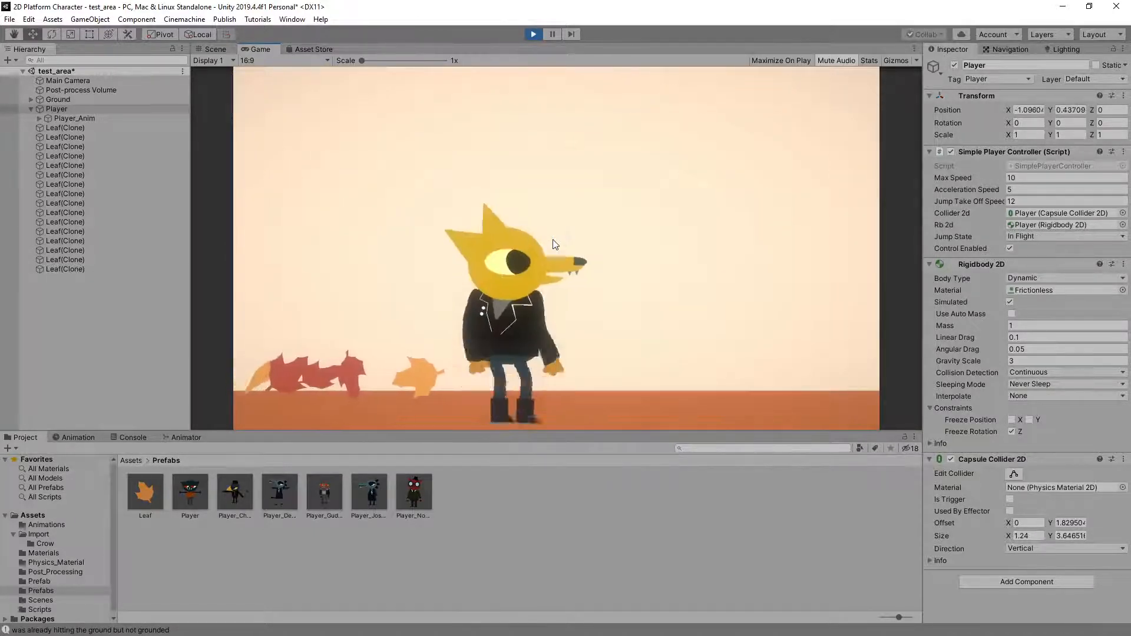
key(Left)
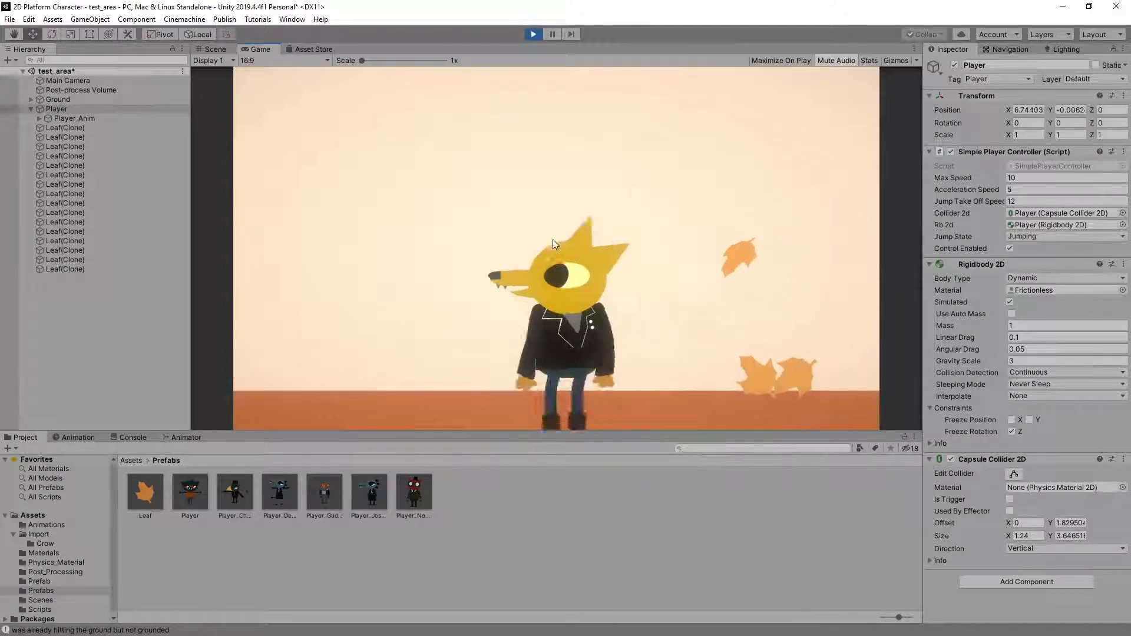
key(space)
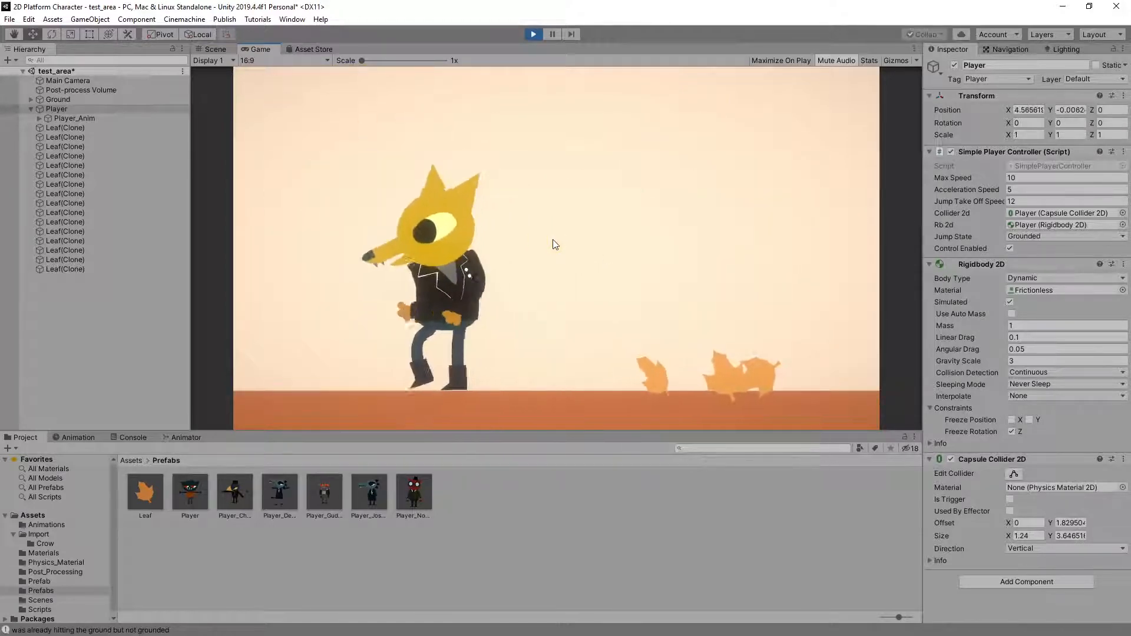
key(Right)
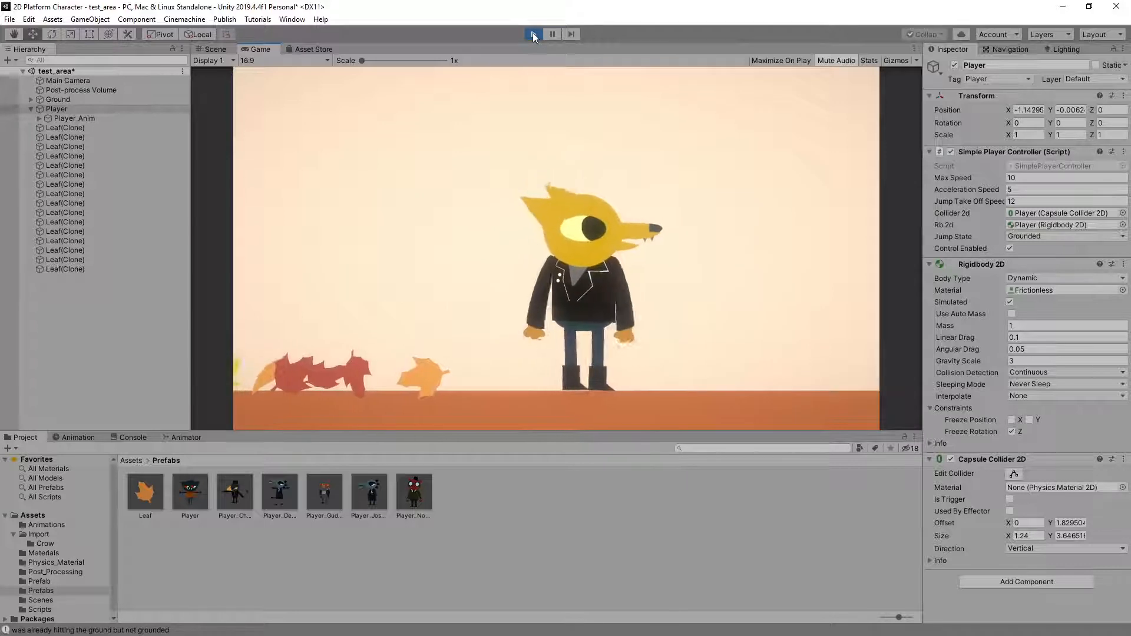
Open Player_Anim's Motion Tree in the Animator and examine its idle and run blending while running in both directions
click(89, 118)
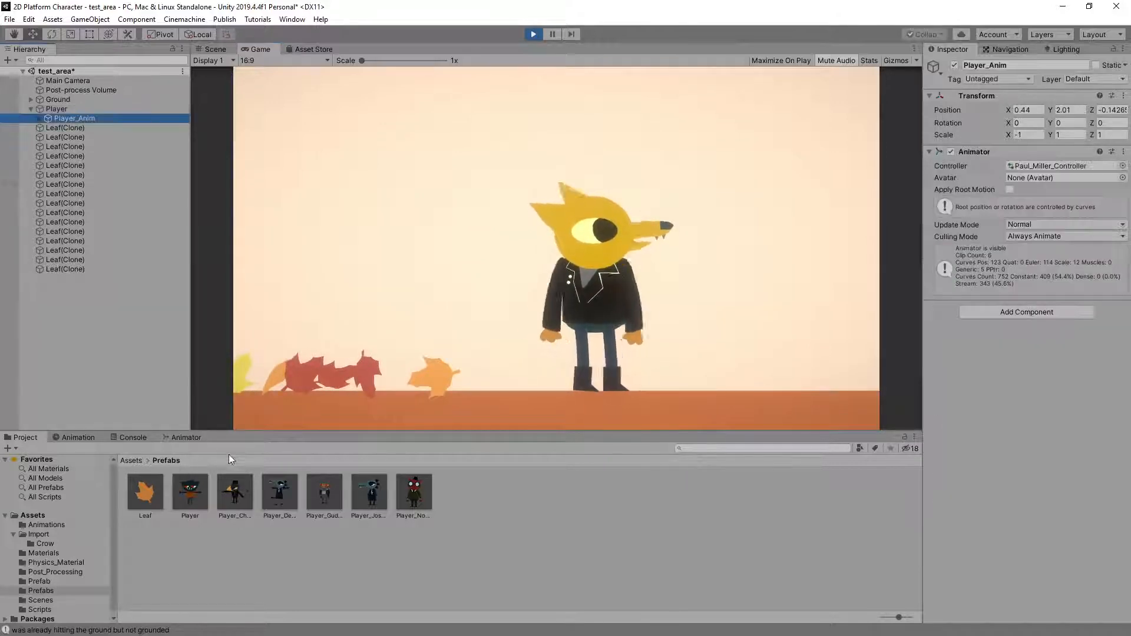
click(193, 437)
click(610, 539)
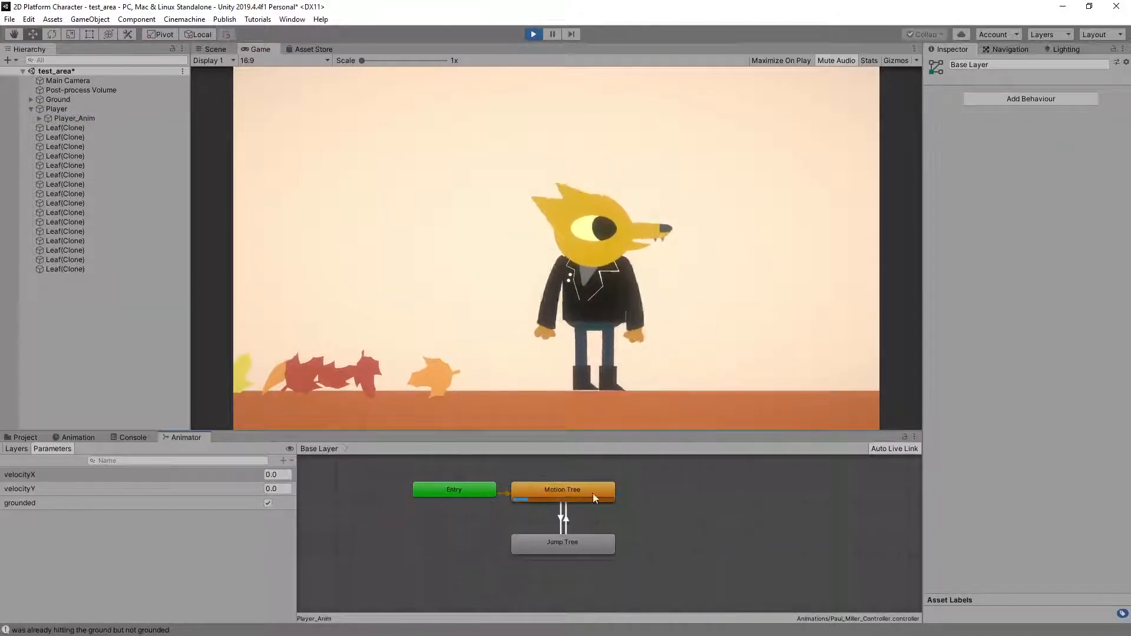
double_click(581, 489)
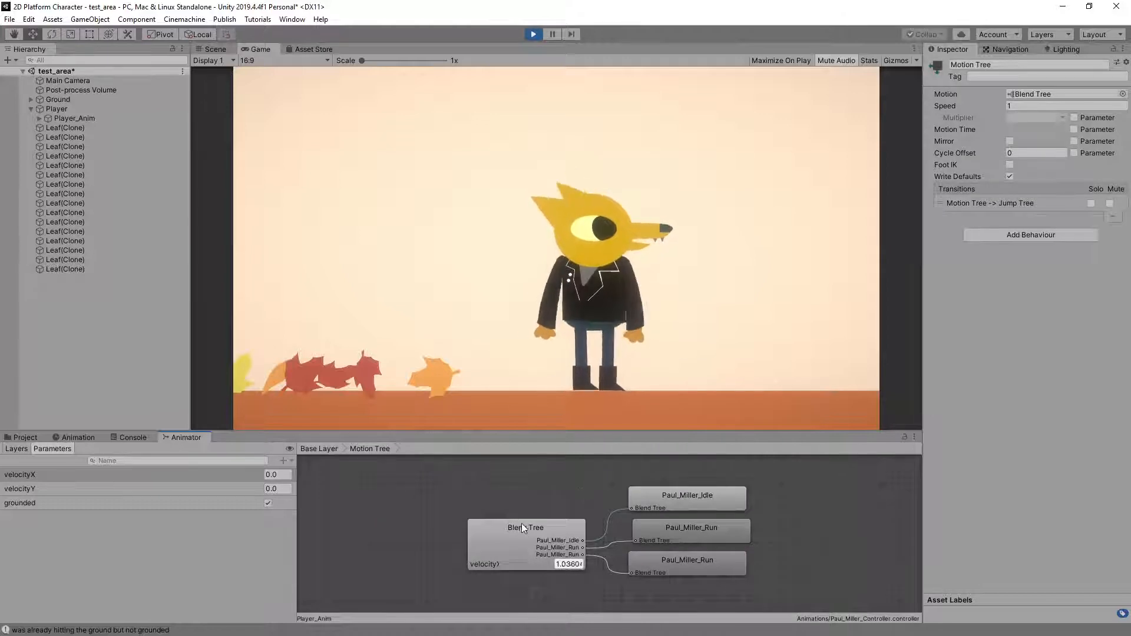
key(a)
key(d)
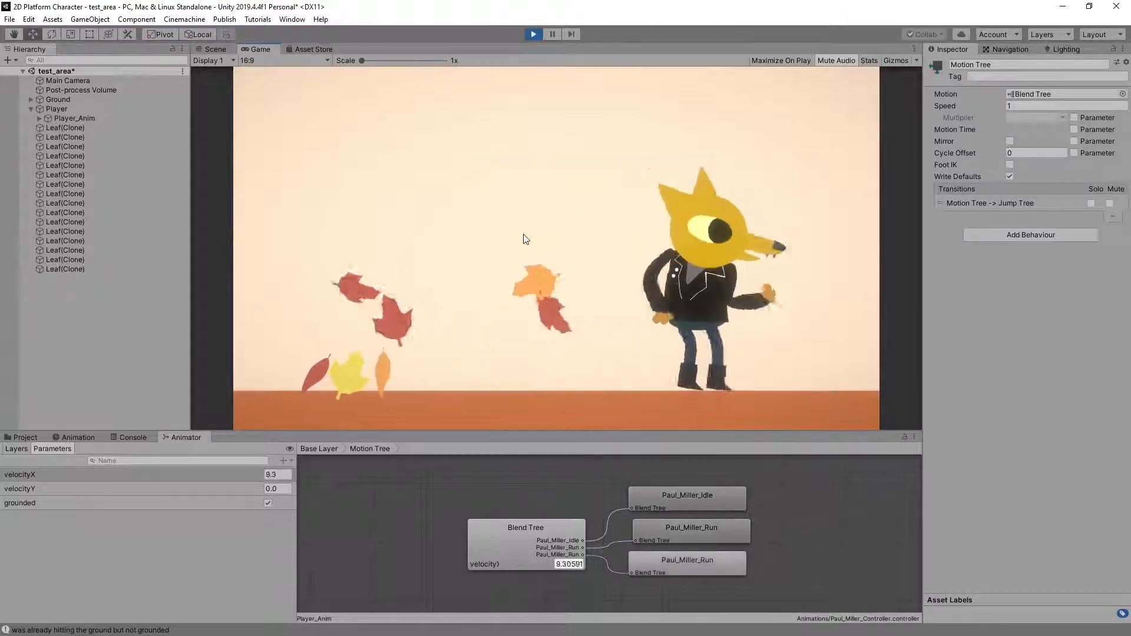
key(a)
Return to the Base Layer, open the Jump Tree and examine its blending during jumps in place
double_click(391, 513)
double_click(546, 540)
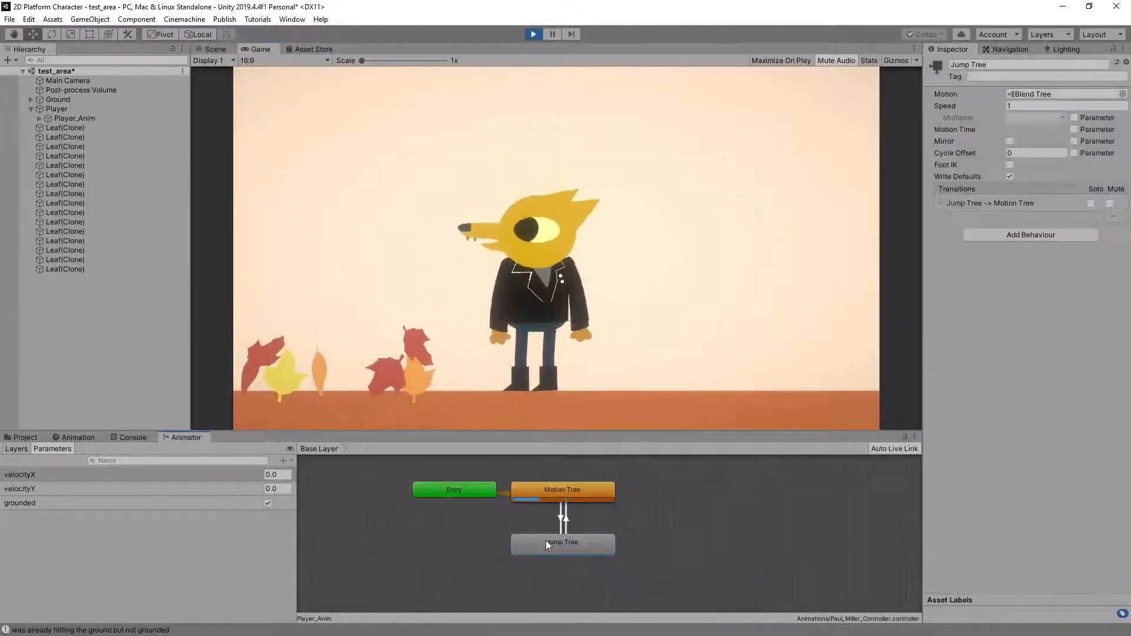
click(646, 173)
key(space)
key(space)
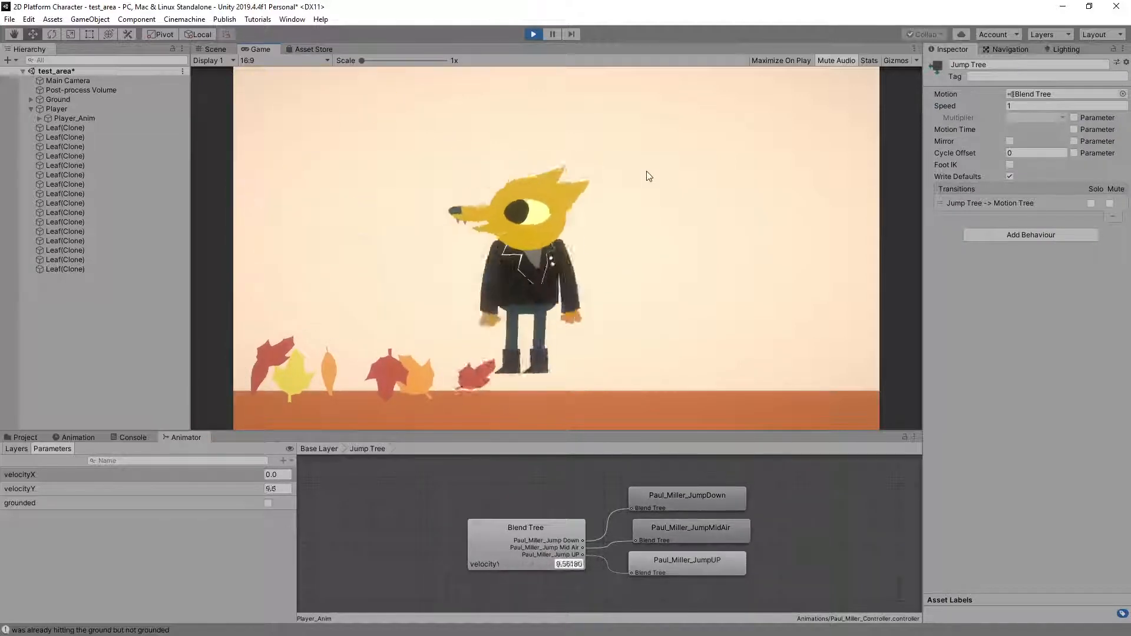
Inspect the Jump Tree's velocityY blend thresholds and motions while making the character jump repeatedly
click(496, 542)
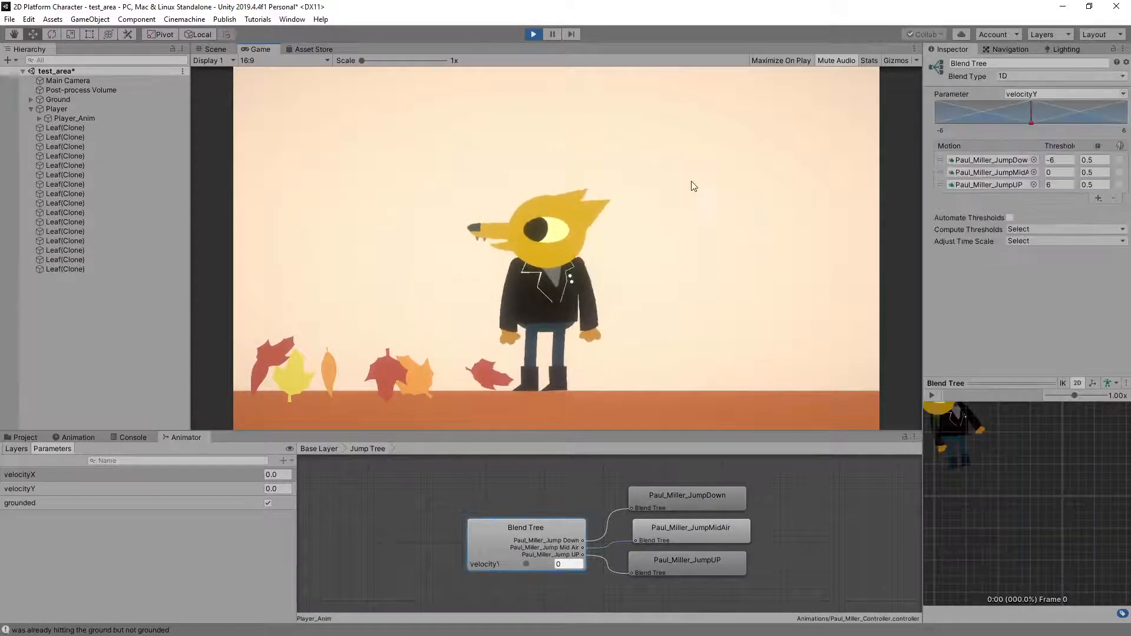
click(688, 233)
key(space)
key(space)
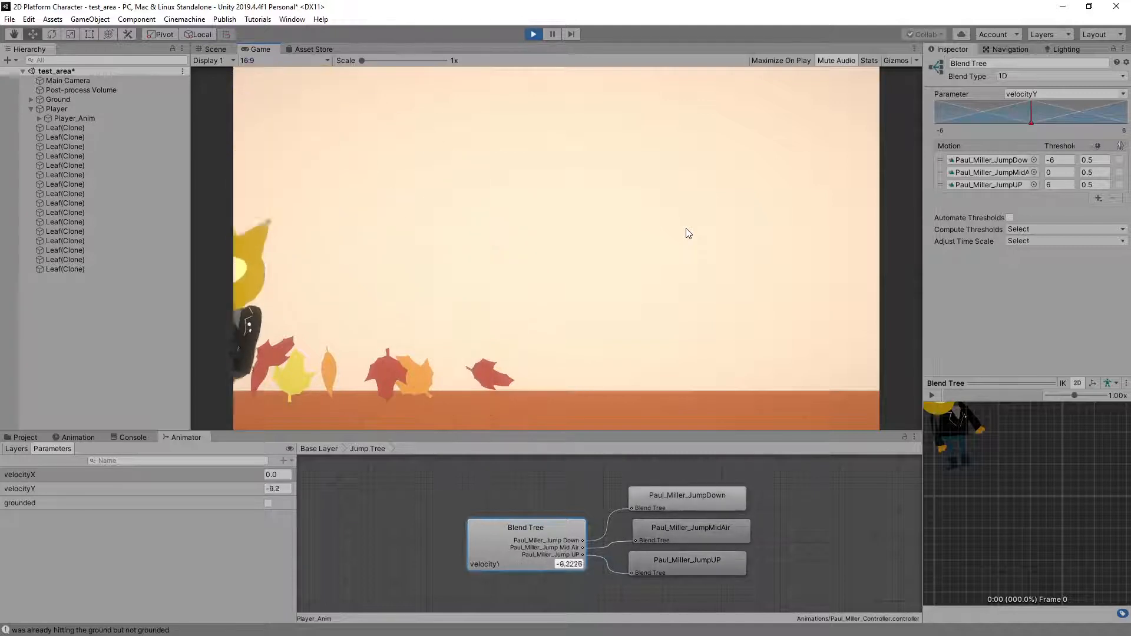
key(space)
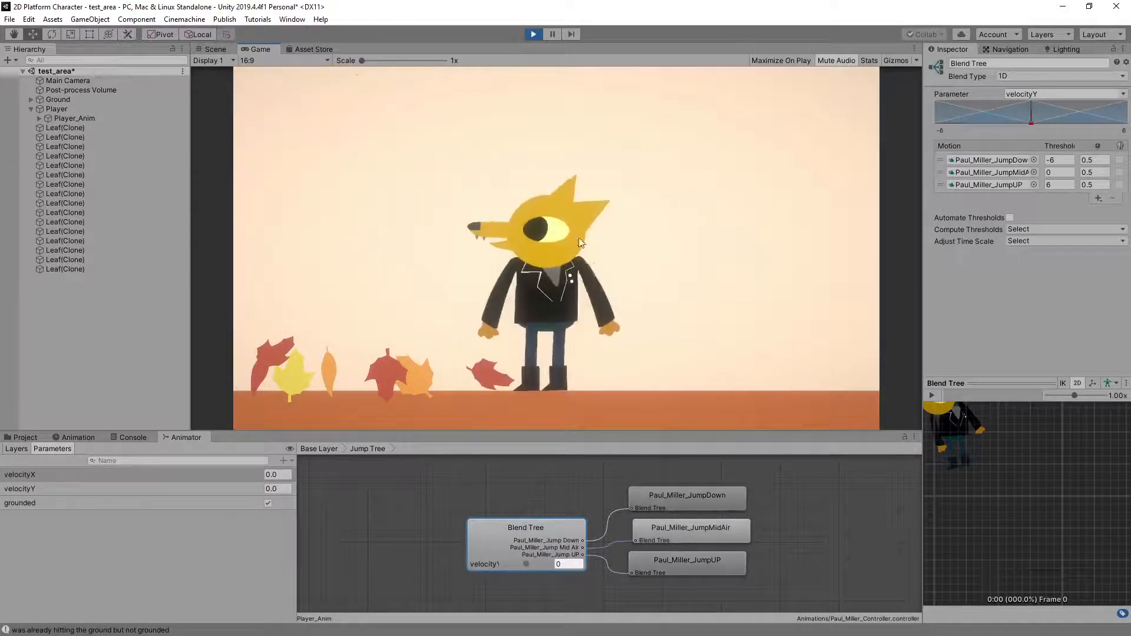
Examine the Jump Tree's velocityY blending during running jumps in both directions
key(d)
key(d)
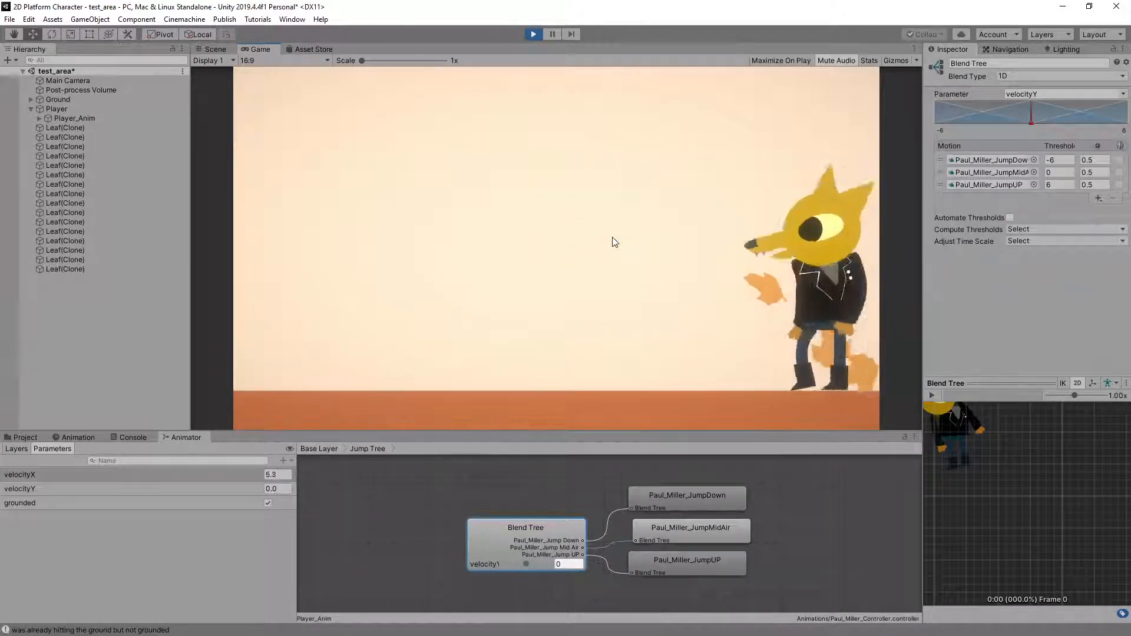
key(space)
key(a)
key(space)
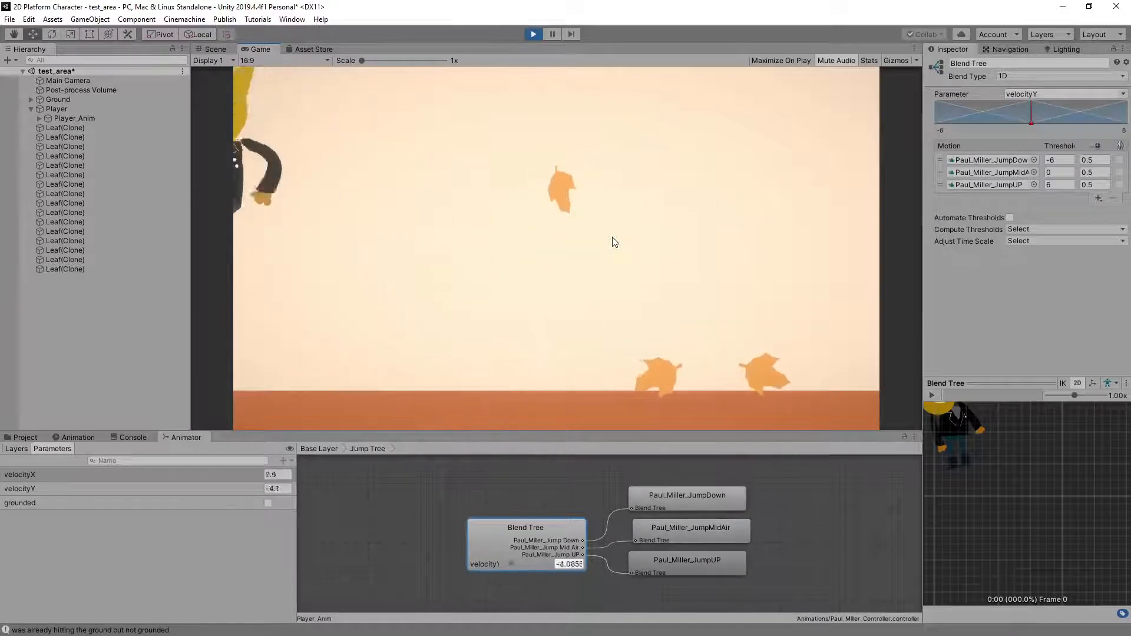
key(d)
key(space)
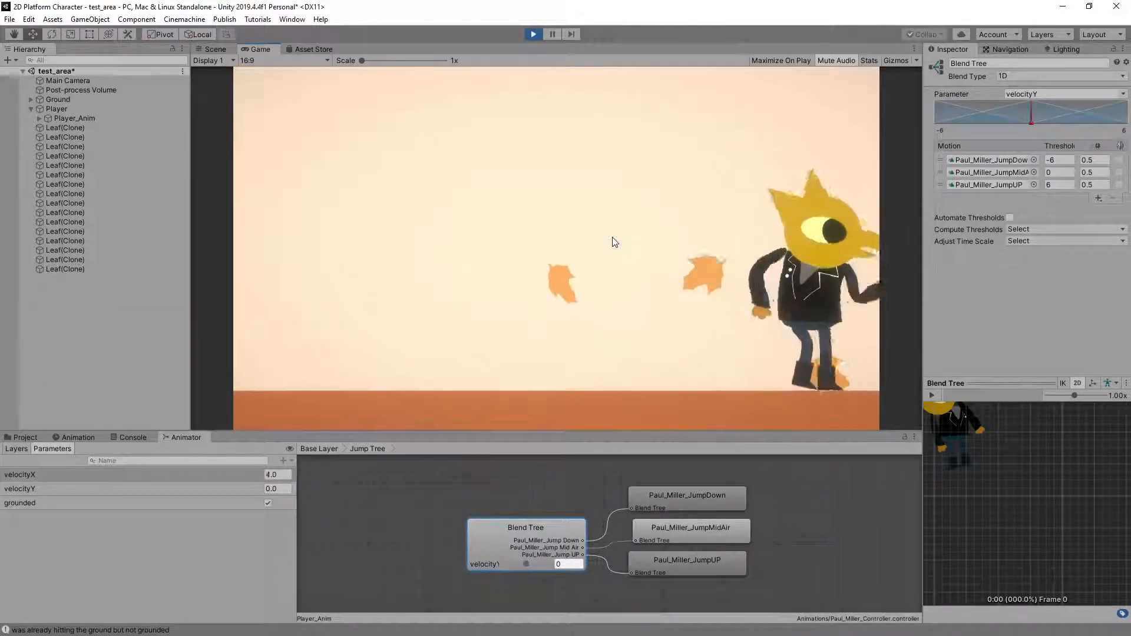
key(space)
Stop the play-test and delete the Player object from test_area
click(533, 34)
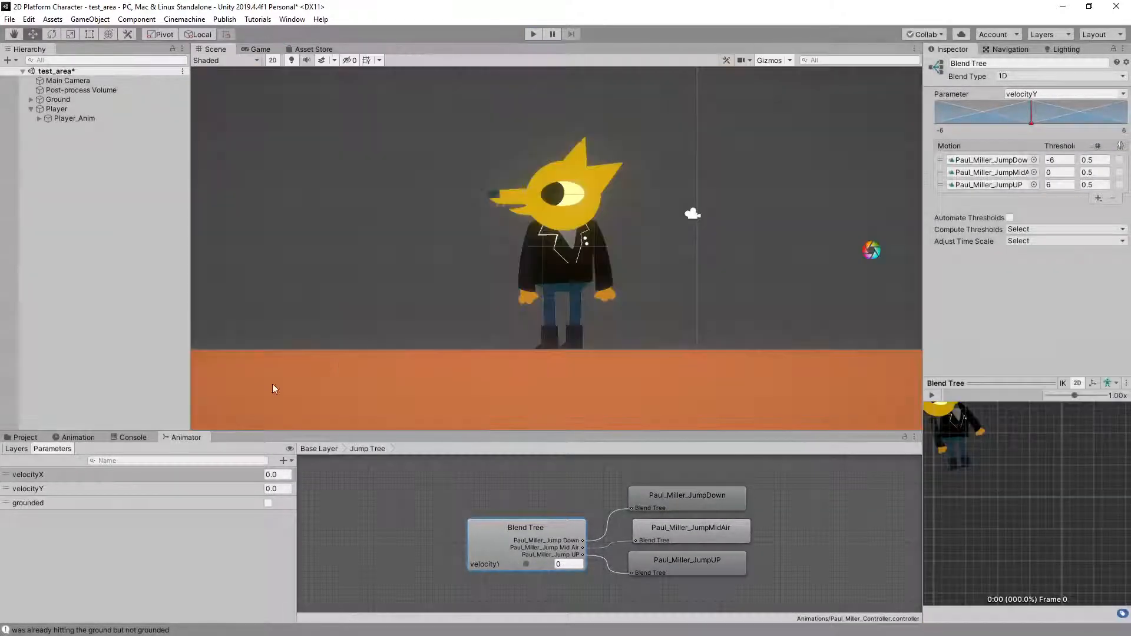
click(62, 110)
key(Delete)
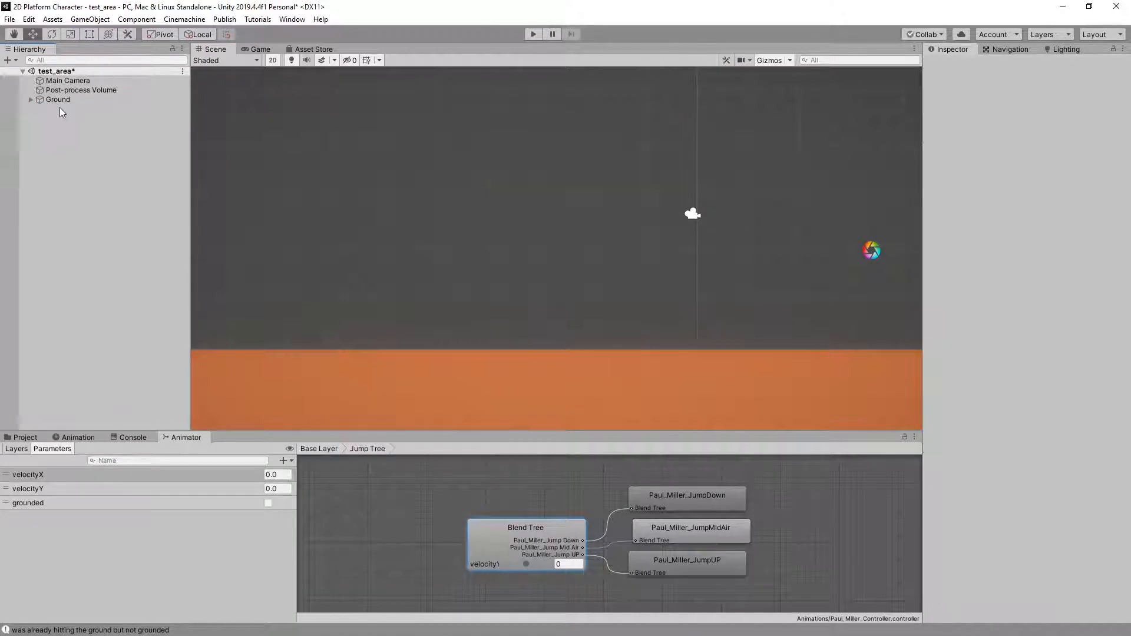
Import the next student's HW07 package with Angus.png, its controller and animations, and the Player_Anim prefab, previewing the prefab first
click(26, 438)
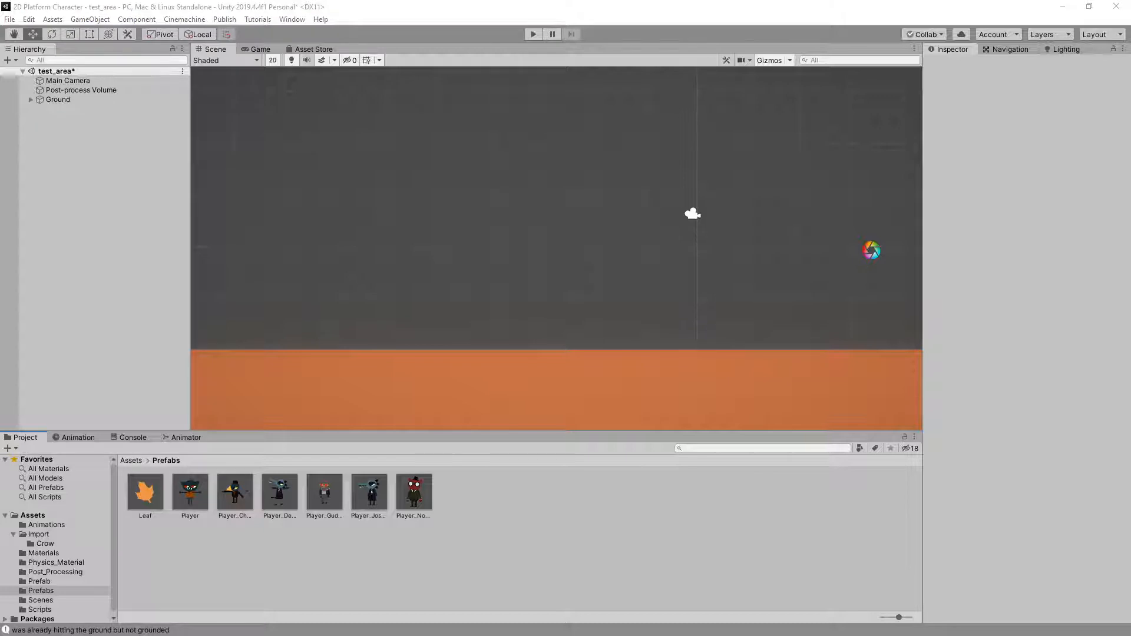
drag(310, 498, 599, 545)
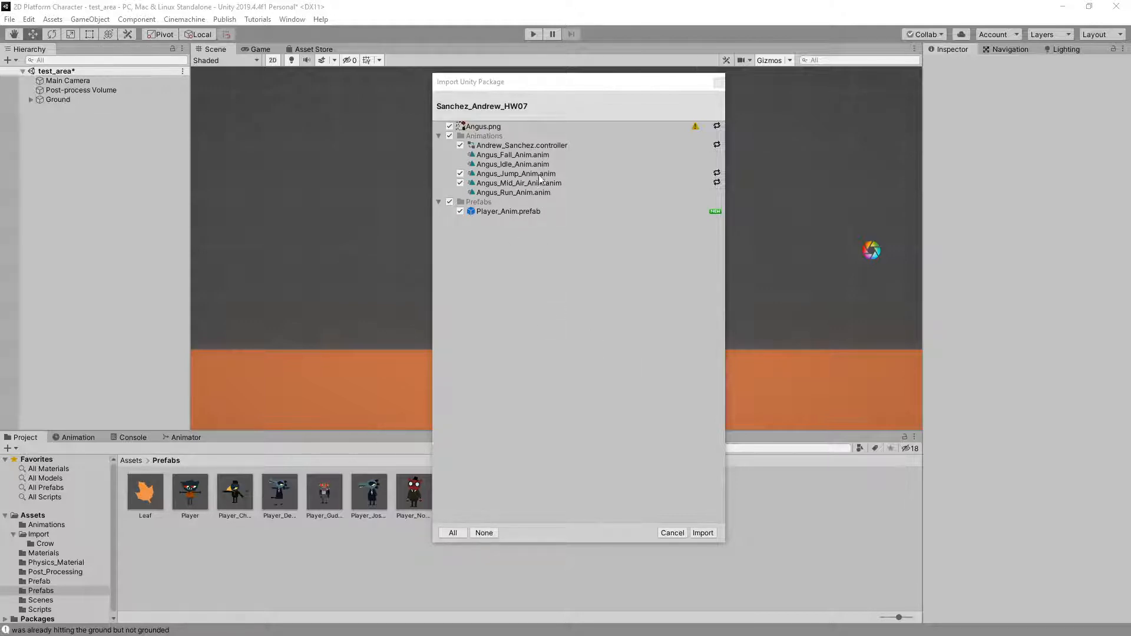
click(503, 210)
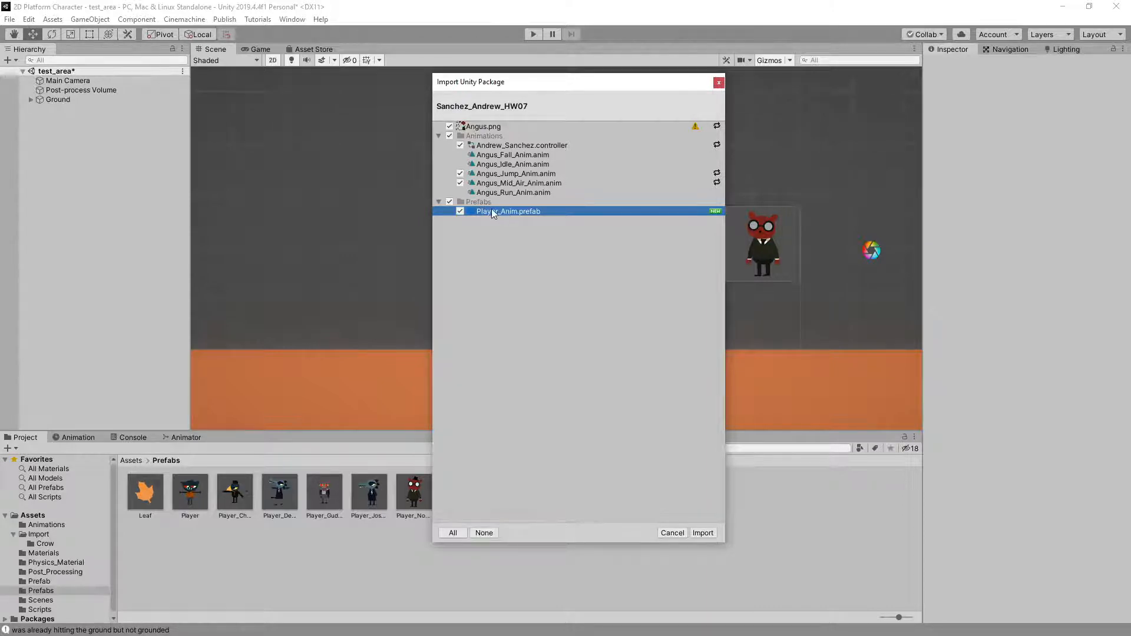
click(704, 534)
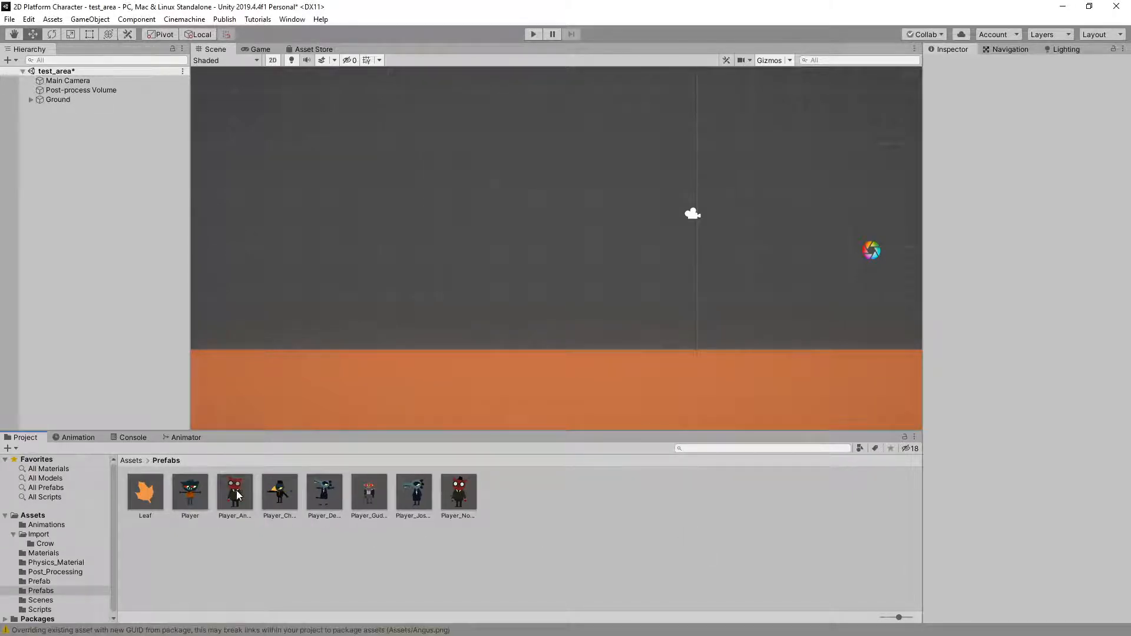
Add the imported Player_Anim prefab to the test_area scene and expand it in the hierarchy to inspect its Angus child
click(238, 495)
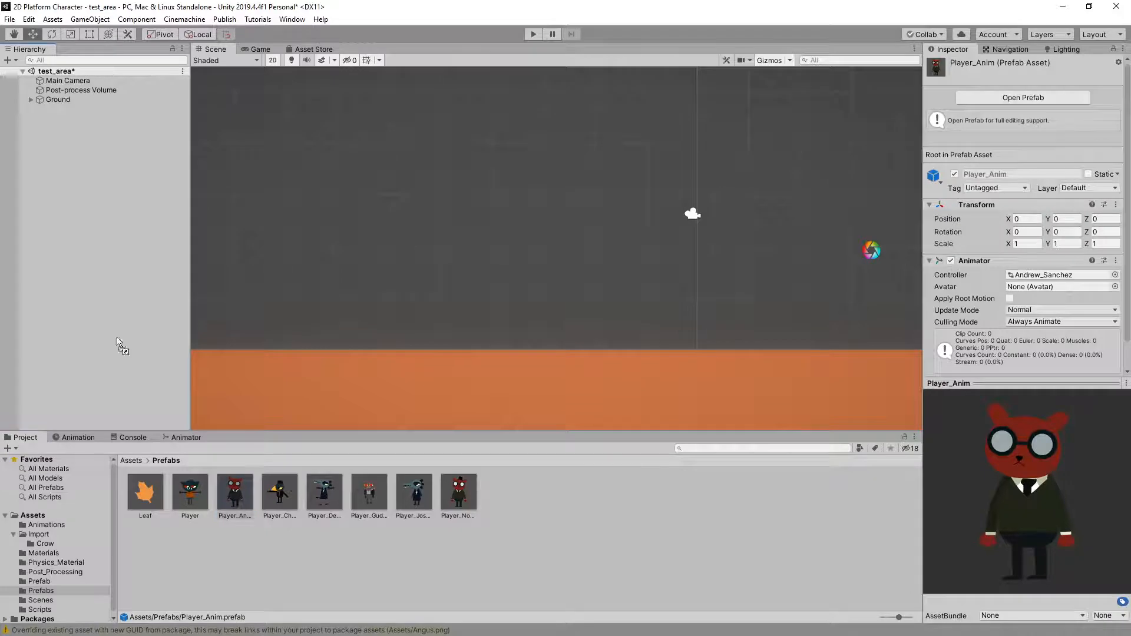
drag(118, 341, 72, 242)
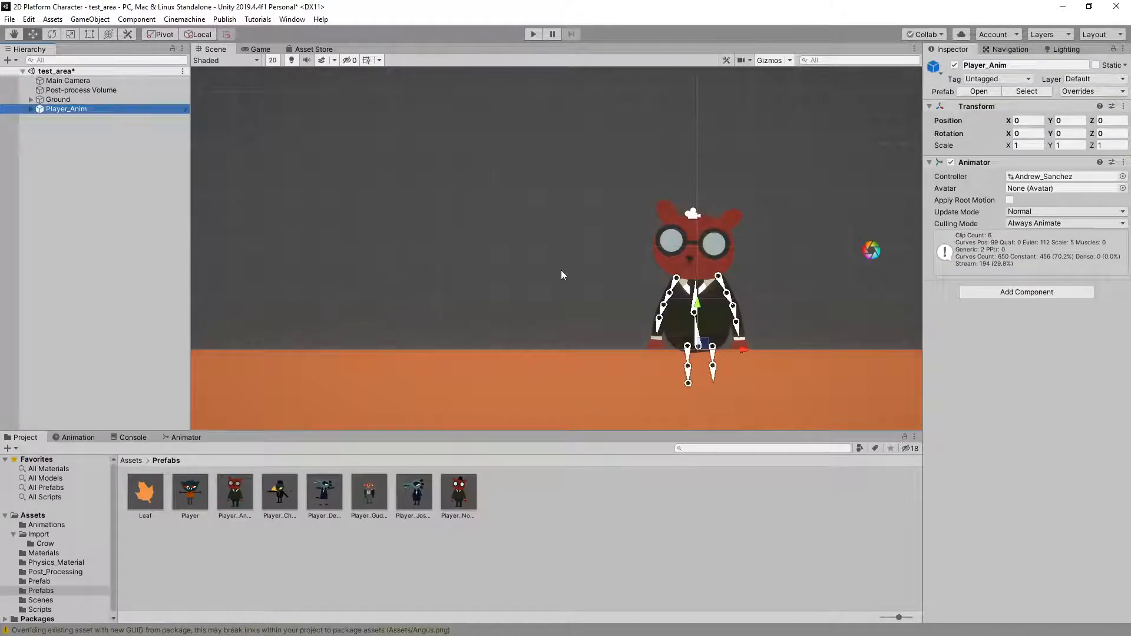
scroll(583, 299, down, 5)
middle_drag(583, 299, 465, 321)
scroll(680, 334, down, 6)
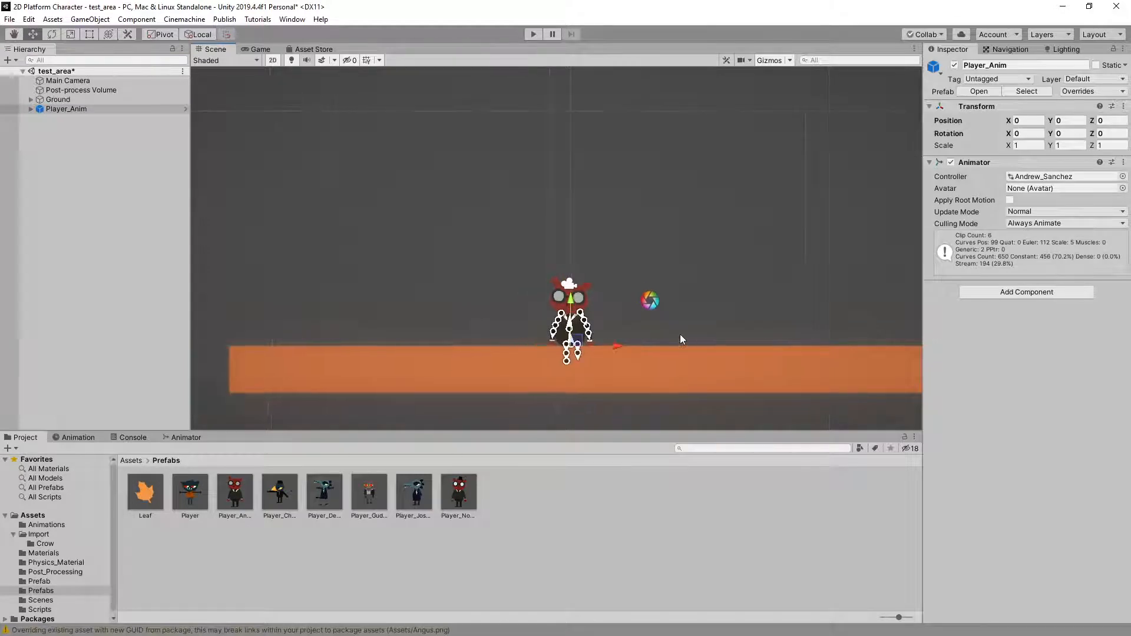
middle_drag(679, 334, 719, 287)
scroll(603, 306, up, 8)
scroll(622, 338, up, 5)
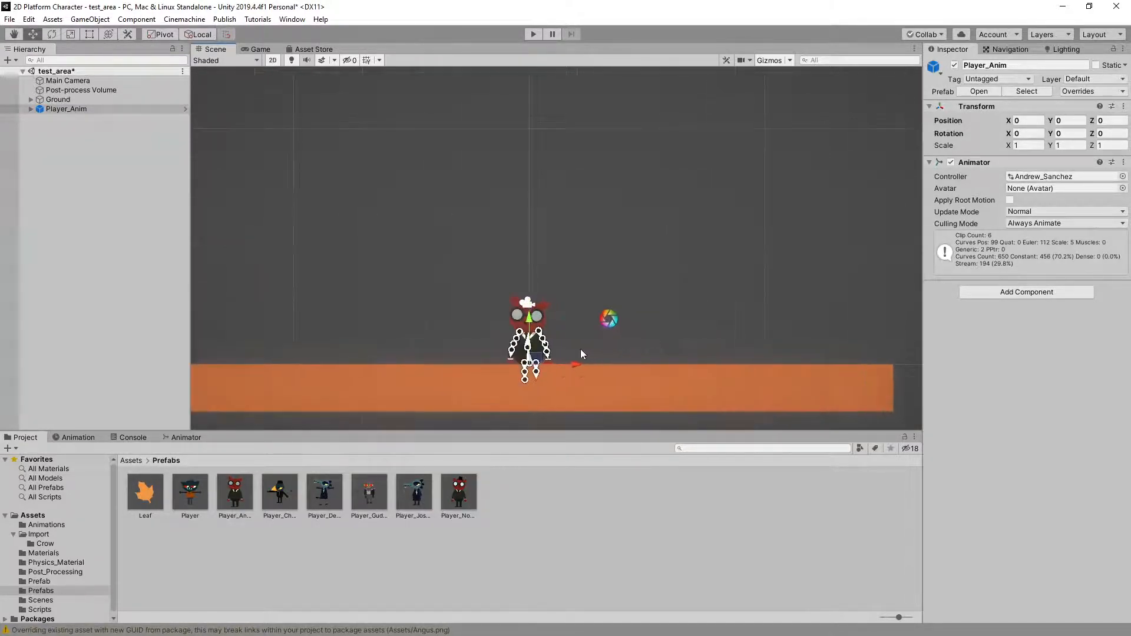
click(31, 108)
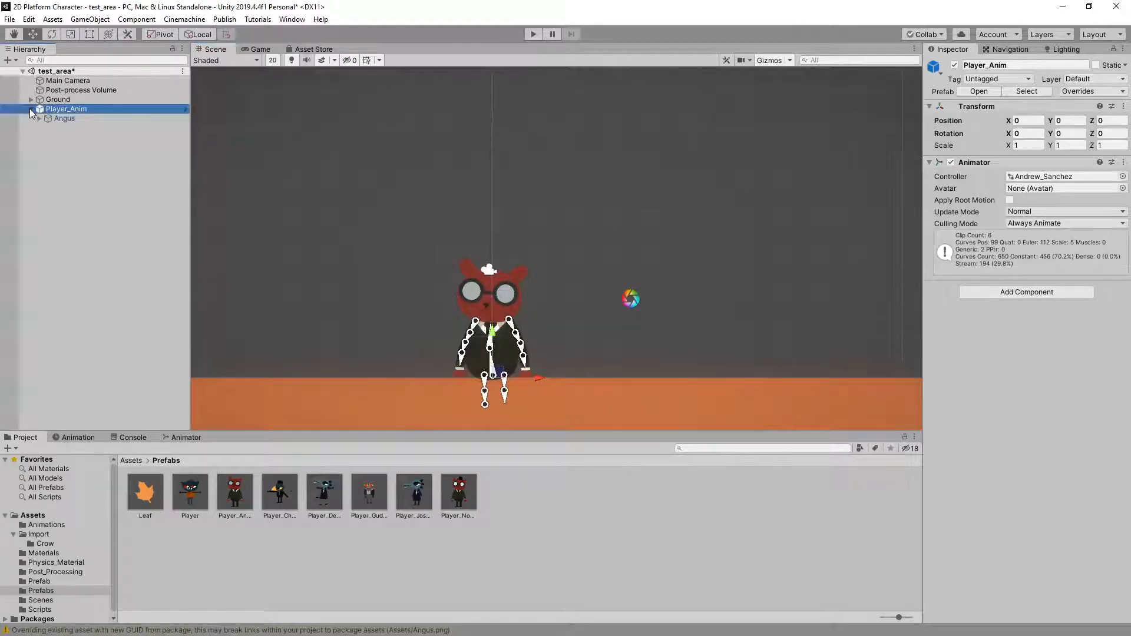
Inspect the Angus child of Player_Anim and delete the Player_Anim object from the test_area scene
click(61, 119)
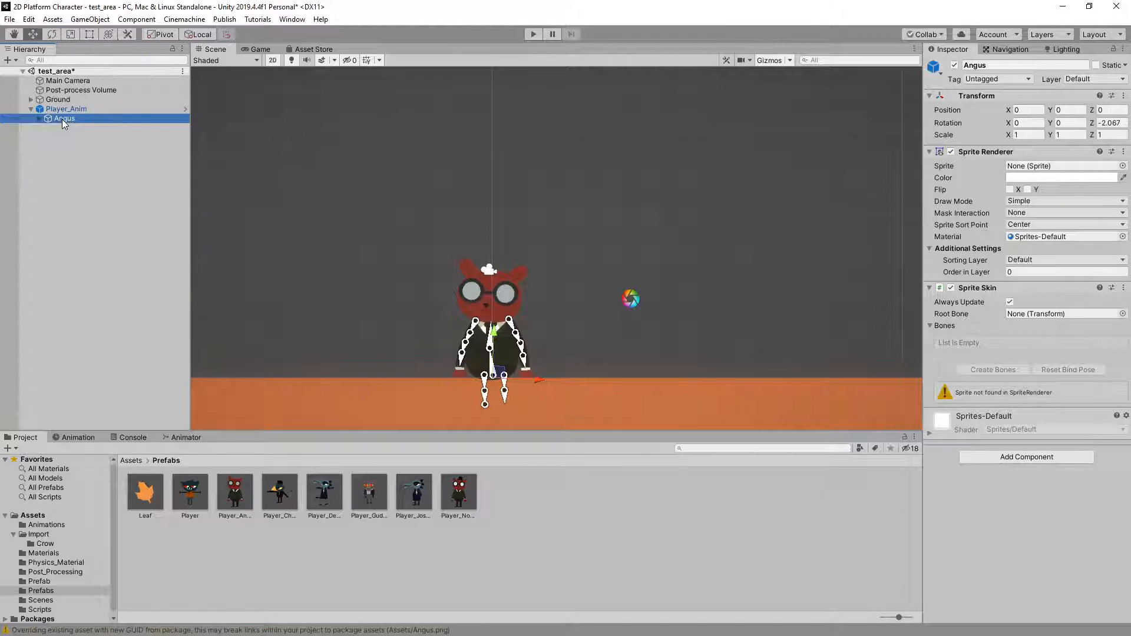
click(40, 118)
click(40, 119)
click(31, 109)
middle_drag(370, 260, 482, 241)
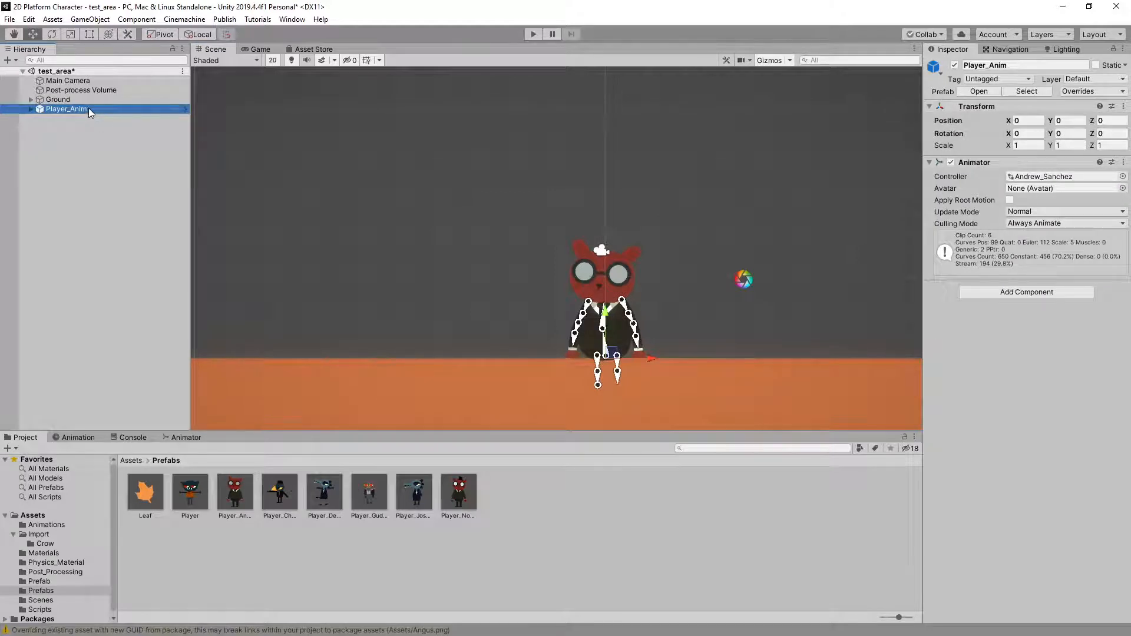
key(Delete)
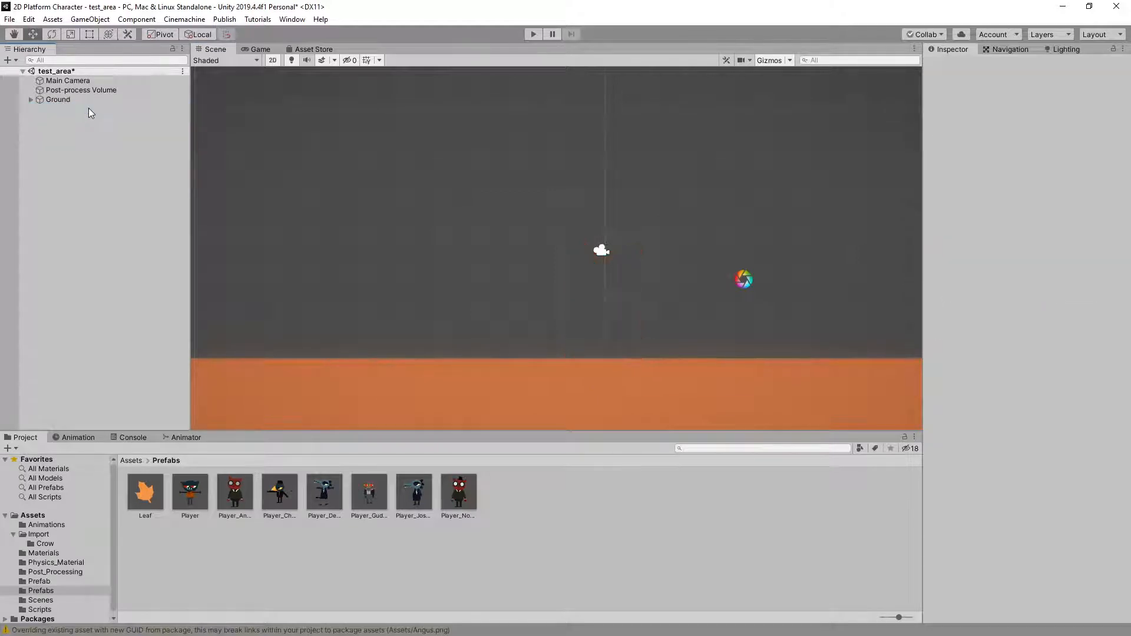
Add the Player prefab to the test_area scene and unpack the instance
click(188, 492)
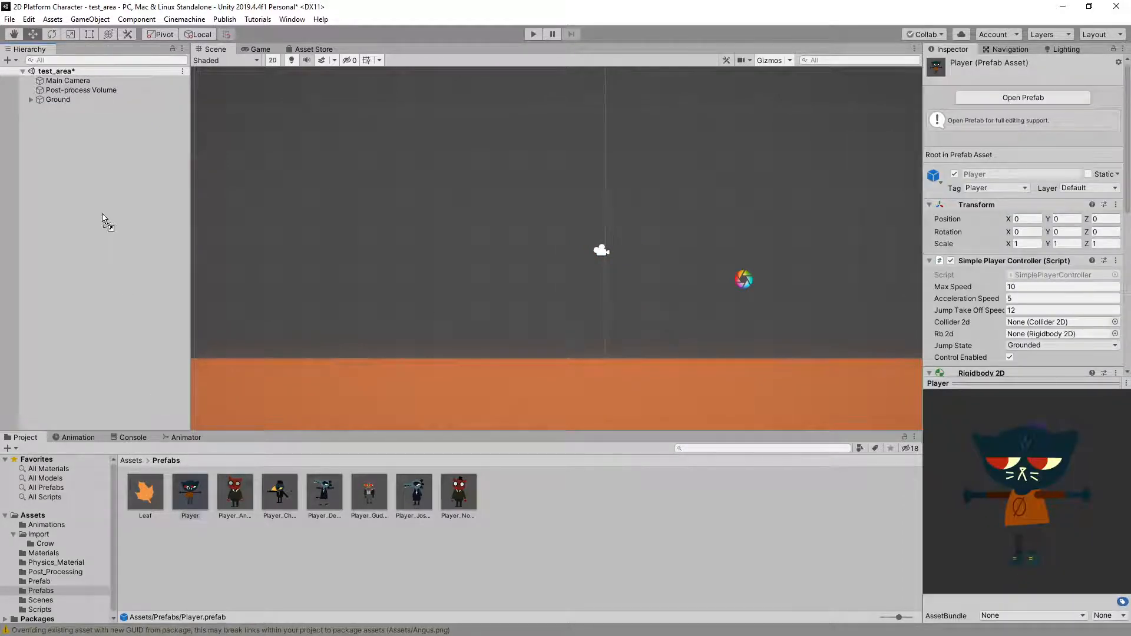
drag(103, 216, 103, 215)
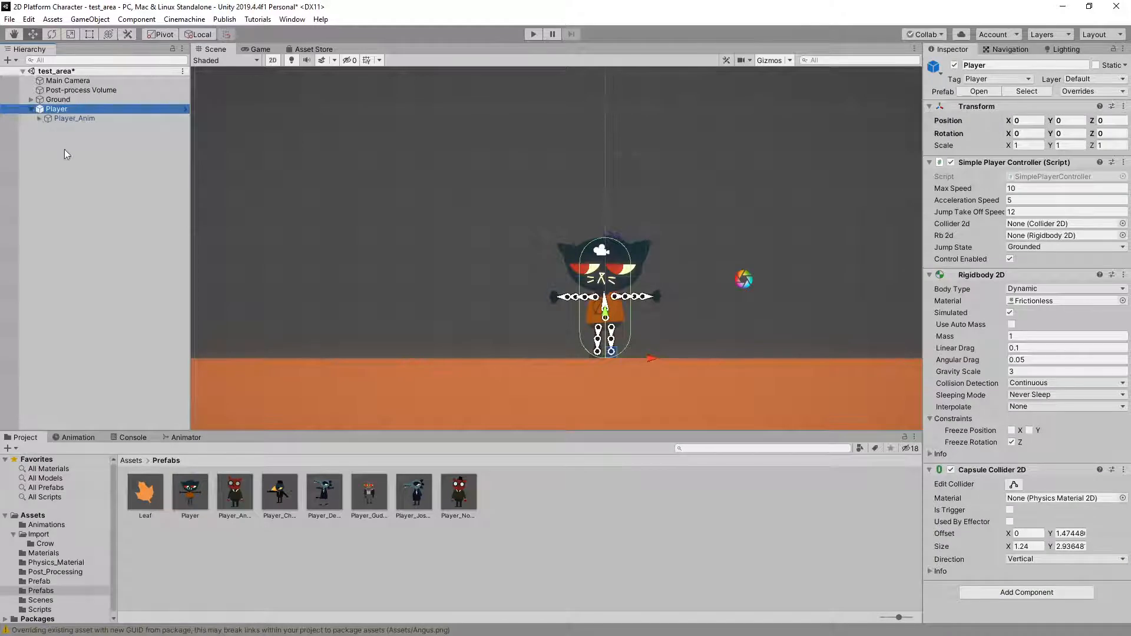
right_click(101, 107)
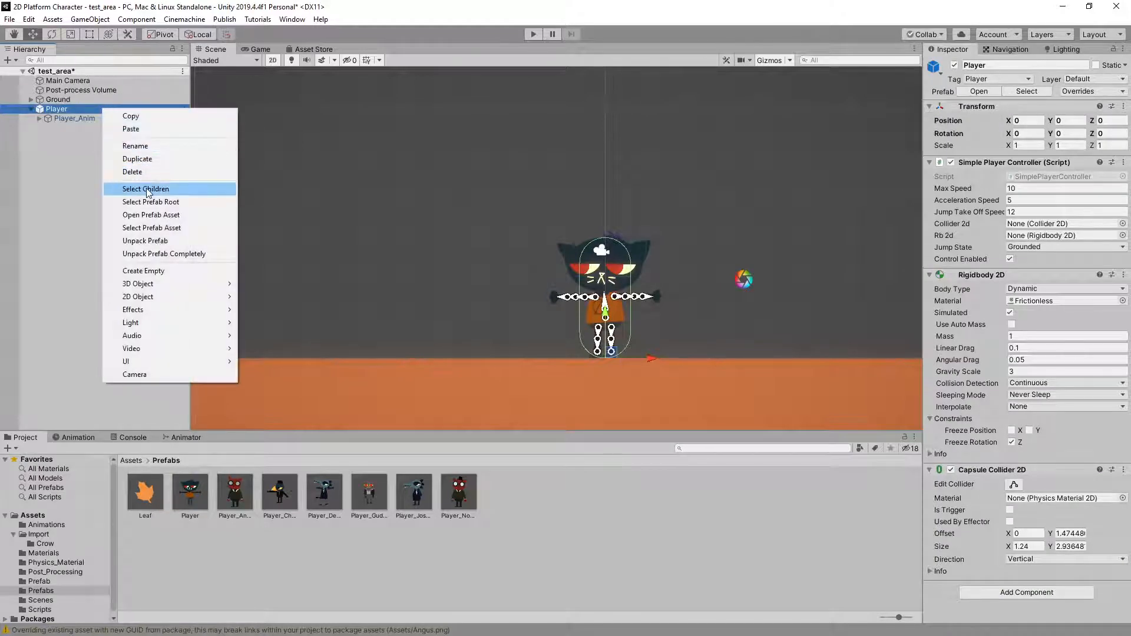
click(155, 243)
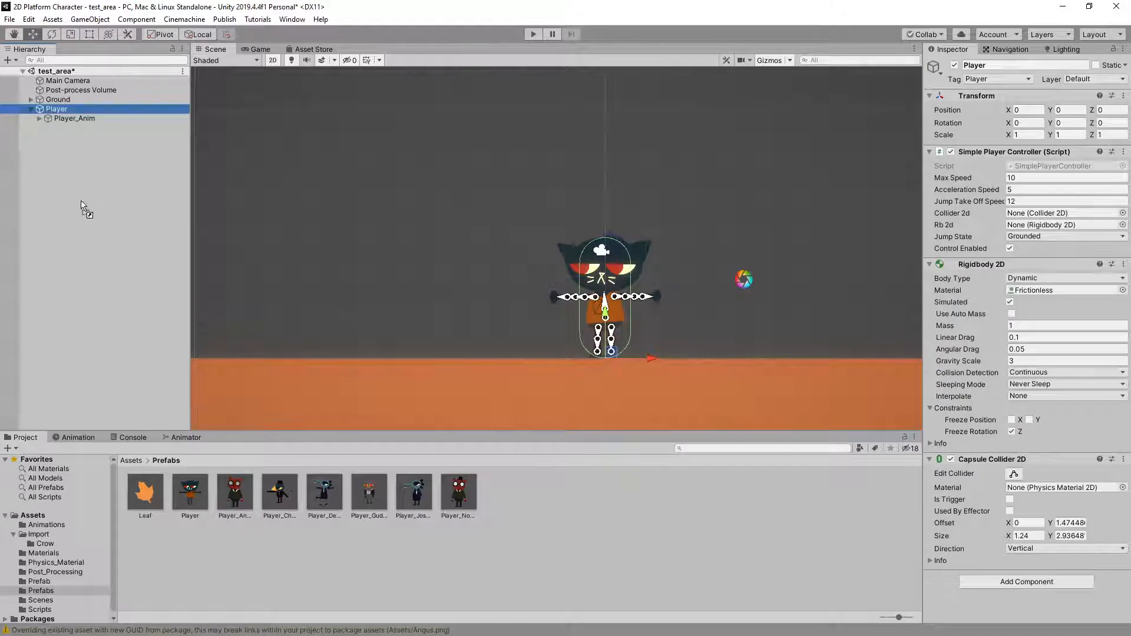
Add the Angus Player_Anim prefab to the scene and delete the Player object's original Player_Anim child
drag(82, 202, 70, 189)
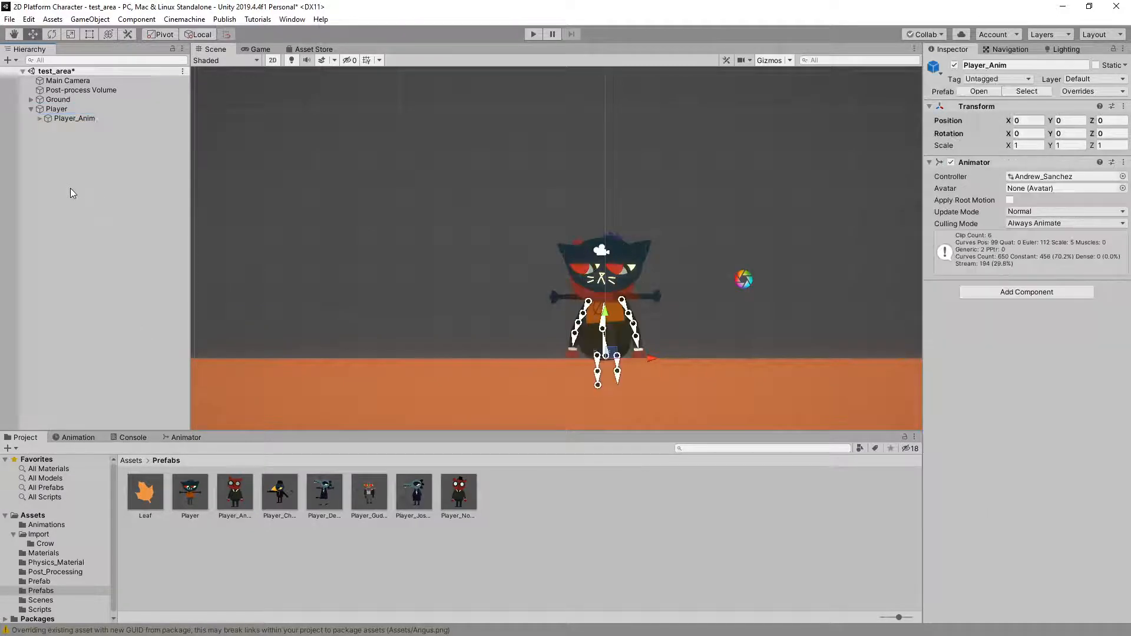
click(65, 119)
key(Delete)
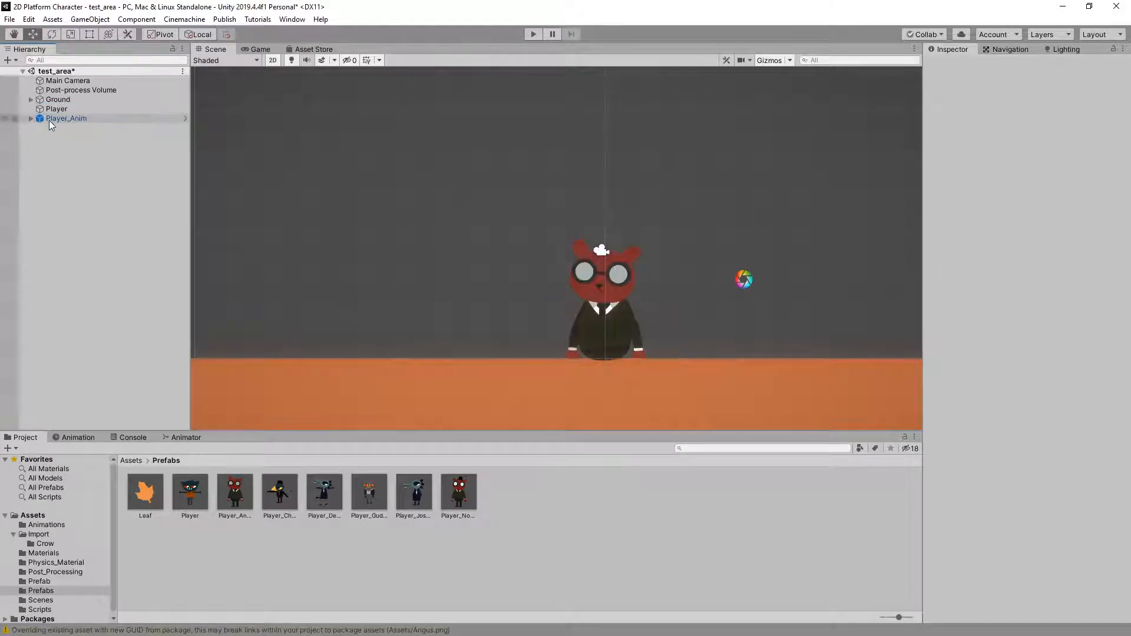
Unpack the Angus Player_Anim instance and make it a child of the Player object
click(28, 118)
click(28, 118)
click(96, 118)
right_click(98, 122)
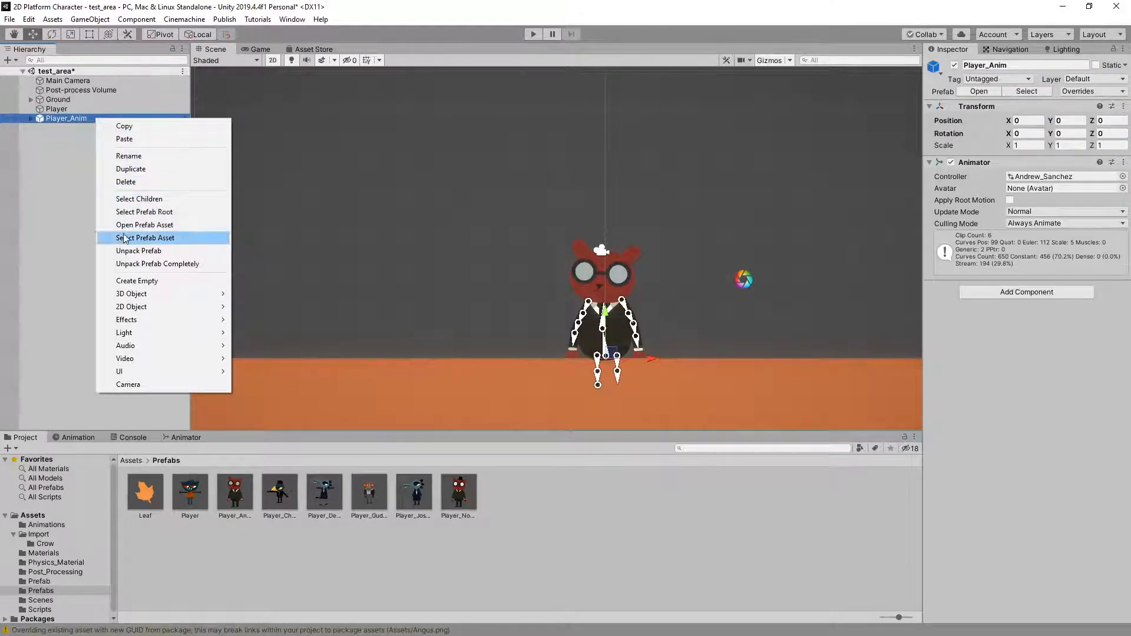
click(122, 254)
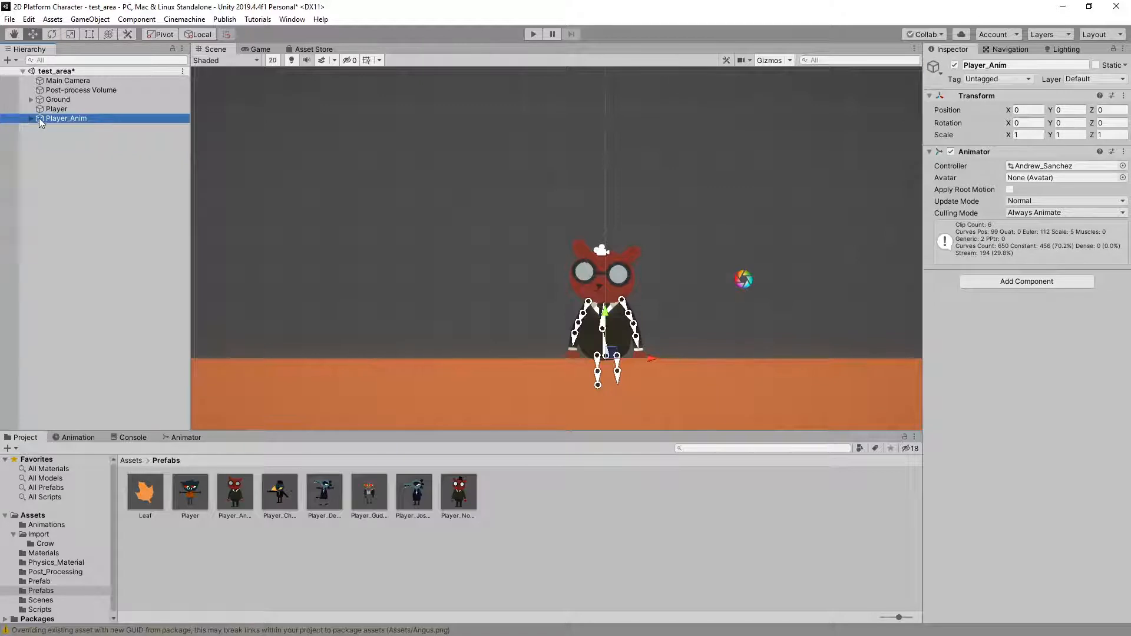
drag(39, 118, 55, 109)
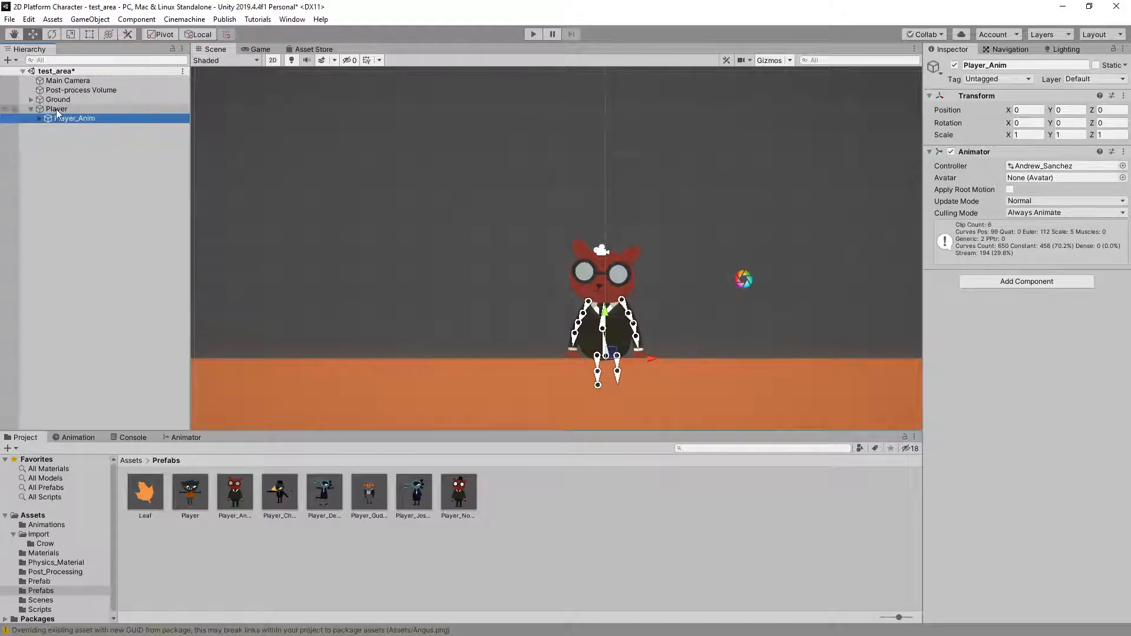
Rename the Player object with the student's first name plus "s_homework" and save it as a prefab in the Prefabs folder
click(59, 109)
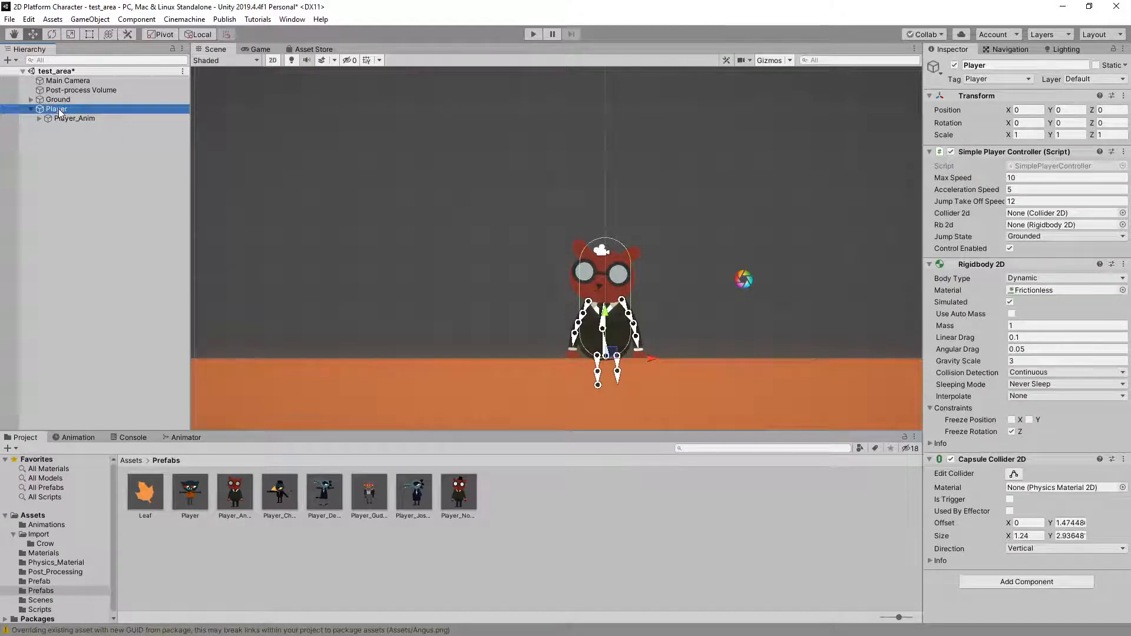
click(58, 109)
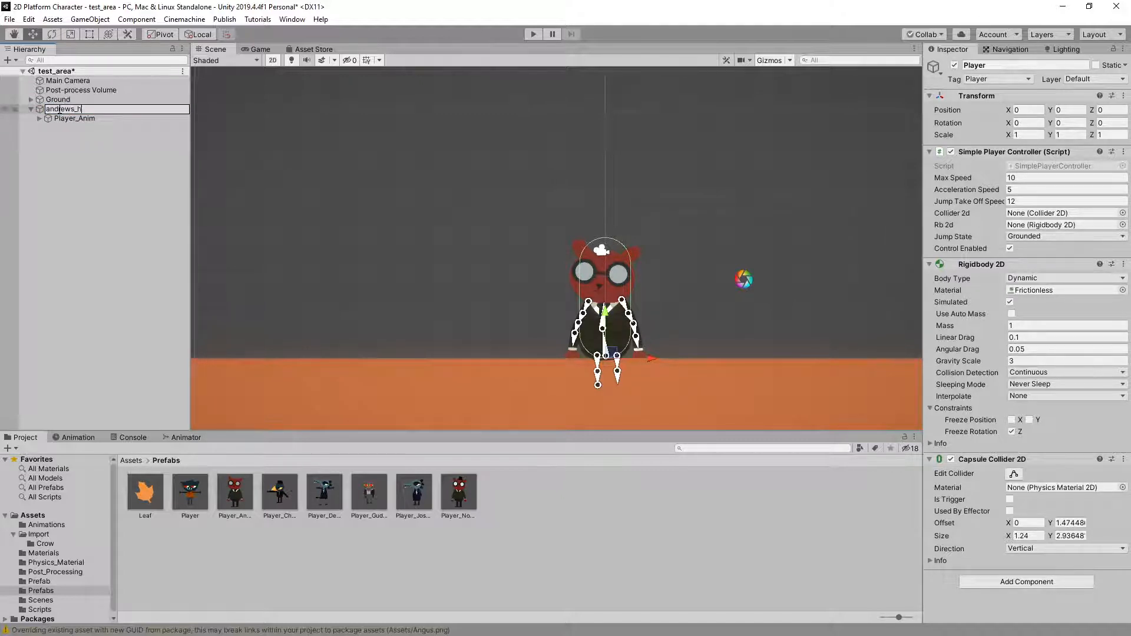
key(Return)
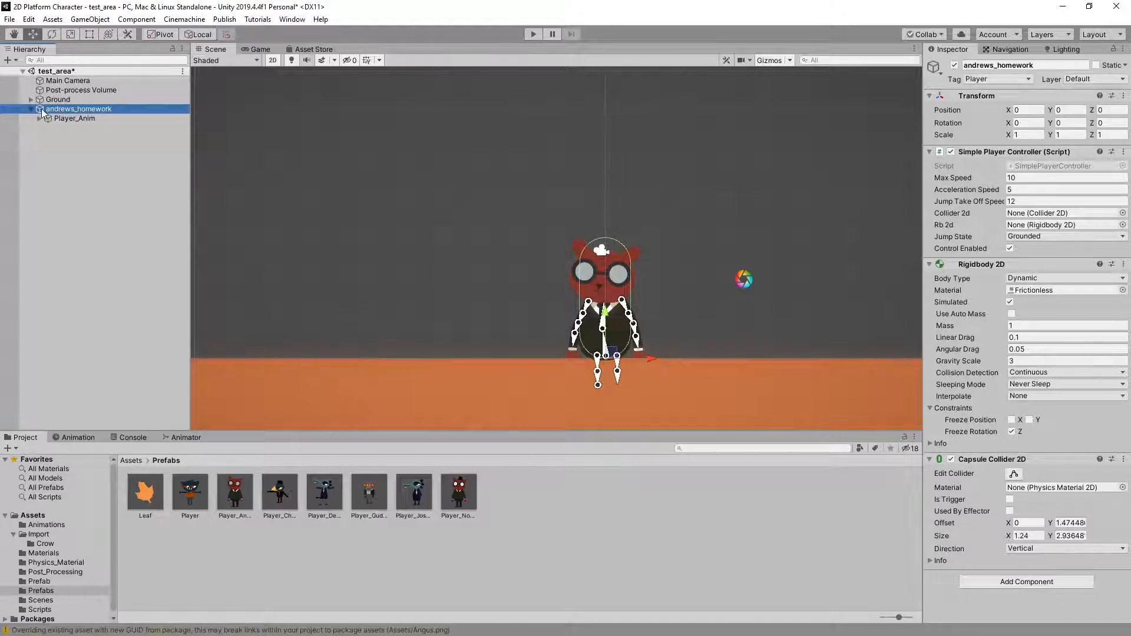
drag(42, 112, 316, 360)
drag(572, 543, 571, 540)
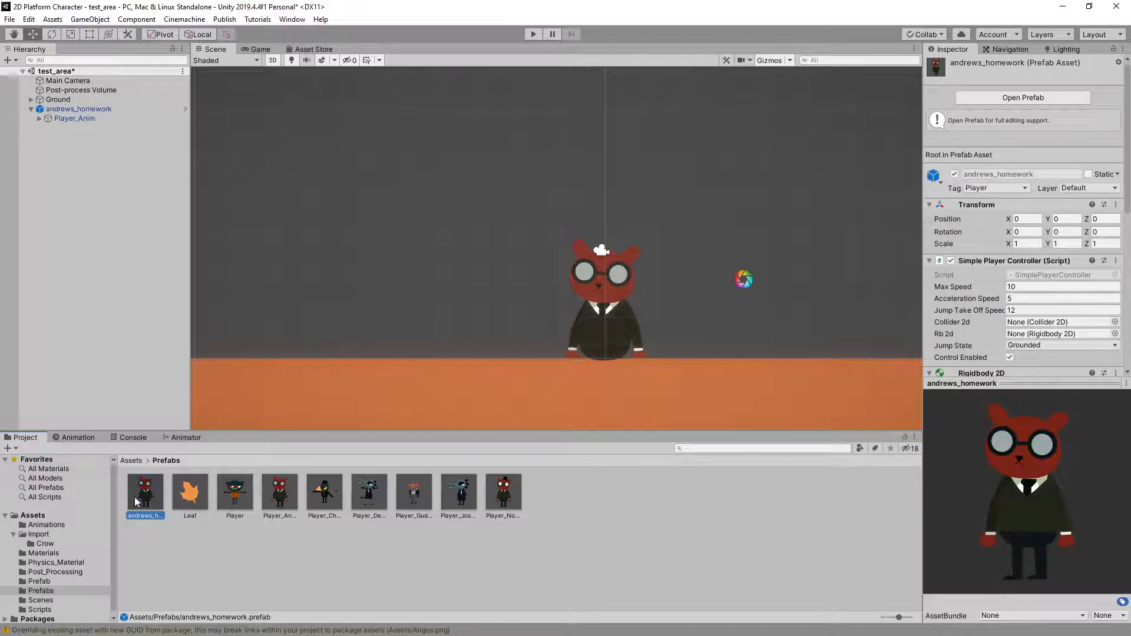
Raise the Player_Anim child to Y position 0.73 so Angus's feet rest on the ground
click(81, 117)
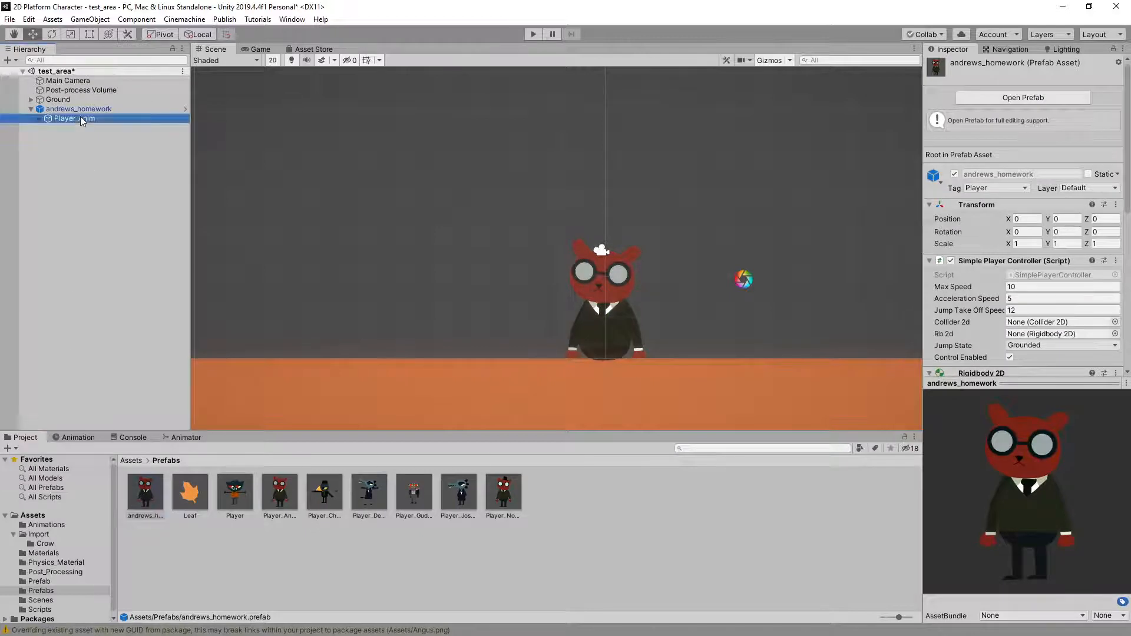
click(64, 112)
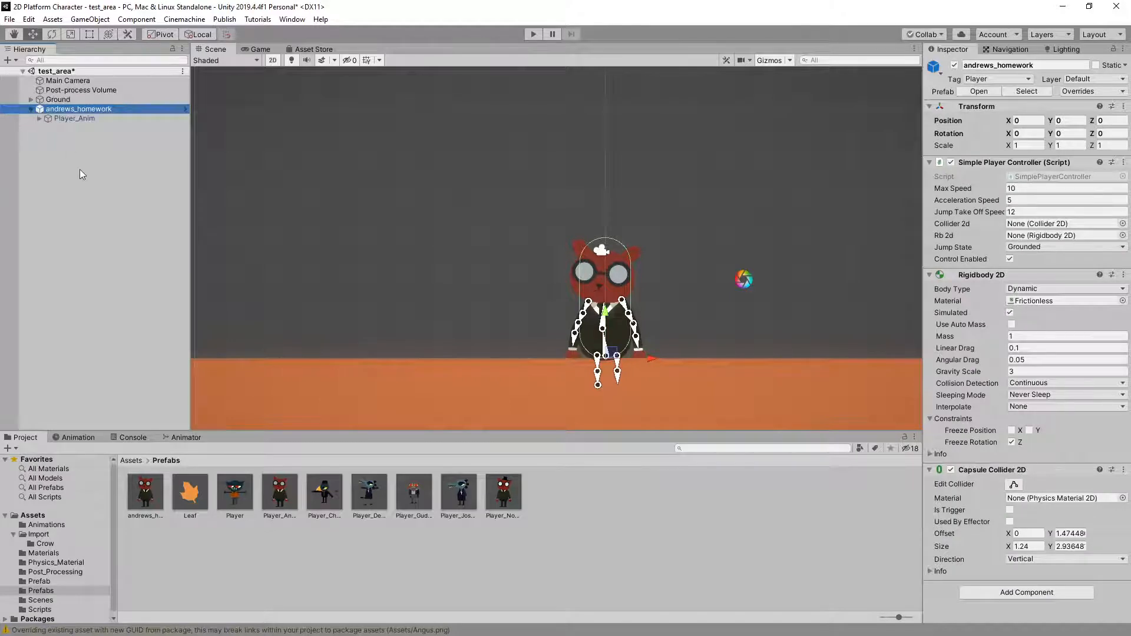
click(83, 119)
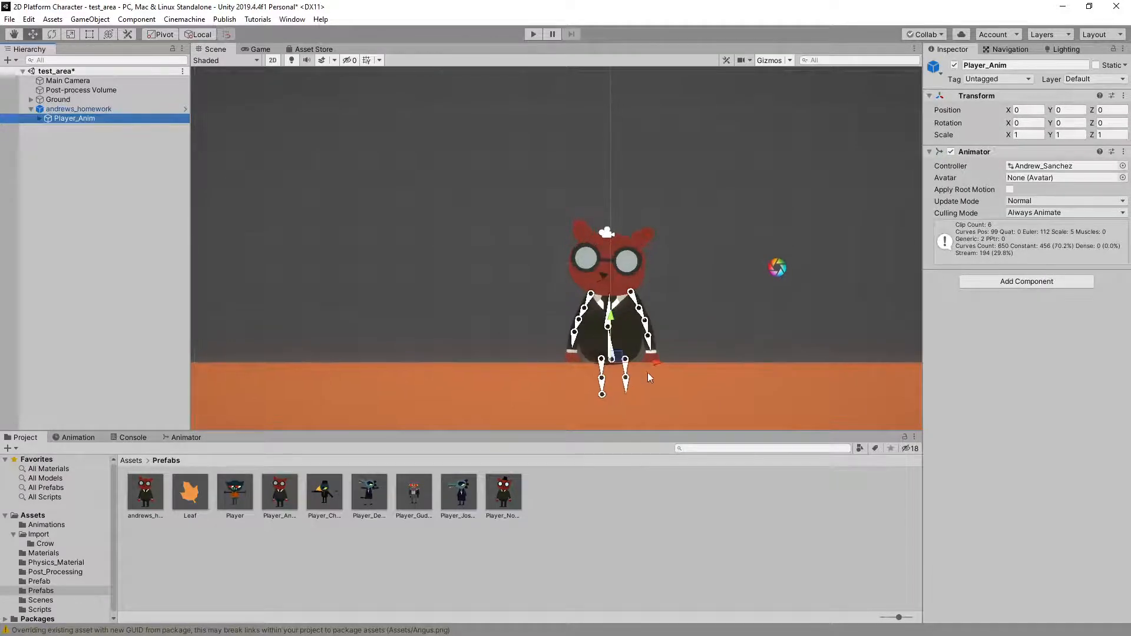
scroll(648, 372, up, 2)
drag(607, 320, 610, 273)
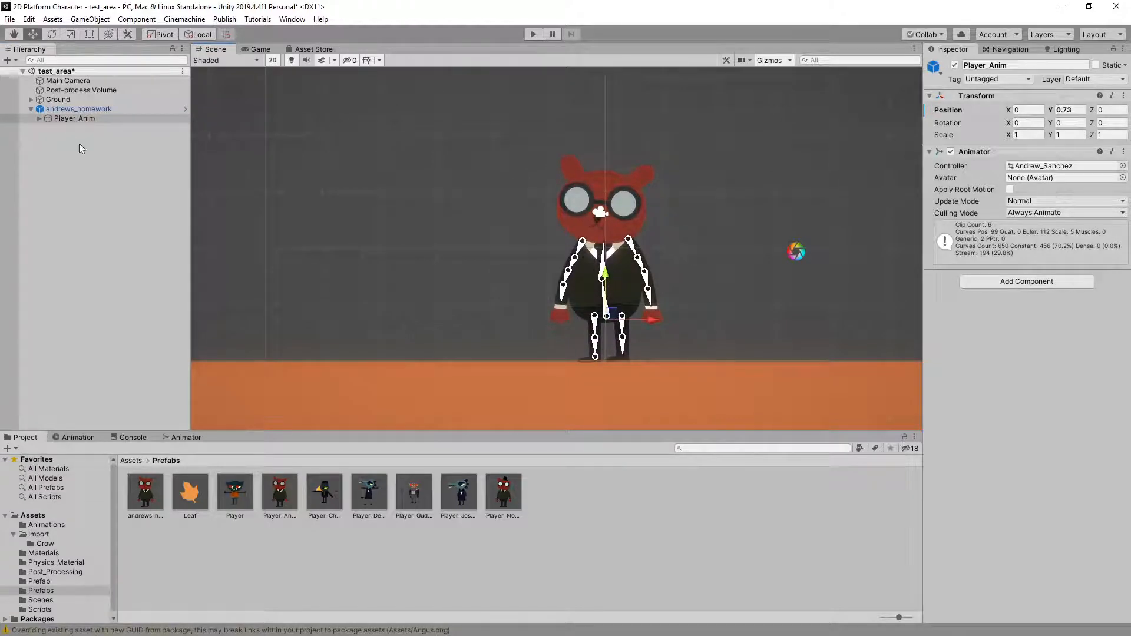
Start play-testing the scene and check Angus's walking animation in both directions, including a few jumps
click(79, 109)
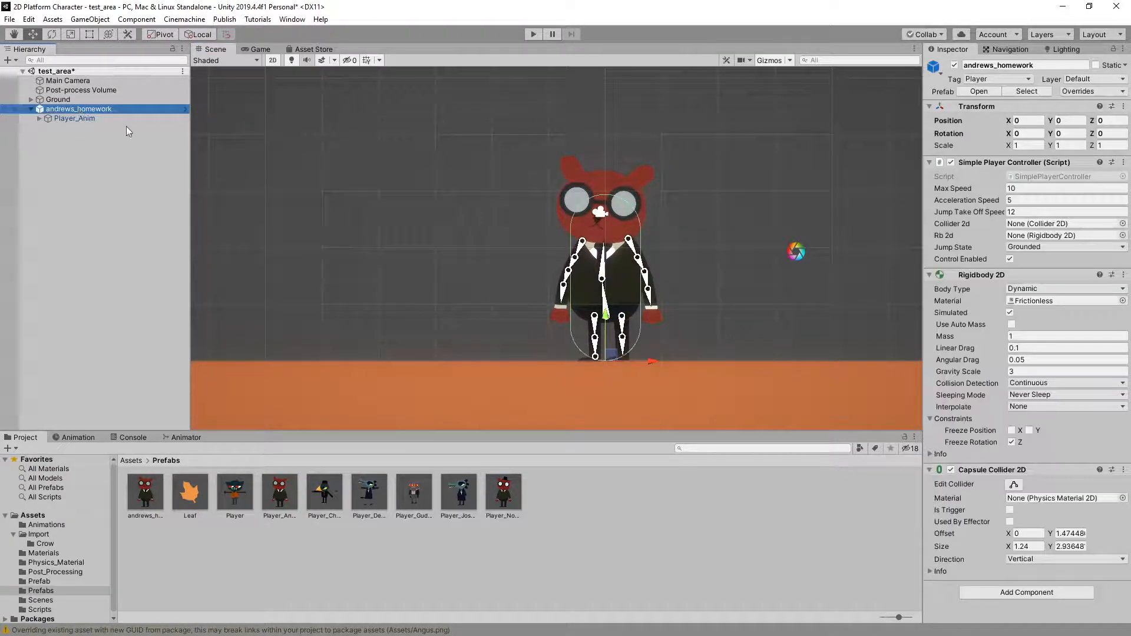
click(533, 35)
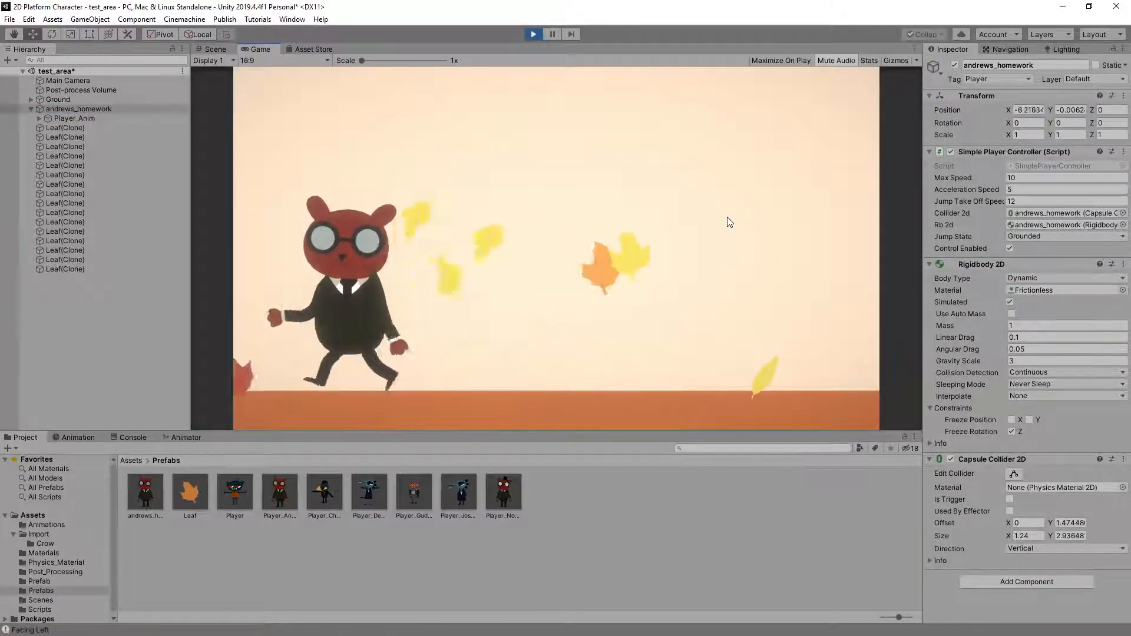
key(Right)
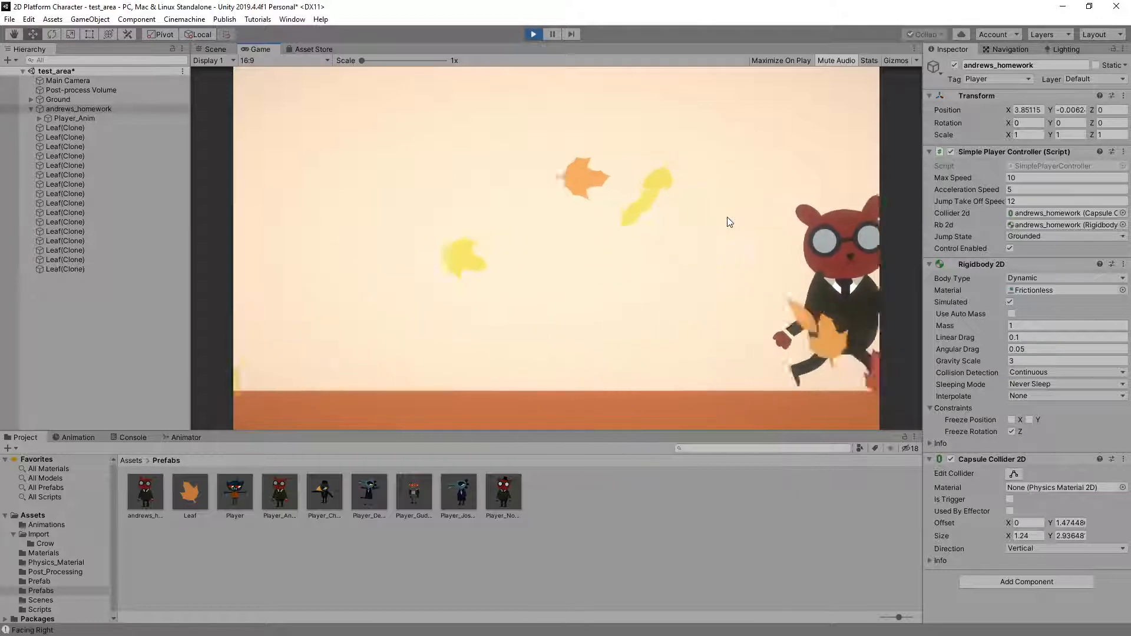
key(Left)
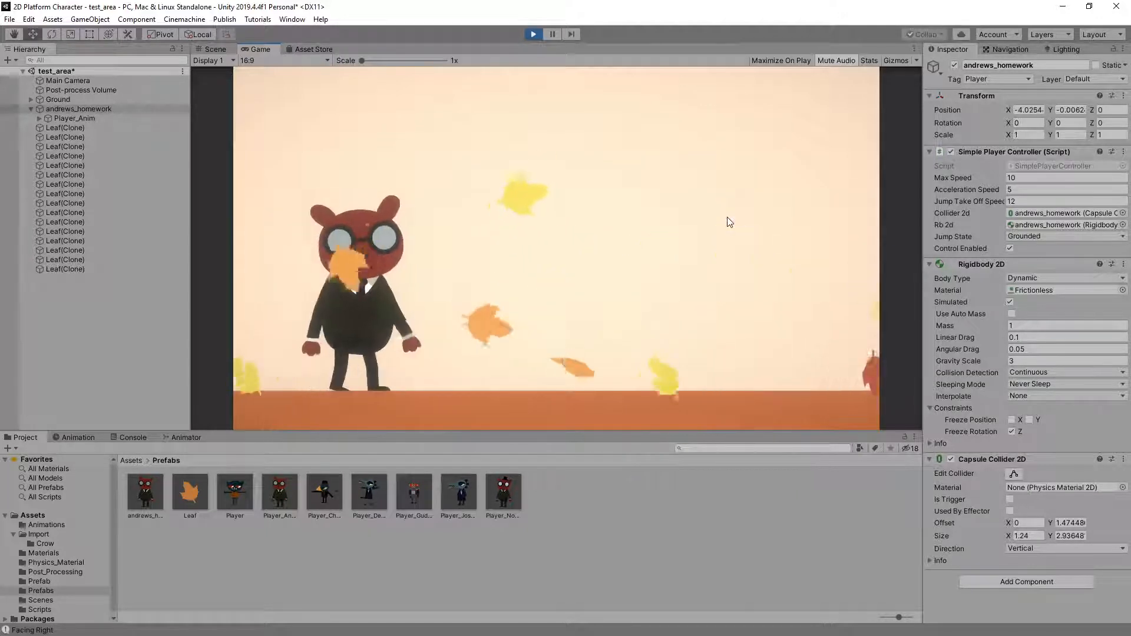
key(Right)
key(space)
key(space)
key(Right)
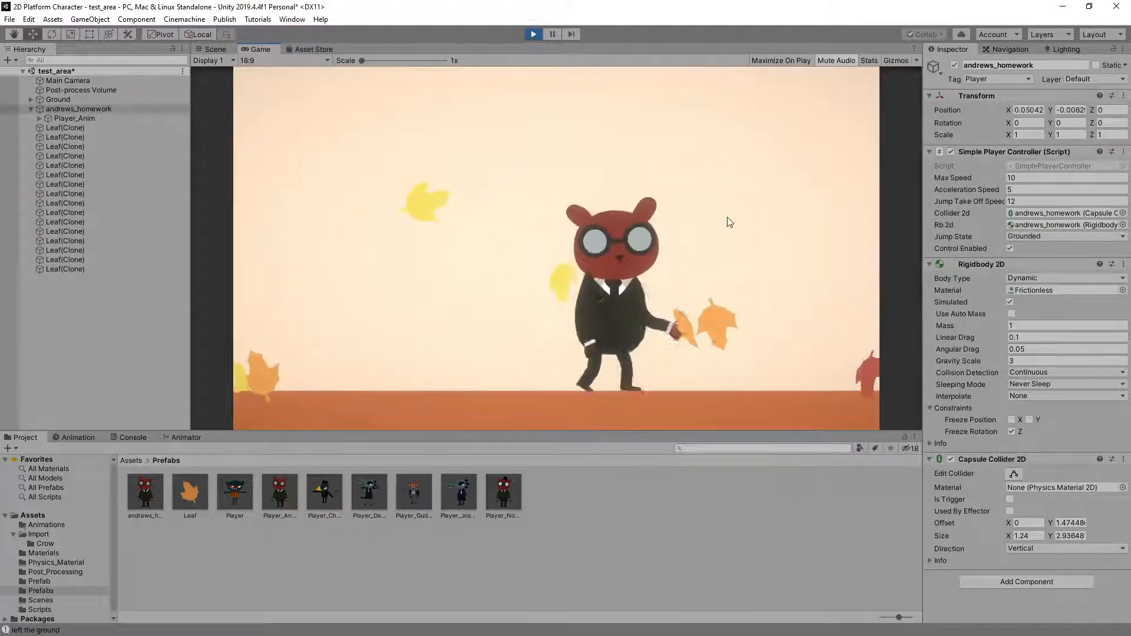
key(space)
key(Left)
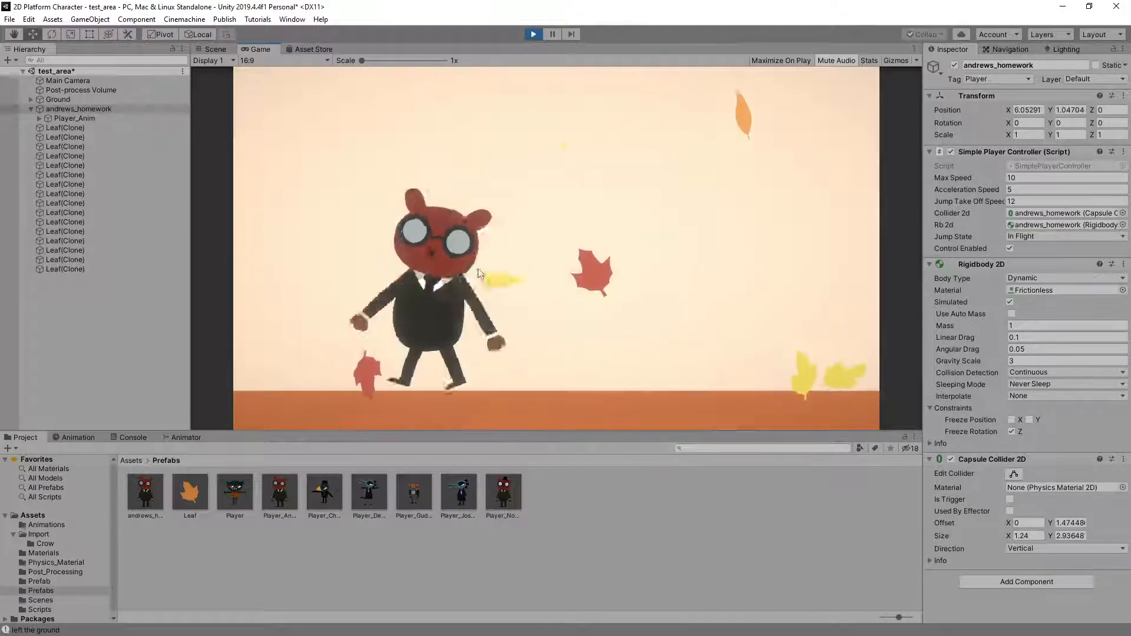
key(Right)
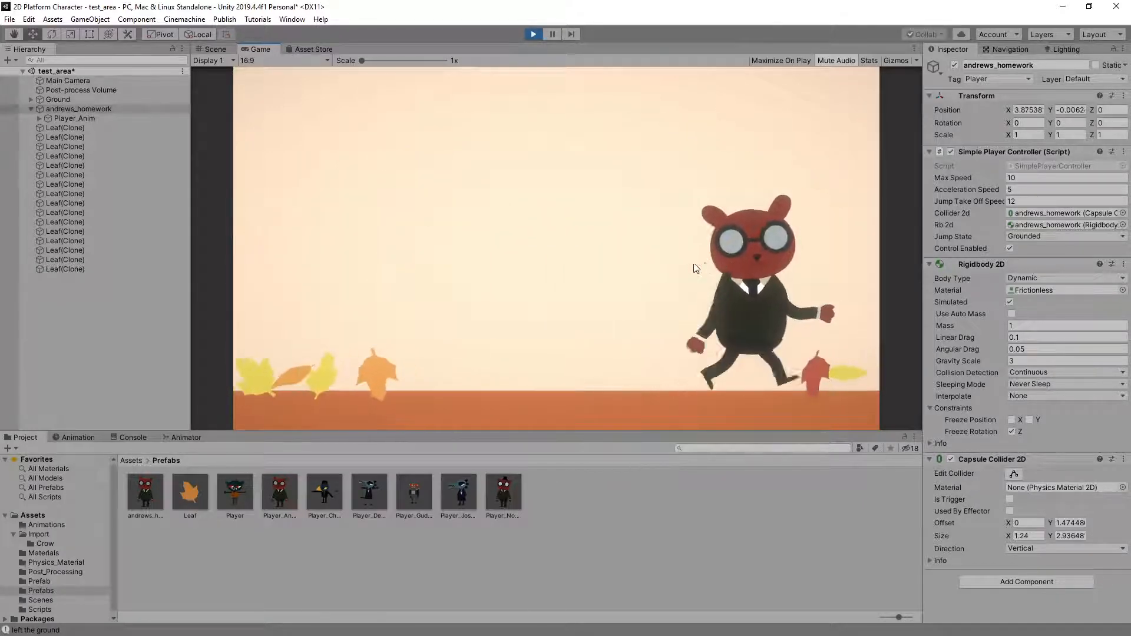
key(Right)
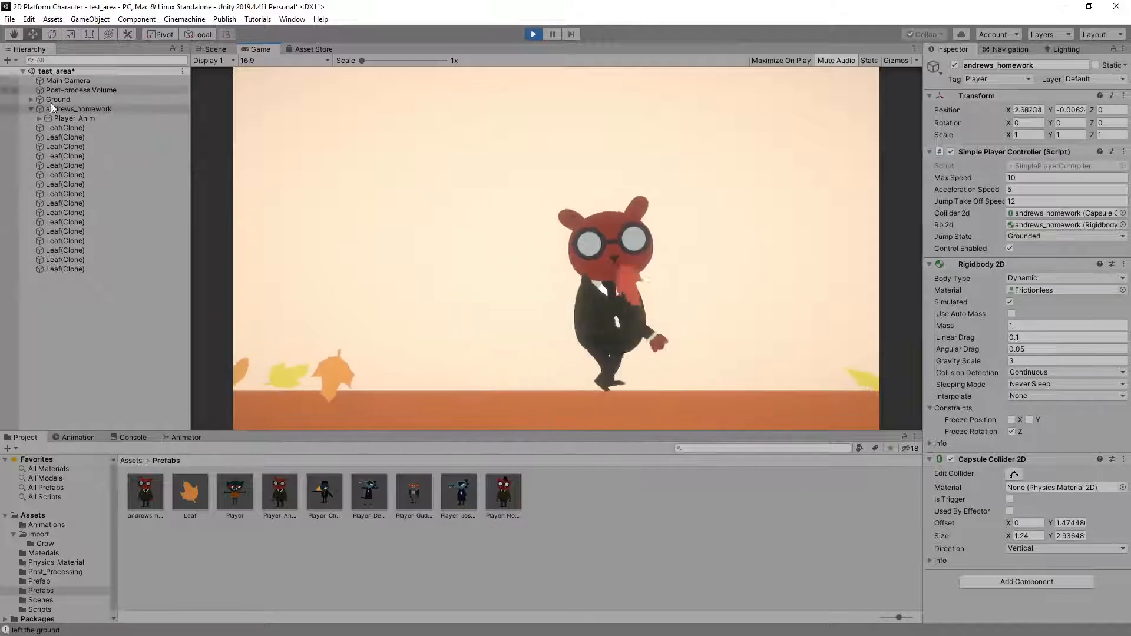
Examine Angus's jump animations with repeated running jumps in both directions and jumps in place
key(Left)
key(space)
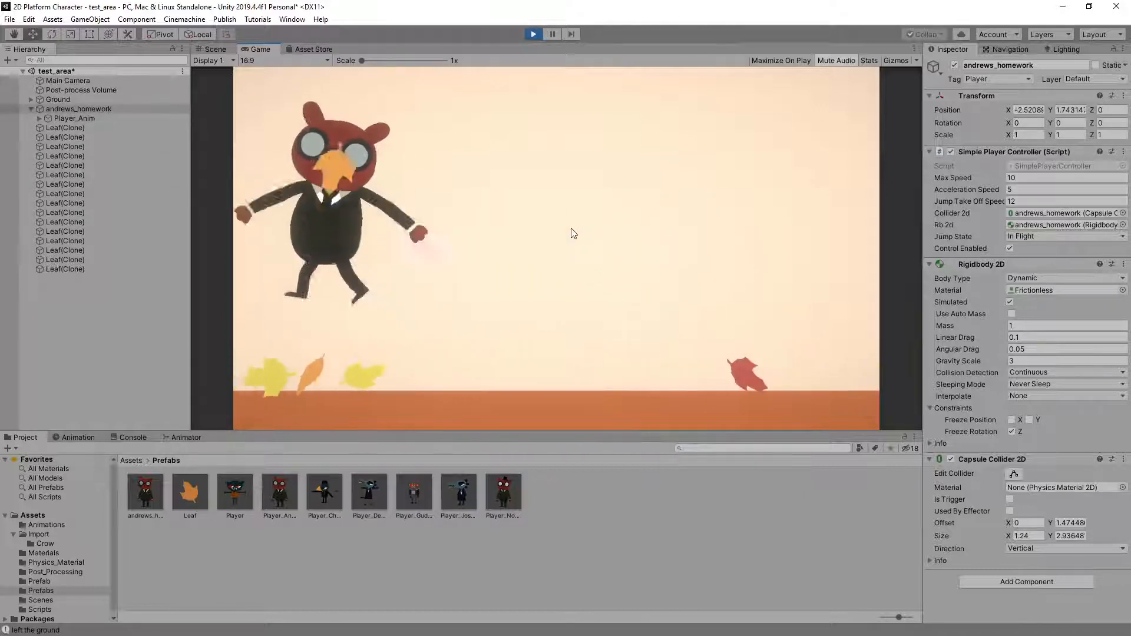
key(Right)
key(space)
key(space)
key(space)
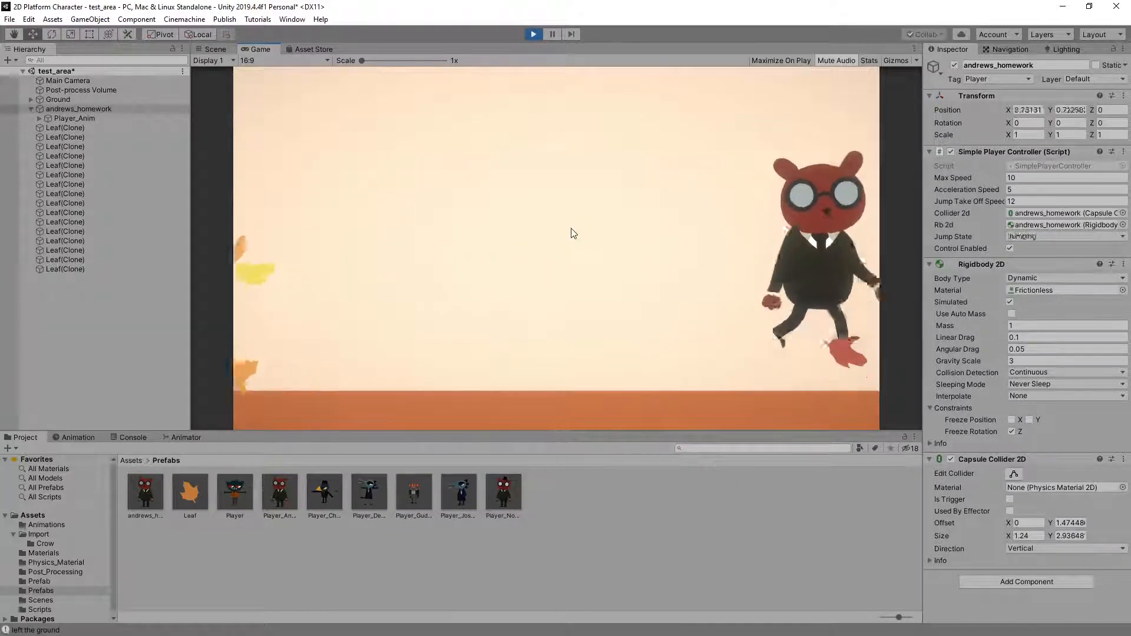
key(Left)
key(space)
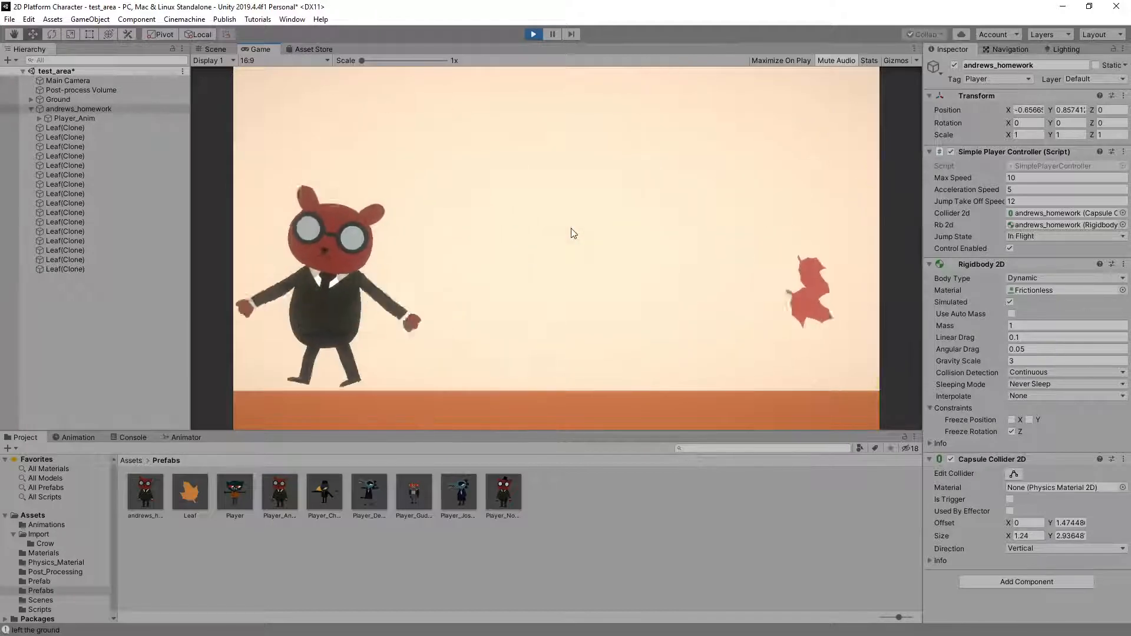
key(space)
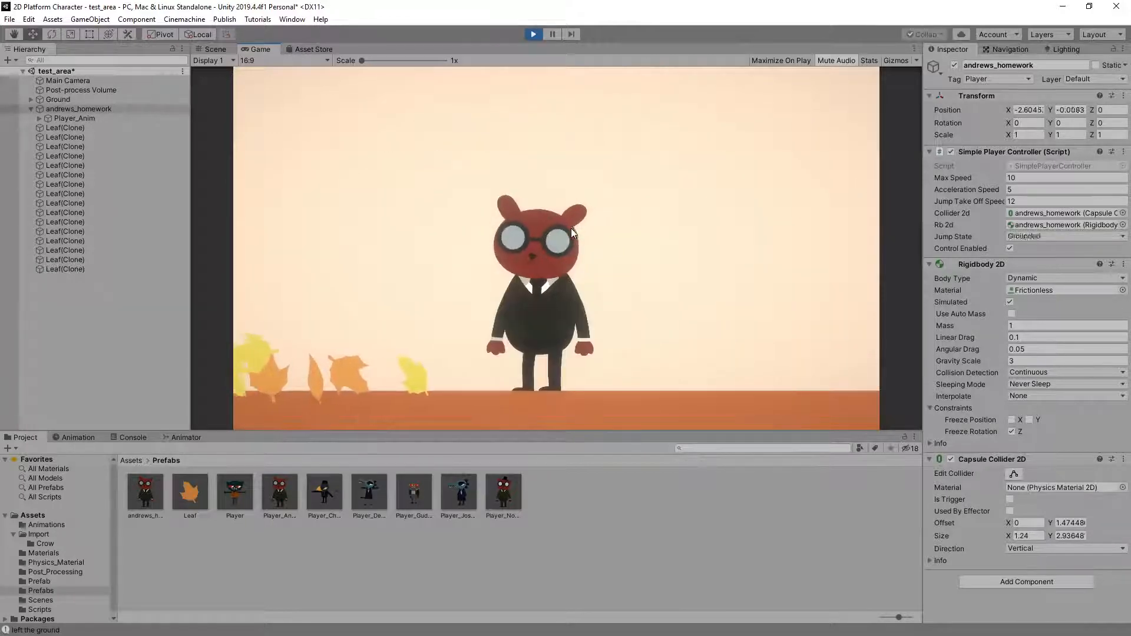
key(Right)
key(space)
key(space)
key(space)
key(space)
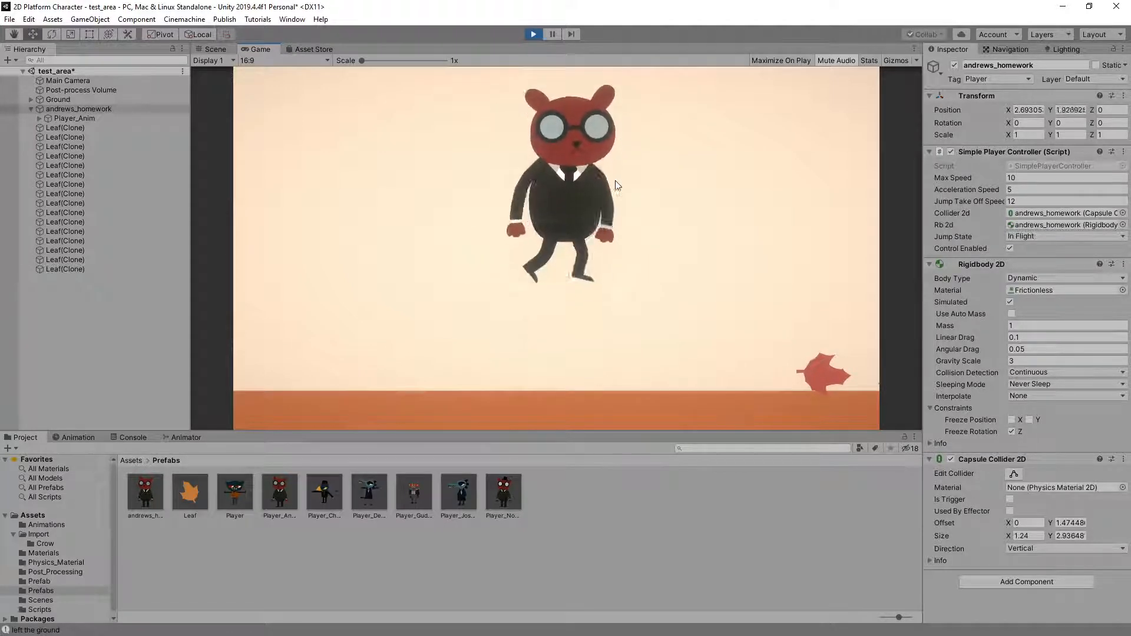
key(space)
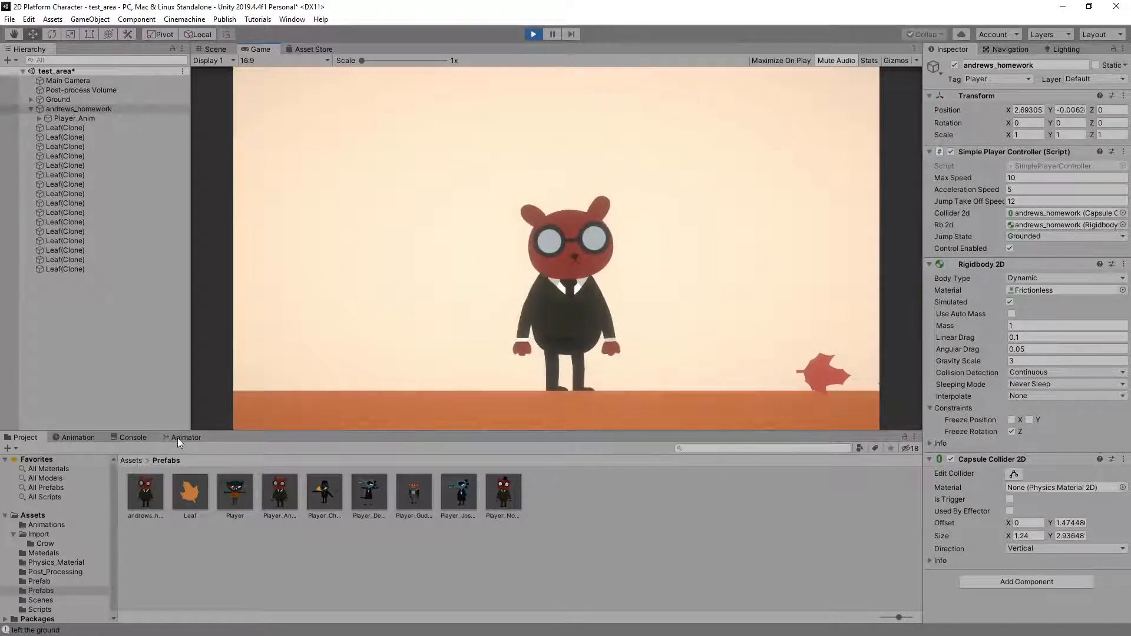
Inspect the motions and thresholds of the blend tree inside the open Jump Tree while making the character jump in place
click(178, 438)
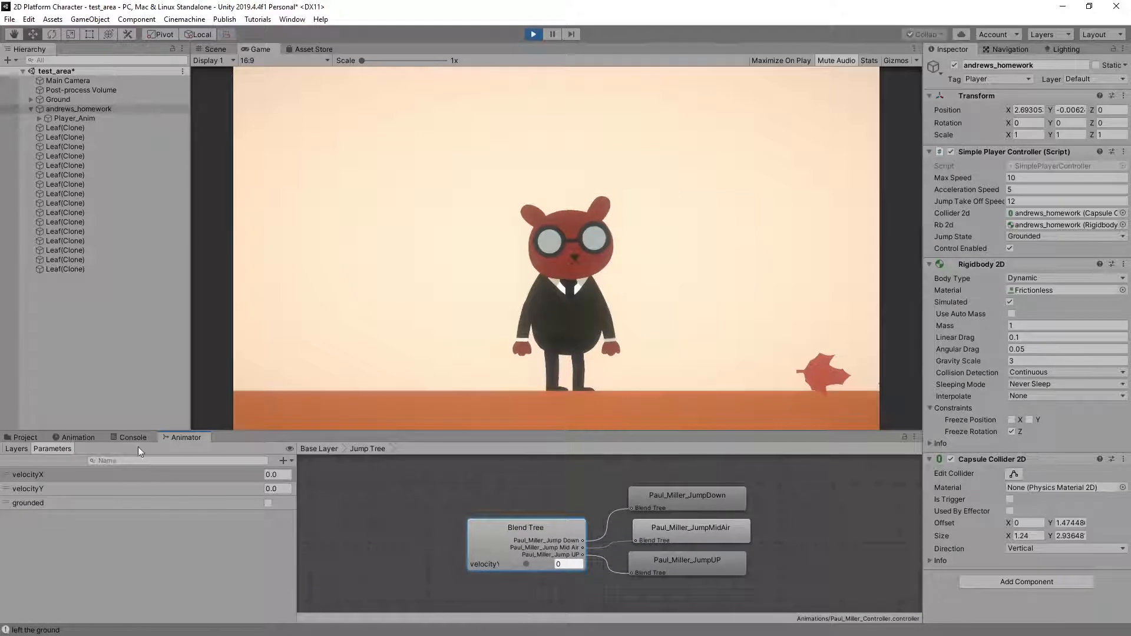
click(483, 532)
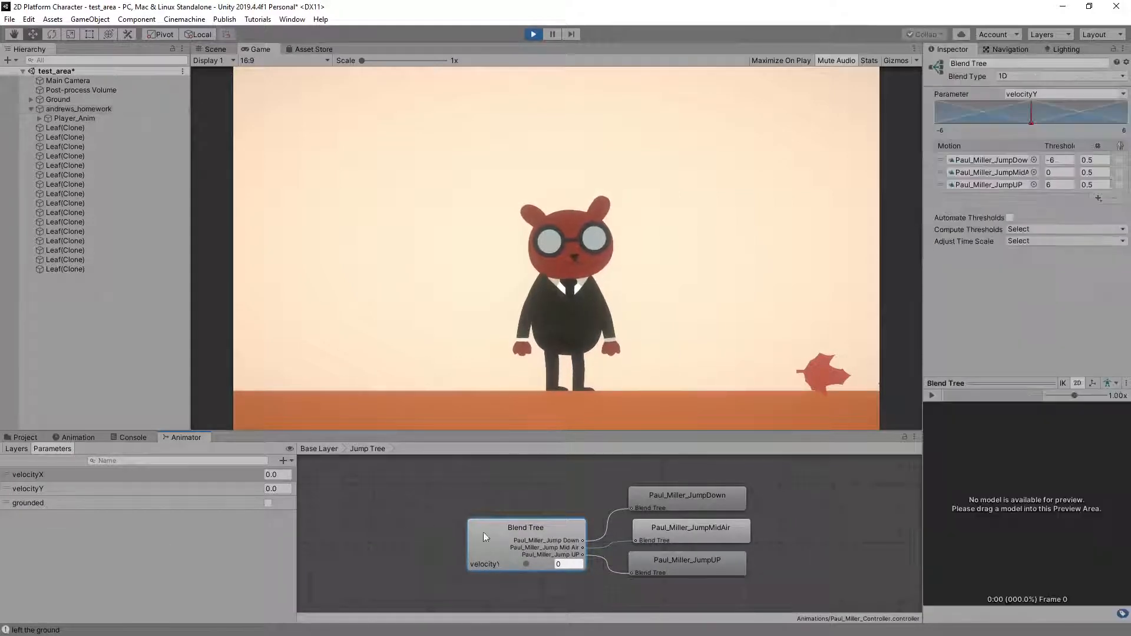
key(space)
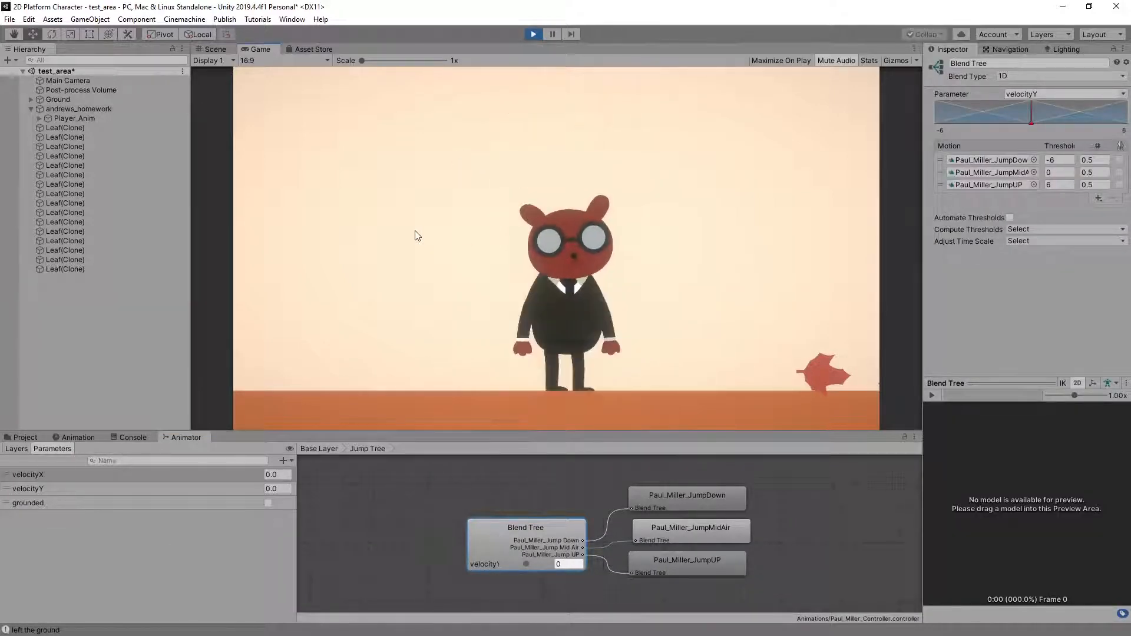
key(space)
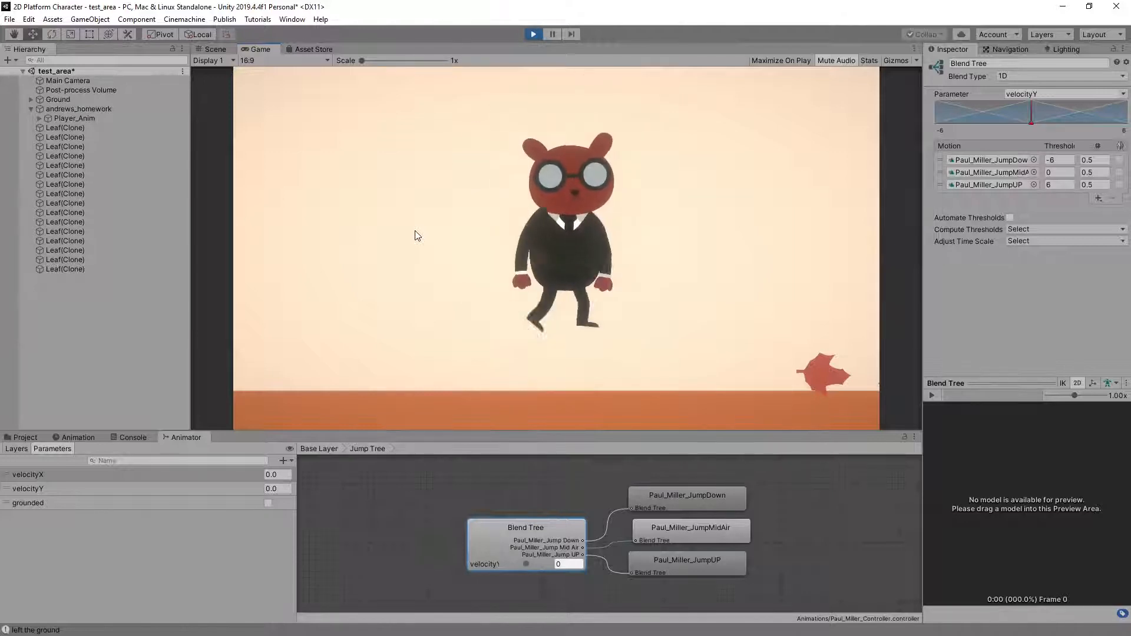
Show Player_Anim's own animator controller and watch its state machine while jumping and walking in both directions
click(95, 119)
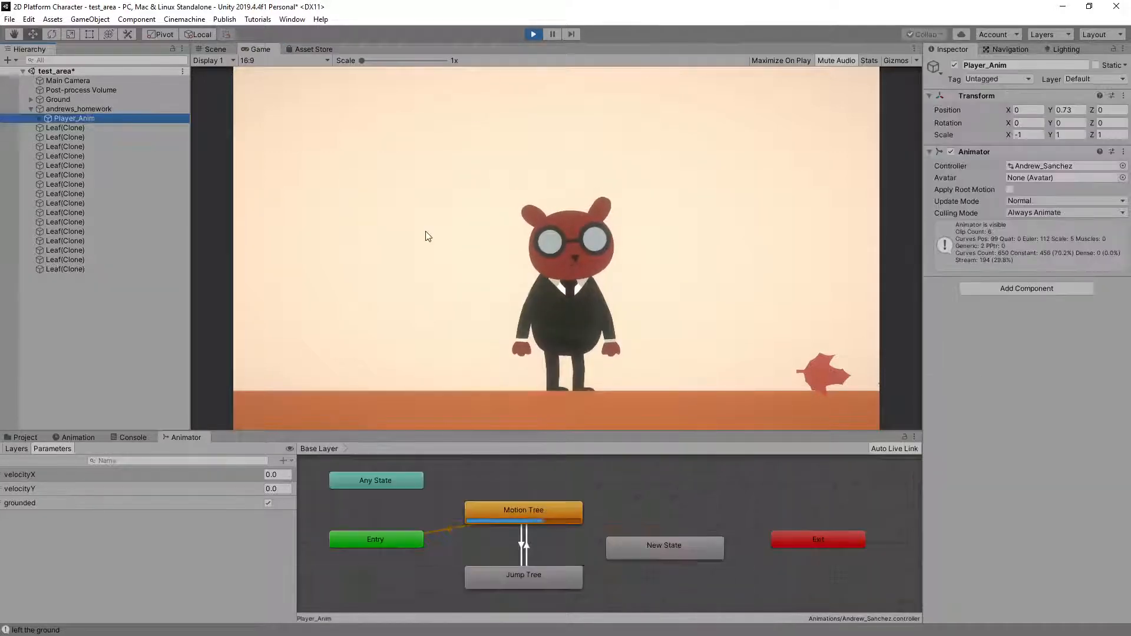
click(425, 231)
key(space)
key(space)
key(a)
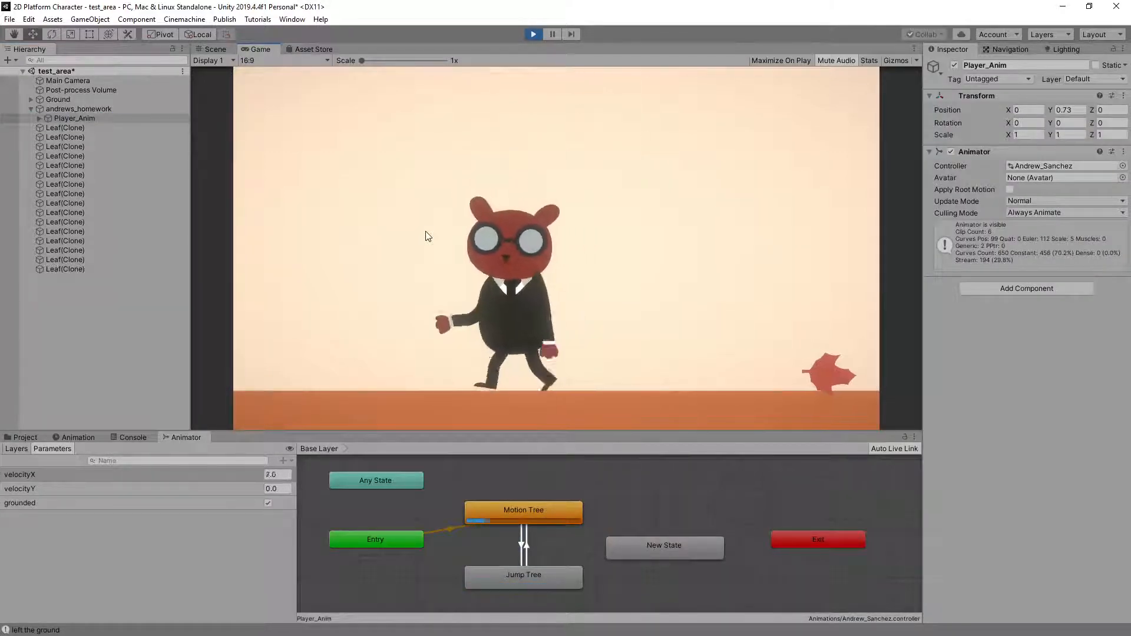
key(d)
key(space)
Delete the unconnected New State from Player_Anim's animator controller
click(667, 551)
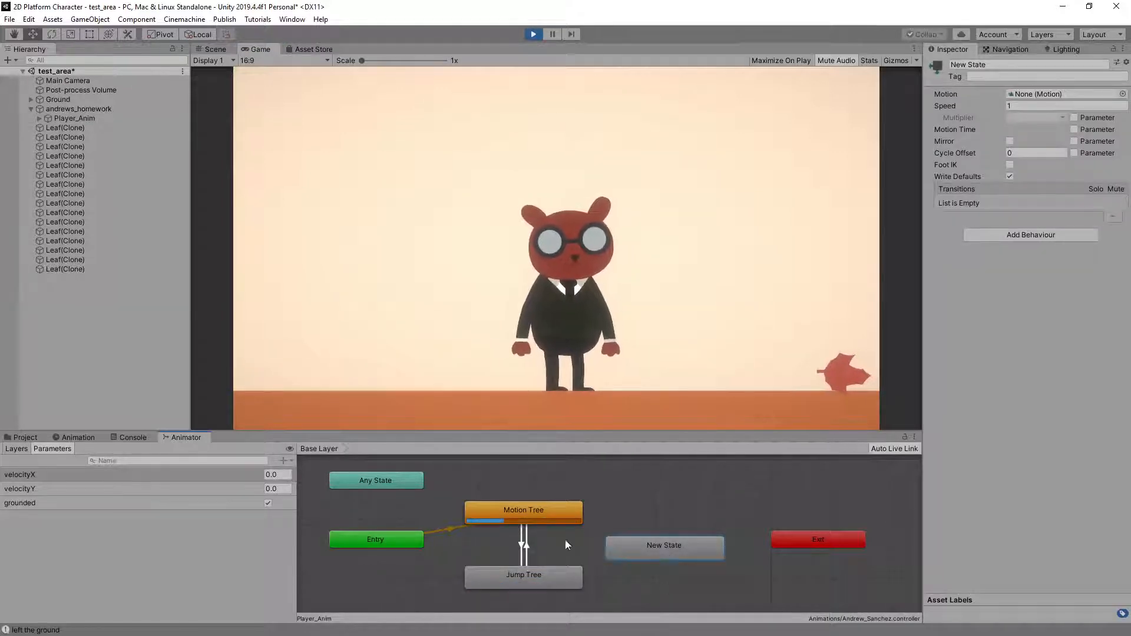
click(660, 519)
click(681, 553)
key(Delete)
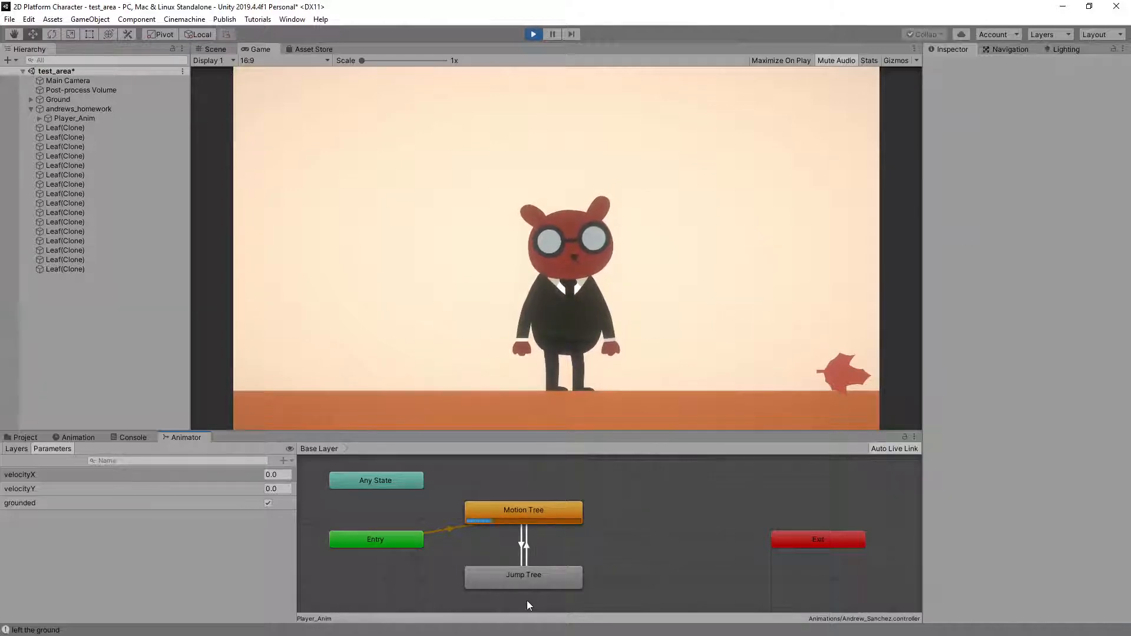
Inspect the Jump Tree's blend tree in Player_Anim's controller during a jump, and stop play mode
double_click(567, 570)
click(520, 553)
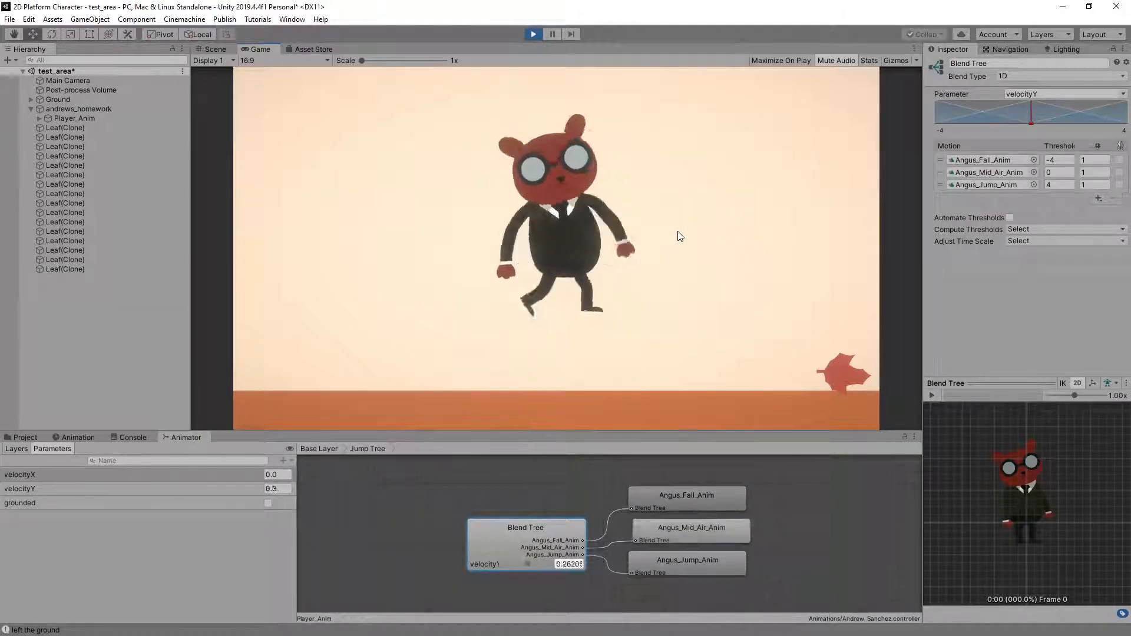
click(532, 34)
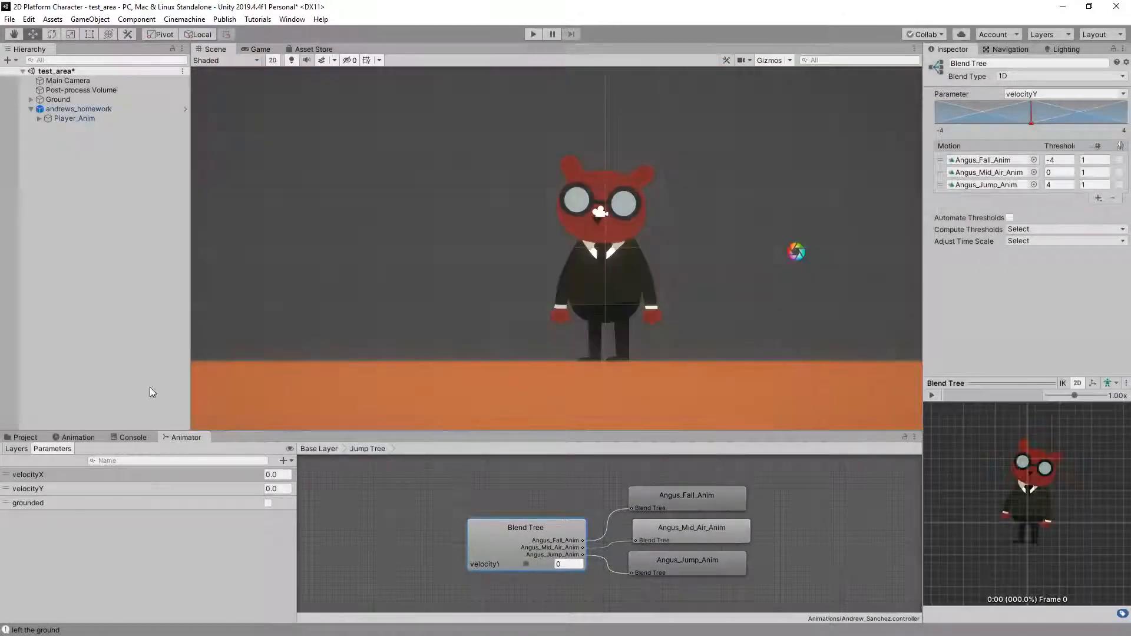
Preview the Angus_Jump_Anim clip on Player_Anim
click(80, 439)
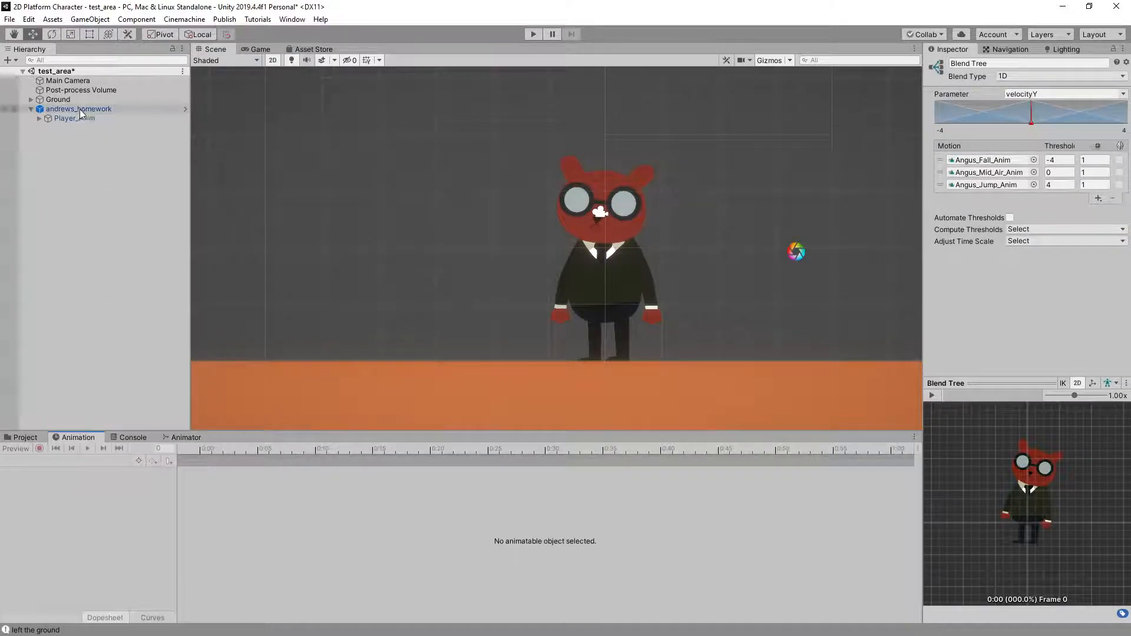
click(79, 118)
click(46, 461)
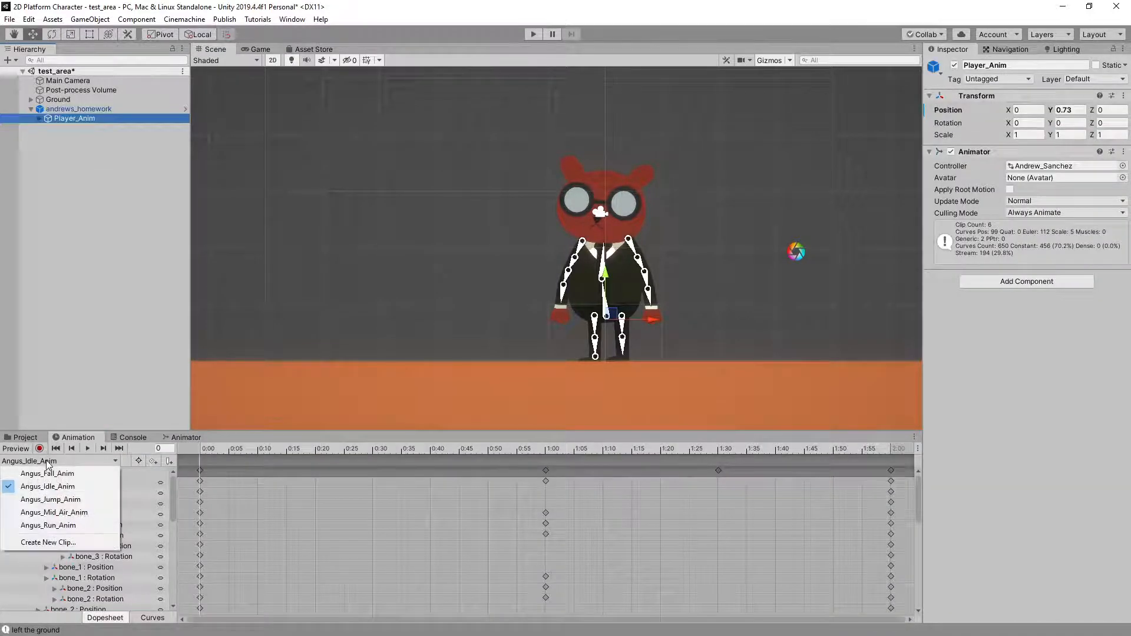
click(81, 499)
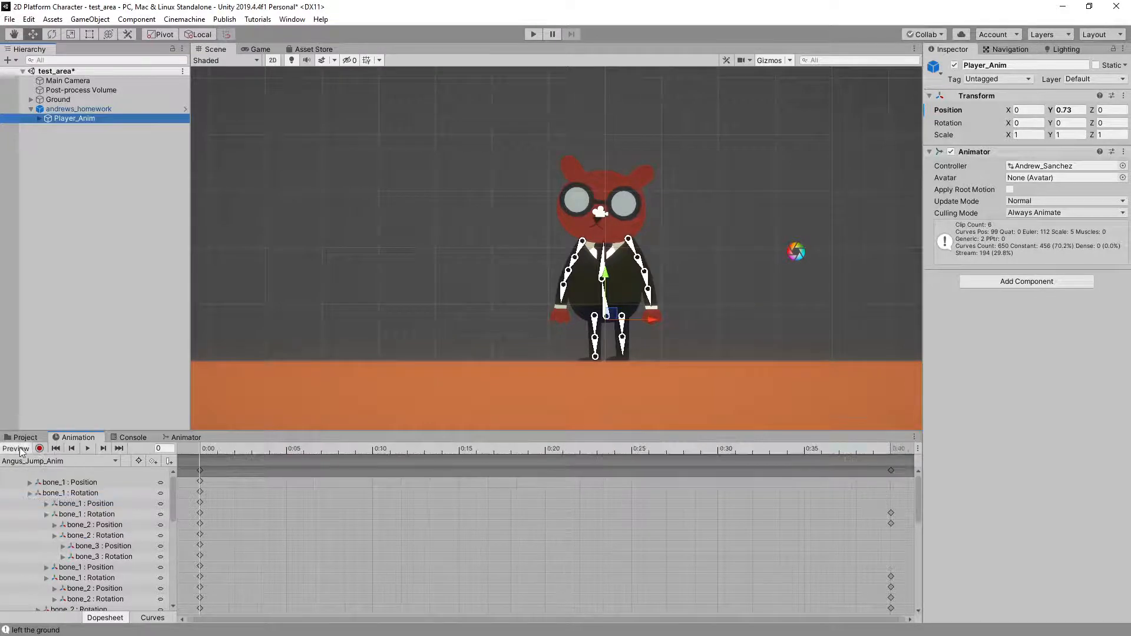
click(89, 449)
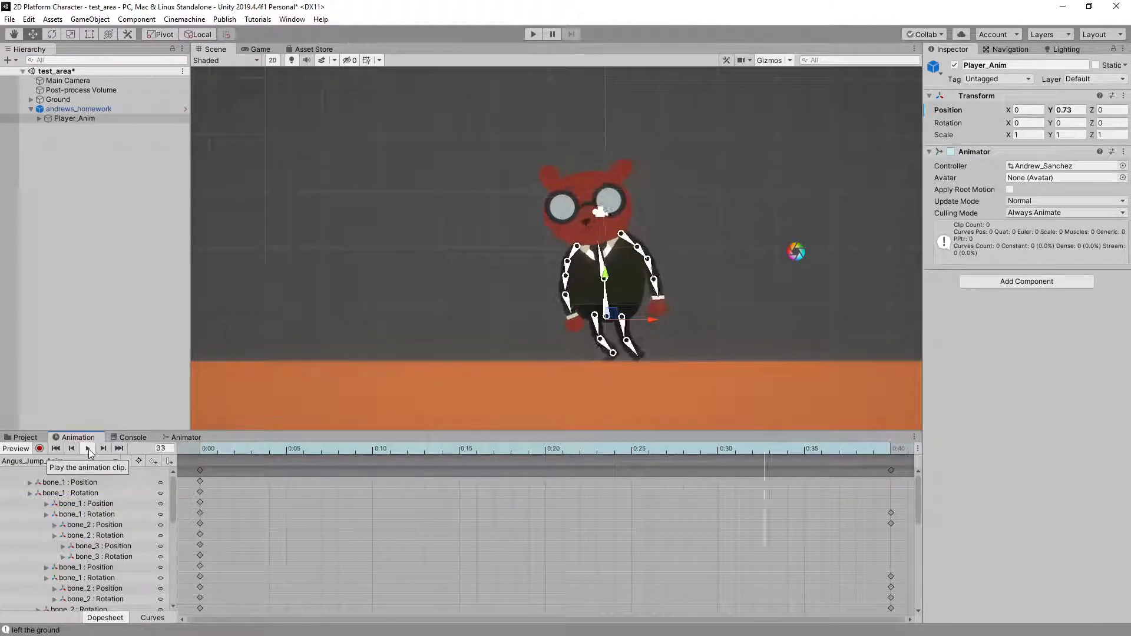
Preview the Angus_Mid_Air_Anim and Angus_Fall_Anim clips, returning the fall clip to its first frame
click(71, 458)
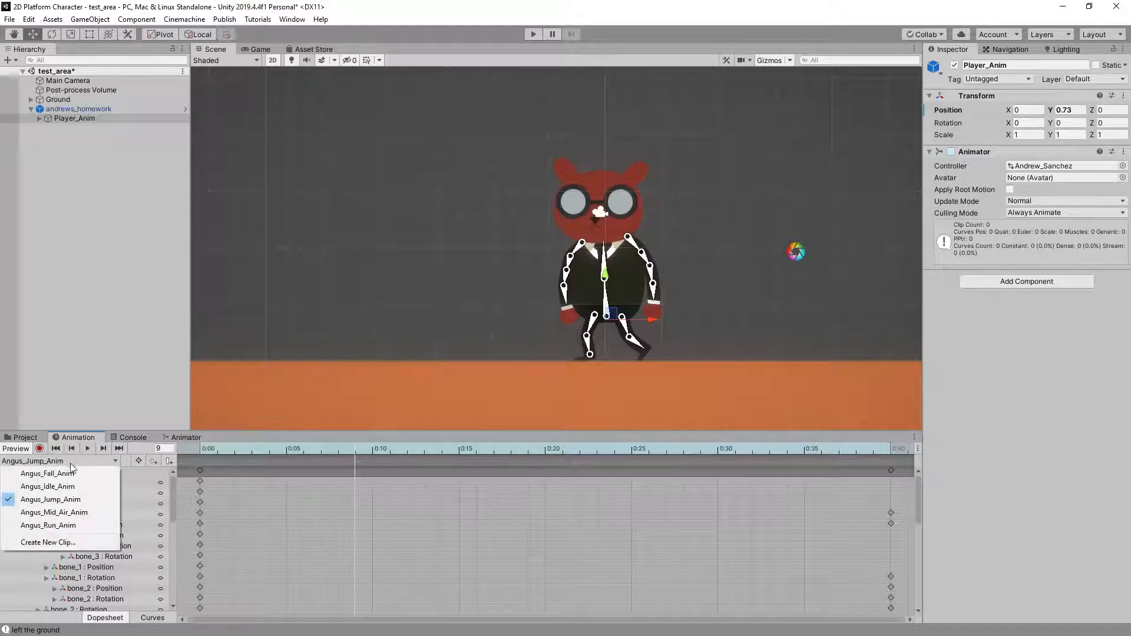
click(75, 510)
click(89, 449)
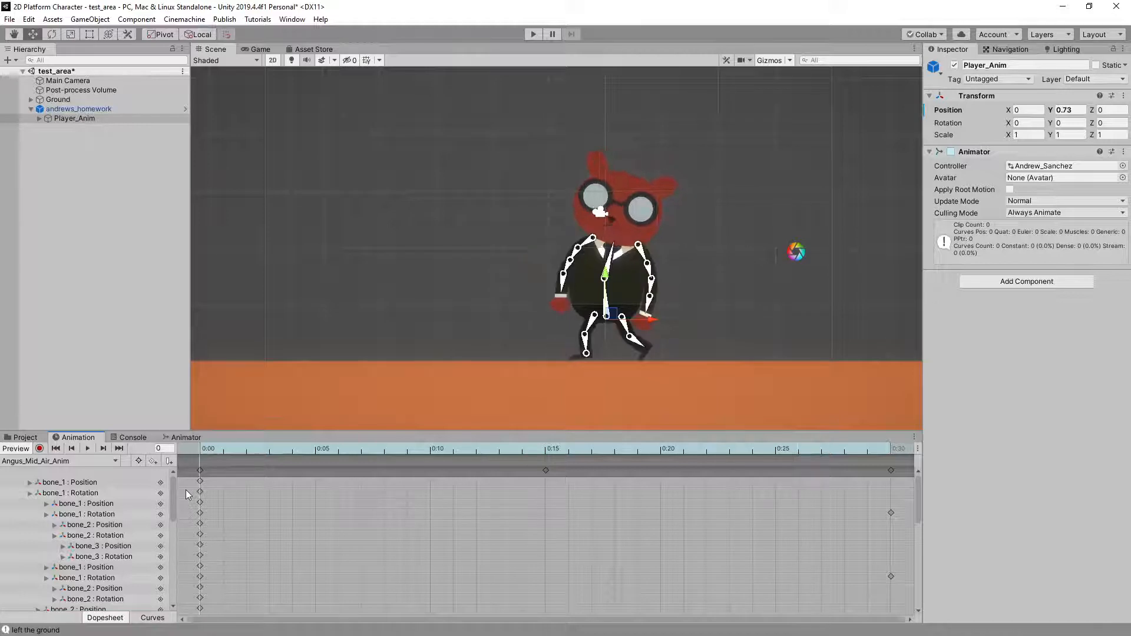
click(51, 461)
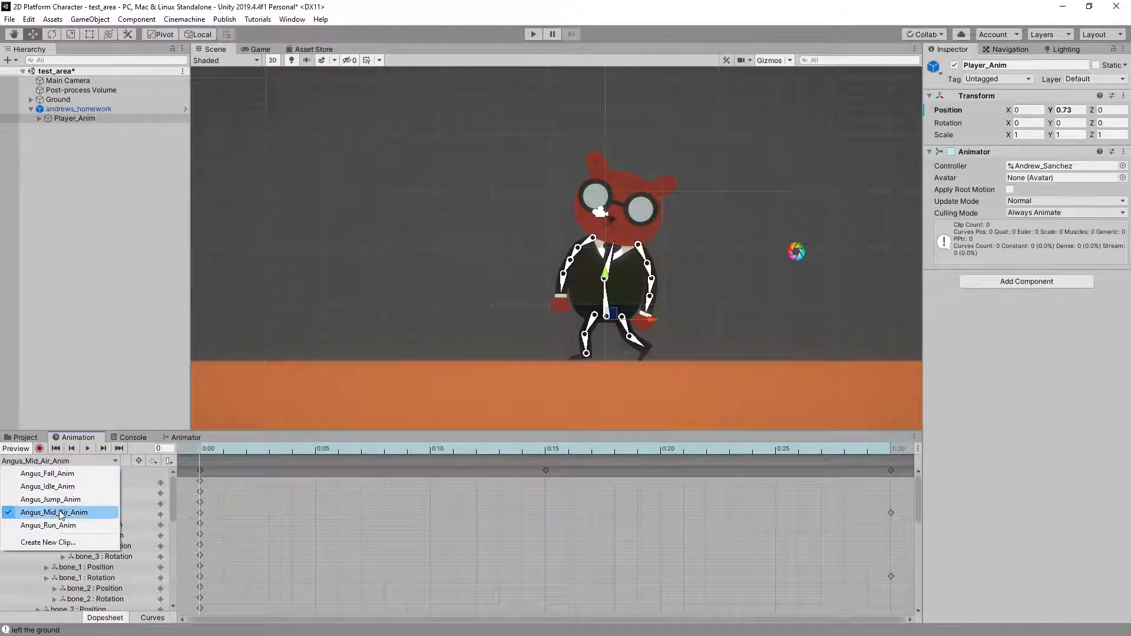
click(48, 473)
click(87, 448)
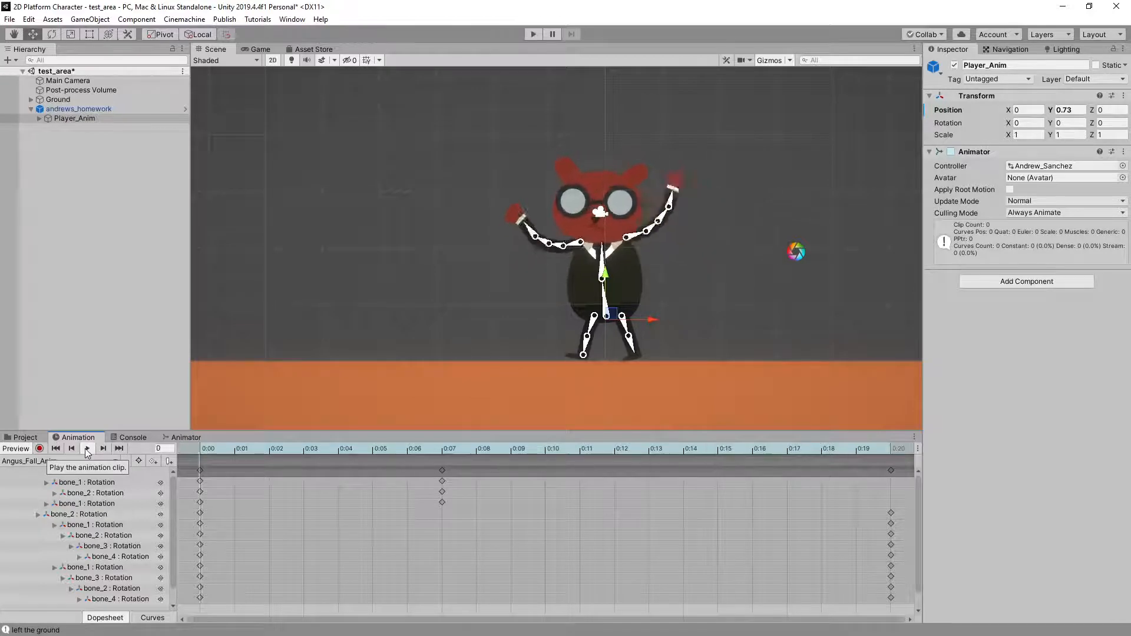
click(193, 449)
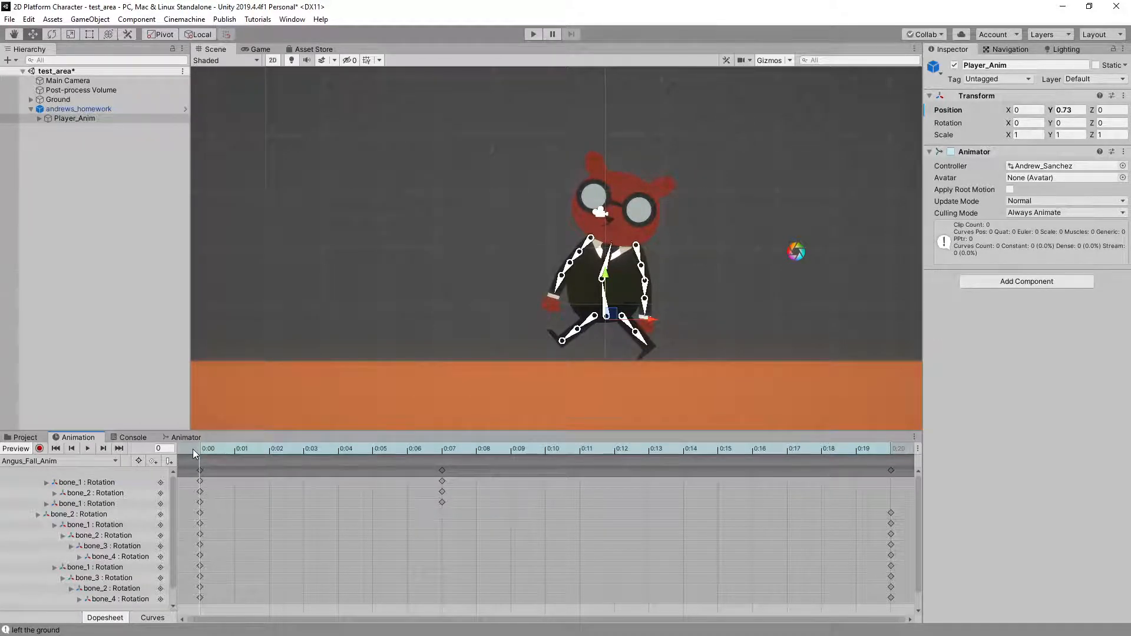
Compare the final pose of Angus_Mid_Air_Anim with the first-frame pose of Angus_Fall_Anim
click(68, 461)
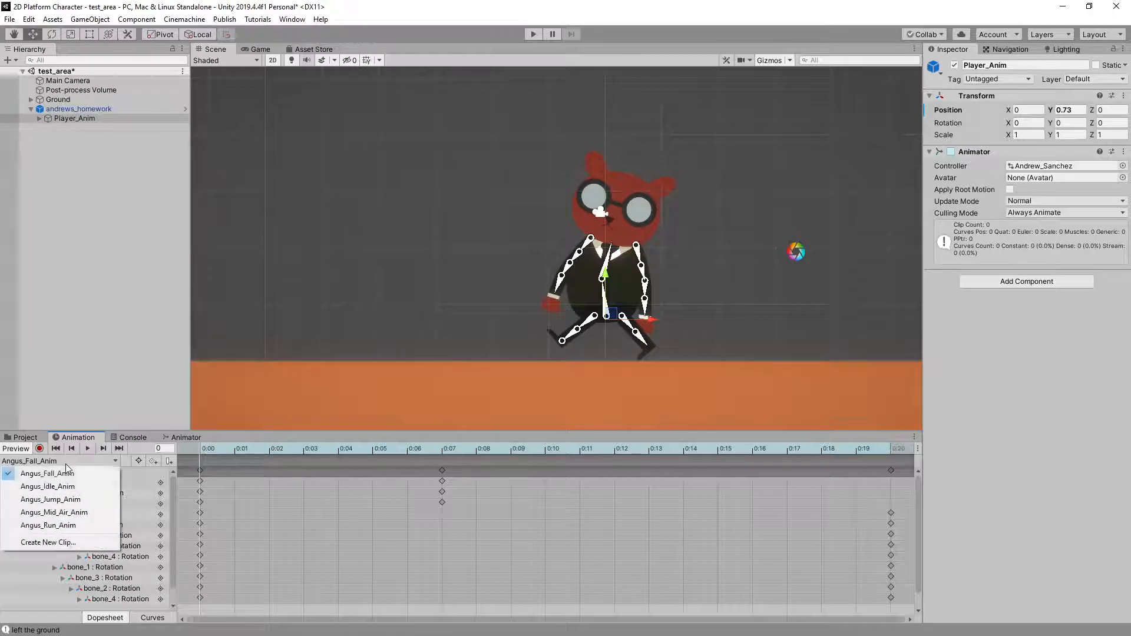
click(69, 512)
drag(235, 451, 909, 456)
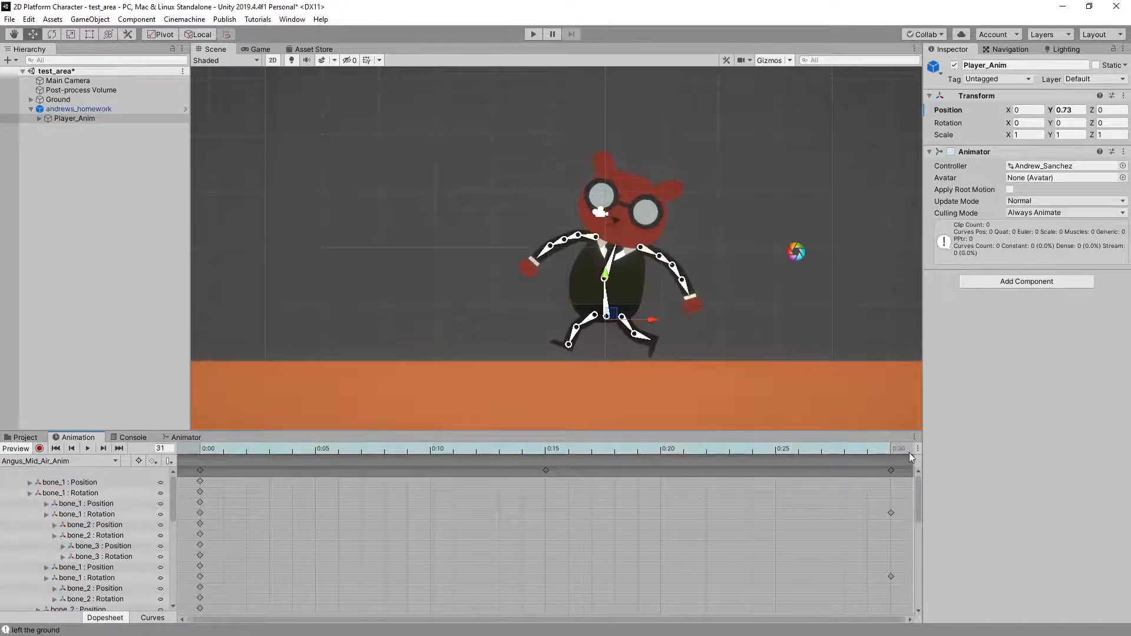
click(63, 462)
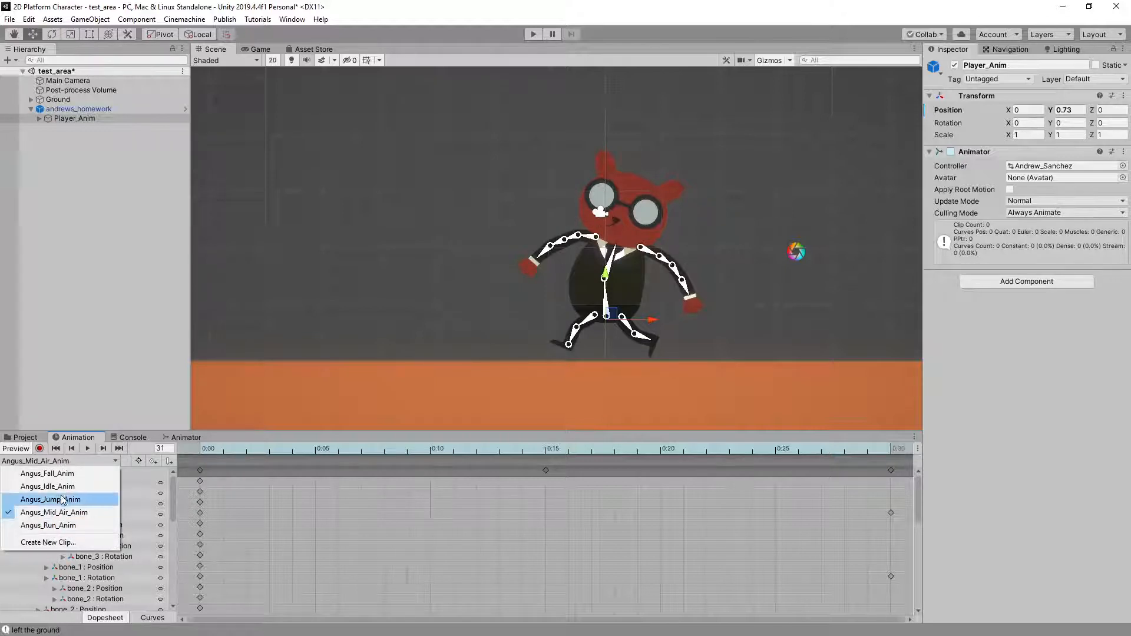
click(109, 473)
click(207, 449)
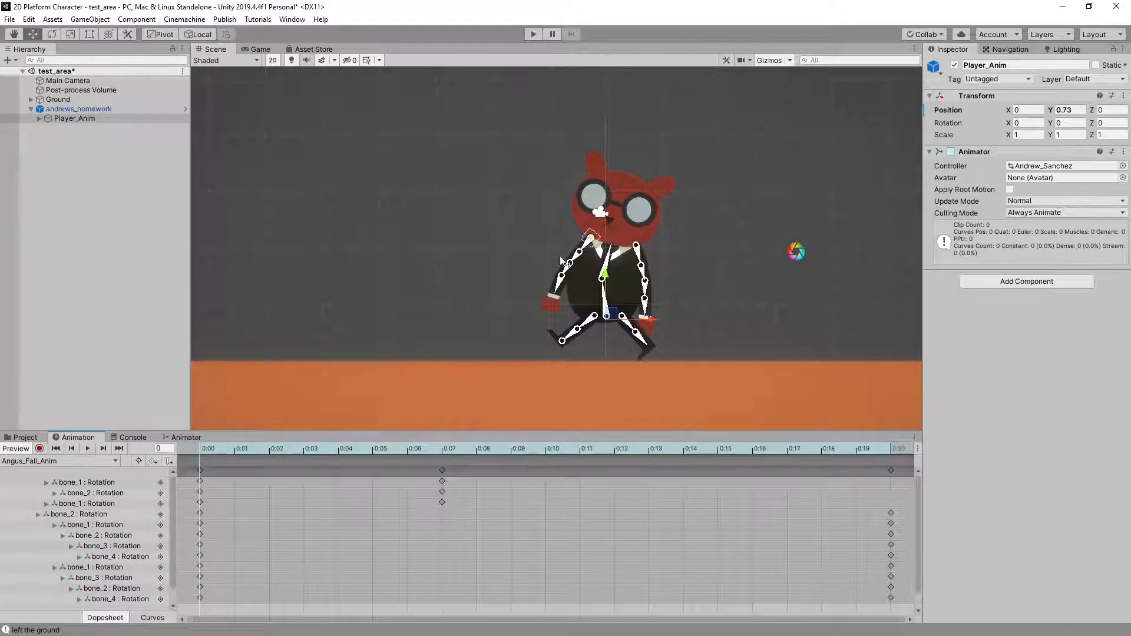
Scrub Angus_Fall_Anim to frame 20 and back to its first frame, and turn off the animation preview
drag(206, 452, 885, 496)
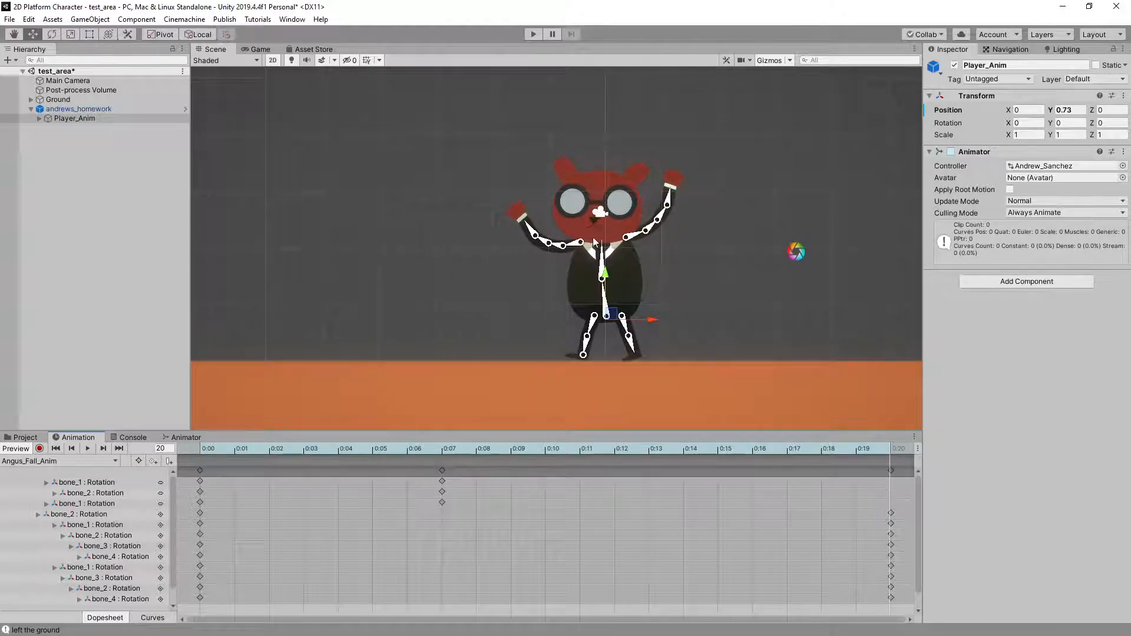
drag(510, 452, 107, 479)
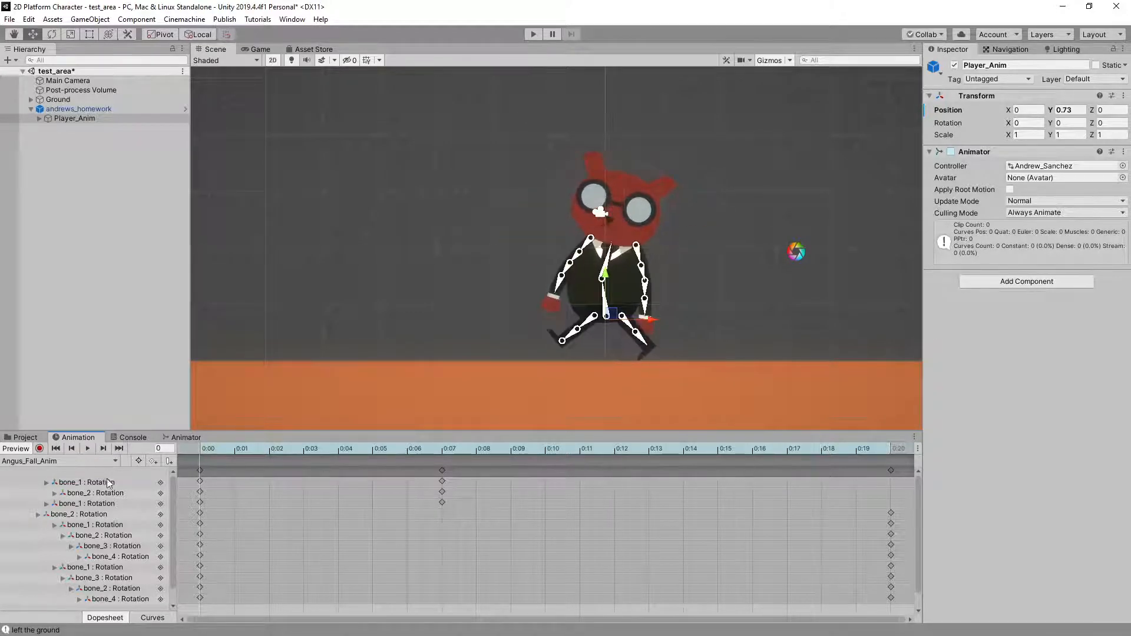
click(19, 451)
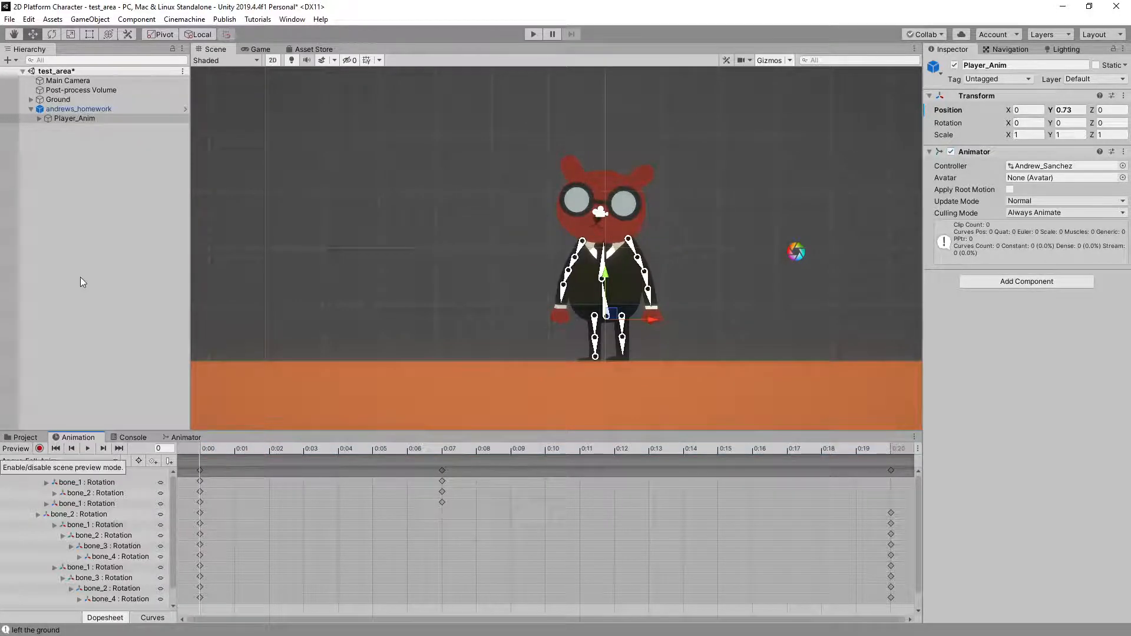
Run the scene again and examine how Angus's jump, mid-air and fall poses blend during standing and running jumps in both directions
click(348, 116)
click(533, 35)
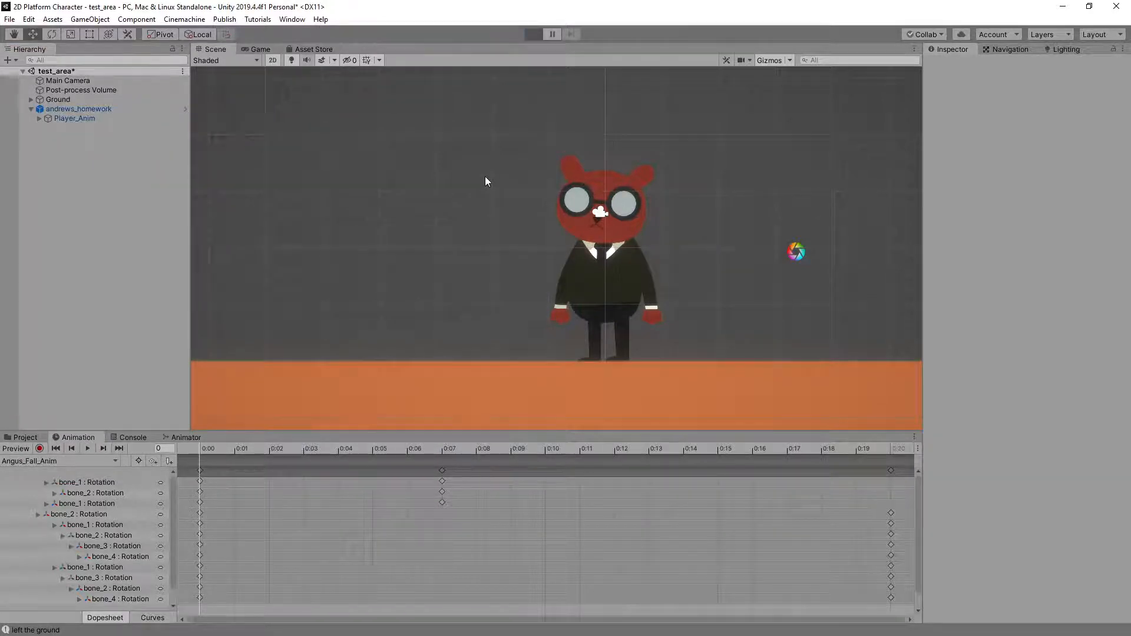
key(space)
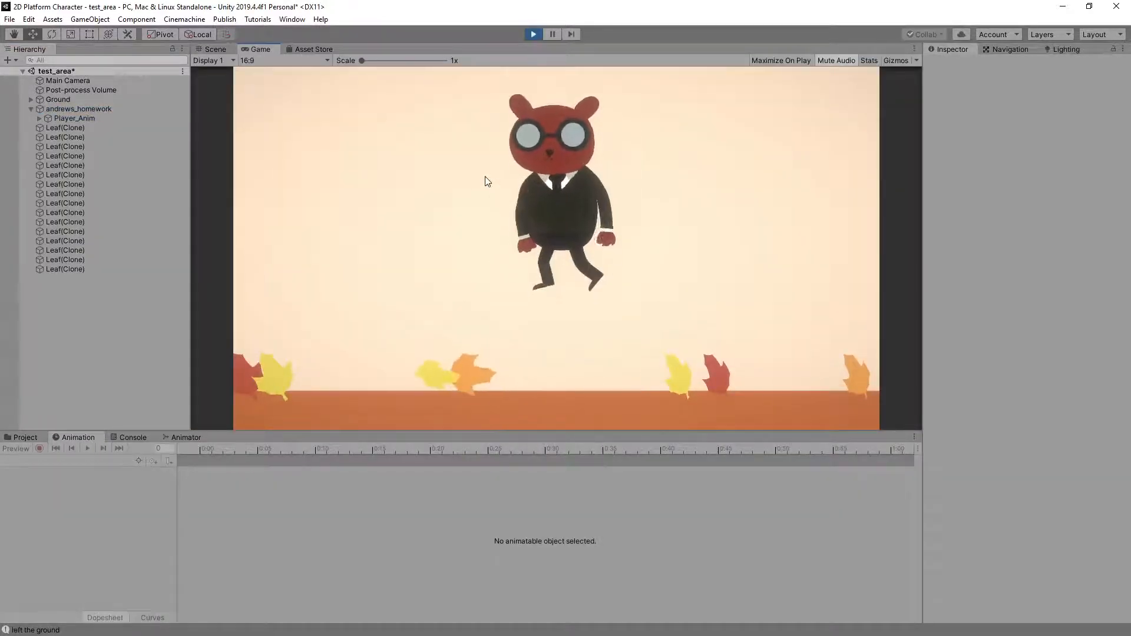
key(space)
key(d)
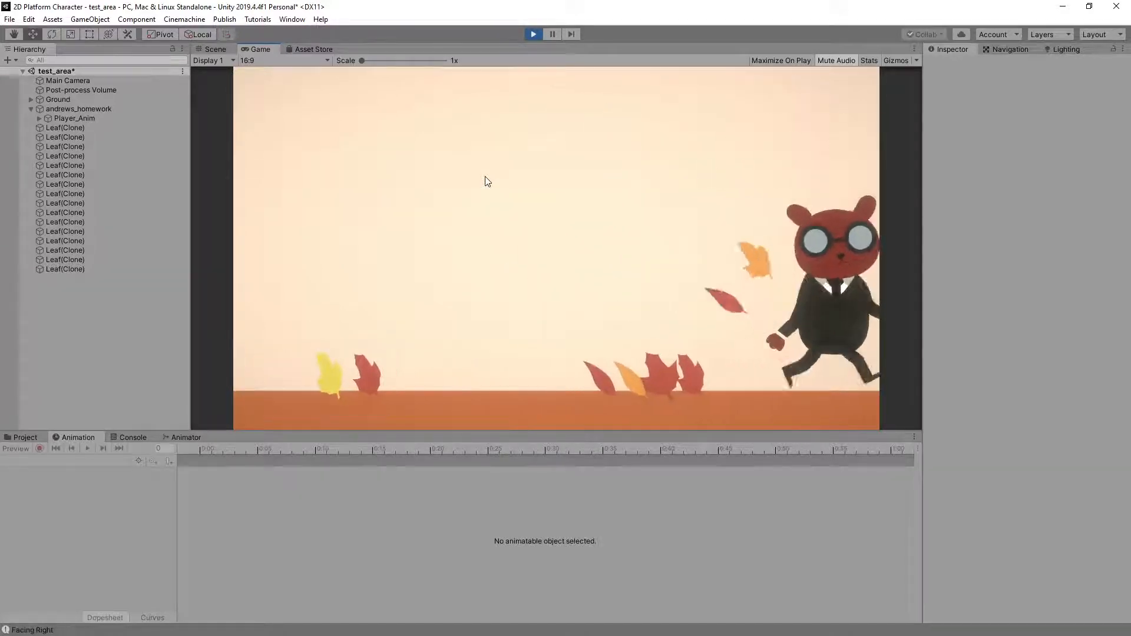
key(a)
key(space)
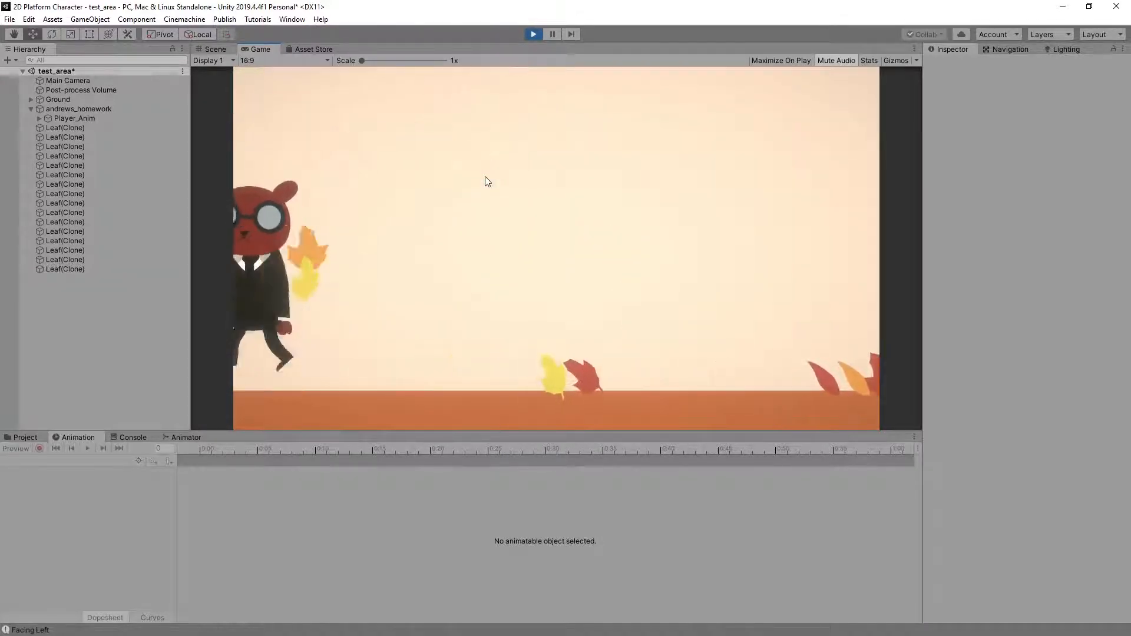
key(space)
key(d)
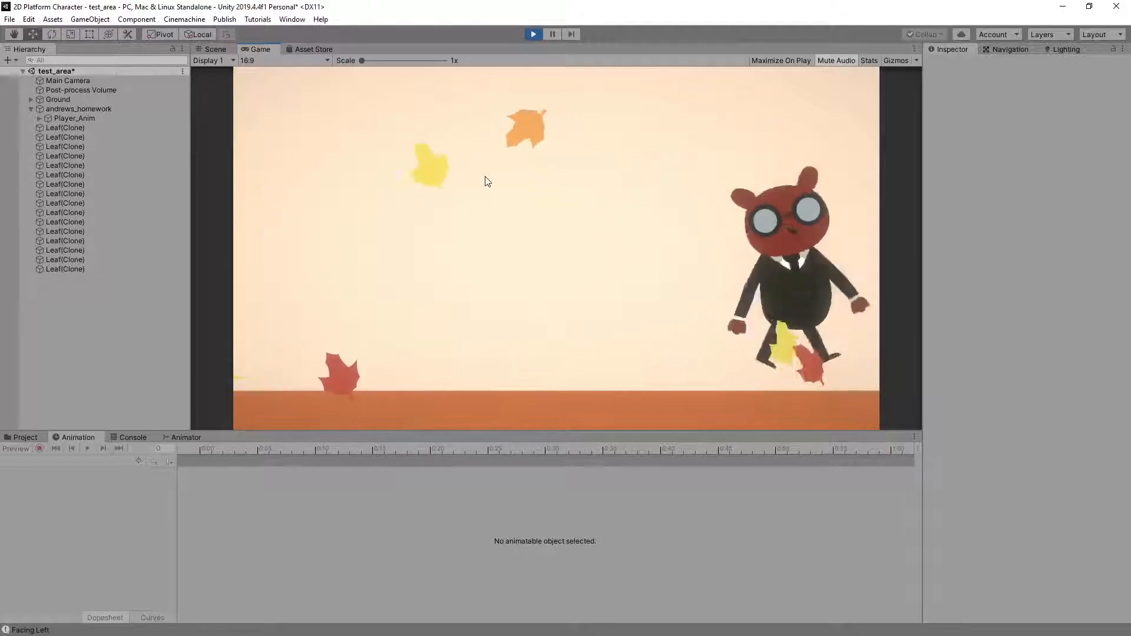
key(space)
key(space)
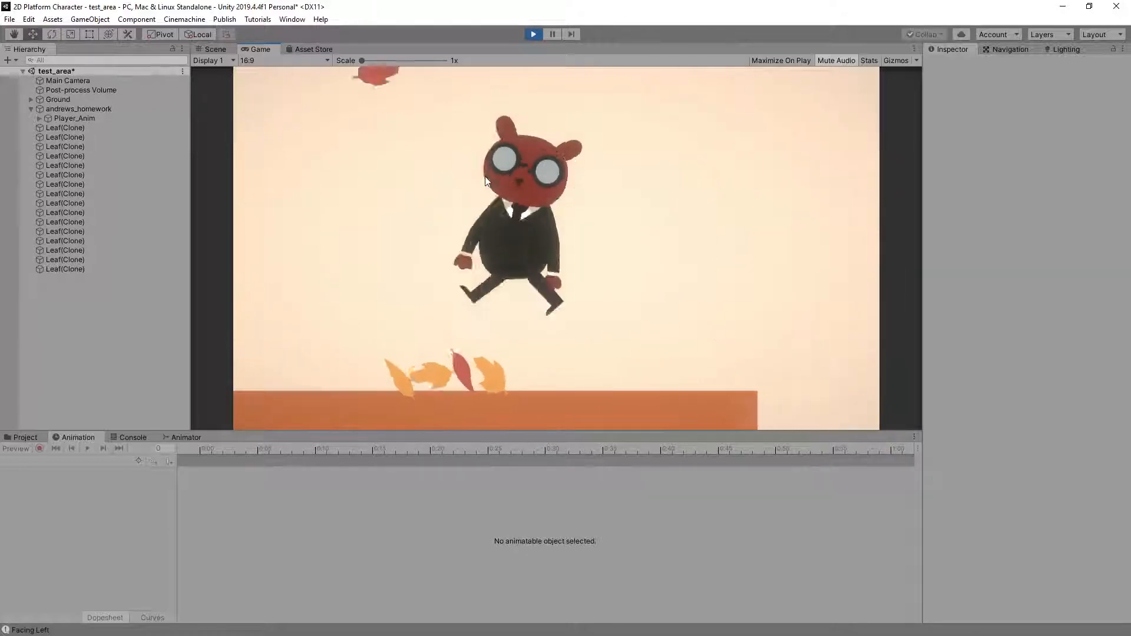
key(space)
key(d)
key(space)
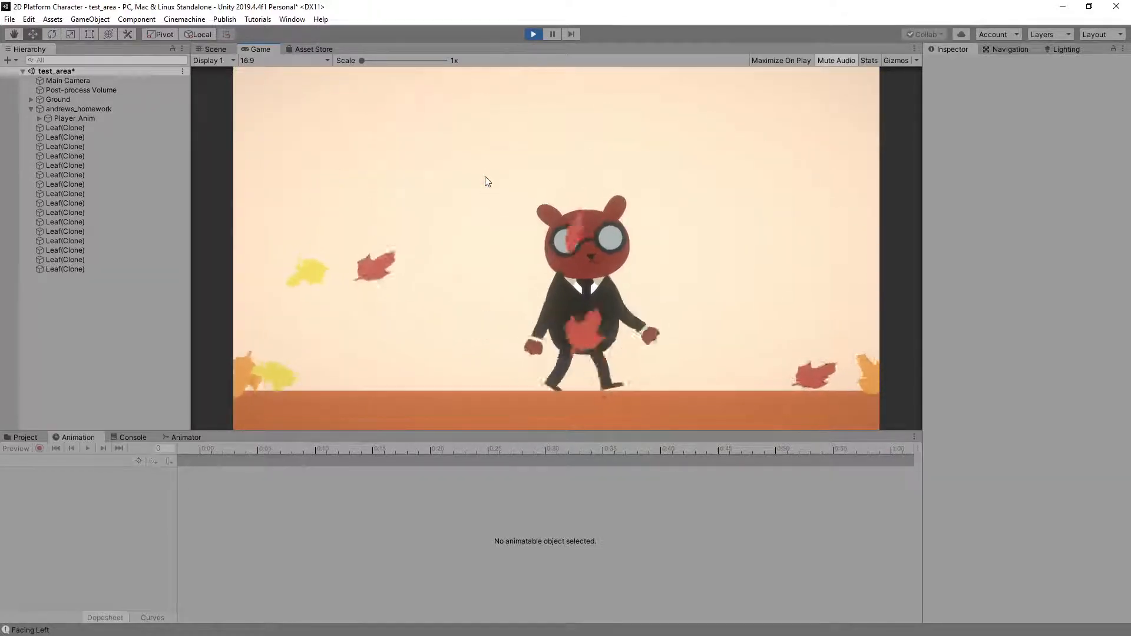
key(a)
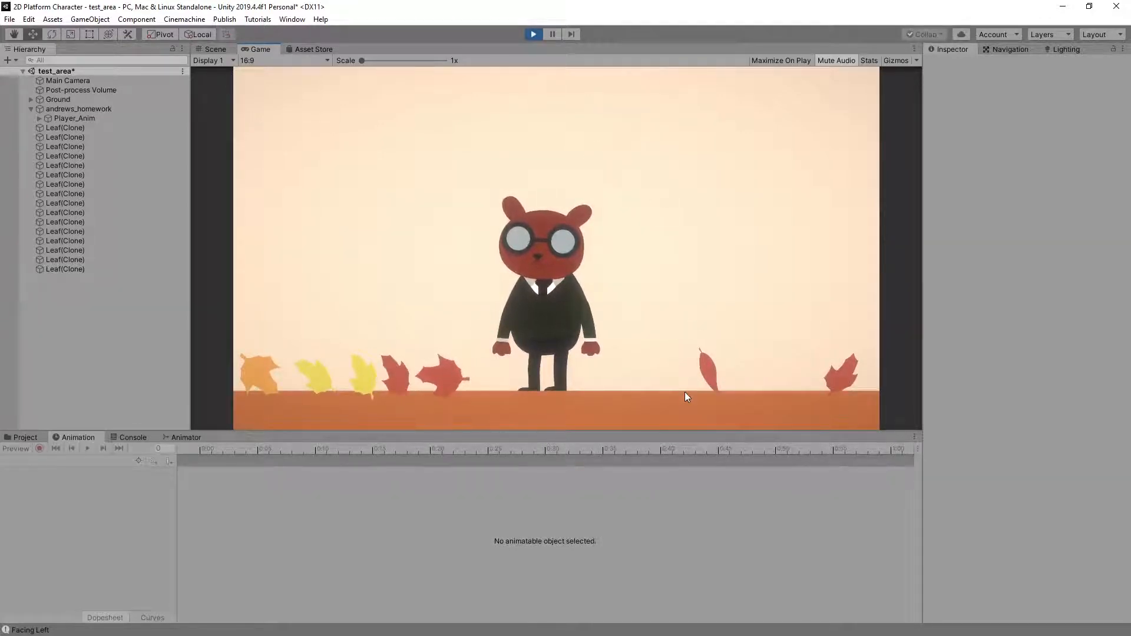
key(space)
key(a)
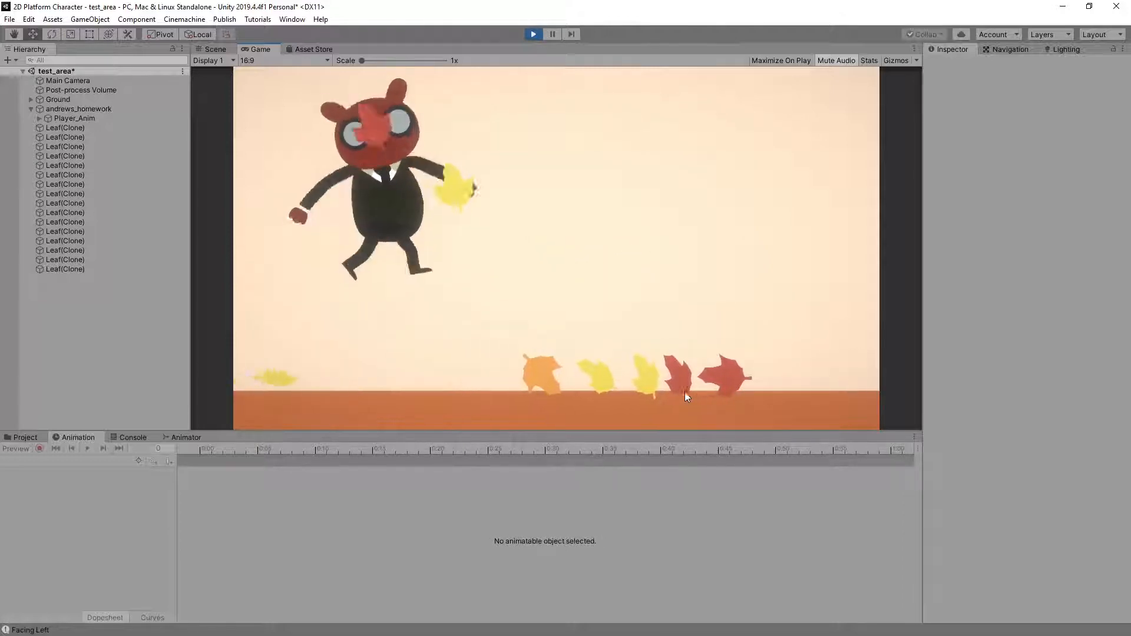
Make Angus run across the scene and jump to check his airborne poses, and stop play mode
key(d)
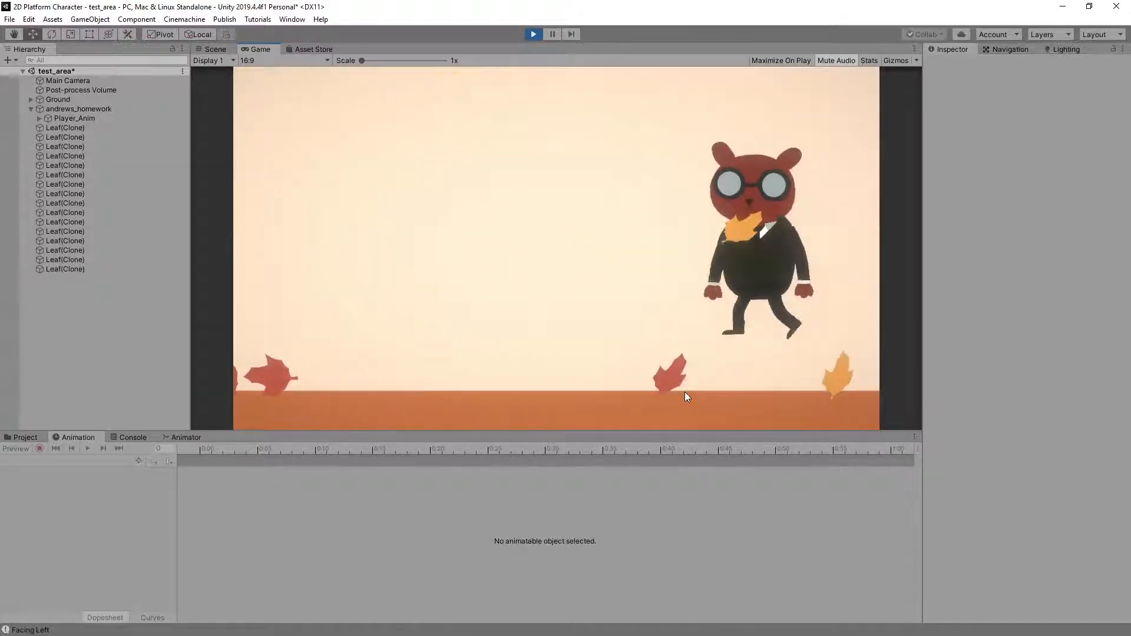
key(space)
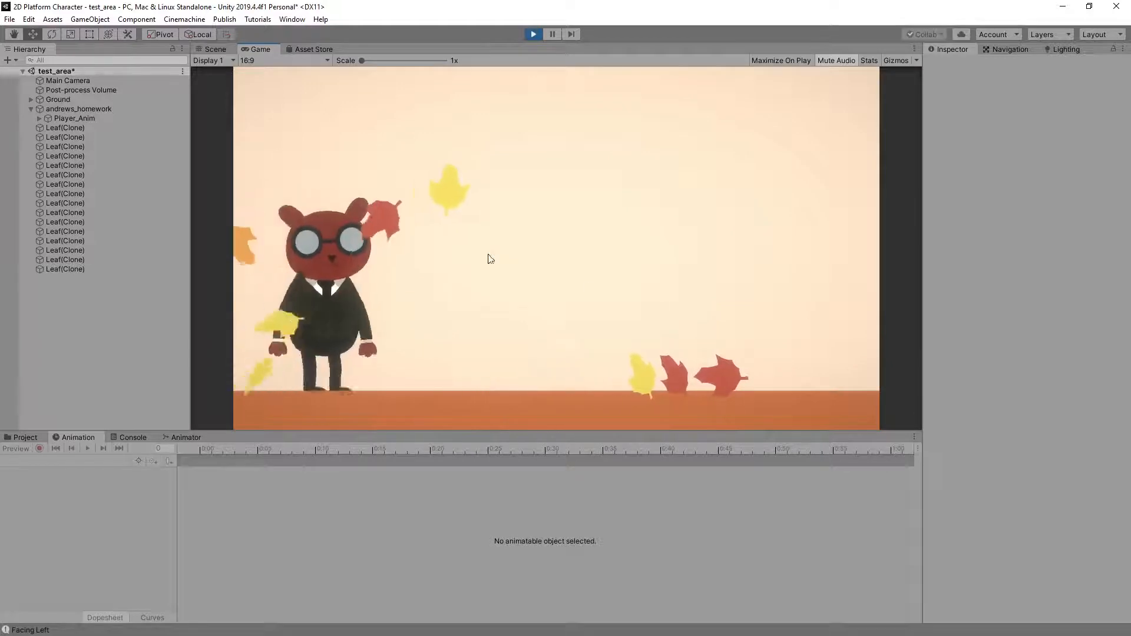
click(532, 34)
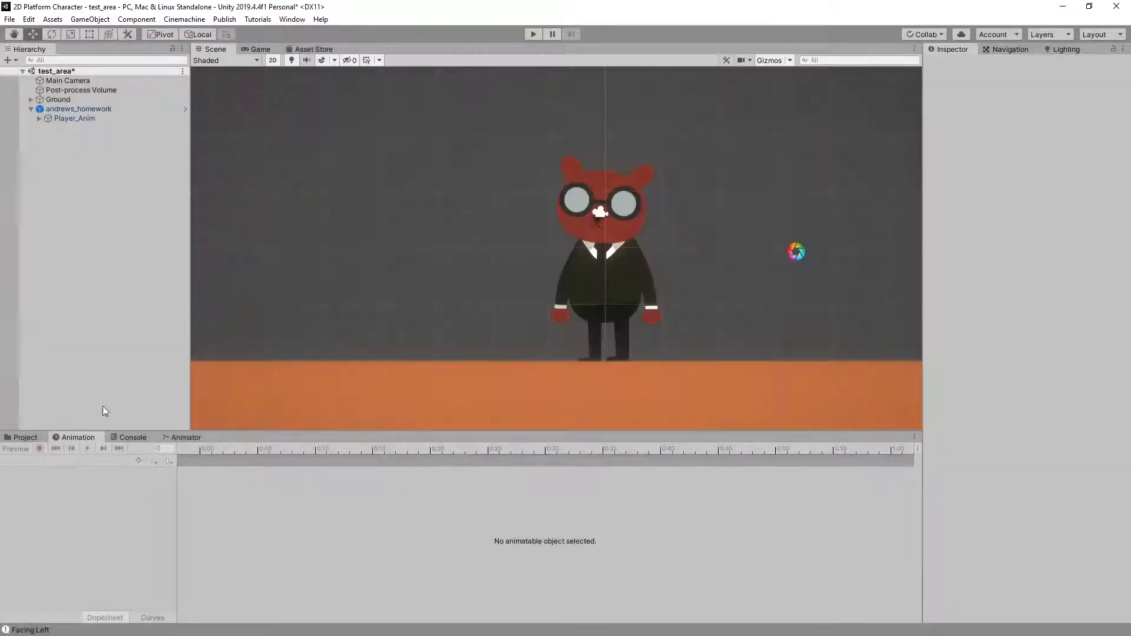
Preview Player_Anim's Angus_Mid_Air_Anim clip at frame 29 and add a key there for all its properties
click(71, 119)
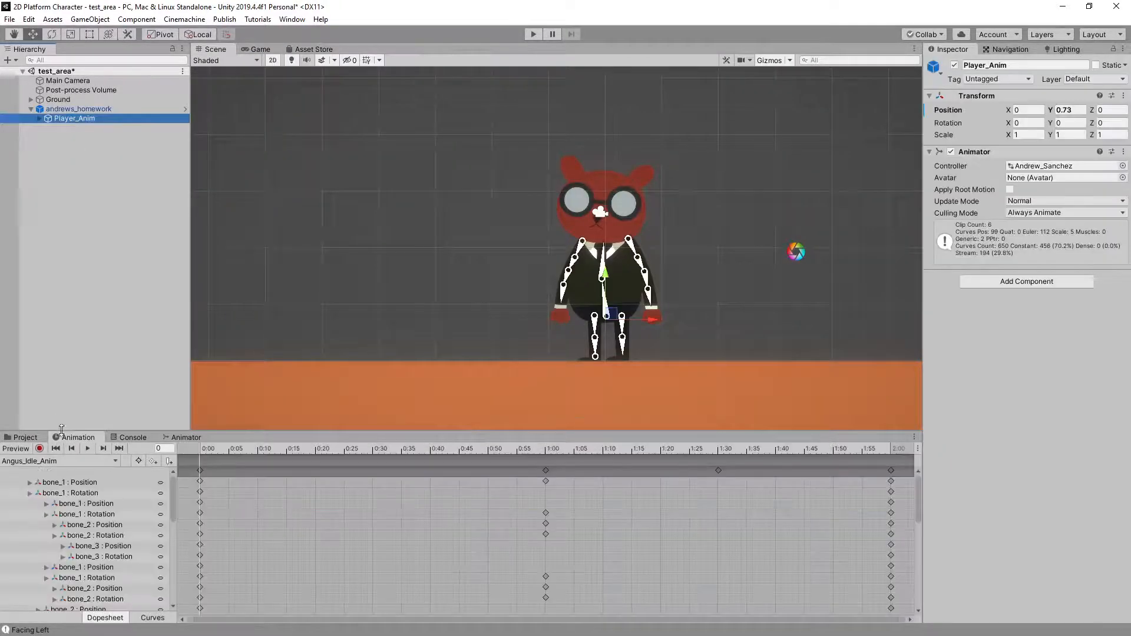
click(64, 459)
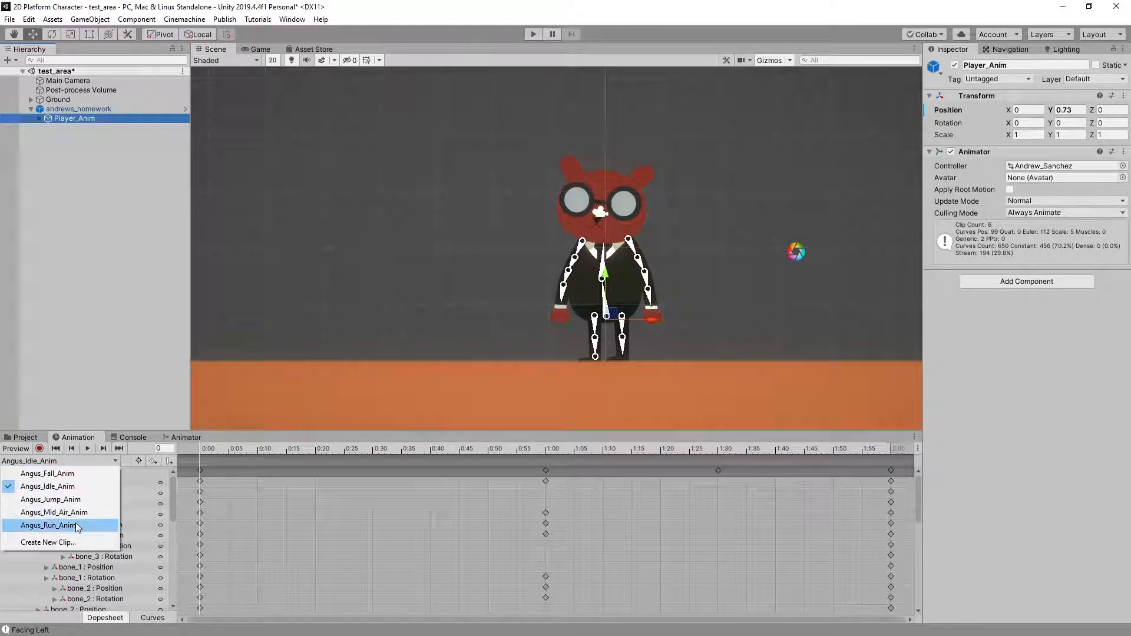
click(54, 513)
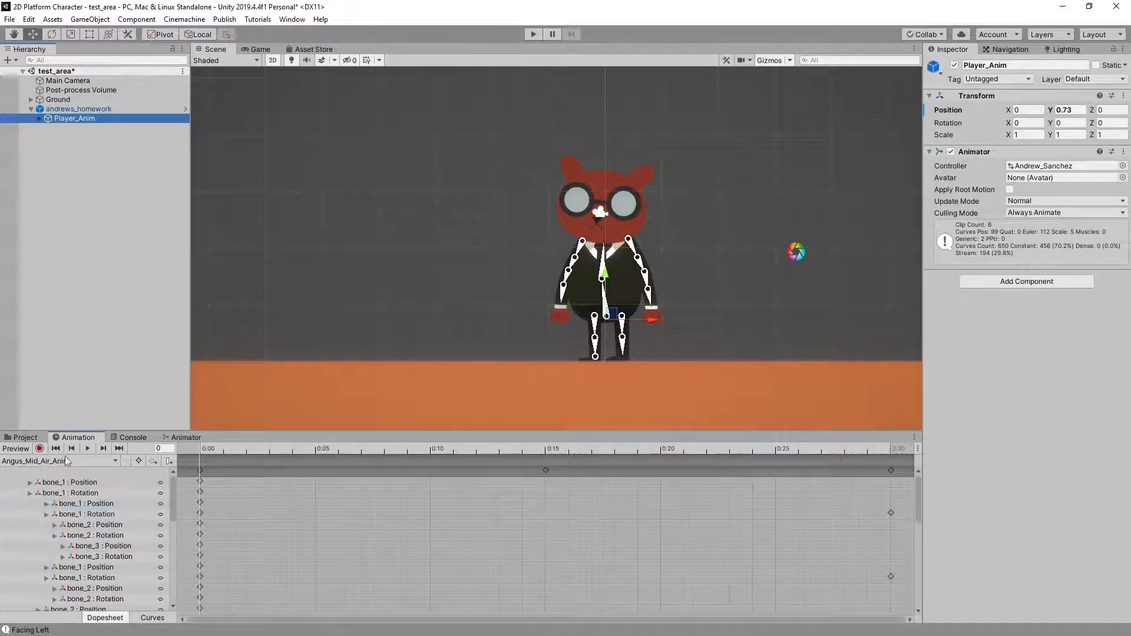
click(16, 449)
drag(210, 453, 913, 449)
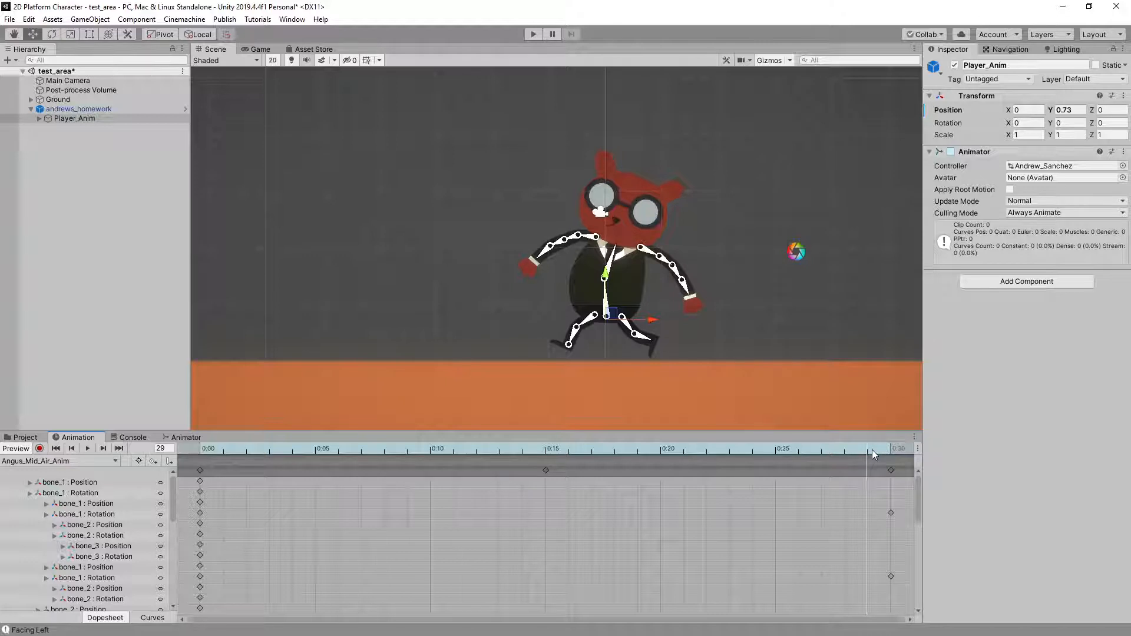
right_click(865, 469)
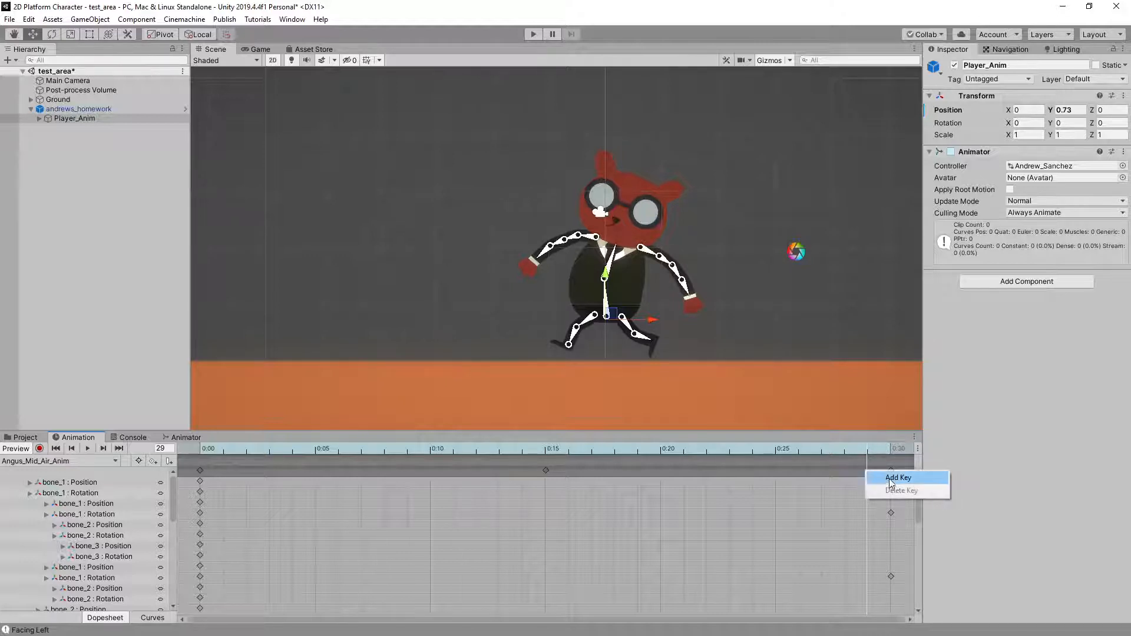
click(889, 477)
Delete all keys at frames 30, 15 and 0 of Angus_Mid_Air_Anim, and move the frame 29 keys to frame 0
click(891, 470)
key(Delete)
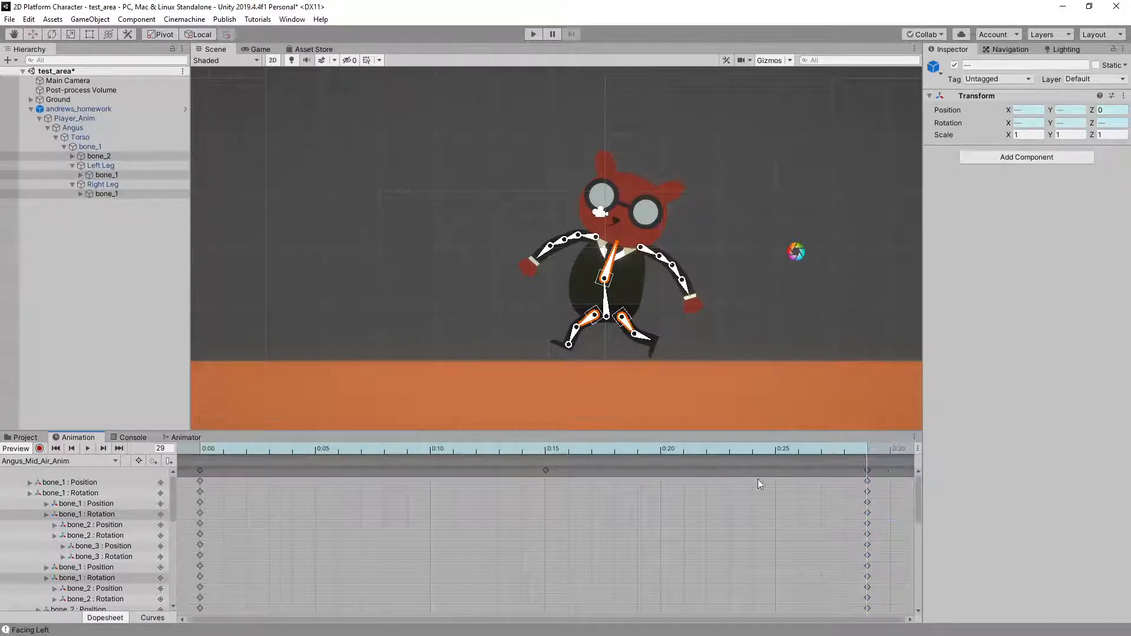
click(546, 471)
key(Delete)
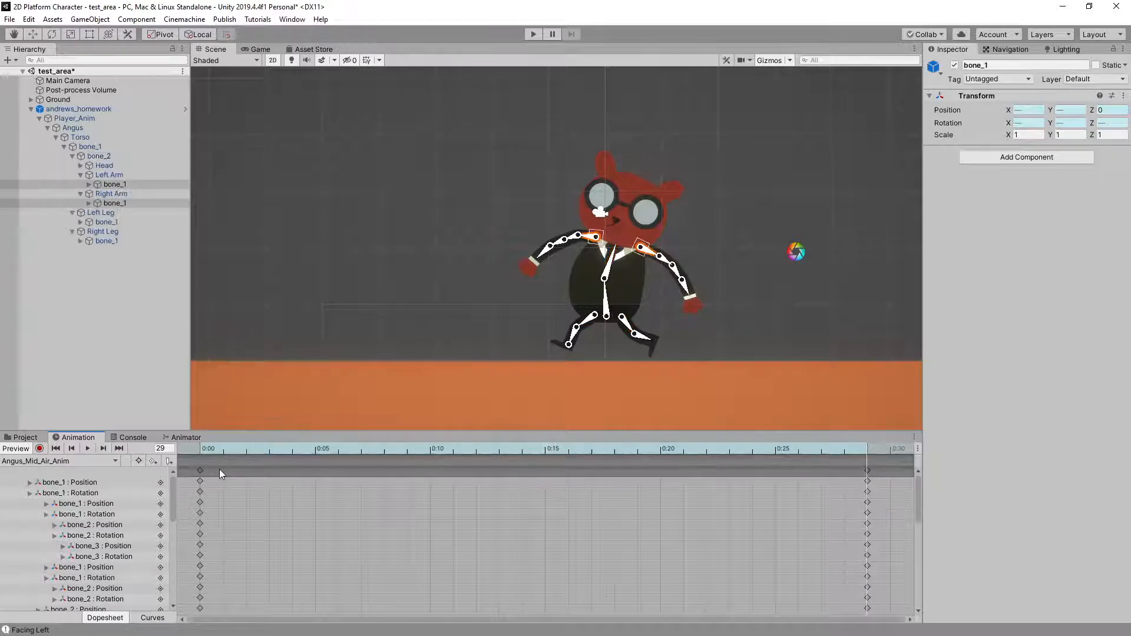
click(199, 470)
key(Delete)
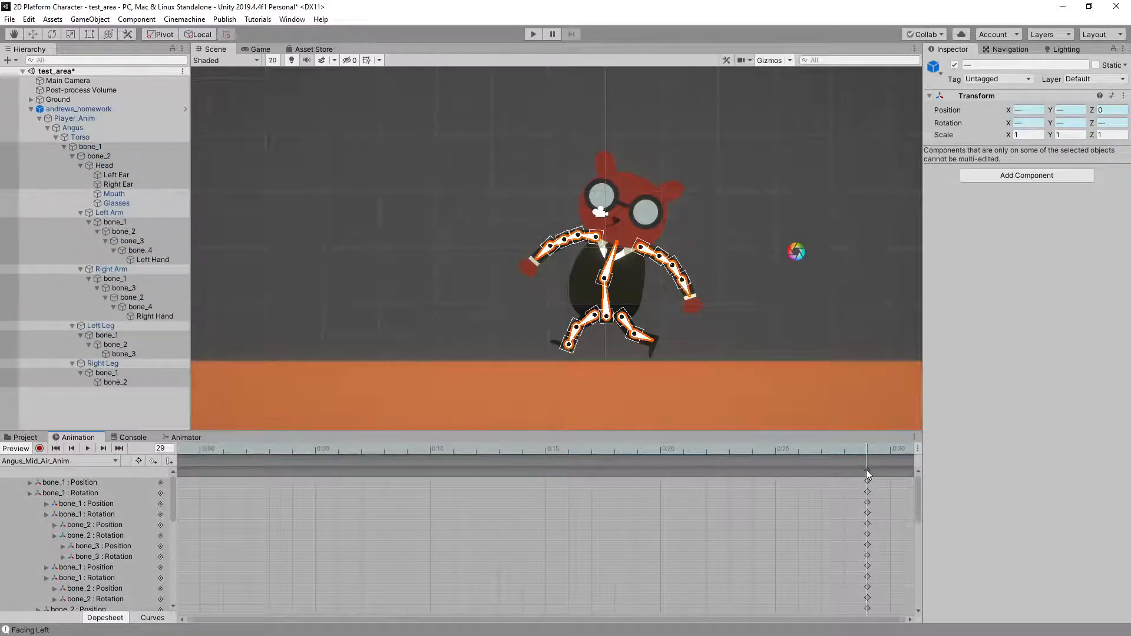
drag(867, 470, 245, 479)
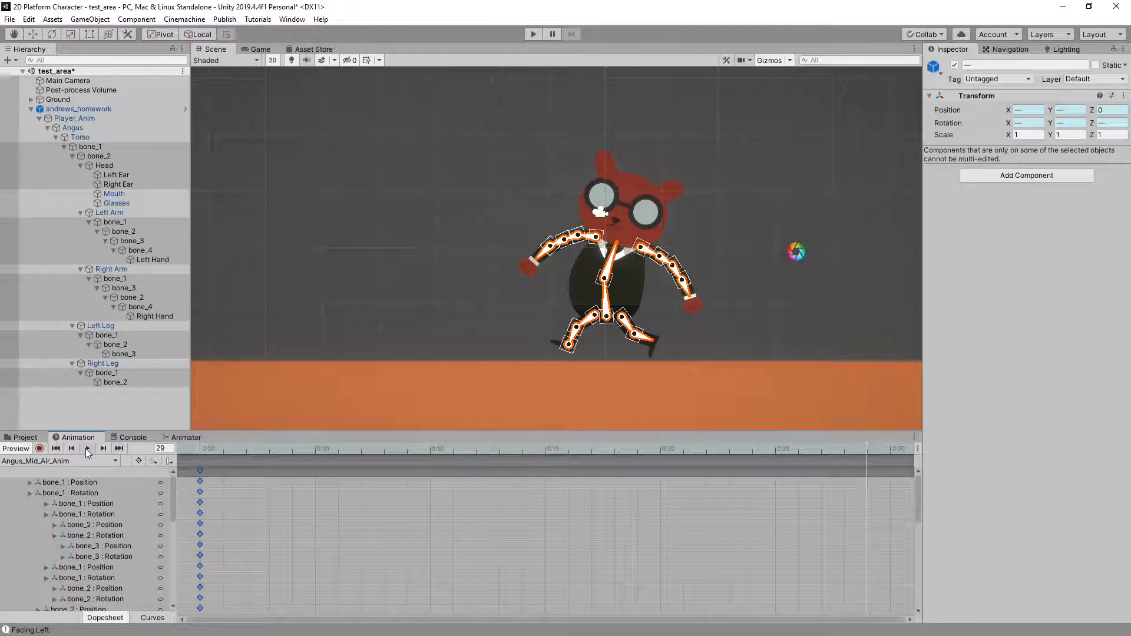
Check Angus_Jump_Anim, preview Angus_Fall_Anim up to frame 19, and add a key there for all its properties
click(56, 461)
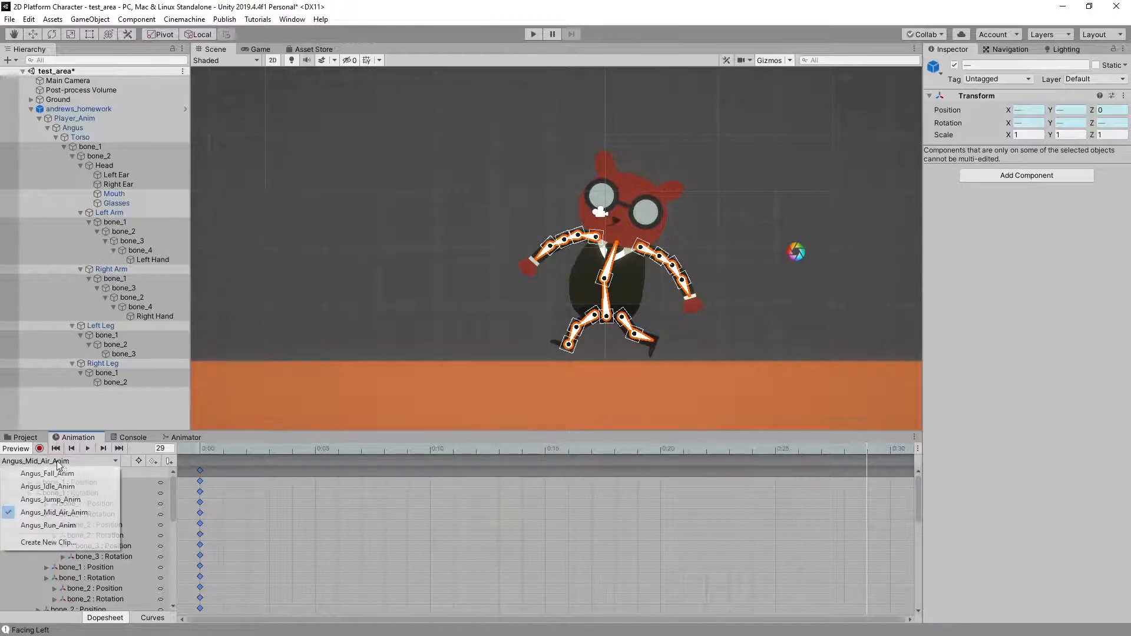
click(69, 501)
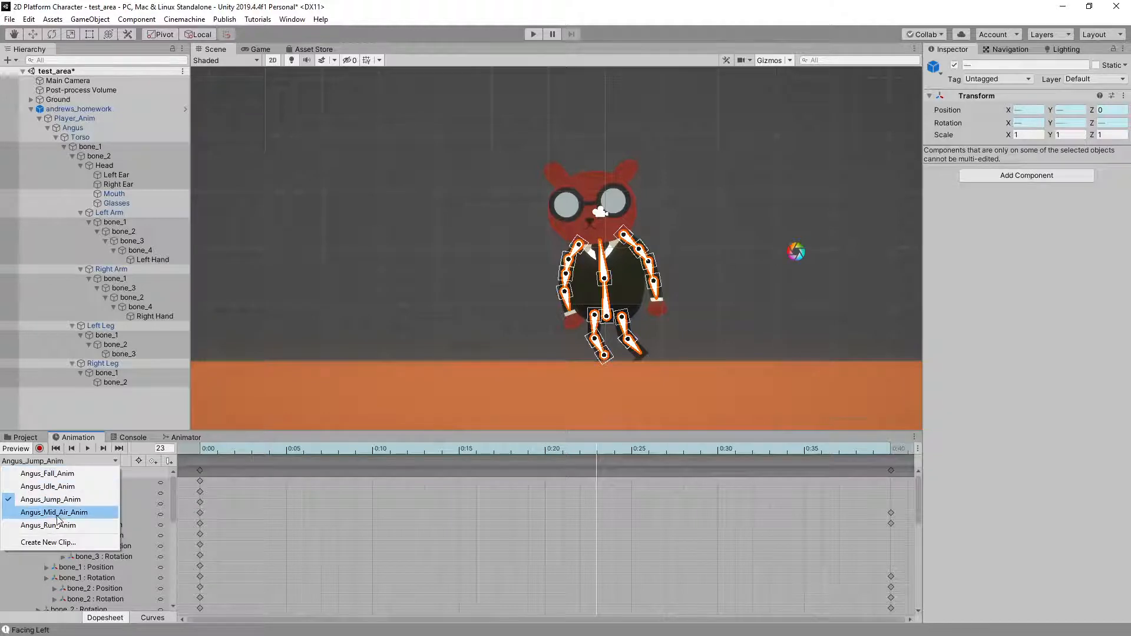
click(57, 475)
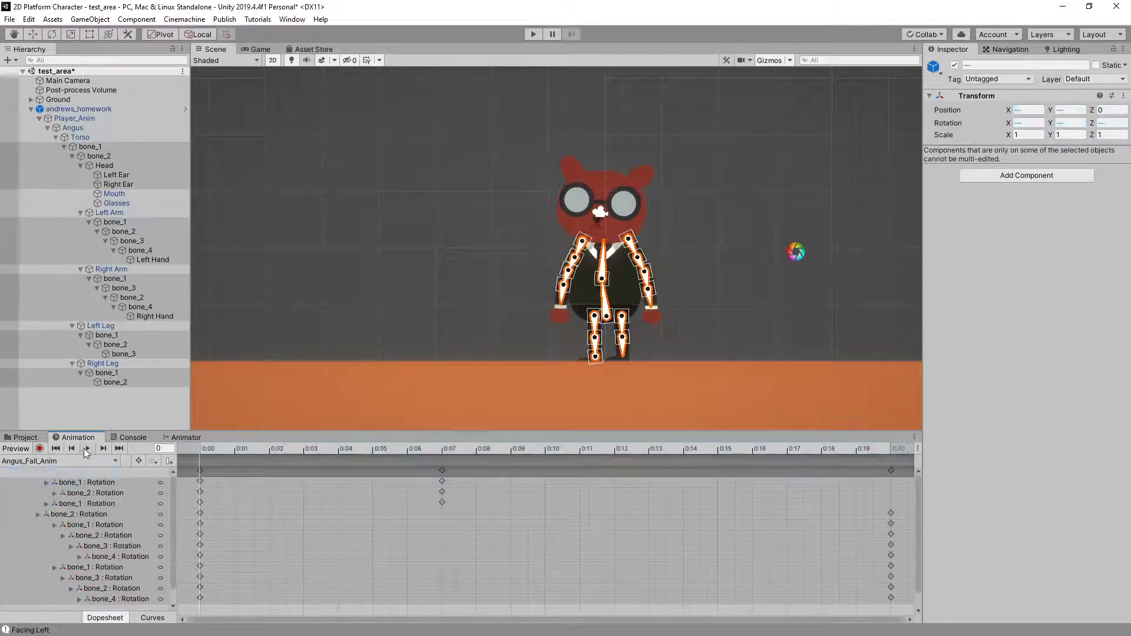
click(87, 448)
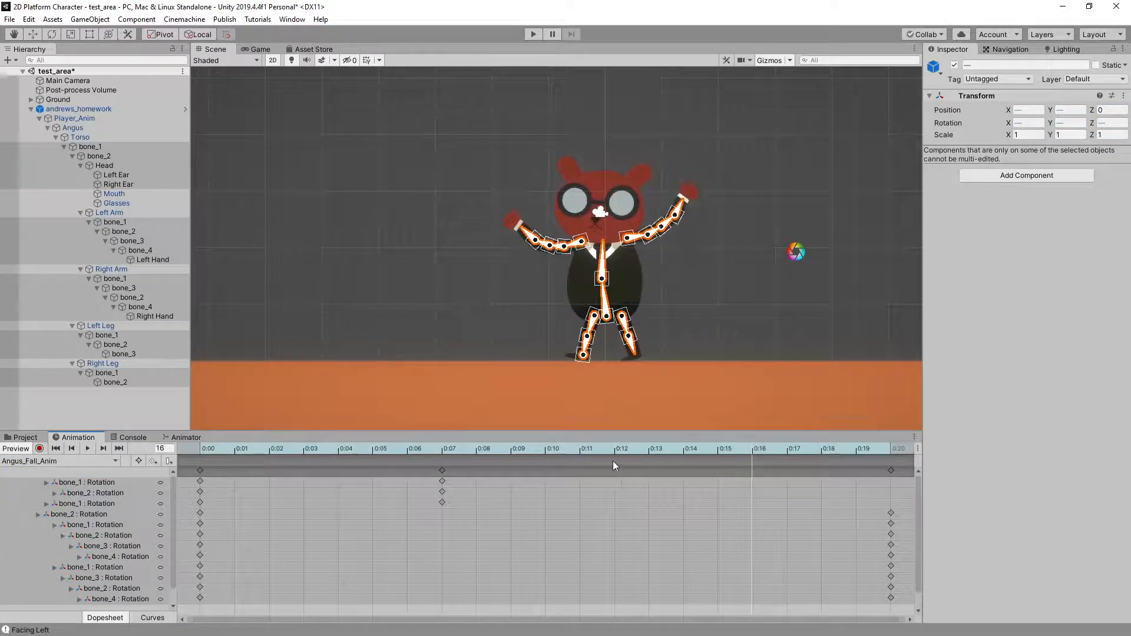
drag(754, 447, 894, 447)
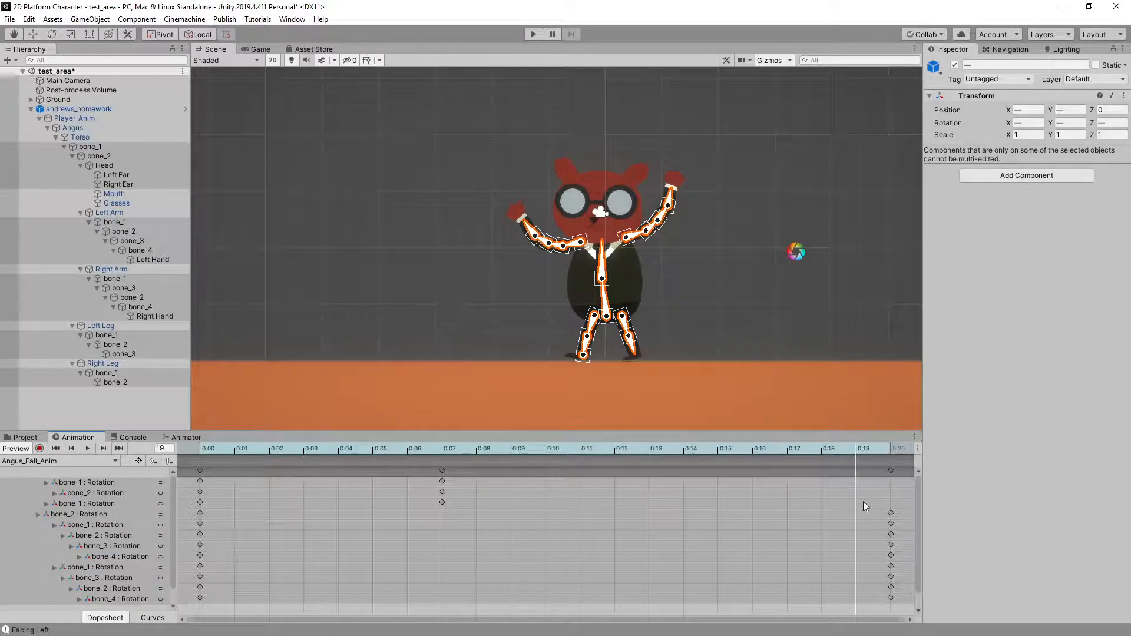
right_click(855, 470)
click(892, 473)
Delete all keys at frames 20, 7 and 0 of Angus_Fall_Anim, and move the frame 19 keys to frame 0
click(890, 471)
key(Delete)
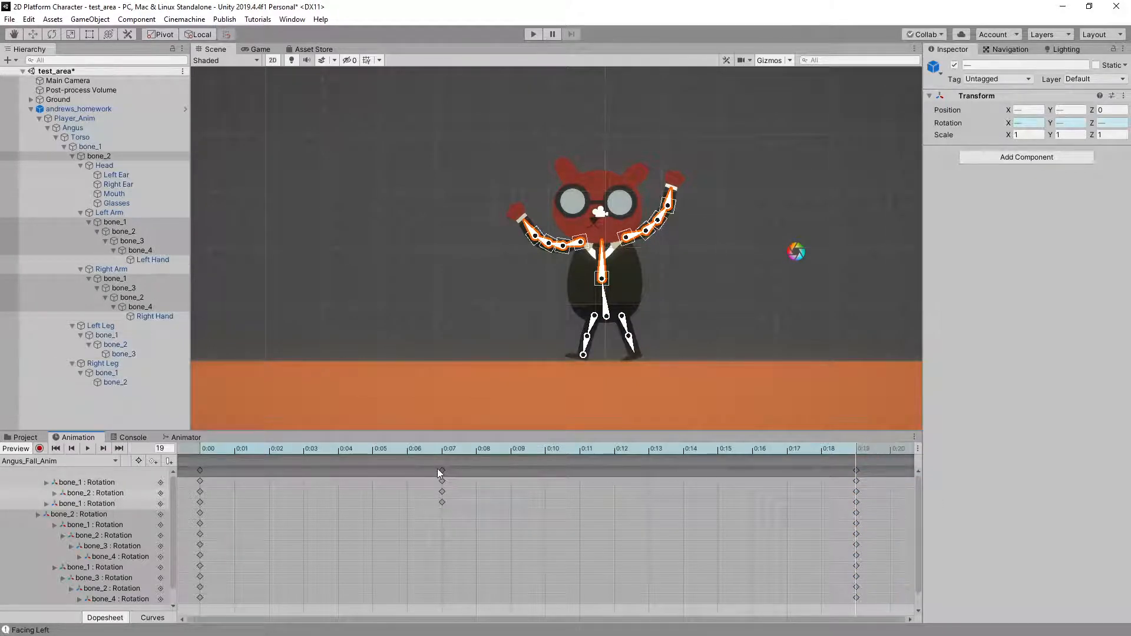
click(442, 470)
key(Delete)
click(199, 472)
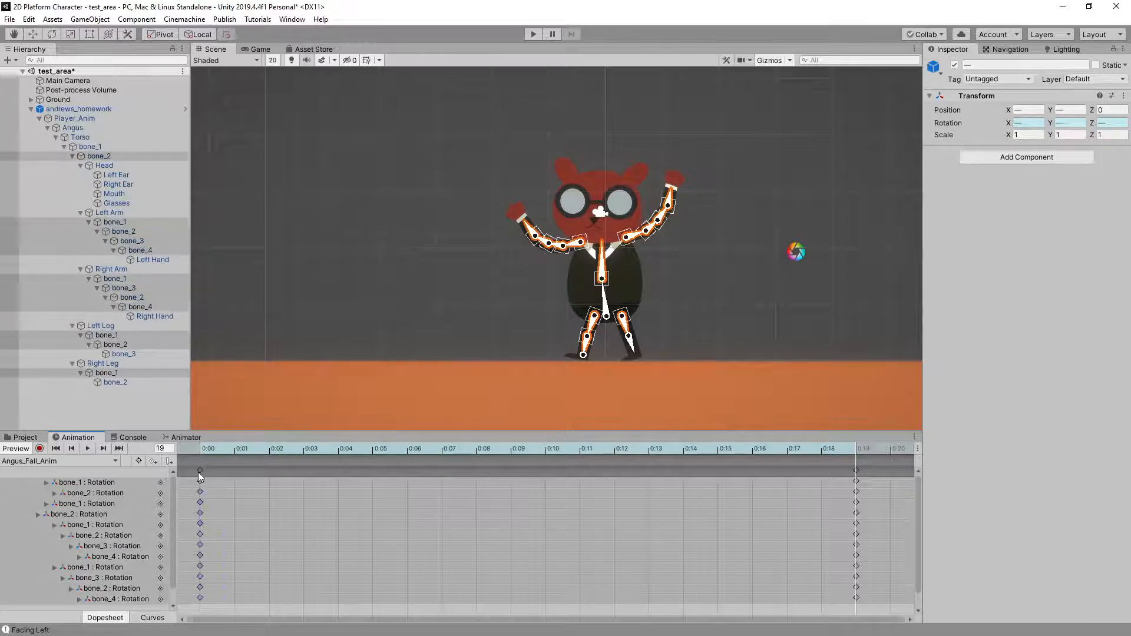
key(Delete)
drag(855, 471, 235, 468)
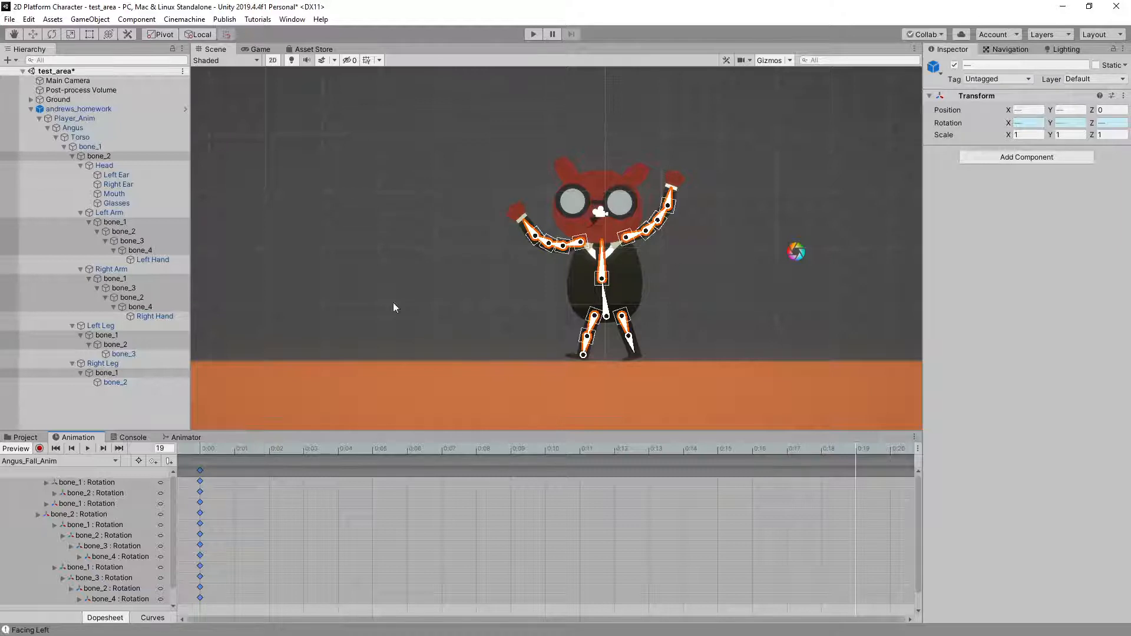
Run the scene and examine how Angus's single-pose mid-air and fall clips blend during repeated standing and running jumps in both directions
click(67, 108)
click(438, 157)
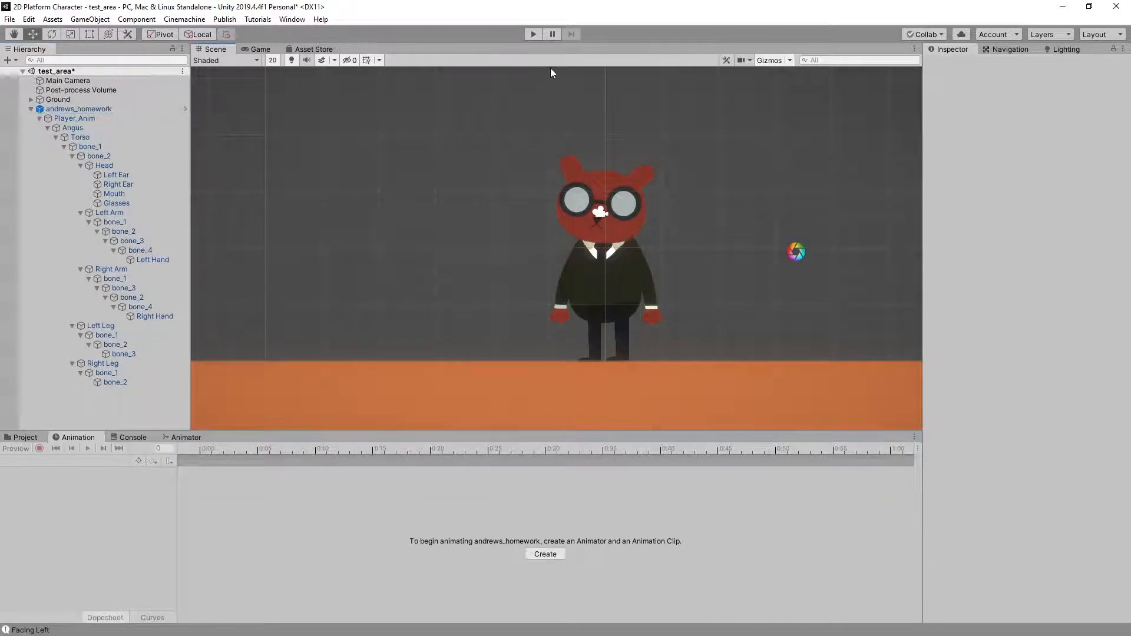
click(537, 35)
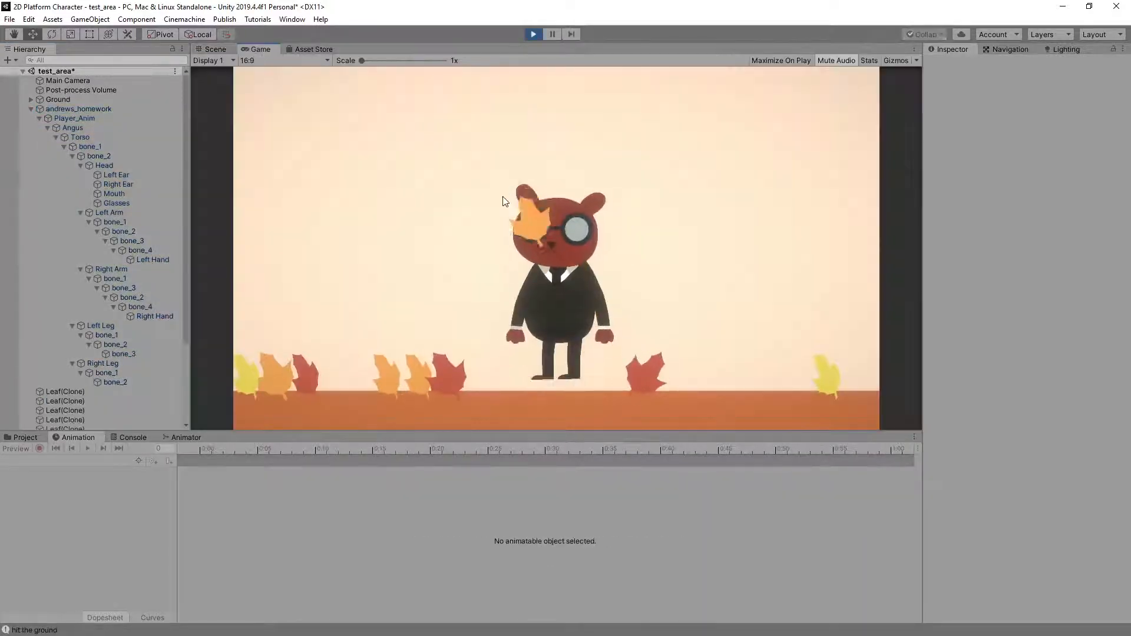
key(space)
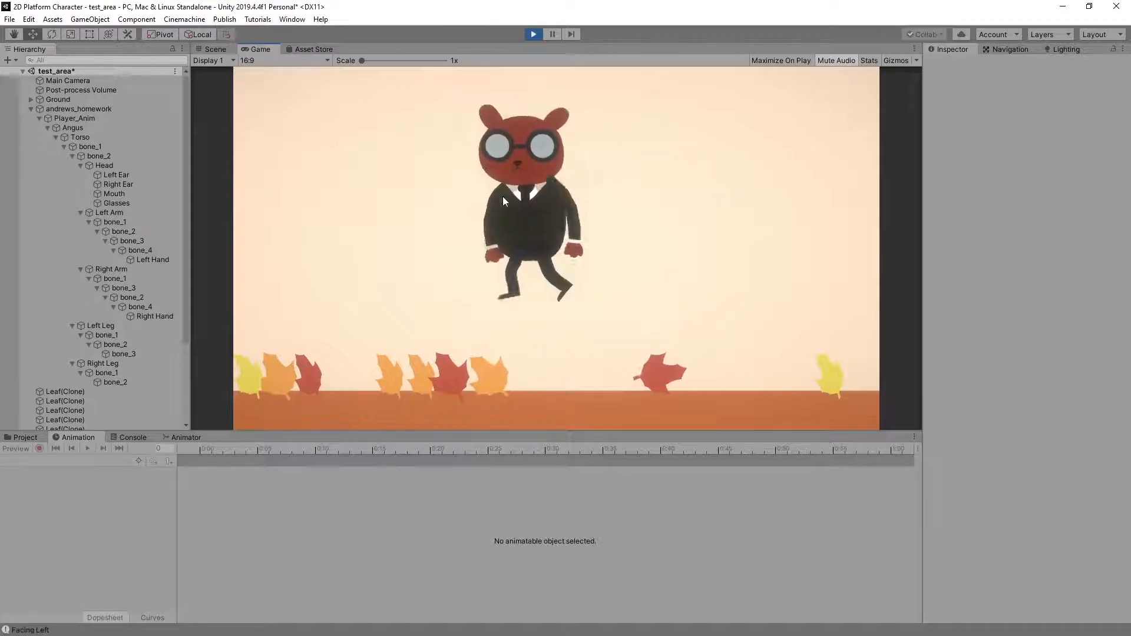
key(Left)
key(Right)
key(space)
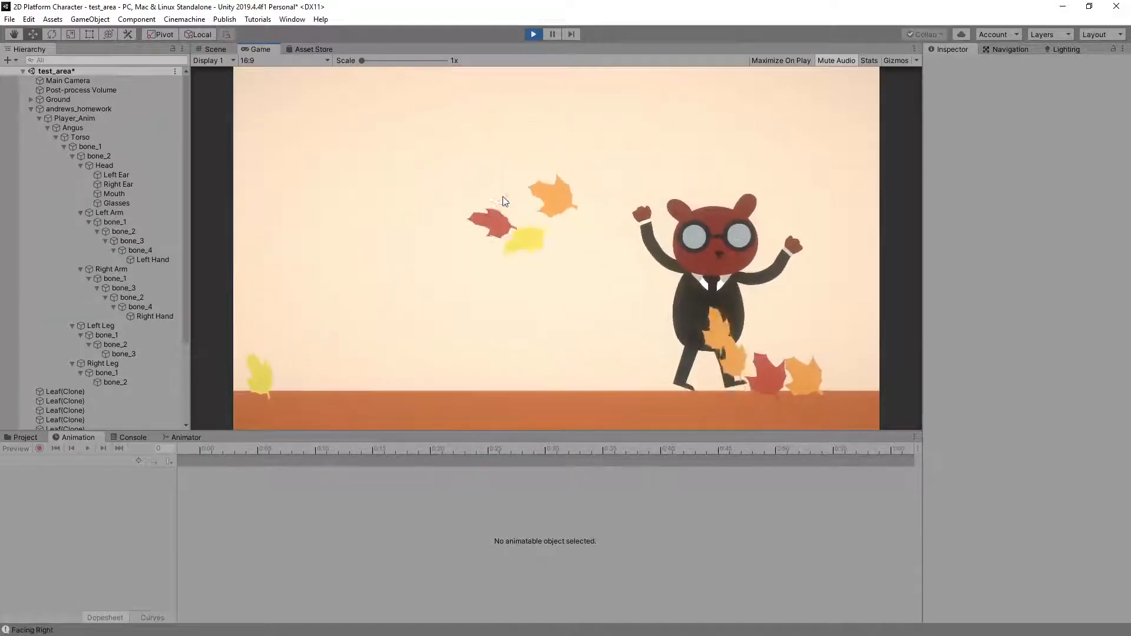
key(space)
key(Left)
key(space)
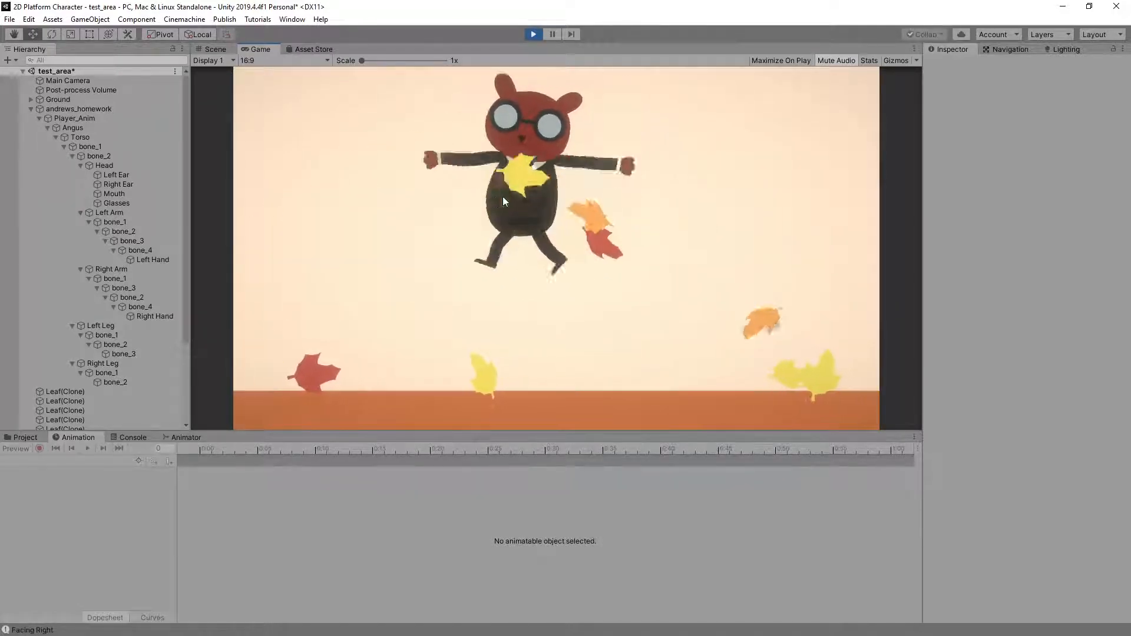
key(Right)
key(space)
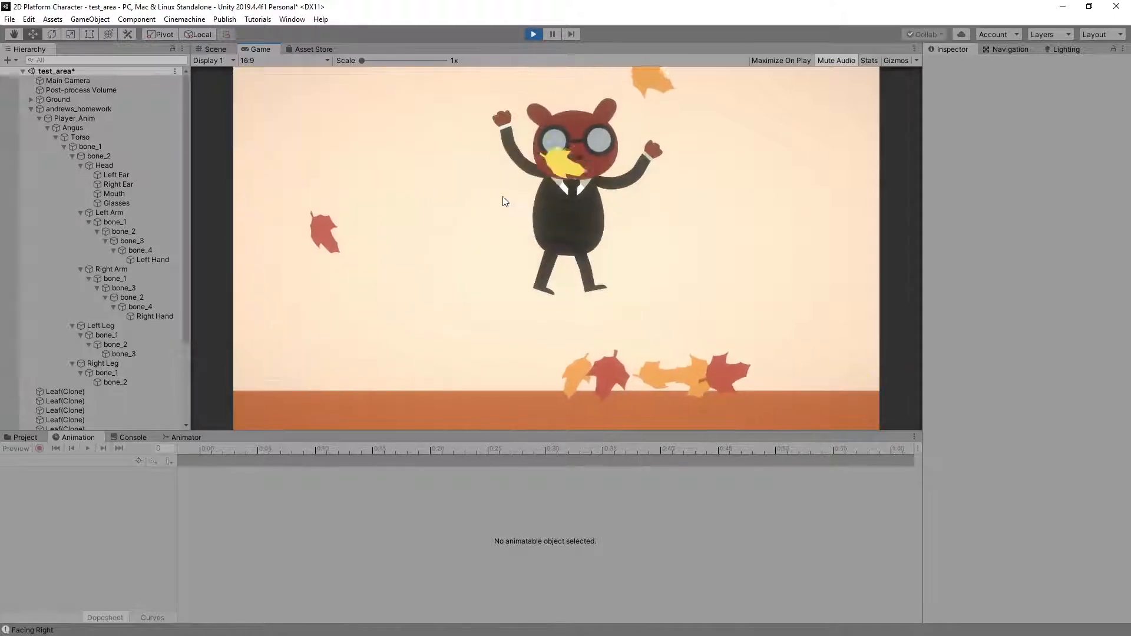
key(space)
key(Left)
key(space)
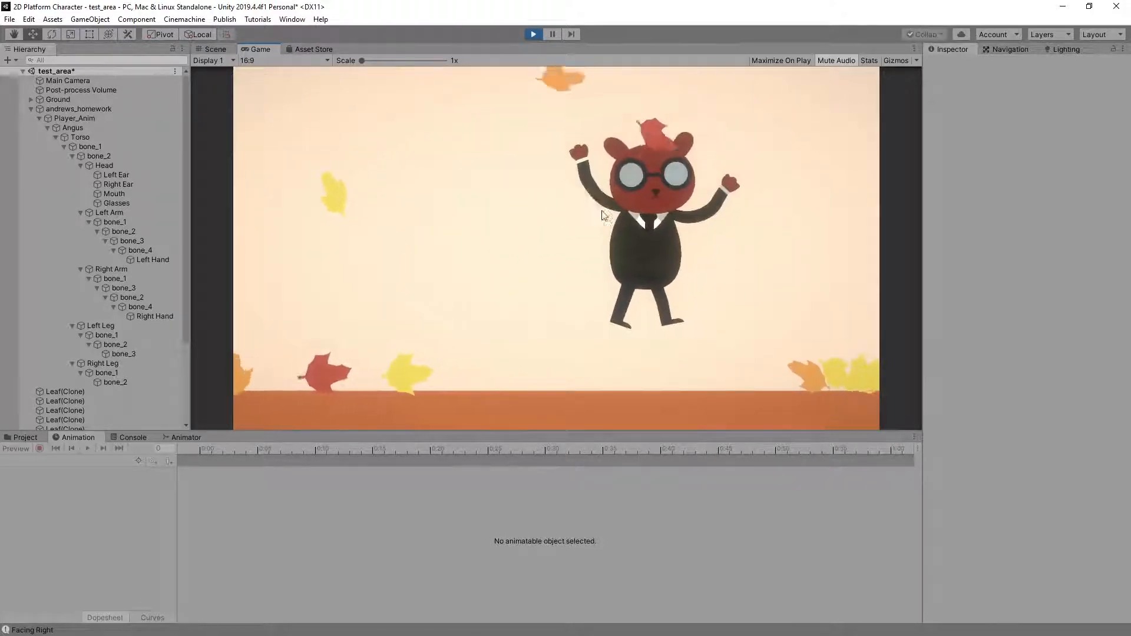
key(space)
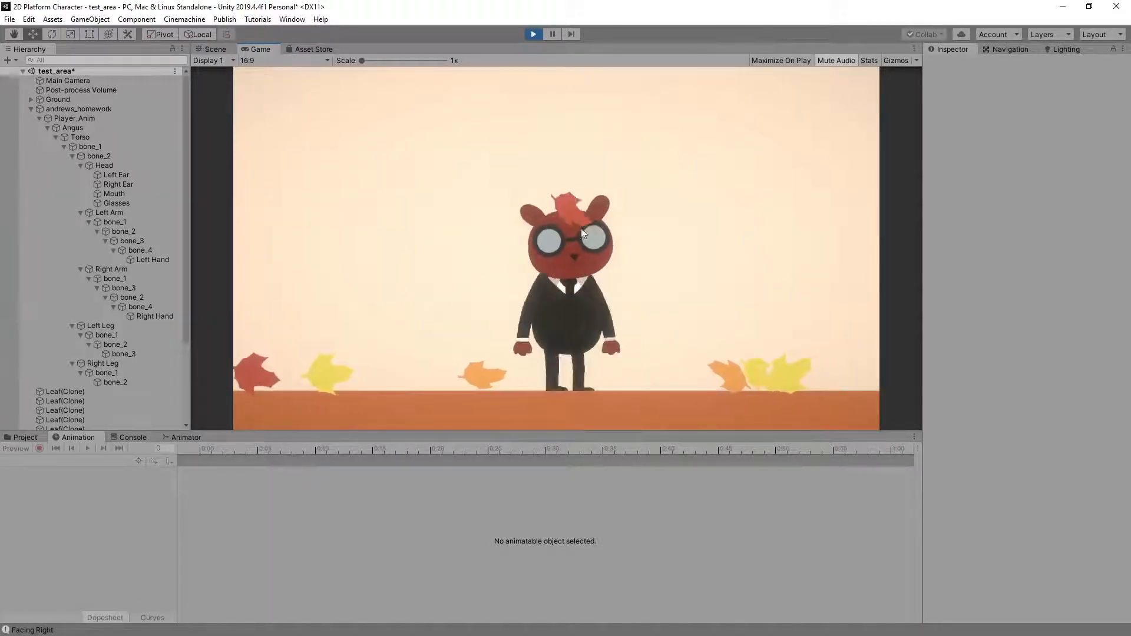
key(Left)
key(space)
key(Right)
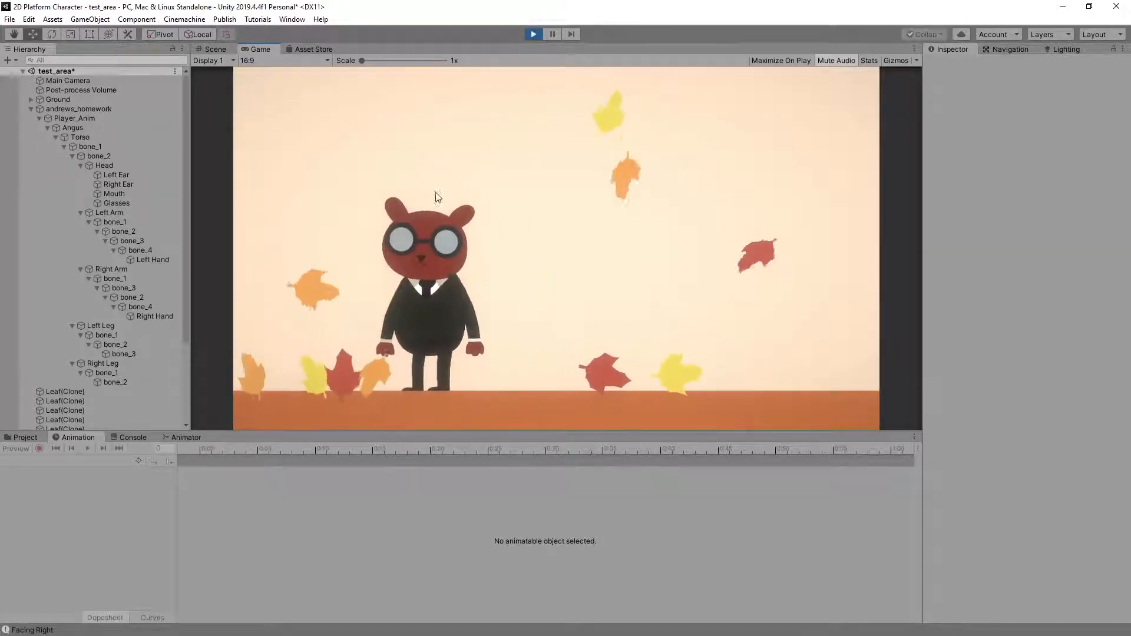
key(space)
key(space)
key(Right)
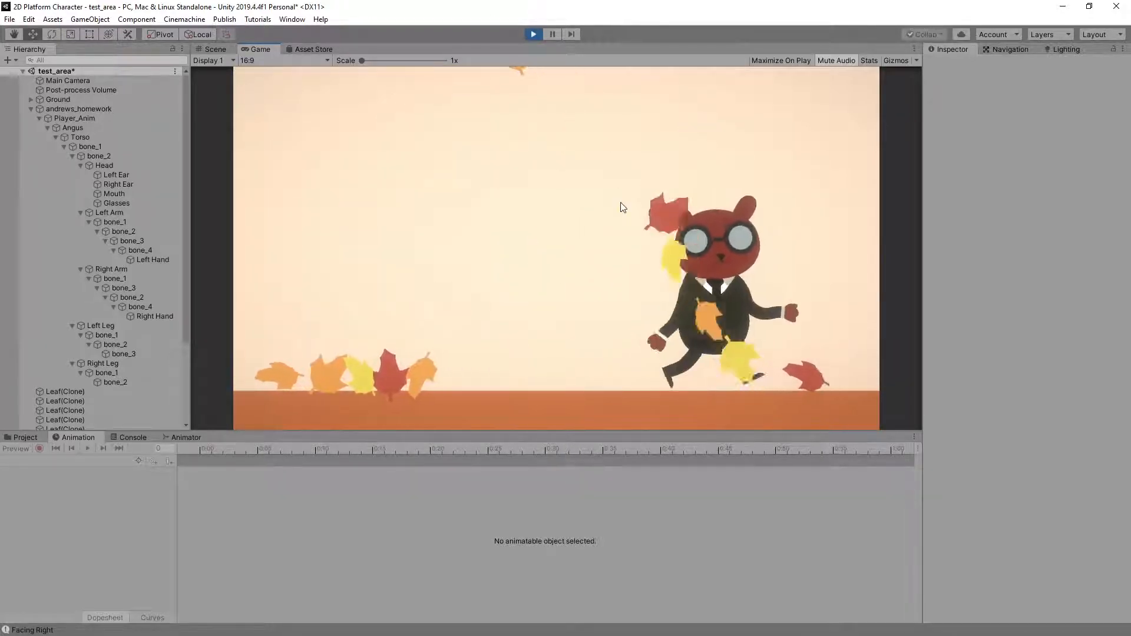
key(space)
key(Left)
key(space)
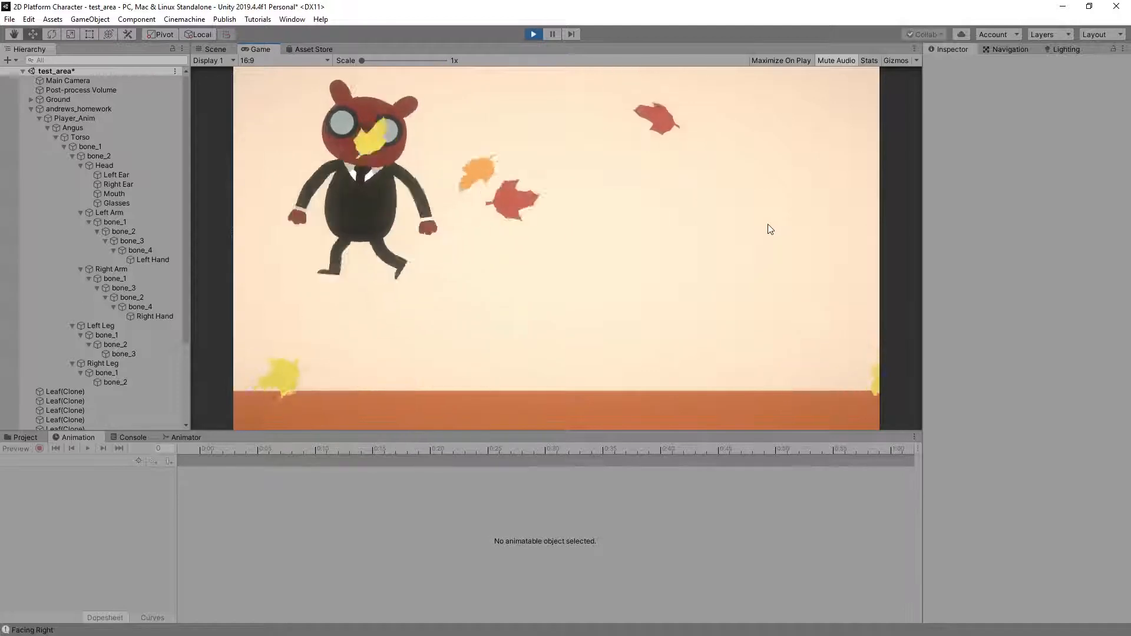
key(Right)
key(space)
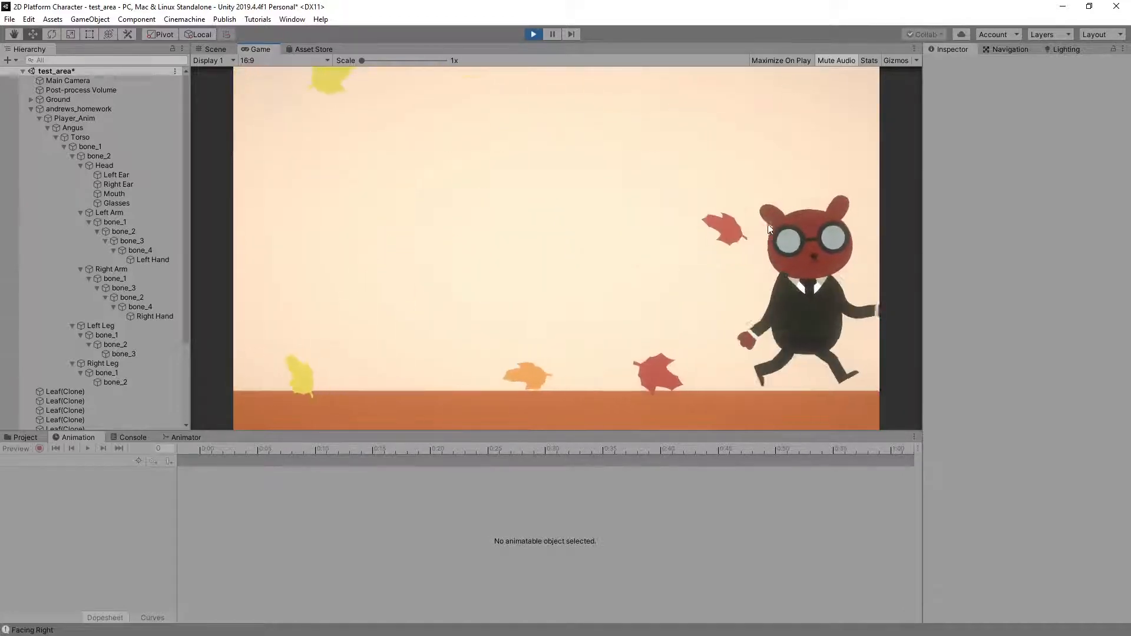
key(Left)
key(space)
key(space)
key(Right)
key(space)
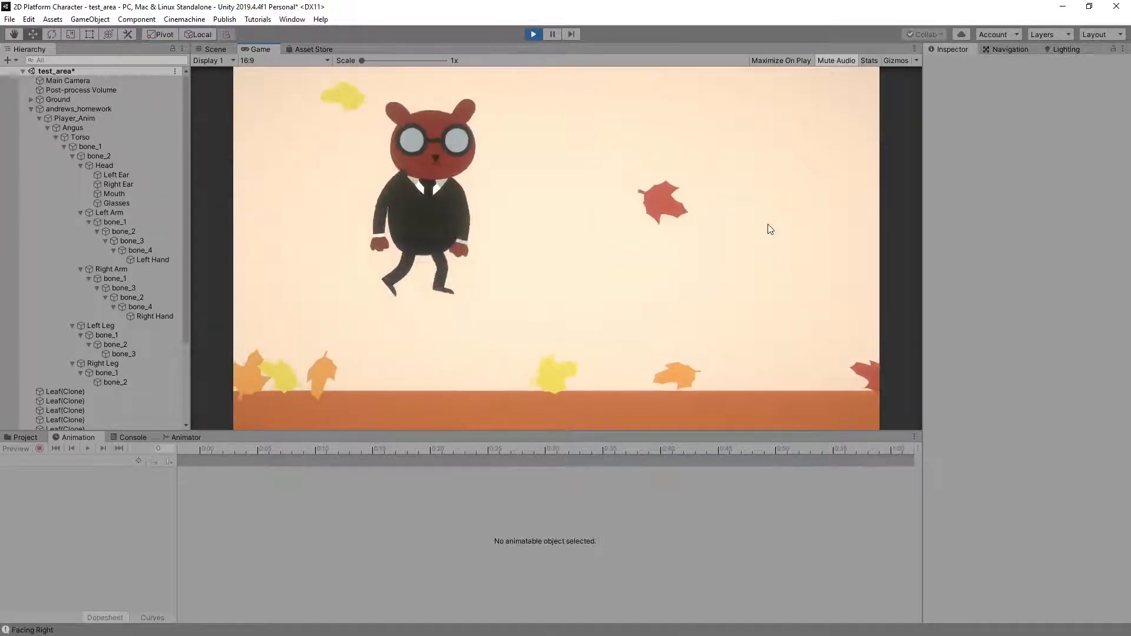
key(space)
key(Left)
key(space)
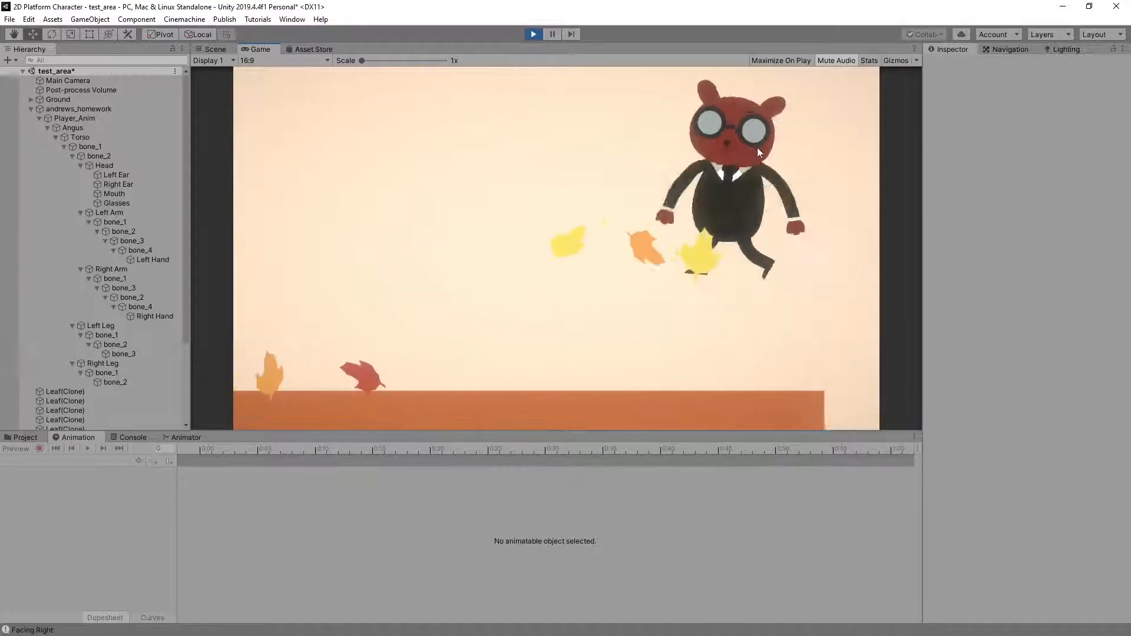
key(space)
key(Right)
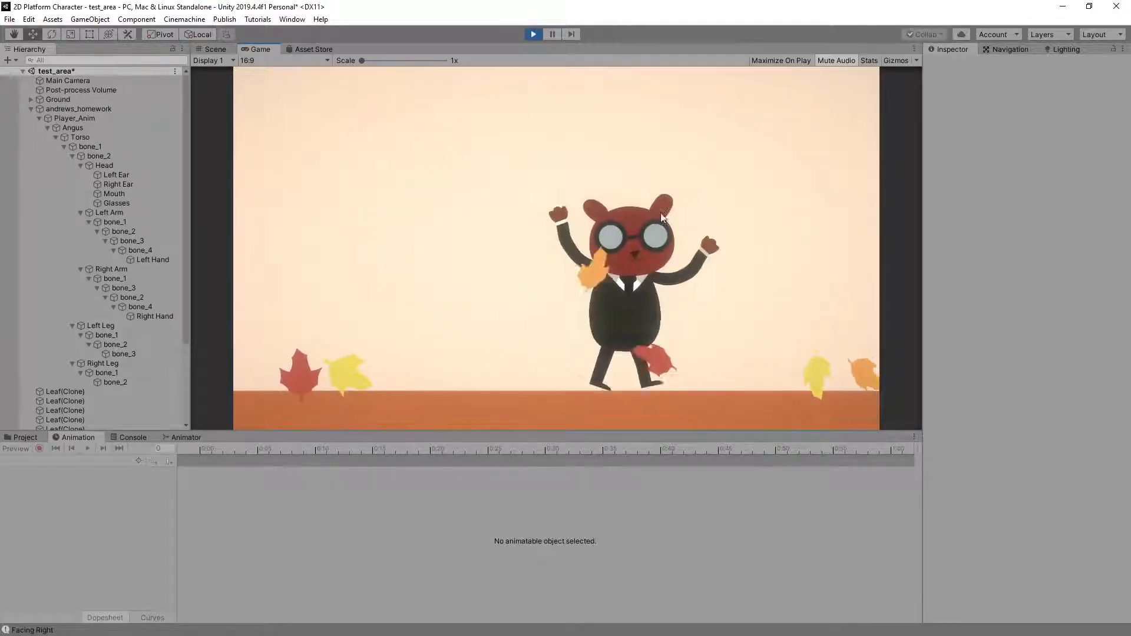
key(space)
key(Left)
key(space)
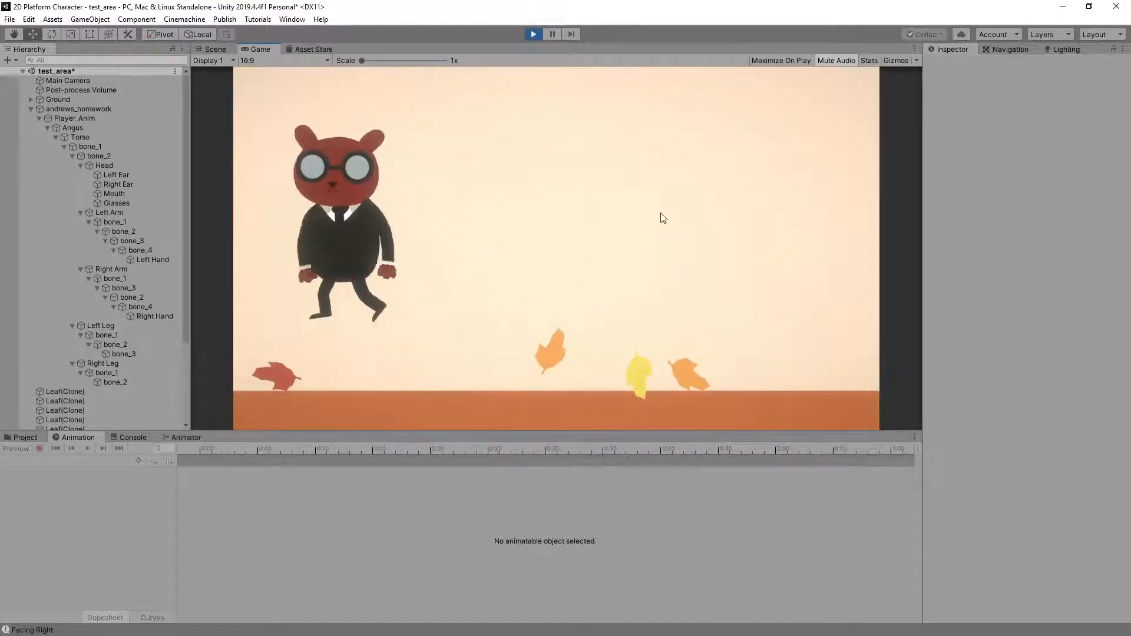
key(space)
key(space)
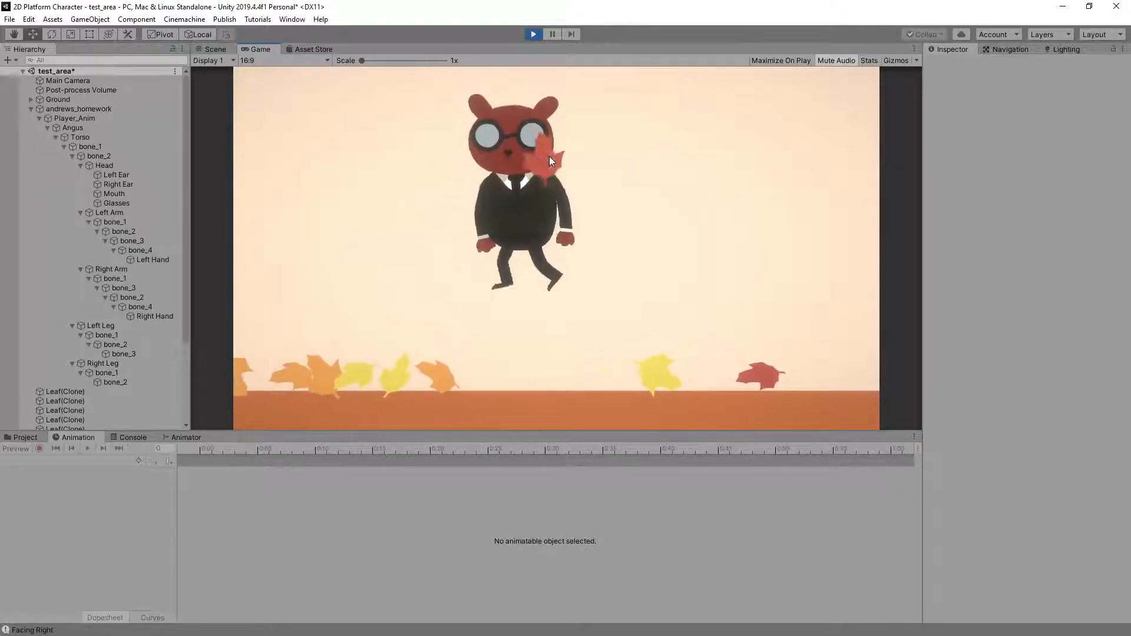
key(space)
key(space)
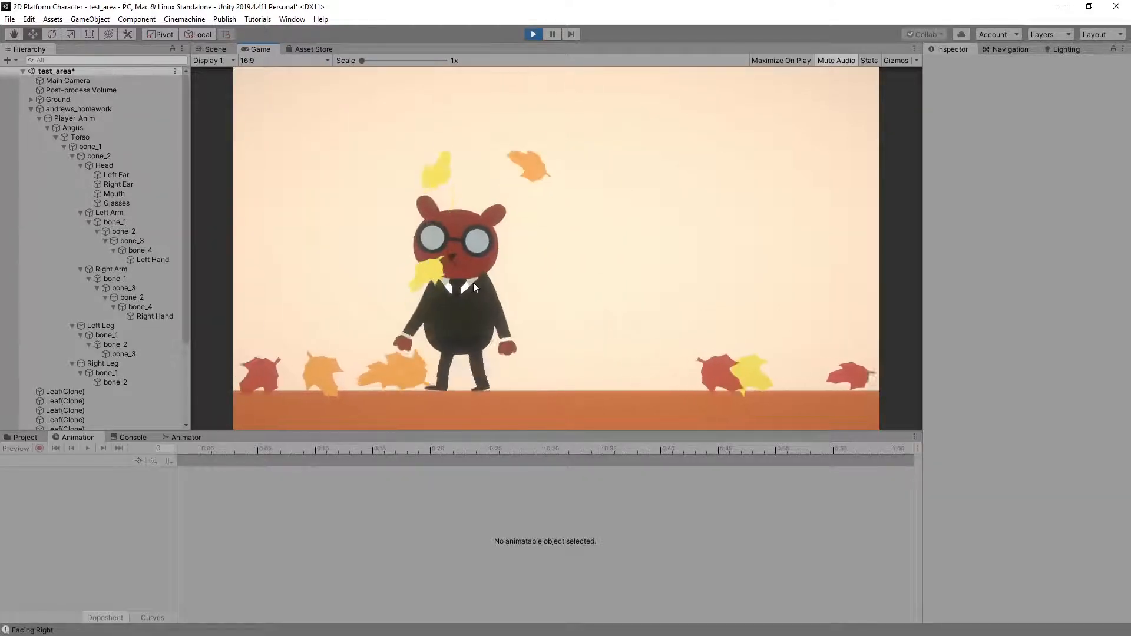
key(Right)
key(space)
key(space)
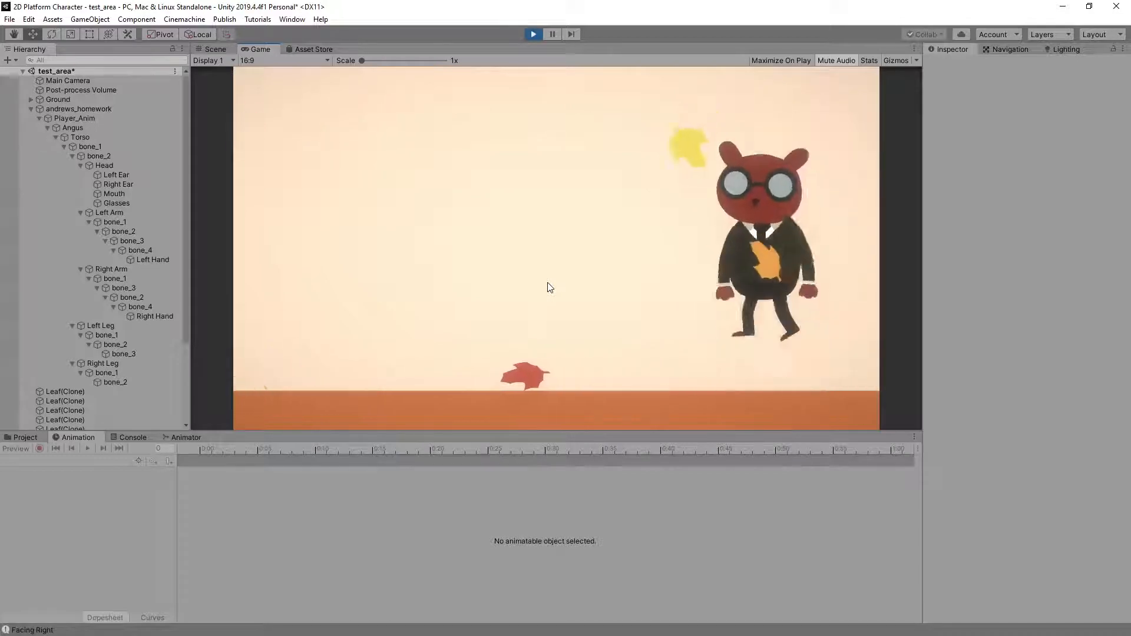
key(Left)
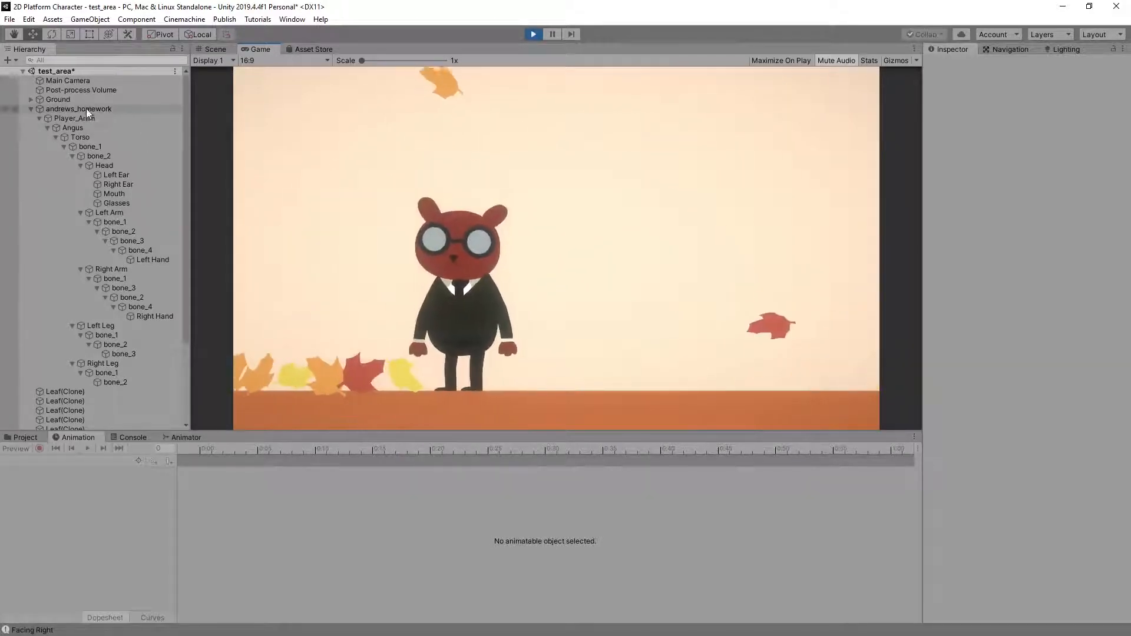
Examine the Jump Tree's velocityY blend tree and its motion thresholds during play, and stop play mode
click(86, 108)
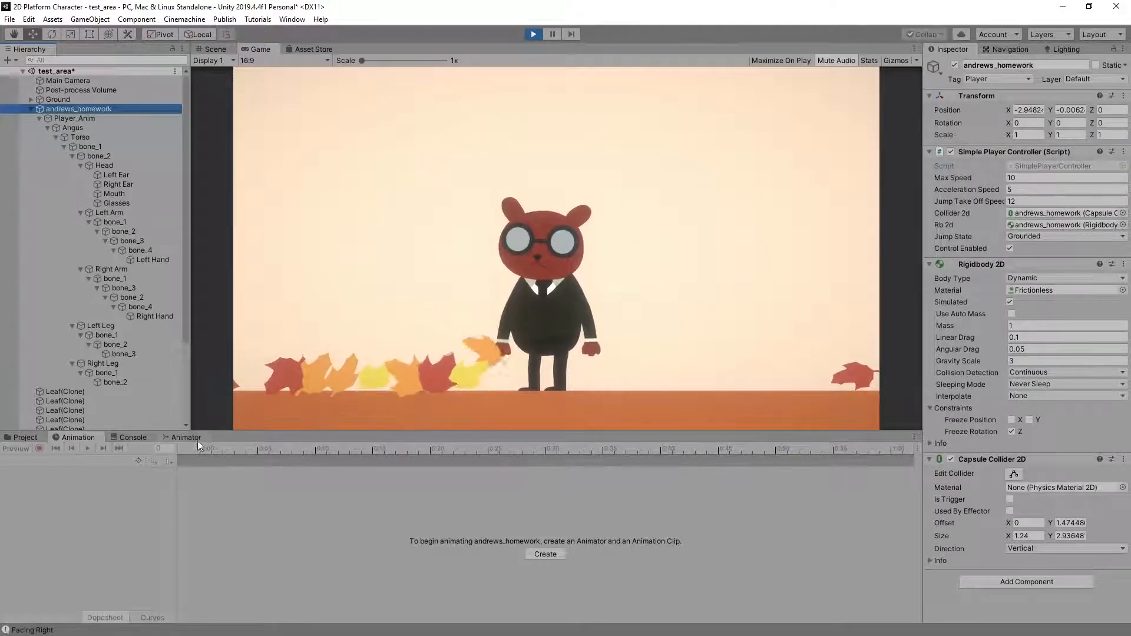
click(188, 437)
click(497, 531)
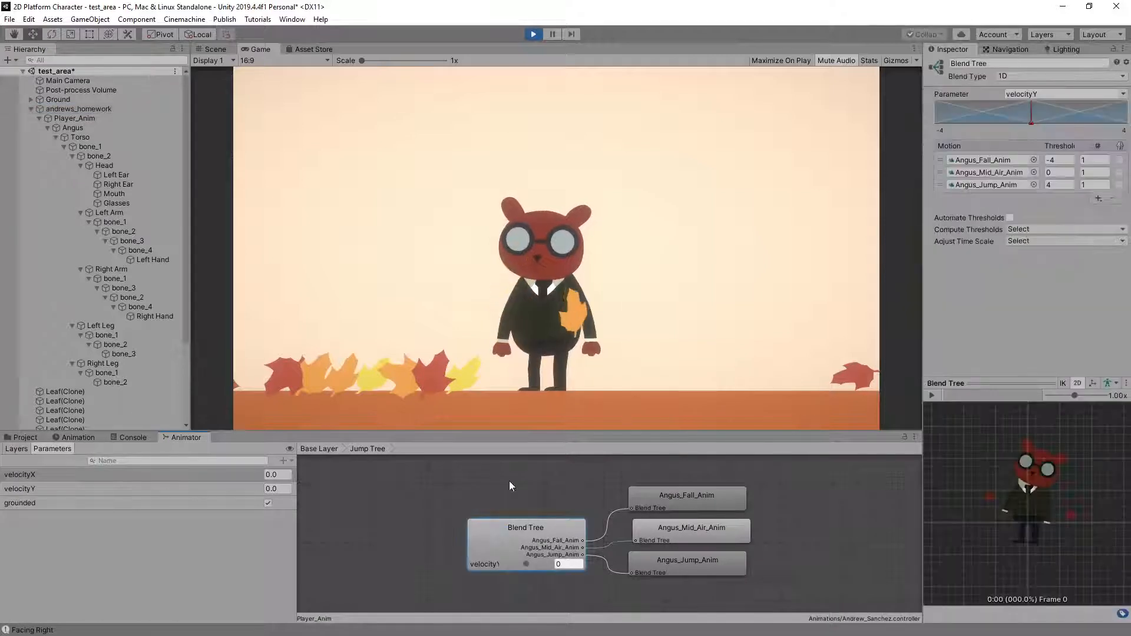
key(space)
key(space)
key(space)
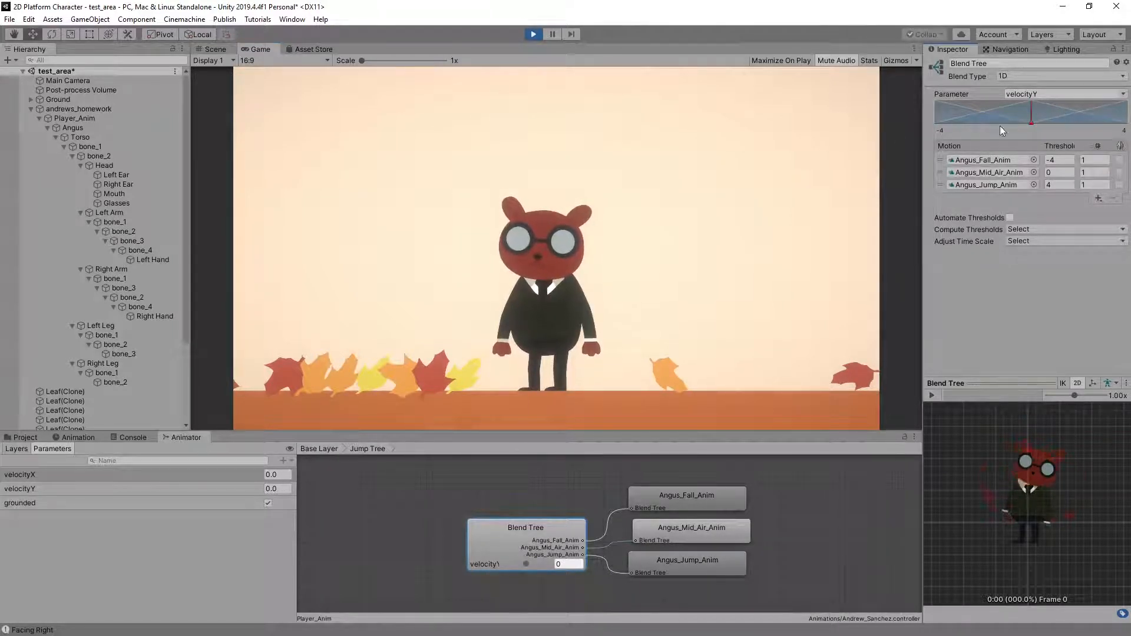
click(530, 34)
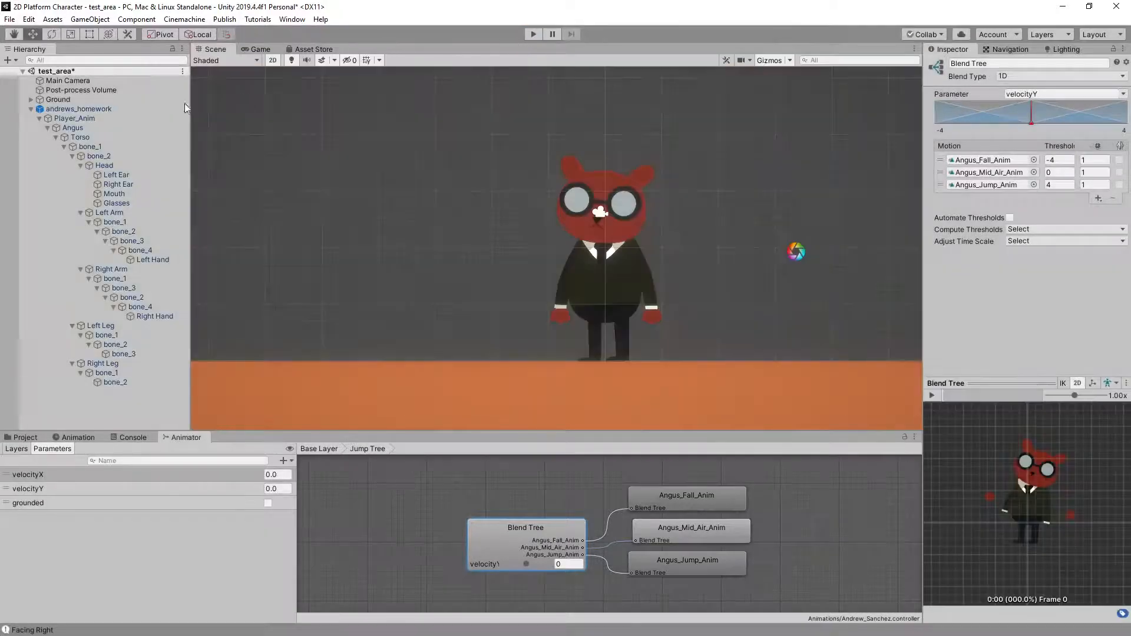
Delete the Angus character from the test_area scene and show the project's Prefabs folder
click(80, 109)
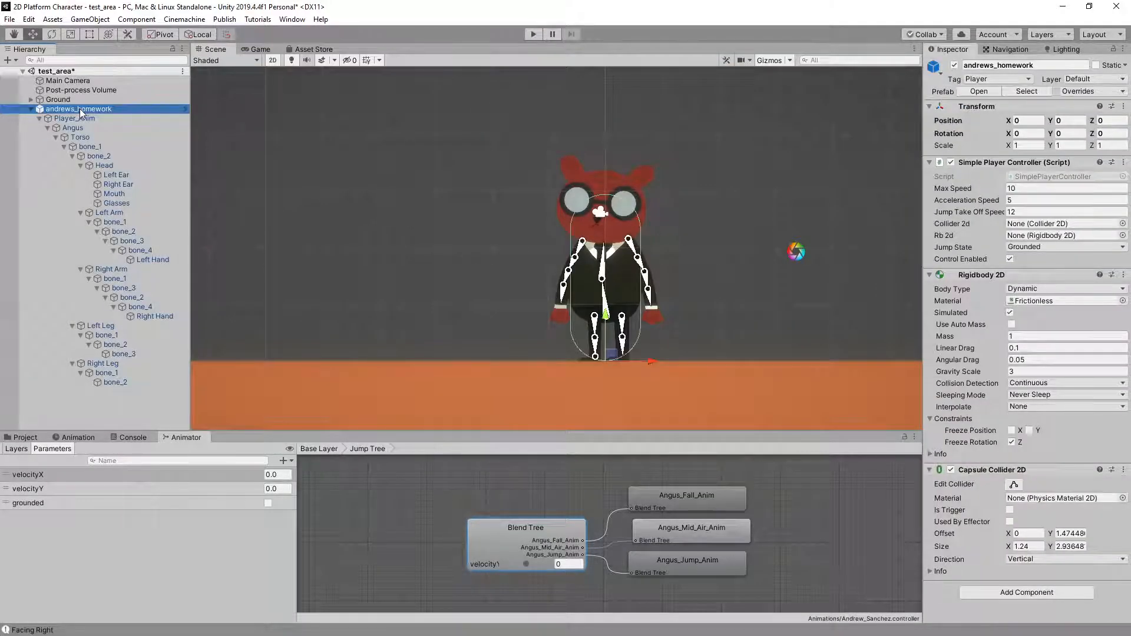
key(Delete)
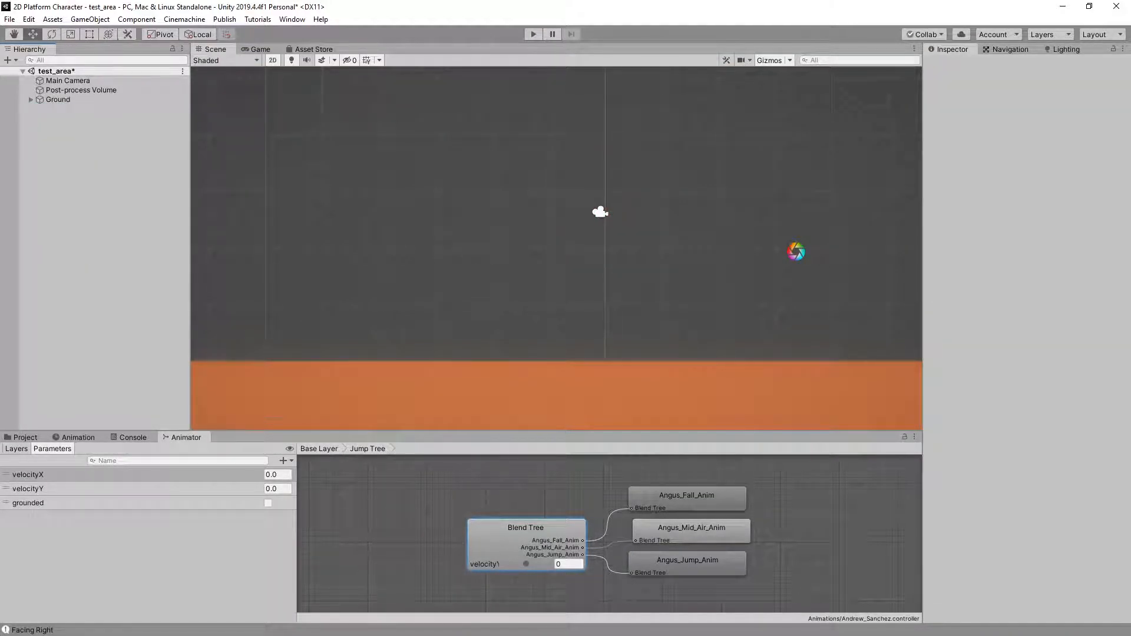
click(27, 437)
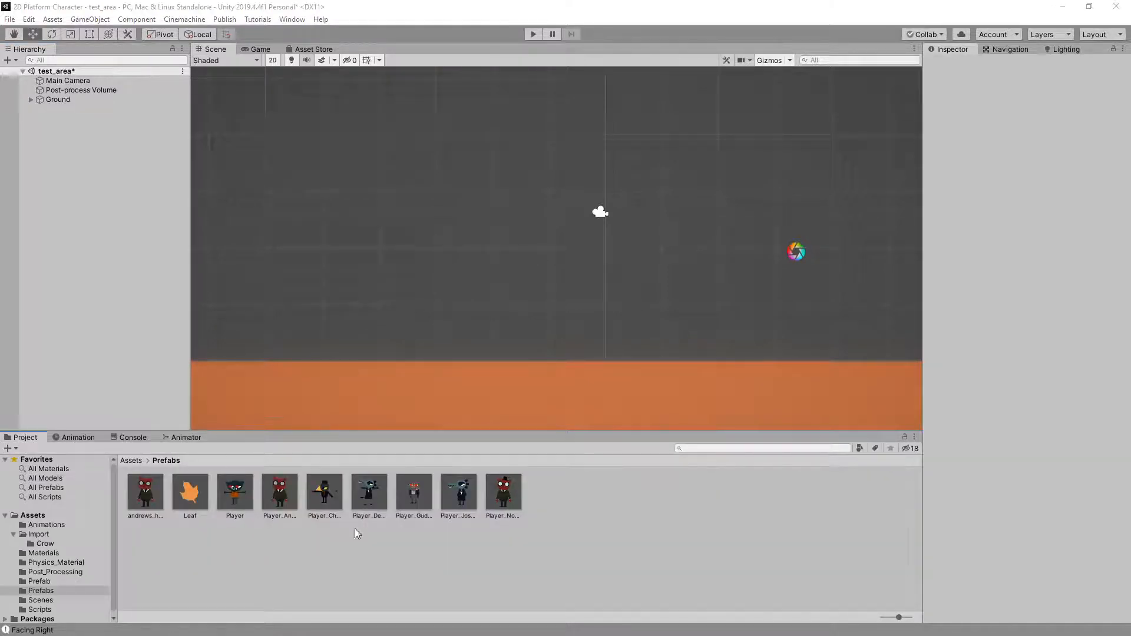
Import the next student's Hw07 2D Logic Animator package with its animations, controller and prefab, and place the new fox character prefab in test_area
drag(655, 534, 654, 532)
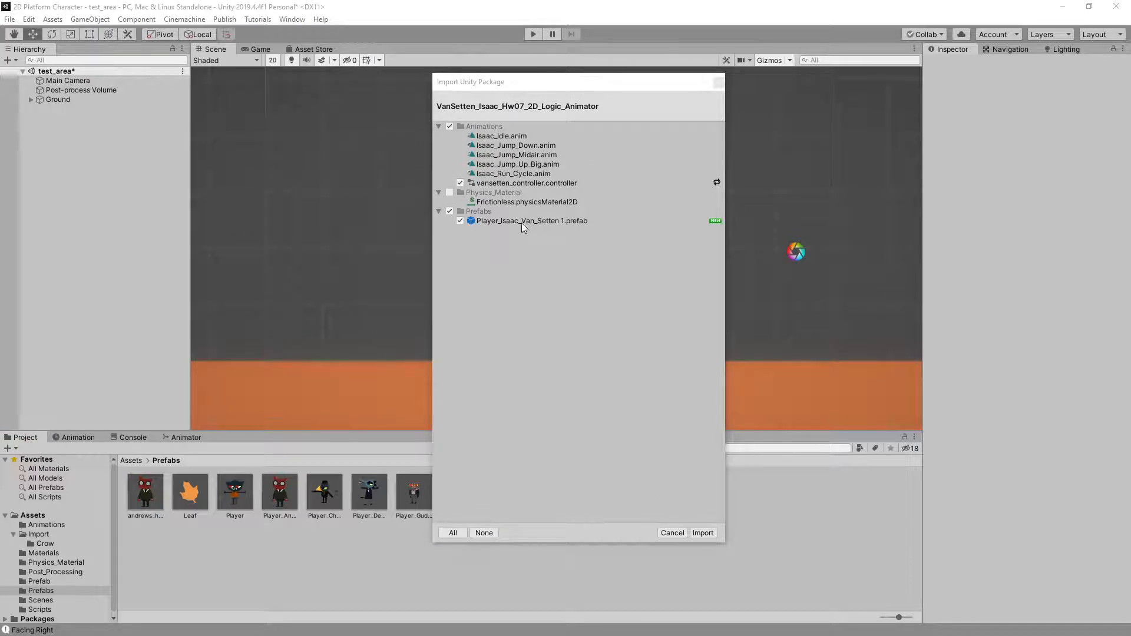
click(707, 533)
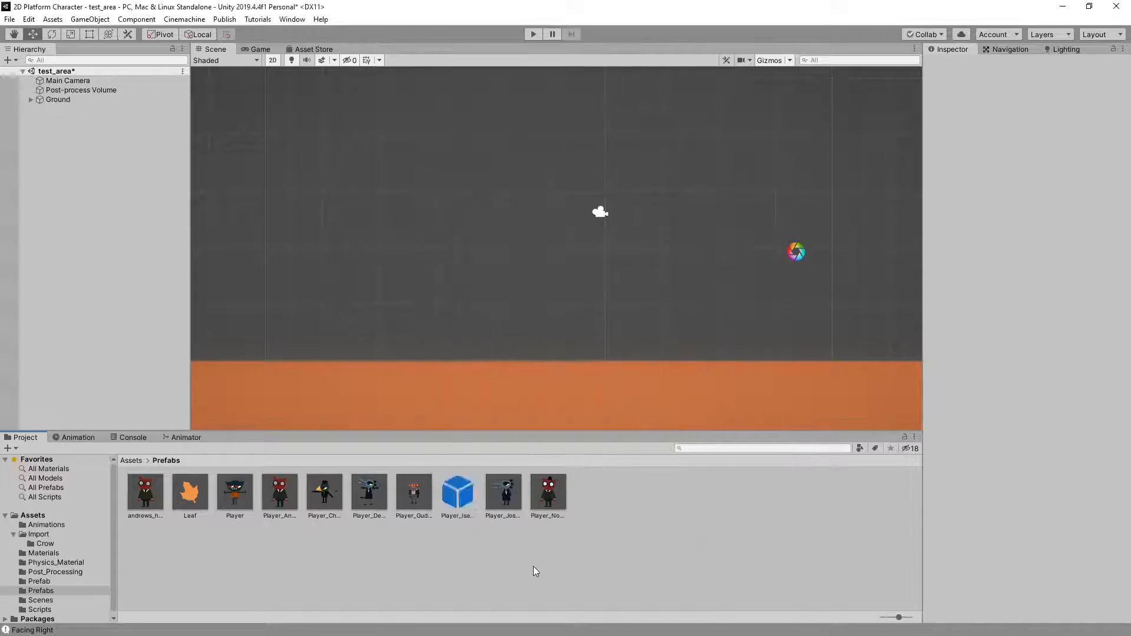
click(459, 505)
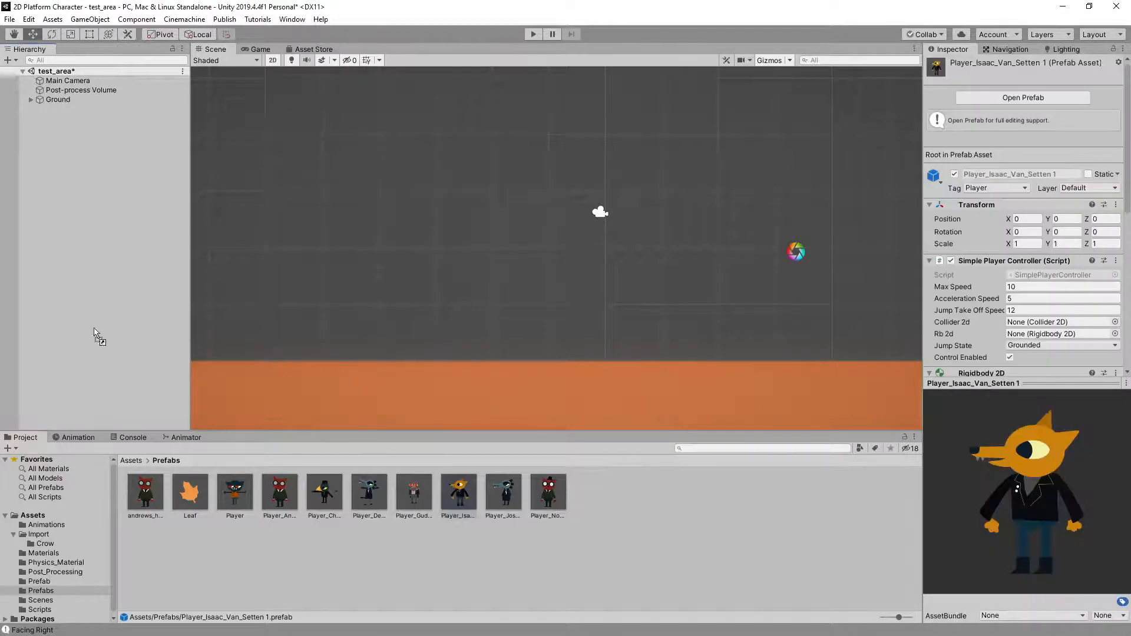
drag(93, 207, 93, 207)
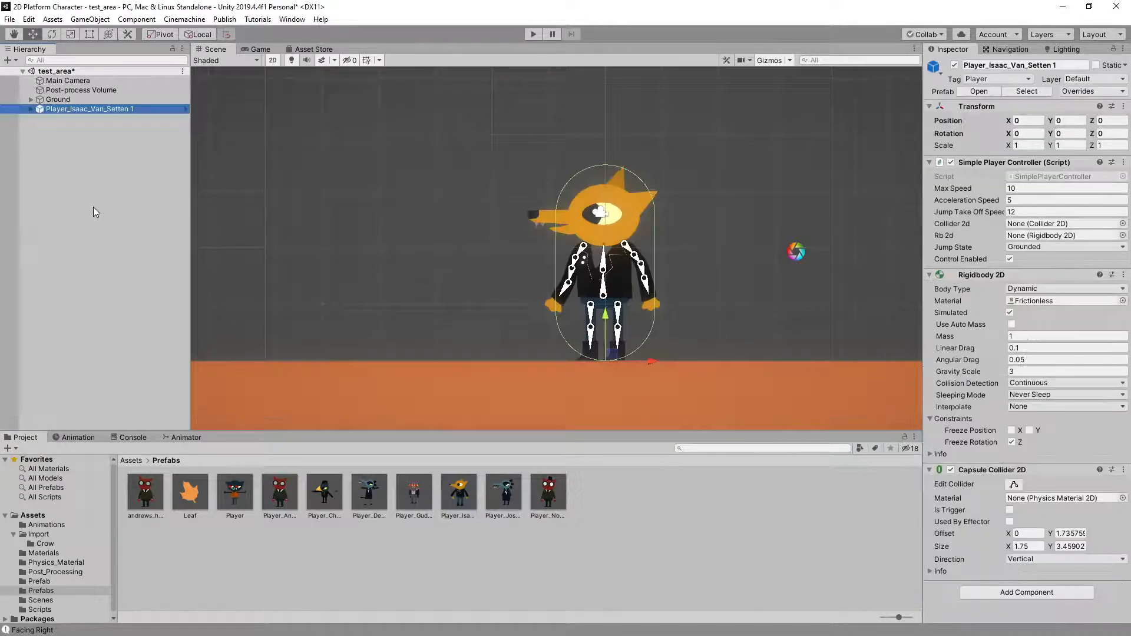
Run the scene and examine the fox character's idle and run animations while changing direction
click(533, 34)
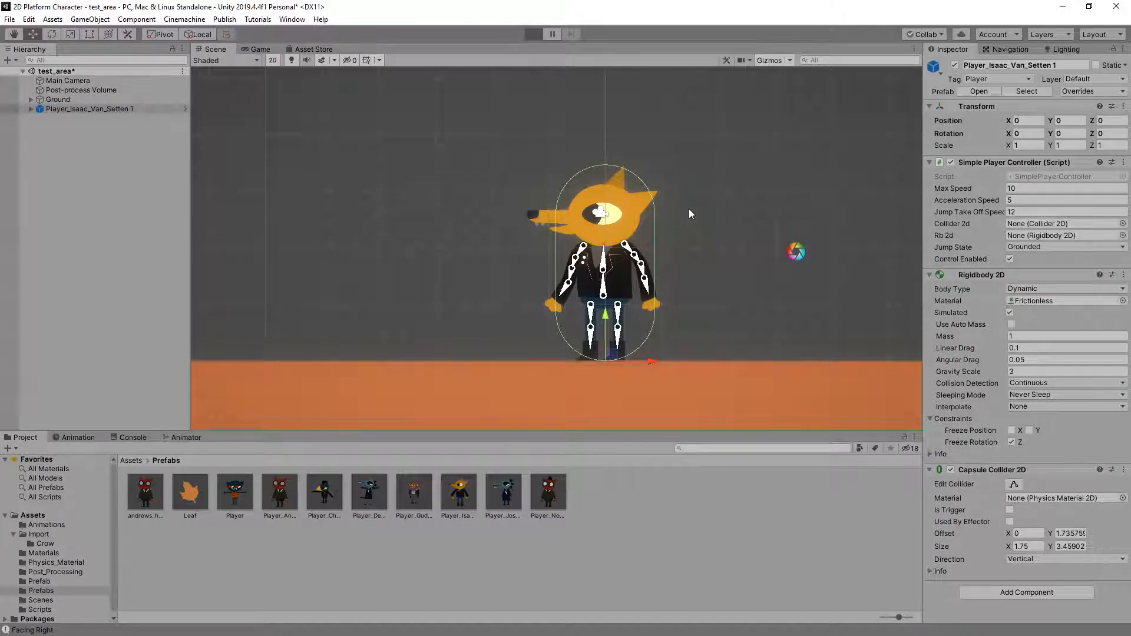
key(a)
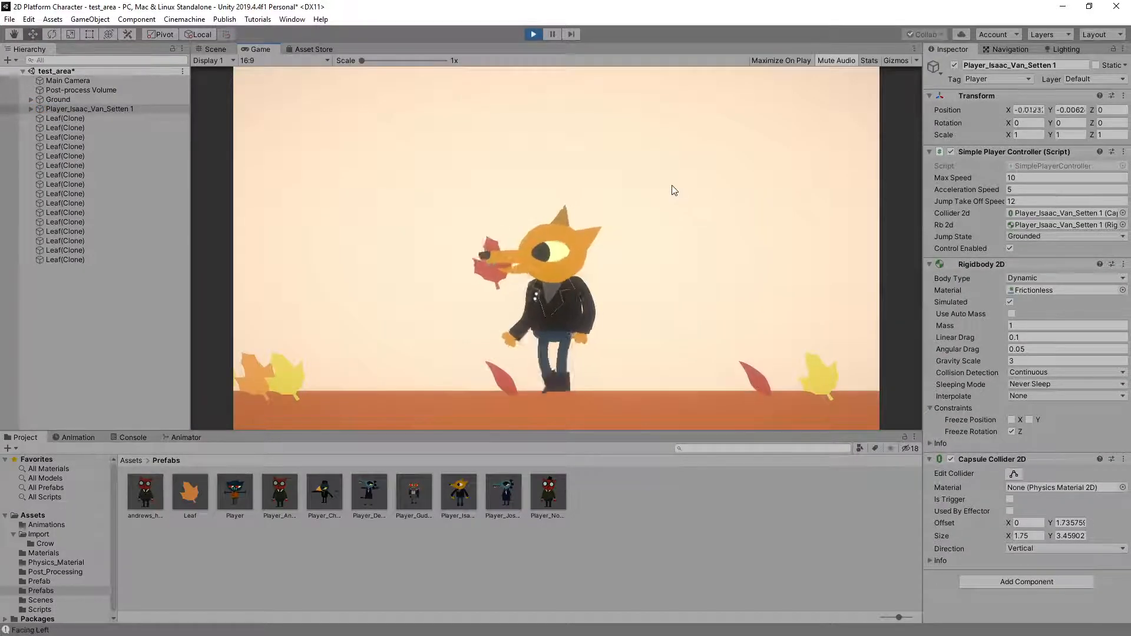
key(d)
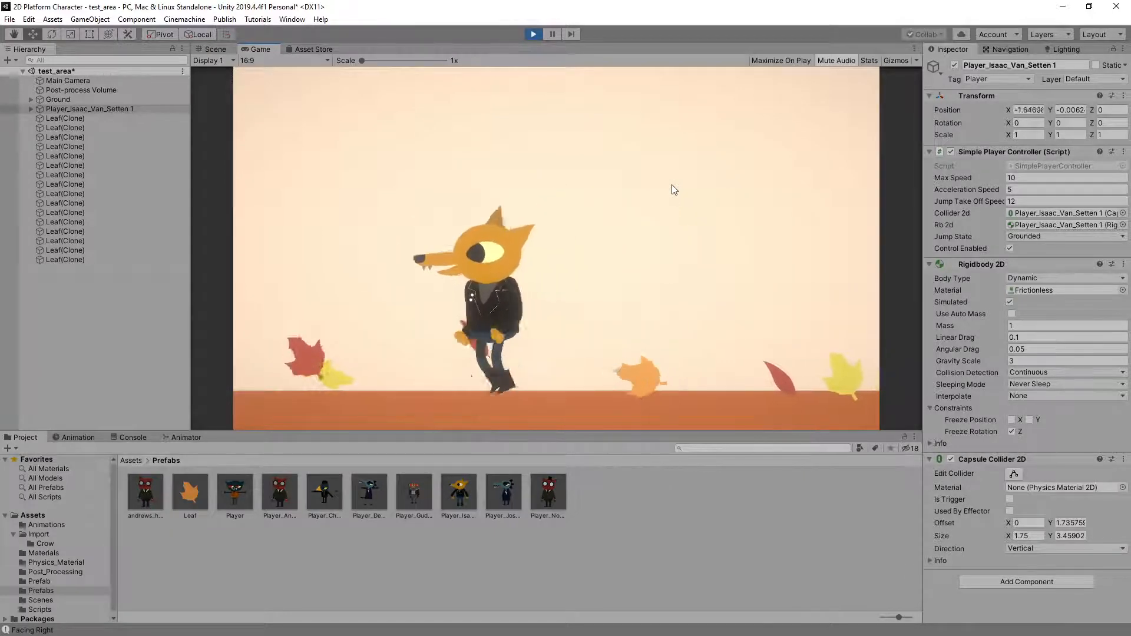
key(a)
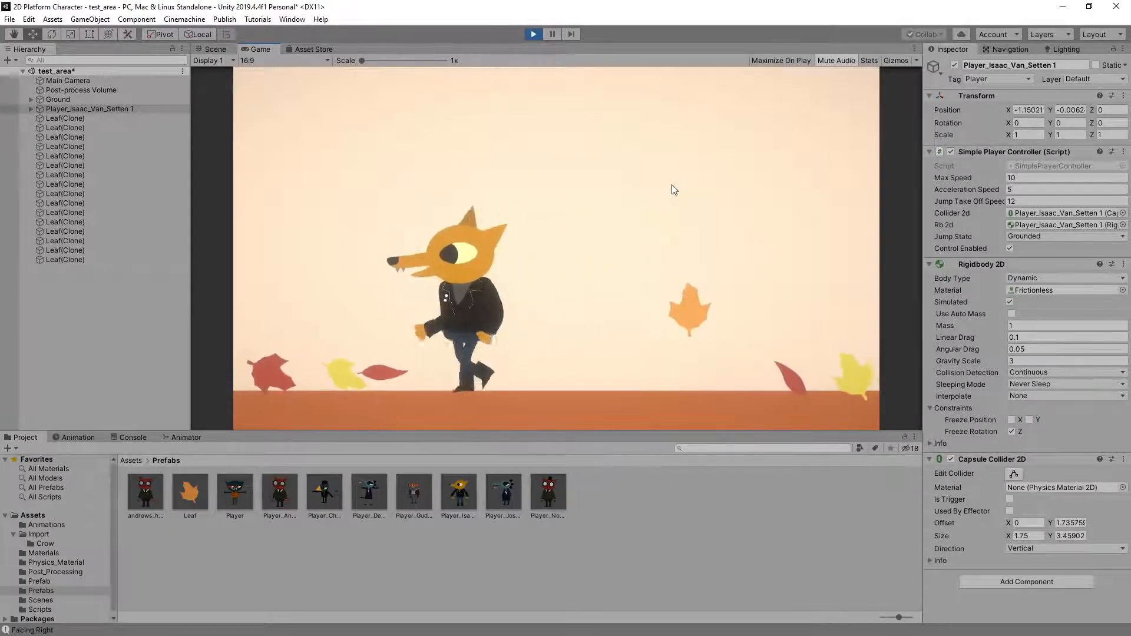
key(d)
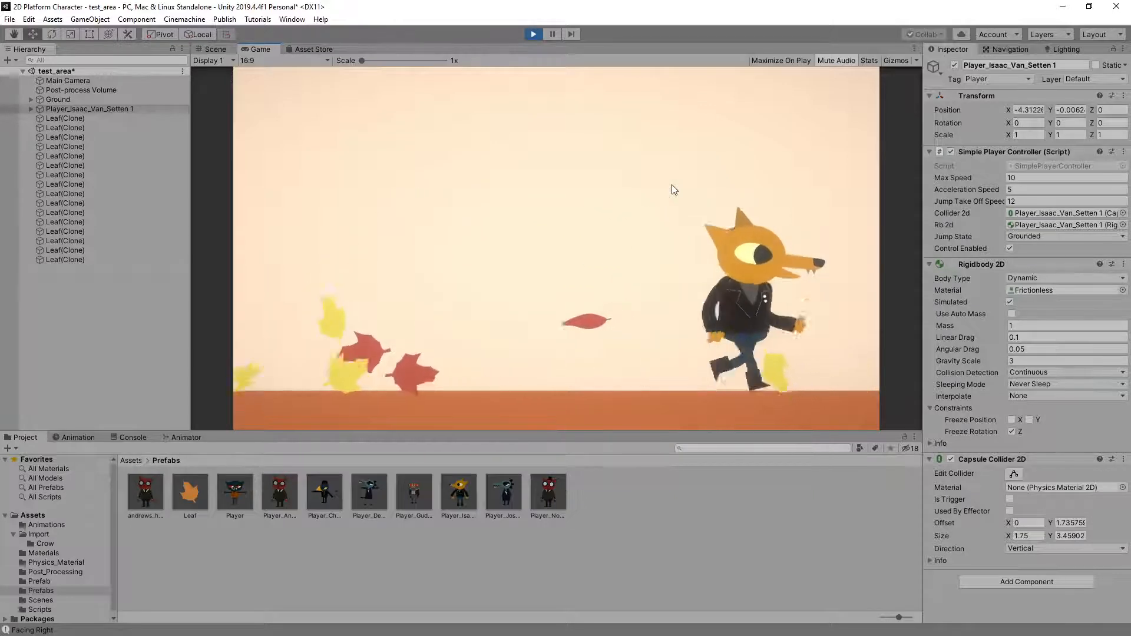
key(a)
Examine the fox character's jump up, mid-air and landing poses during repeated running jumps in both directions
key(space)
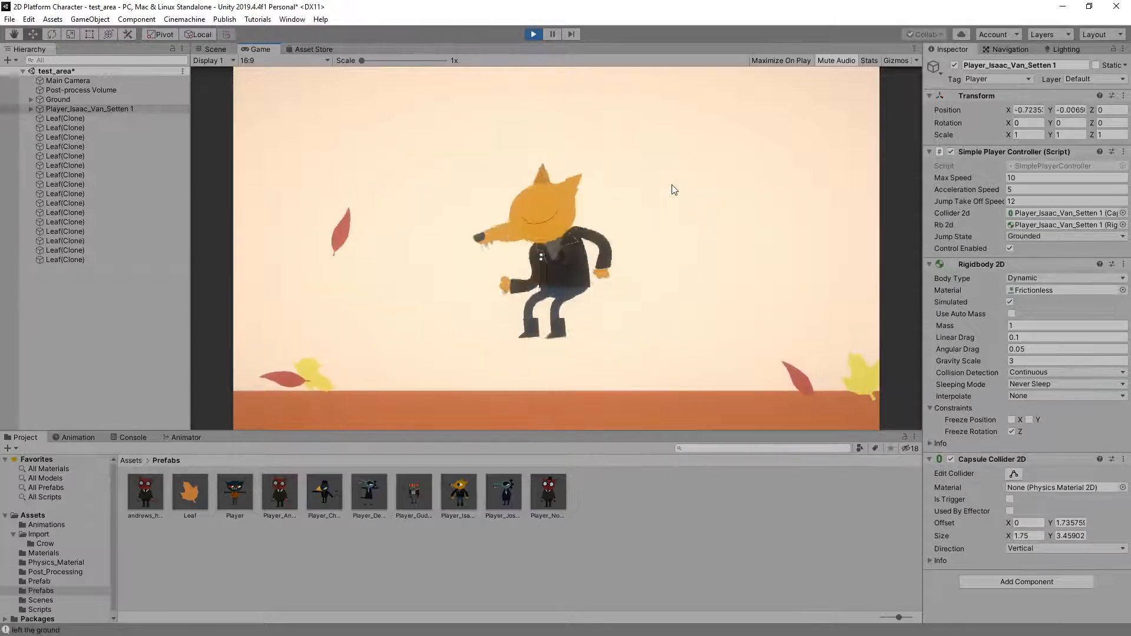
key(space)
key(space)
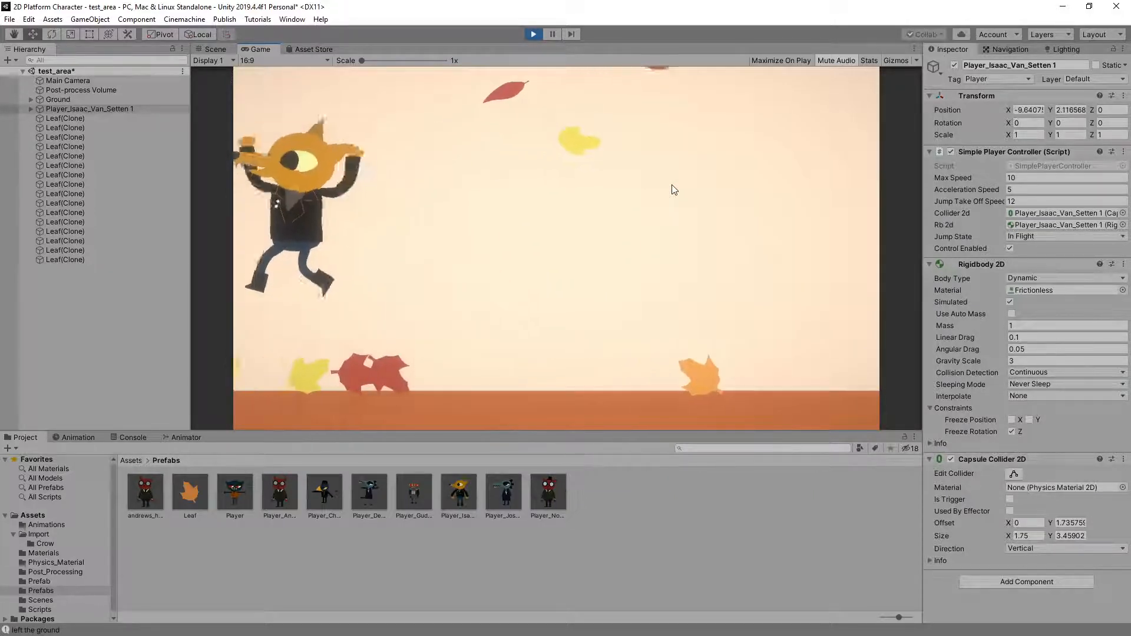
key(d)
key(space)
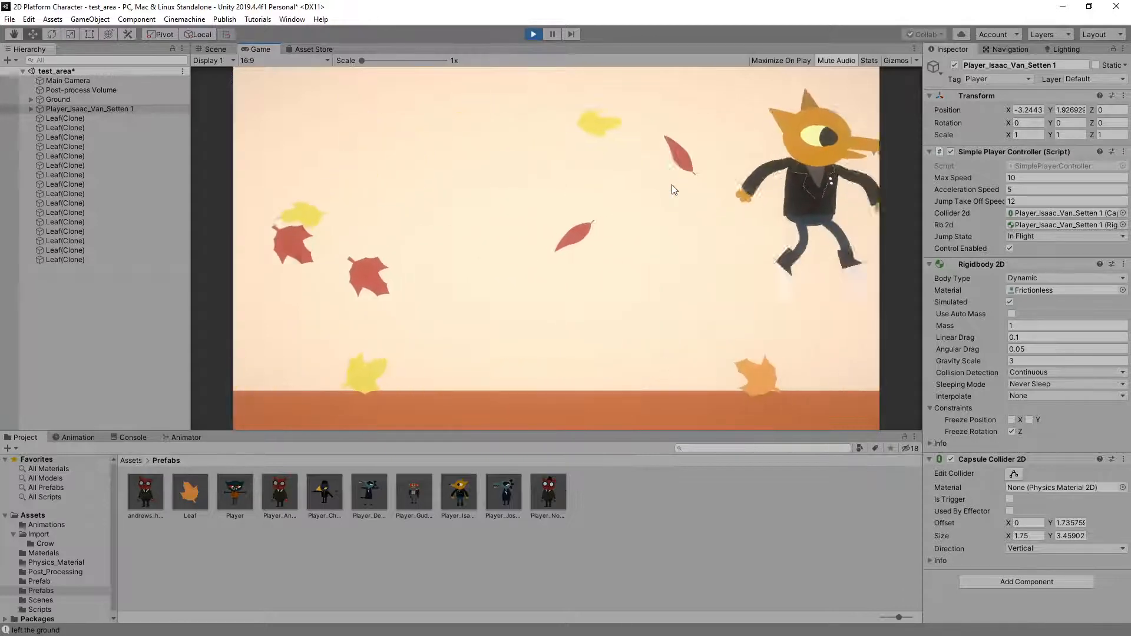
key(a)
key(space)
key(space)
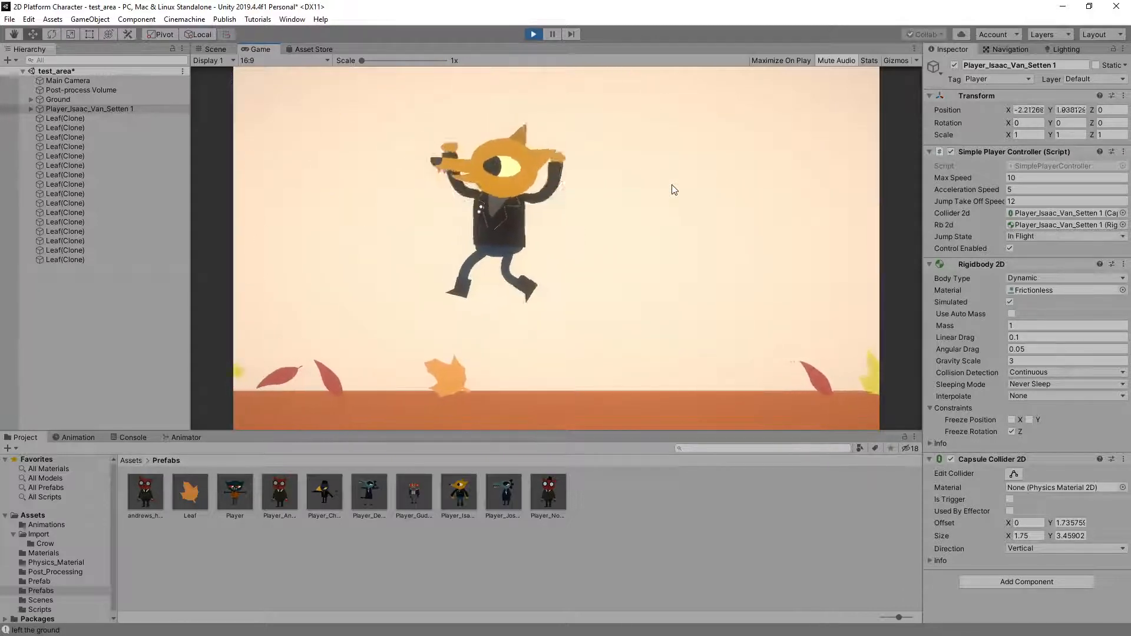
key(d)
key(space)
key(a)
key(space)
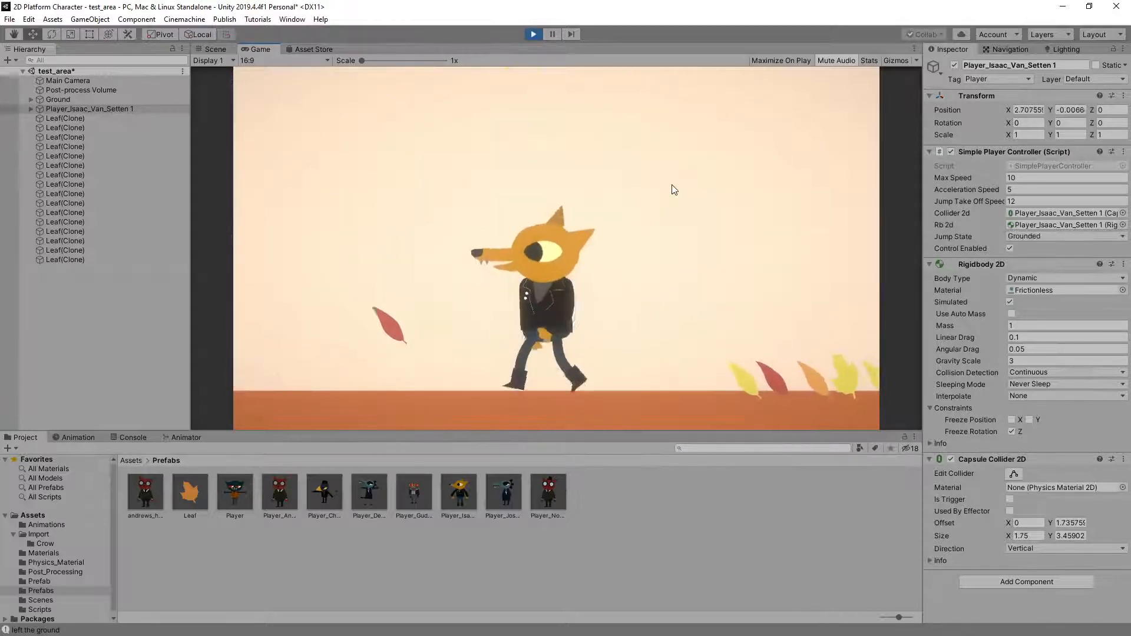
key(space)
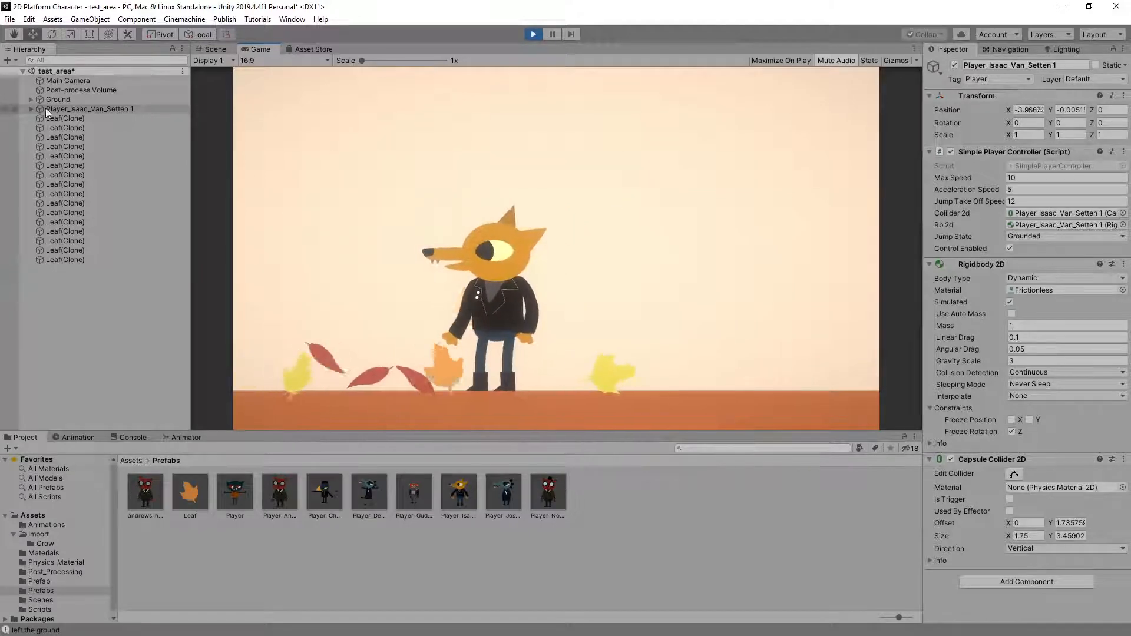
Show Player_Anim's state graph in the Animator and examine how Motion Tree and Jump Tree switch during jumps in both directions
click(32, 108)
click(68, 118)
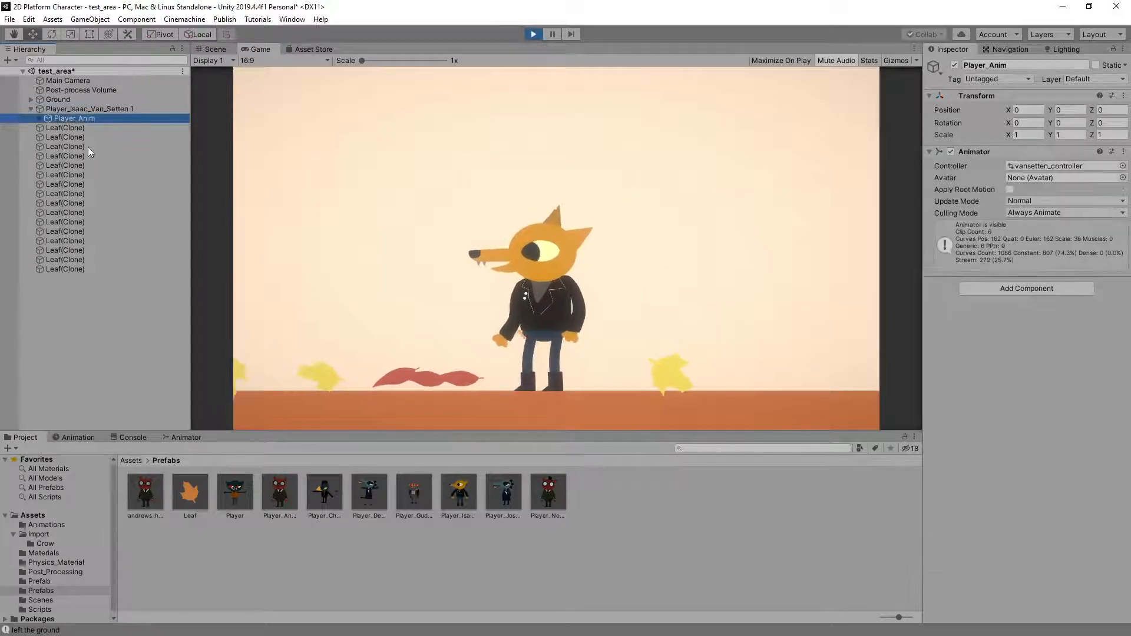
click(181, 438)
middle_drag(692, 504, 614, 490)
click(652, 170)
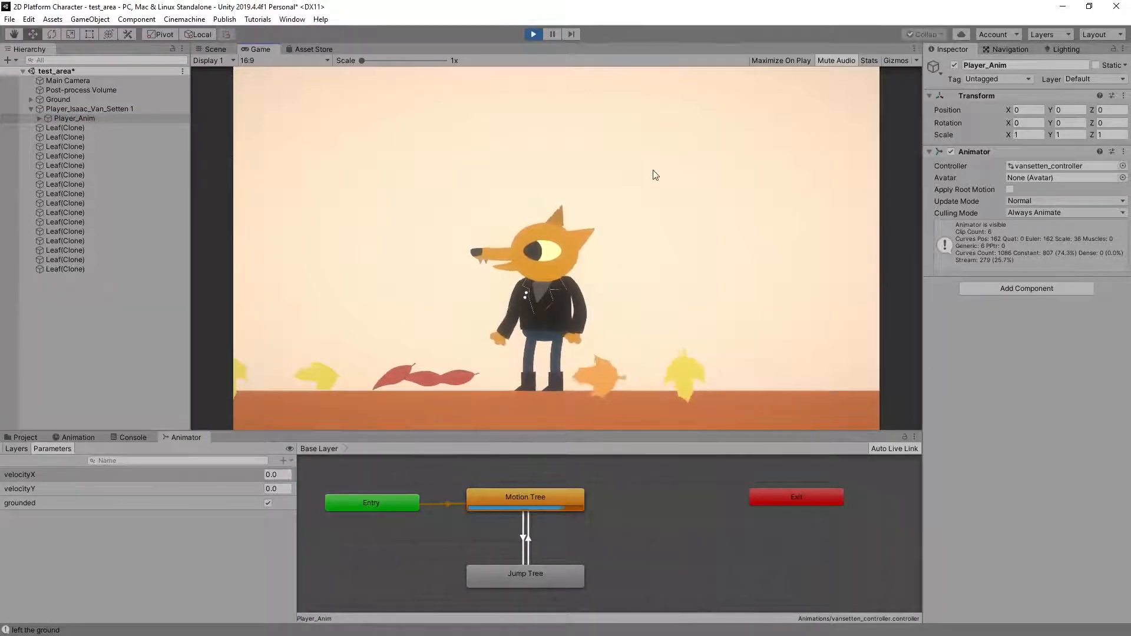
key(space)
key(a)
key(space)
key(d)
key(space)
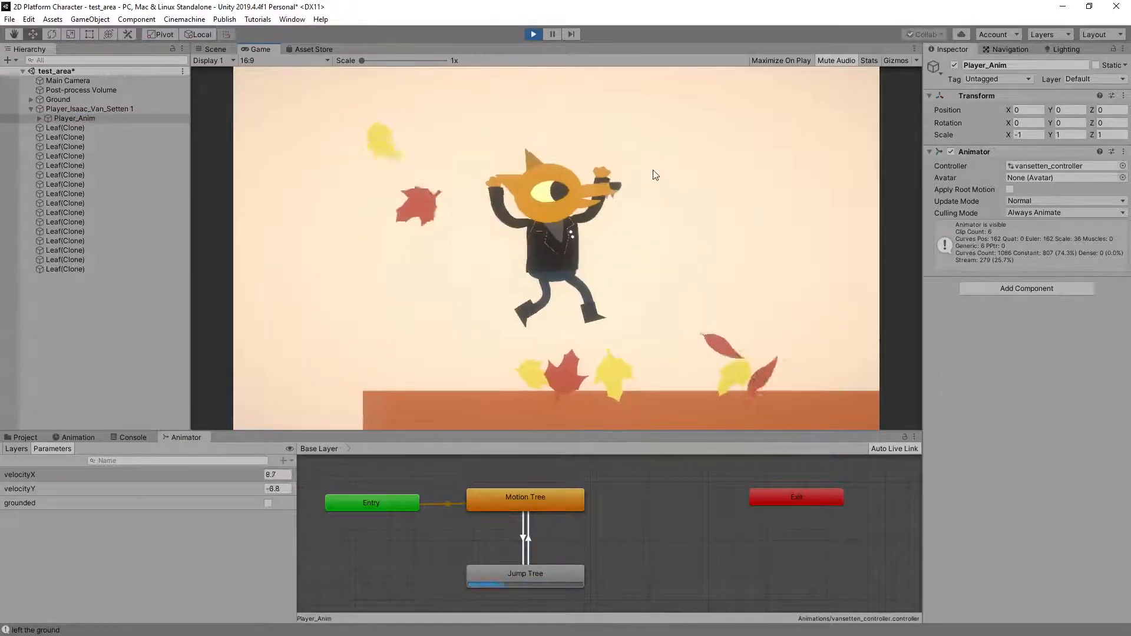
key(space)
key(a)
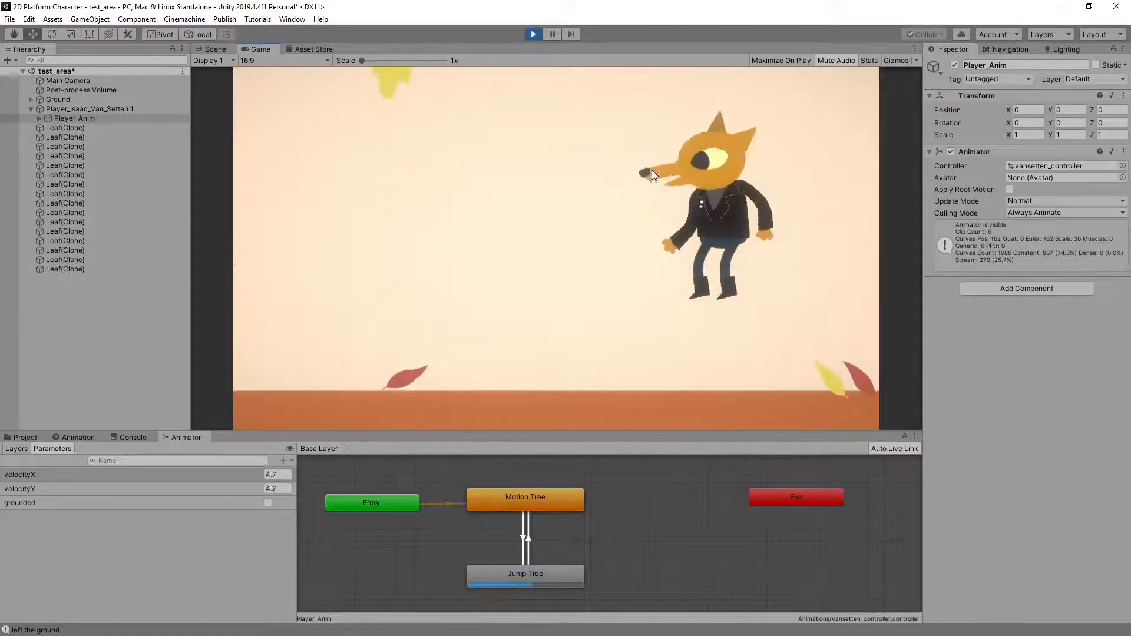
key(space)
key(d)
key(space)
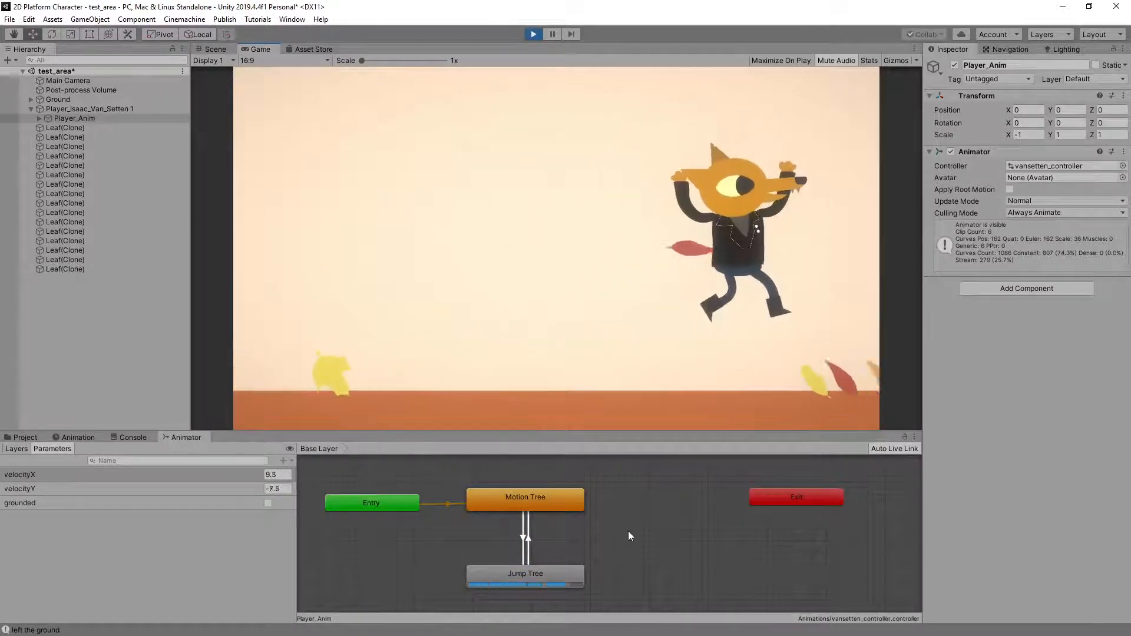
key(space)
key(a)
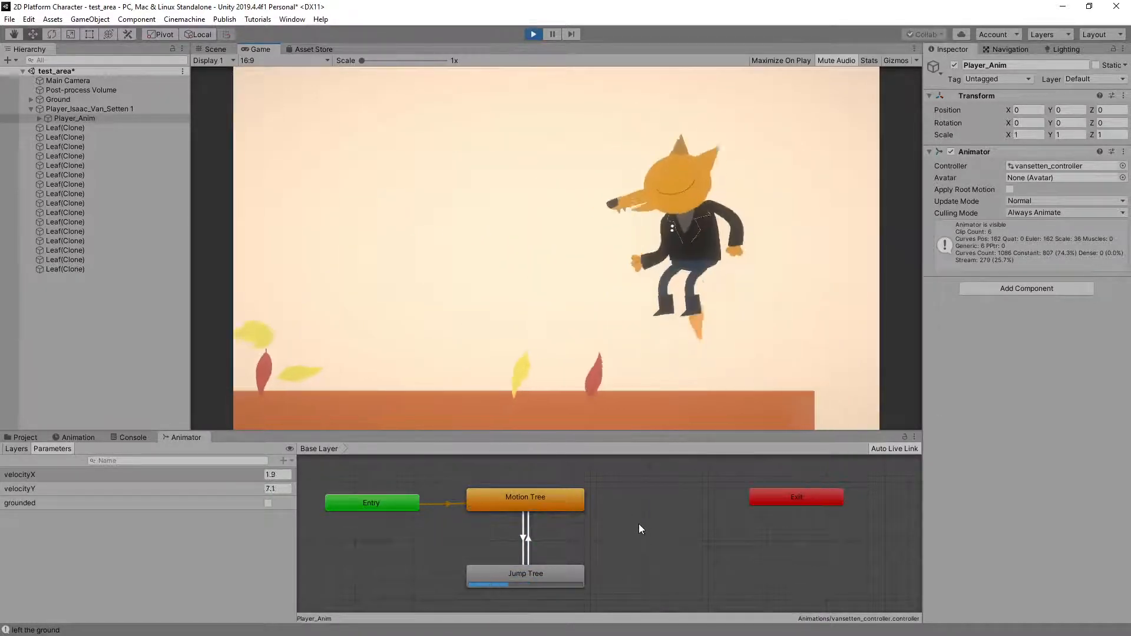
key(space)
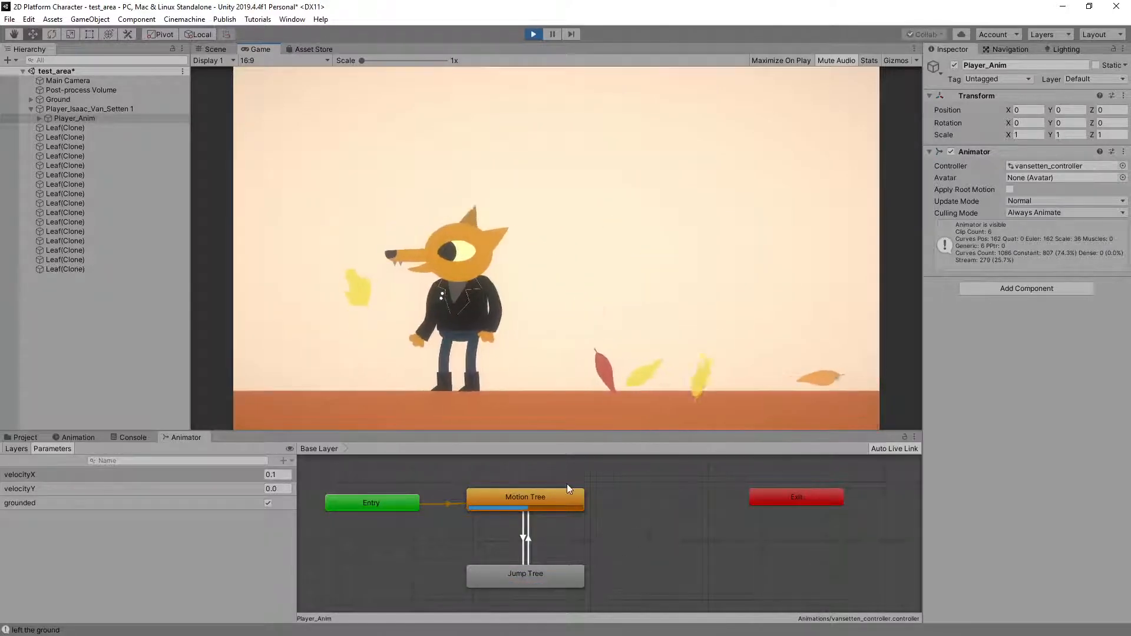
key(d)
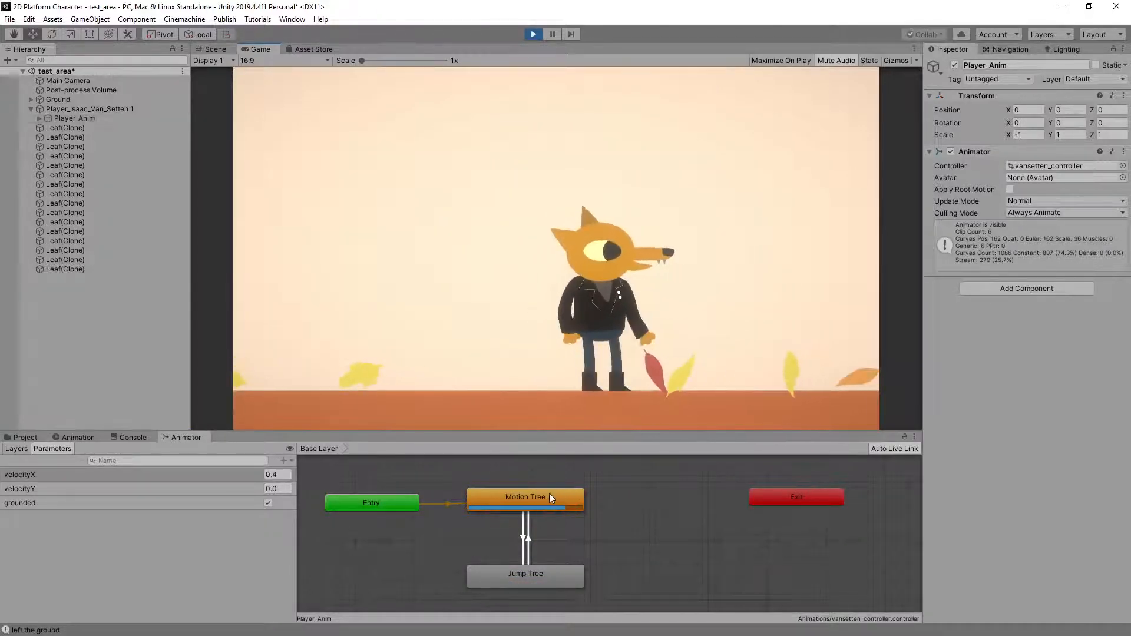
Open Motion Tree's velocityX blend tree and examine its thresholds and playback speeds while running and jumping in both directions
double_click(549, 493)
click(488, 530)
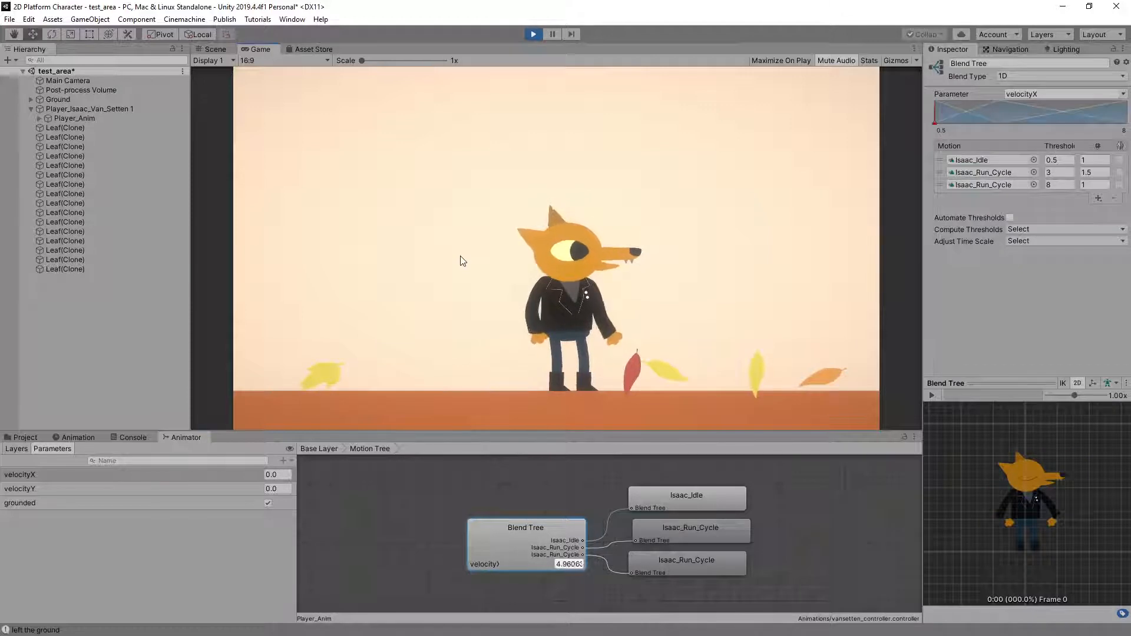
key(space)
key(d)
key(a)
key(space)
key(space)
key(space)
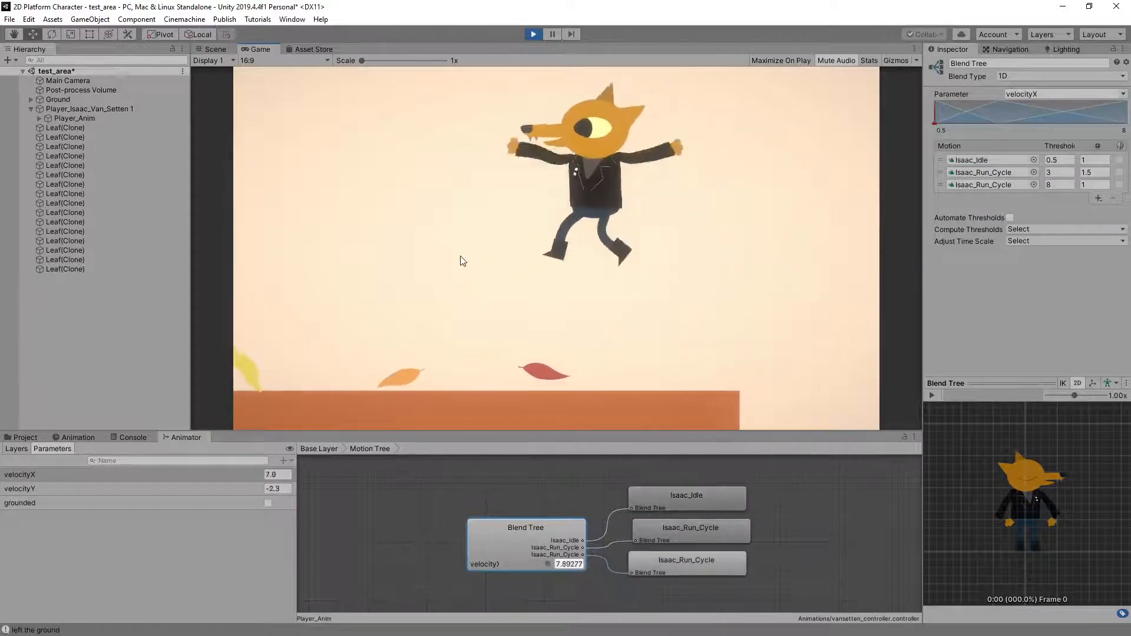
key(d)
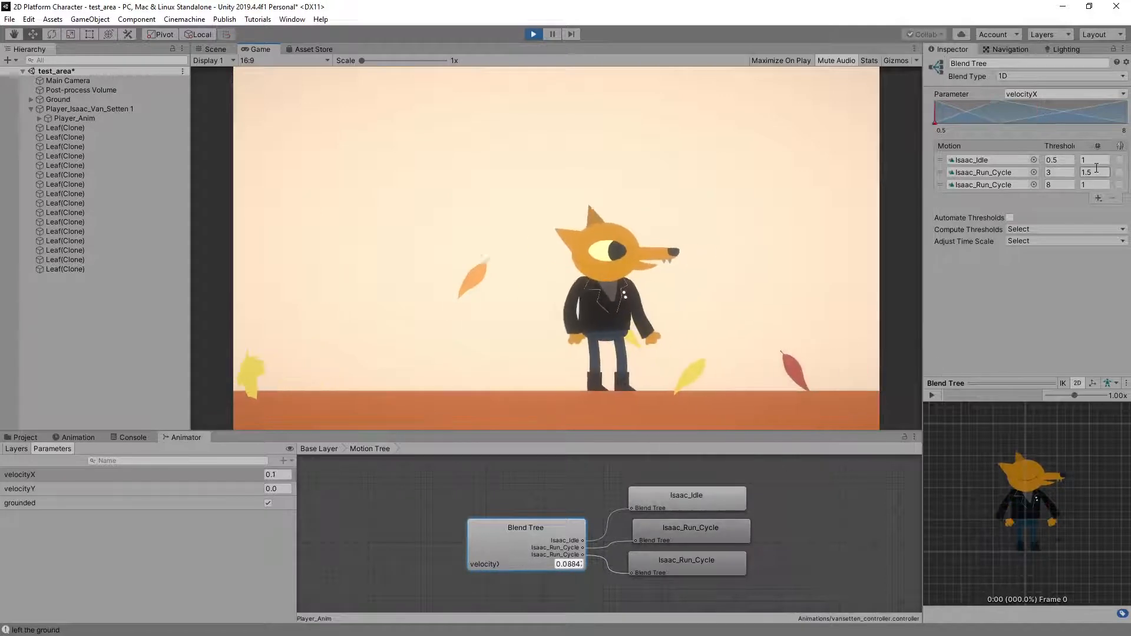
key(a)
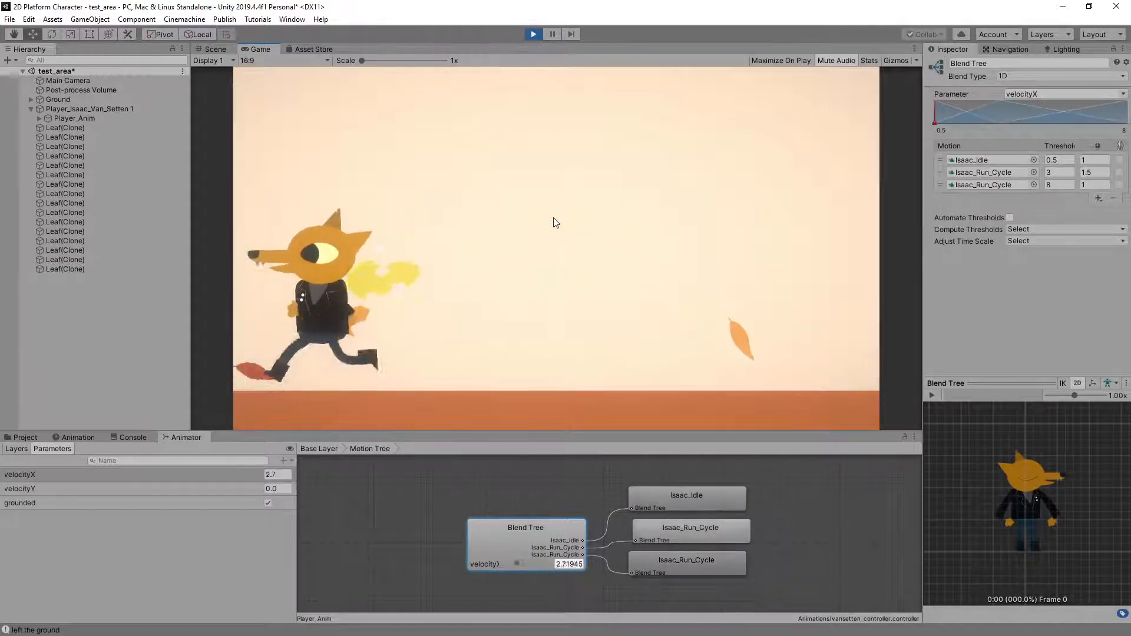
key(d)
key(a)
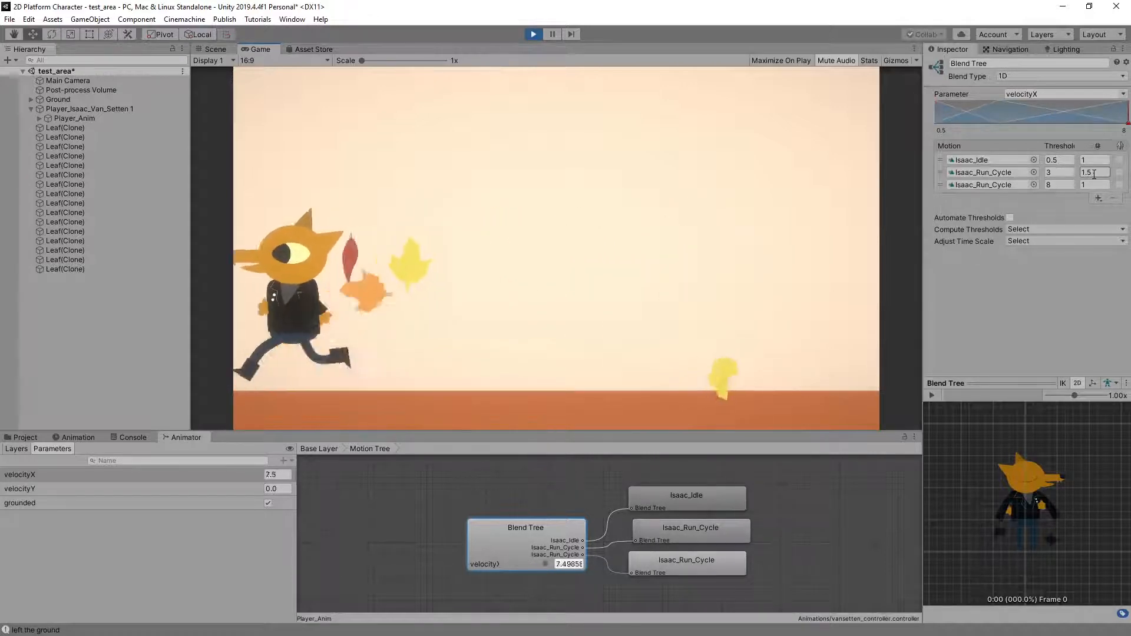
key(d)
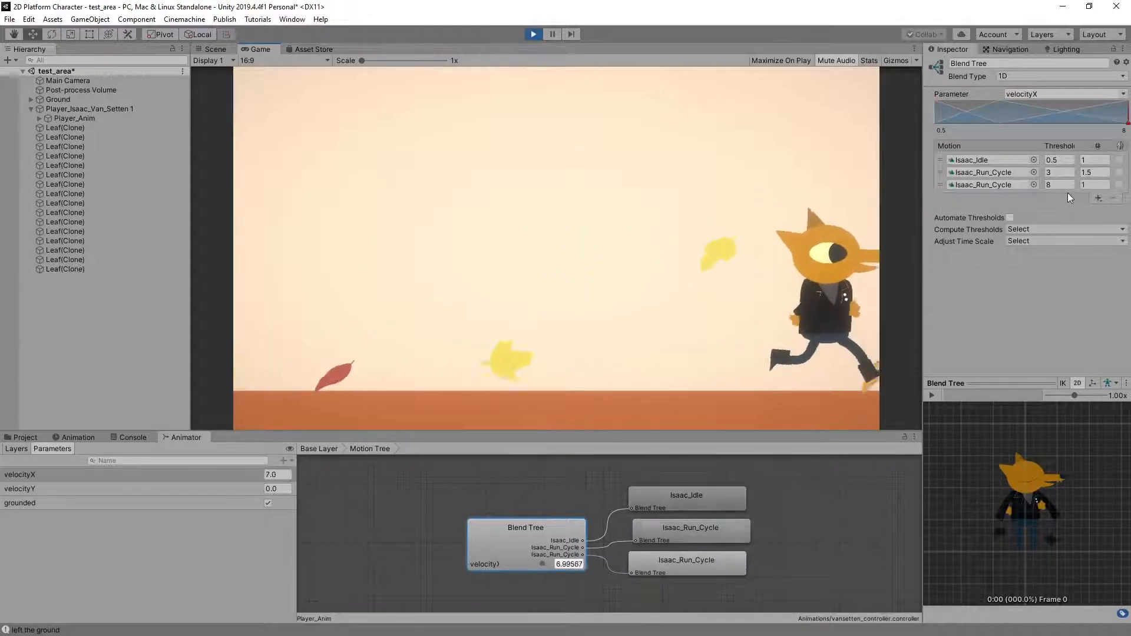
key(a)
key(d)
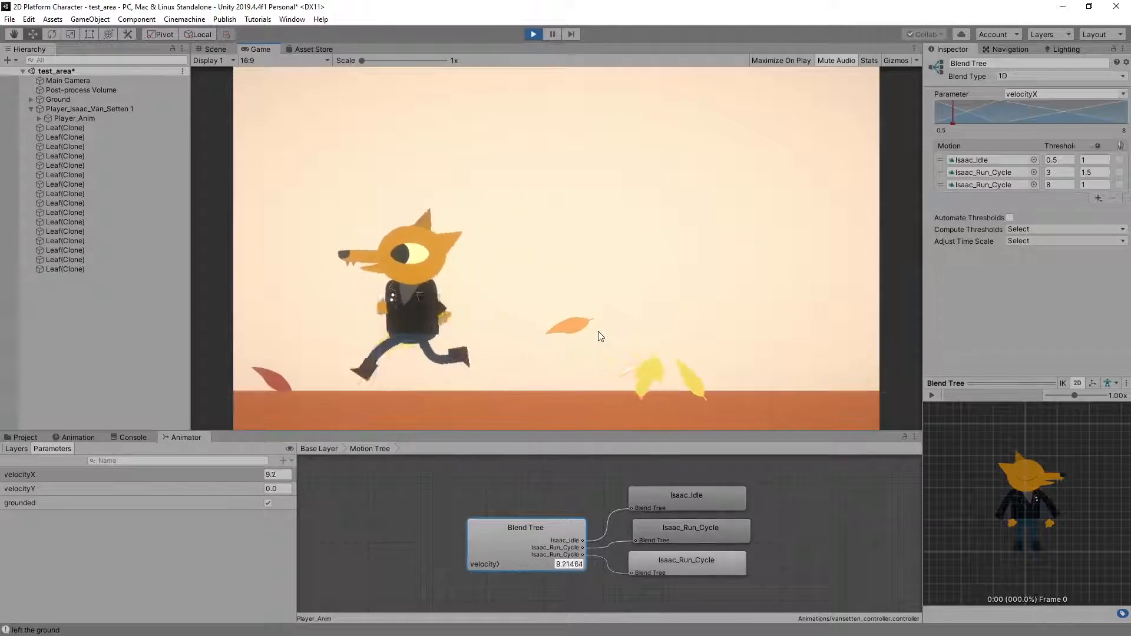
Try run cycle playback speeds of 3 at threshold 3 and 2 at threshold 8, testing the run in both directions
click(1082, 185)
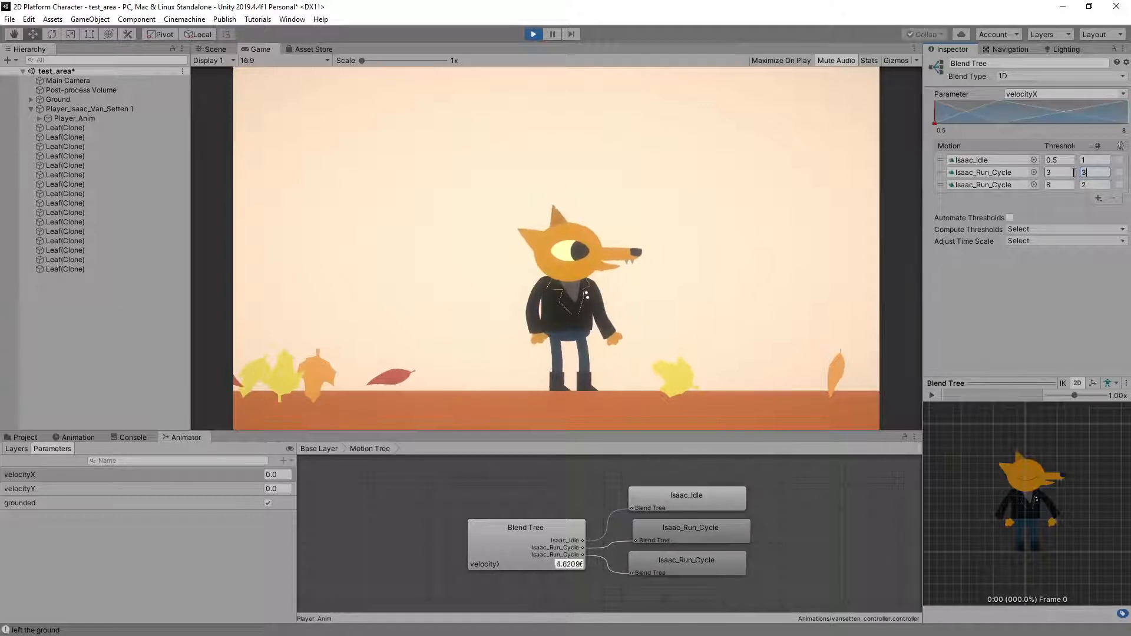
key(d)
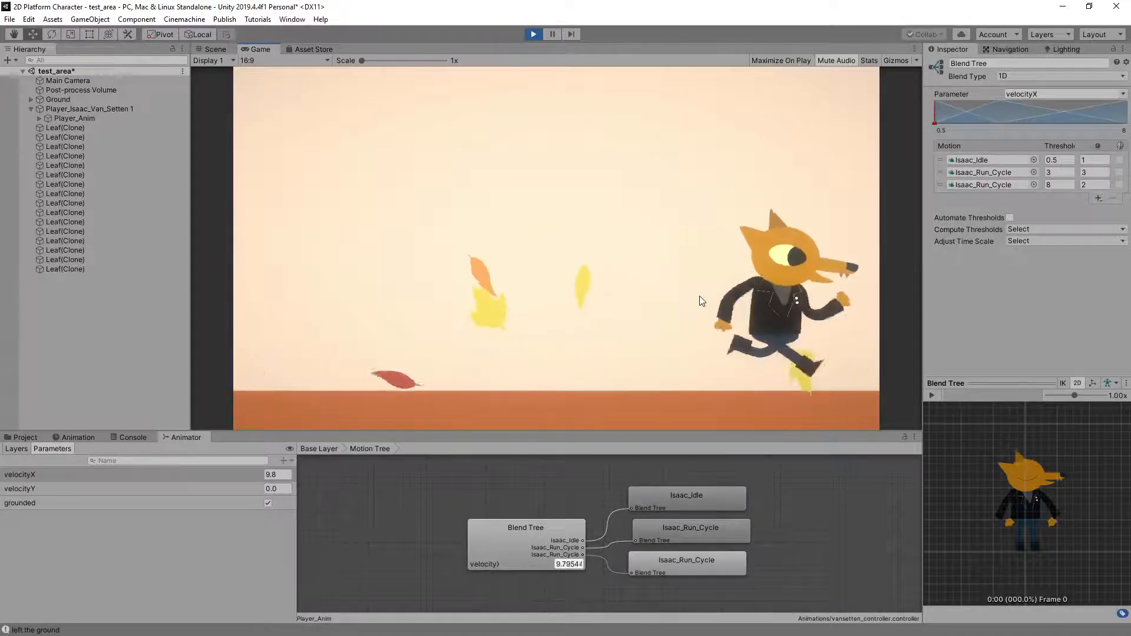
key(a)
Set the run cycle playback speeds to 1.5 at threshold 8 and 2 at threshold 3, and test the run in both directions
click(1081, 185)
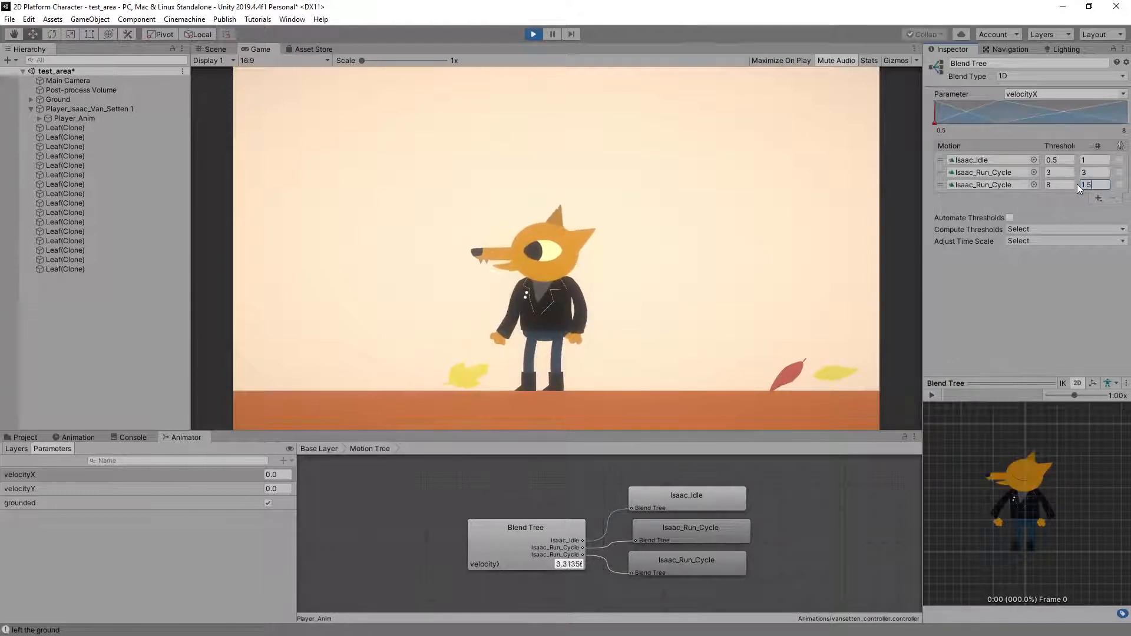
text(1.5)
click(1089, 172)
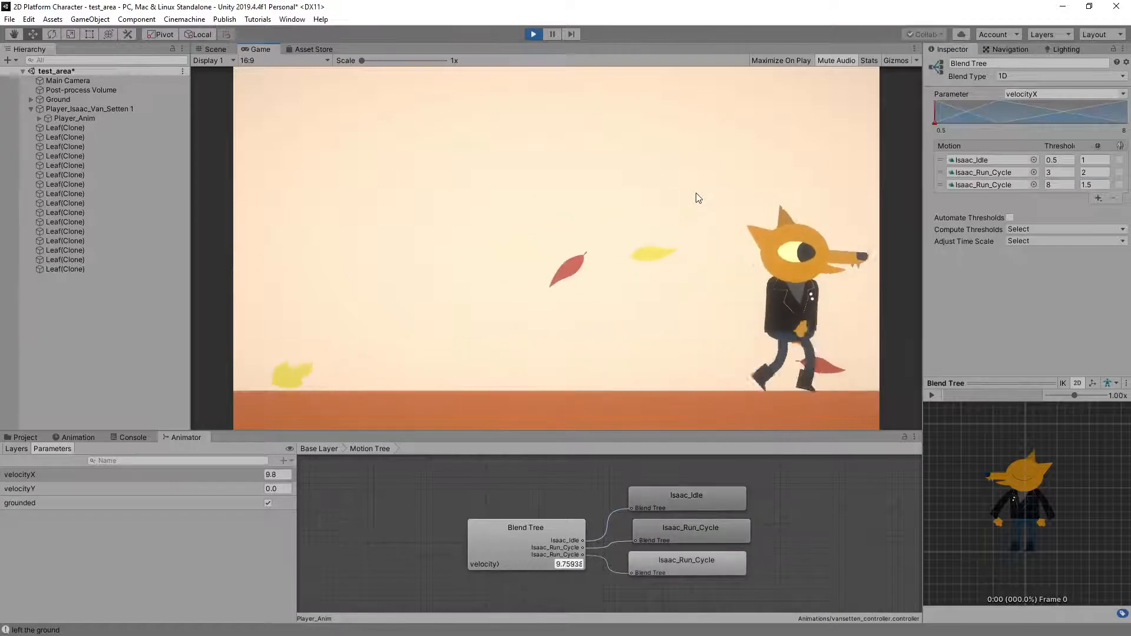
key(a)
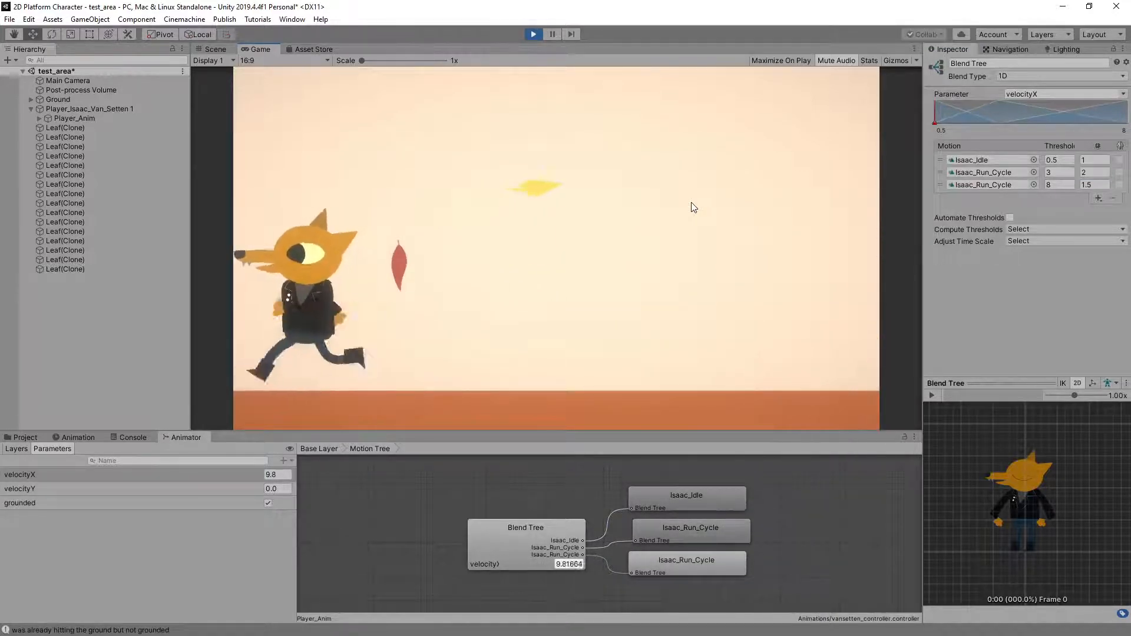
Test the run in both directions with a jump in between
key(Right)
key(space)
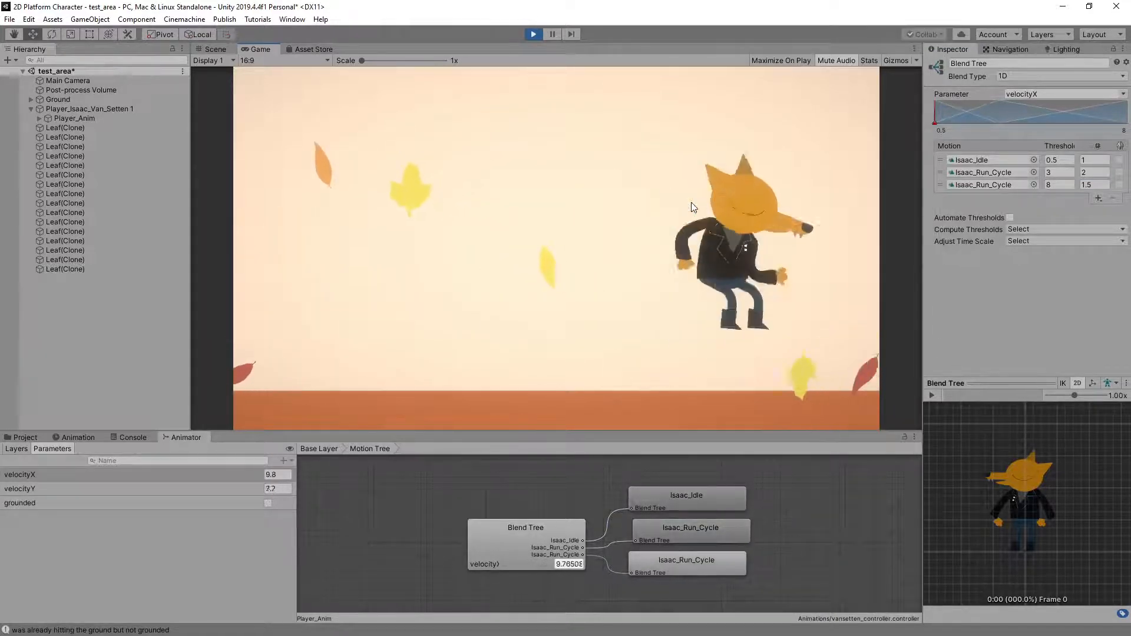
key(Left)
Open Jump Tree's velocityY blend tree and examine its motions and thresholds while jumping in both directions
double_click(390, 509)
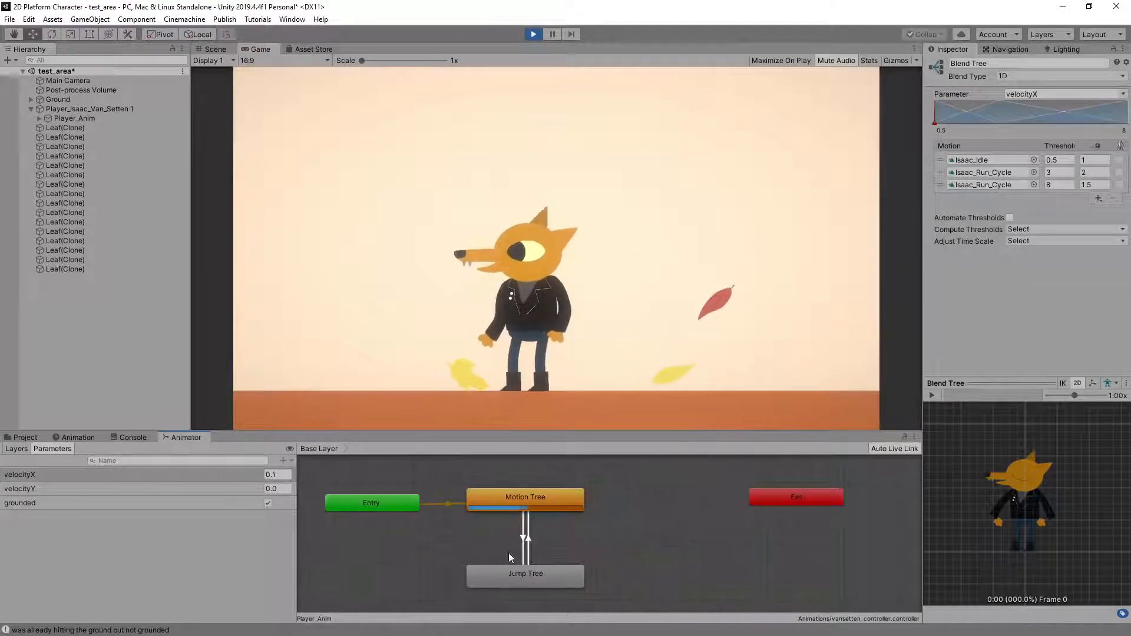
double_click(488, 572)
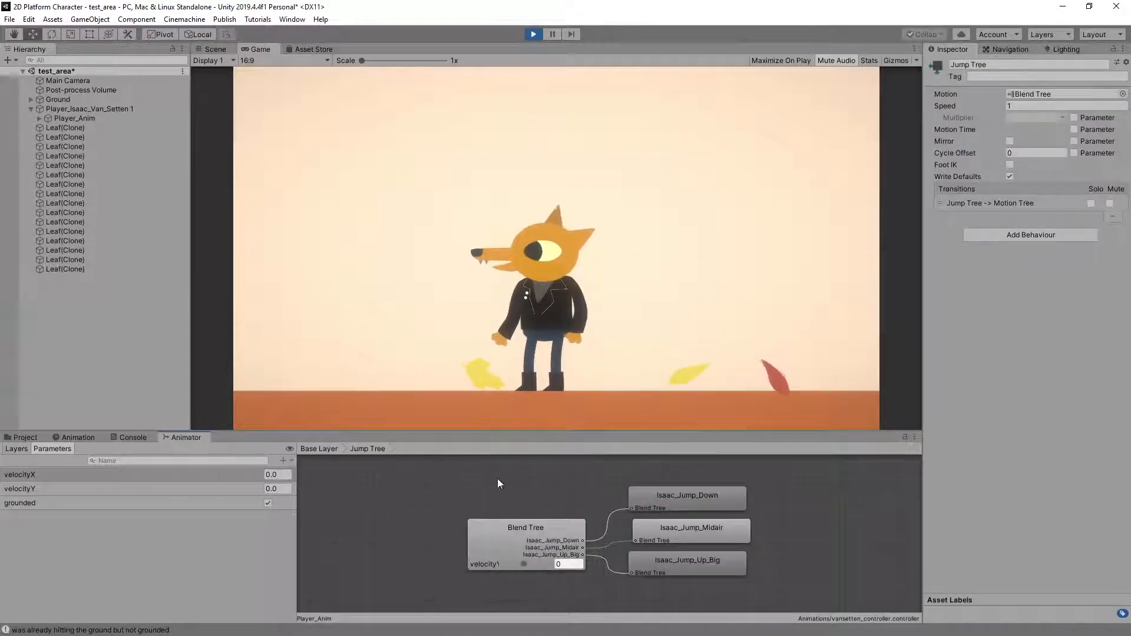
click(496, 528)
click(639, 197)
key(Left)
key(space)
key(Right)
key(space)
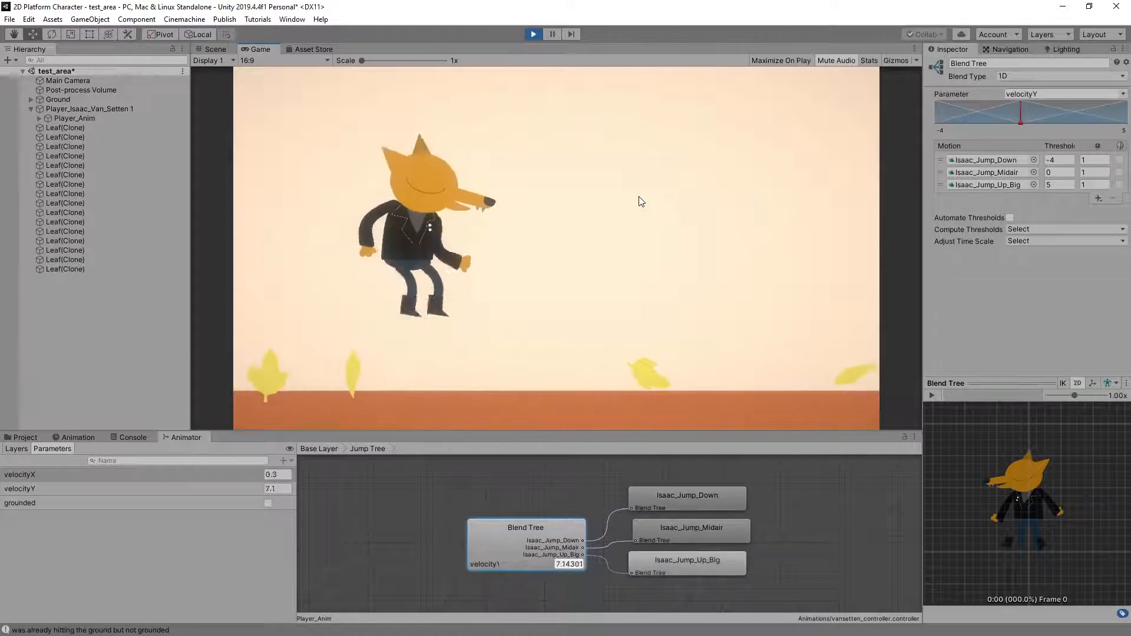
key(space)
key(Left)
key(space)
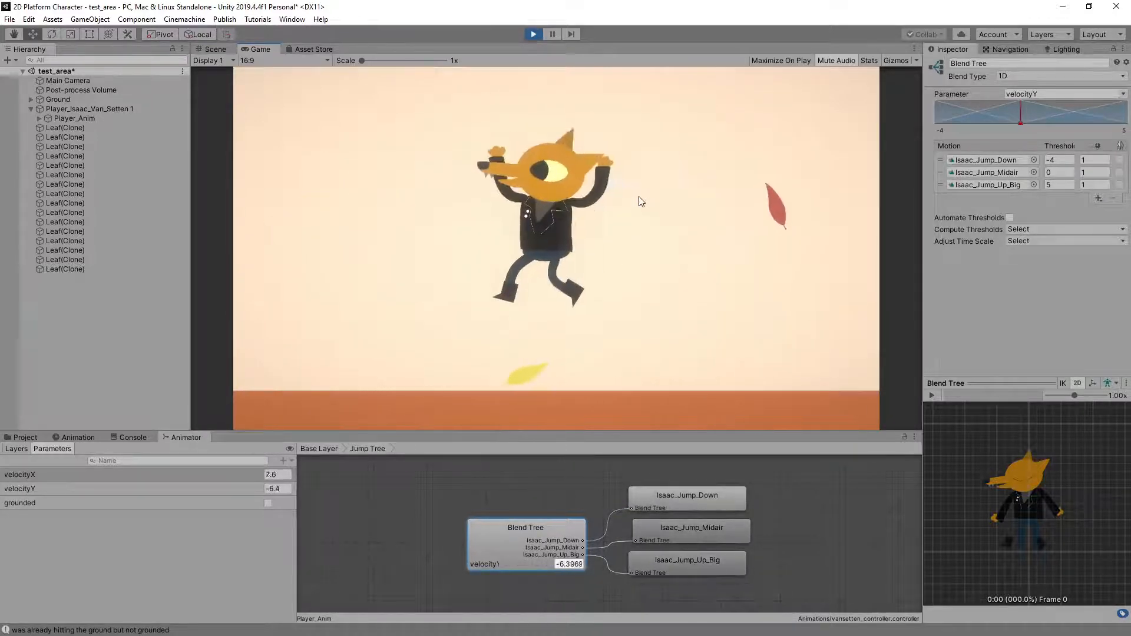
Examine how the velocityY blend changes the pose during repeated jumps in place and after turning, and exit Play mode
key(space)
key(space)
key(space)
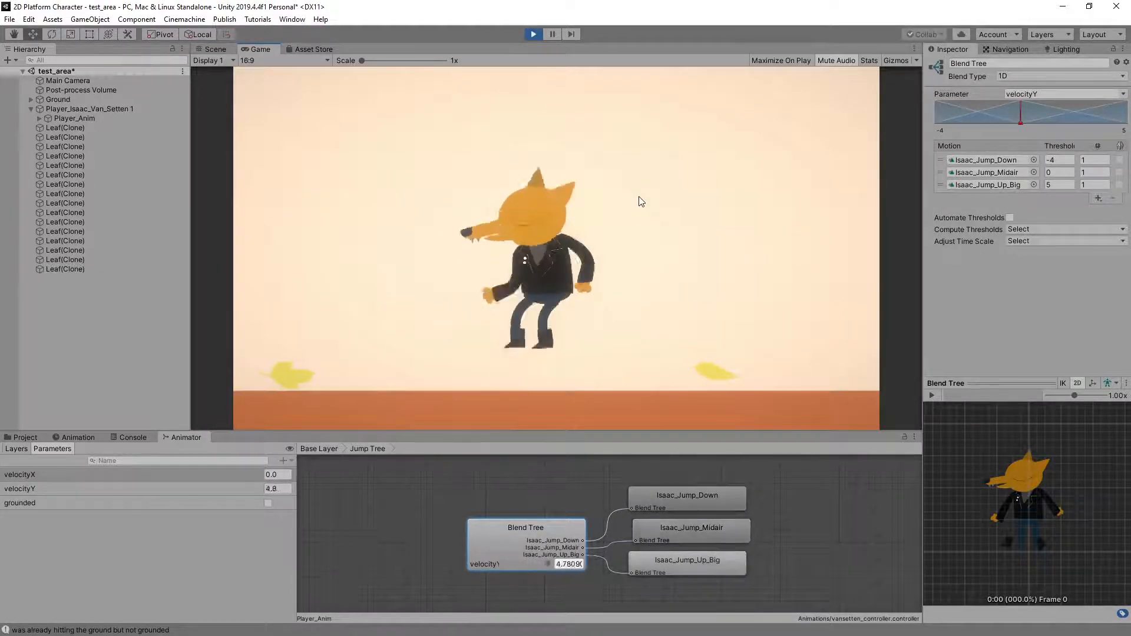
key(space)
key(space)
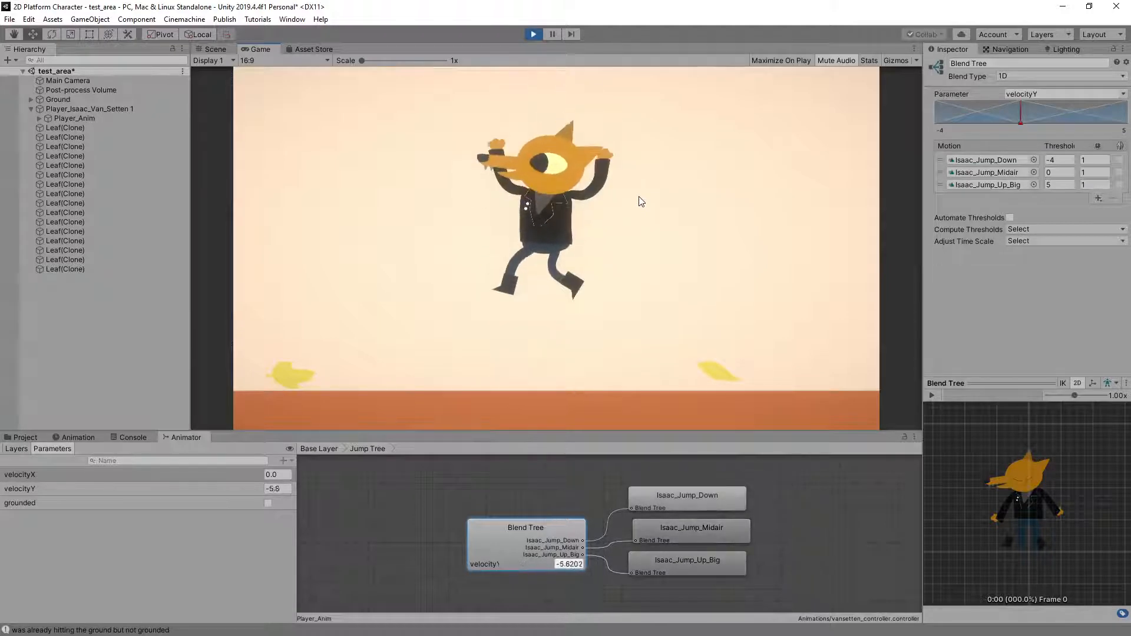
key(space)
key(Left)
key(Right)
key(space)
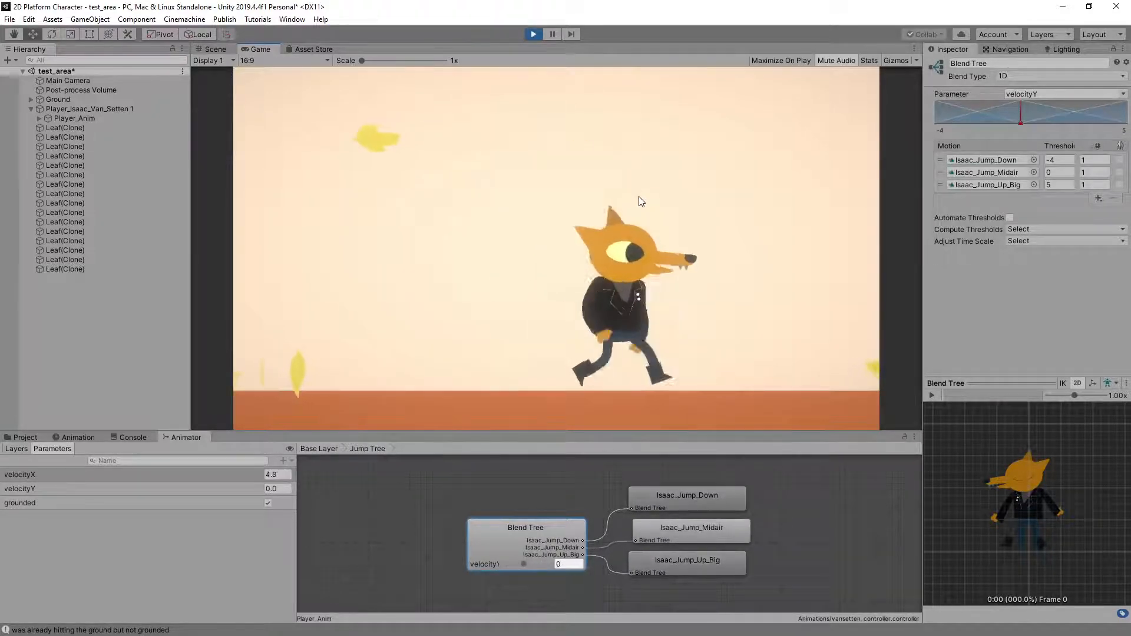
key(space)
key(space)
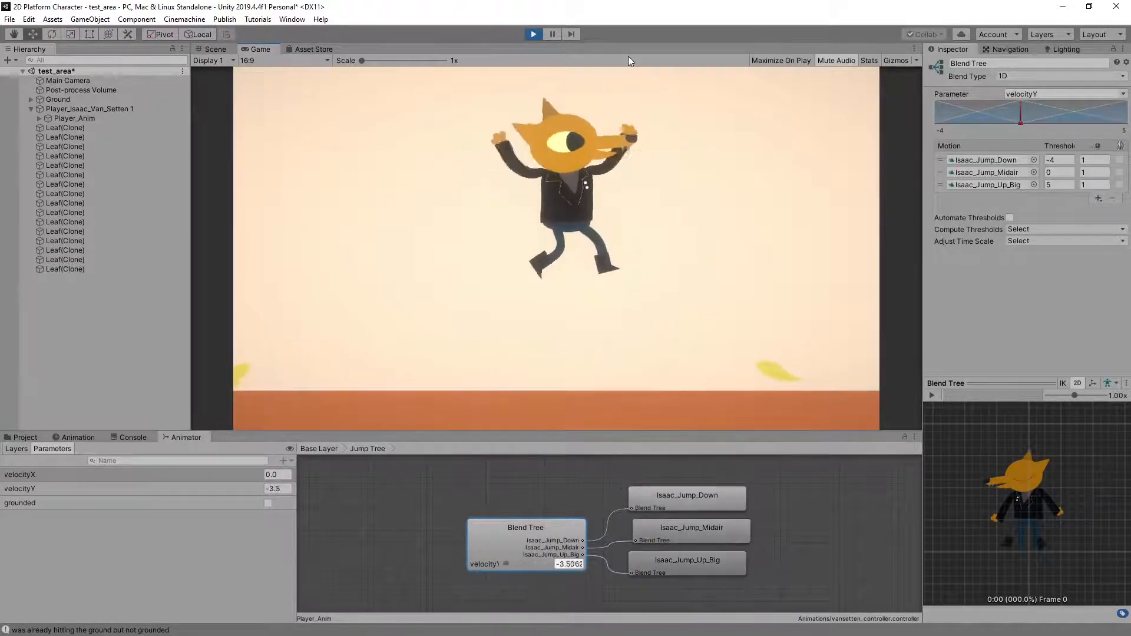
click(533, 34)
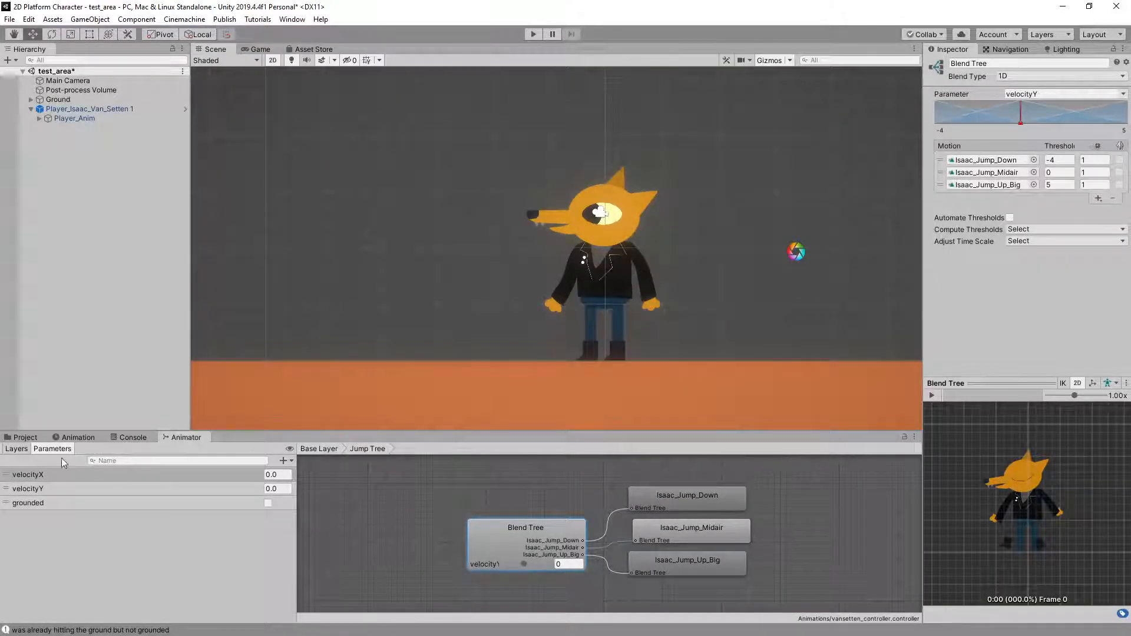
Show Player_Anim's Isaac_Jump_Up_Big clip in the Animation window and preview its pose along the timeline
click(78, 437)
click(72, 118)
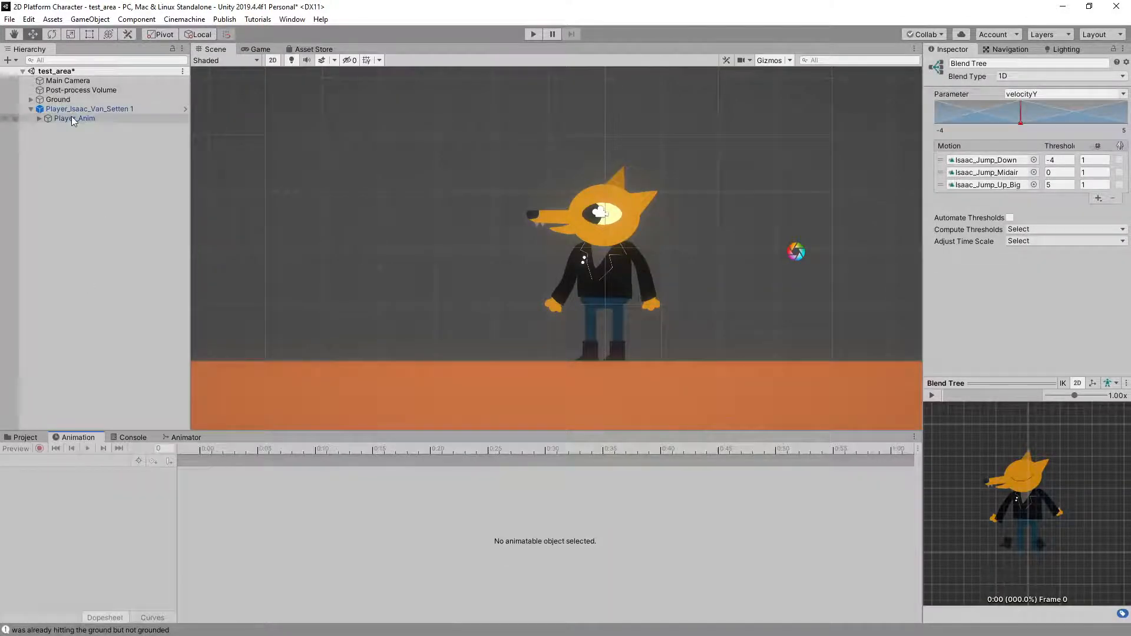
click(47, 461)
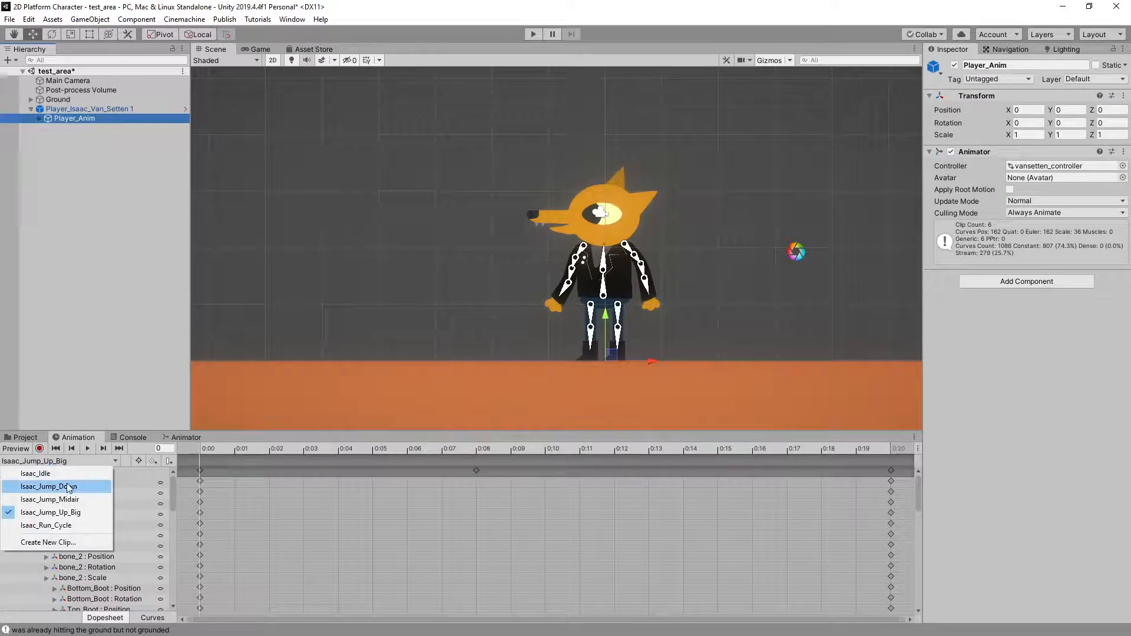
click(81, 512)
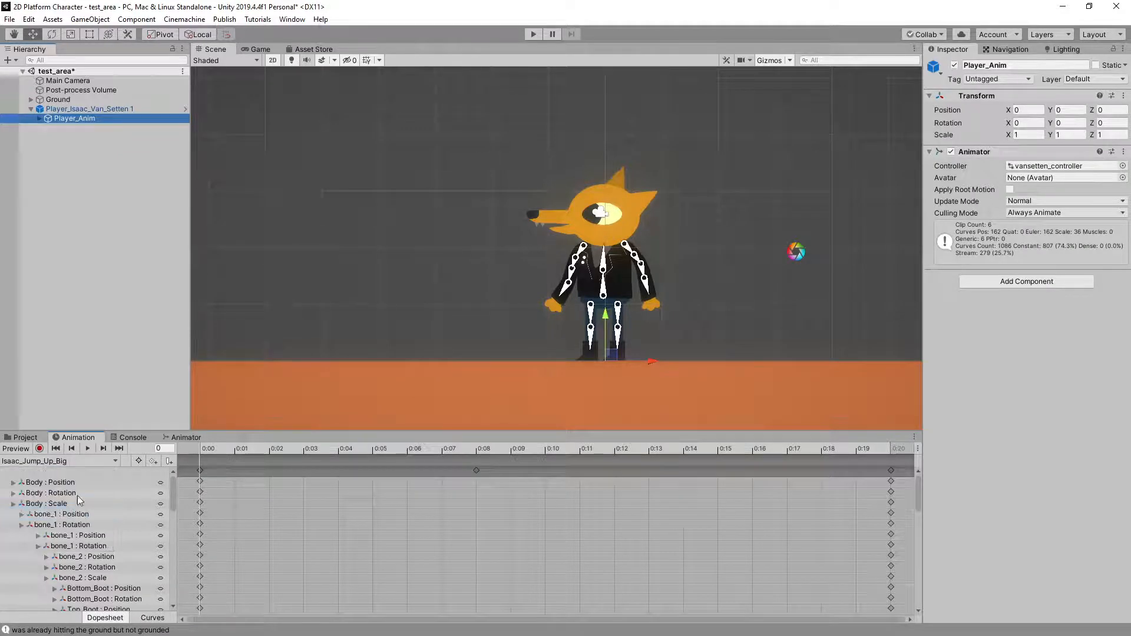
click(20, 450)
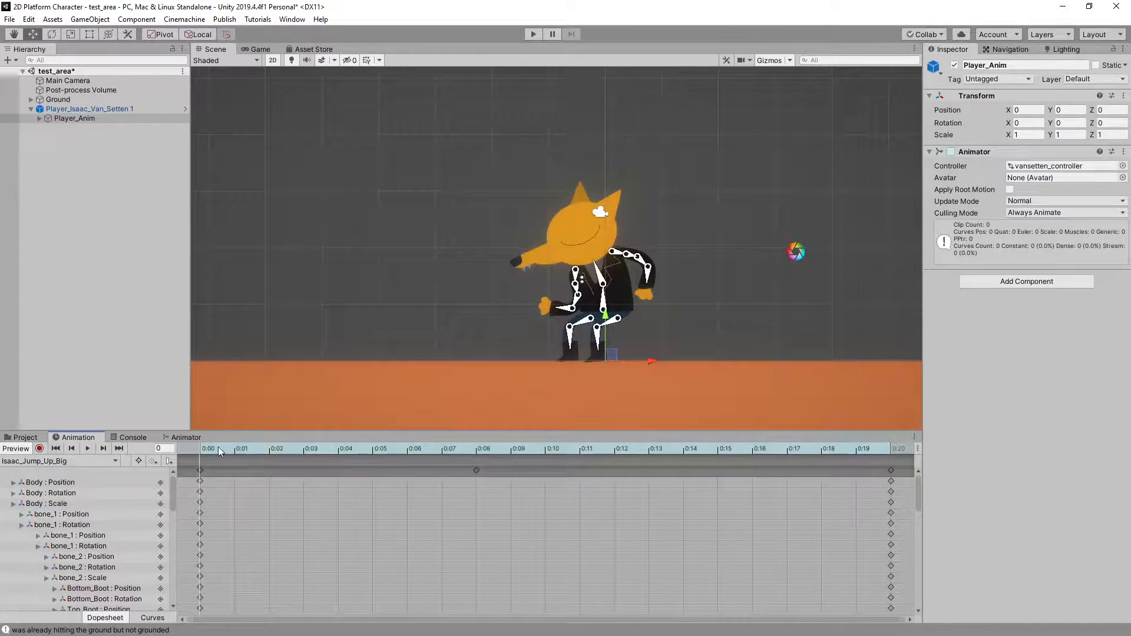
drag(218, 448, 35, 466)
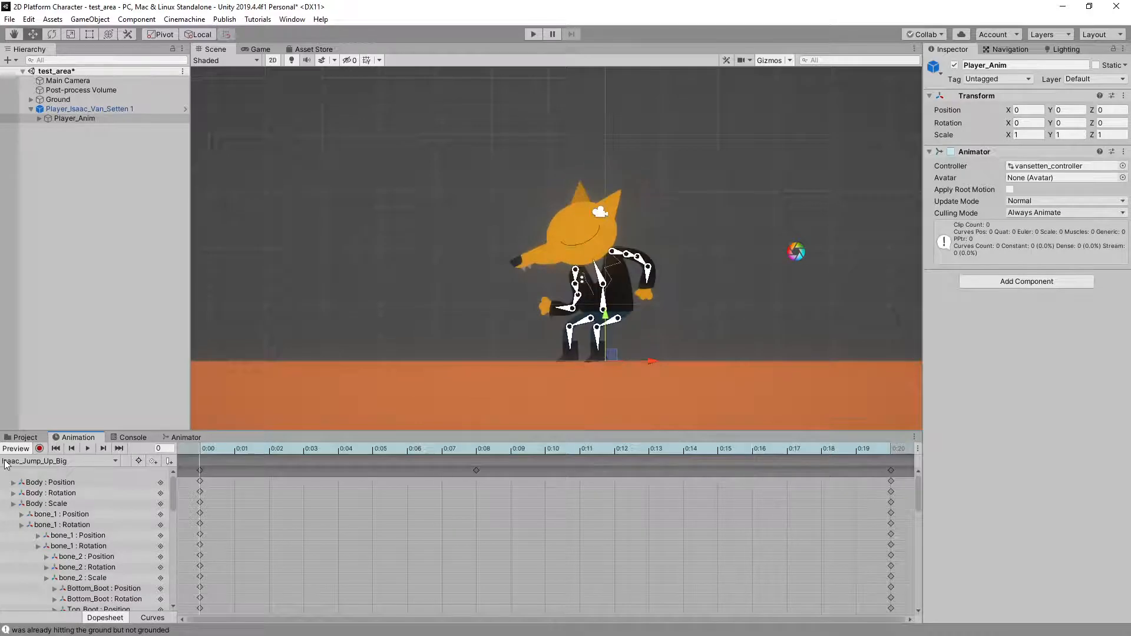
Preview the Isaac_Jump_Midair clip and examine its pose between frames 0 and 11
click(94, 461)
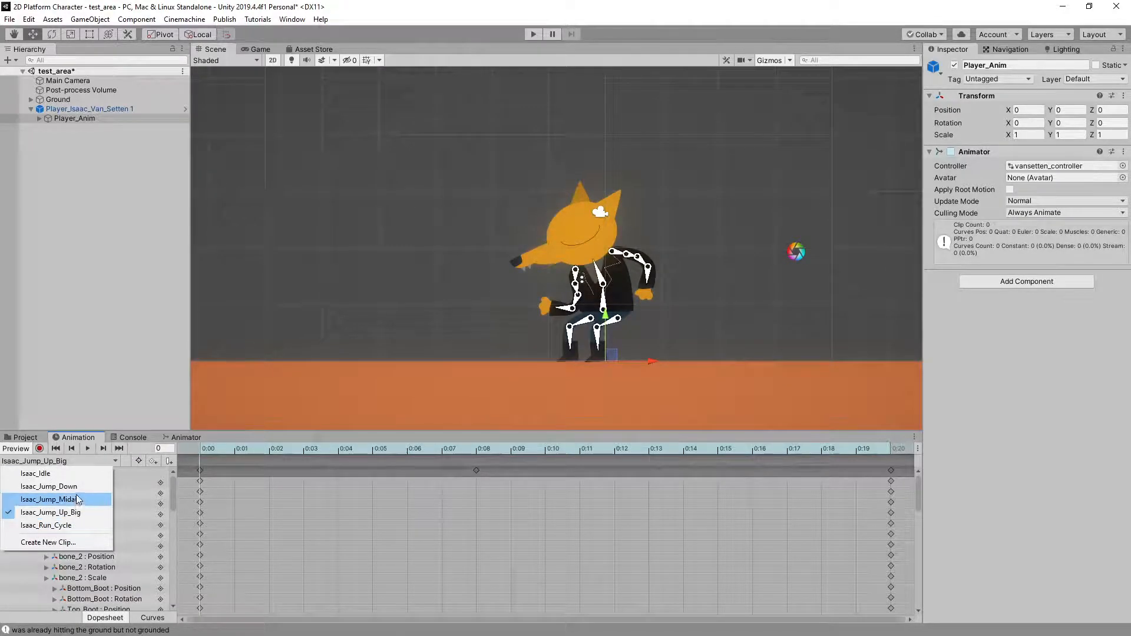
click(76, 498)
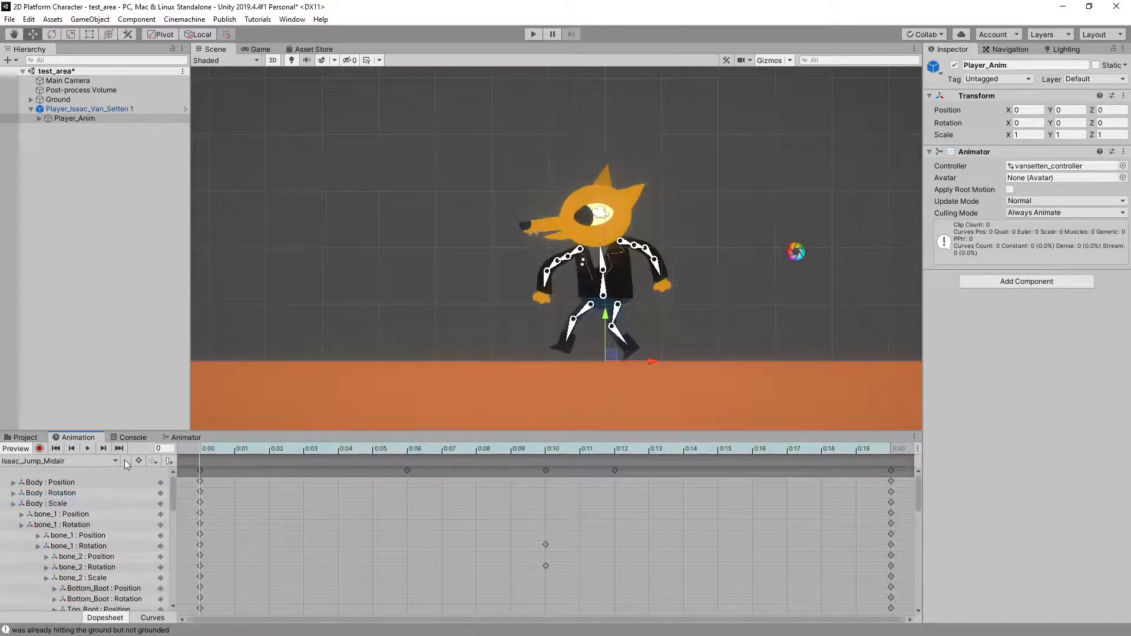
click(407, 449)
drag(512, 464, 575, 471)
Preview the Isaac_Jump_Down clip and scrub through its frames to examine the arm pose
click(34, 462)
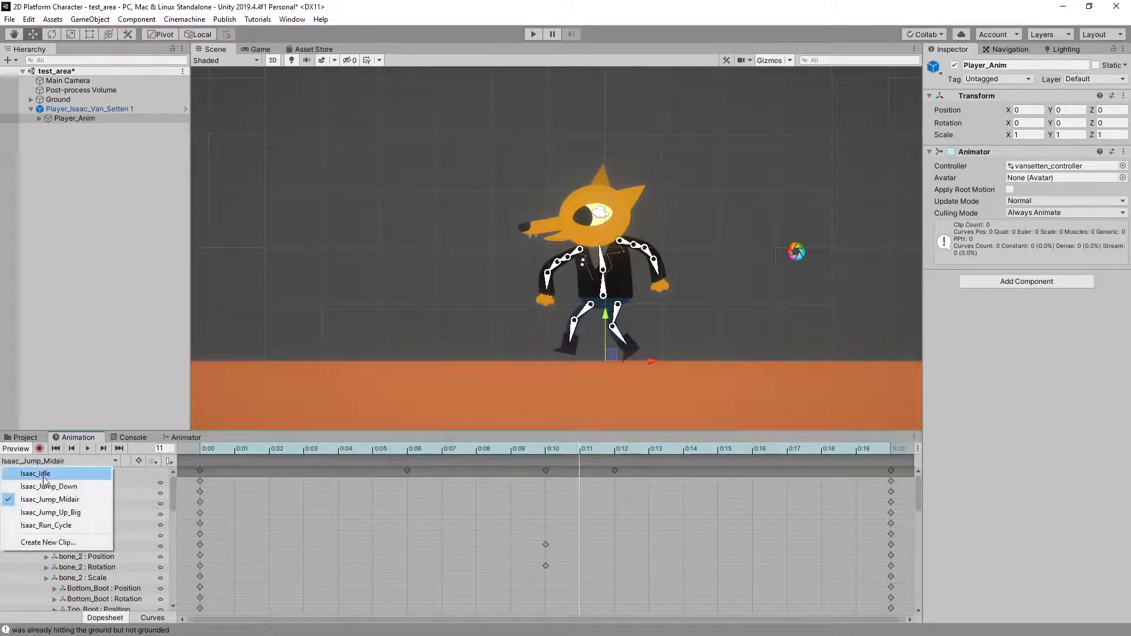
click(41, 484)
click(22, 450)
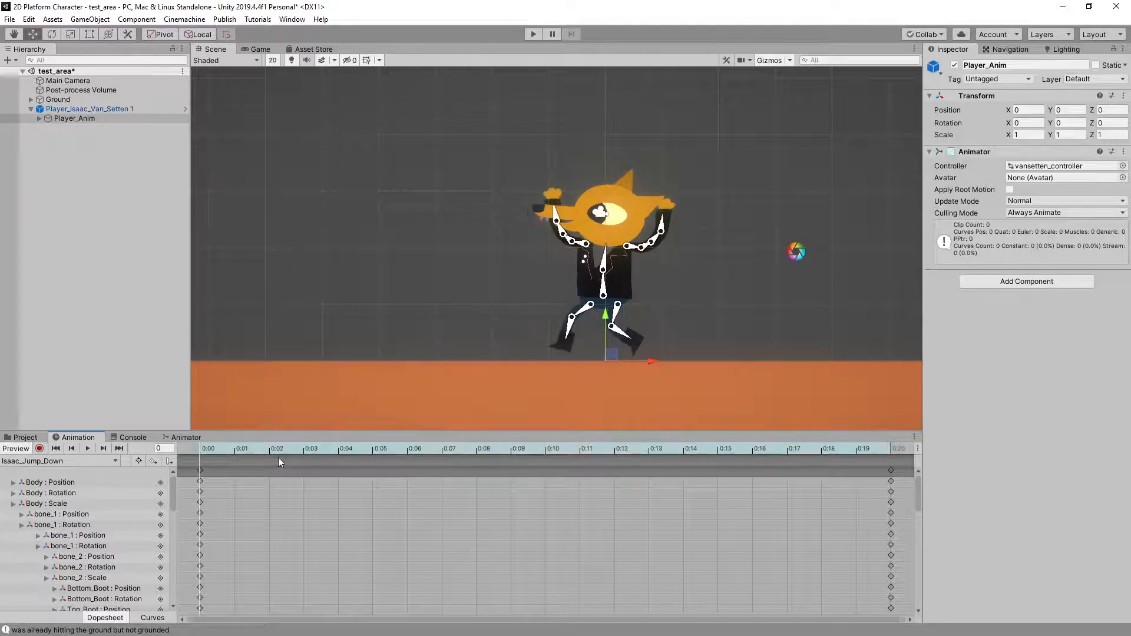
drag(214, 445, 200, 468)
Record both arms raised at frame 0 of Isaac_Jump_Midair, rotating the front arm's first bone to about -177° in Z
click(56, 461)
click(59, 497)
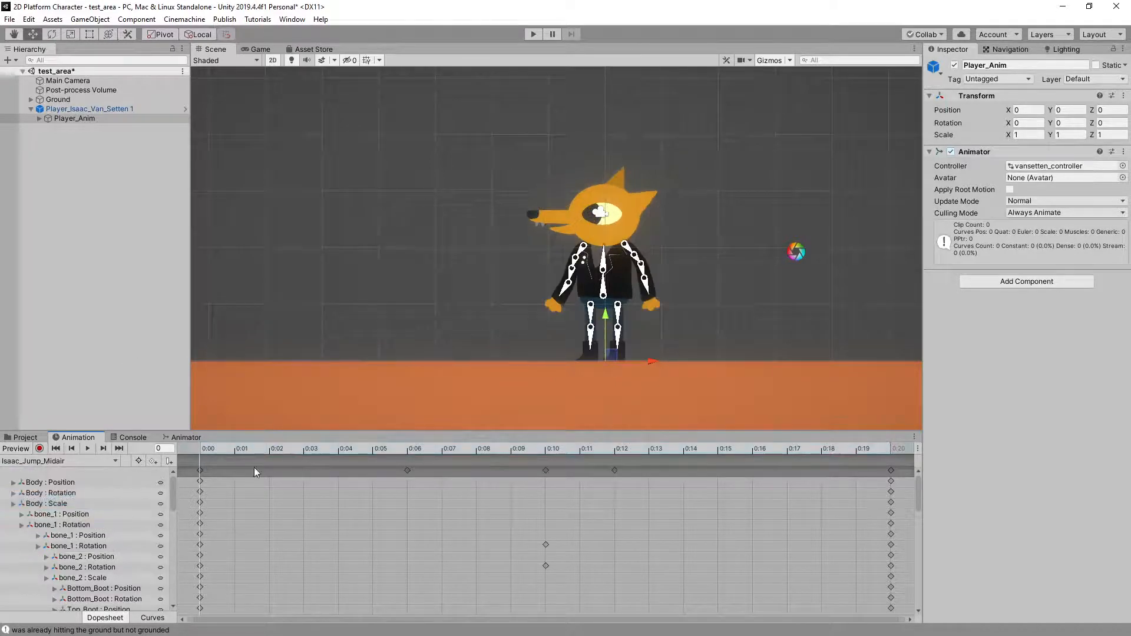
drag(211, 450, 815, 468)
click(203, 446)
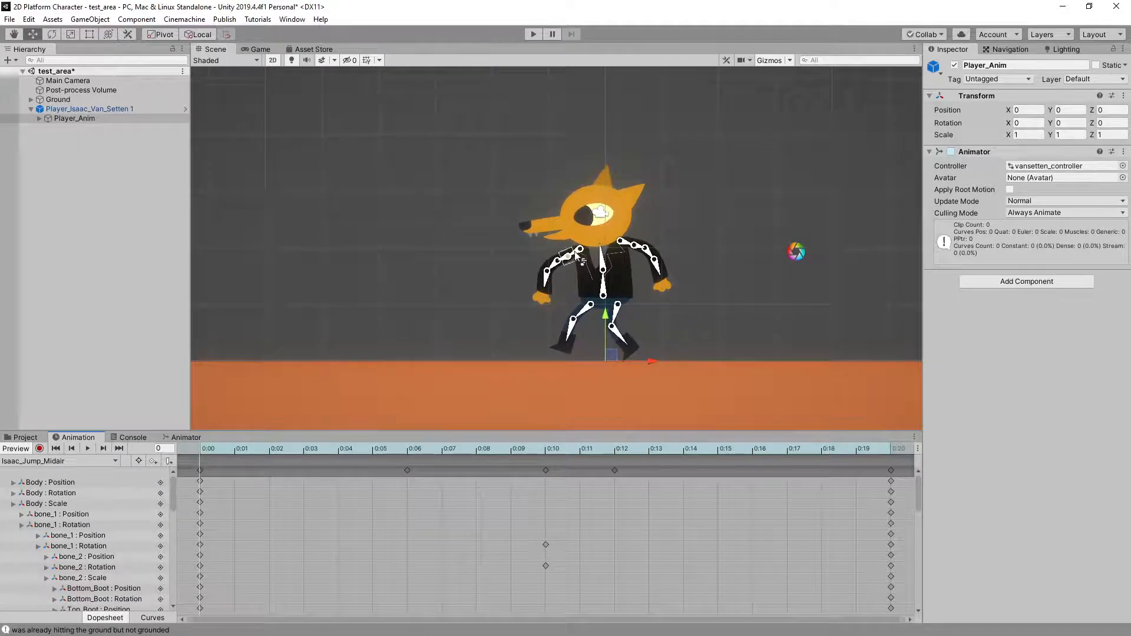
scroll(616, 287, up, 5)
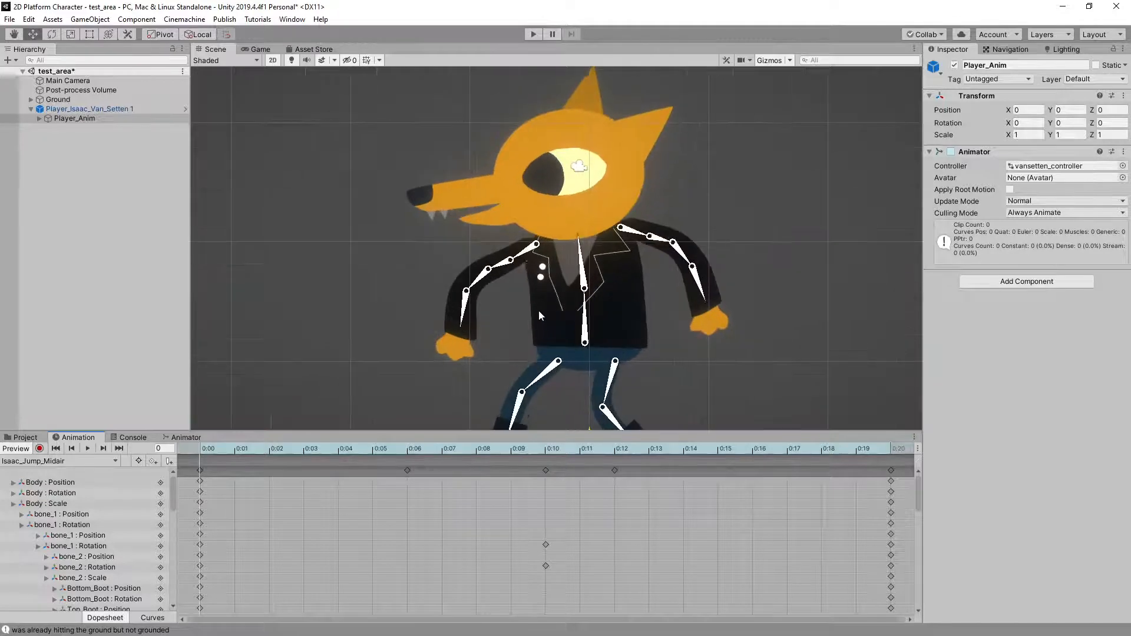
click(40, 448)
drag(525, 257, 521, 245)
drag(633, 234, 635, 222)
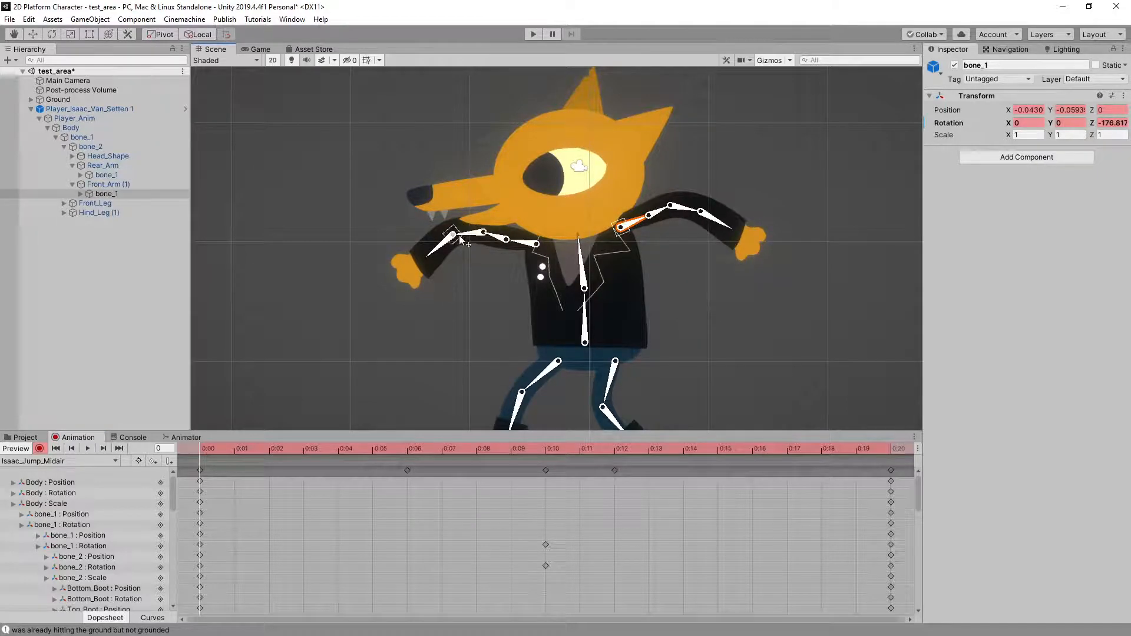
Raise both arms at frame 20 of Isaac_Jump_Midair, with the front arm's first bone at about -176° in Z, and end recording
drag(236, 453, 907, 455)
drag(524, 257, 518, 237)
click(631, 237)
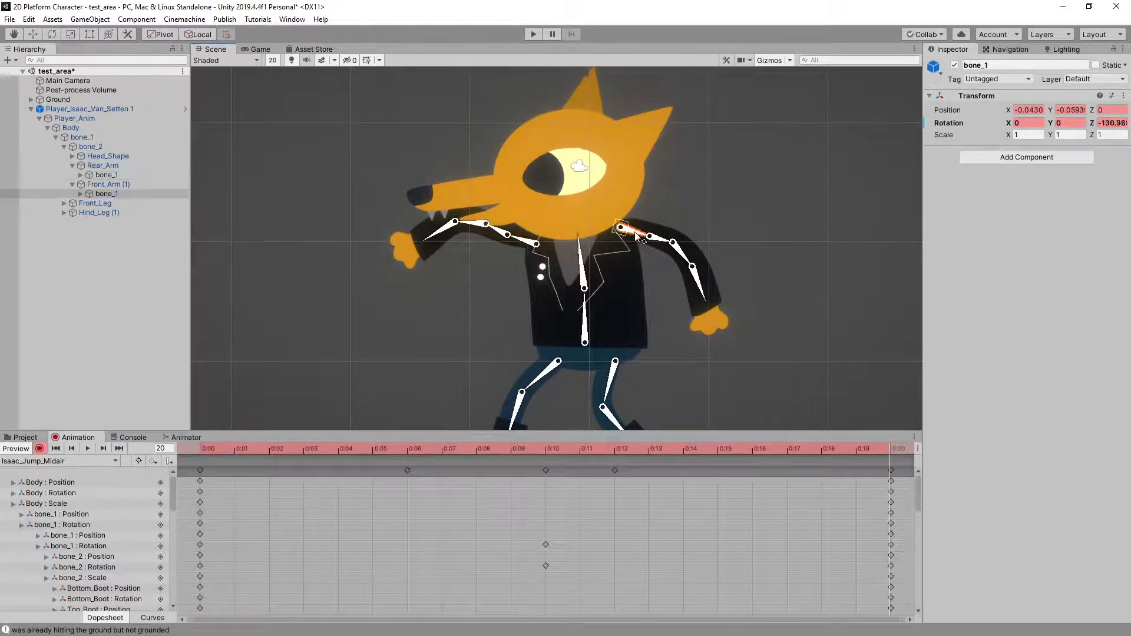
drag(631, 237, 635, 227)
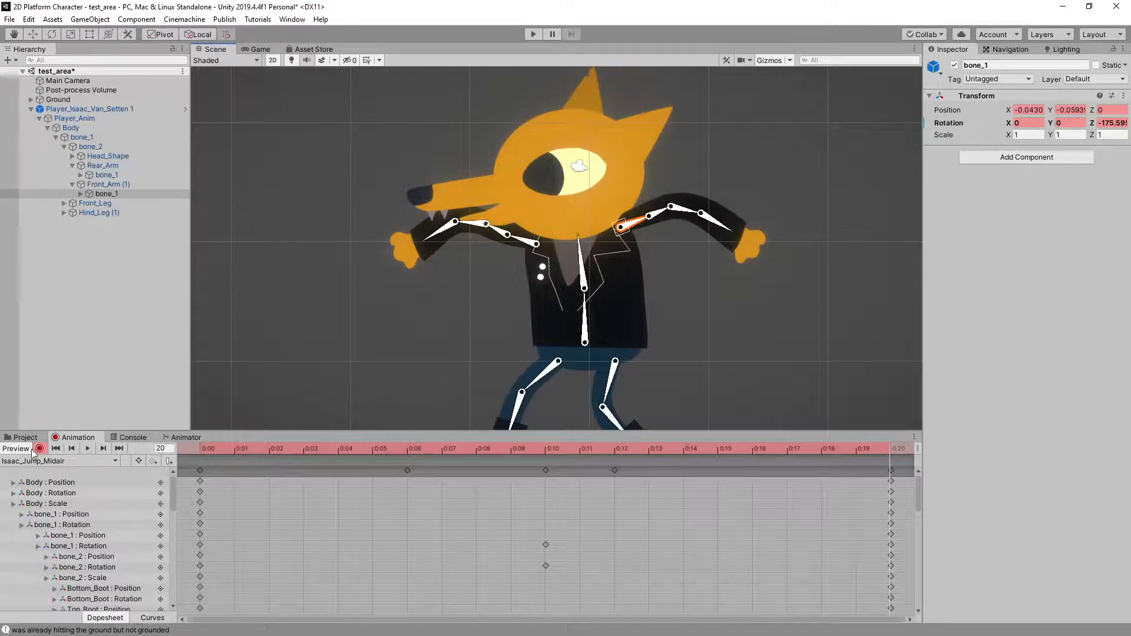
click(39, 449)
Play the scene and test the edited midair pose with jumps in place and in both directions
click(532, 34)
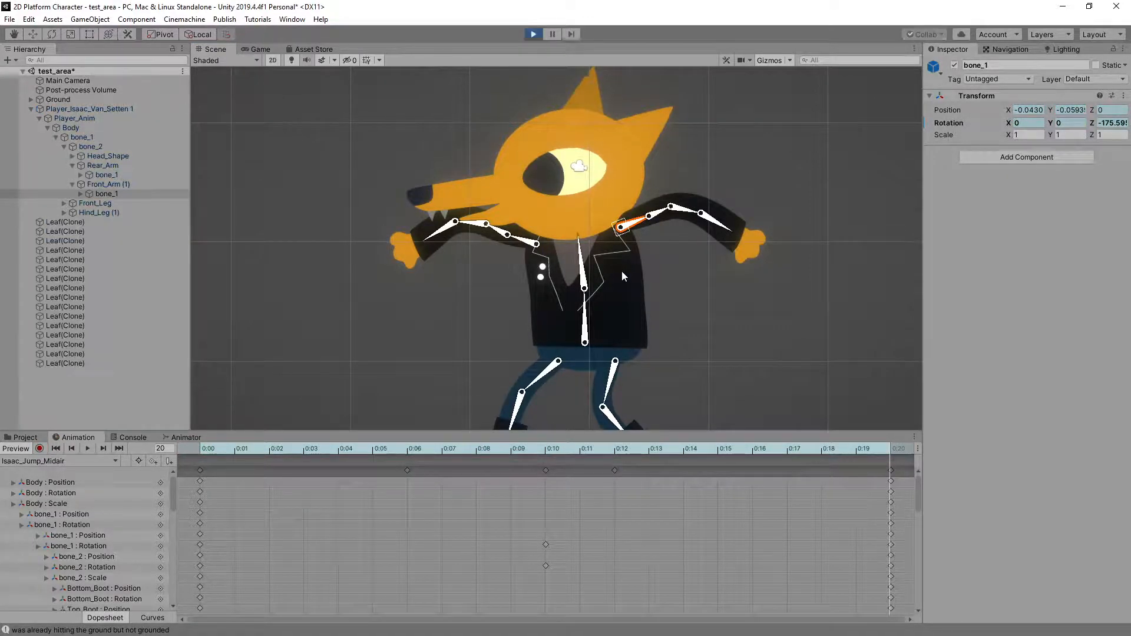
key(space)
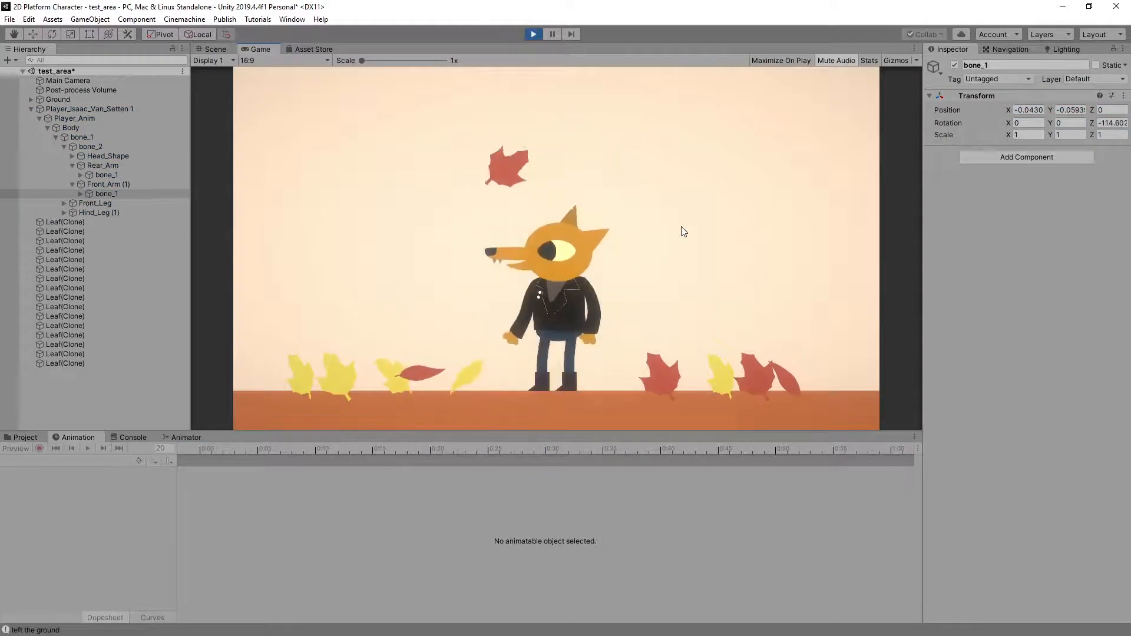
key(space)
key(Right)
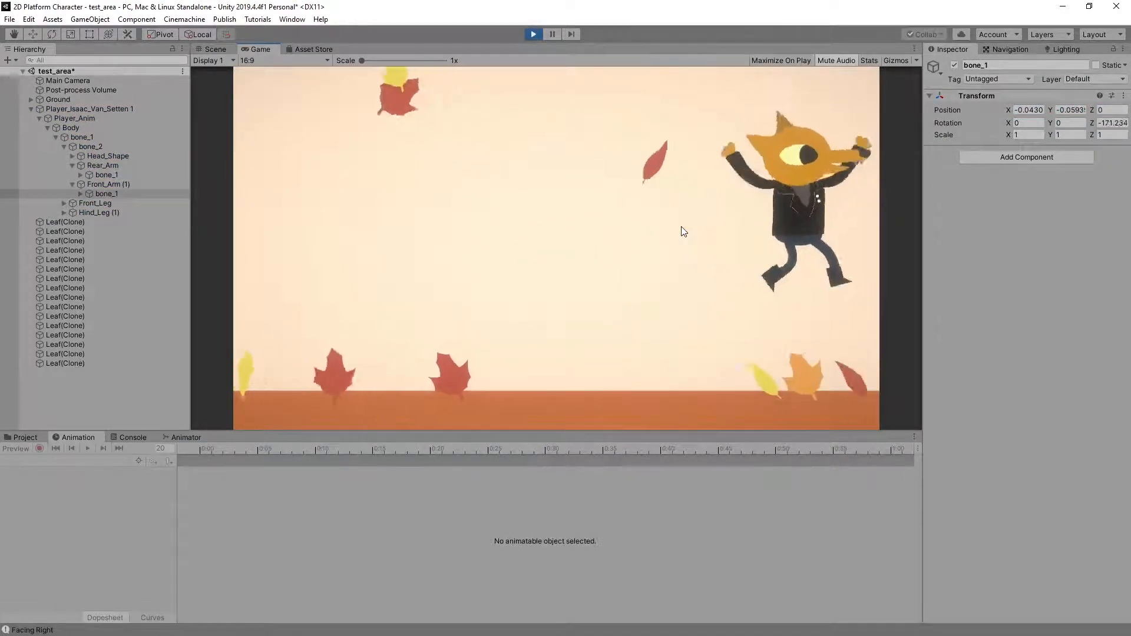
key(Left)
key(space)
key(Right)
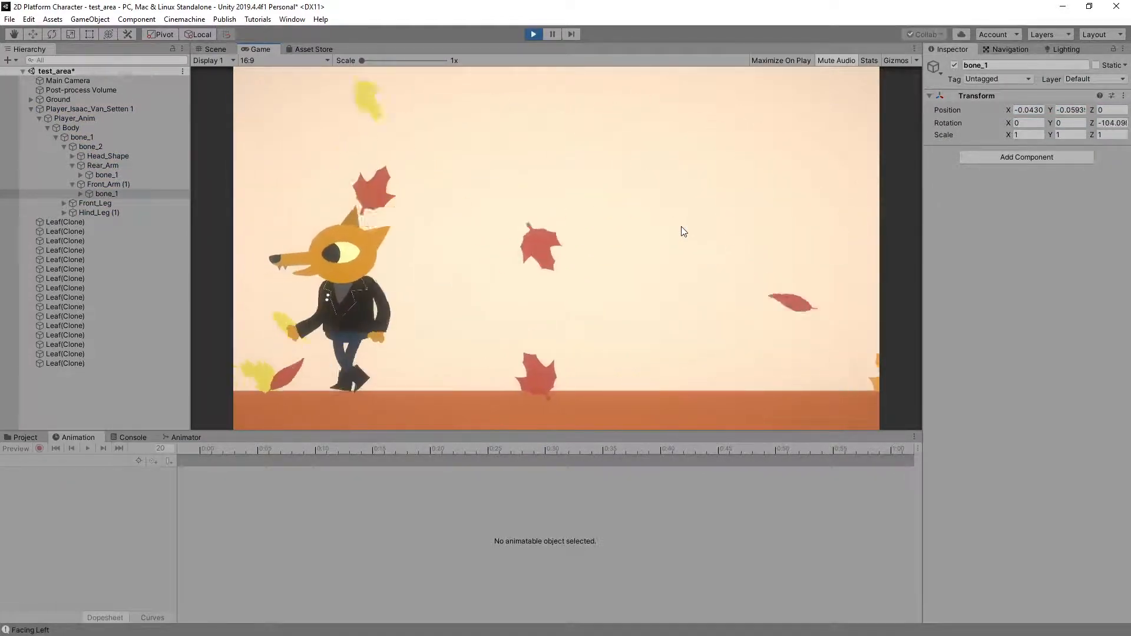
key(space)
key(space)
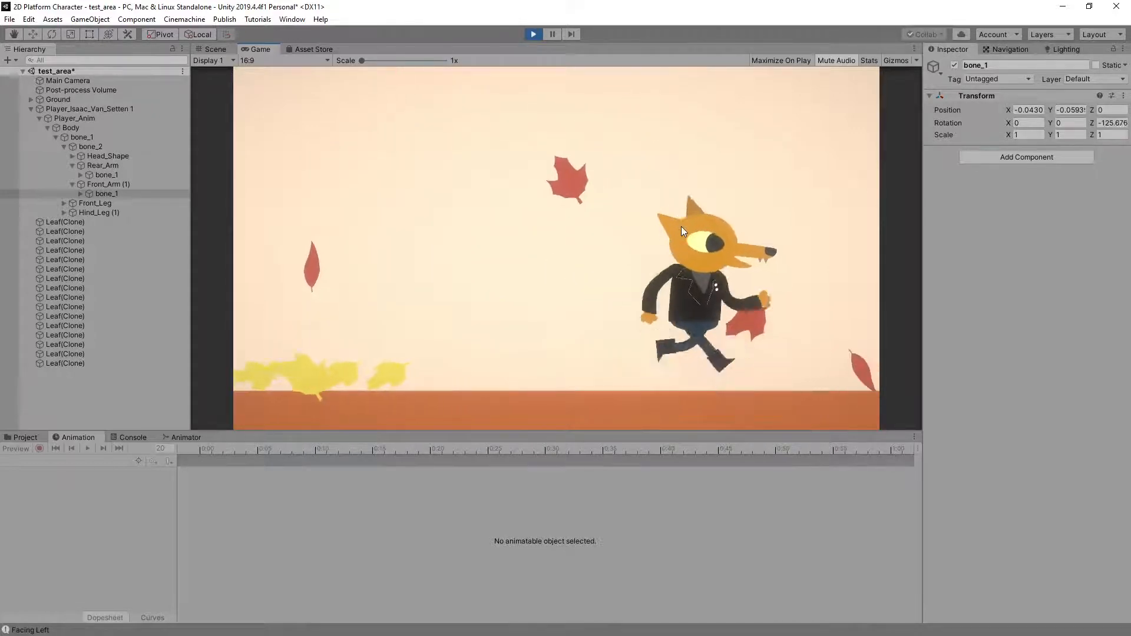
key(space)
key(space)
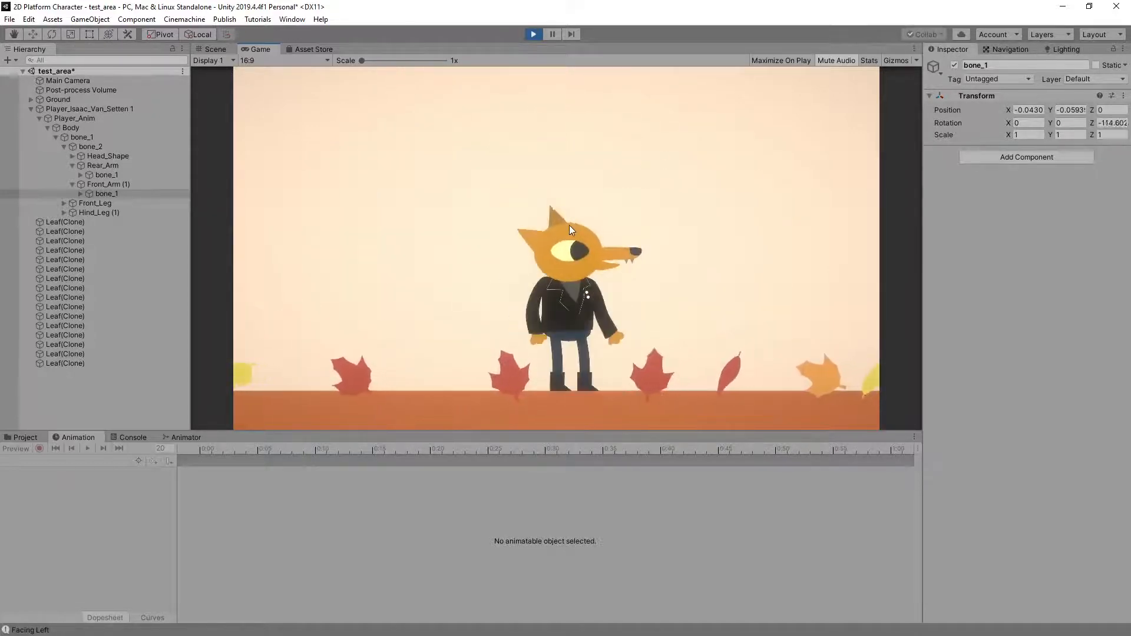
Repeat jumps in place and while moving, check the run in both directions, and exit Play mode
key(space)
key(space)
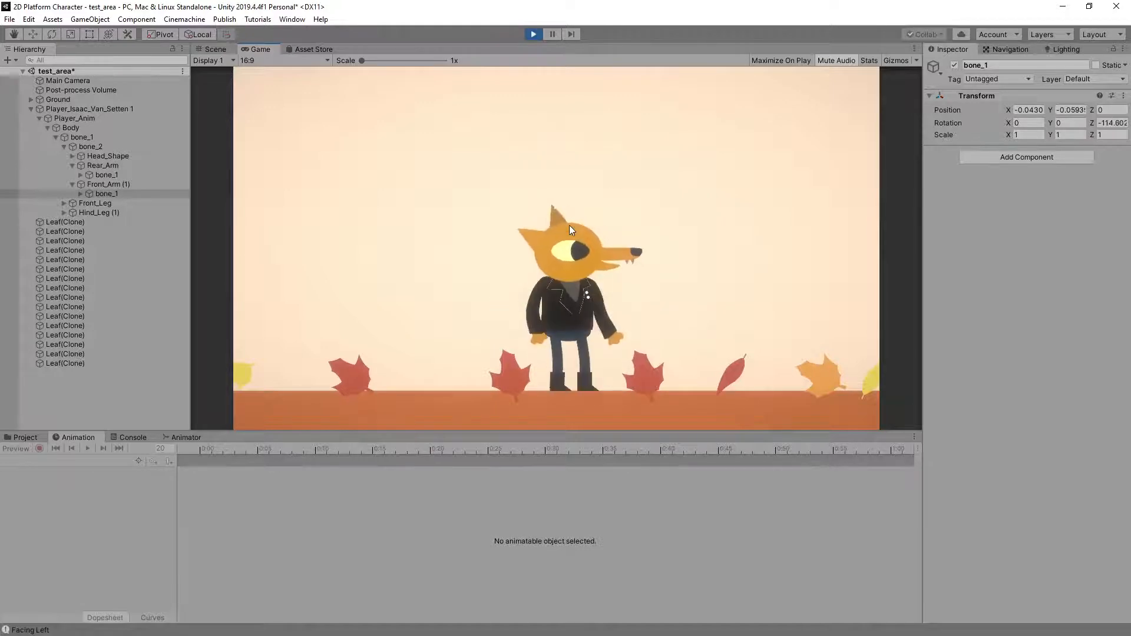
key(Left)
key(space)
key(Right)
key(space)
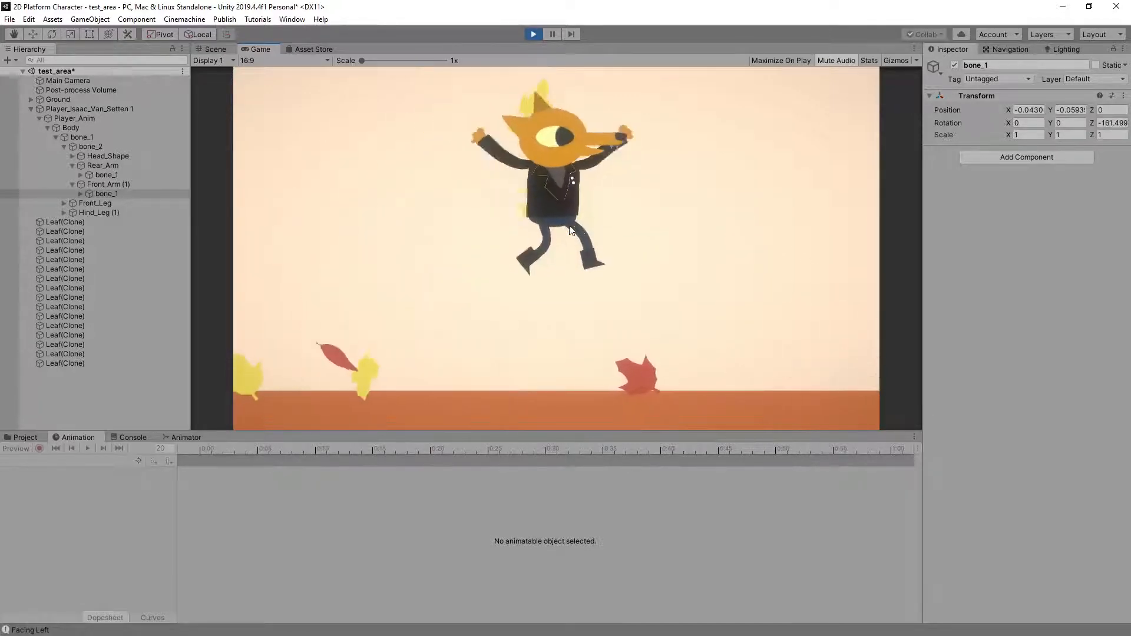
key(space)
key(Left)
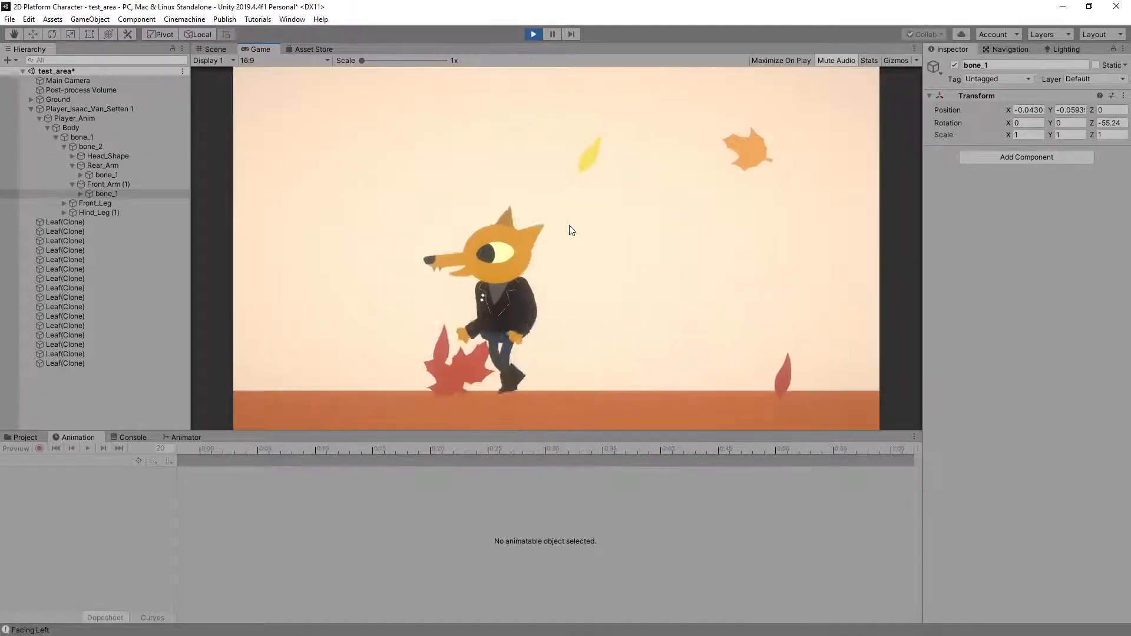
key(Right)
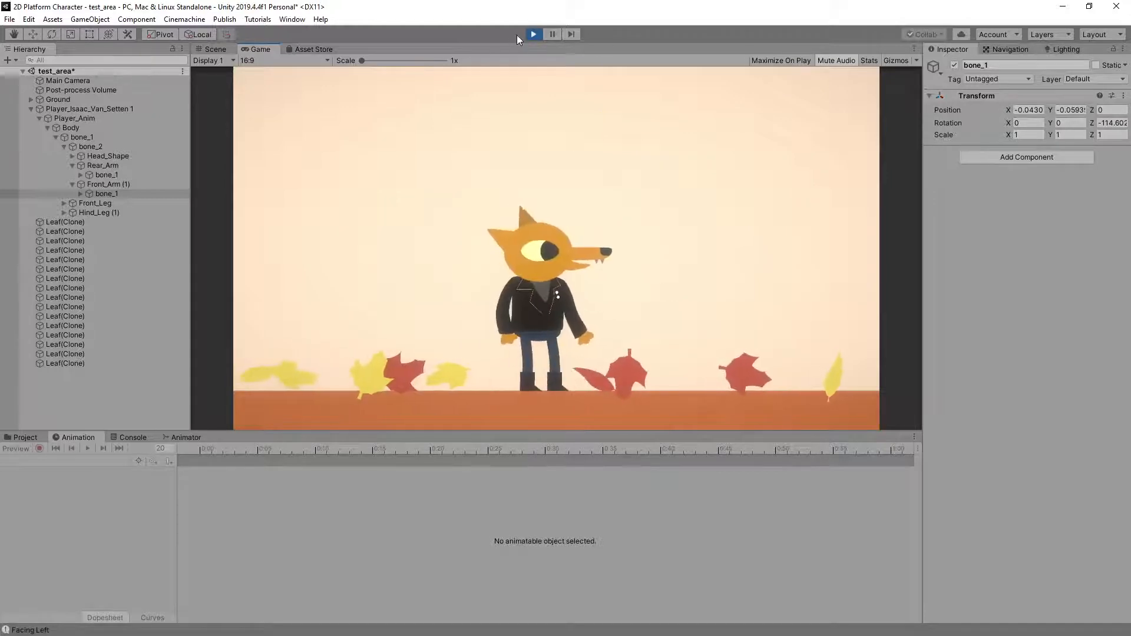
click(526, 34)
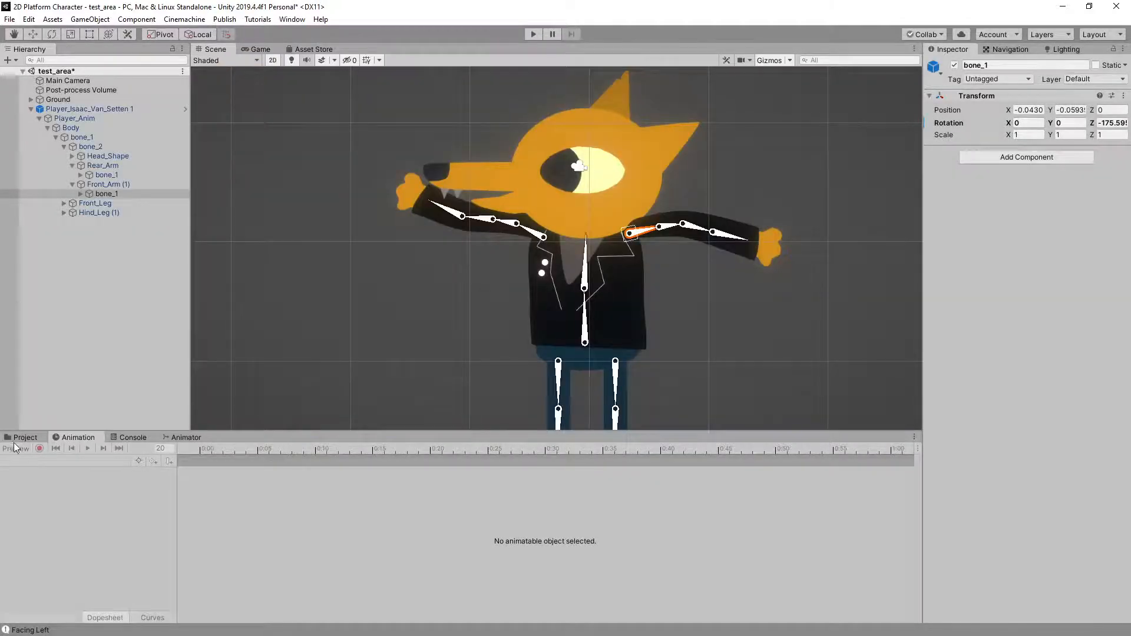
Show the Prefabs folder, collapse the player character's hierarchy, and frame the whole character and ground in the scene
click(24, 437)
click(250, 574)
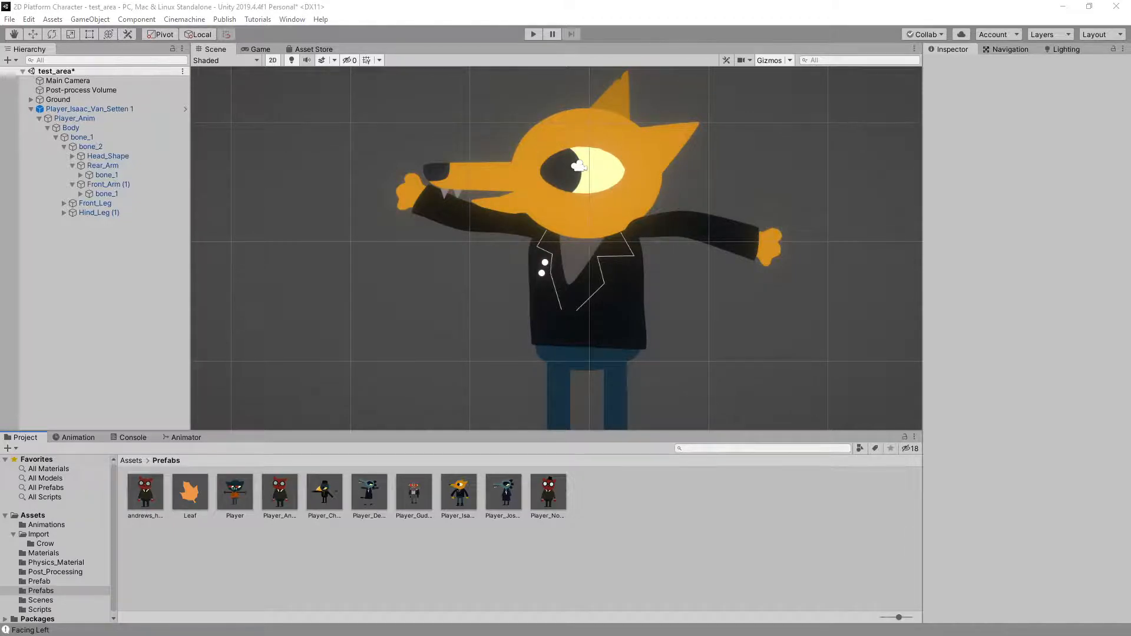
click(734, 559)
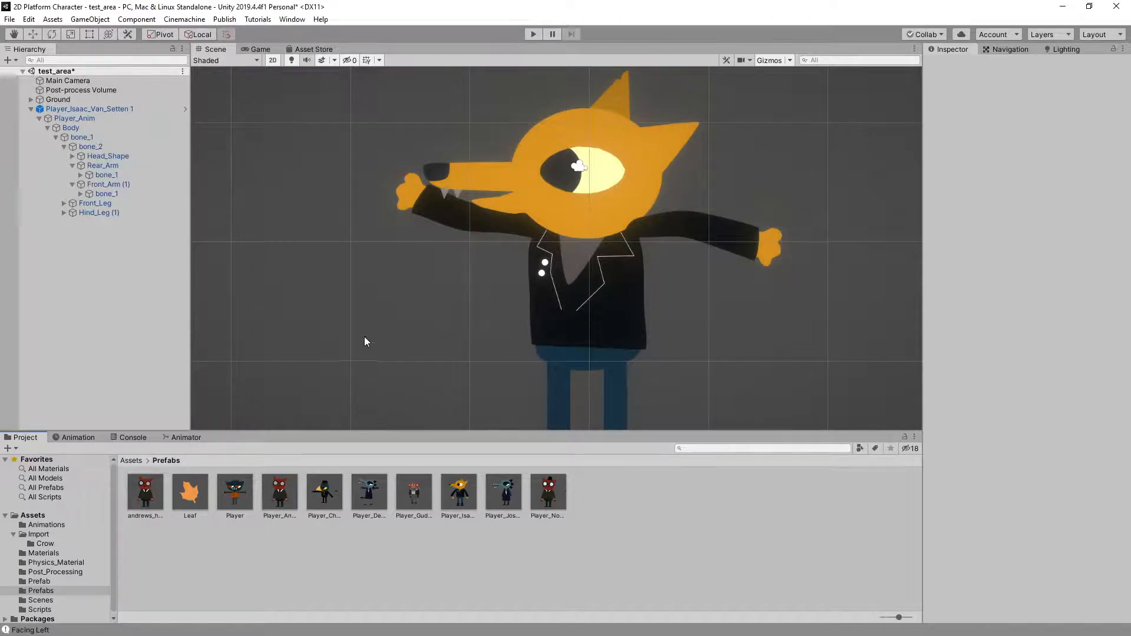
click(31, 109)
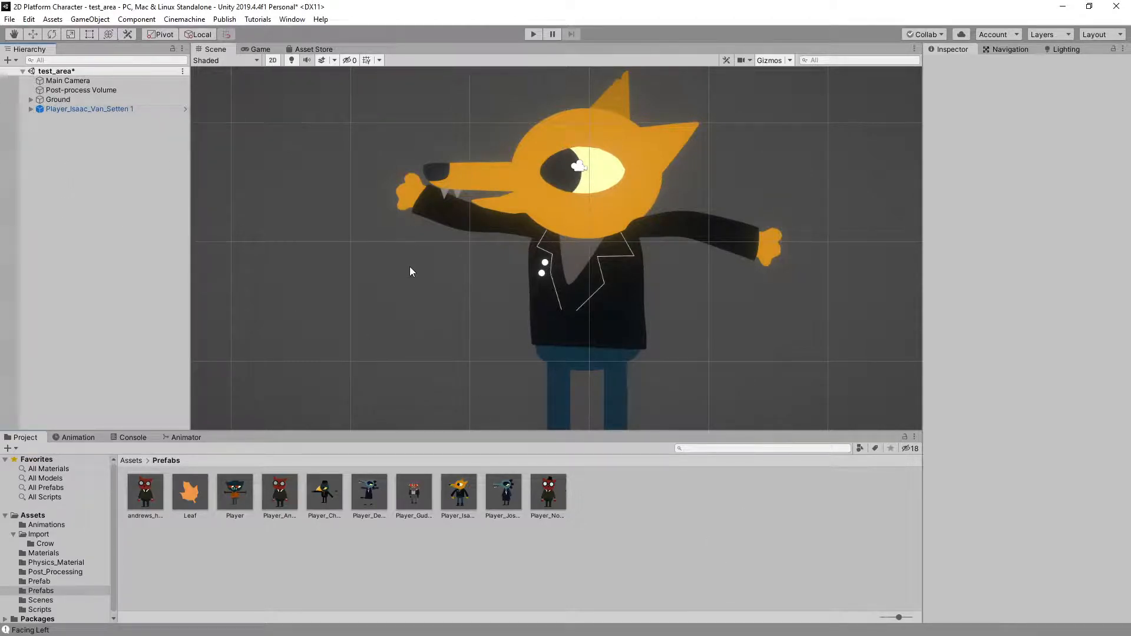
scroll(426, 291, down, 6)
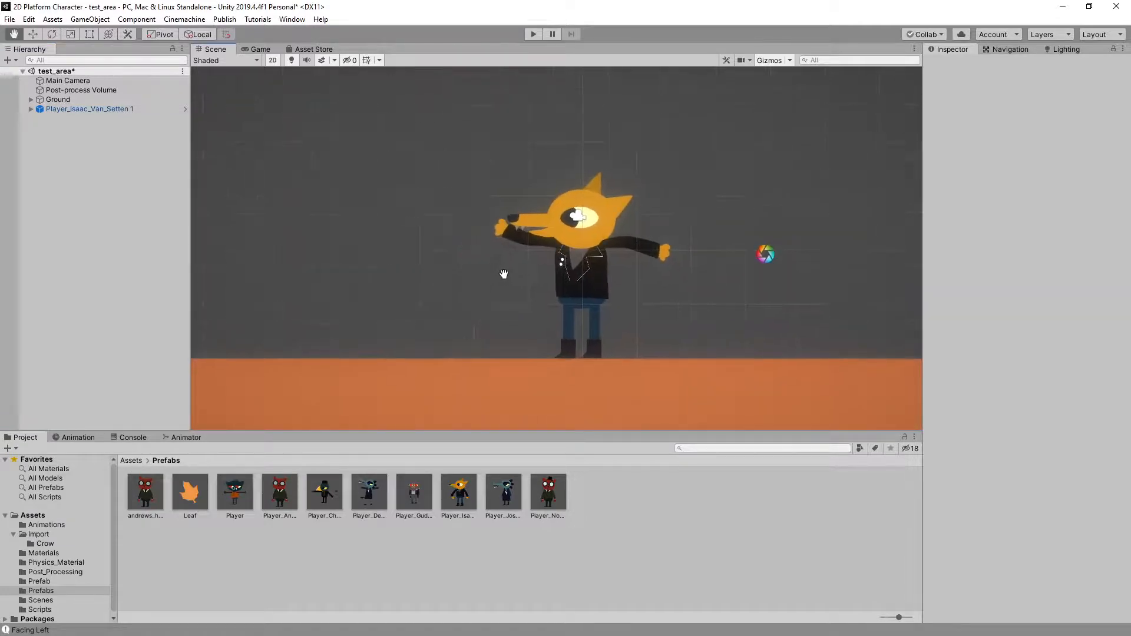
scroll(531, 280, down, 2)
middle_drag(532, 281, 514, 324)
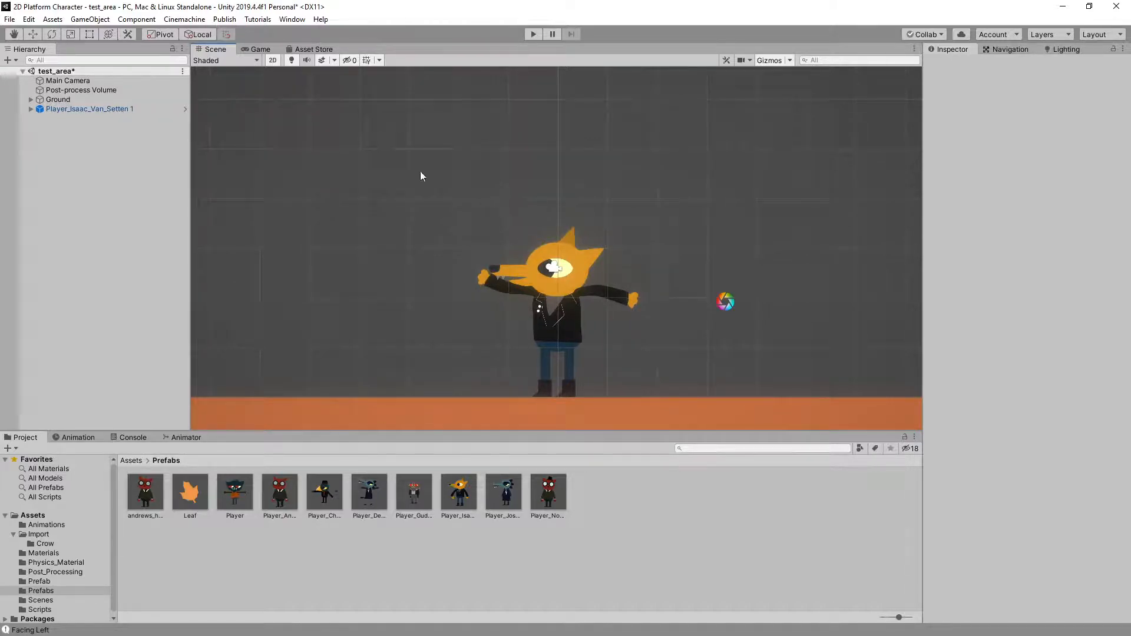
click(636, 525)
Examine the character controller's Base Layer with its Motion Tree and Jump Tree states in an enlarged Animator view
click(171, 437)
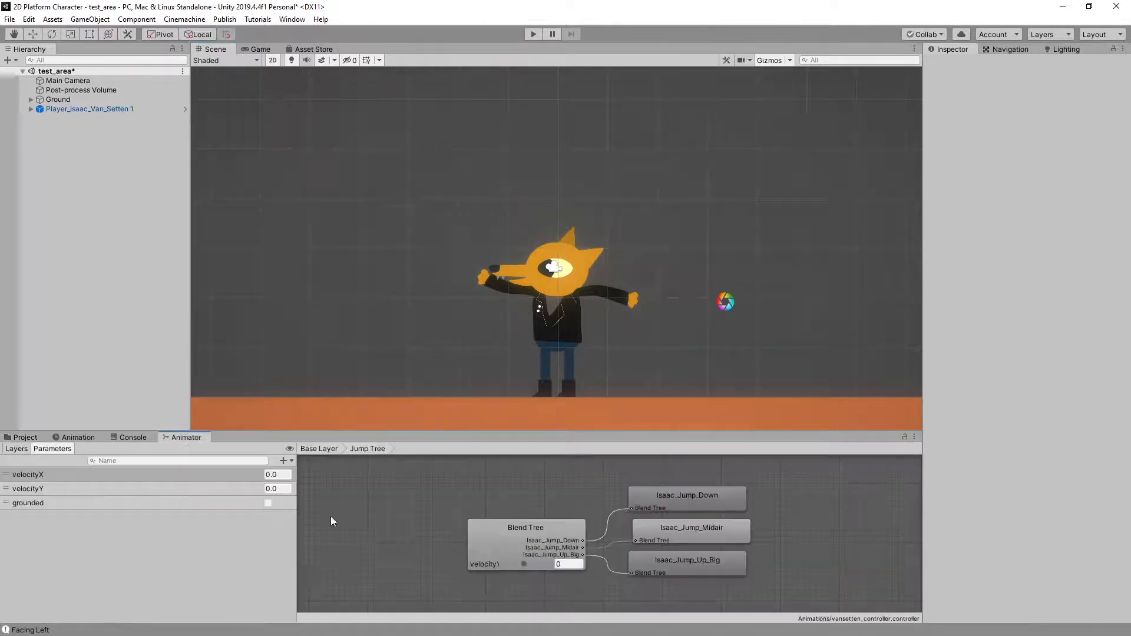
scroll(620, 542, down, 4)
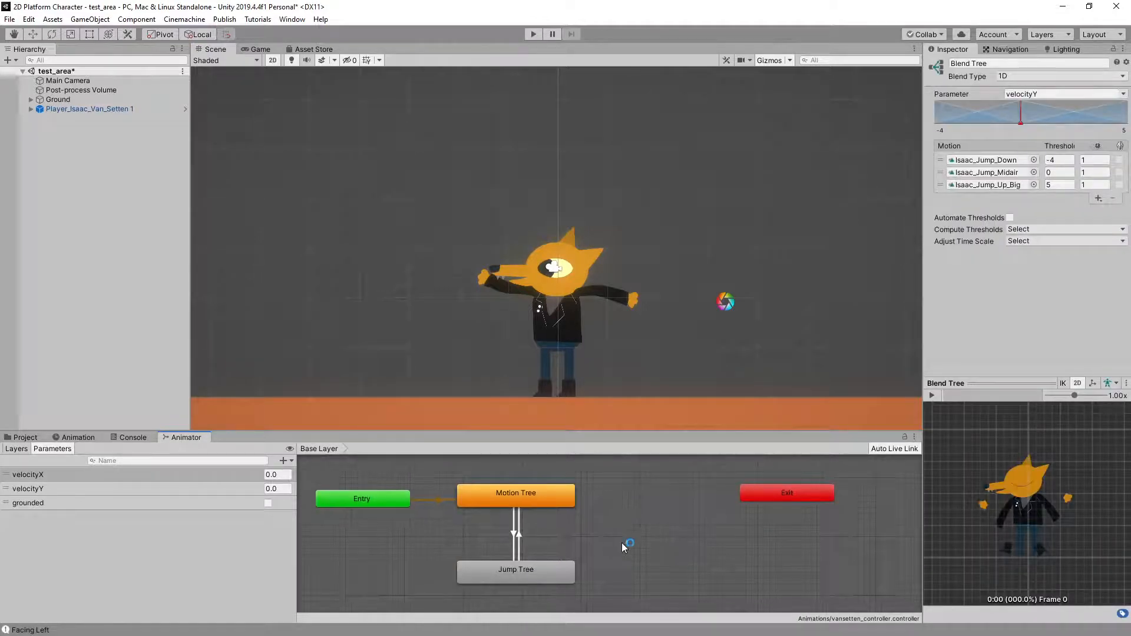
middle_drag(613, 528, 619, 541)
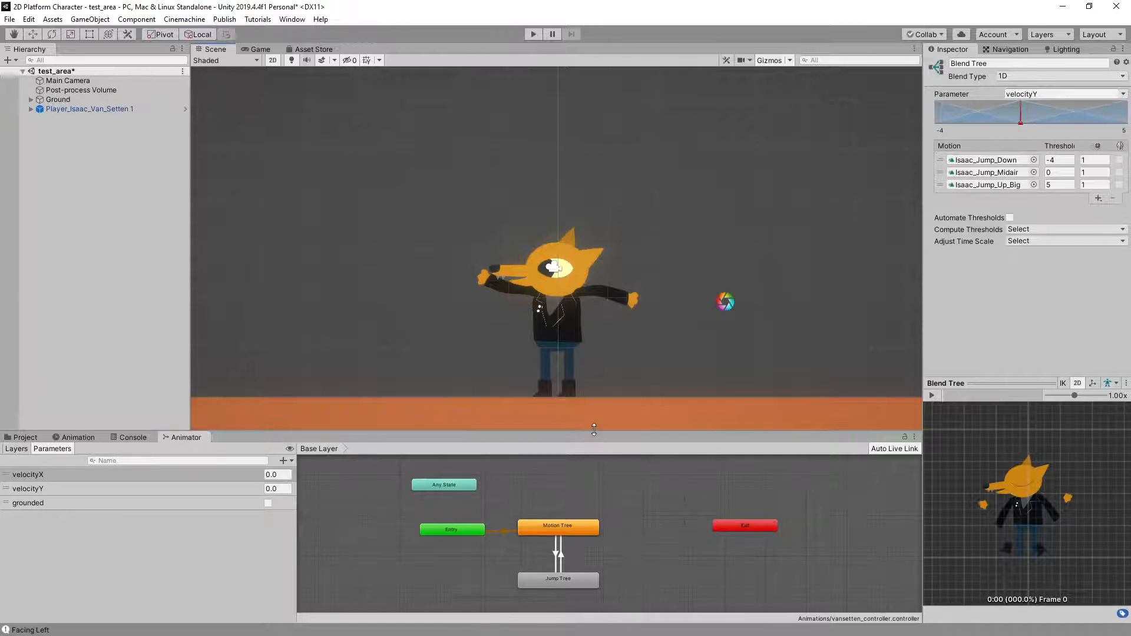
drag(594, 433, 592, 397)
middle_drag(597, 502, 503, 544)
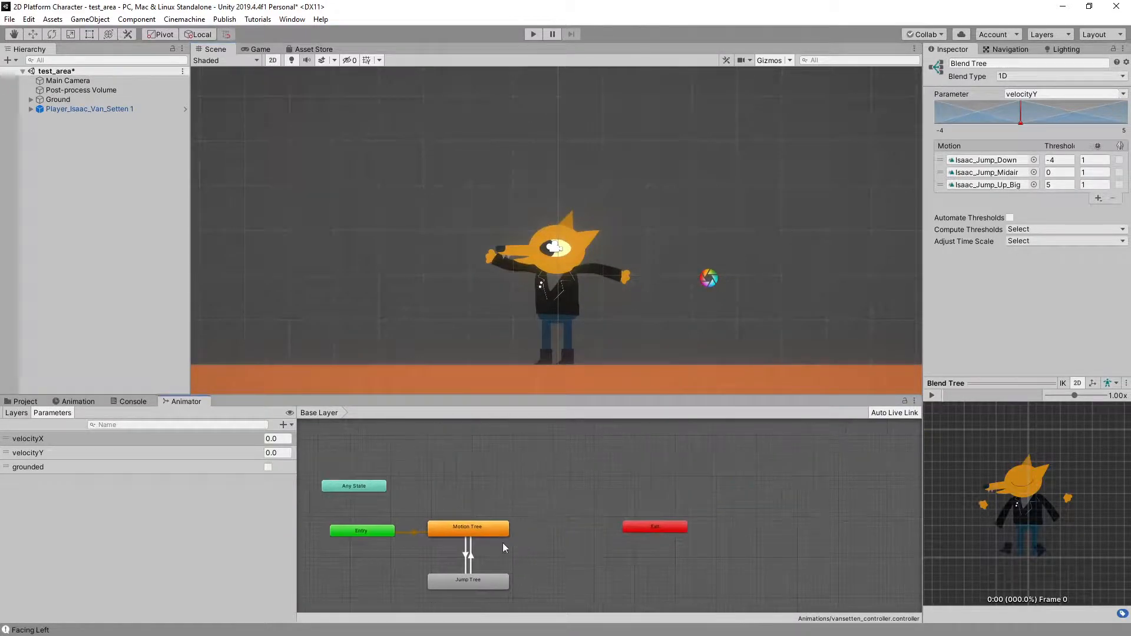
scroll(581, 518, down, 4)
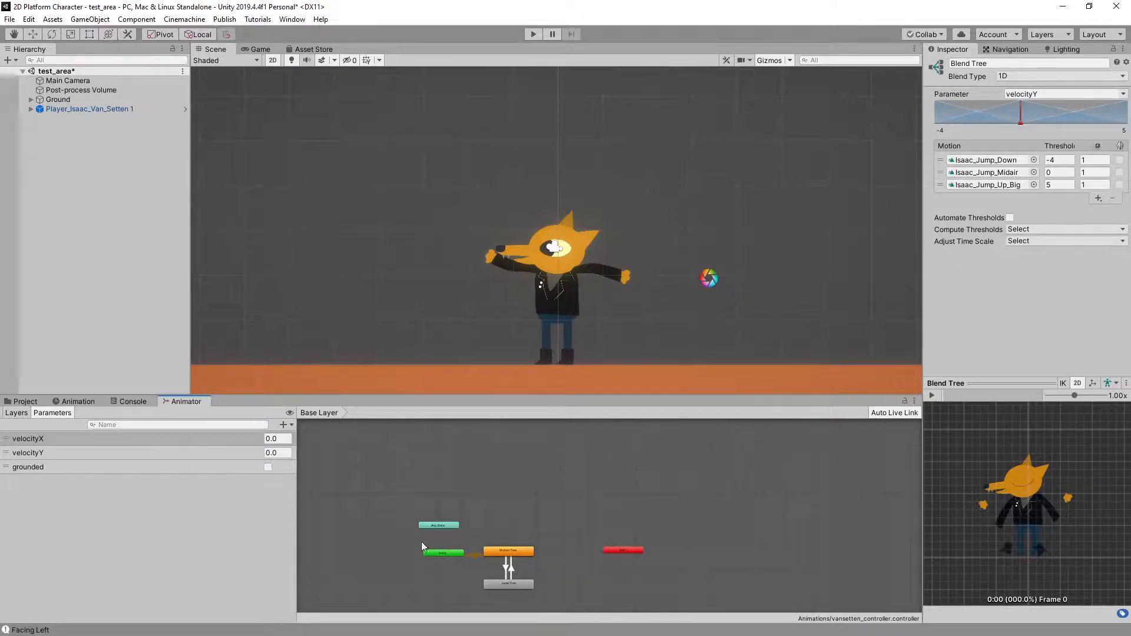
click(563, 480)
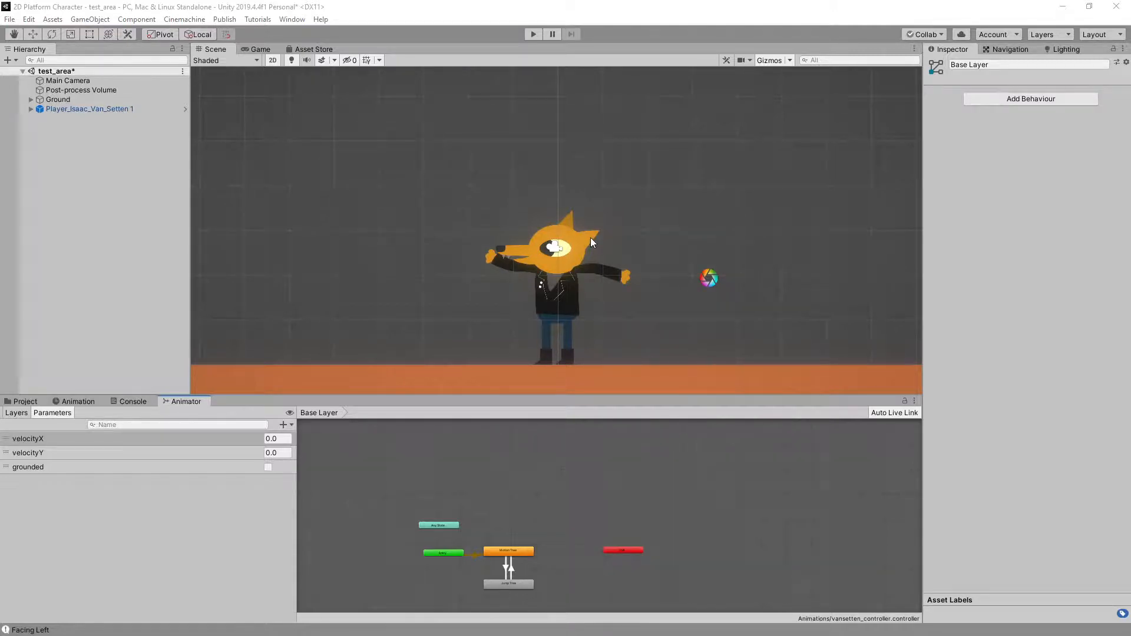
click(418, 215)
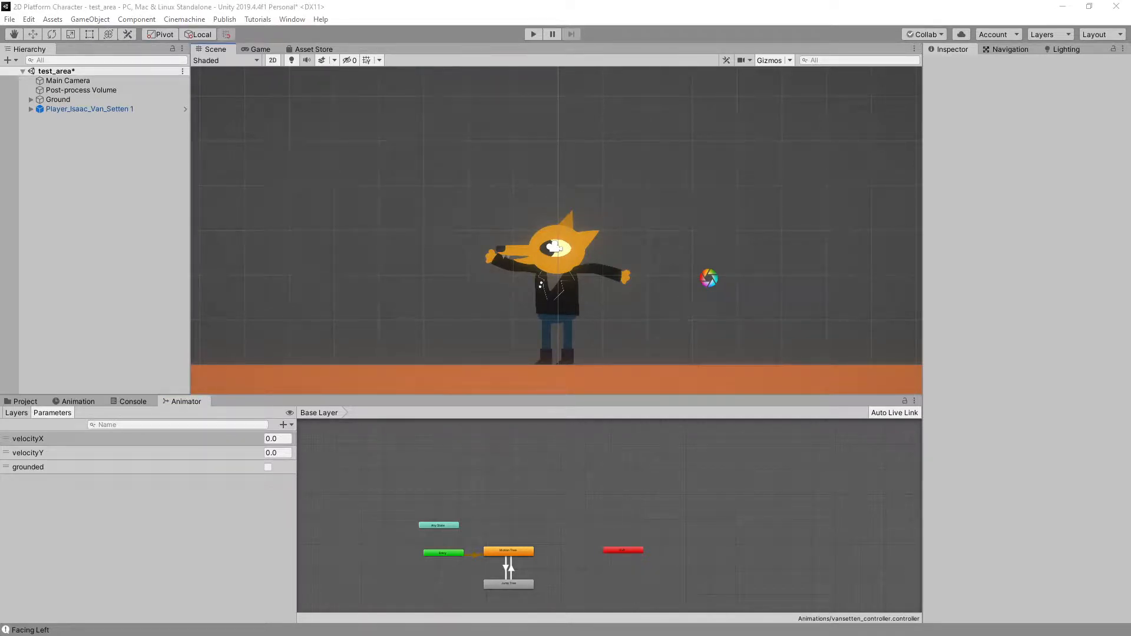
Switch to Google Drive in the browser and open Examples and Resources, Rigs, 3D_Rigs
drag(0, 124, 537, 114)
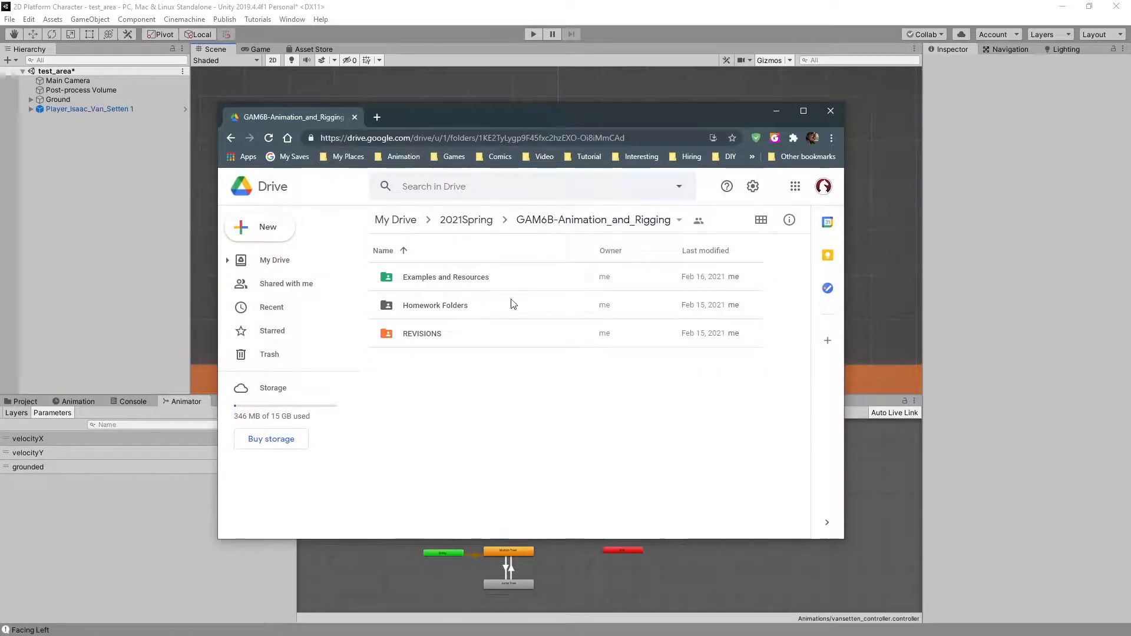
click(463, 285)
double_click(463, 284)
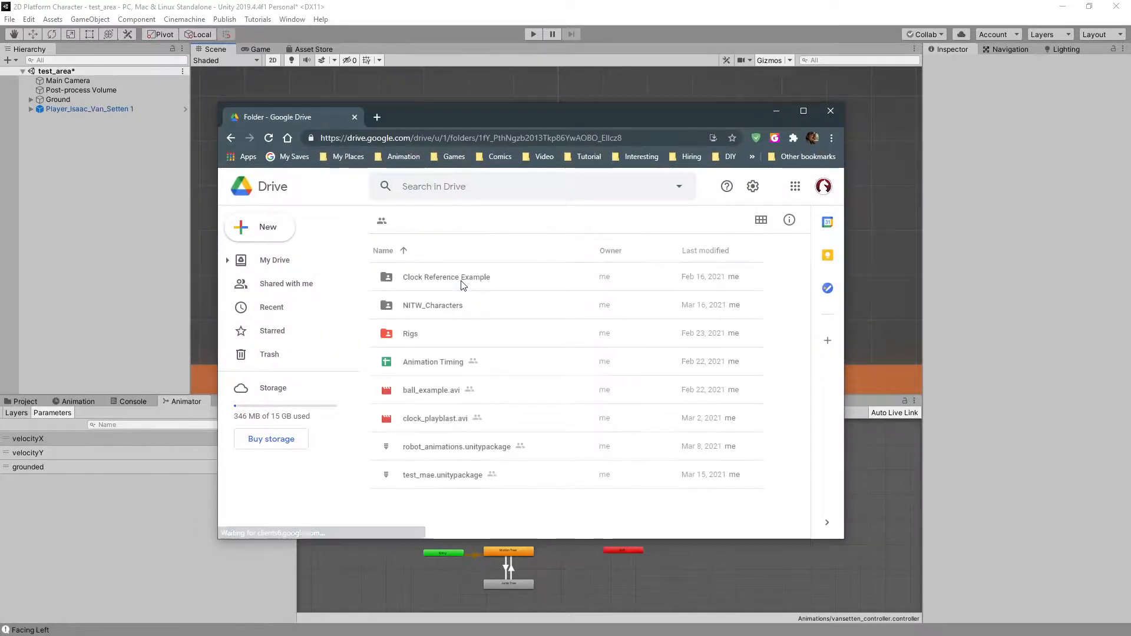
double_click(444, 335)
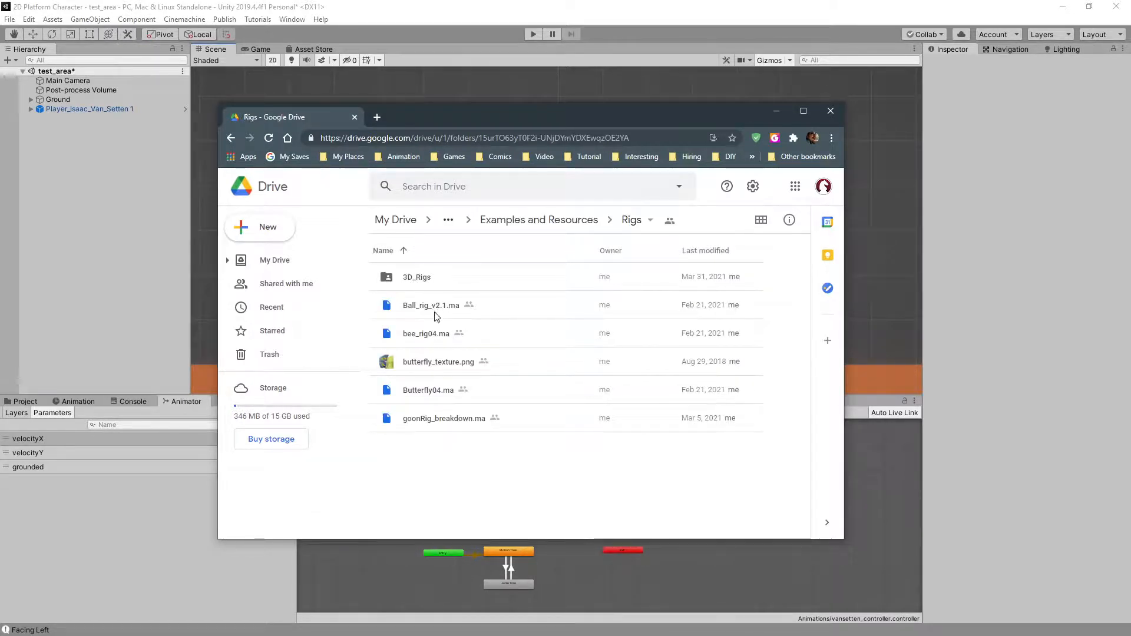
click(429, 423)
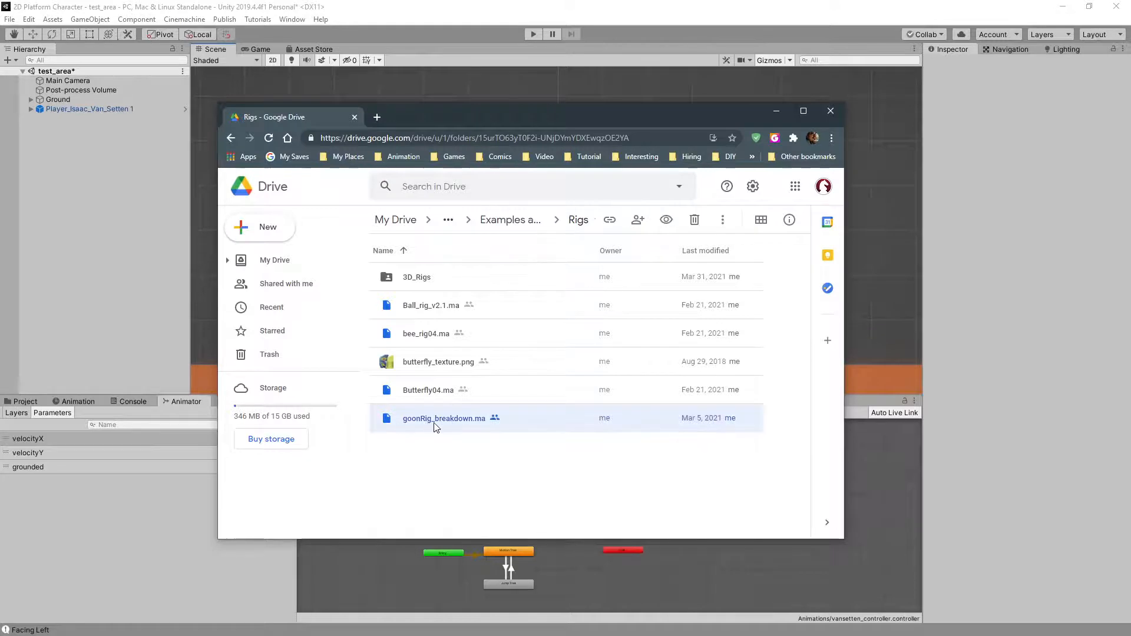
double_click(446, 281)
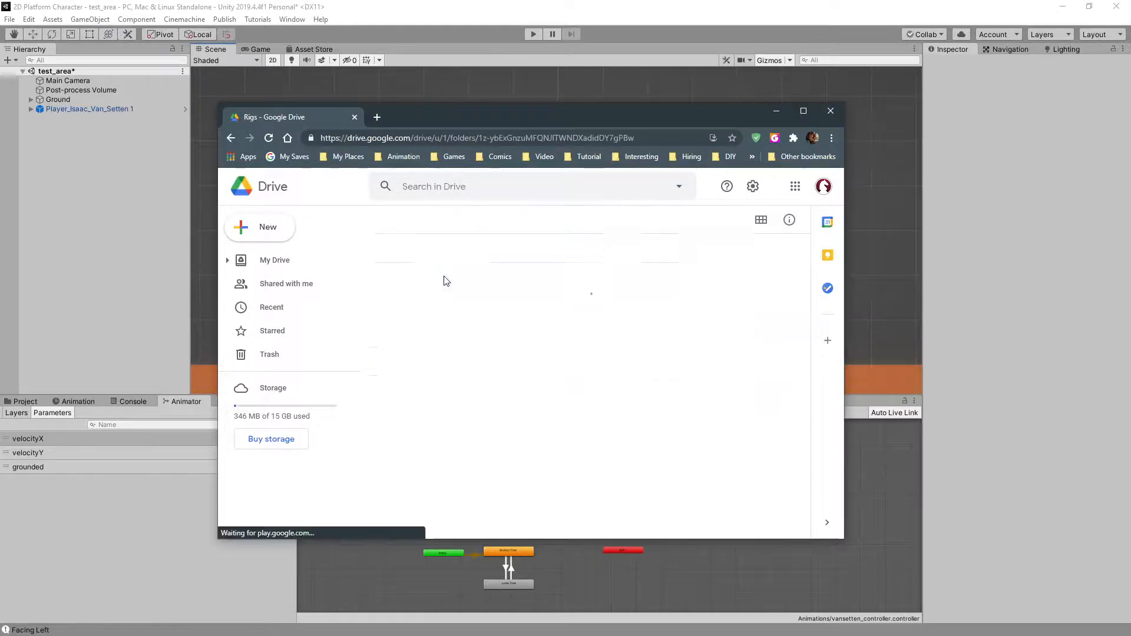
Look over the goonRig, MooM and Ultimate_Beefy rig files in 3D_Rigs, and move the browser window away
click(445, 305)
click(442, 343)
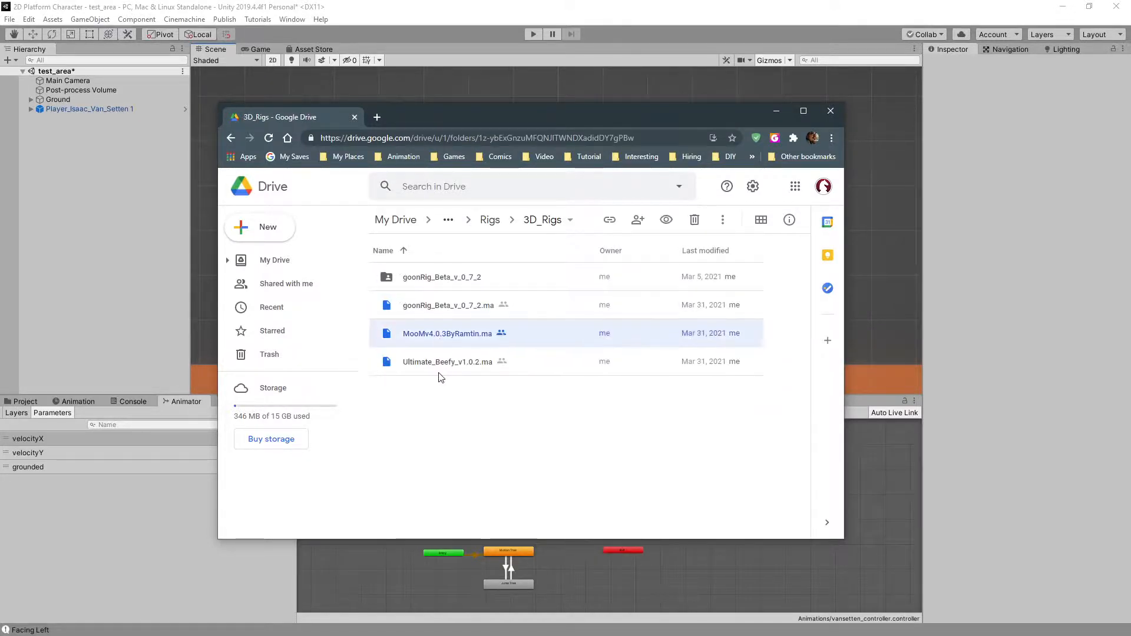
click(446, 364)
click(446, 306)
click(446, 337)
click(448, 364)
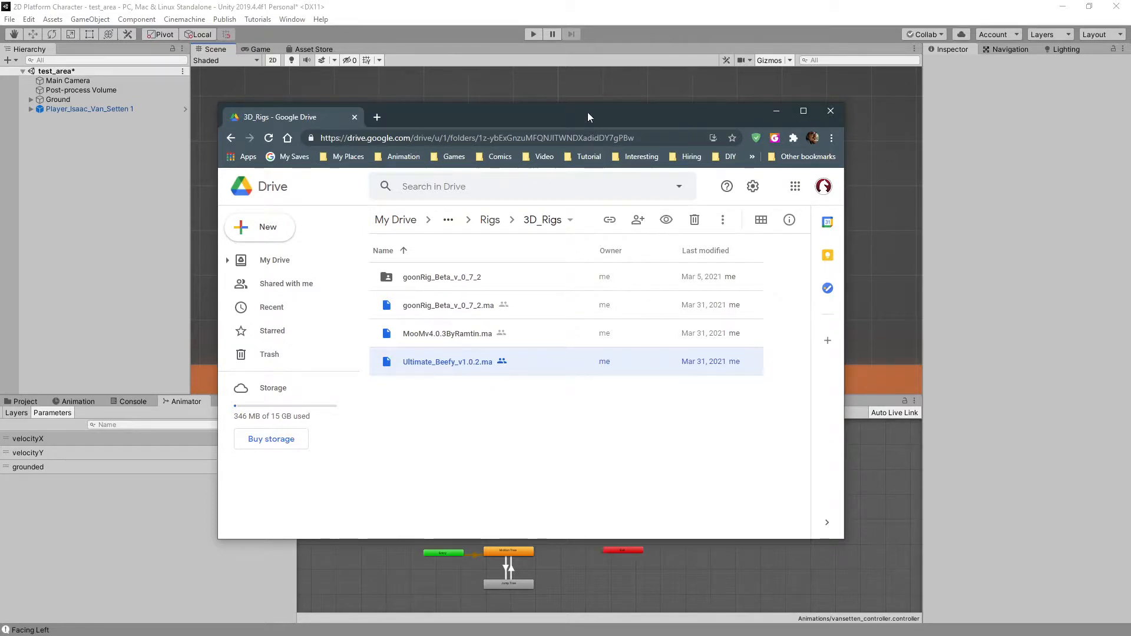
drag(588, 111, 540, 118)
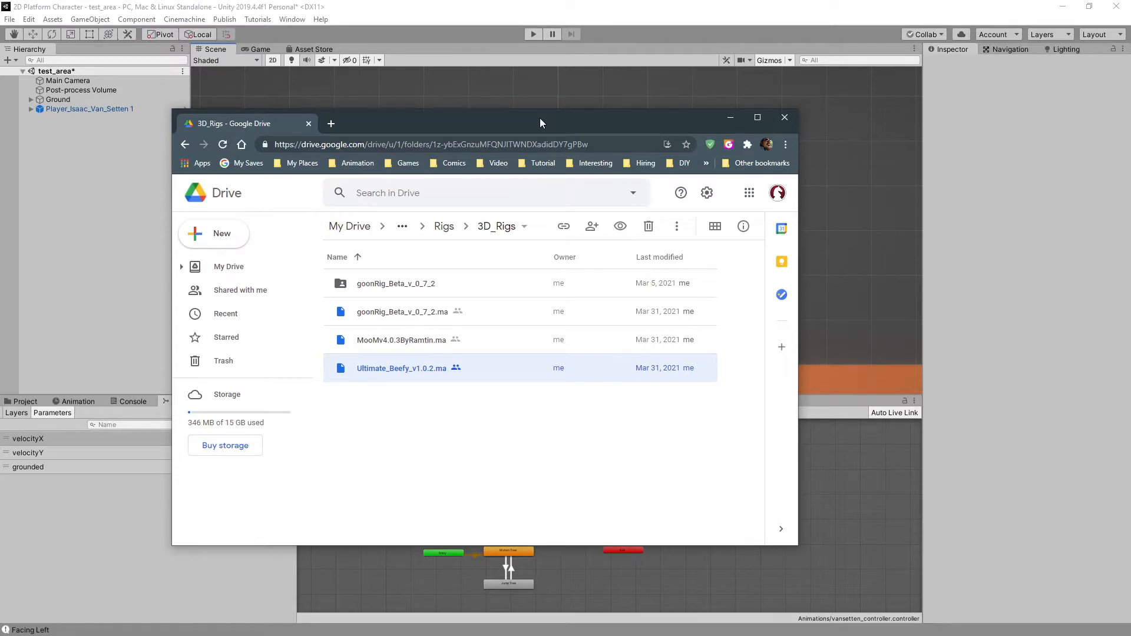
drag(540, 118, 0, 108)
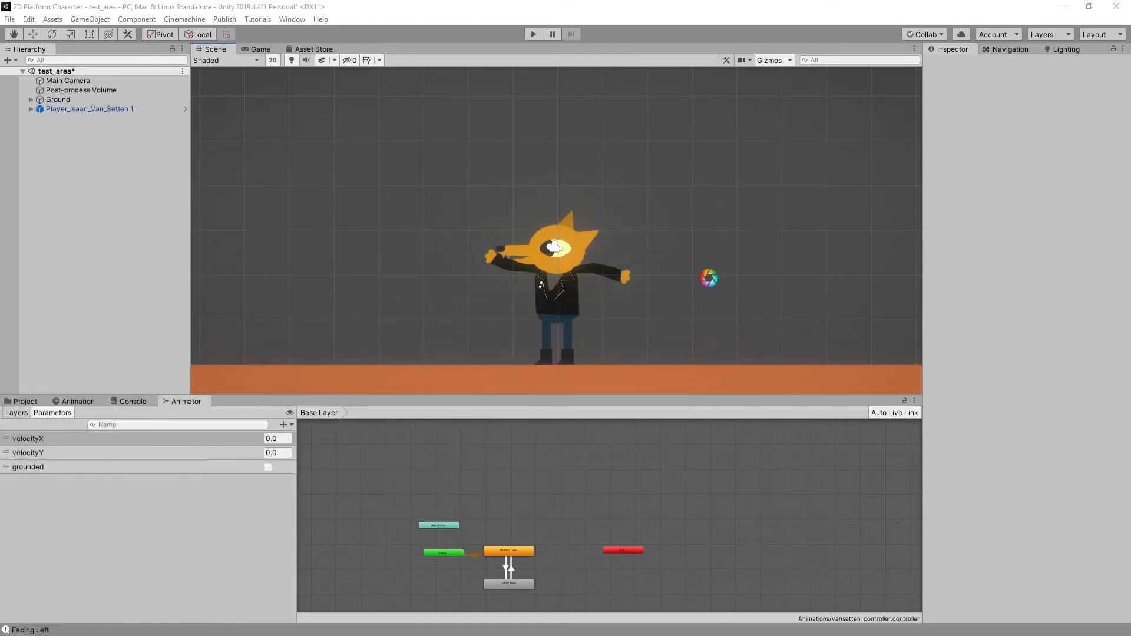